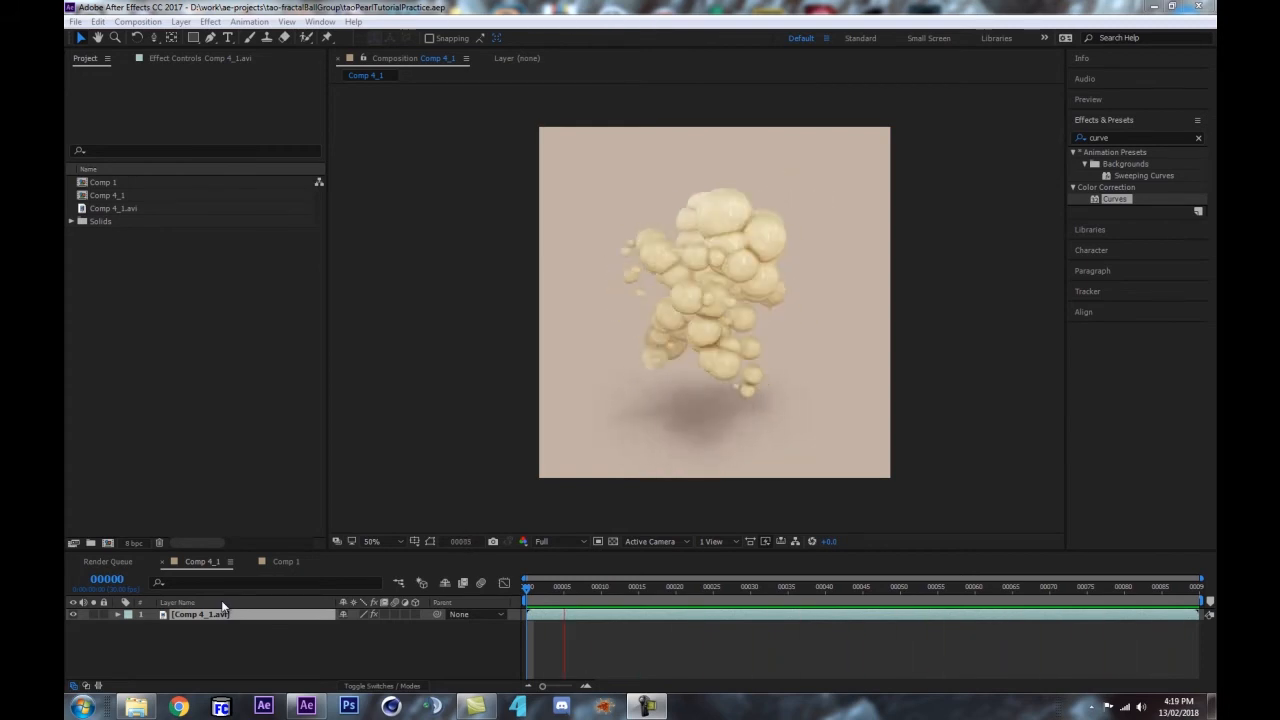
# - Create a new composition named tao-pearls
pyautogui.moveTo(604, 591); pyautogui.dragTo(530, 604)
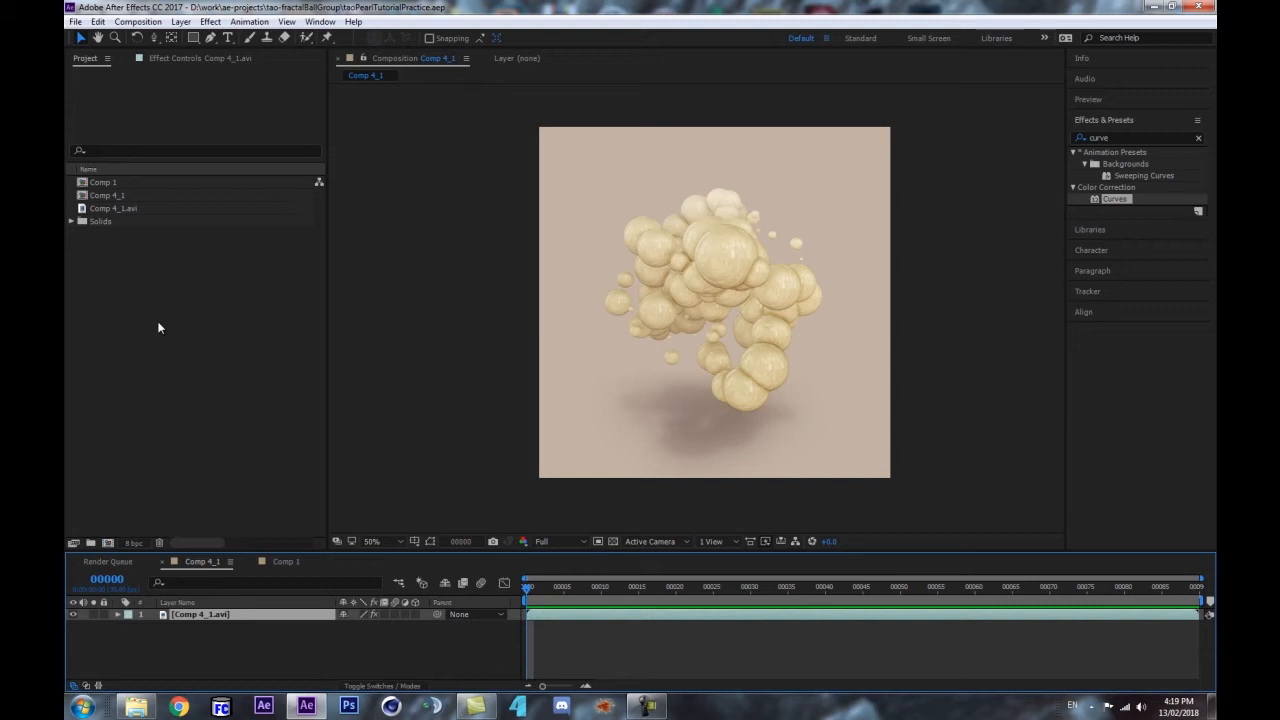
pyautogui.hotkey('ctrl', 'n')
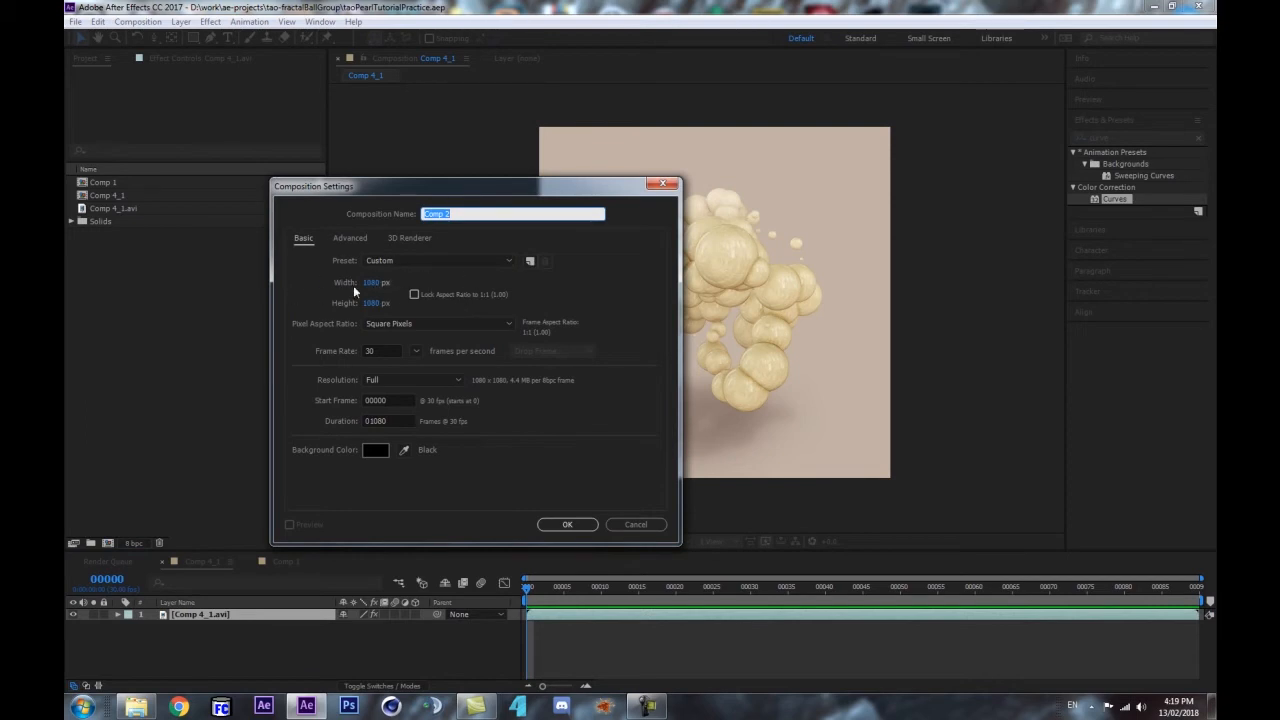
pyautogui.write('P')
pyautogui.write('ao-pearls')
pyautogui.press('Return')
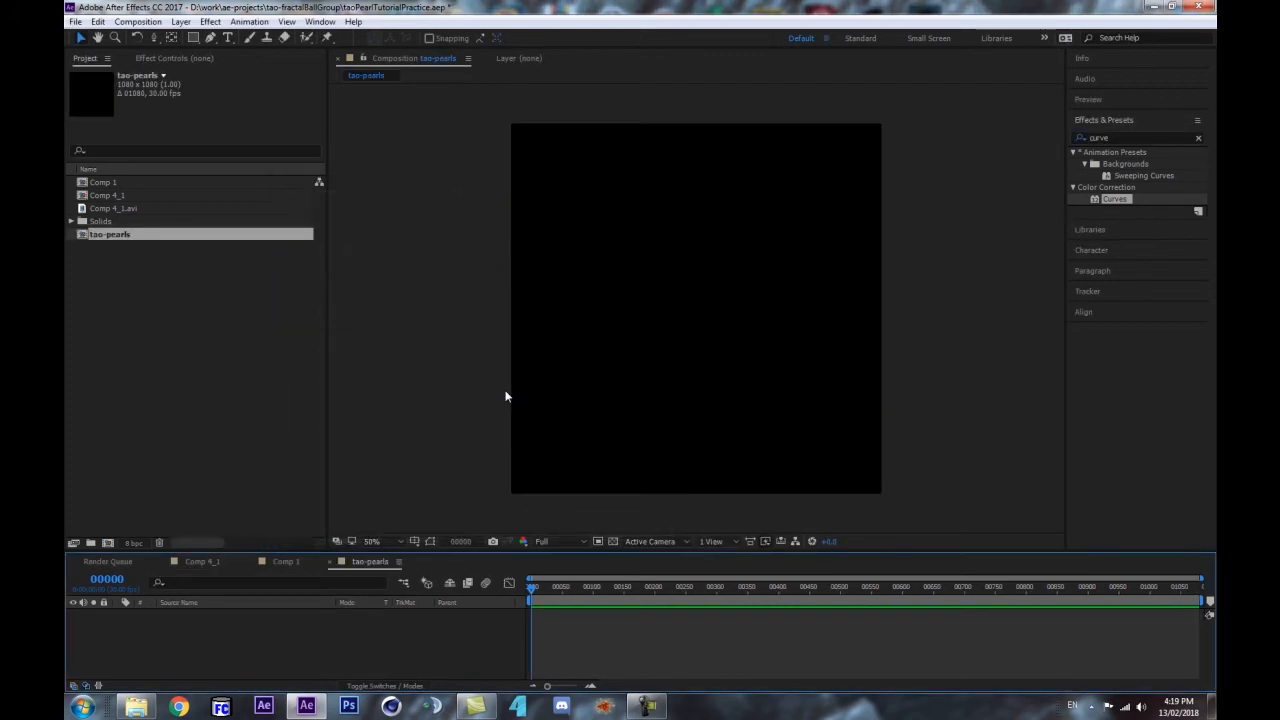
# - Add a composition-sized solid layer named TAO to the tao-pearls composition
pyautogui.hotkey('ctrl', '5')
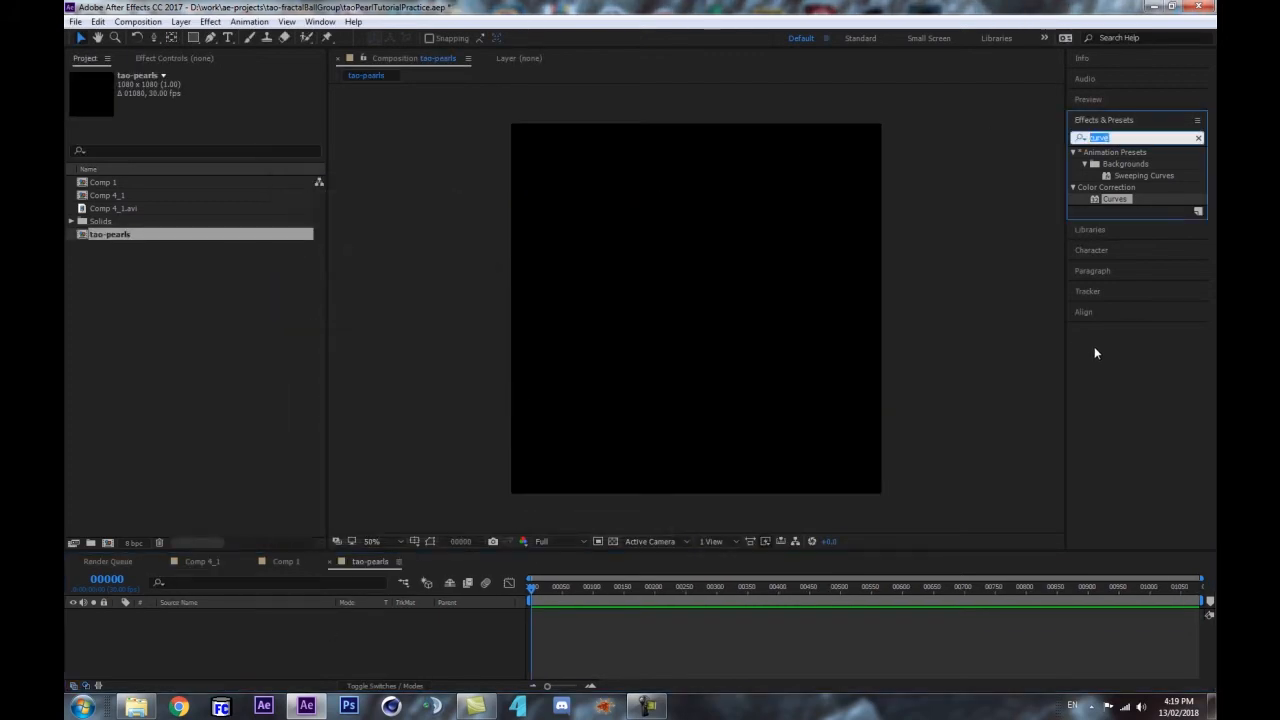
pyautogui.click(416, 648)
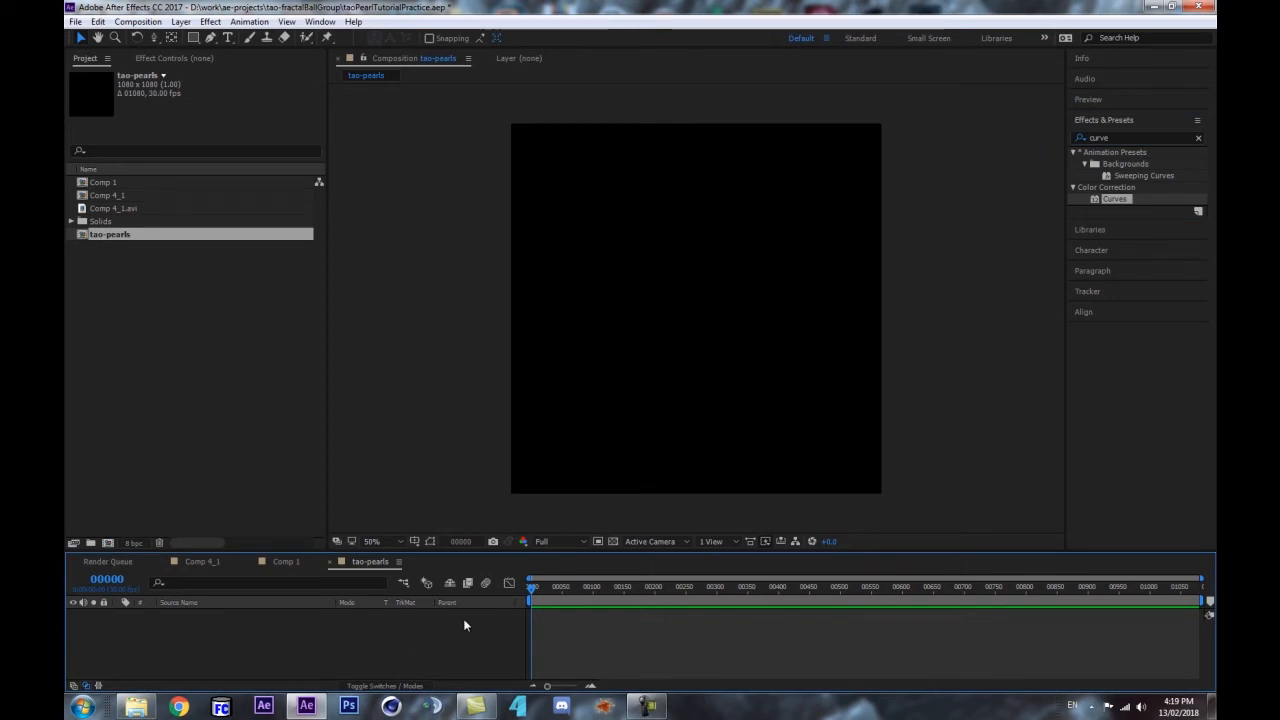
pyautogui.hotkey('ctrl', 'y')
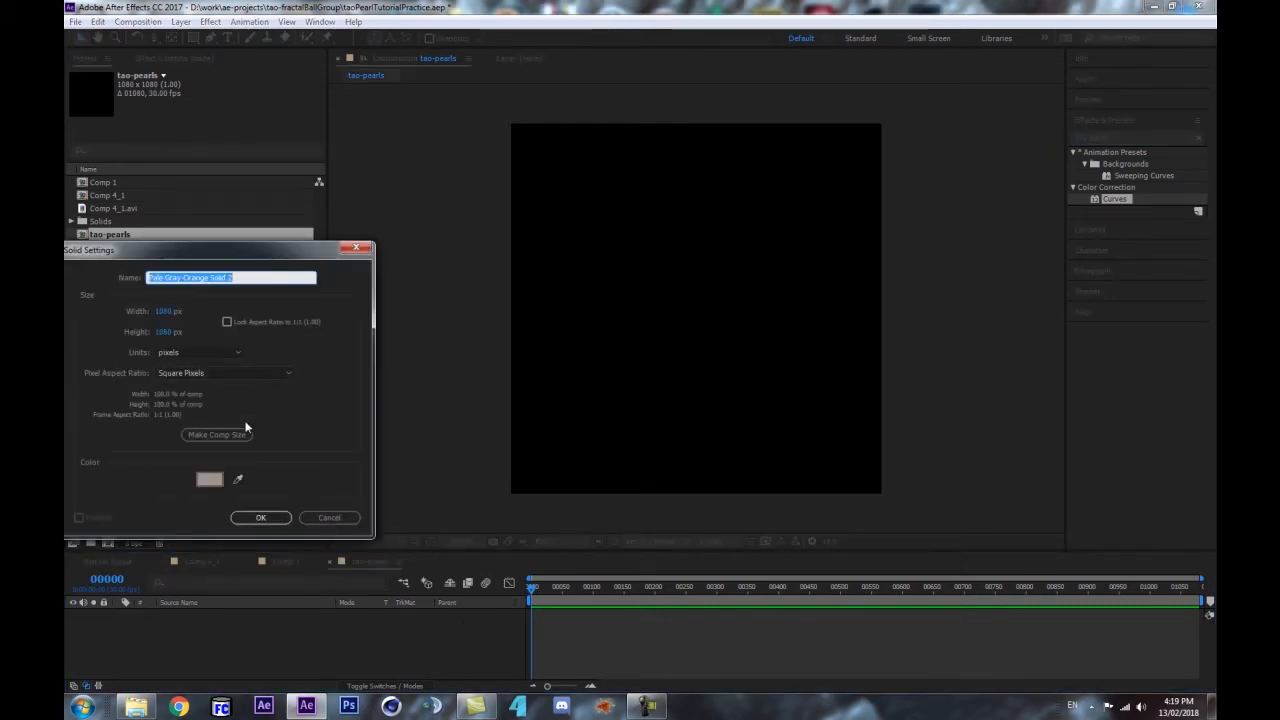
pyautogui.write('TAO')
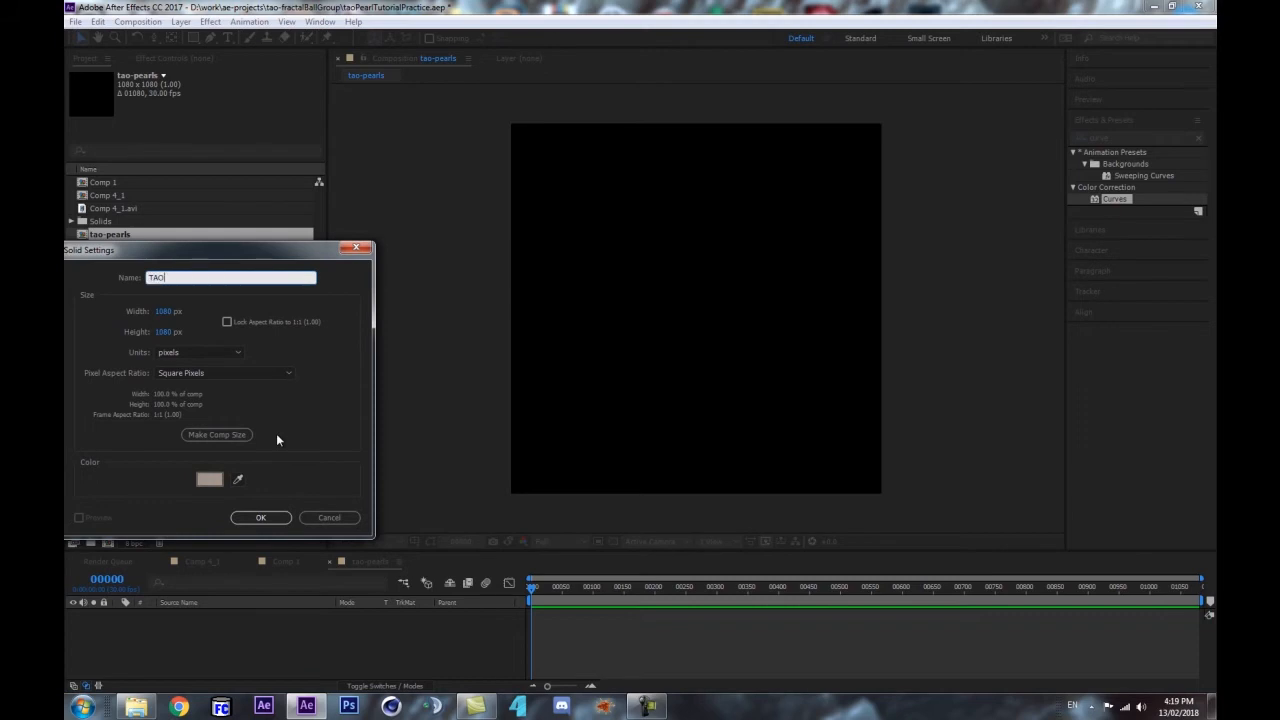
pyautogui.press('Return')
# - Search the effects for "tao" and apply the RG Trapcode Tao effect to the TAO layer
pyautogui.click(1124, 137)
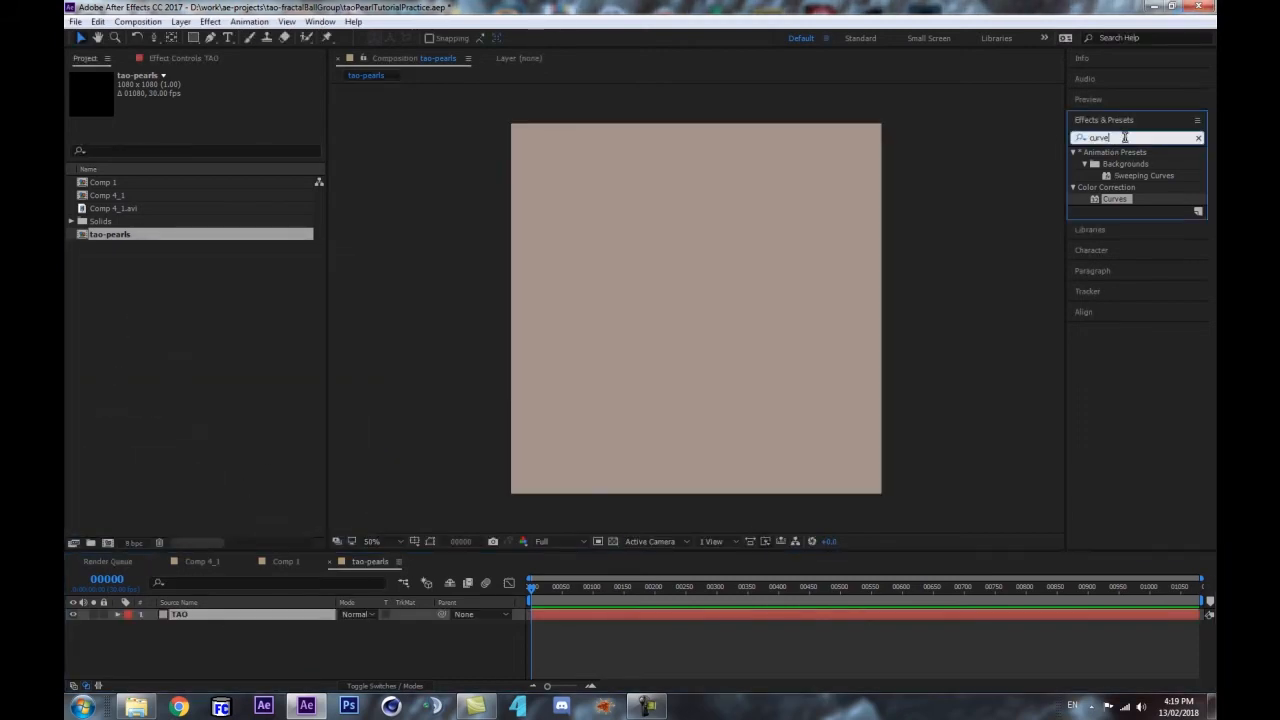
pyautogui.write('tao')
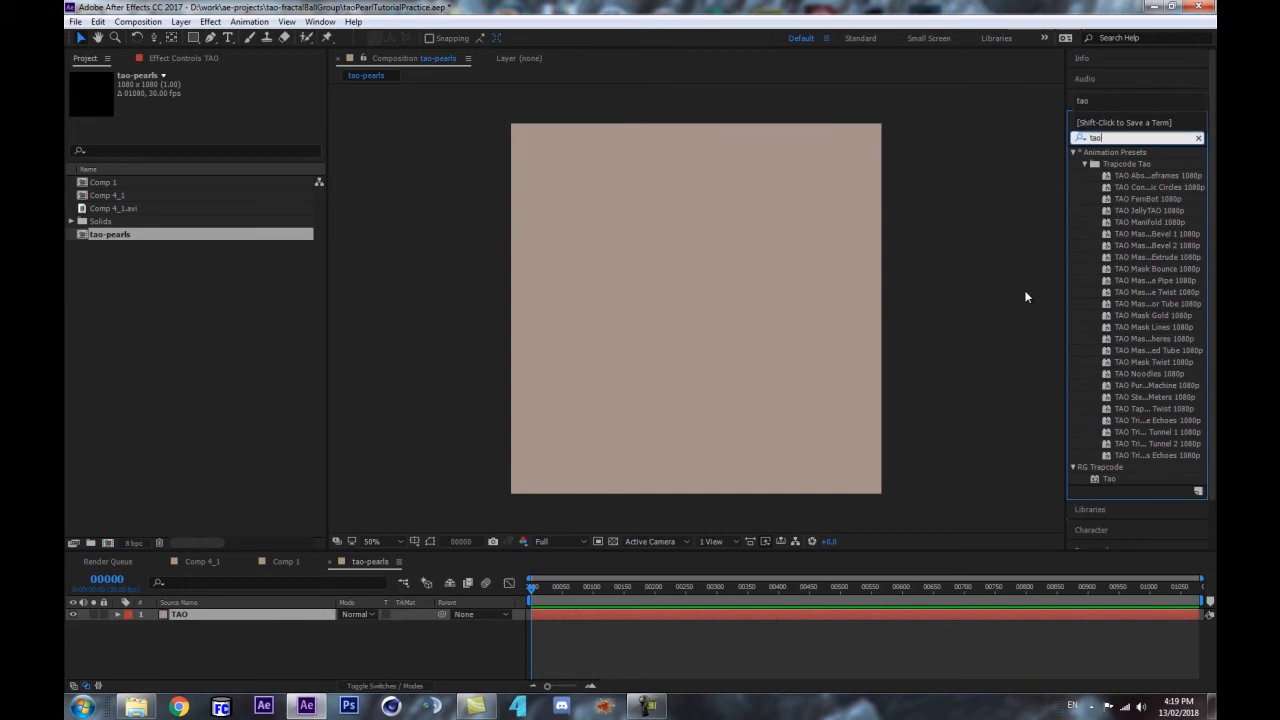
pyautogui.click(1071, 152)
pyautogui.click(1107, 178)
pyautogui.doubleClick(1108, 176)
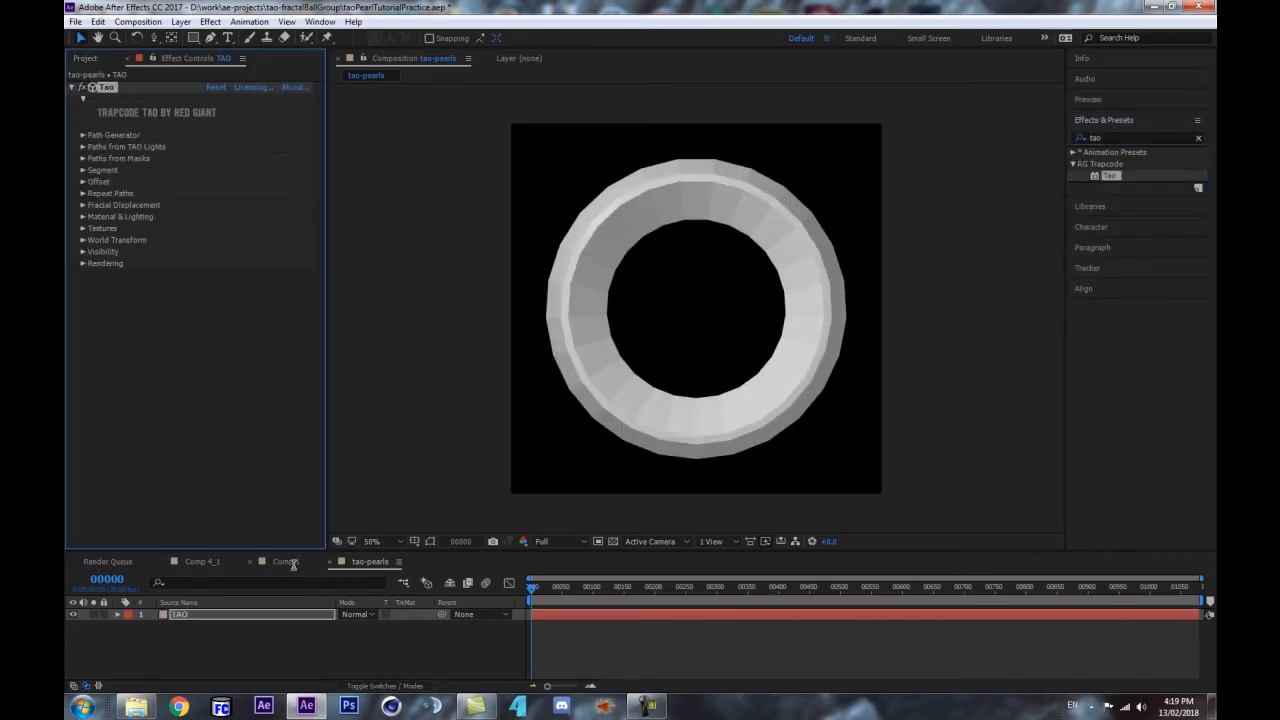
pyautogui.click(226, 616)
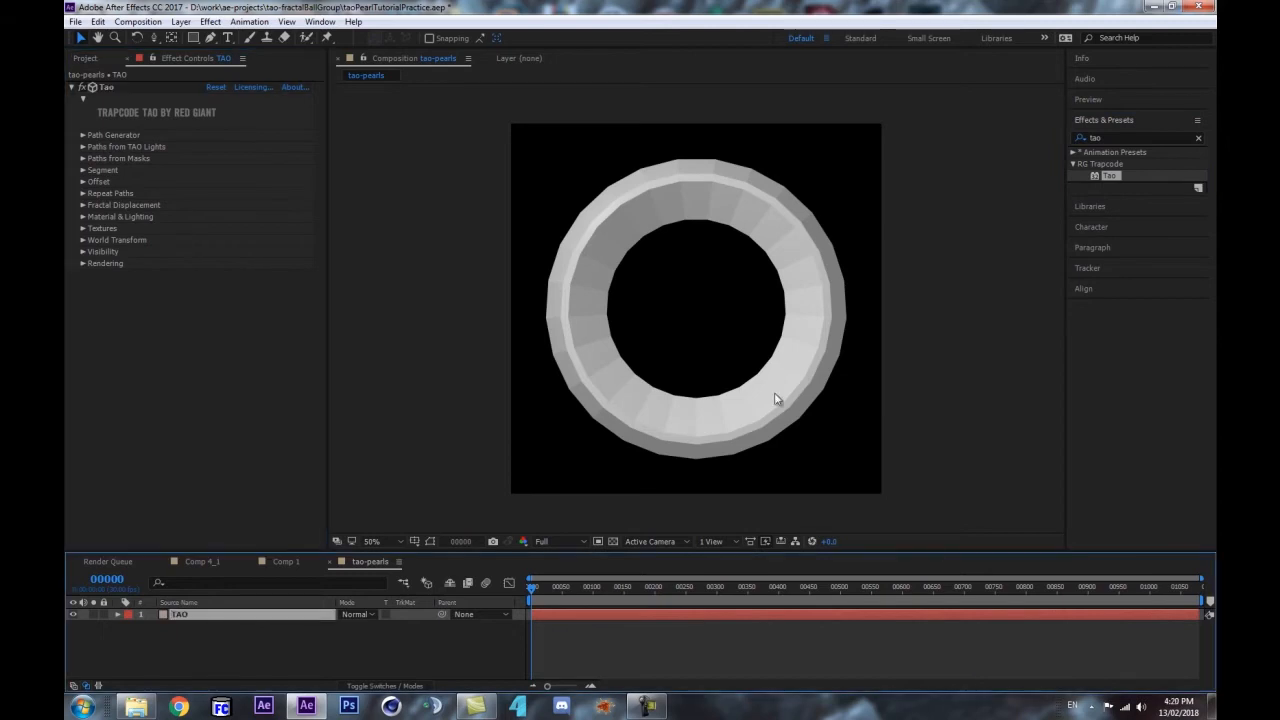
# - In Tao's Path Generator, set the path shape to Fractal and its size to 54
pyautogui.click(82, 136)
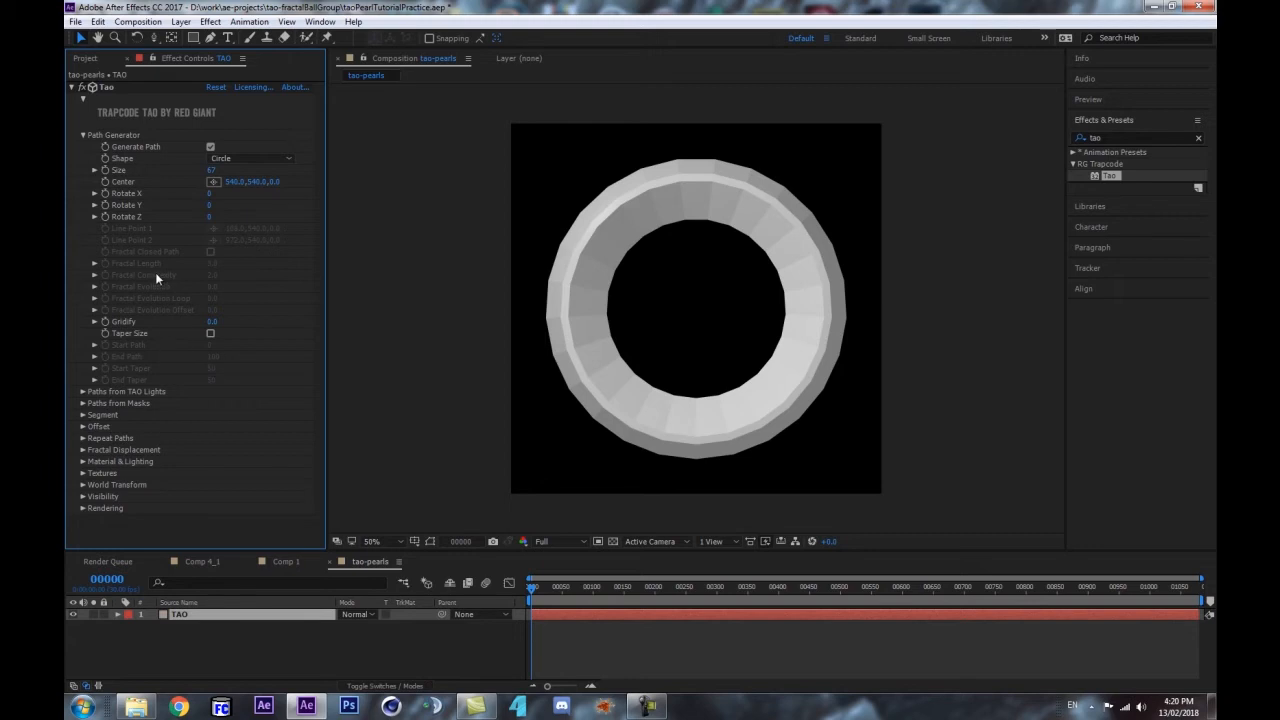
pyautogui.click(213, 182)
pyautogui.click(251, 160)
pyautogui.click(250, 208)
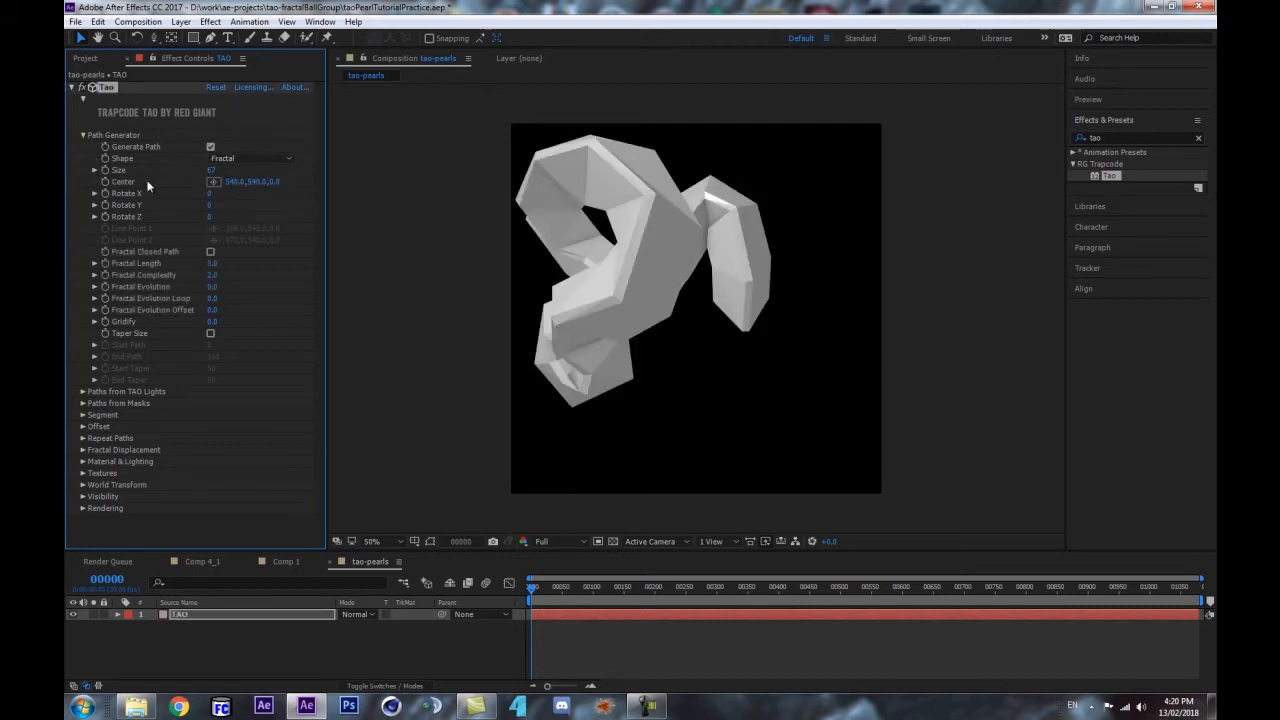
pyautogui.moveTo(548, 588)
pyautogui.mouseDown()
pyautogui.moveTo(529, 590)
pyautogui.moveTo(565, 596)
pyautogui.moveTo(529, 590)
pyautogui.mouseUp()
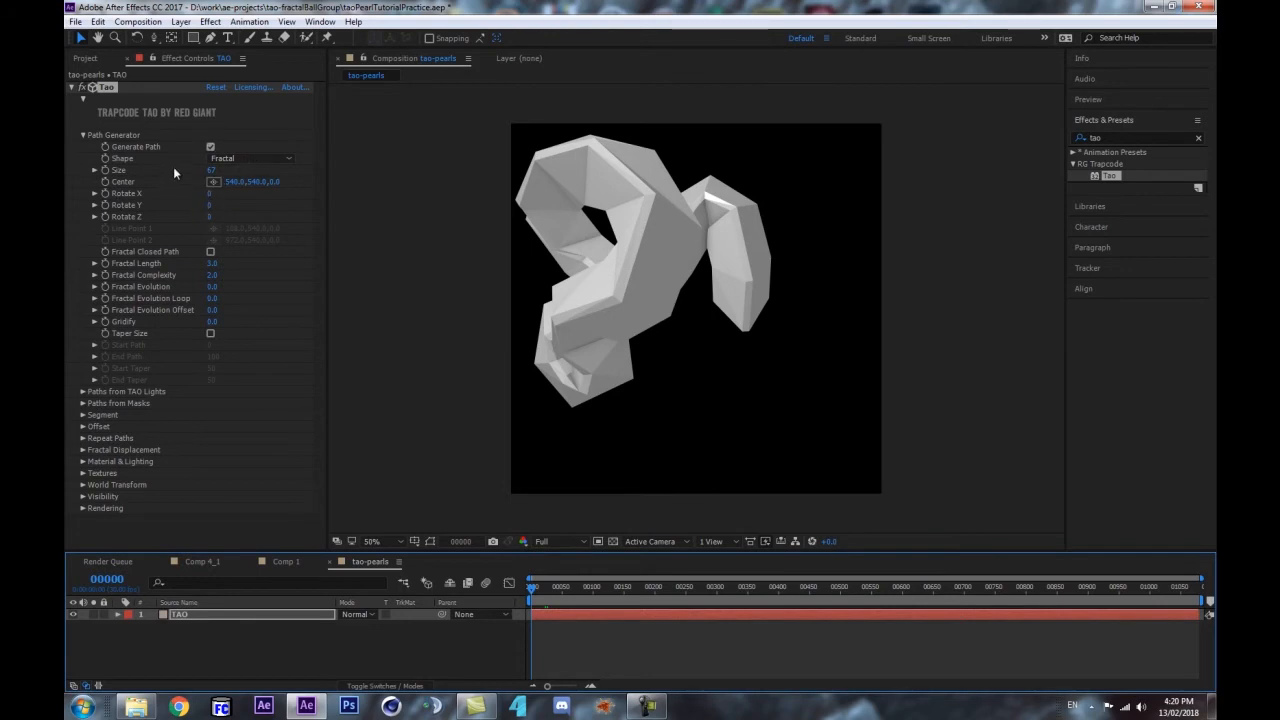
pyautogui.moveTo(214, 171)
pyautogui.mouseDown()
pyautogui.moveTo(240, 172)
pyautogui.moveTo(190, 178)
pyautogui.moveTo(212, 182)
pyautogui.mouseUp()
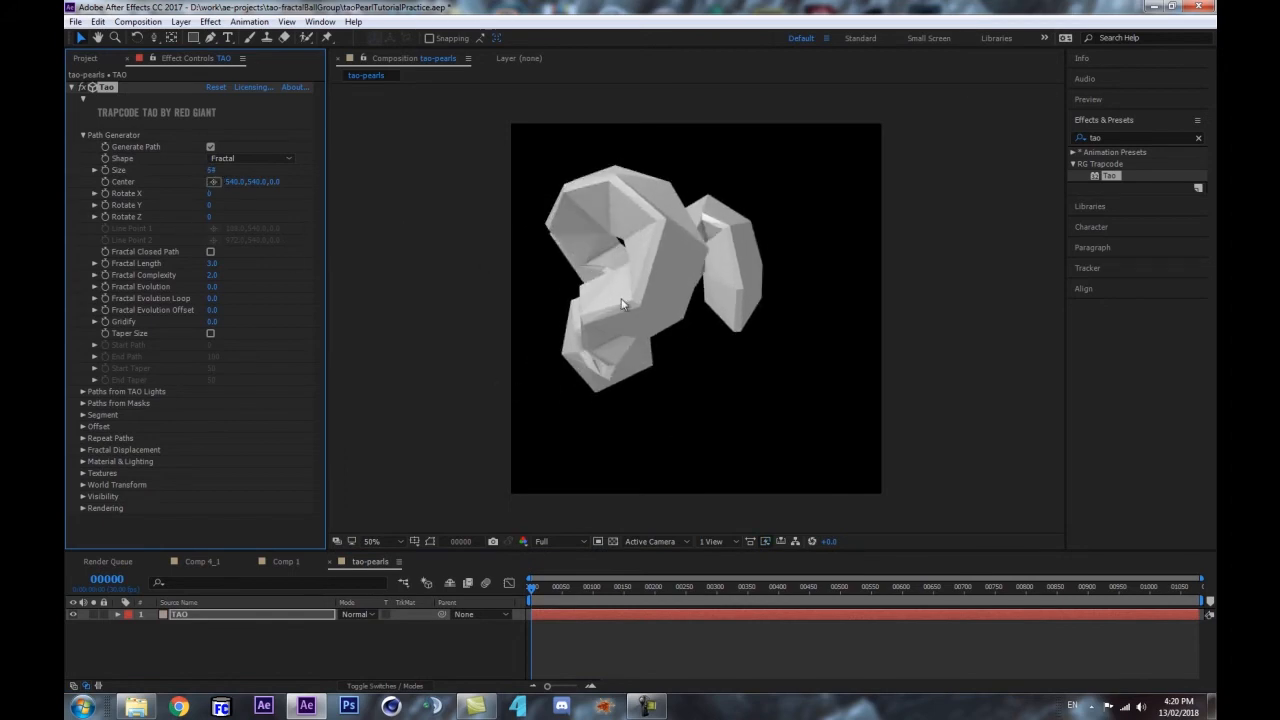
# - Try the other Path Generator shapes and return to Fractal
pyautogui.click(250, 157)
pyautogui.click(238, 173)
pyautogui.click(248, 160)
pyautogui.click(248, 188)
pyautogui.click(250, 158)
pyautogui.click(240, 203)
# - Try rotating the fractal path about X and undo the change
pyautogui.moveTo(209, 193); pyautogui.dragTo(342, 172)
pyautogui.hotkey('ctrl', 'z')
pyautogui.hotkey('ctrl', 'z')
# - Enable Fractal Closed Path and raise Fractal Length to 12.2
pyautogui.click(210, 252)
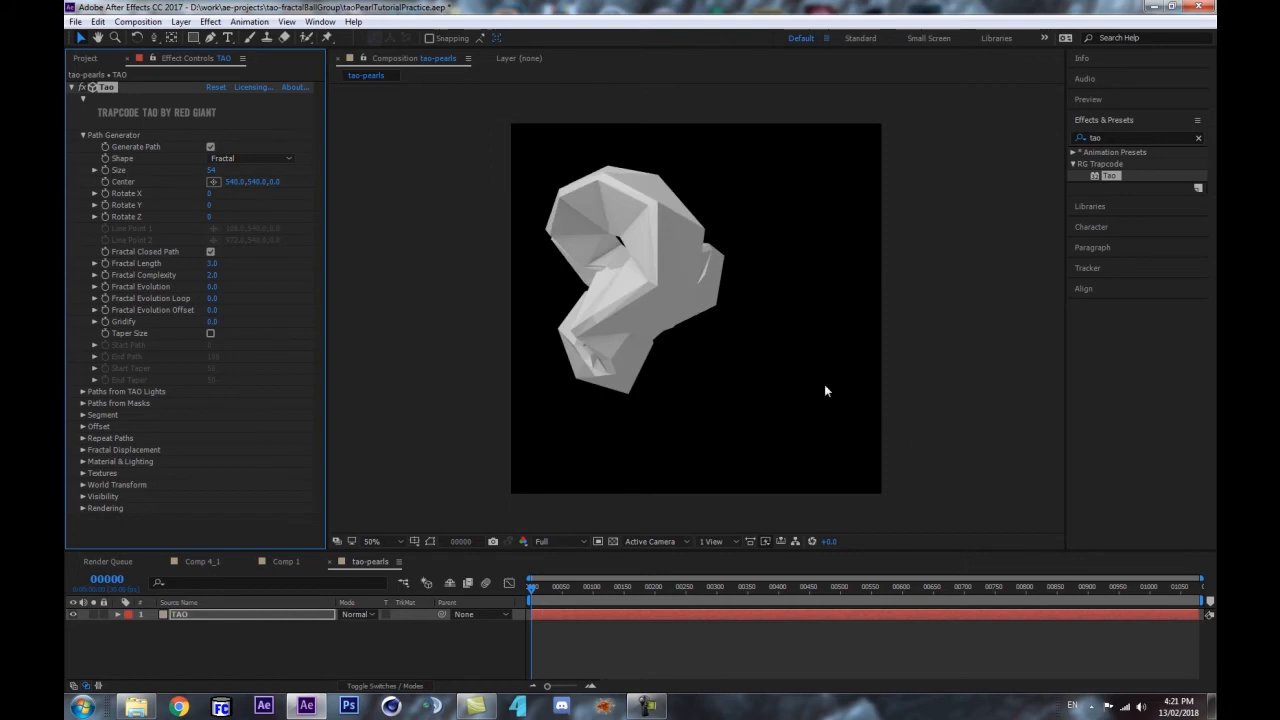
pyautogui.click(211, 252)
pyautogui.moveTo(218, 263); pyautogui.dragTo(280, 268)
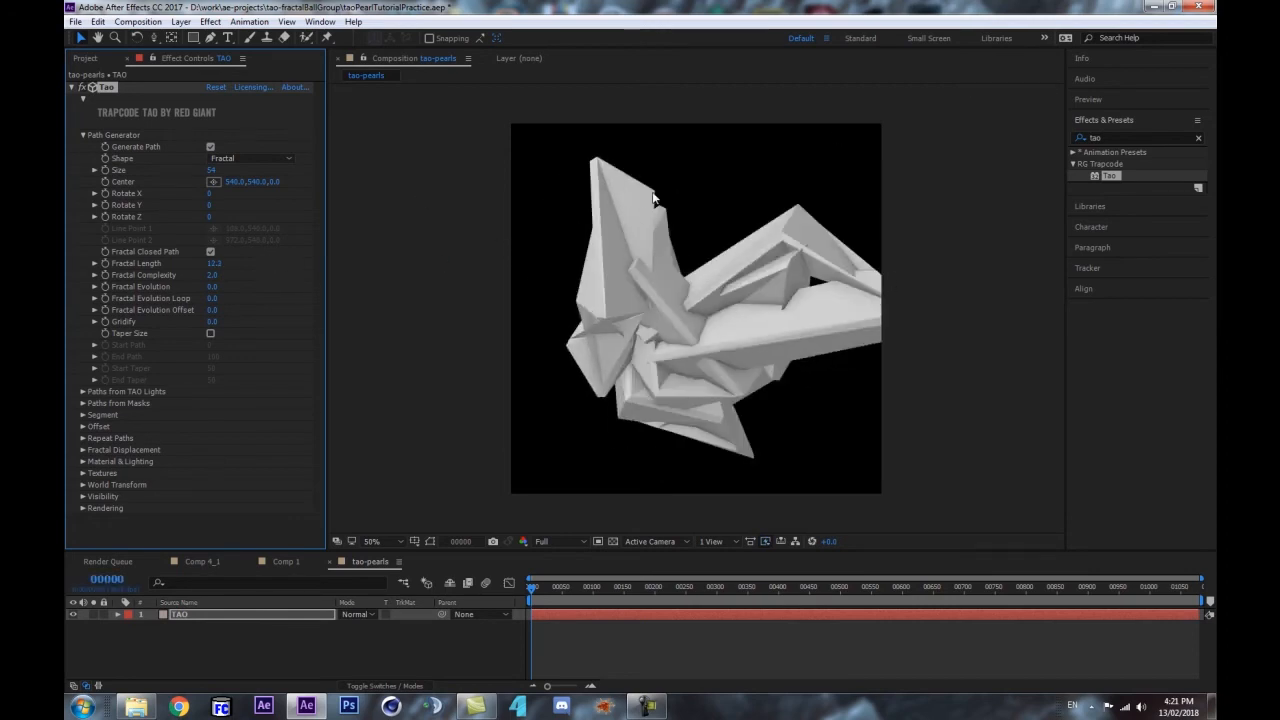
# - Increase the number of Segments in Tao's Segment settings to 252
pyautogui.click(83, 414)
pyautogui.scroll(-5, 244, 334)
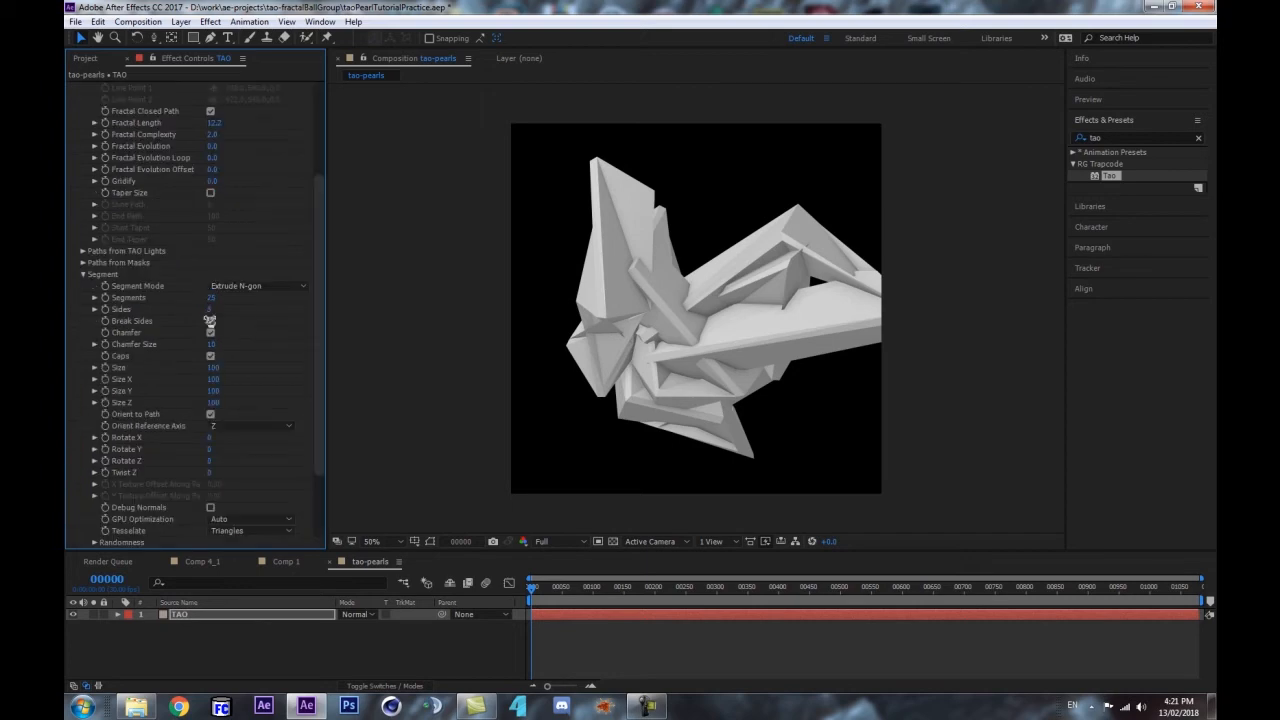
pyautogui.moveTo(211, 297); pyautogui.dragTo(346, 277)
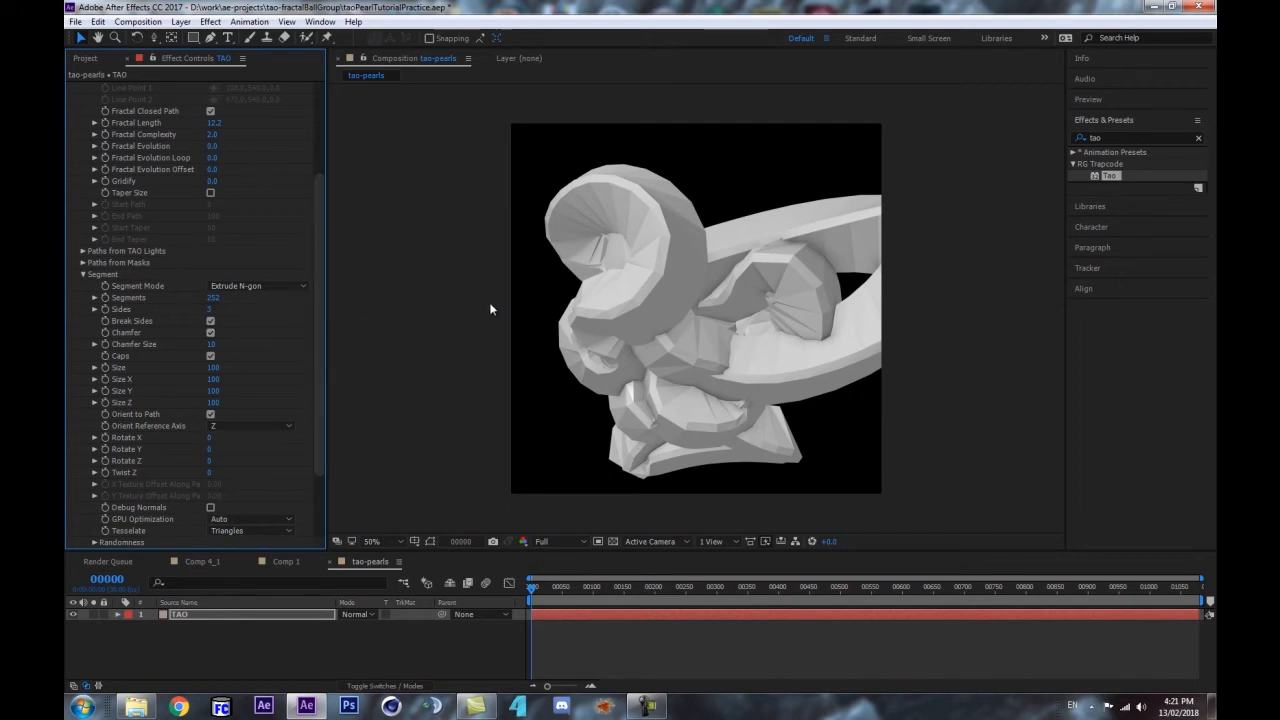
# - Set Fractal Length to 3 and reset Segments to its default value
pyautogui.scroll(2, 247, 202)
pyautogui.click(210, 186)
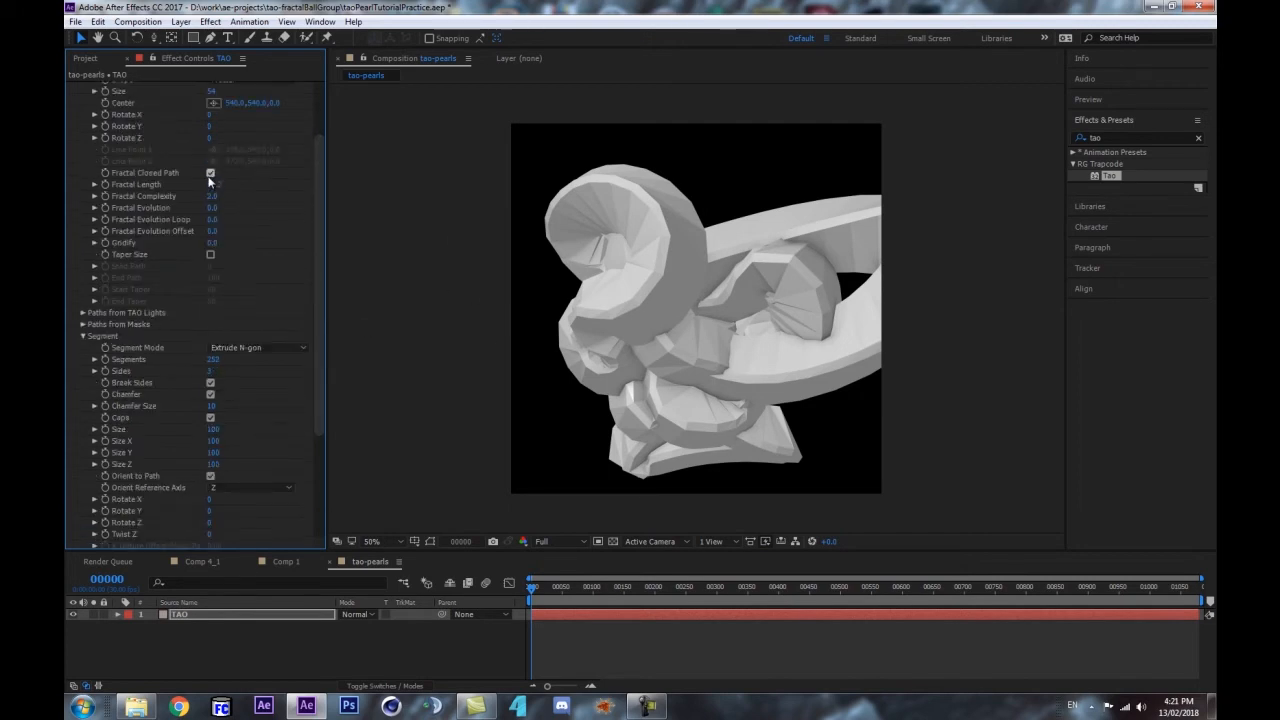
pyautogui.write('3')
pyautogui.press('Return')
pyautogui.moveTo(213, 361); pyautogui.dragTo(95, 363)
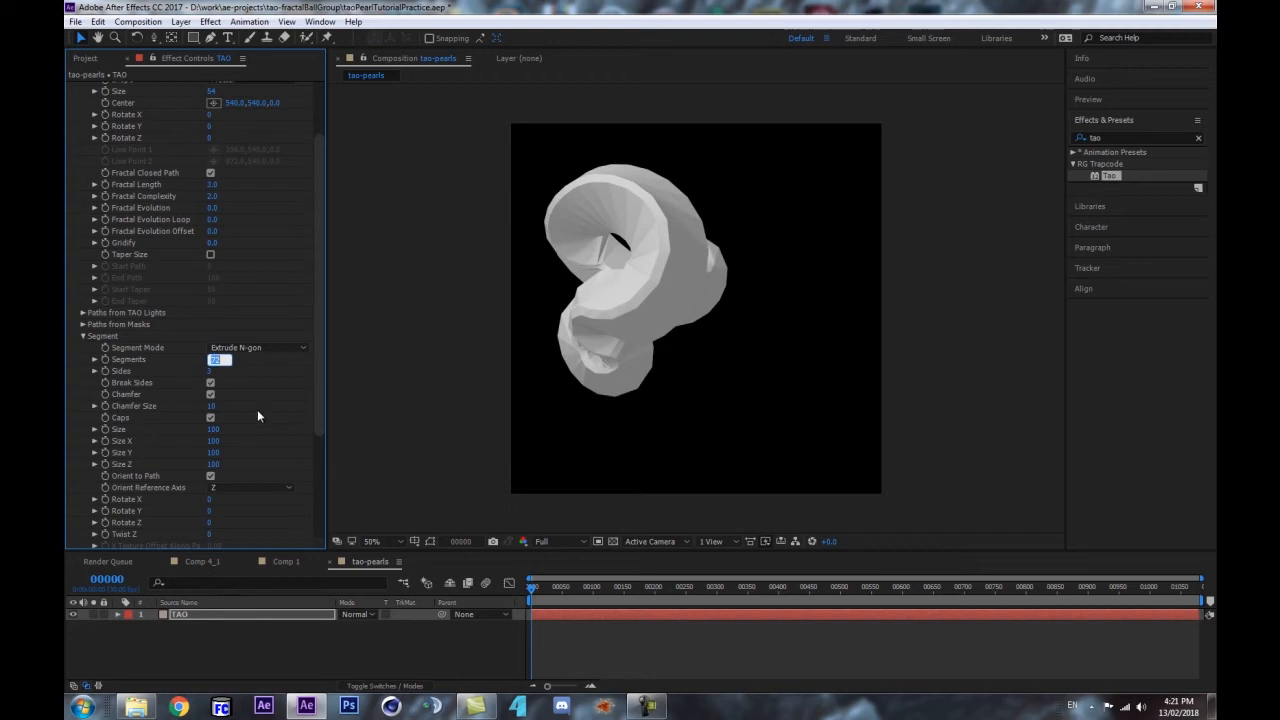
pyautogui.rightClick(123, 366)
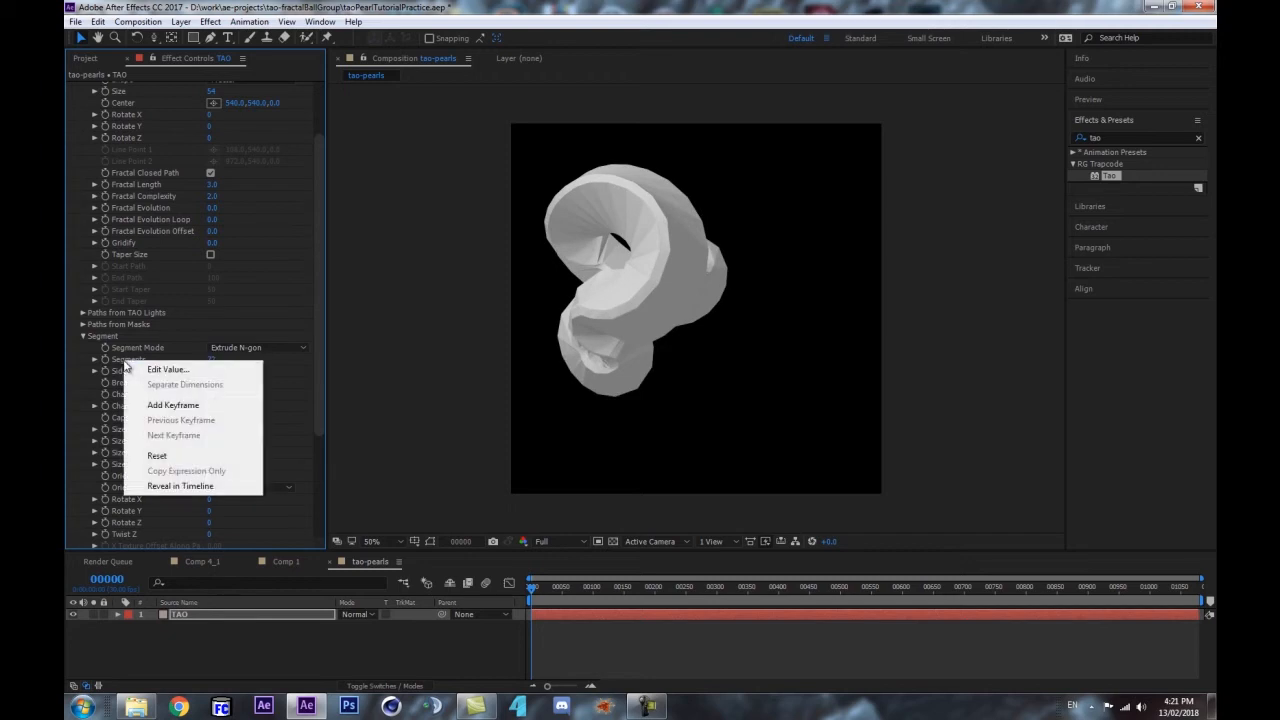
pyautogui.click(180, 457)
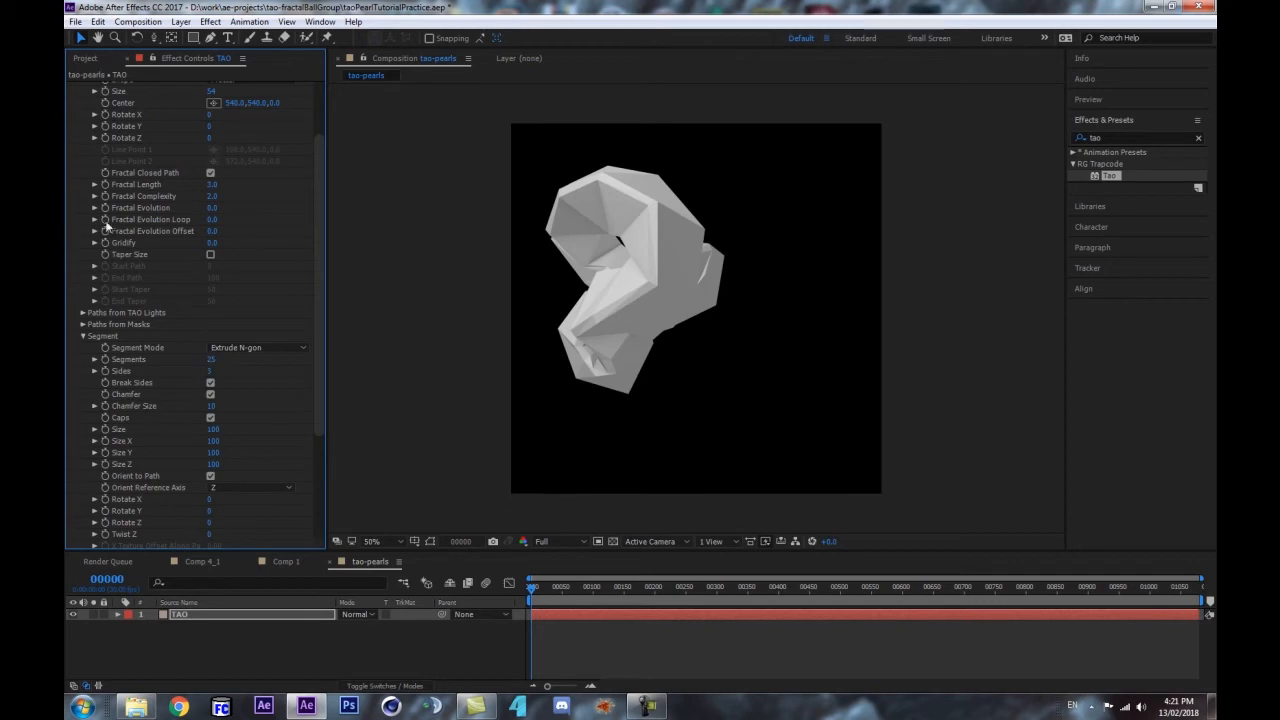
# - Try raising Fractal Complexity to 3.1 and undo the change
pyautogui.scroll(3, 167, 223)
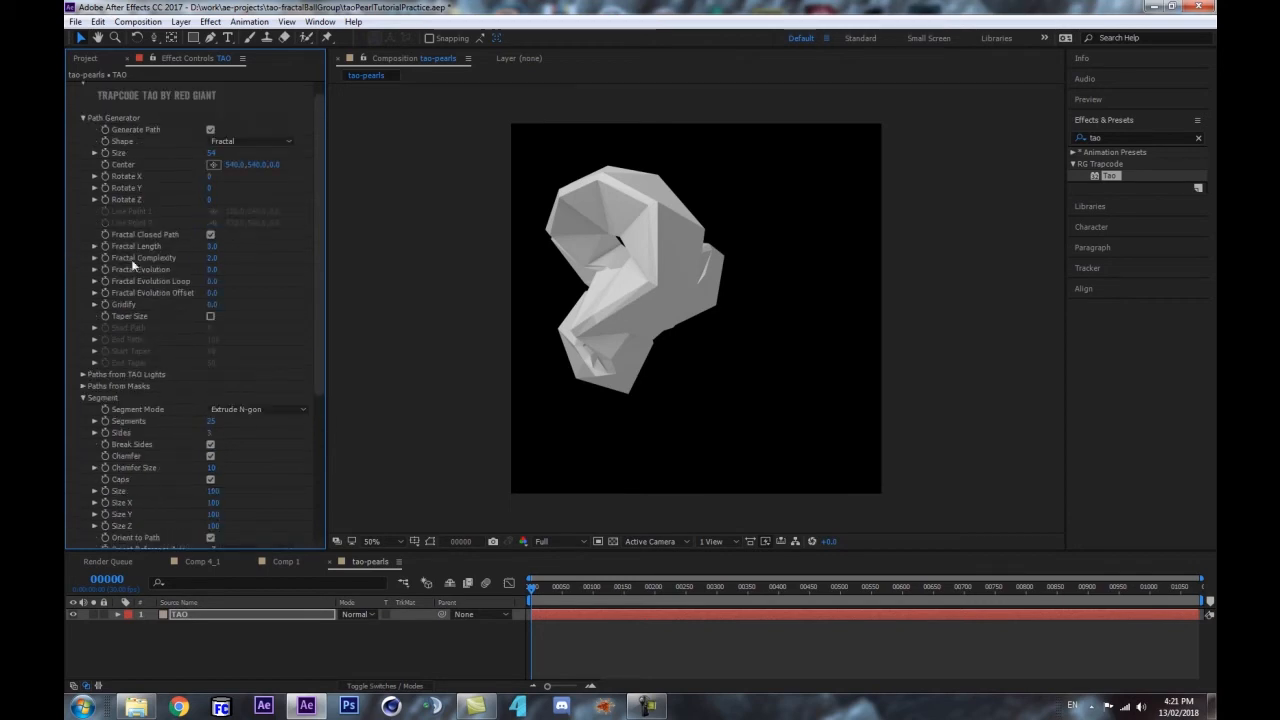
pyautogui.moveTo(214, 258); pyautogui.dragTo(250, 257)
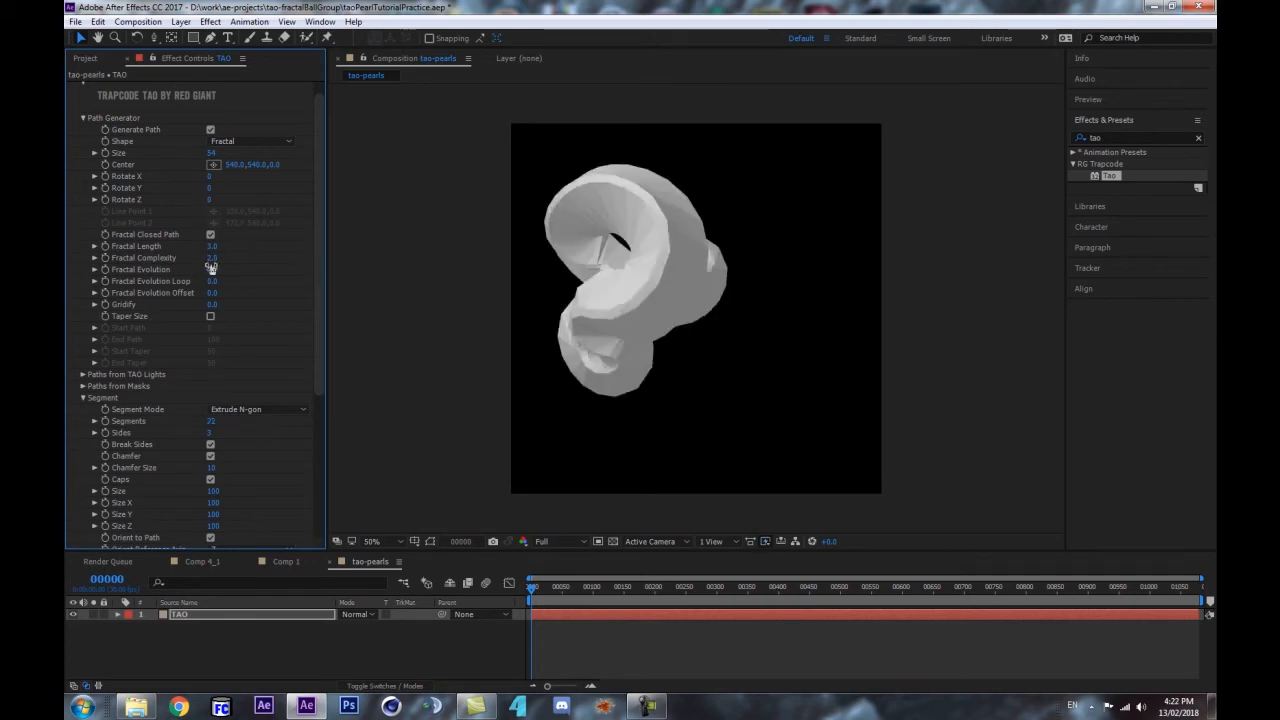
pyautogui.moveTo(216, 258); pyautogui.dragTo(284, 251)
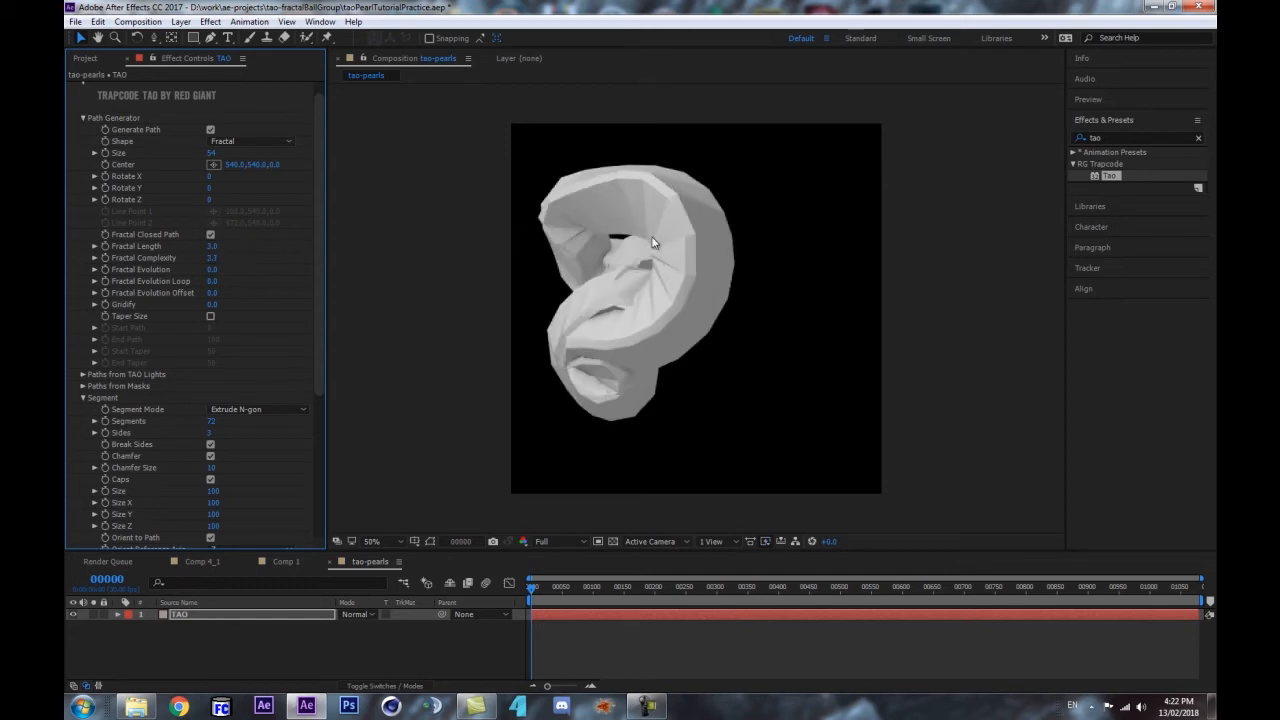
pyautogui.hotkey('ctrl', 'z')
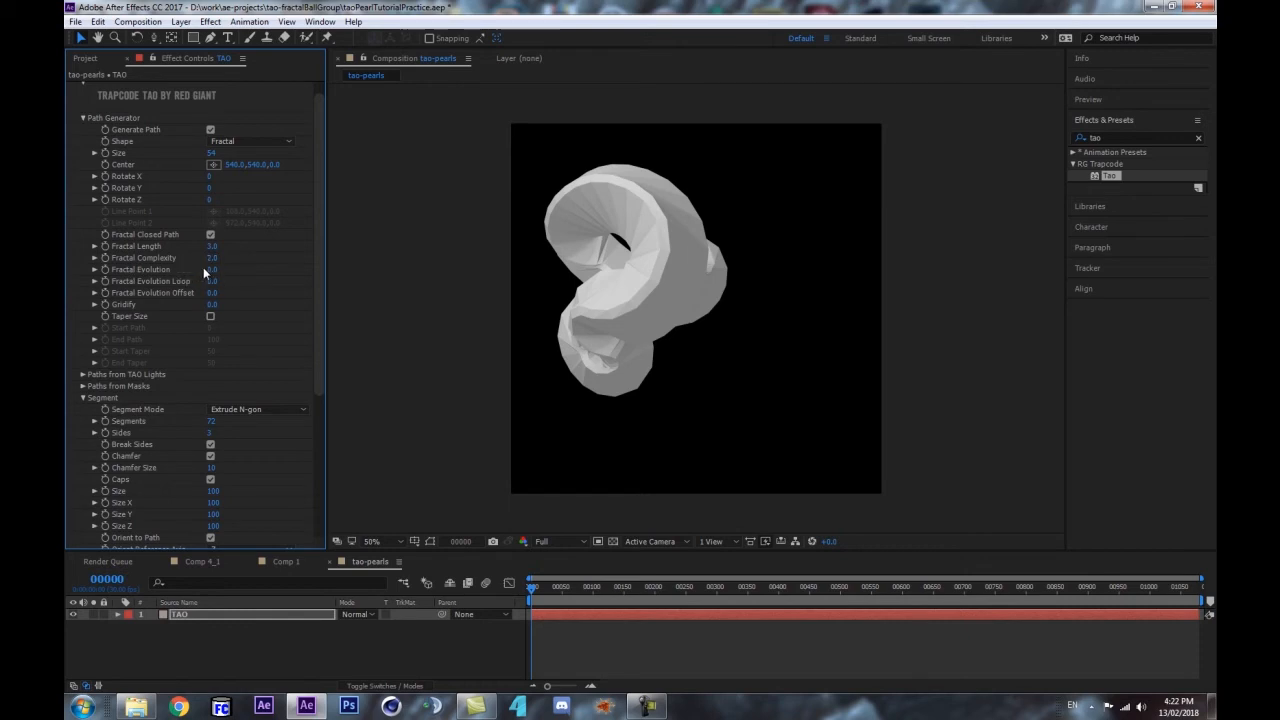
# - Try out higher Fractal Evolution values, undo them, and reset Segments to its default value
pyautogui.moveTo(208, 269); pyautogui.dragTo(713, 316)
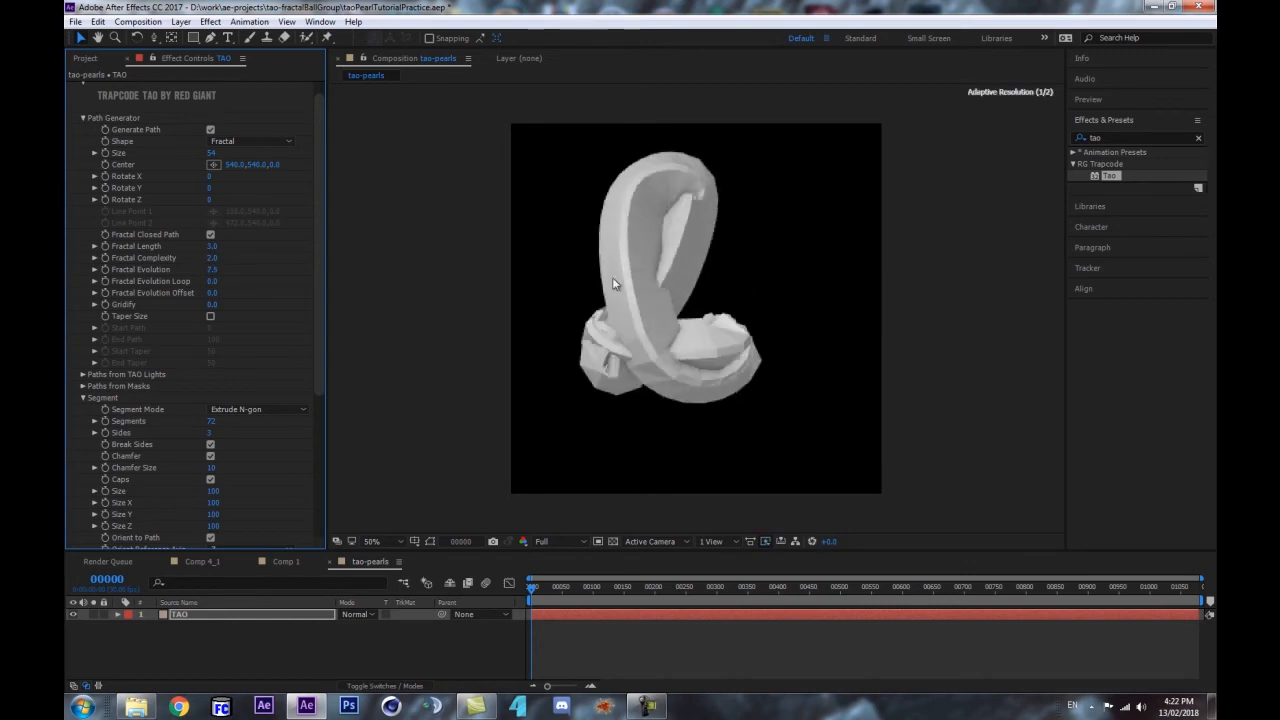
pyautogui.hotkey('ctrl', 'z')
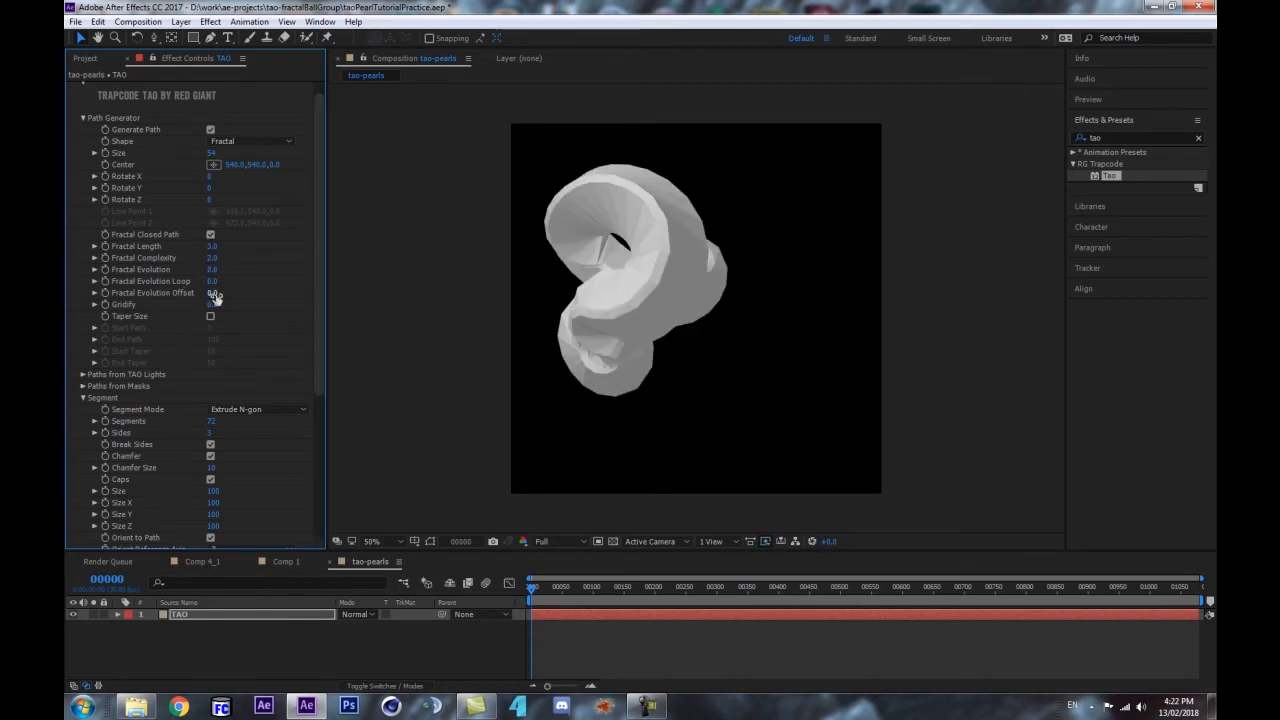
pyautogui.rightClick(122, 422)
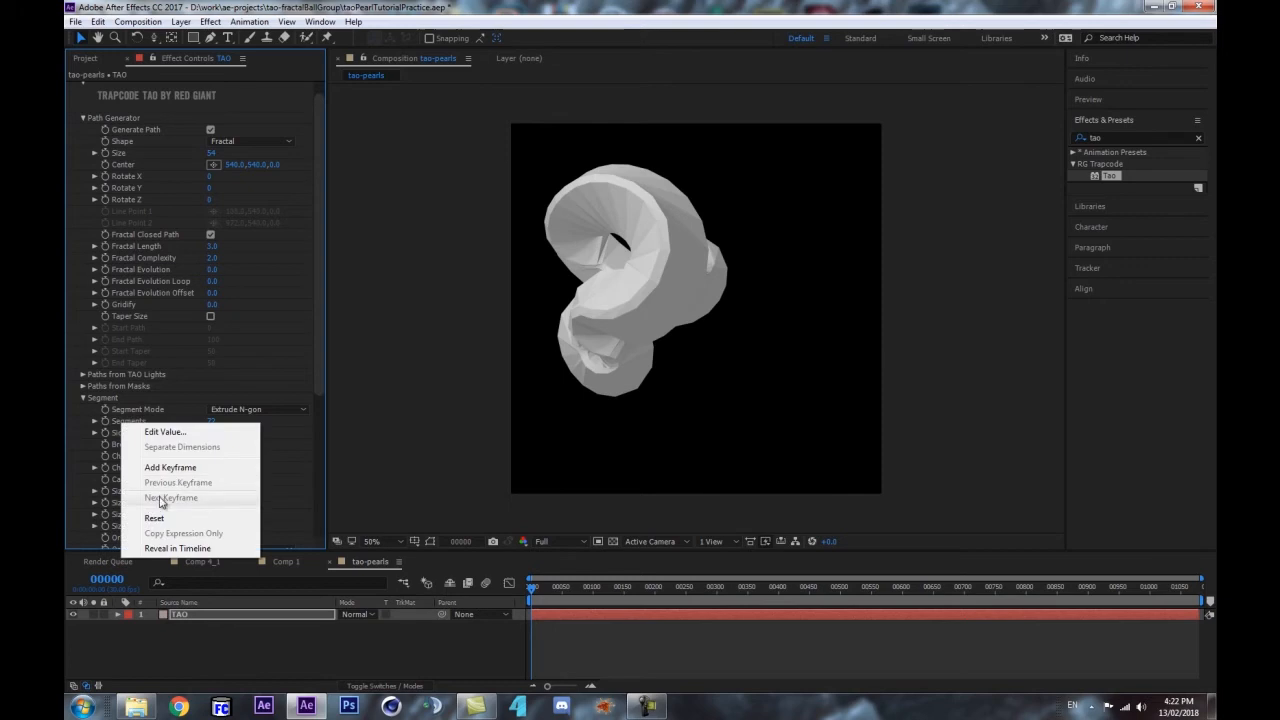
pyautogui.click(155, 518)
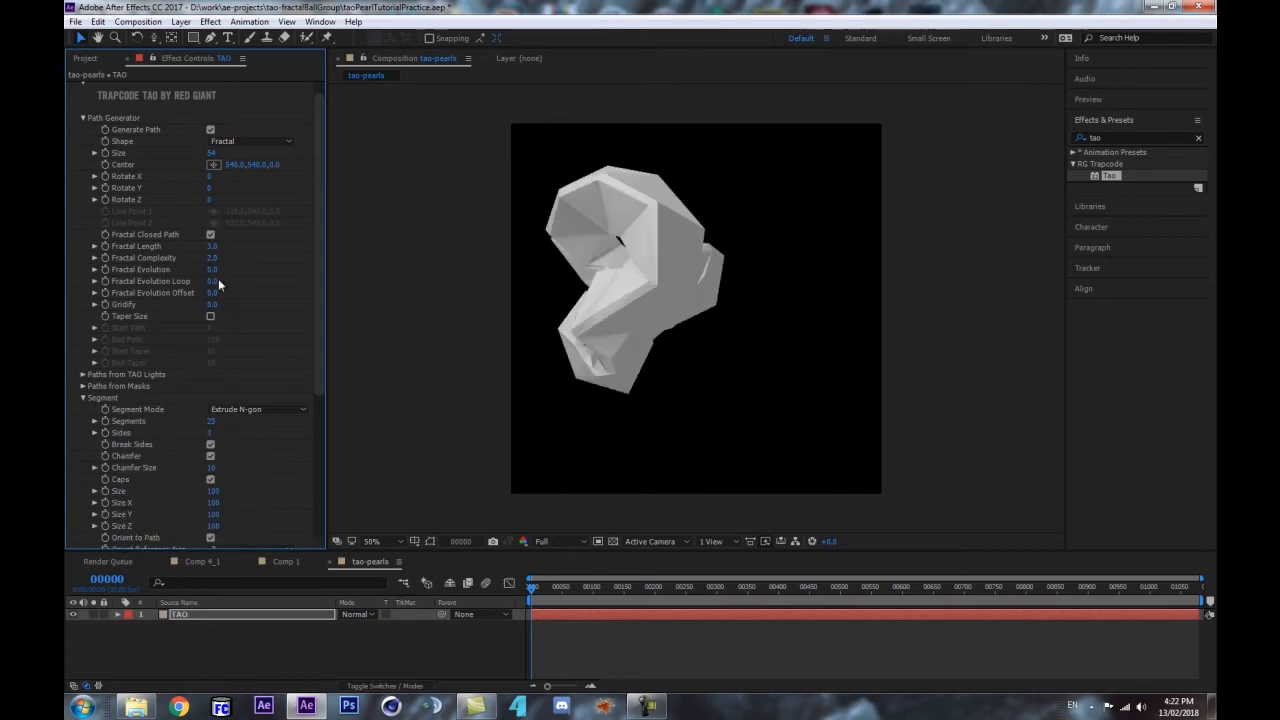
# - Set a starting keyframe for Fractal Evolution with value 0 at frame 0
pyautogui.moveTo(214, 270); pyautogui.dragTo(150, 248)
pyautogui.click(105, 269)
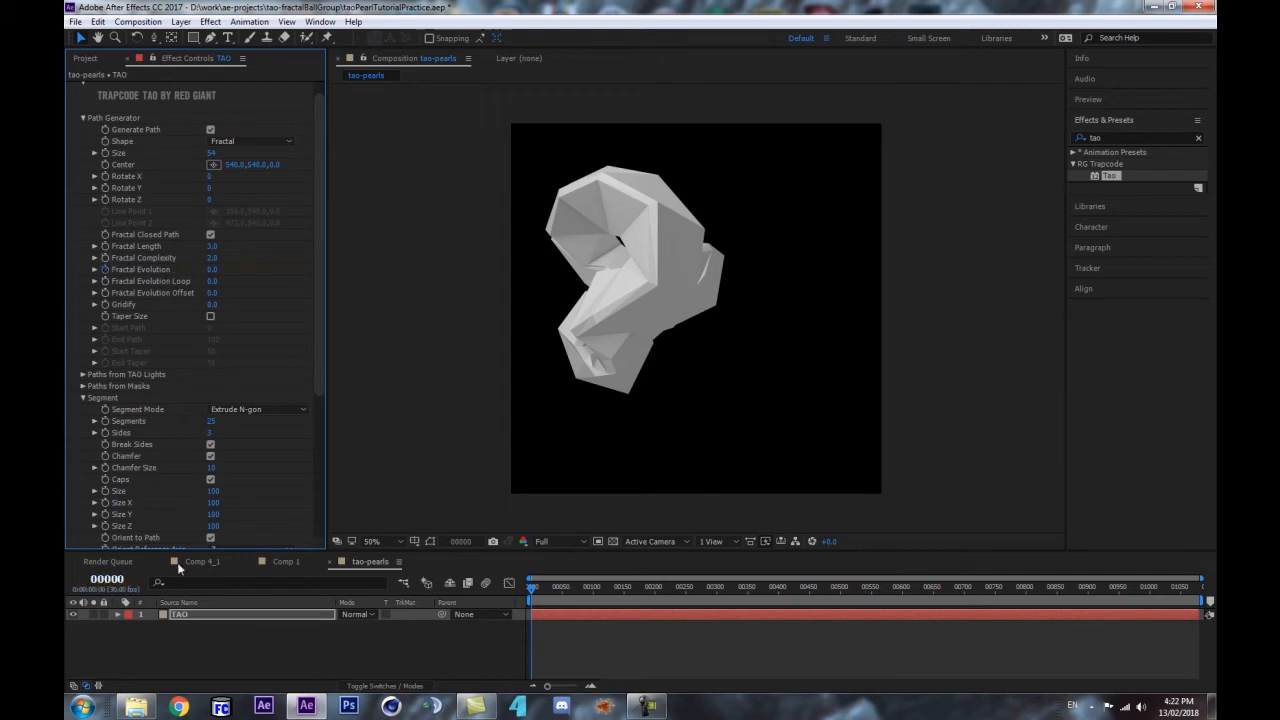
# - Move the current time to frame 89 and end the work area there
pyautogui.click(106, 580)
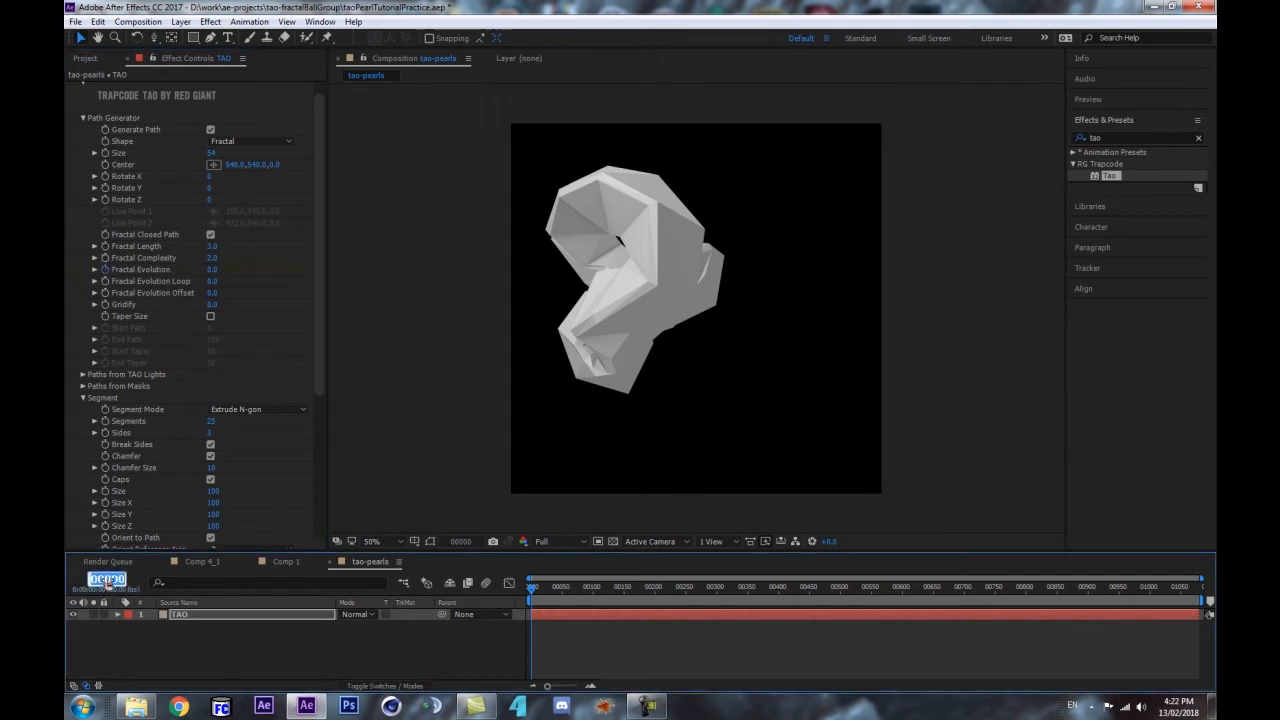
pyautogui.write('90')
pyautogui.press('Return')
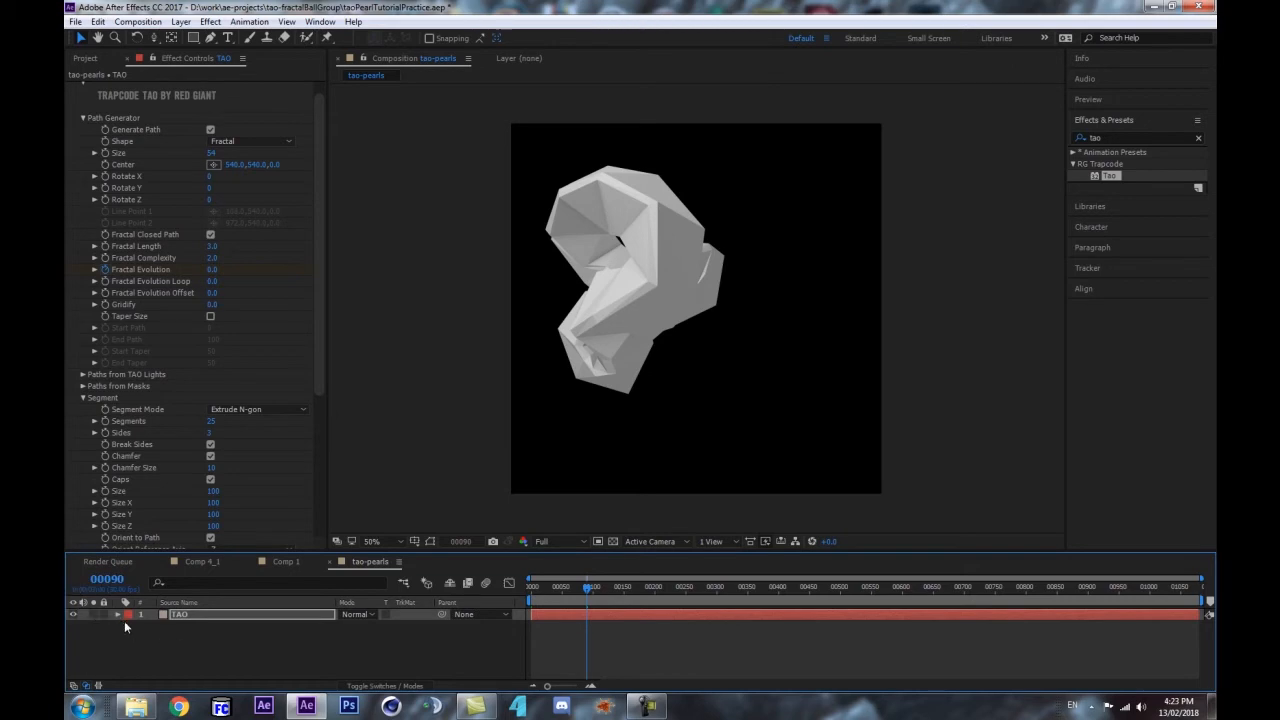
pyautogui.moveTo(104, 580); pyautogui.dragTo(96, 588)
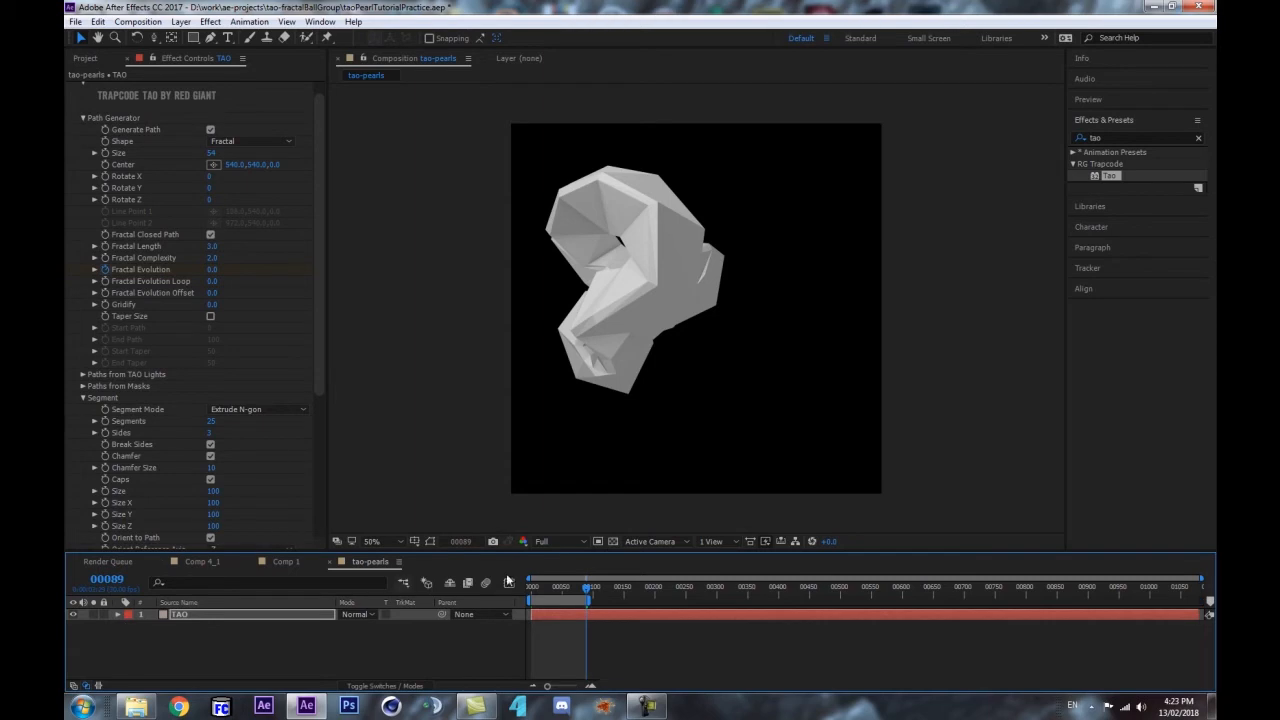
# - Reveal the TAO layer's keyframes and add a Fractal Evolution keyframe of about 4.4 at frame 90
pyautogui.moveTo(582, 588)
pyautogui.mouseDown()
pyautogui.moveTo(496, 594)
pyautogui.moveTo(604, 597)
pyautogui.mouseUp()
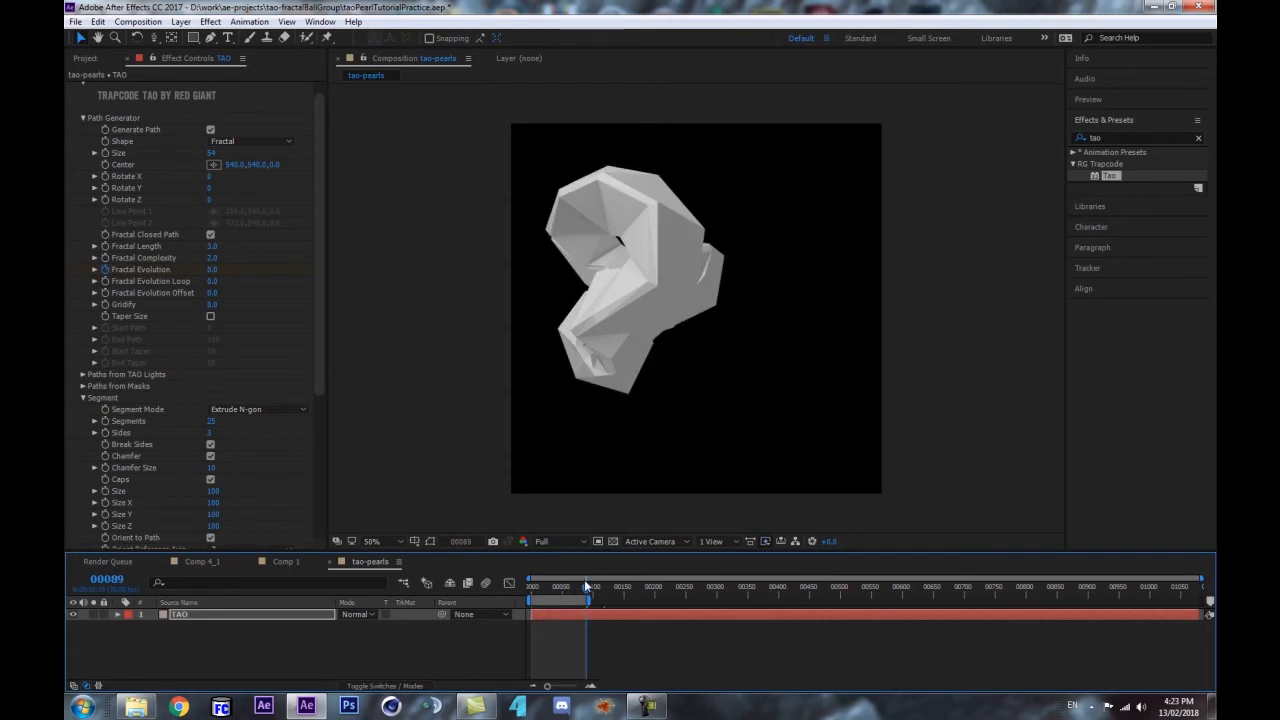
pyautogui.moveTo(586, 585); pyautogui.dragTo(587, 618)
pyautogui.press('u')
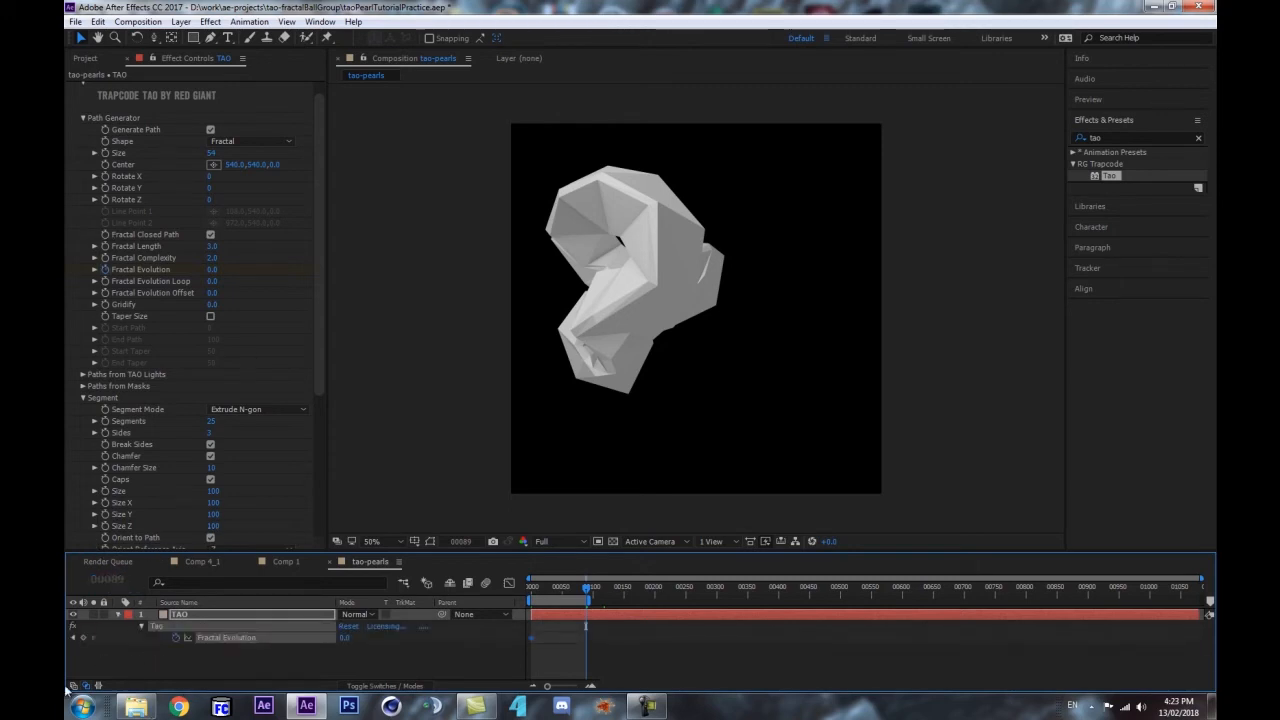
pyautogui.click(96, 667)
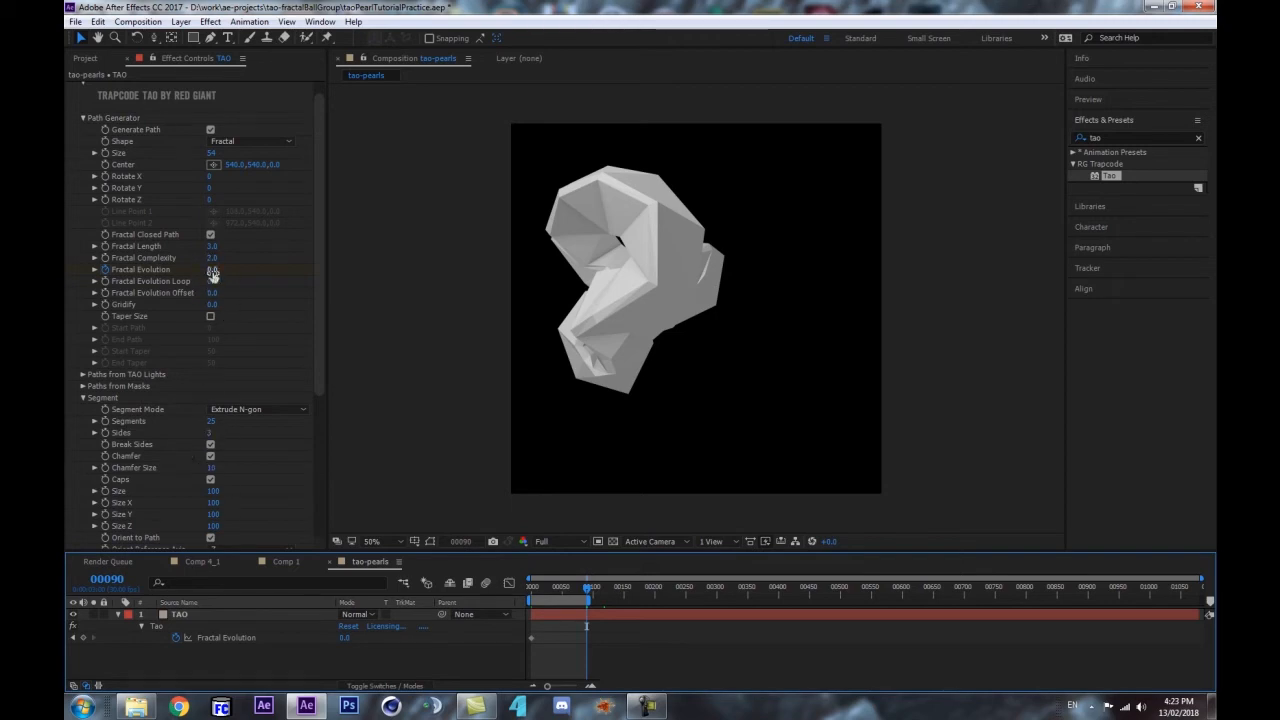
pyautogui.moveTo(213, 268); pyautogui.dragTo(339, 257)
# - Play back the Fractal Evolution animation and scrub through the frames around the work area's end
pyautogui.press('space')
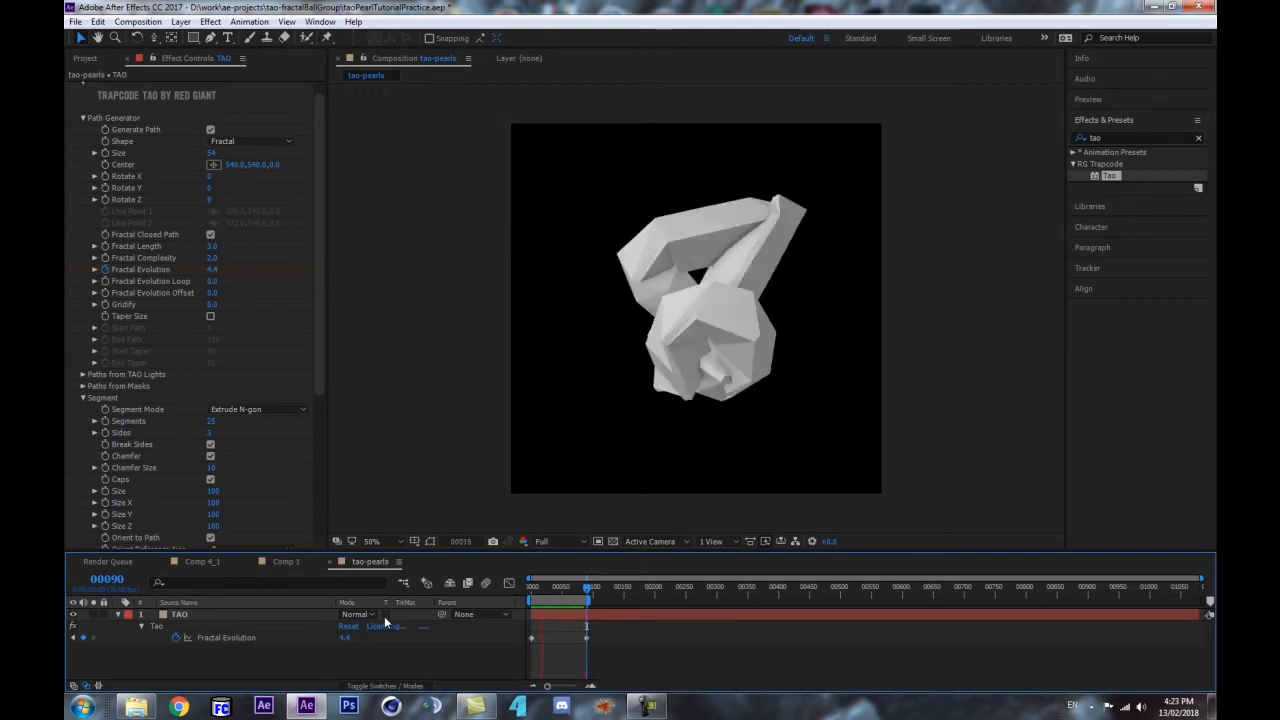
pyautogui.press('space')
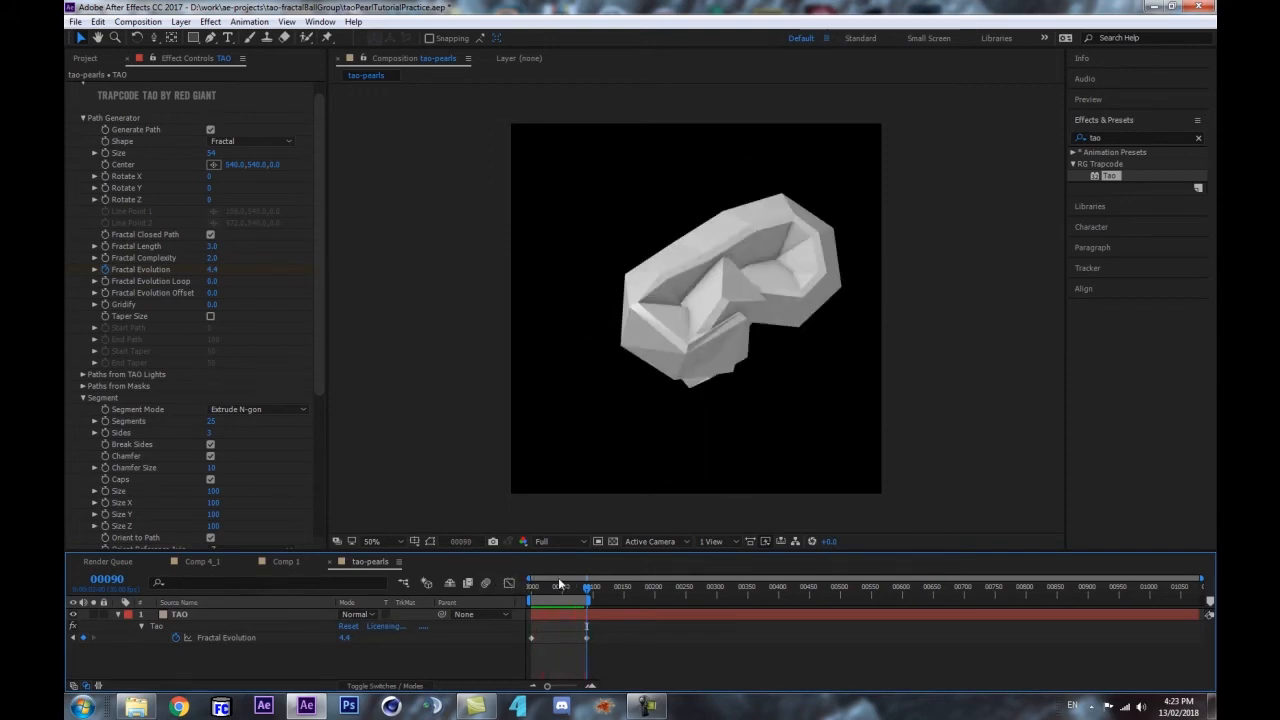
pyautogui.moveTo(539, 585); pyautogui.dragTo(579, 580)
pyautogui.press('space')
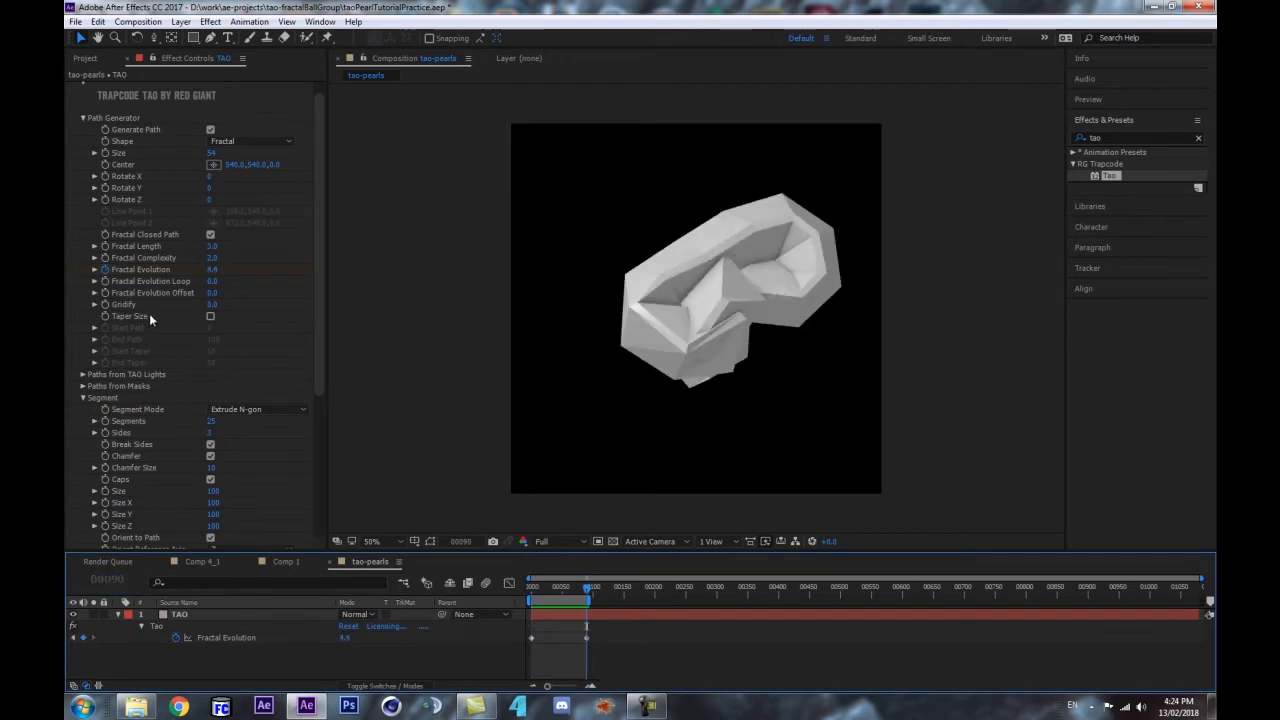
pyautogui.click(569, 586)
pyautogui.moveTo(570, 588); pyautogui.dragTo(598, 585)
pyautogui.moveTo(624, 592); pyautogui.dragTo(587, 585)
# - Copy the Fractal Evolution value at frame 90 and set Fractal Evolution Loop to the same 4.39
pyautogui.click(212, 269)
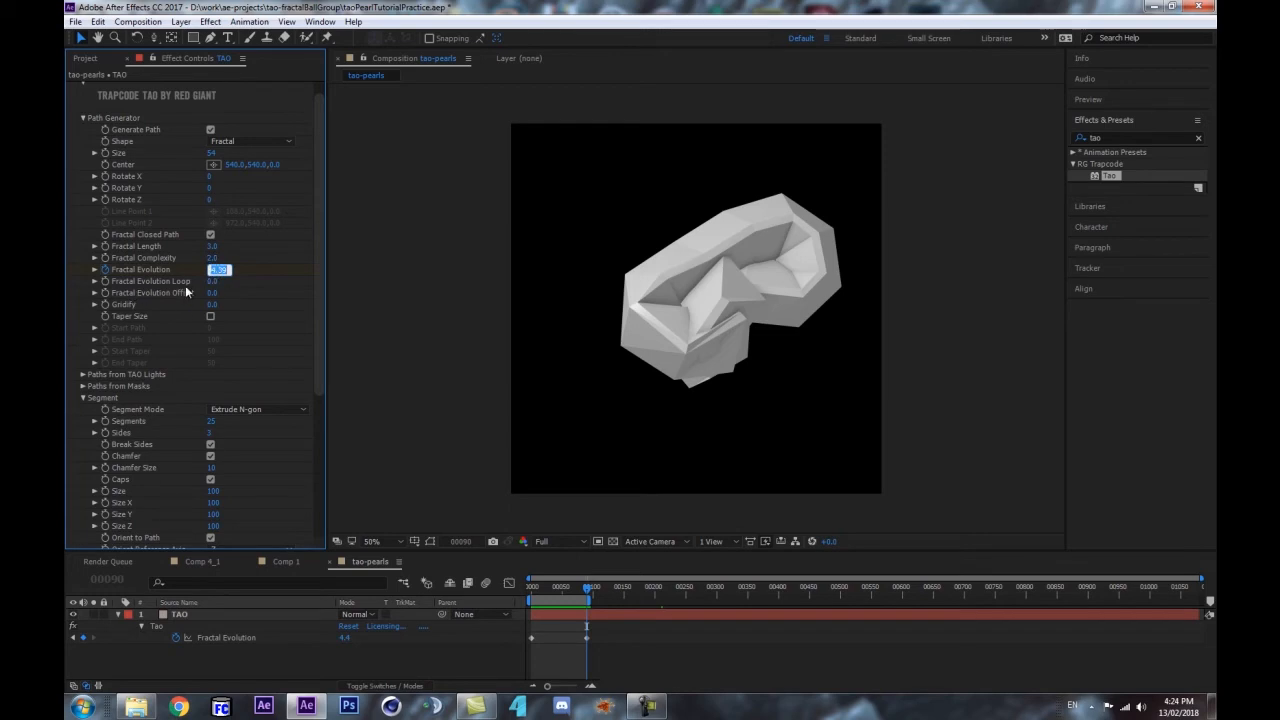
pyautogui.click(588, 590)
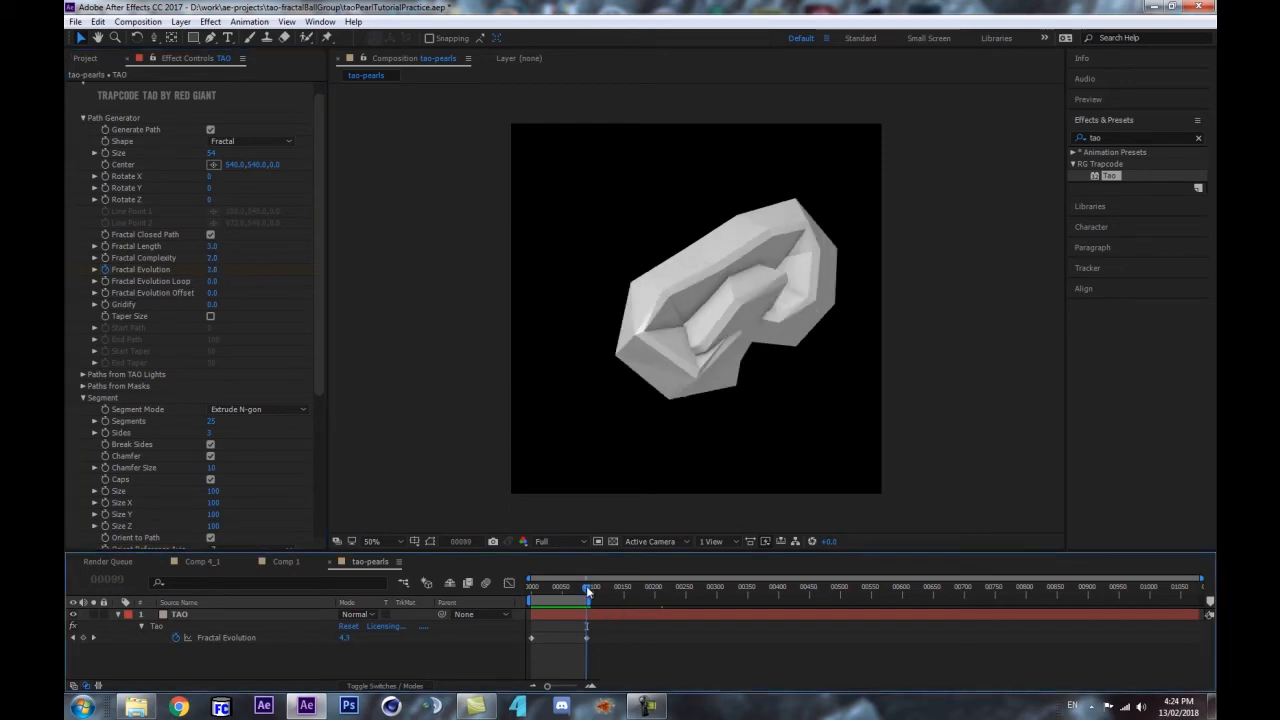
pyautogui.click(213, 281)
pyautogui.write('4.39')
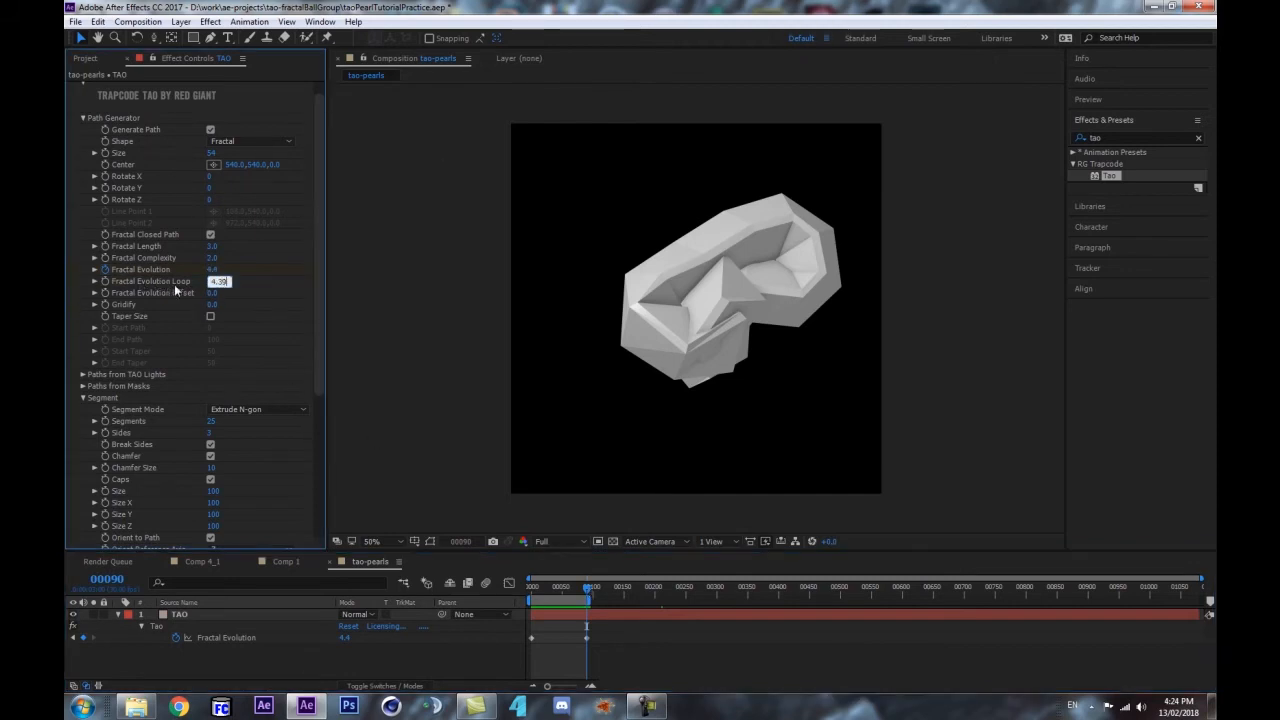
pyautogui.click(415, 664)
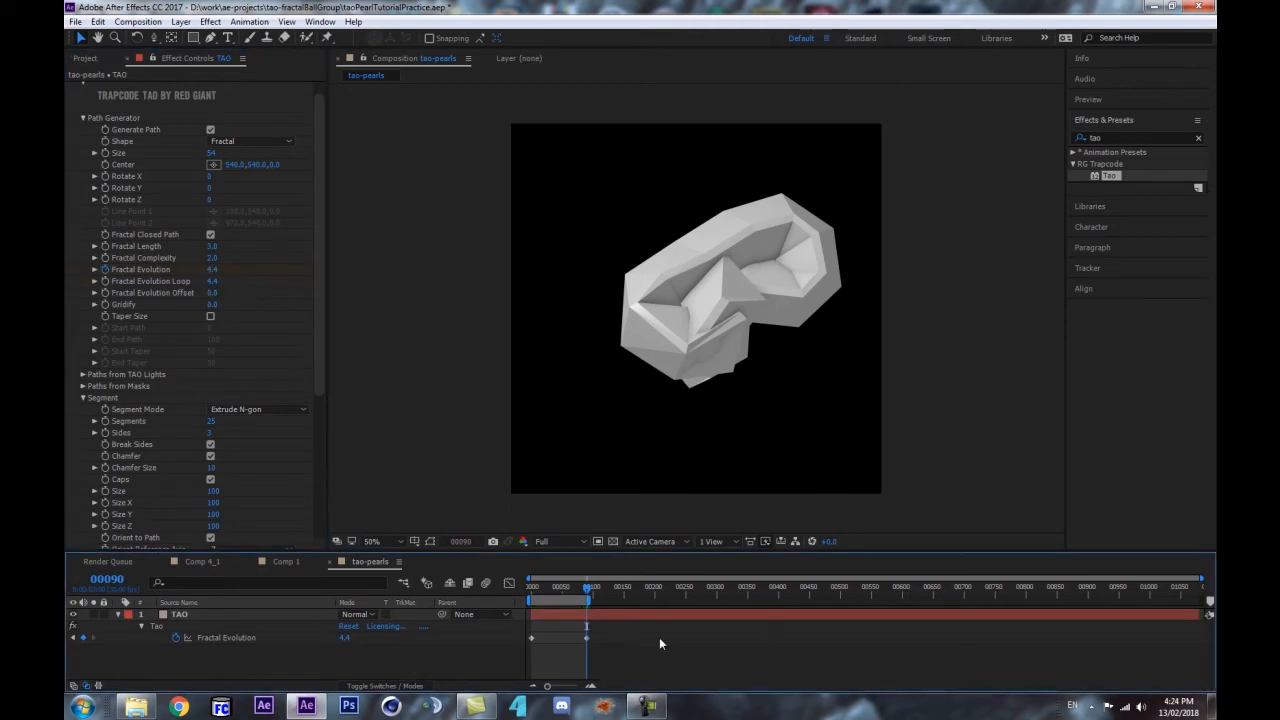
# - Preview the looped animation and compare the shape at frame 0 with the shape at frame 90
pyautogui.press('space')
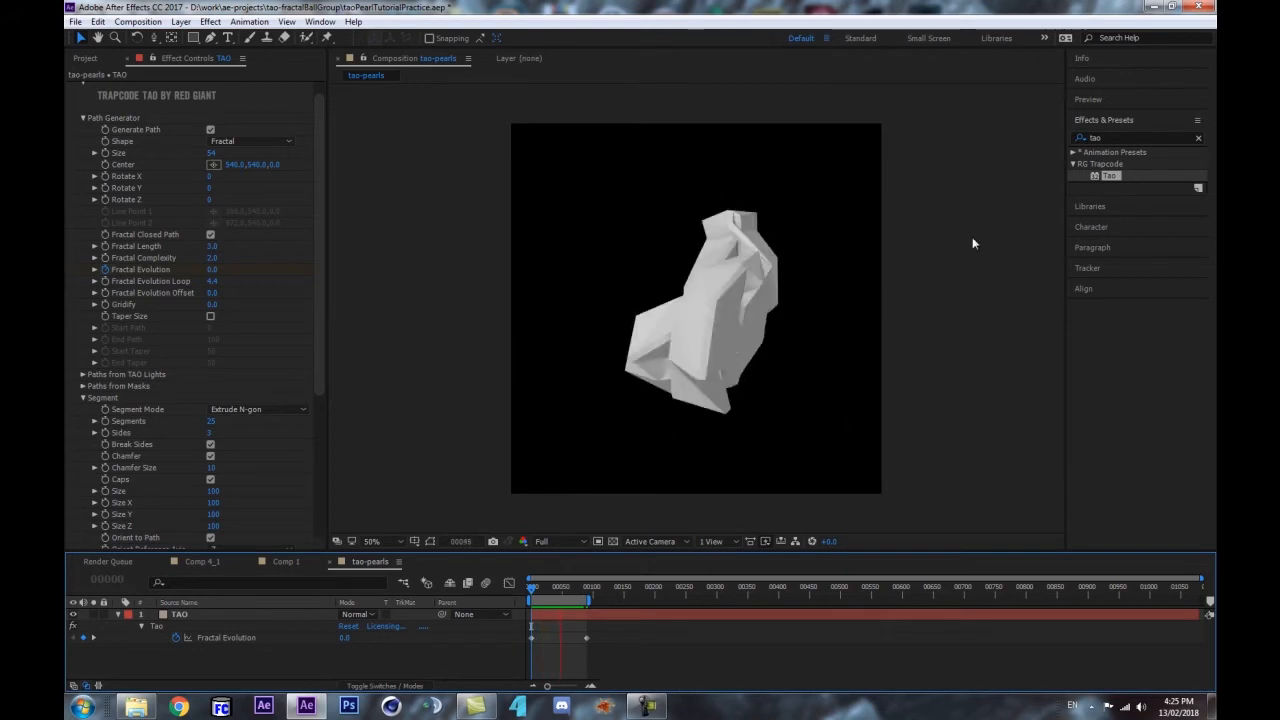
pyautogui.moveTo(585, 587); pyautogui.dragTo(544, 607)
pyautogui.press('space')
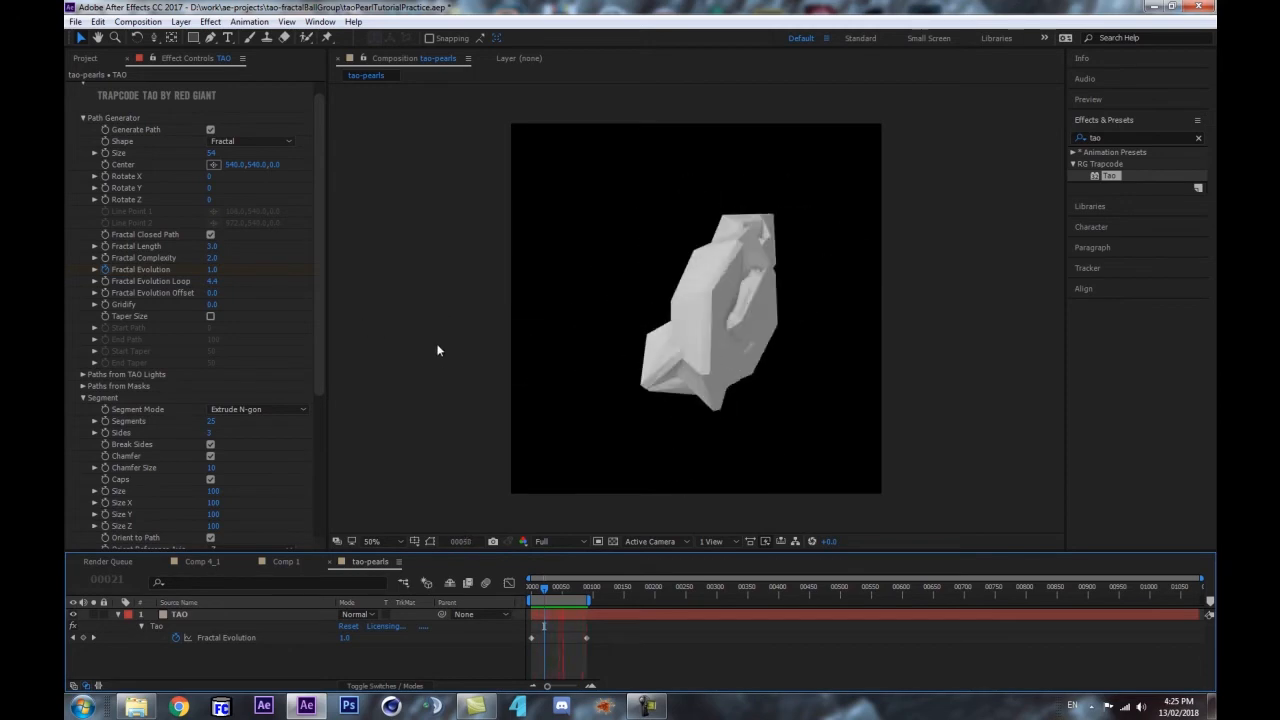
pyautogui.press('space')
pyautogui.click(564, 590)
pyautogui.moveTo(564, 590); pyautogui.dragTo(588, 601)
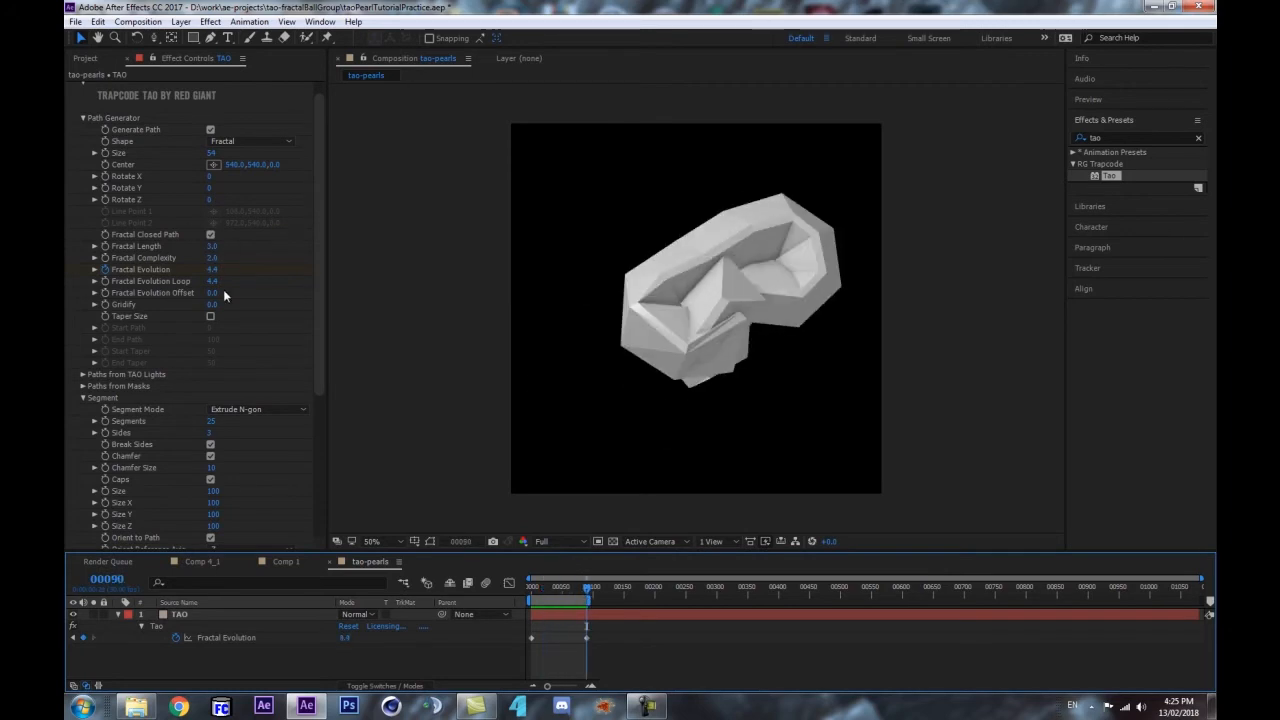
pyautogui.moveTo(214, 269); pyautogui.dragTo(206, 274)
pyautogui.press('space')
pyautogui.moveTo(586, 590); pyautogui.dragTo(515, 600)
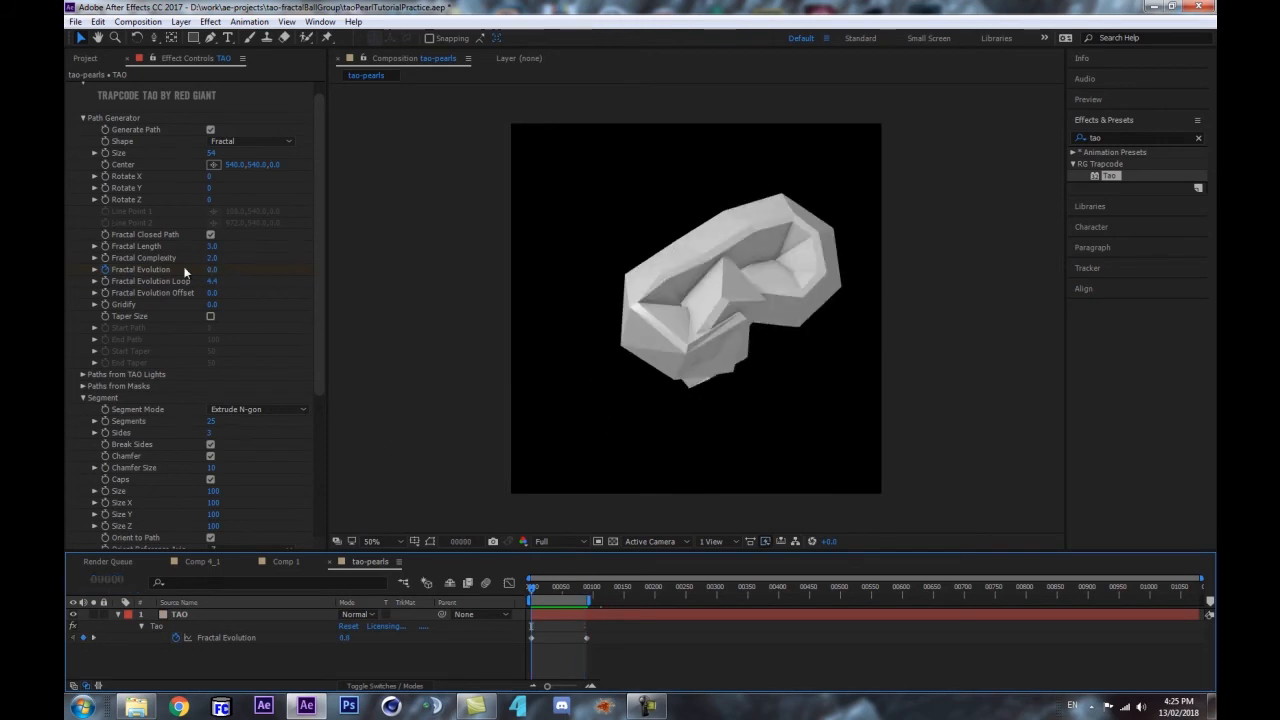
pyautogui.moveTo(563, 595); pyautogui.dragTo(400, 600)
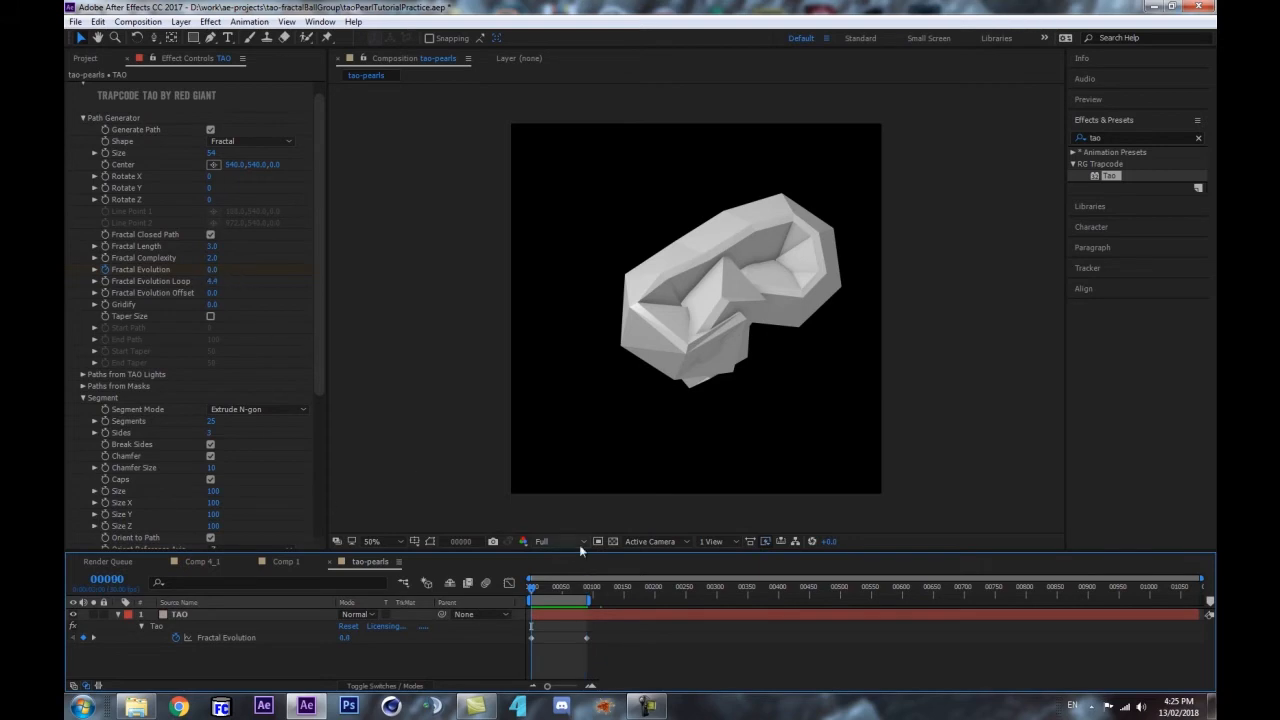
# - Set the Fractal Evolution keyframe at frame 90 to 3
pyautogui.click(589, 597)
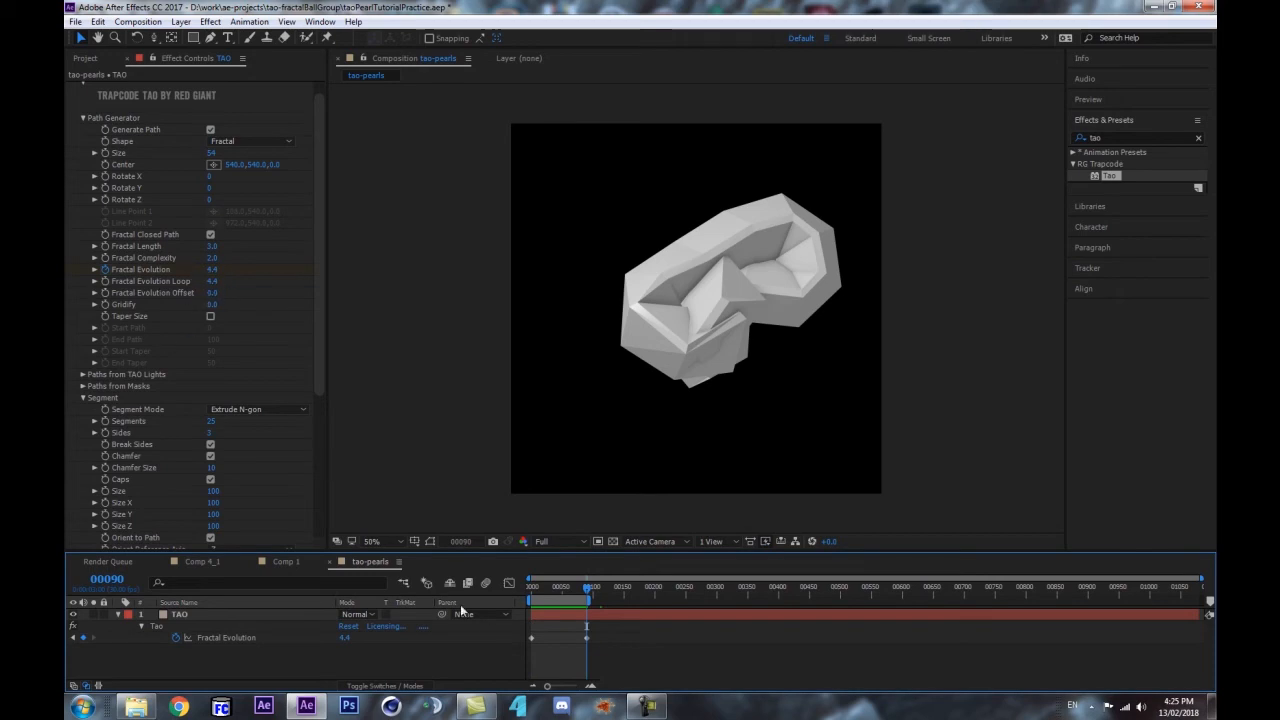
pyautogui.click(212, 269)
pyautogui.write('3')
pyautogui.press('Return')
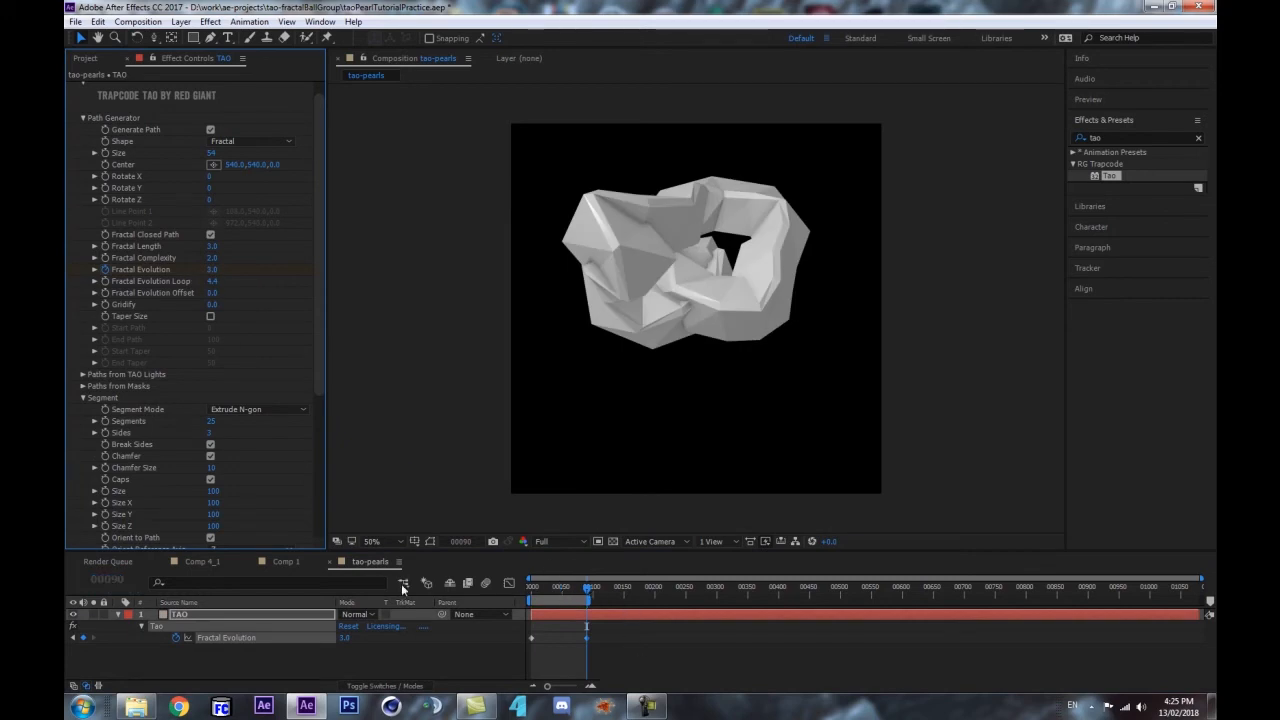
# - Set Fractal Evolution Loop to 3 to match the Fractal Evolution value at frame 90
pyautogui.press('u')
pyautogui.press('u')
pyautogui.press('=')
pyautogui.press('=')
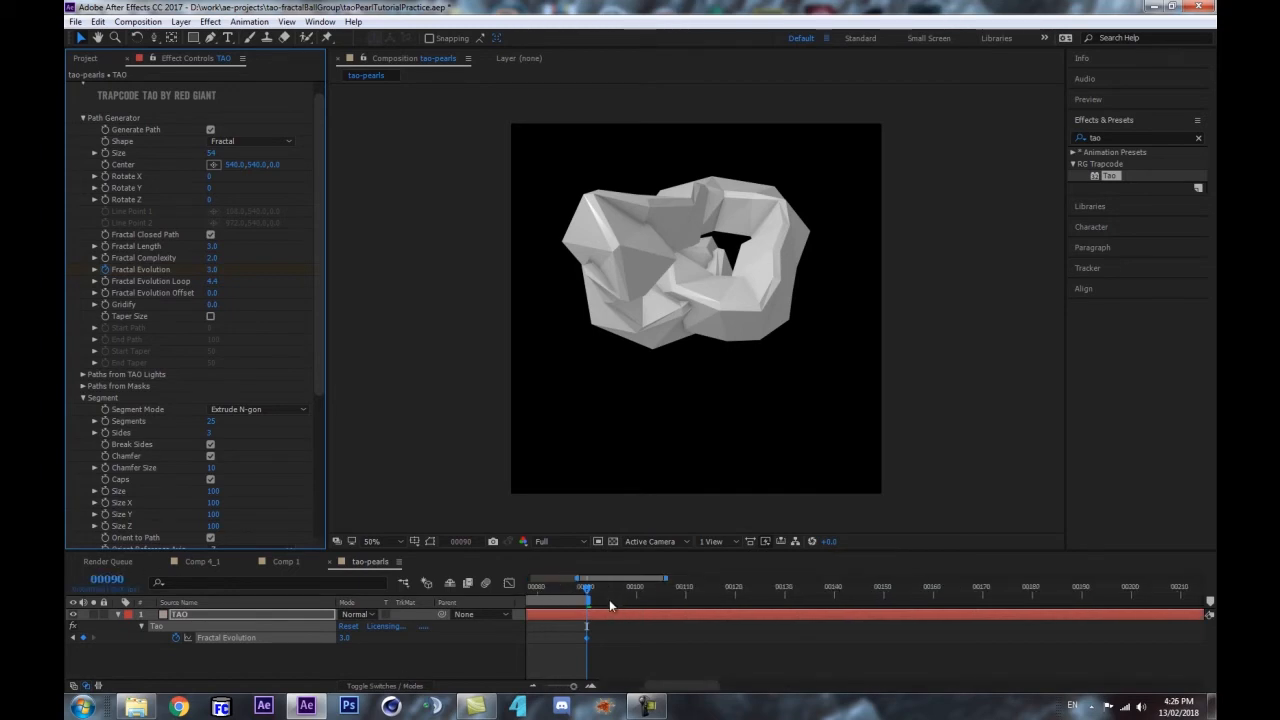
pyautogui.press('Home')
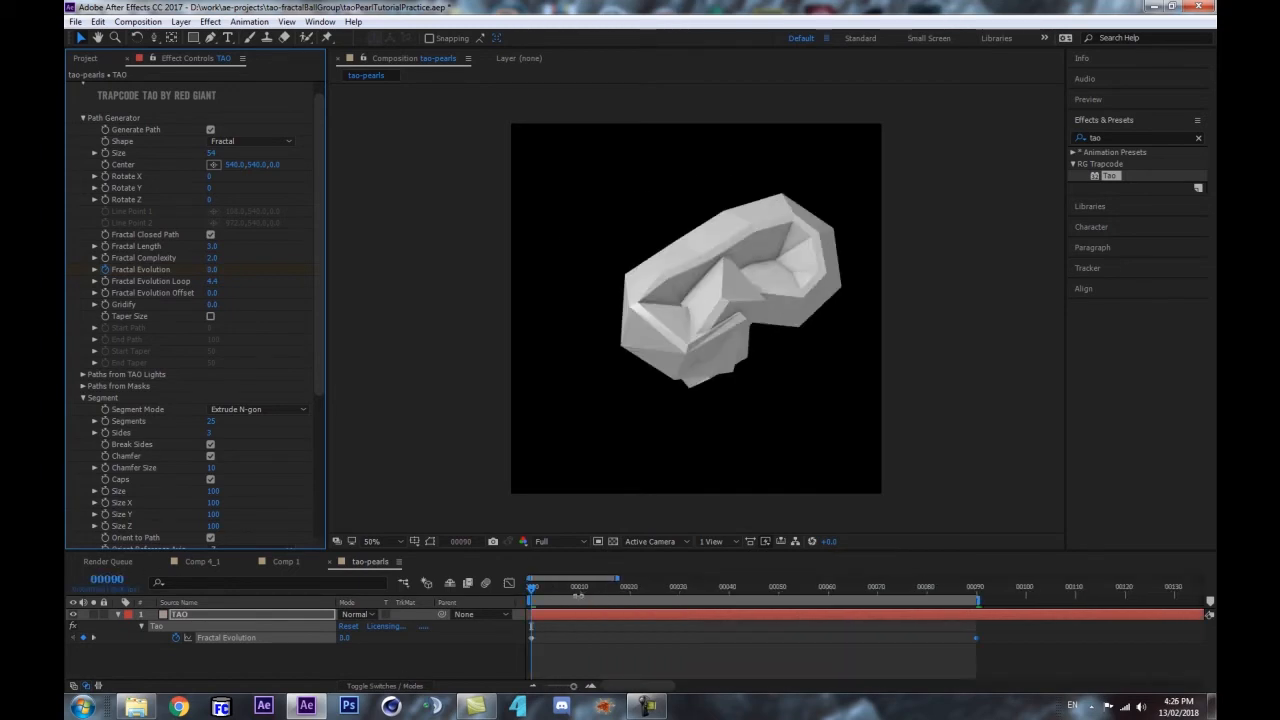
pyautogui.moveTo(649, 589); pyautogui.dragTo(984, 548)
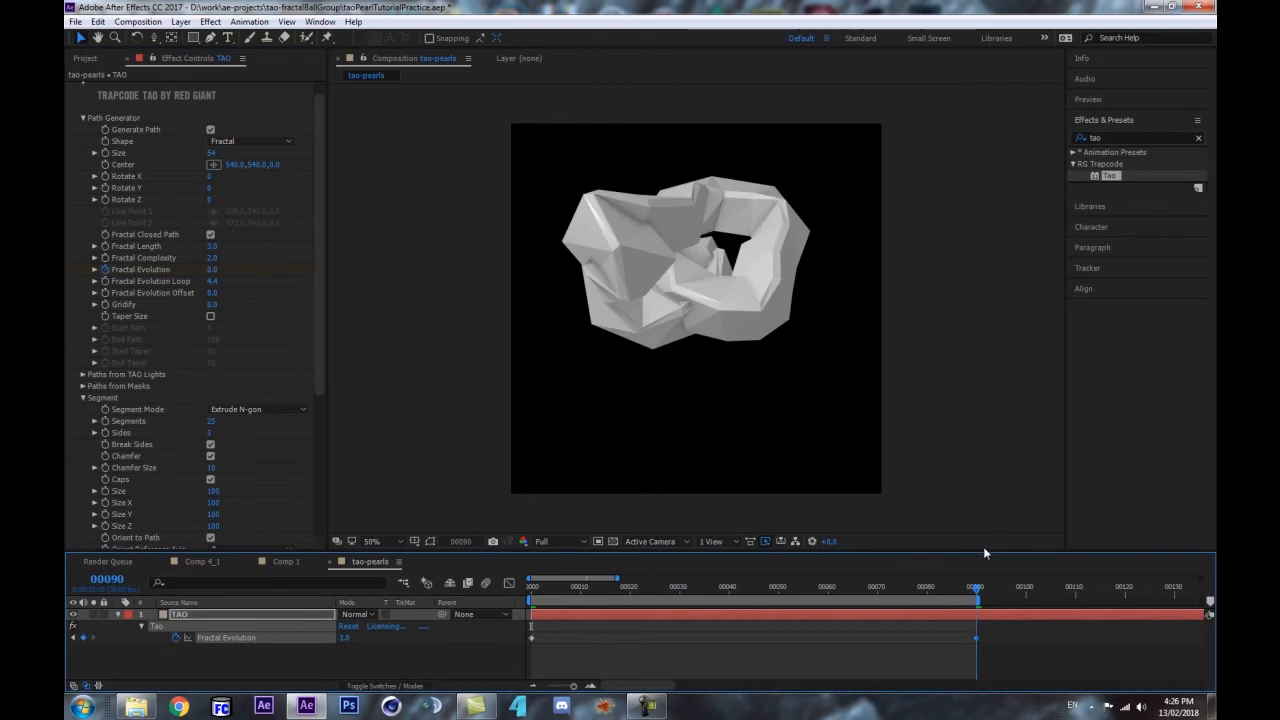
pyautogui.click(213, 281)
pyautogui.press('Return')
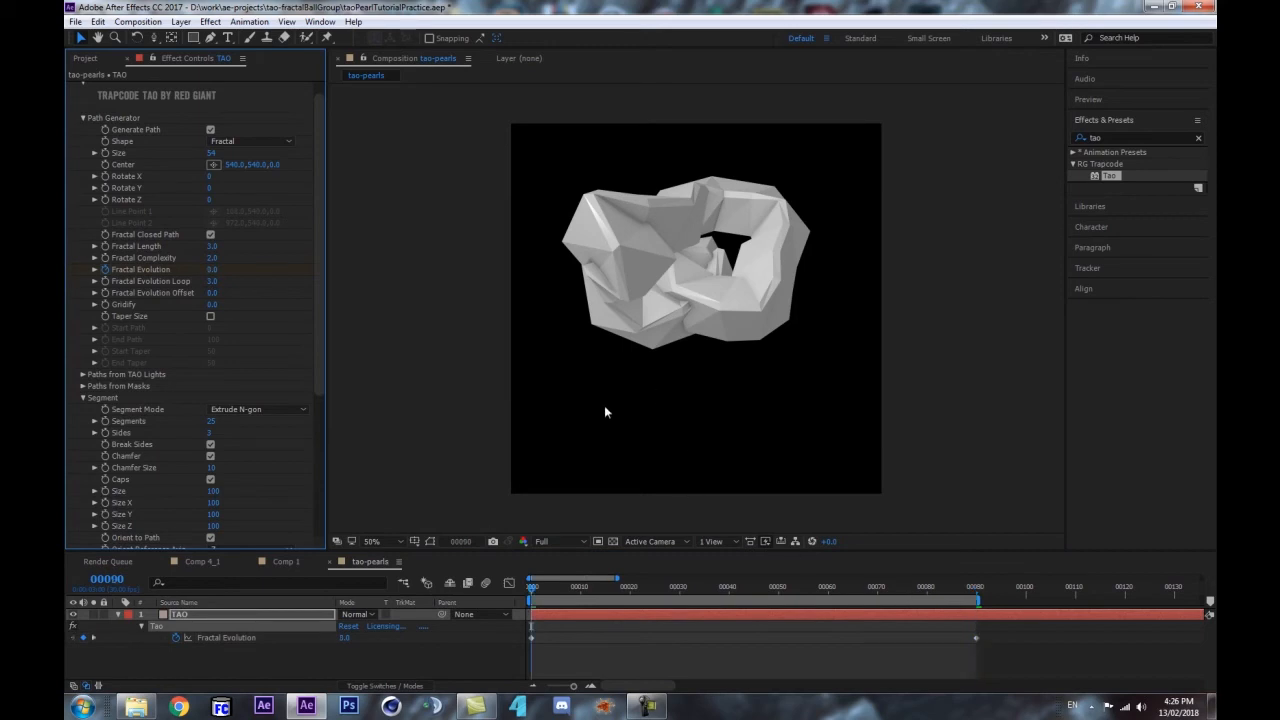
# - Preview the animation with the matched loop value and return to the first frame
pyautogui.press('space')
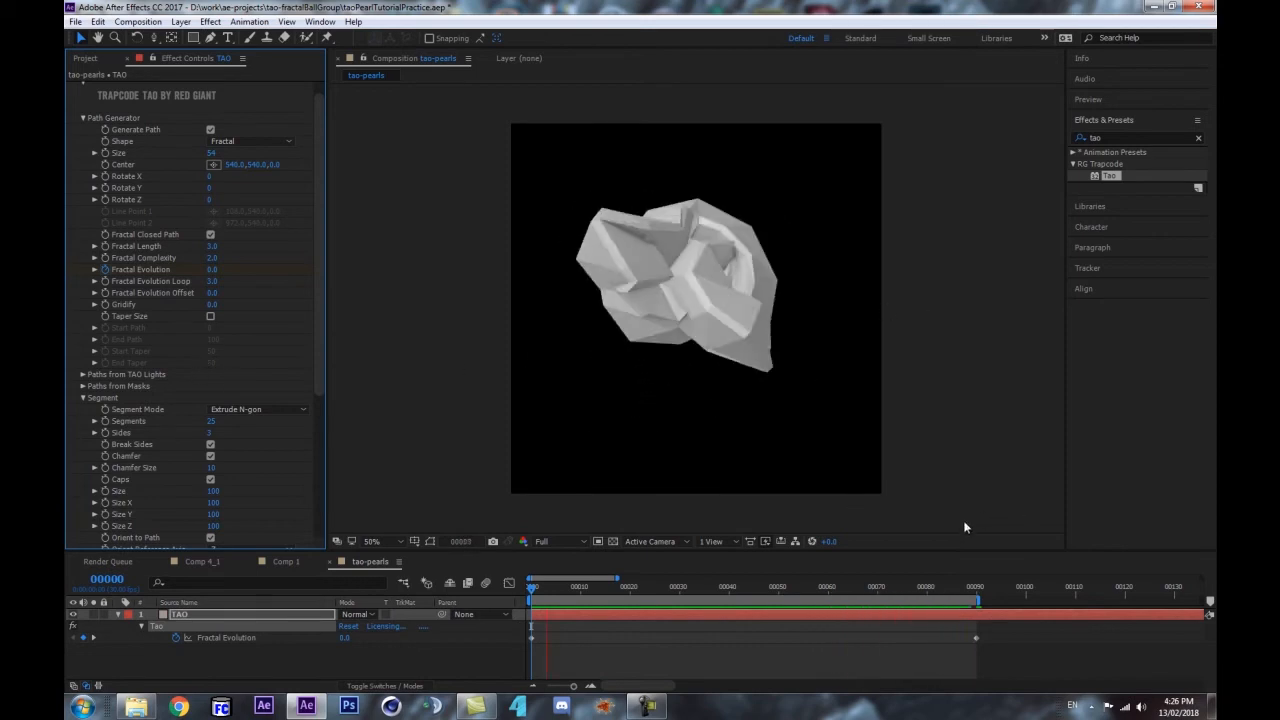
pyautogui.click(951, 587)
pyautogui.press('space')
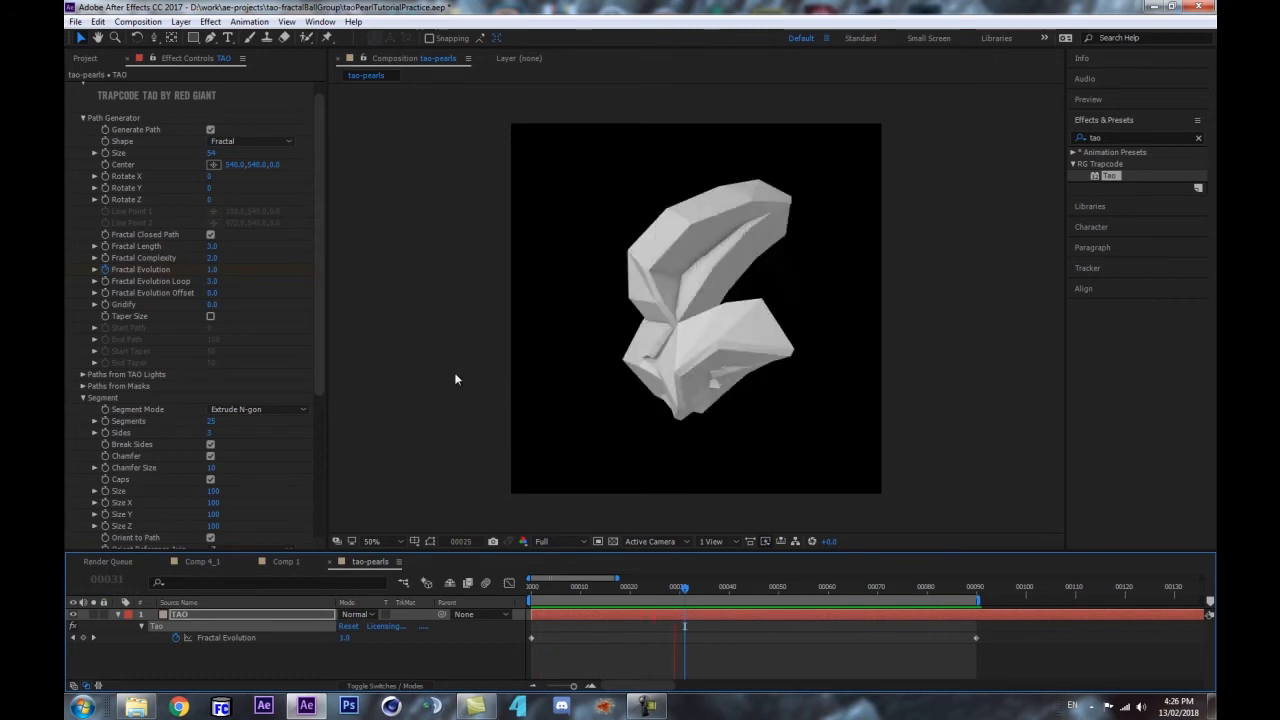
pyautogui.press('space')
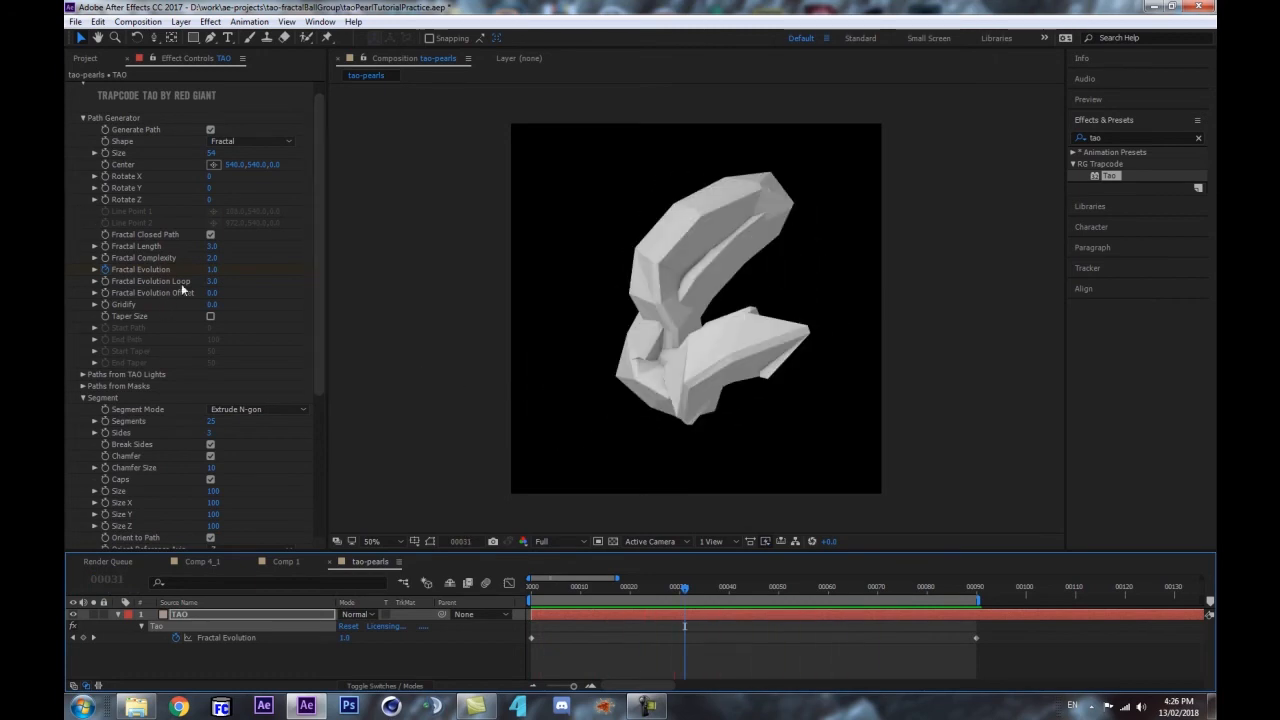
pyautogui.press('Home')
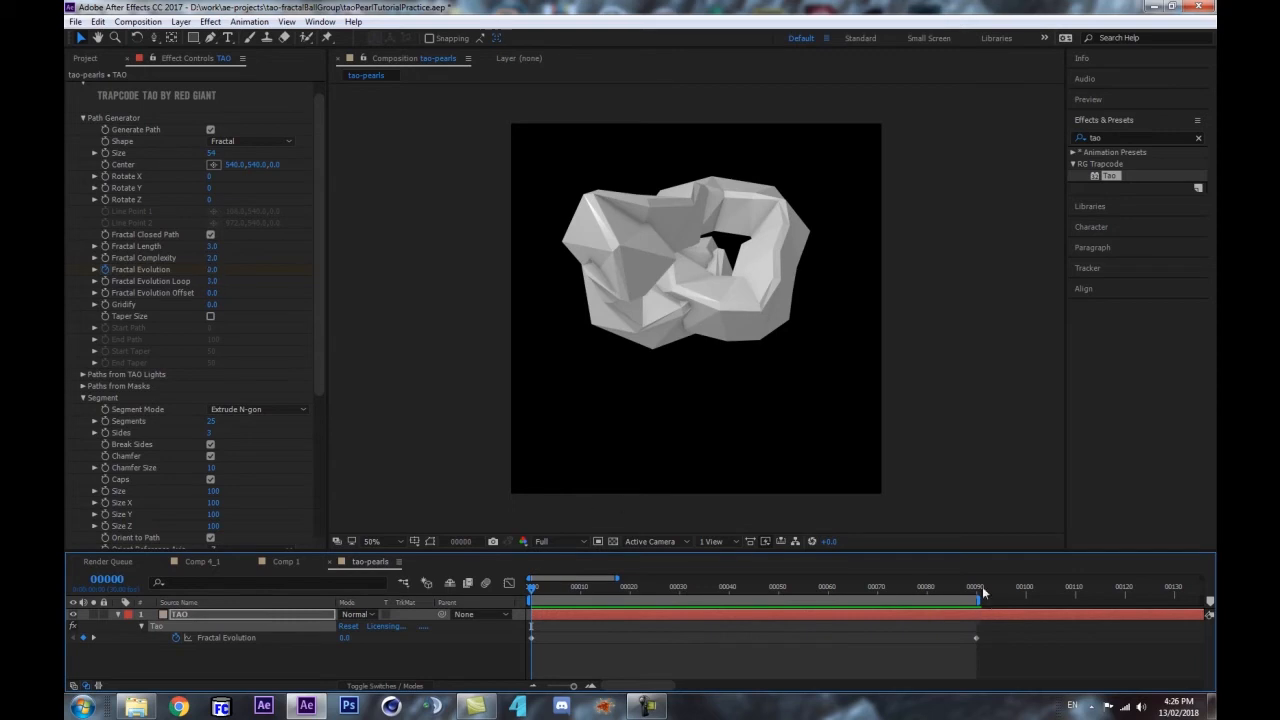
# - Try 1.5 for both Fractal Evolution at frame 90 and Fractal Evolution Loop, and restore both values to 3
pyautogui.click(211, 271)
pyautogui.press('Return')
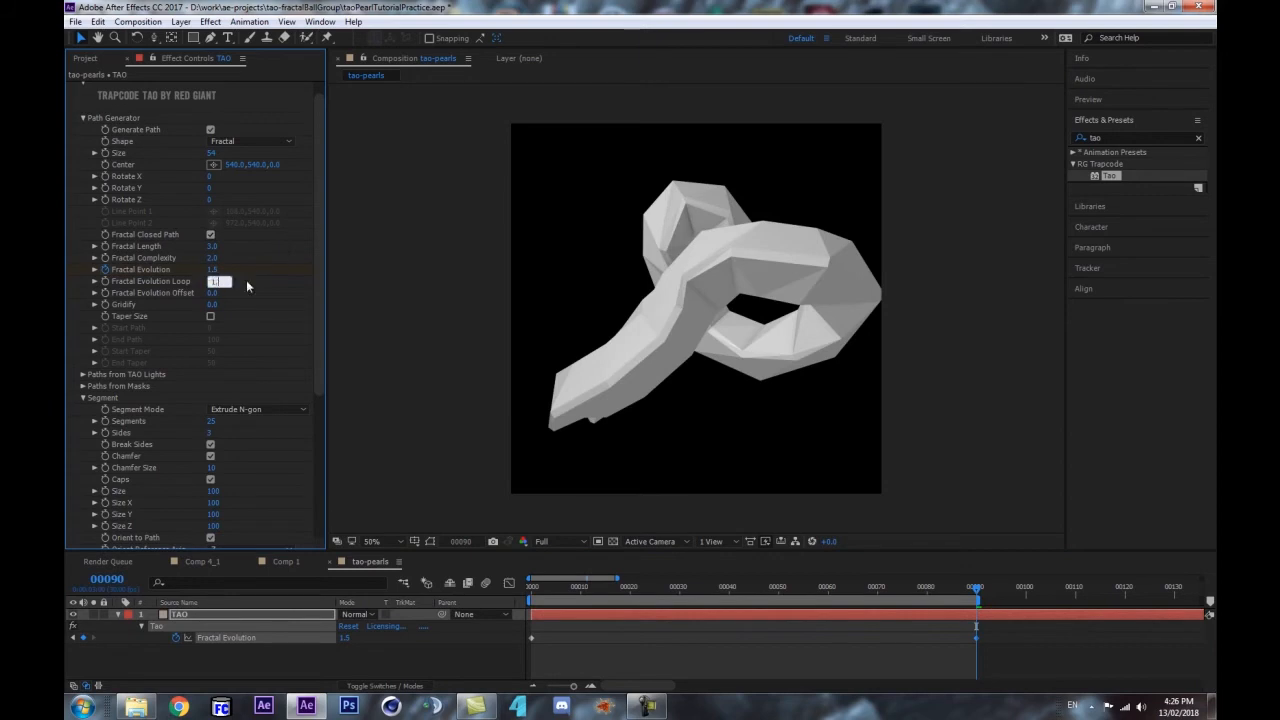
pyautogui.click(421, 680)
pyautogui.press('space')
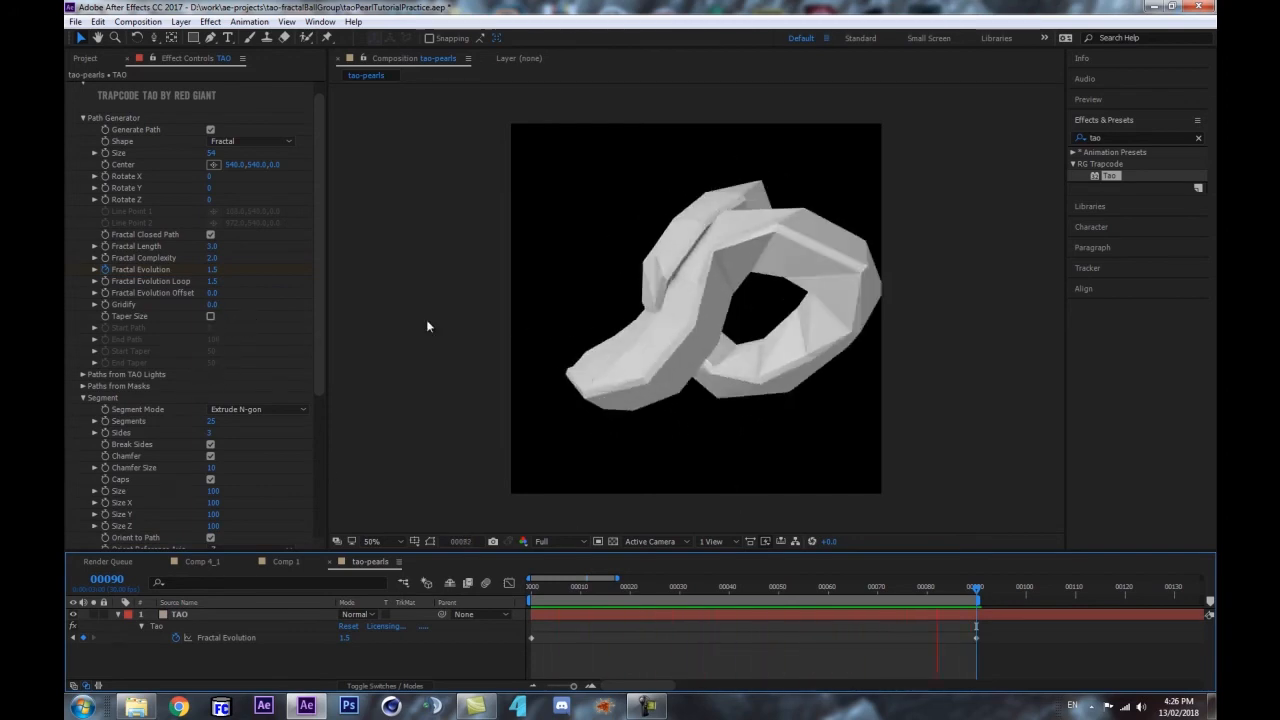
pyautogui.click(217, 270)
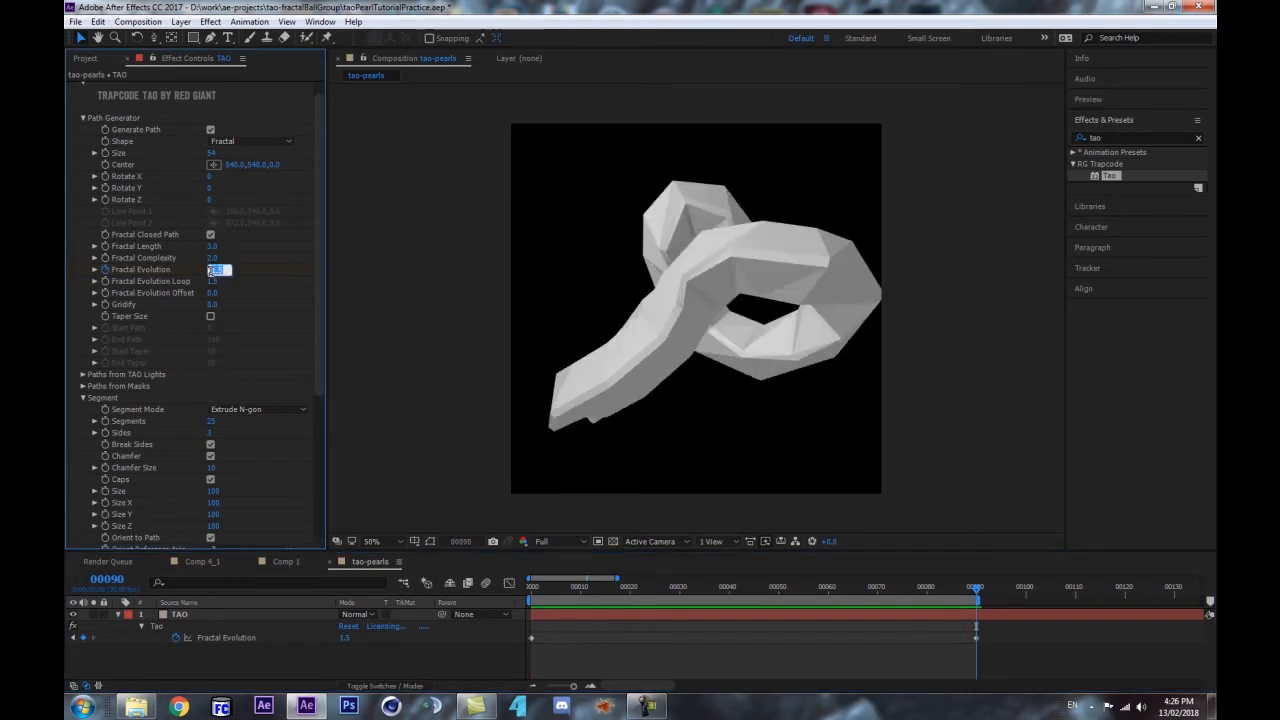
pyautogui.press('Return')
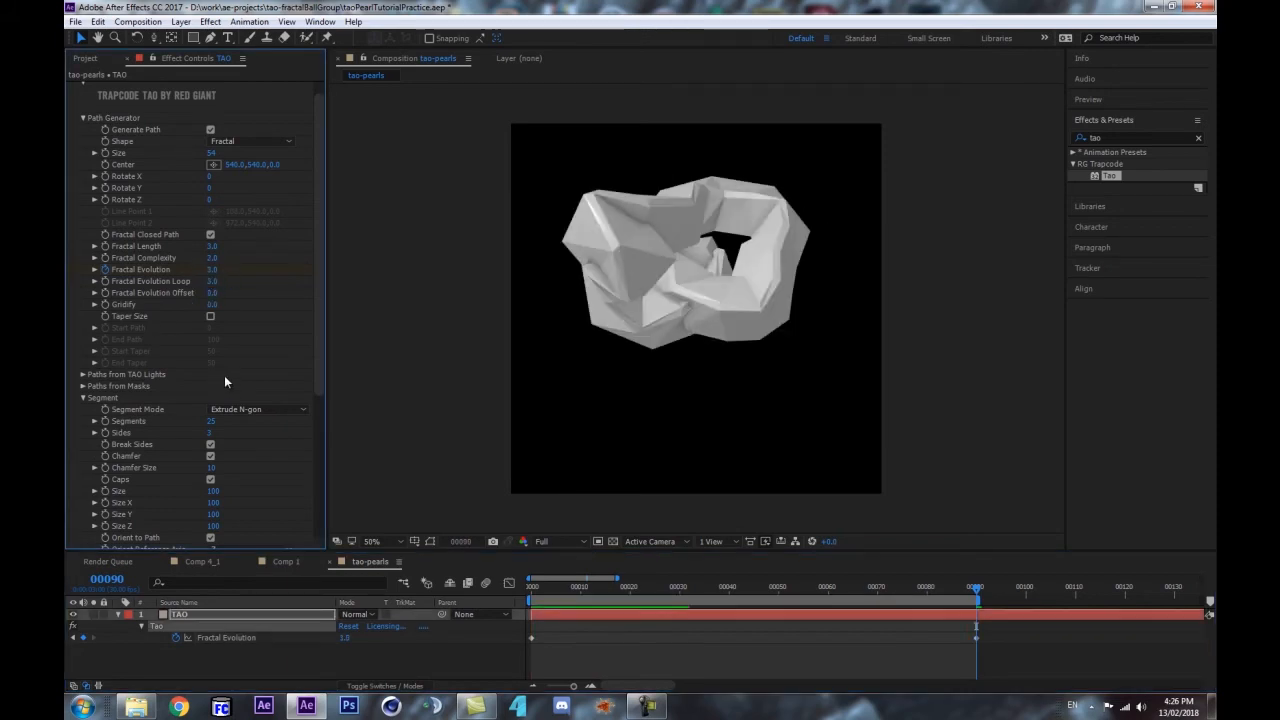
# - Play the loop again and compare the shapes at frames 0, 89 and 90 to check the seam
pyautogui.moveTo(981, 596); pyautogui.dragTo(515, 640)
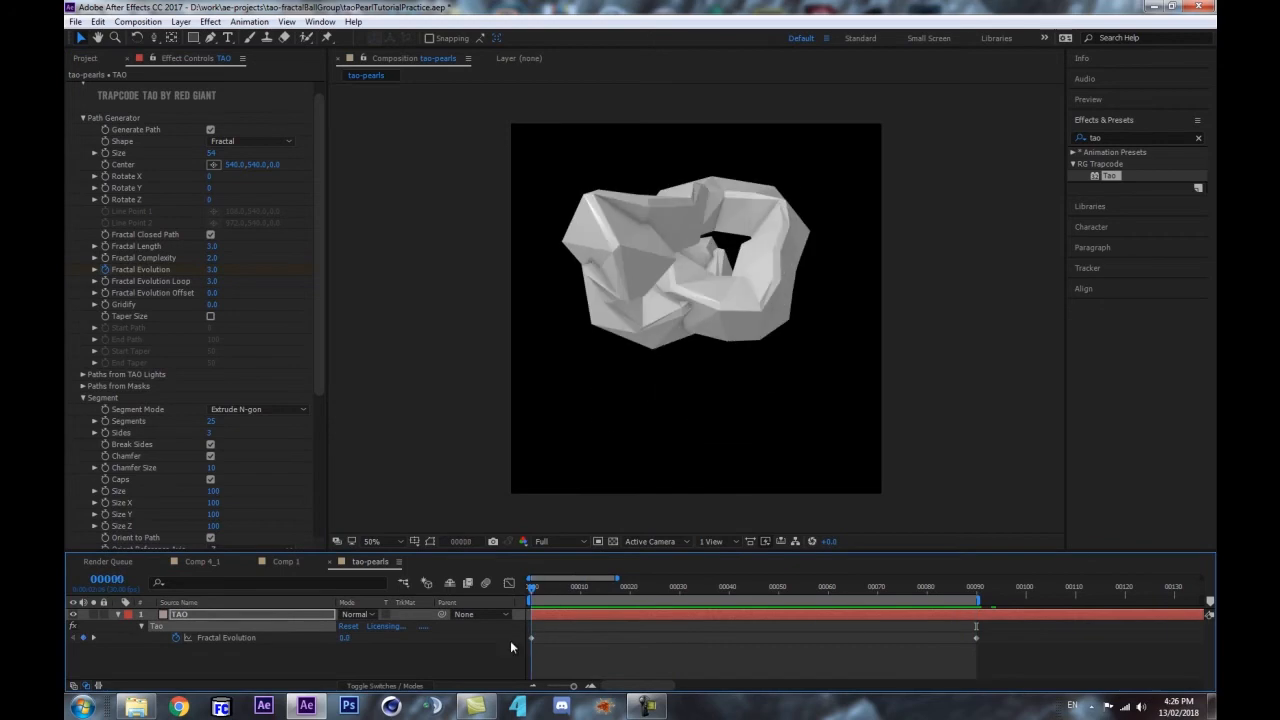
pyautogui.press('space')
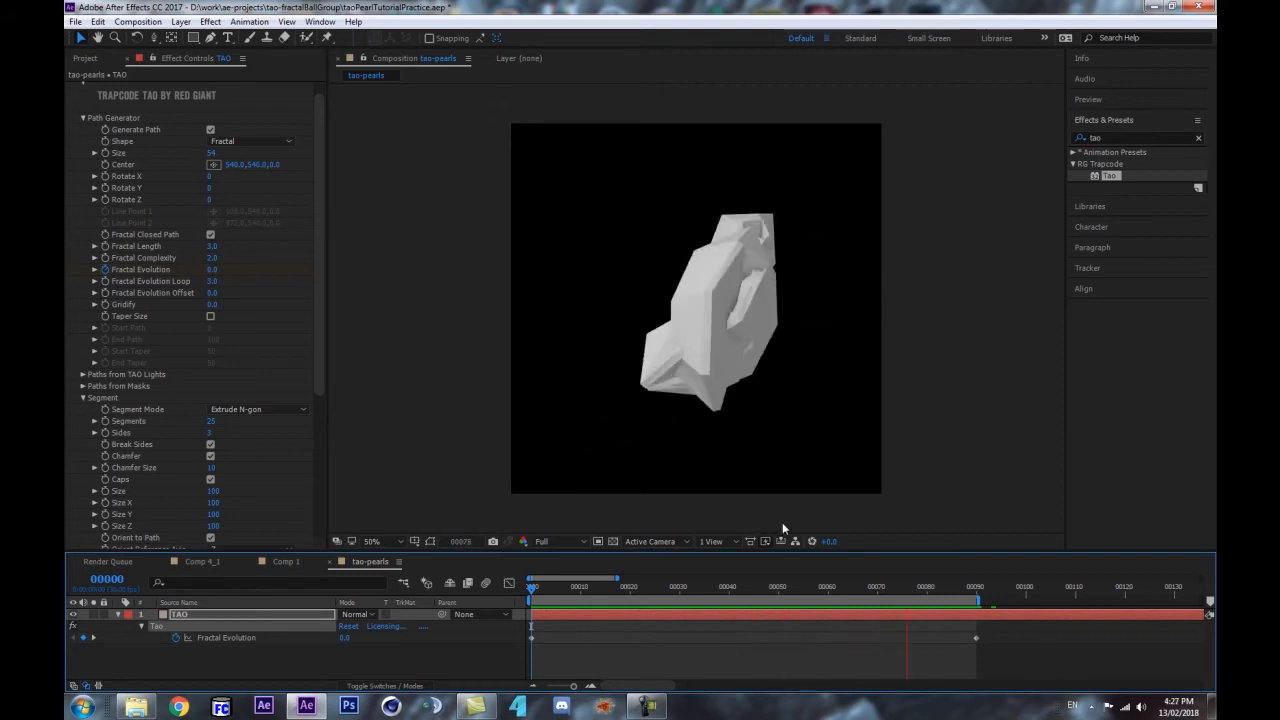
pyautogui.press('space')
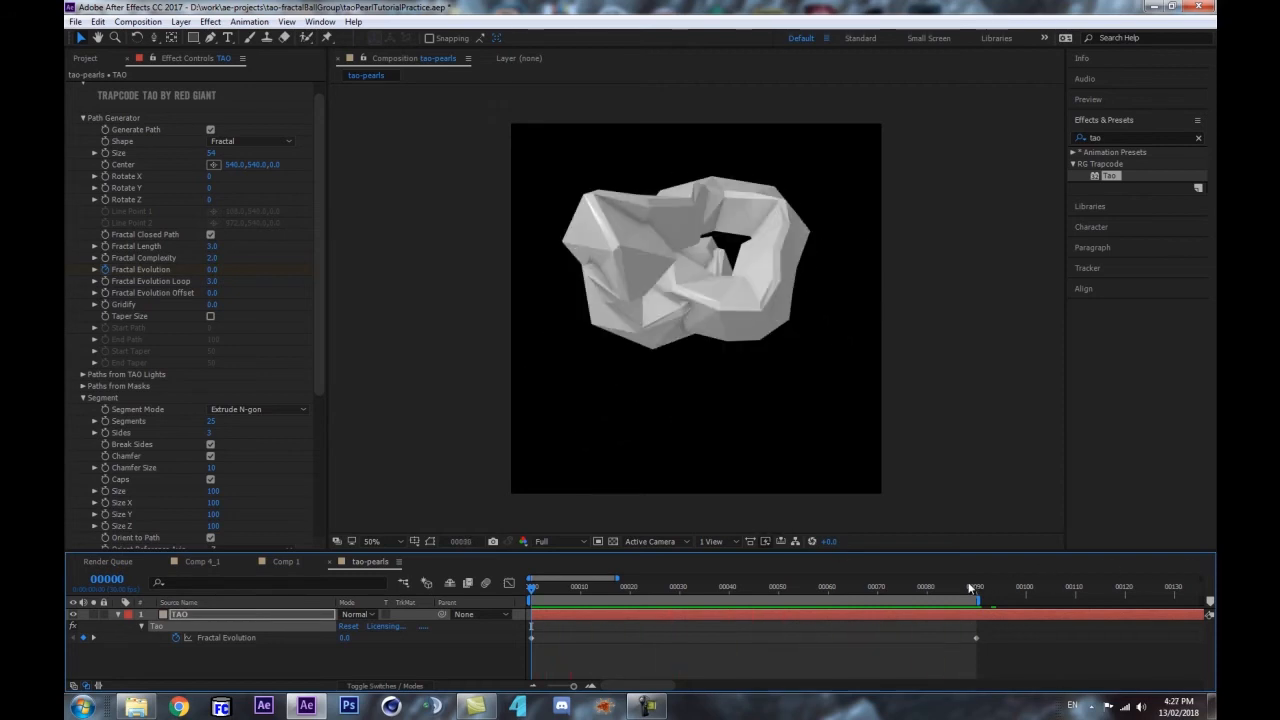
pyautogui.press('pageup')
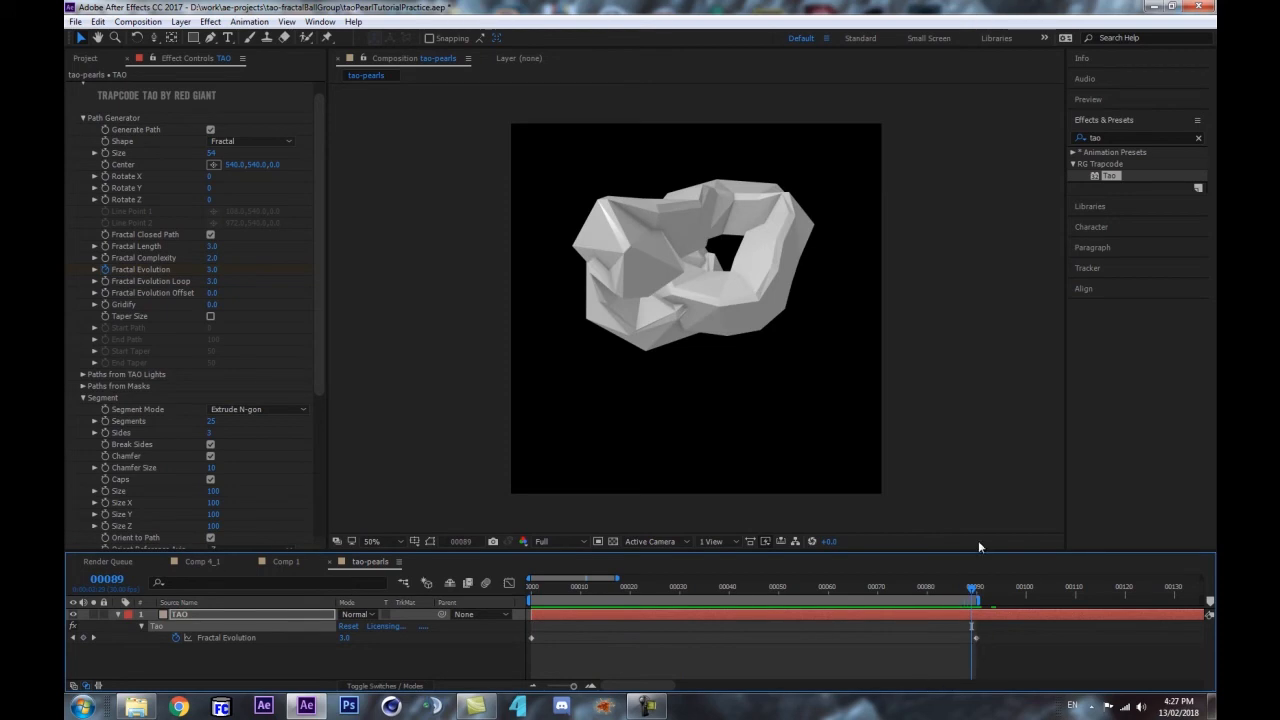
pyautogui.moveTo(978, 590)
pyautogui.mouseDown()
pyautogui.moveTo(437, 559)
pyautogui.moveTo(968, 573)
pyautogui.mouseUp()
pyautogui.press('pagedown')
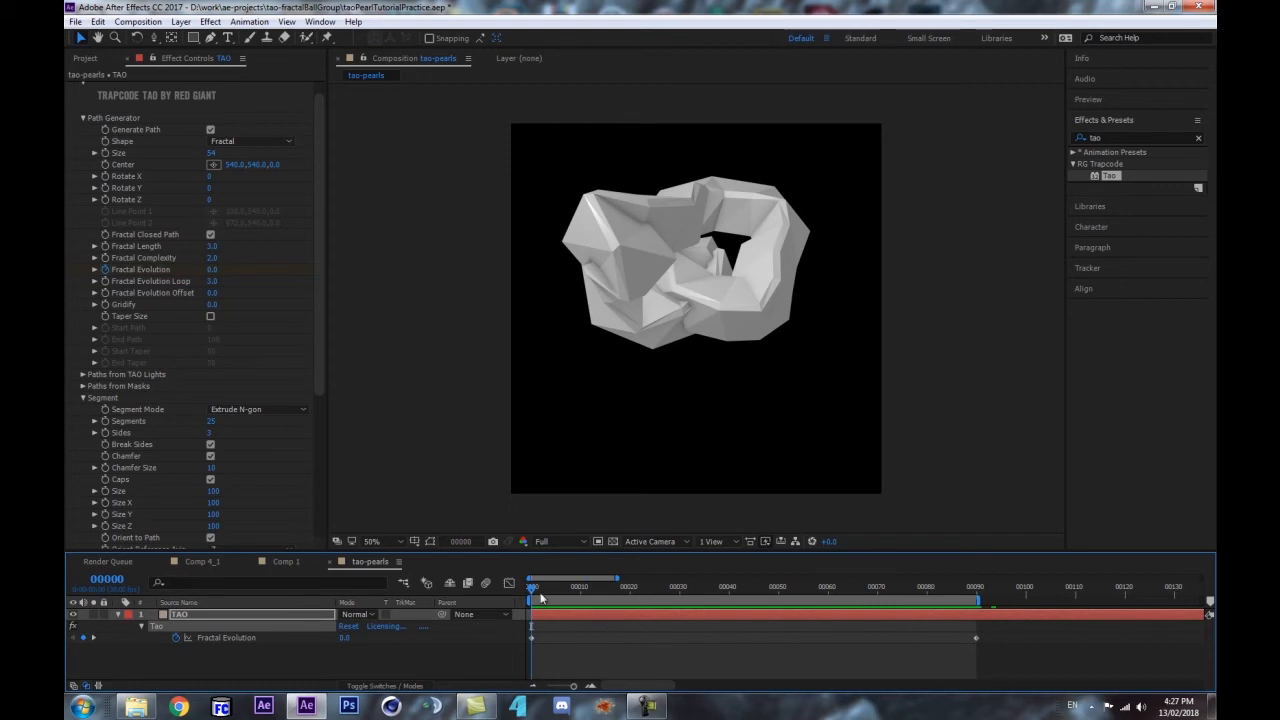
pyautogui.moveTo(535, 594); pyautogui.dragTo(969, 635)
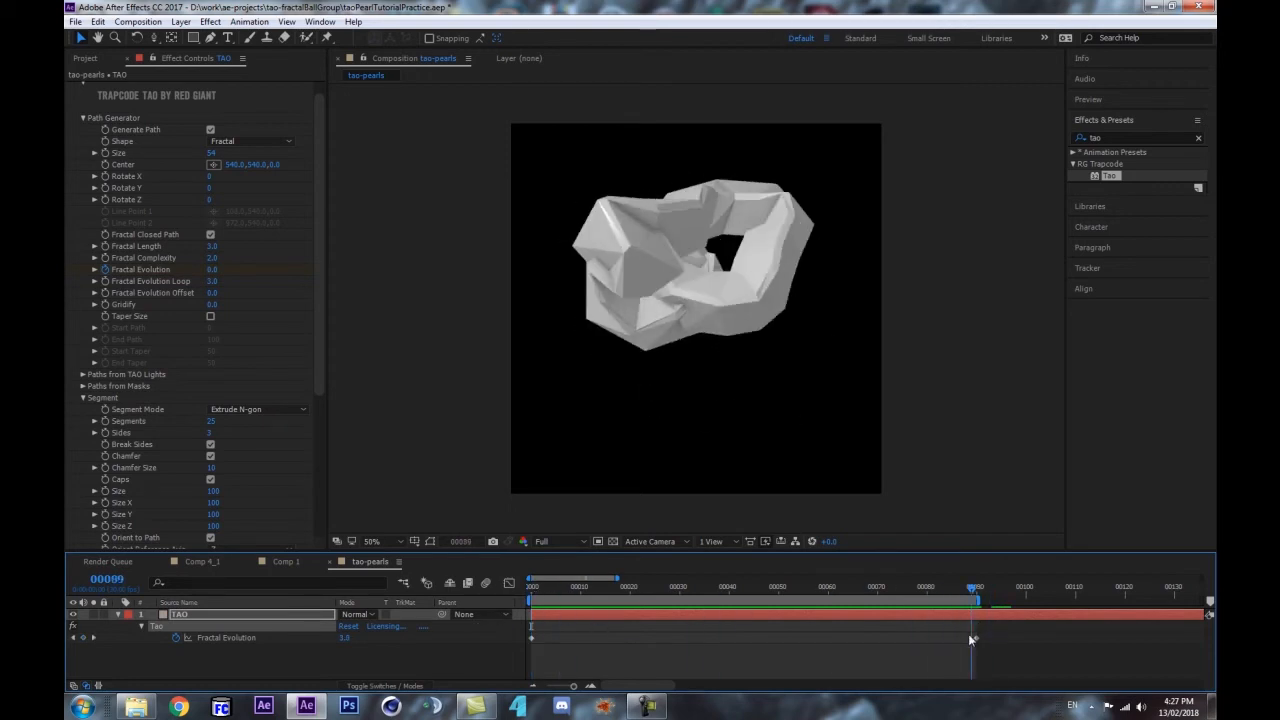
# - Compare the shape at frame 90 with the first frame and scrub through the loop to review the fractal evolution
pyautogui.press('pagedown')
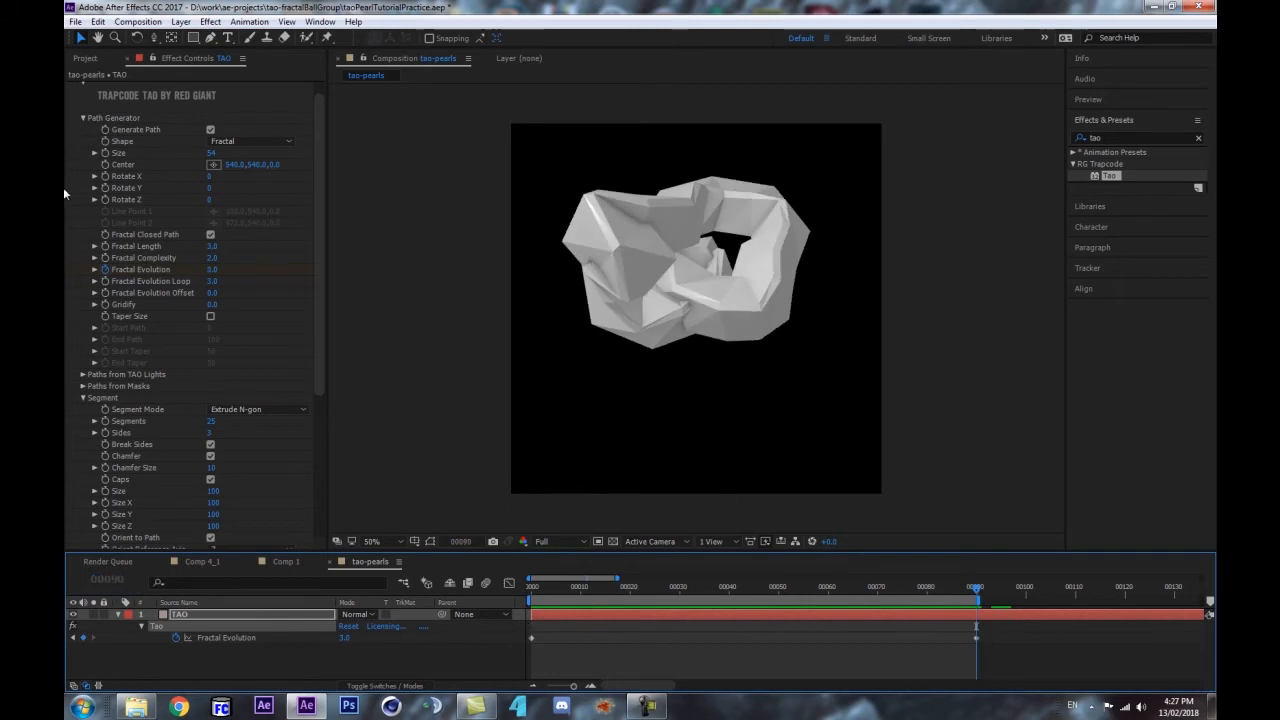
pyautogui.moveTo(634, 590); pyautogui.dragTo(500, 590)
pyautogui.scroll(-4, 106, 374)
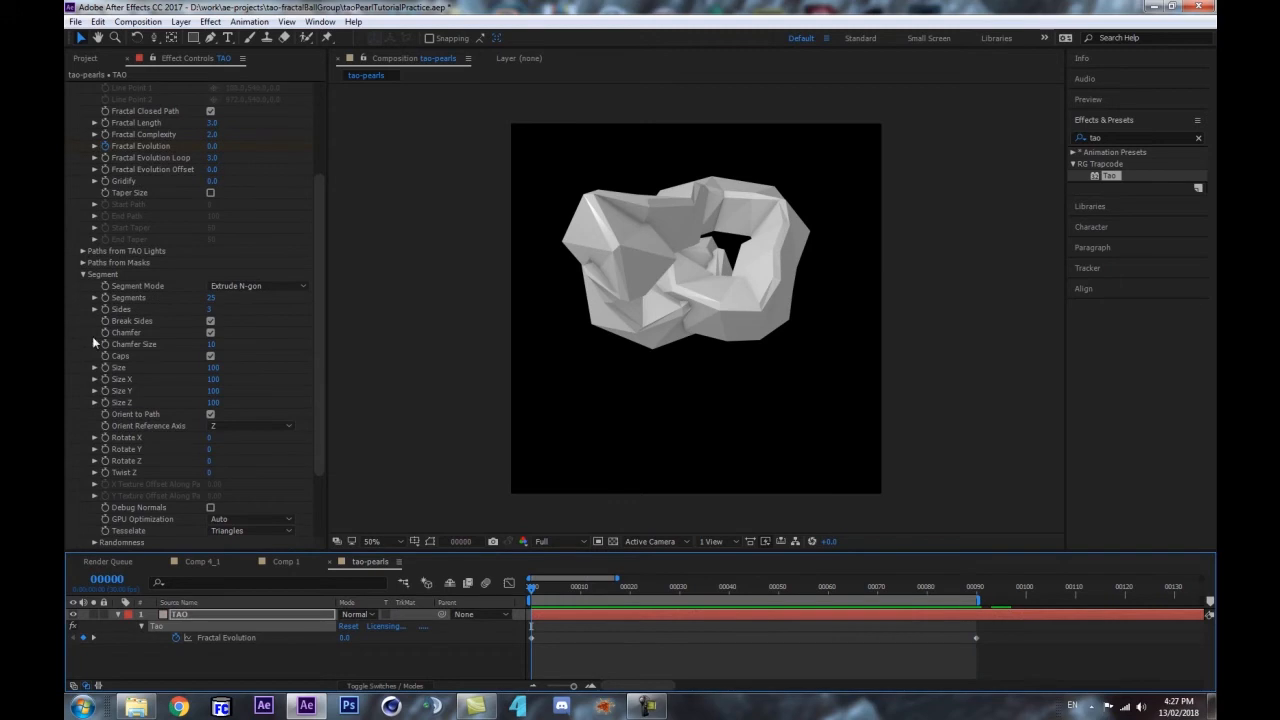
pyautogui.scroll(3, 125, 256)
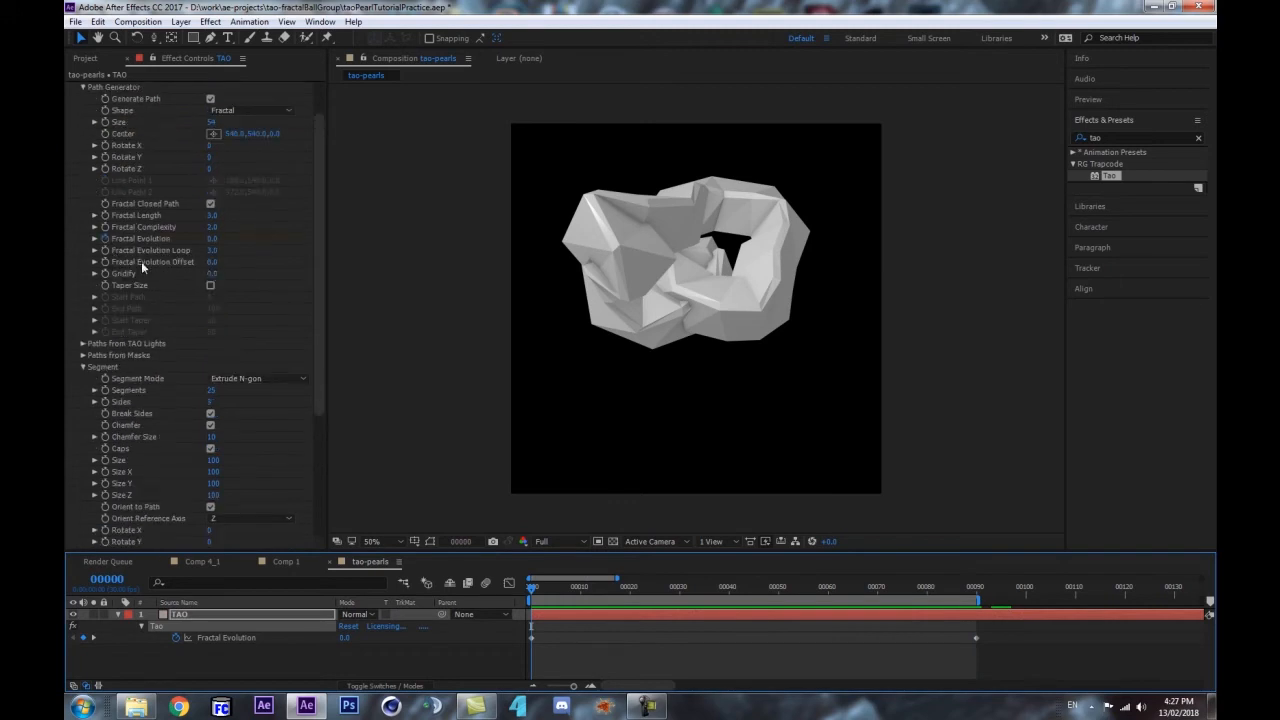
pyautogui.moveTo(568, 590); pyautogui.dragTo(442, 627)
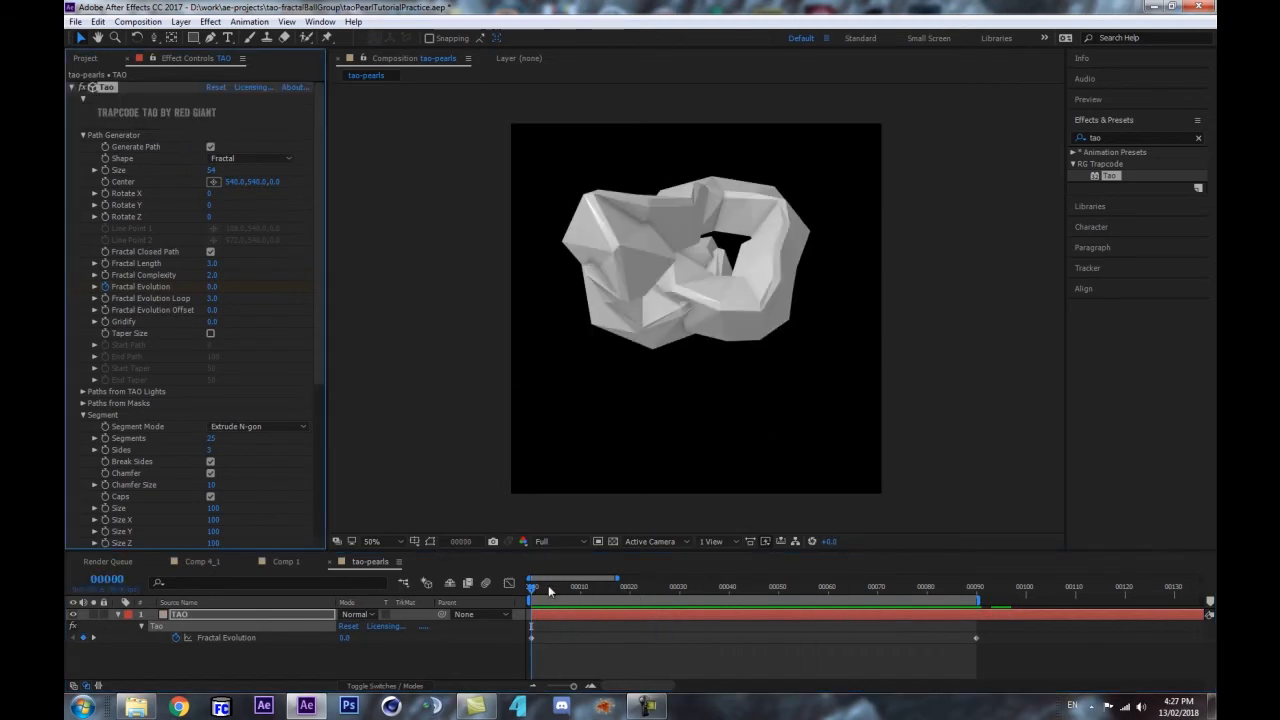
pyautogui.moveTo(549, 592)
pyautogui.mouseDown()
pyautogui.moveTo(590, 588)
pyautogui.moveTo(531, 590)
pyautogui.mouseUp()
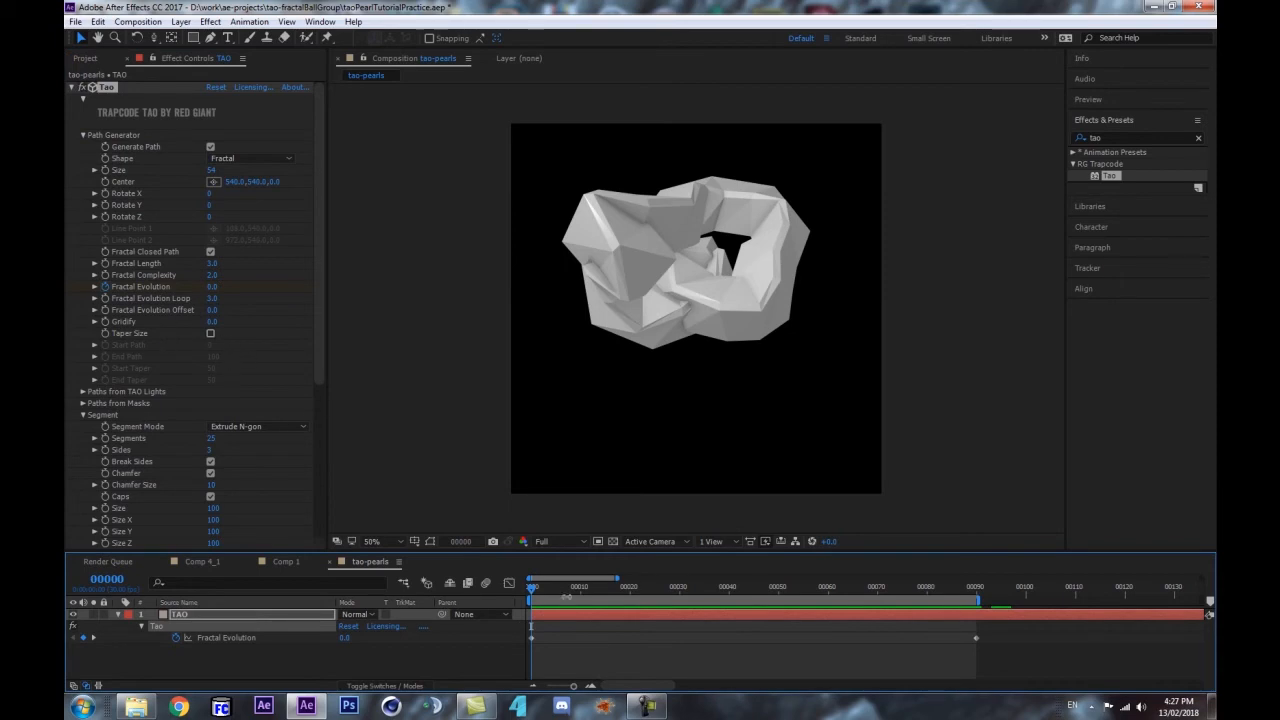
pyautogui.moveTo(572, 591); pyautogui.dragTo(375, 588)
pyautogui.moveTo(617, 596); pyautogui.dragTo(784, 612)
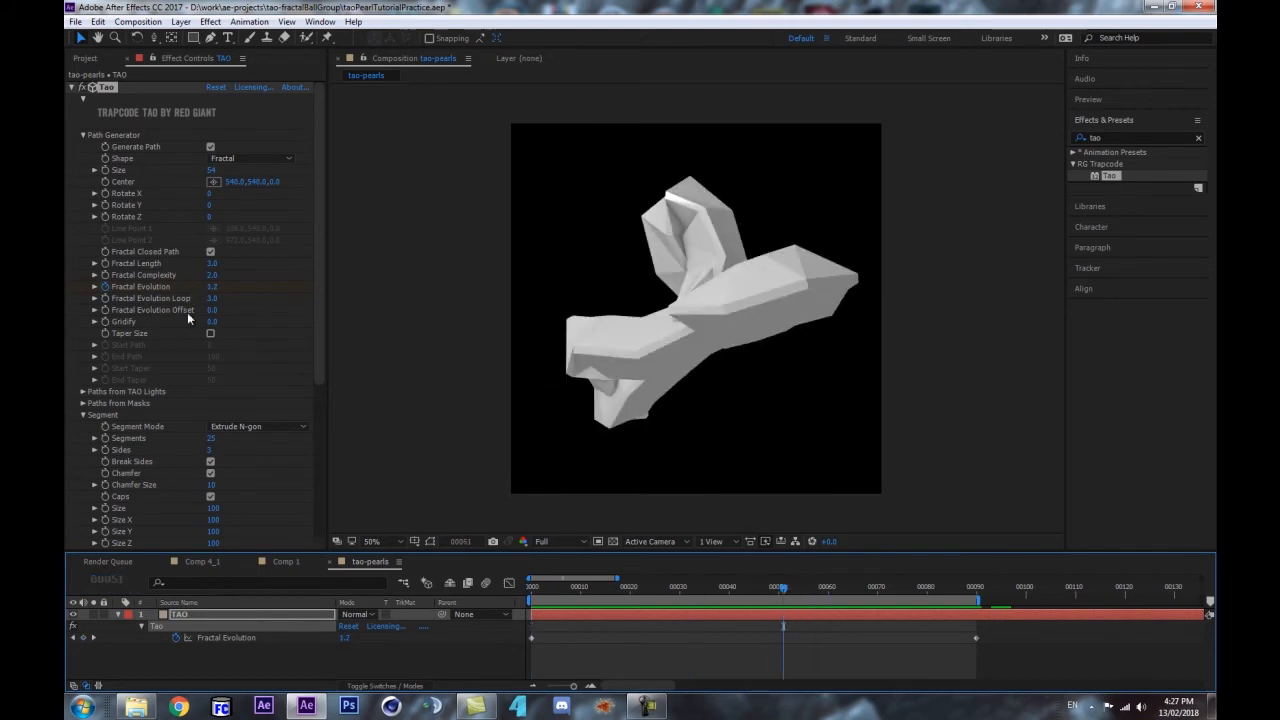
pyautogui.moveTo(639, 593); pyautogui.dragTo(391, 320)
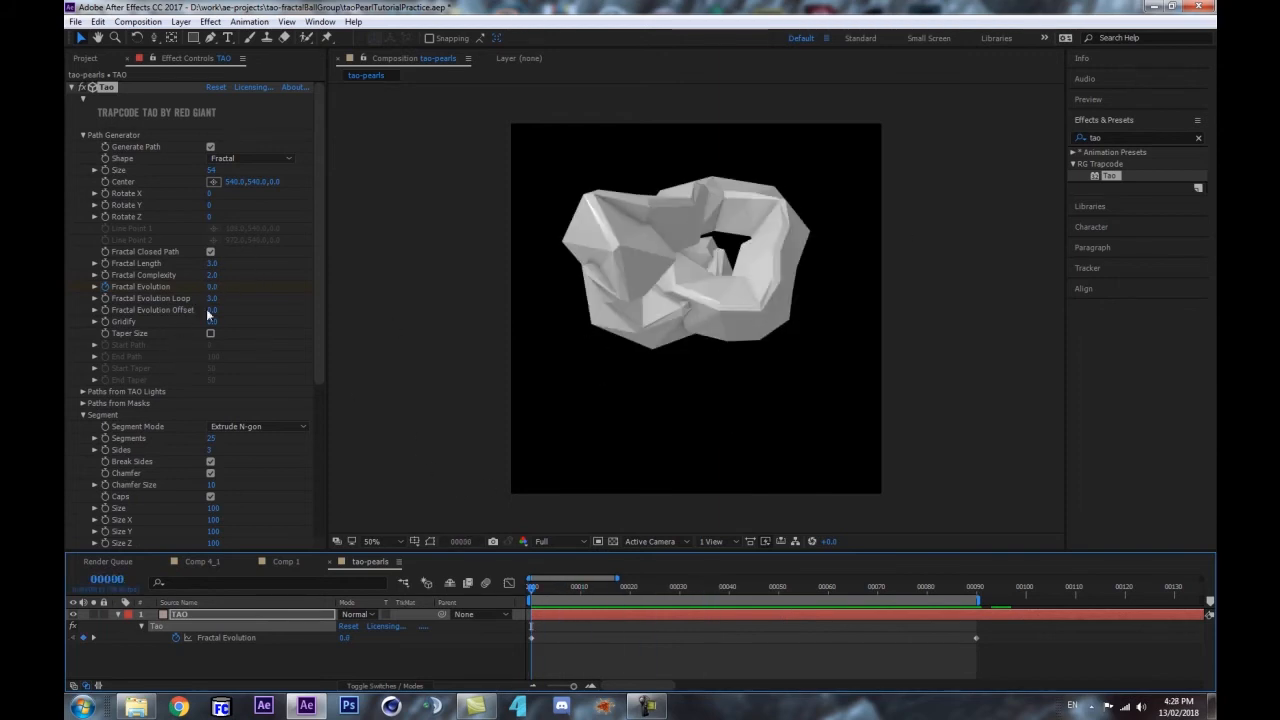
# - Set Fractal Evolution Offset to 11 and the path Size to 67, and preview the animation
pyautogui.moveTo(214, 312); pyautogui.dragTo(293, 309)
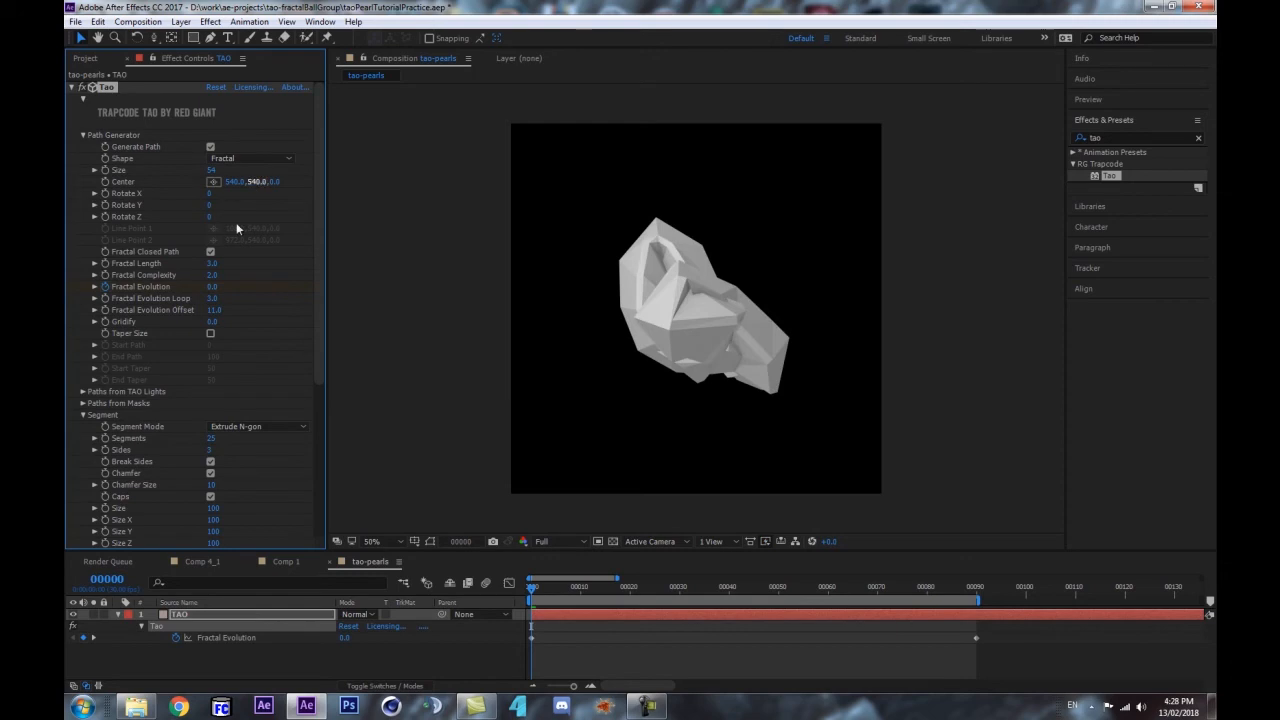
pyautogui.moveTo(214, 170); pyautogui.dragTo(221, 170)
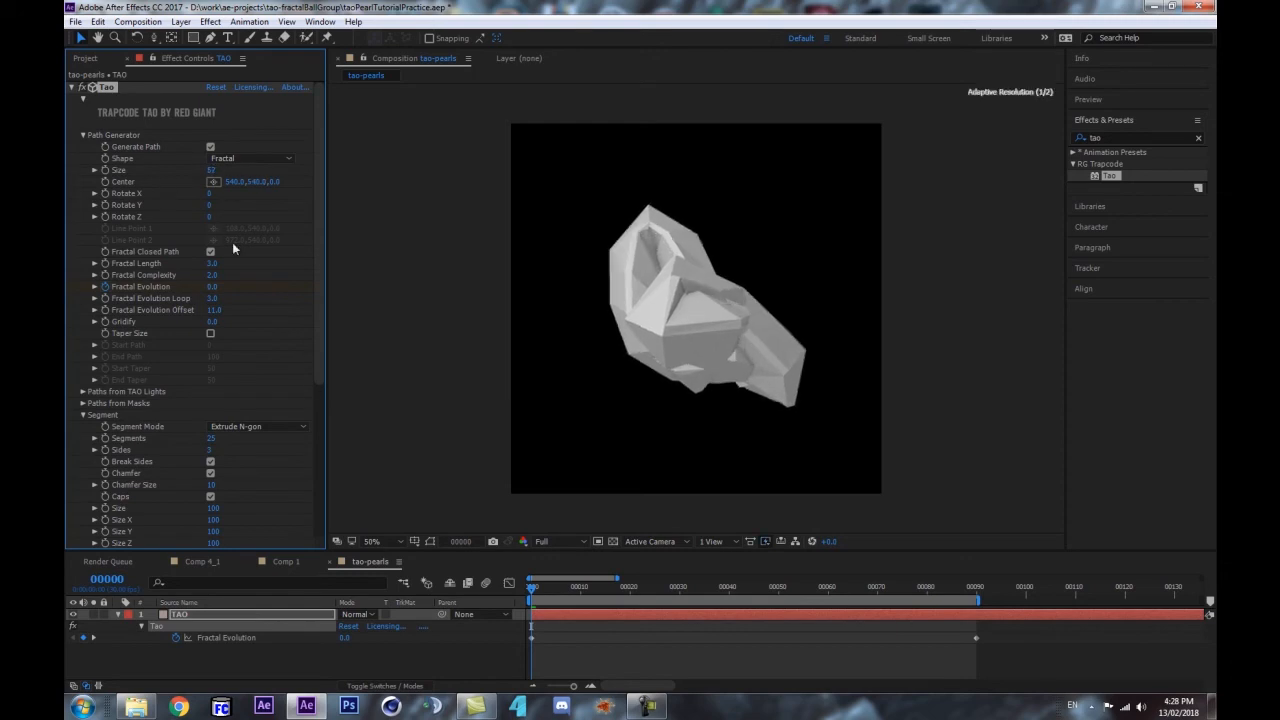
pyautogui.moveTo(554, 588); pyautogui.dragTo(803, 562)
pyautogui.press('space')
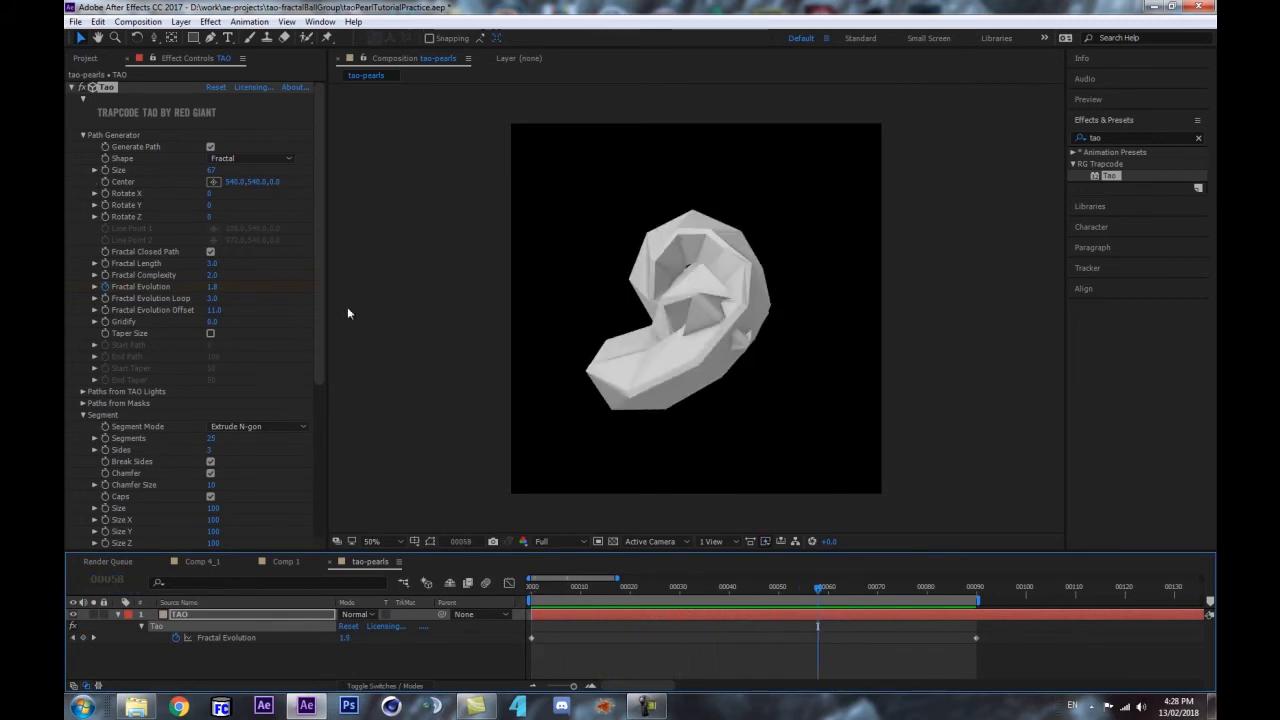
# - Try several Fractal Evolution Offset values, settle on 7, and preview the animation
pyautogui.moveTo(217, 311); pyautogui.dragTo(170, 302)
pyautogui.click(379, 660)
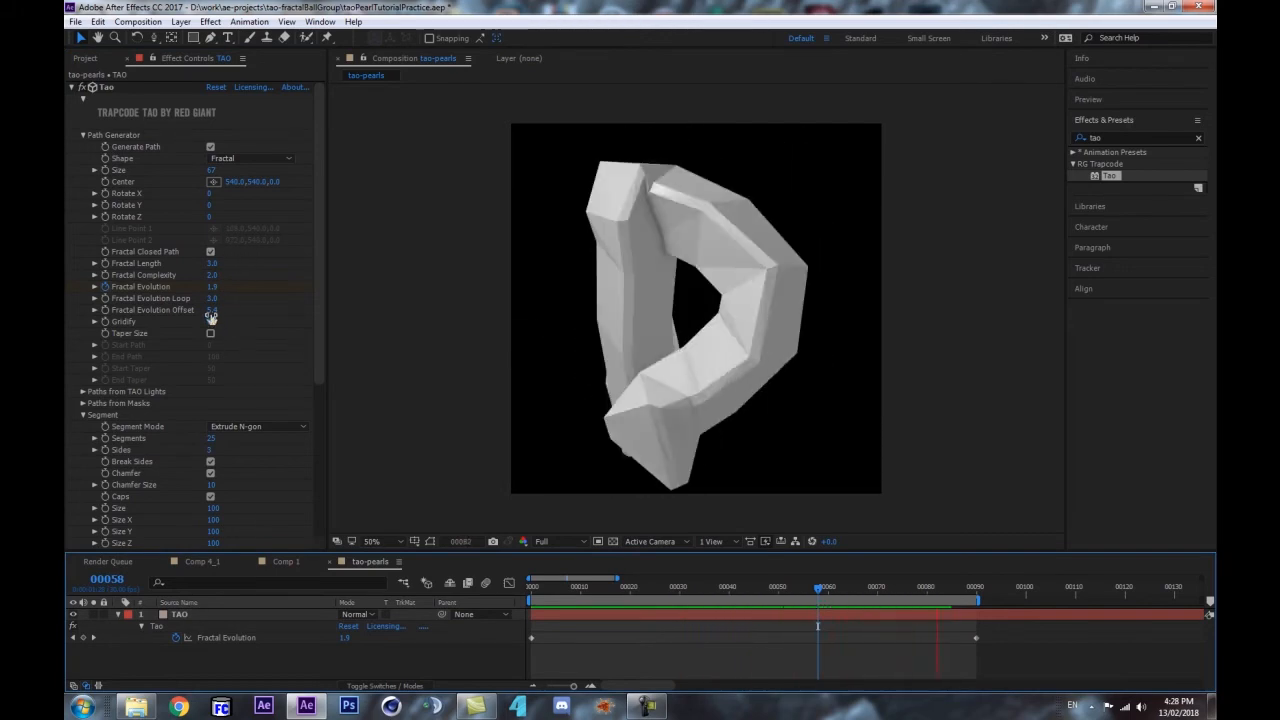
pyautogui.moveTo(210, 313); pyautogui.dragTo(201, 314)
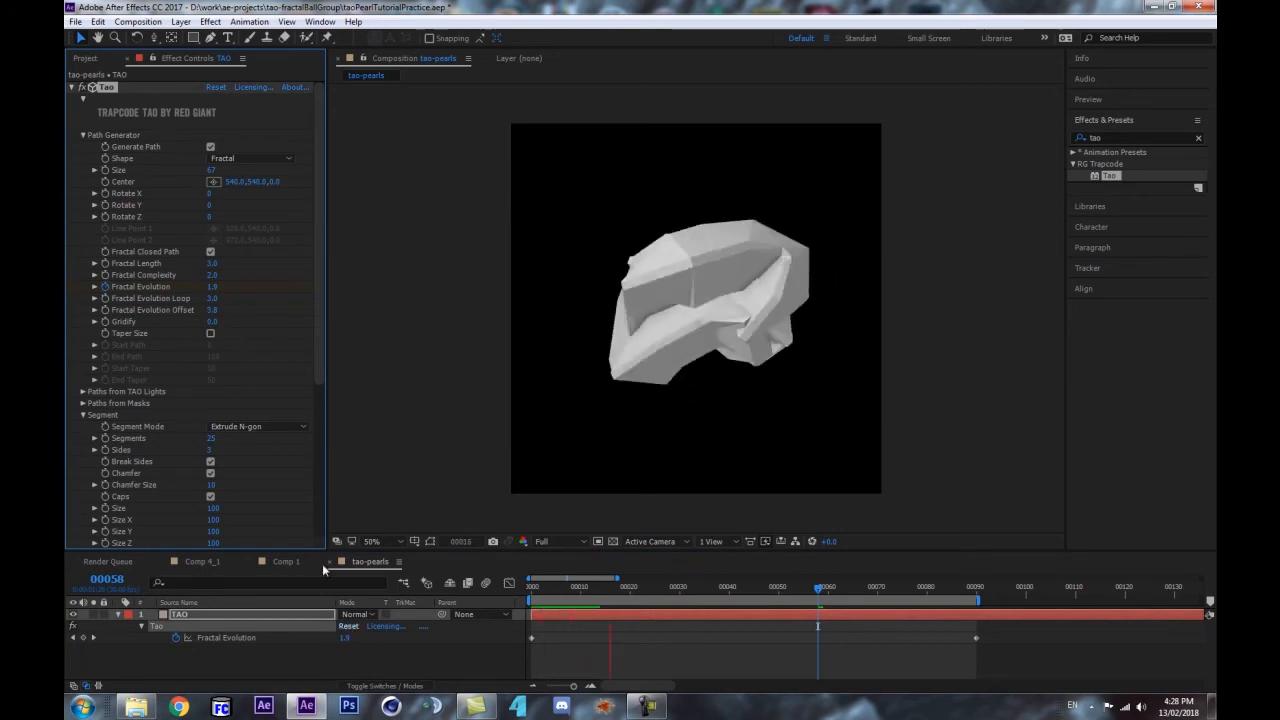
pyautogui.moveTo(210, 313); pyautogui.dragTo(224, 314)
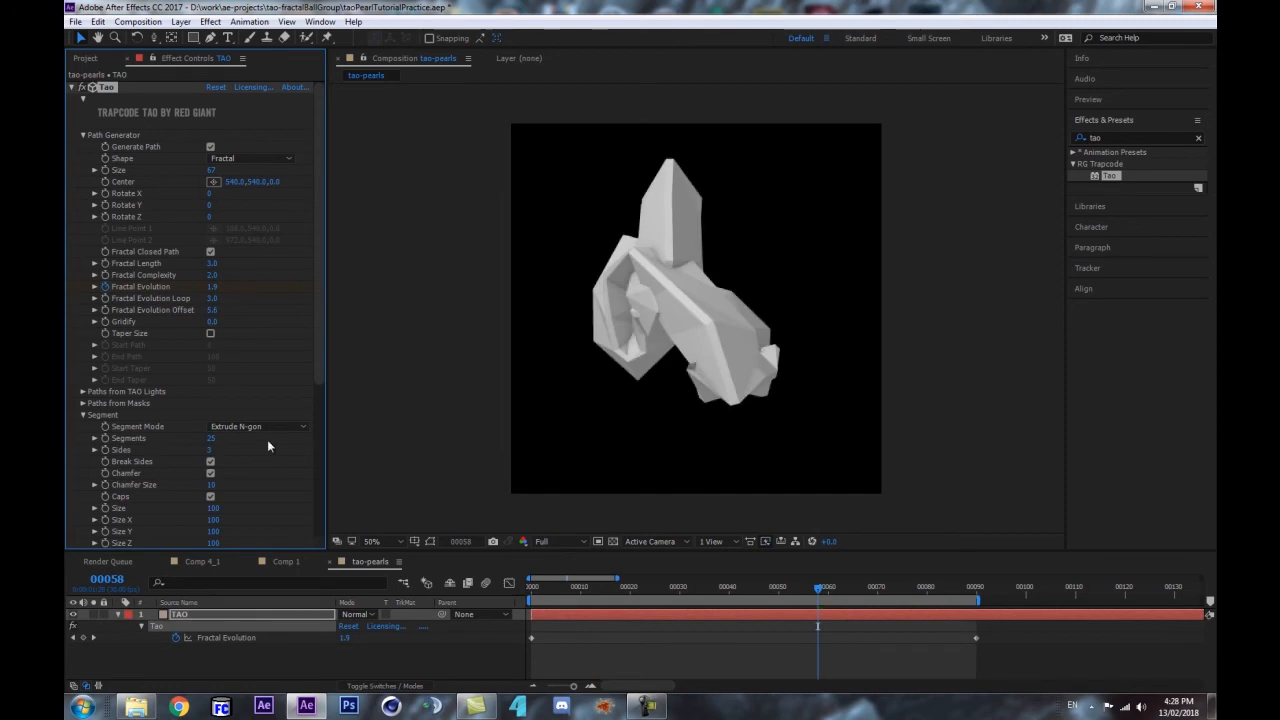
pyautogui.moveTo(211, 316); pyautogui.dragTo(220, 313)
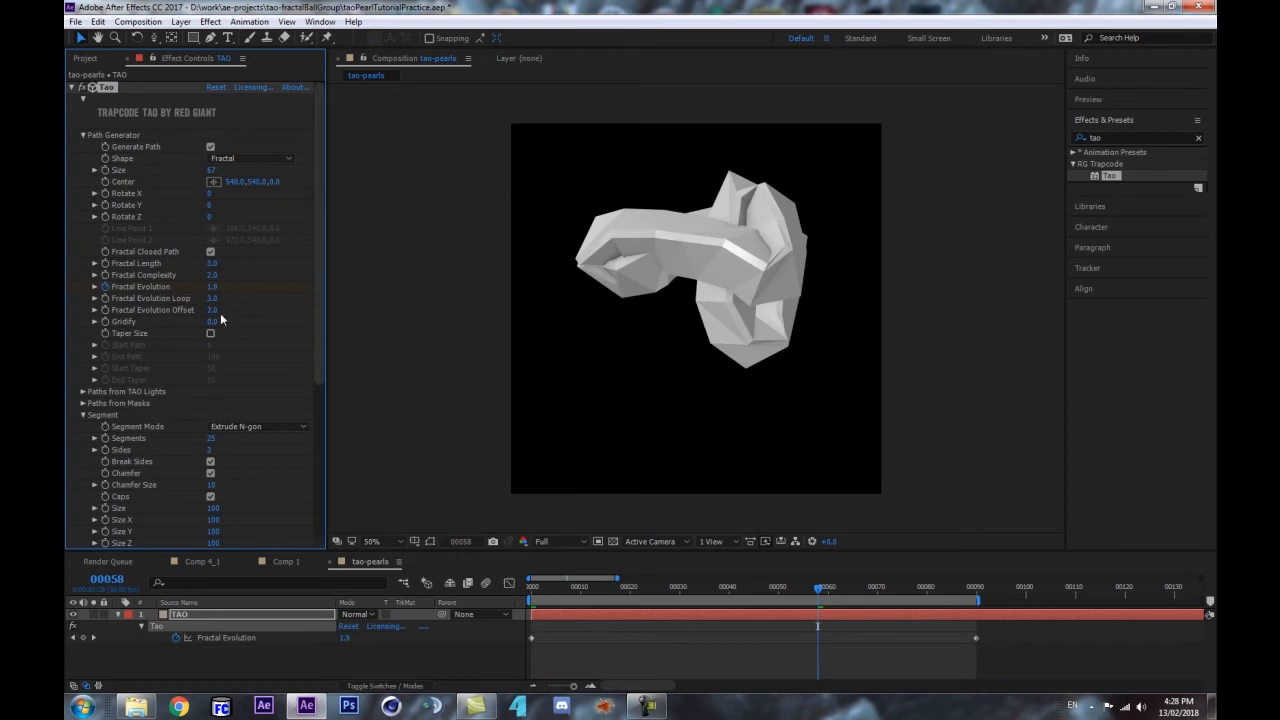
pyautogui.press('space')
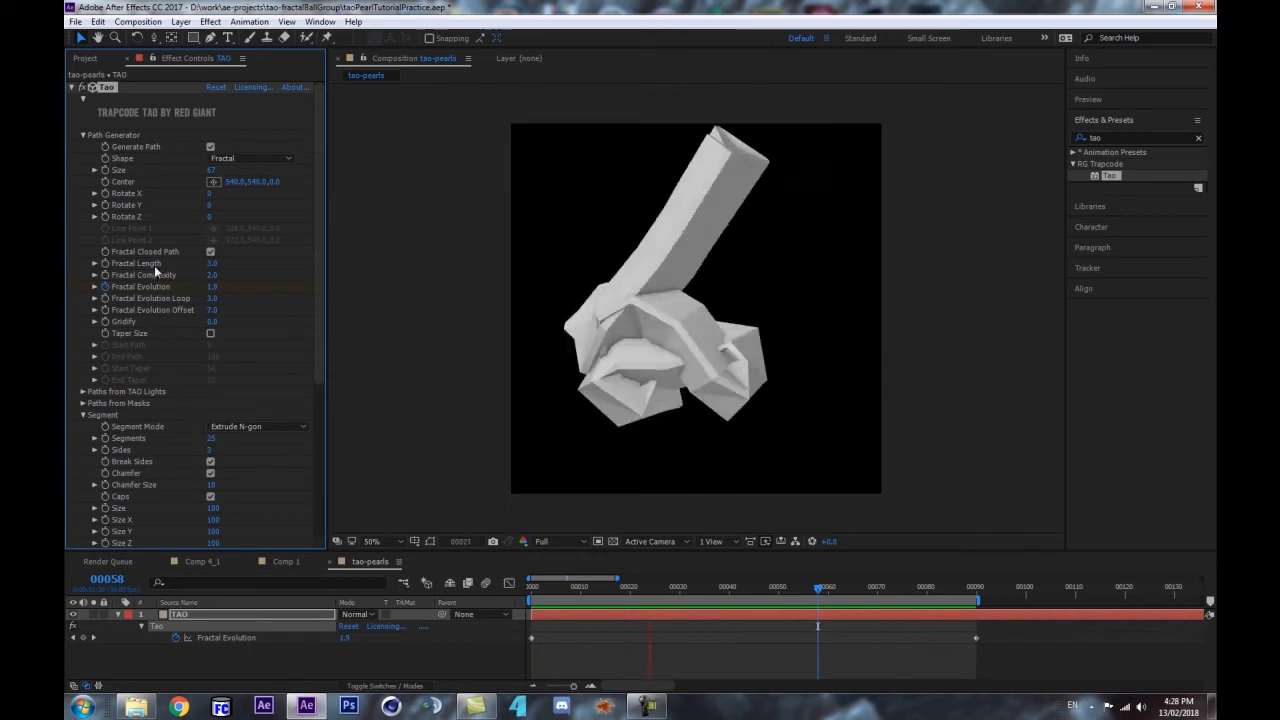
pyautogui.press('space')
# - Change the Segment Mode to Repeat Sphere and preview the animation
pyautogui.scroll(-3, 190, 432)
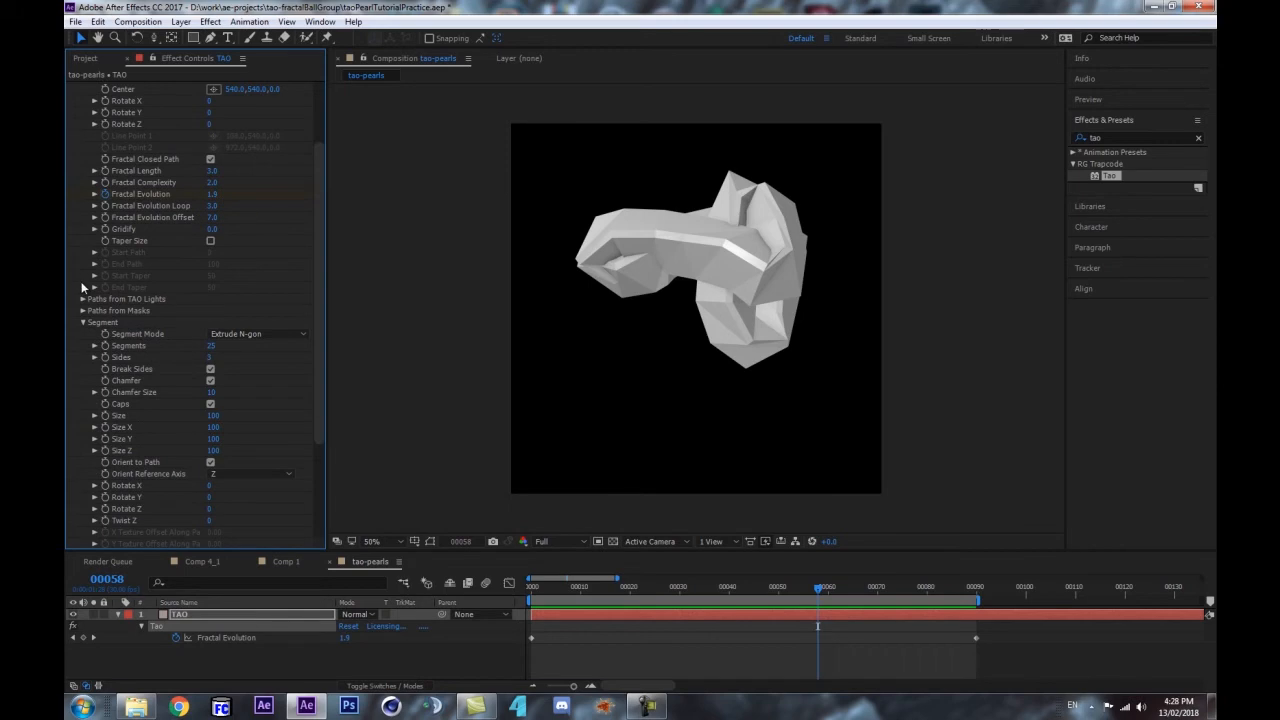
pyautogui.click(81, 322)
pyautogui.click(83, 413)
pyautogui.scroll(-5, 248, 408)
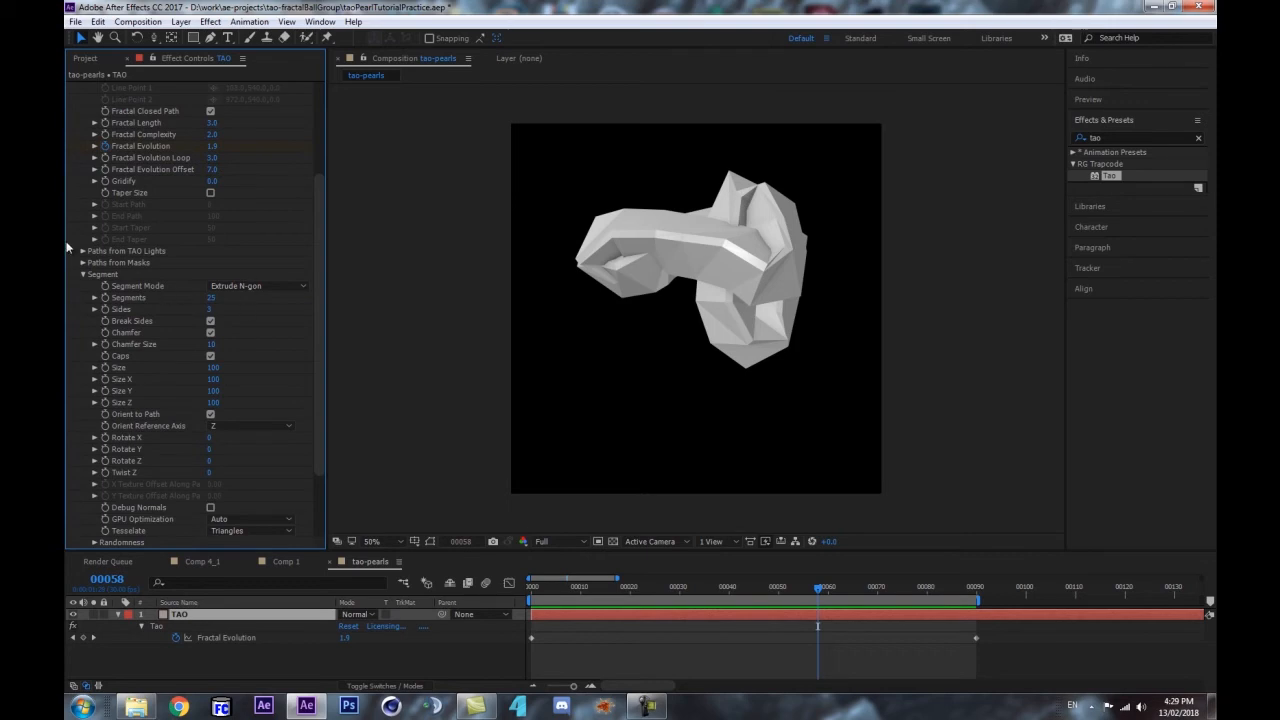
pyautogui.click(257, 284)
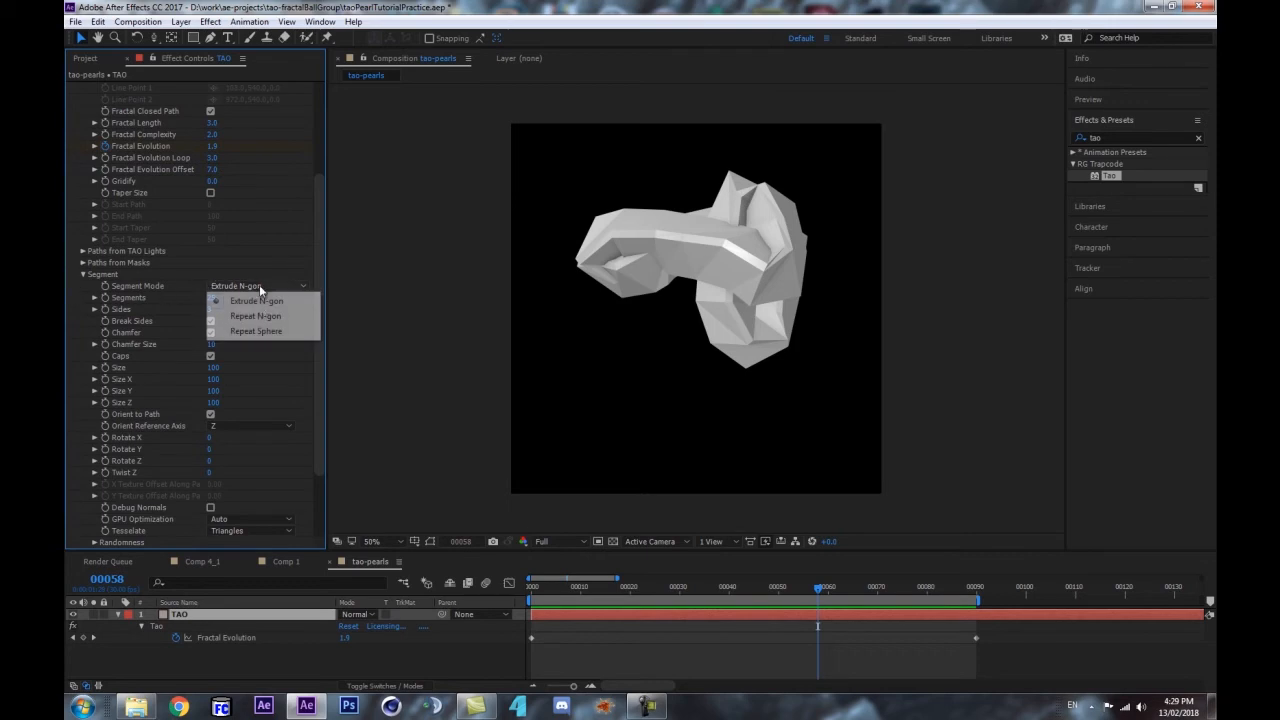
pyautogui.click(252, 332)
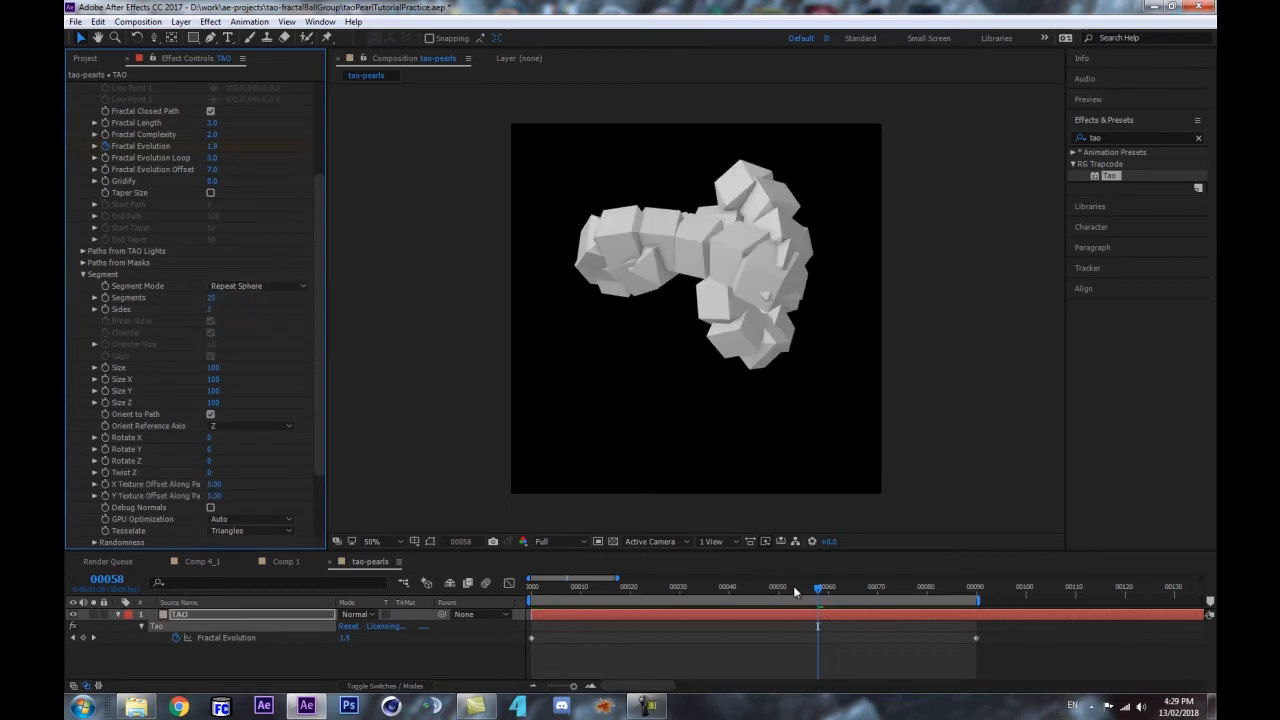
pyautogui.press('space')
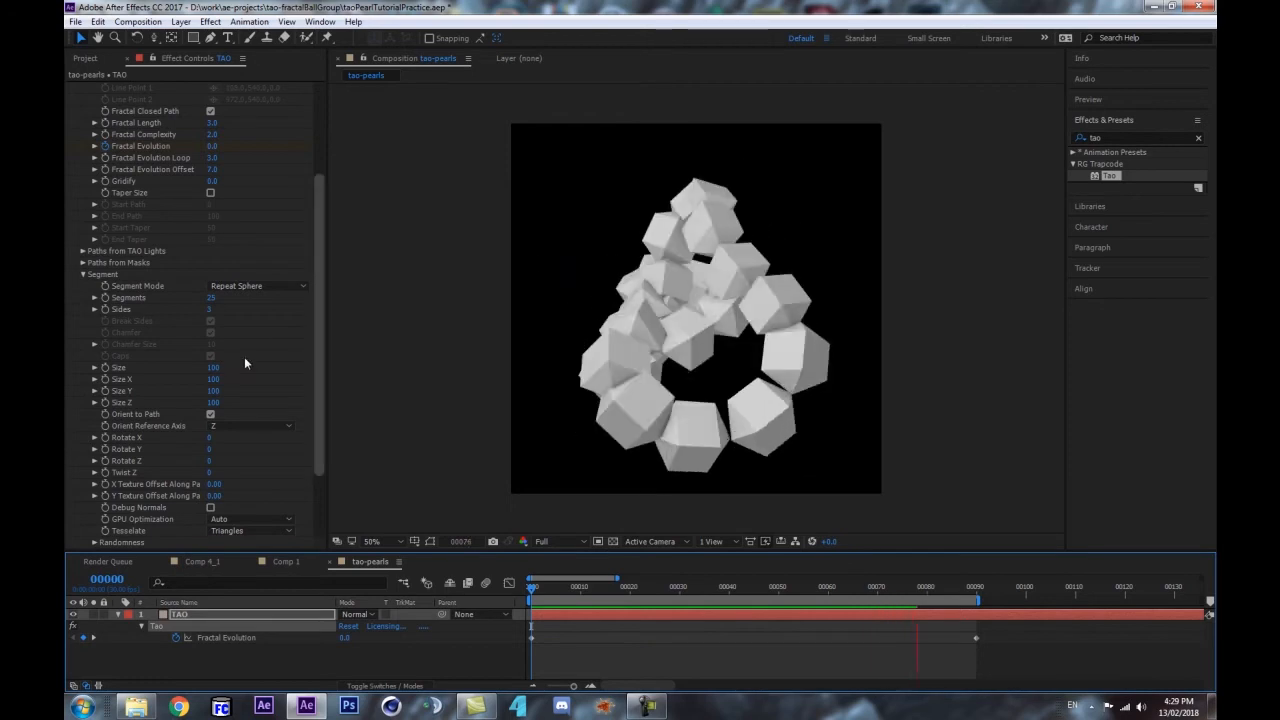
# - Set the segment Sides to 6 at frame 25 and review the rounder spheres across the timeline
pyautogui.click(600, 587)
pyautogui.moveTo(608, 587); pyautogui.dragTo(652, 599)
pyautogui.click(212, 309)
pyautogui.press('Return')
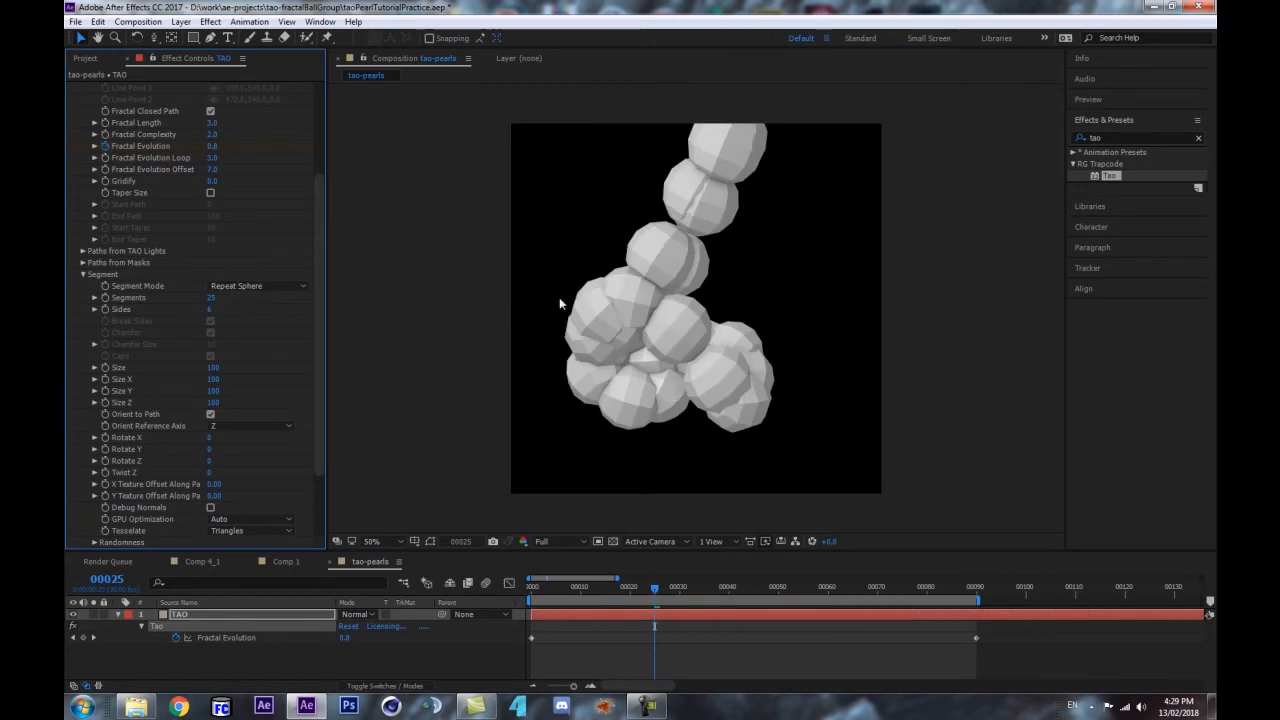
pyautogui.moveTo(634, 592)
pyautogui.mouseDown()
pyautogui.moveTo(847, 592)
pyautogui.moveTo(845, 605)
pyautogui.moveTo(630, 607)
pyautogui.mouseUp()
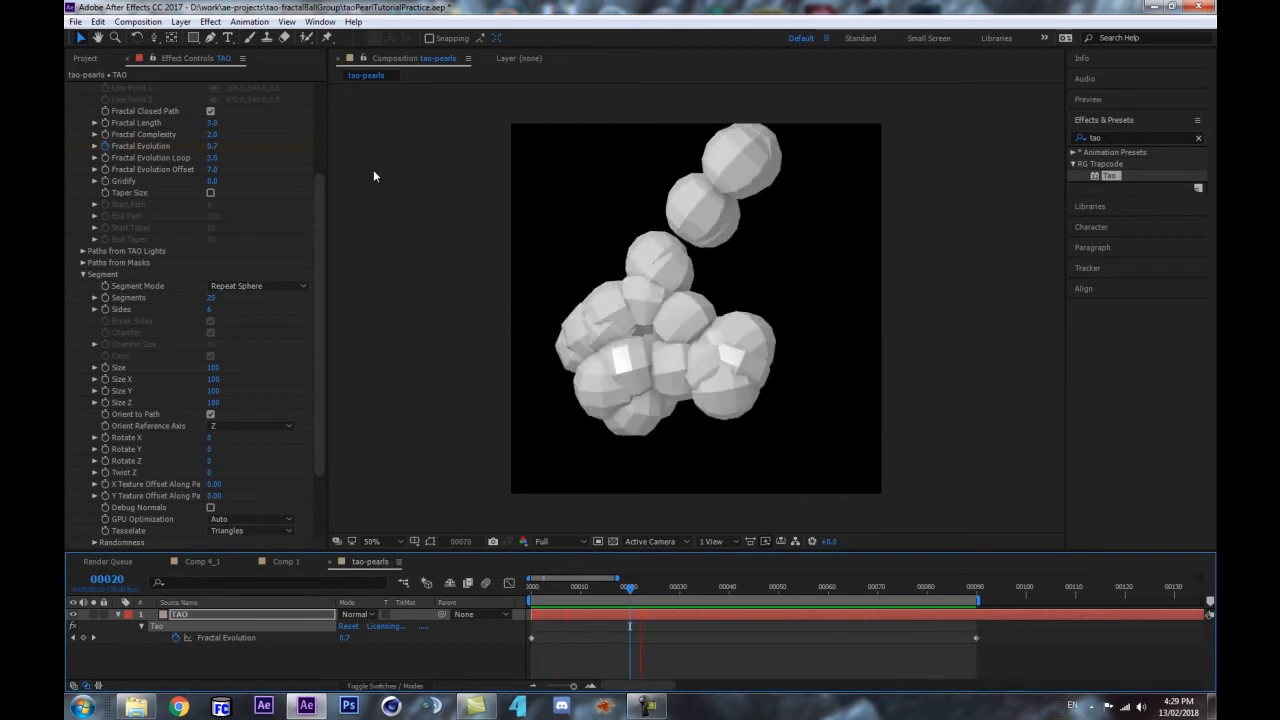
pyautogui.moveTo(666, 584); pyautogui.dragTo(730, 615)
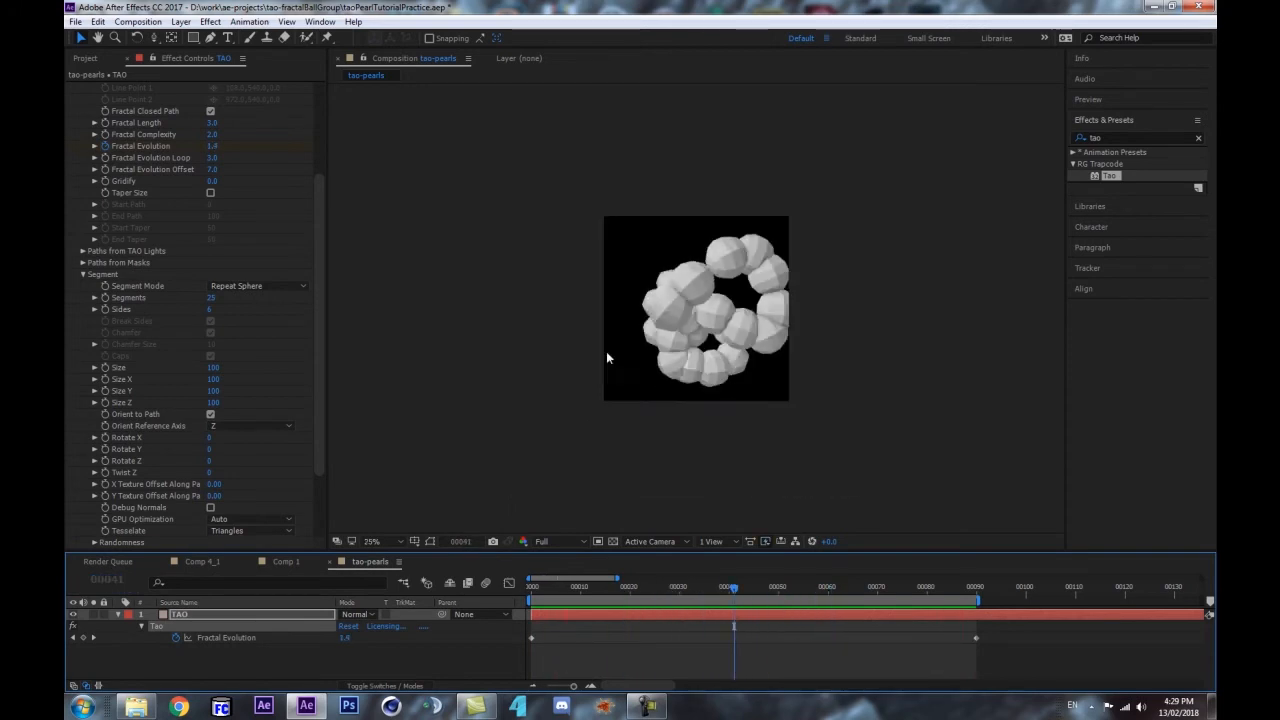
# - Reduce the number of Segments to 14 at frame 40 and preview the more widely spaced spheres
pyautogui.scroll(-3, 253, 326)
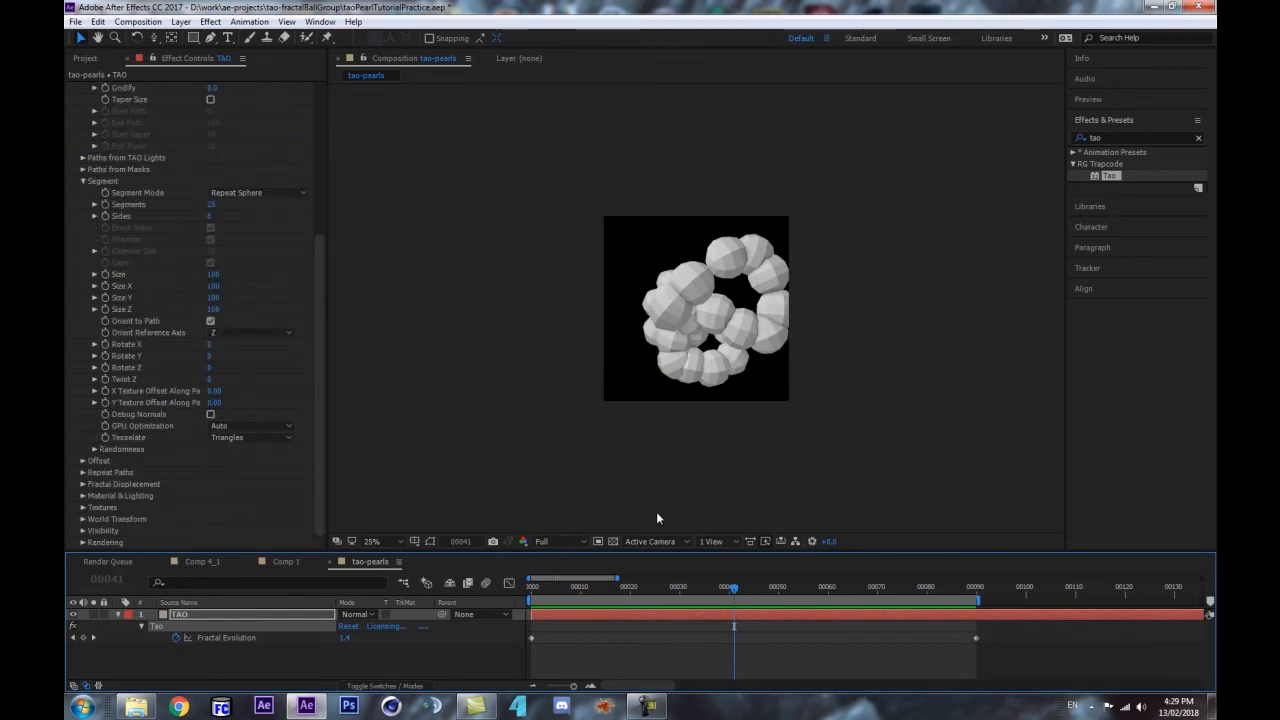
pyautogui.moveTo(733, 588); pyautogui.dragTo(729, 654)
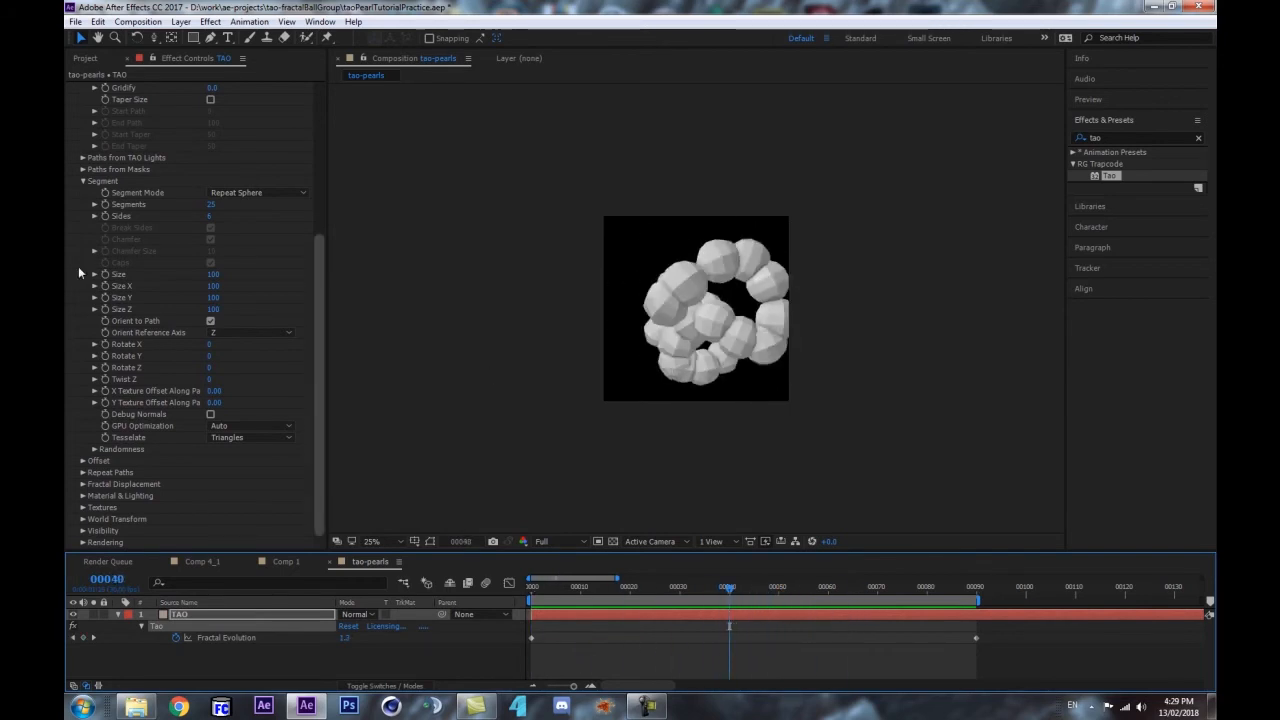
pyautogui.scroll(1, 81, 295)
pyautogui.scroll(1, 481, 306)
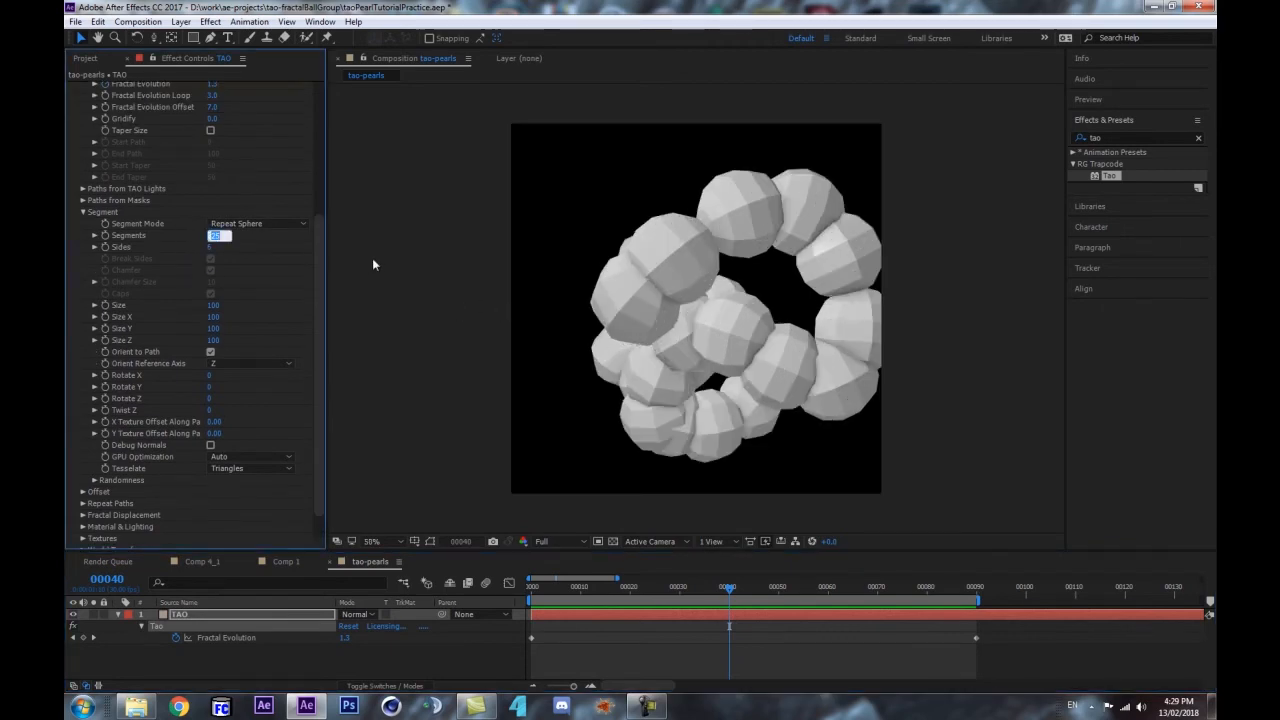
pyautogui.write('8')
pyautogui.press('Return')
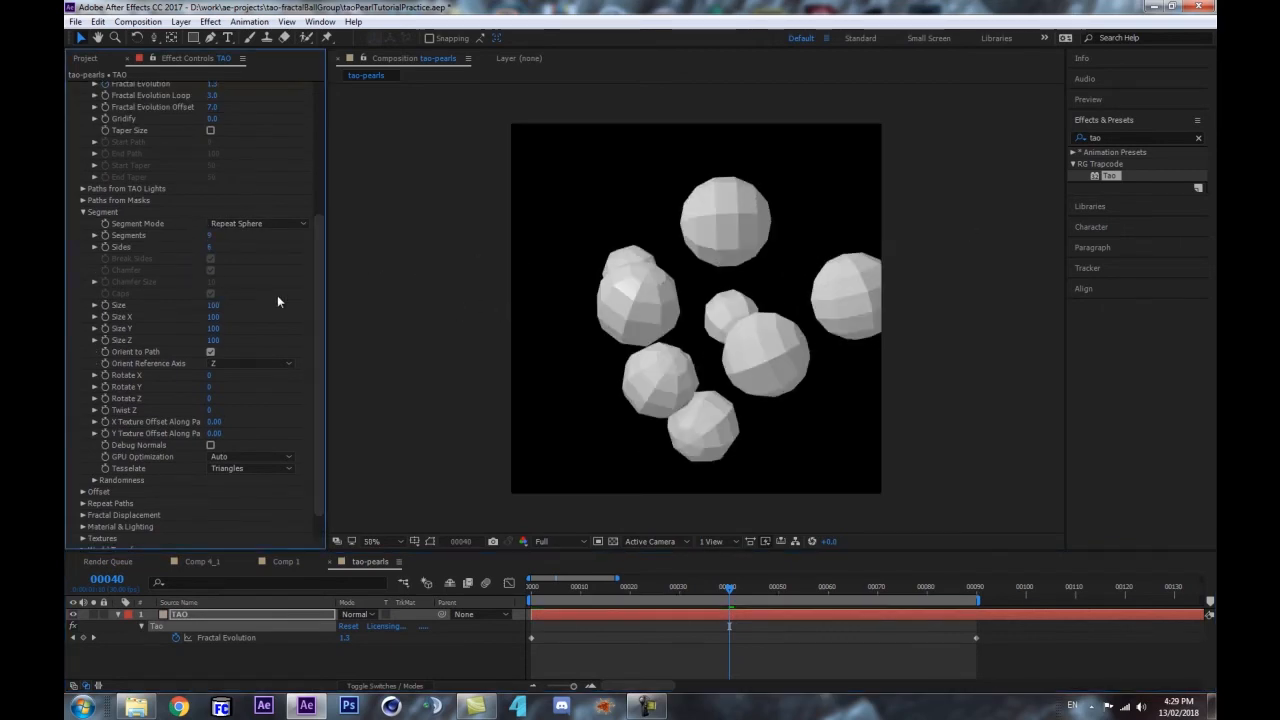
pyautogui.moveTo(210, 236); pyautogui.dragTo(214, 241)
pyautogui.press('space')
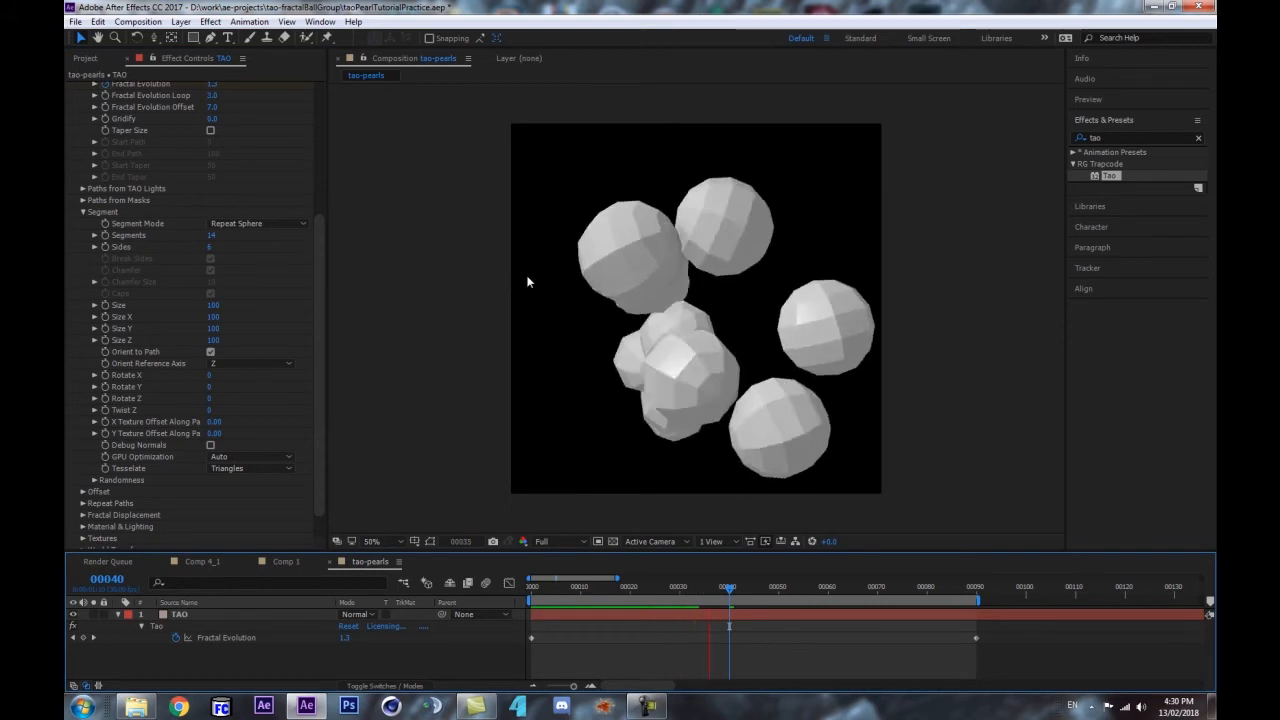
pyautogui.moveTo(662, 588); pyautogui.dragTo(751, 603)
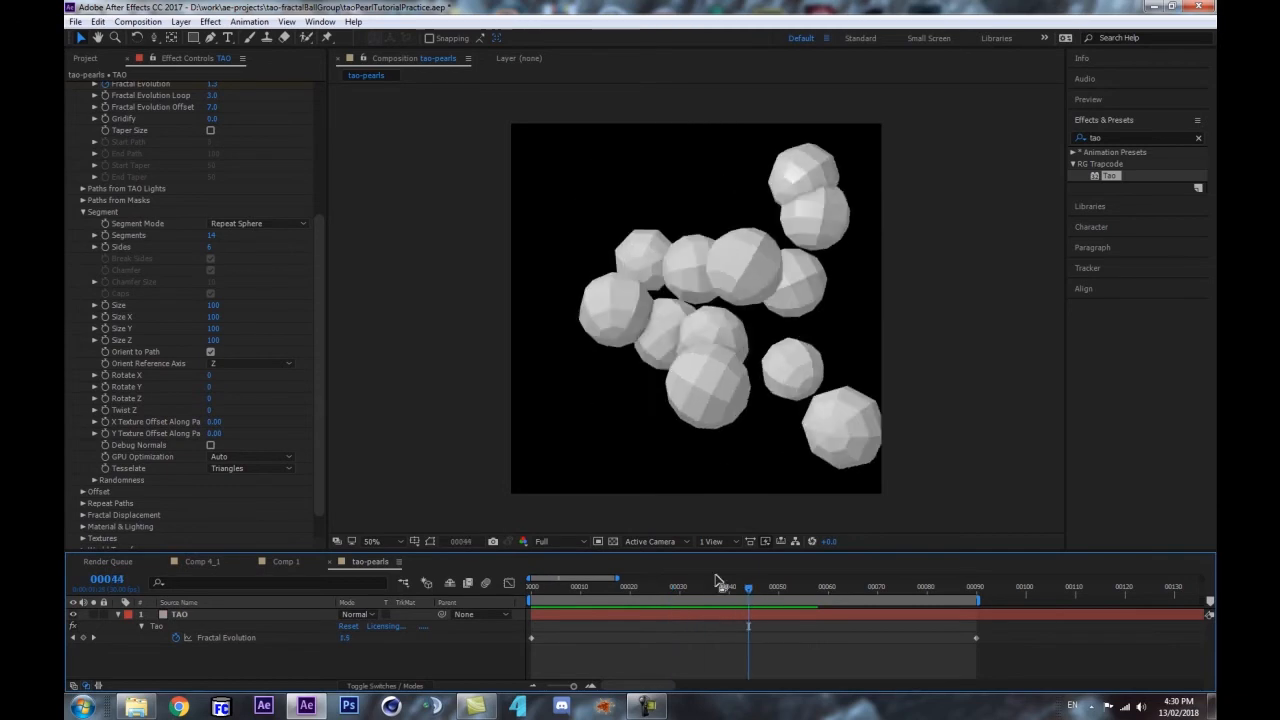
# - Set the rendering Shader to Smooth and inspect the sphere edges up close
pyautogui.scroll(-2, 78, 542)
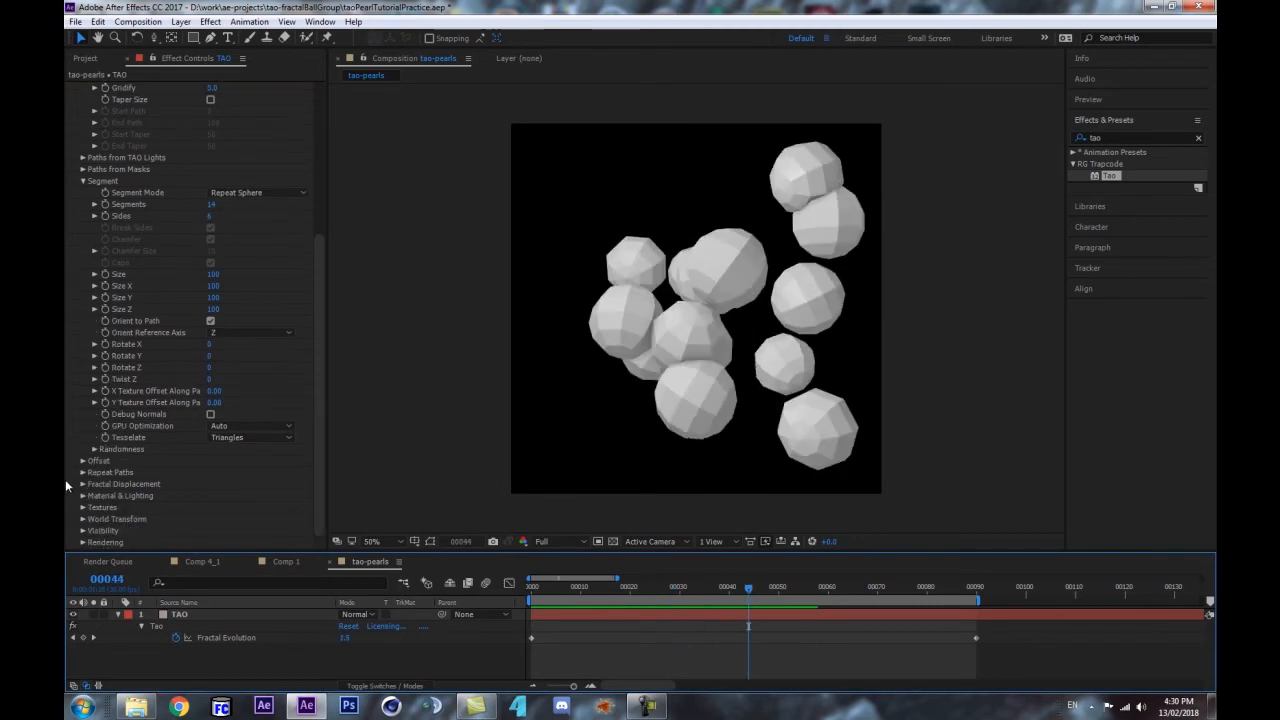
pyautogui.click(83, 542)
pyautogui.scroll(-5, 256, 453)
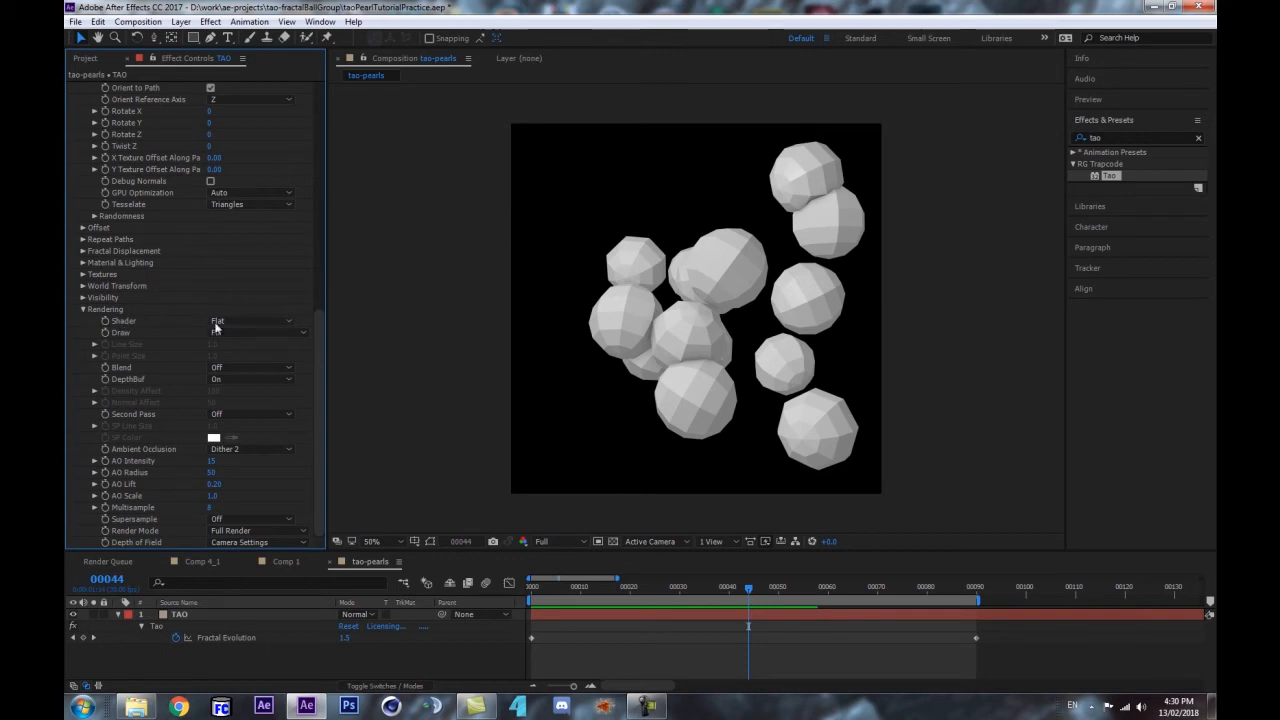
pyautogui.click(266, 324)
pyautogui.click(238, 336)
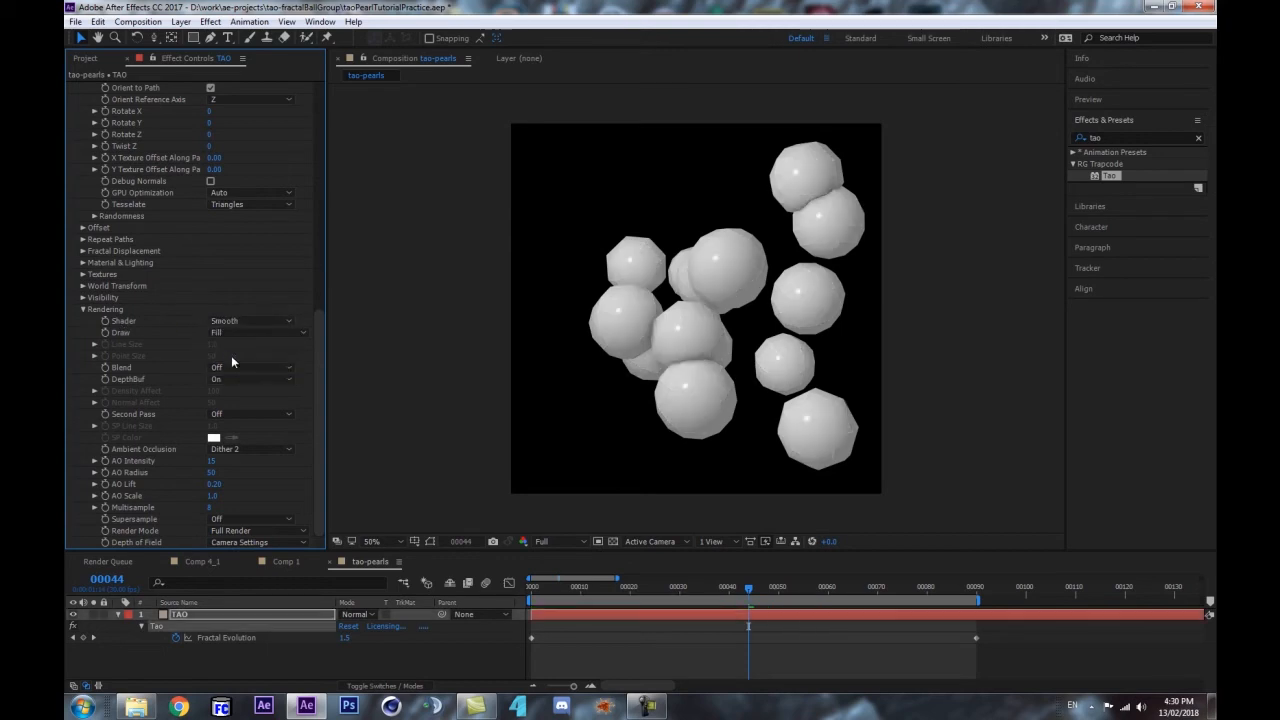
pyautogui.scroll(3, 739, 267)
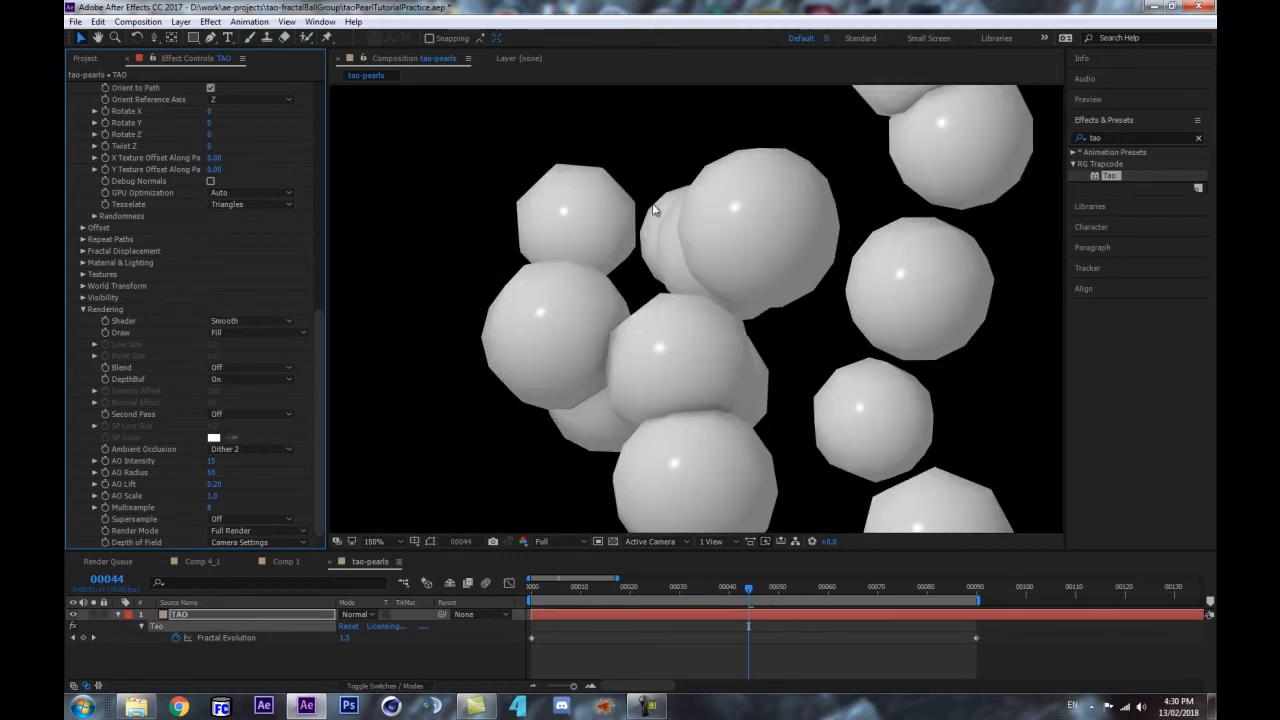
pyautogui.scroll(-3, 730, 288)
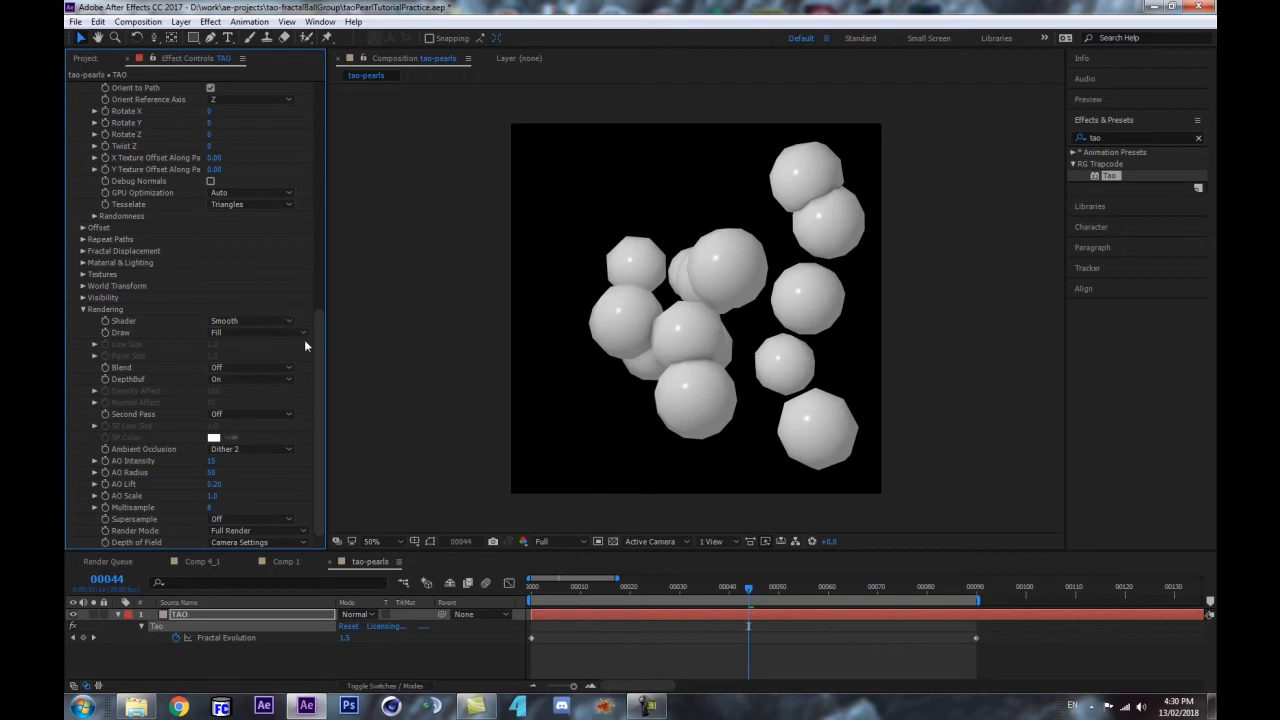
# - Set the segment Sides to 24 and preview the smoother spheres in the animation
pyautogui.moveTo(321, 345); pyautogui.dragTo(337, 91)
pyautogui.scroll(-3, 222, 361)
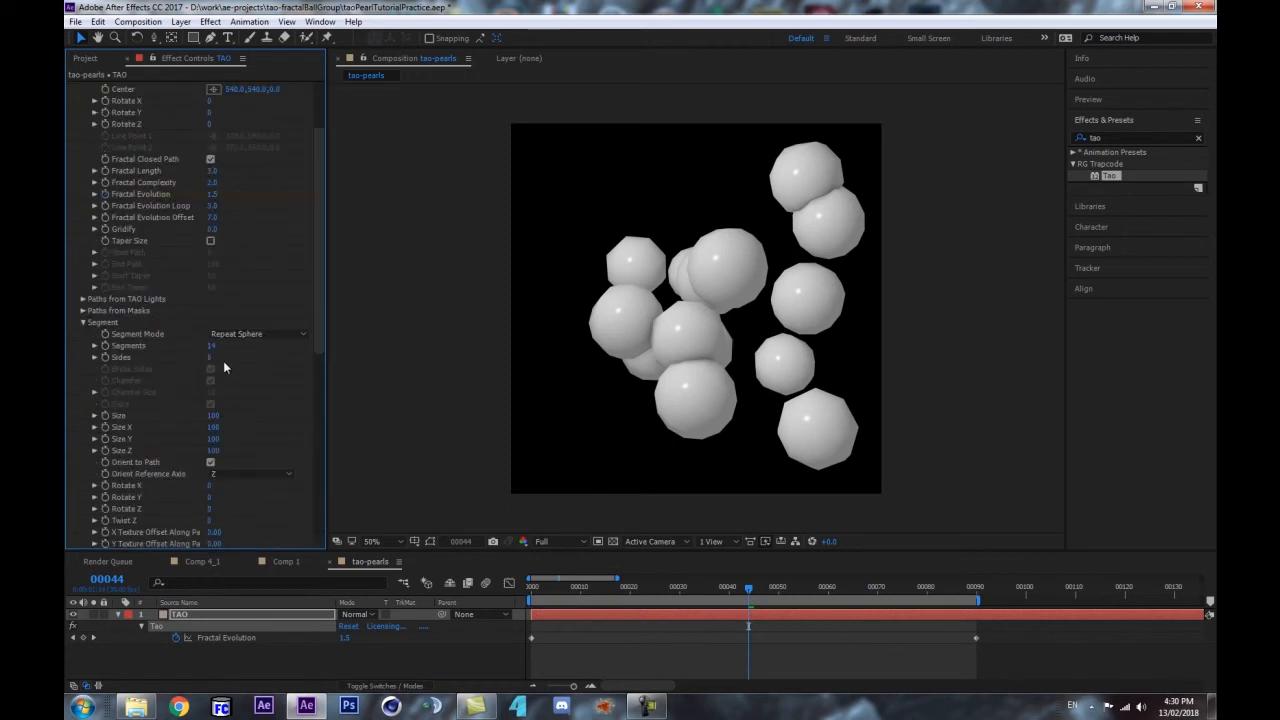
pyautogui.scroll(1, 471, 371)
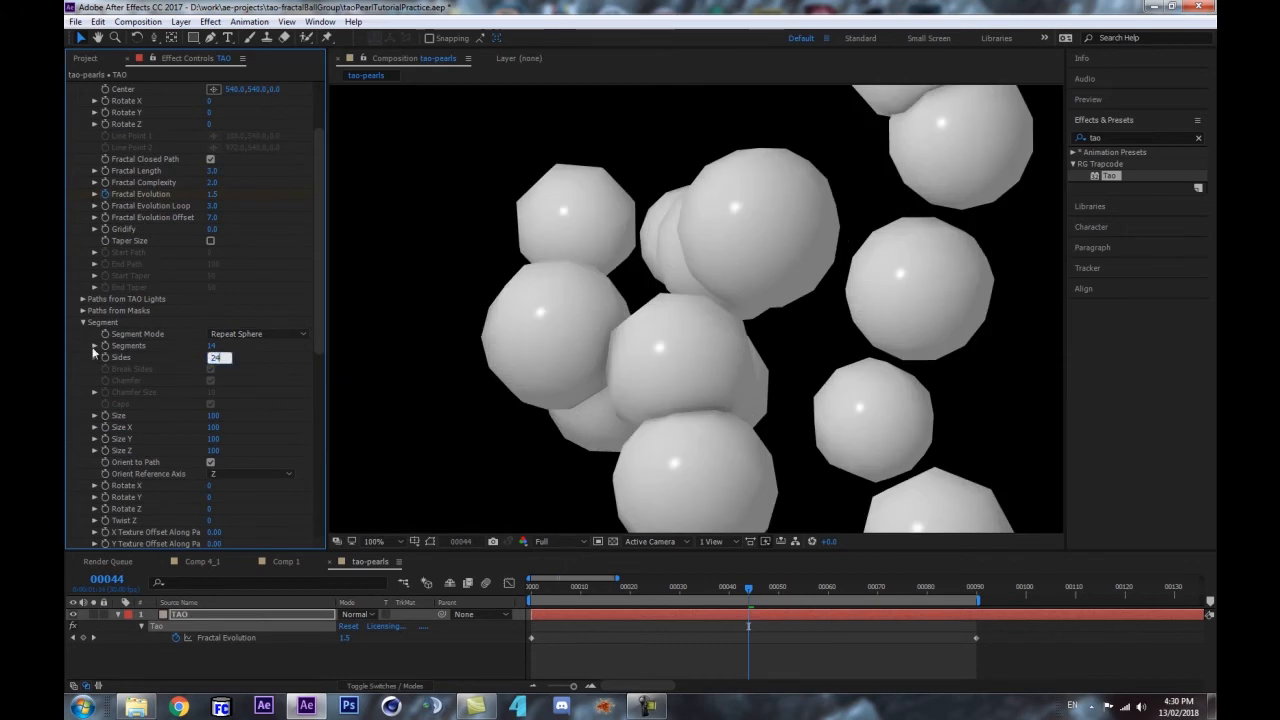
pyautogui.press('Return')
pyautogui.moveTo(212, 360); pyautogui.dragTo(224, 366)
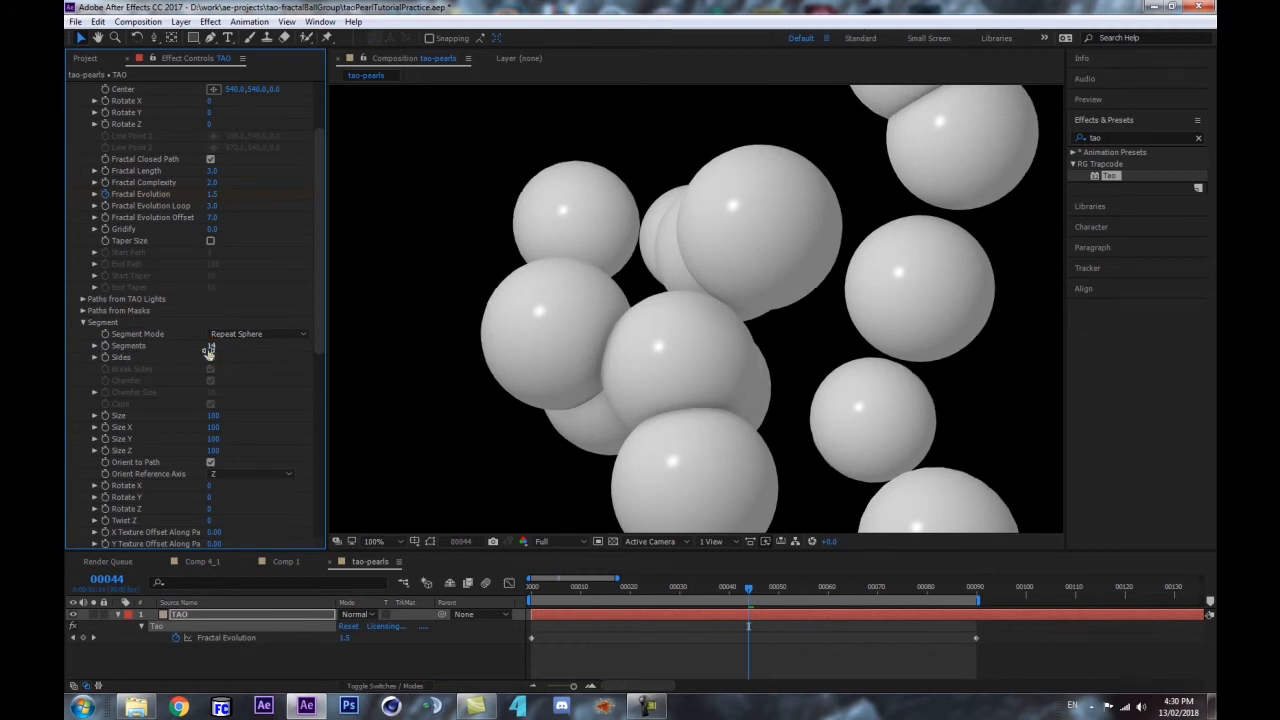
pyautogui.scroll(-4, 534, 333)
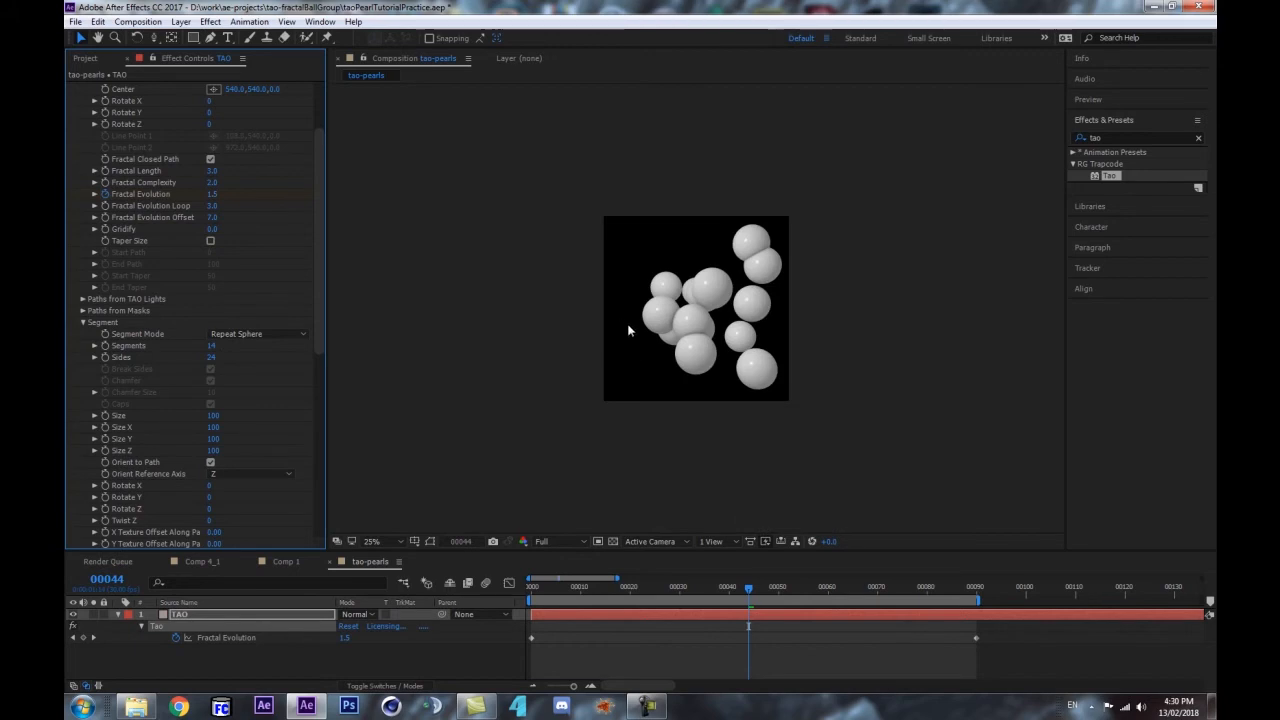
pyautogui.scroll(2, 628, 323)
pyautogui.moveTo(588, 588); pyautogui.dragTo(738, 595)
pyautogui.press('space')
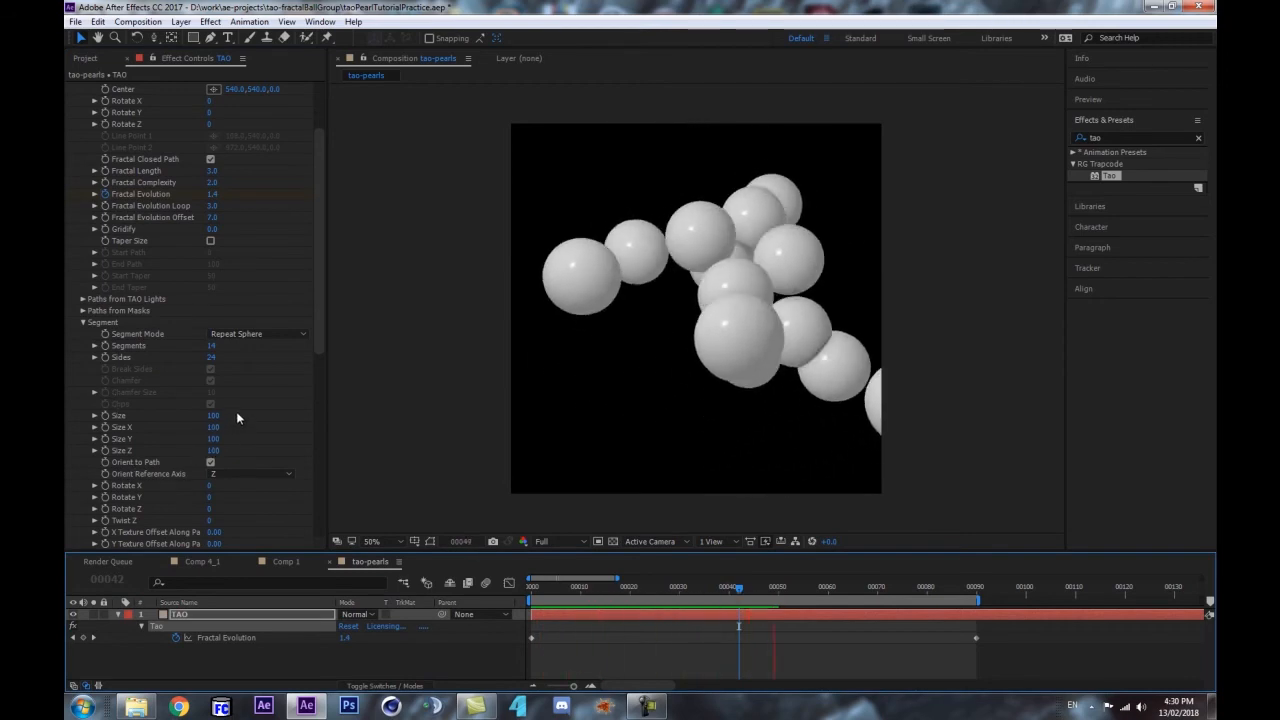
pyautogui.press('space')
# - Set the segment Sides to 8 at frame 41 and preview the animation again
pyautogui.click(686, 588)
pyautogui.moveTo(688, 590); pyautogui.dragTo(734, 590)
pyautogui.click(213, 357)
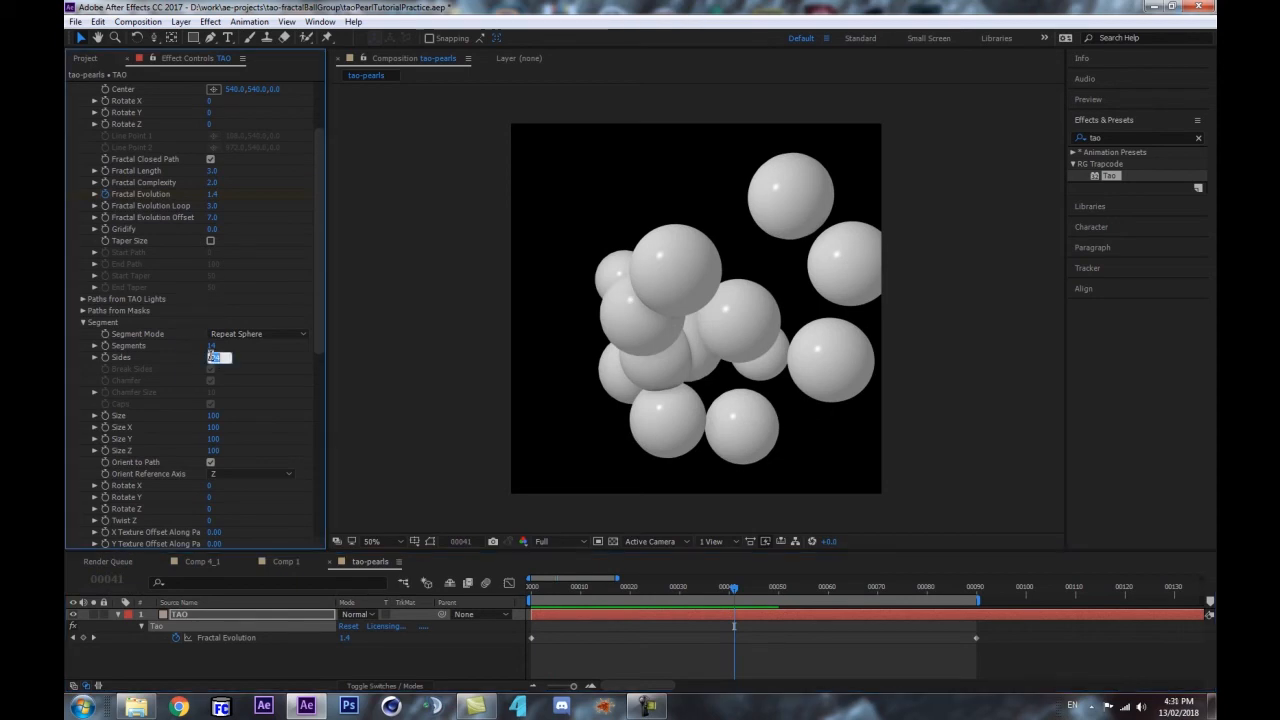
pyautogui.write('8')
pyautogui.press('Return')
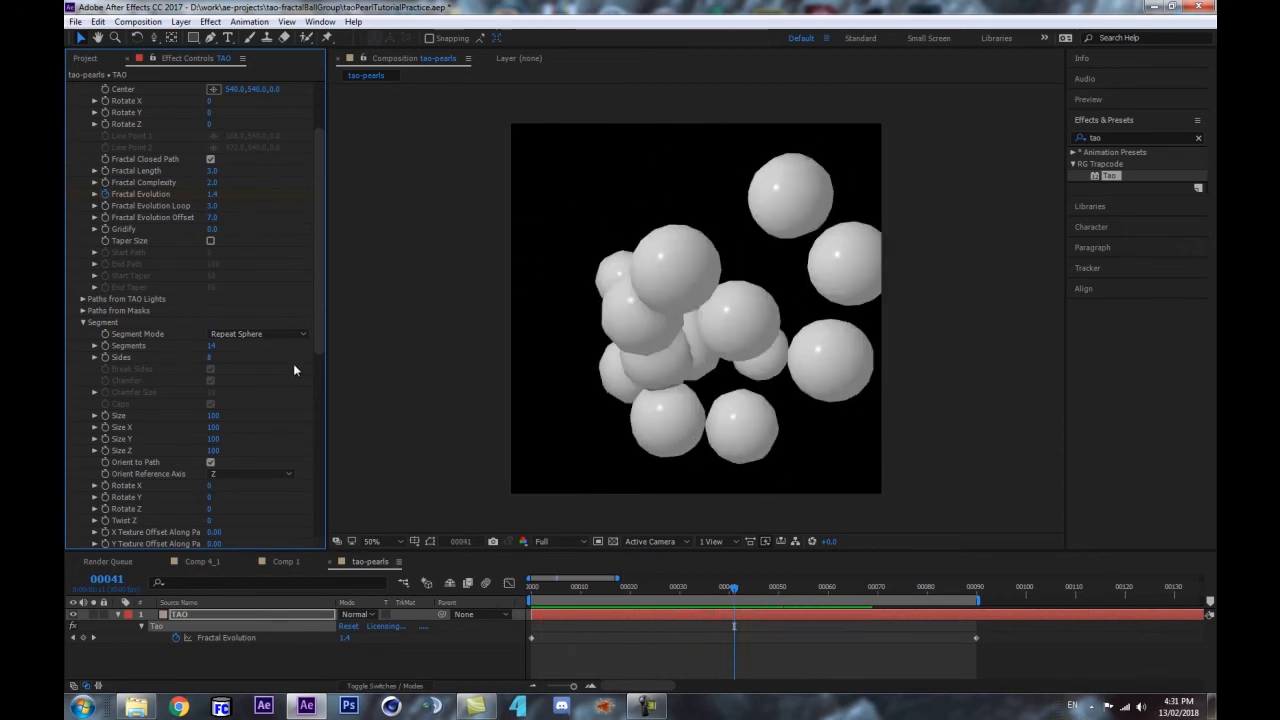
pyautogui.click(597, 576)
pyautogui.moveTo(625, 592); pyautogui.dragTo(732, 652)
pyautogui.press('space')
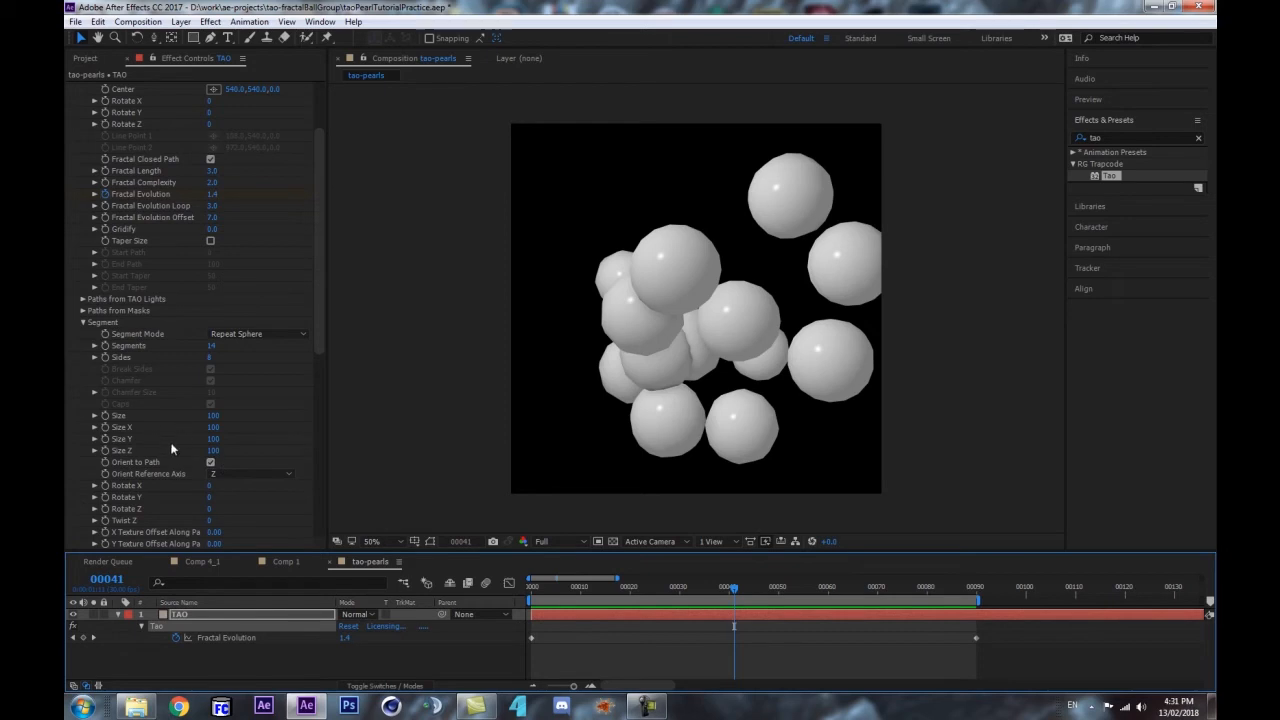
# - Try a segment Size of 112, restore it to 100, and review the spheres across the timeline
pyautogui.moveTo(218, 414)
pyautogui.mouseDown()
pyautogui.moveTo(234, 411)
pyautogui.moveTo(206, 405)
pyautogui.moveTo(205, 418)
pyautogui.mouseUp()
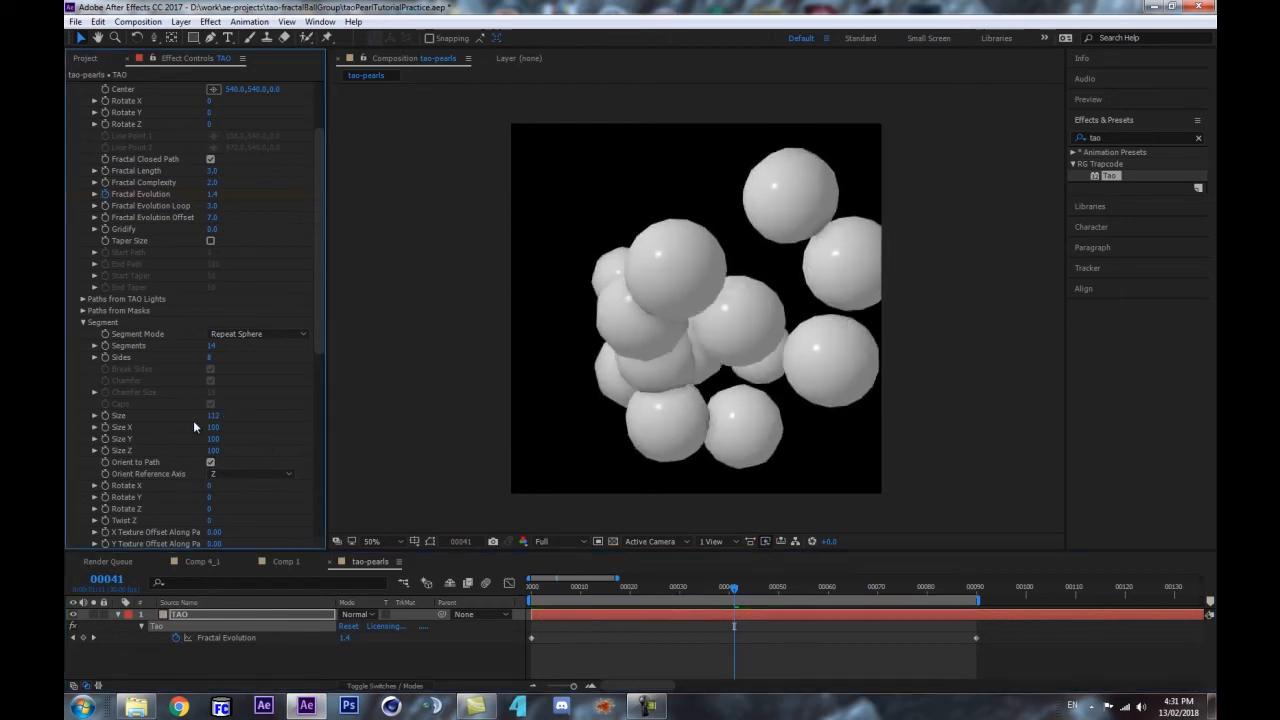
pyautogui.scroll(-1, 190, 464)
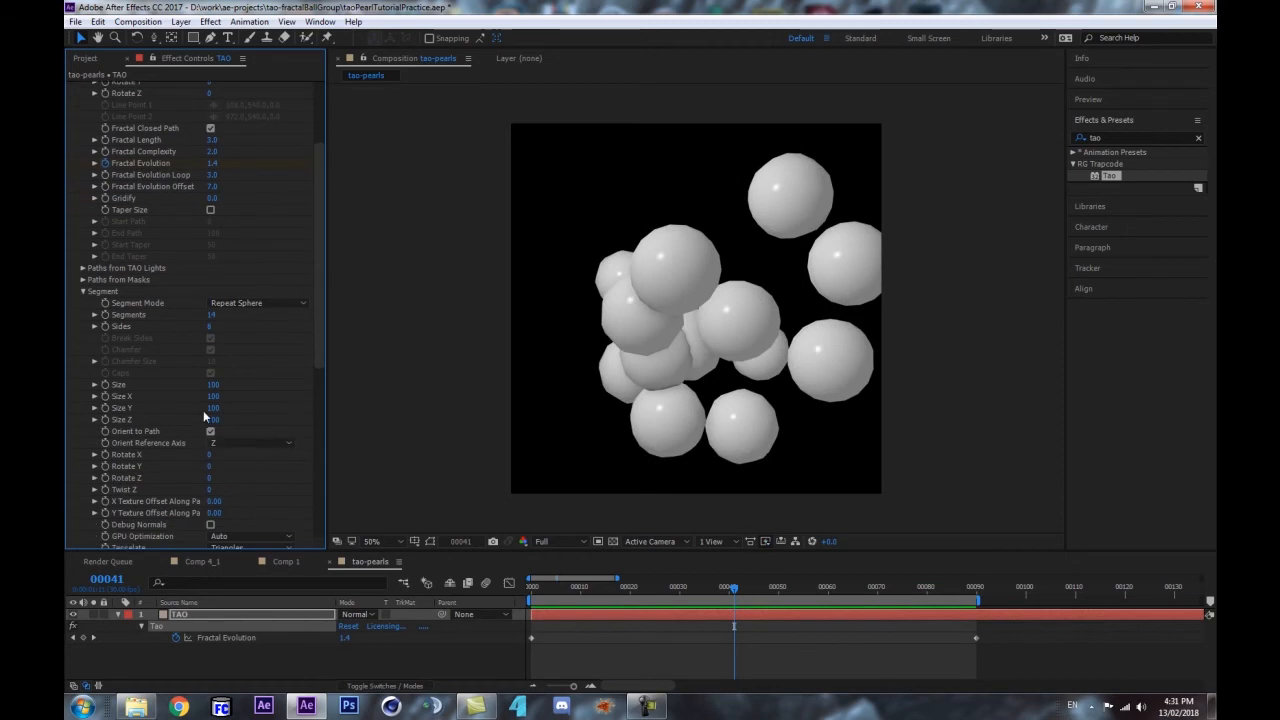
pyautogui.scroll(-5, 203, 410)
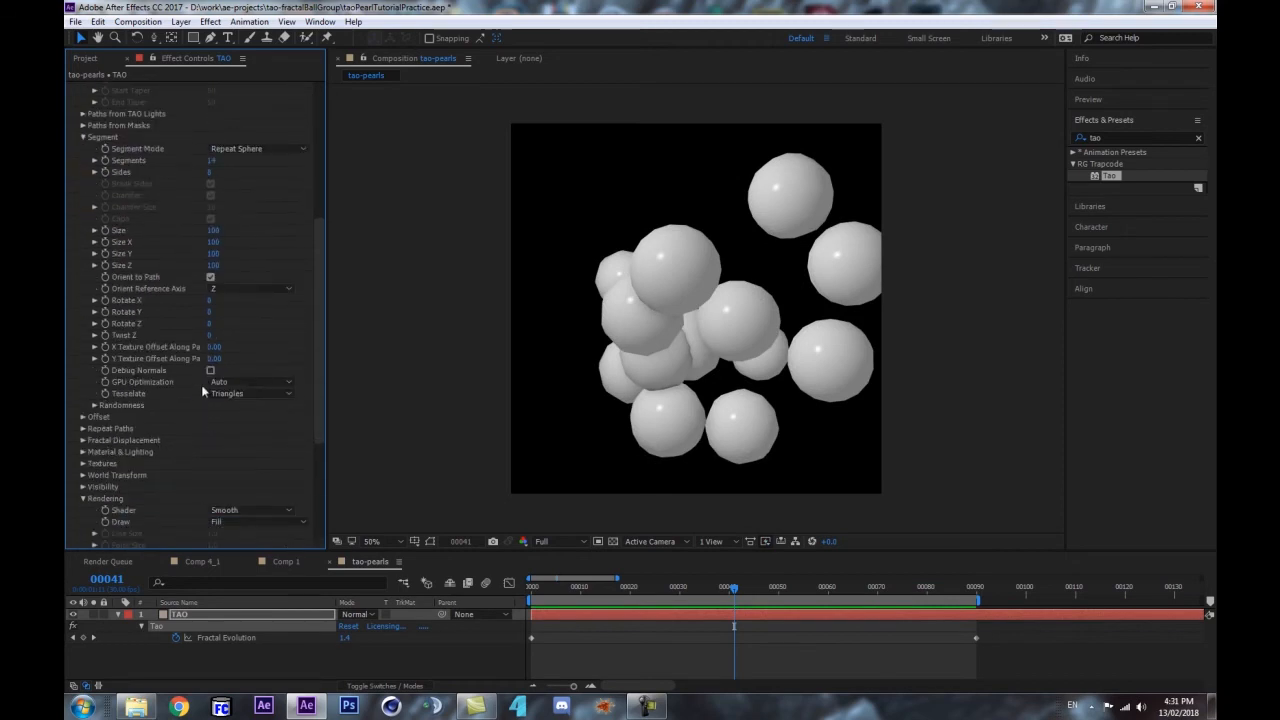
pyautogui.moveTo(549, 584); pyautogui.dragTo(492, 594)
pyautogui.press('space')
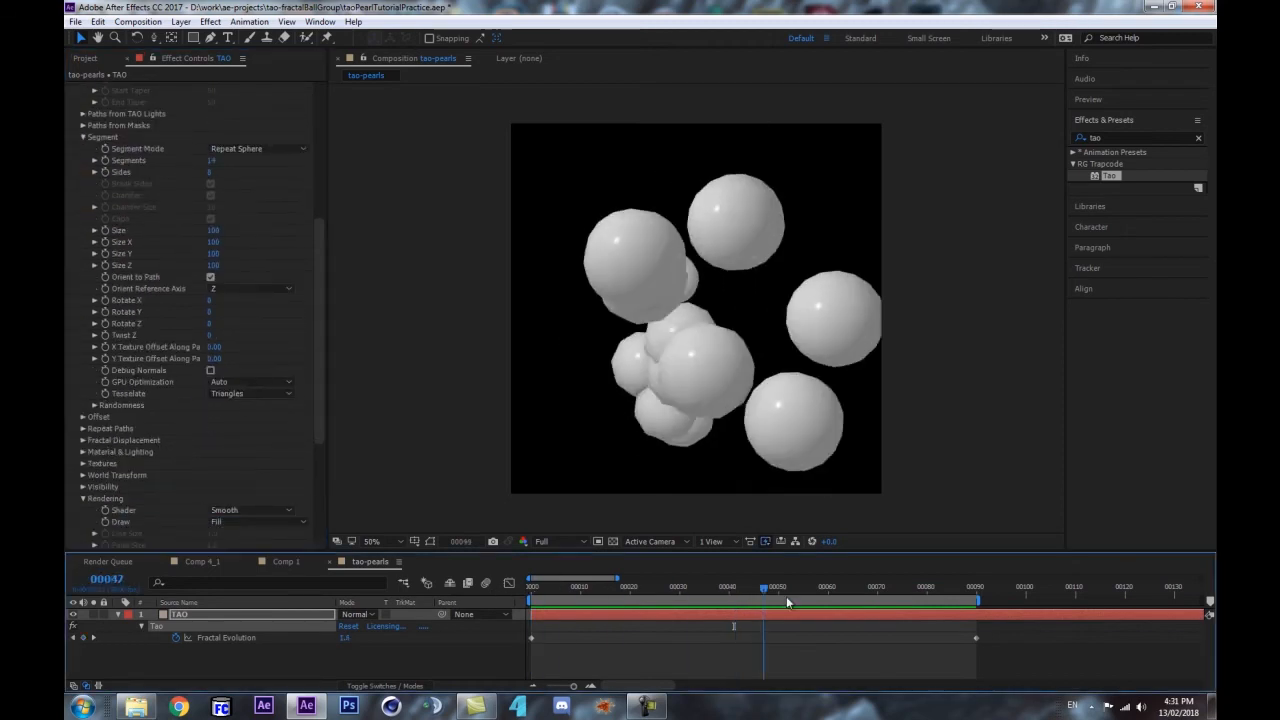
pyautogui.press('space')
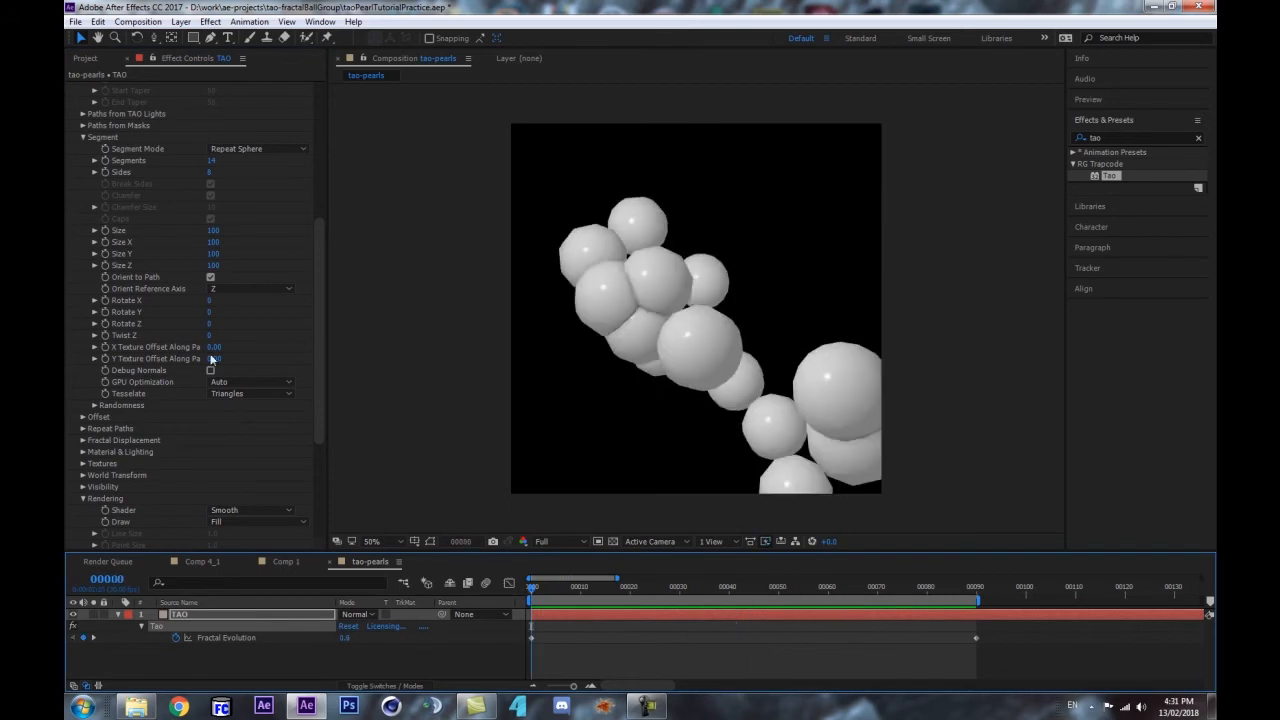
# - Expand the segment's Randomness settings and move the playhead to frame 18
pyautogui.click(102, 403)
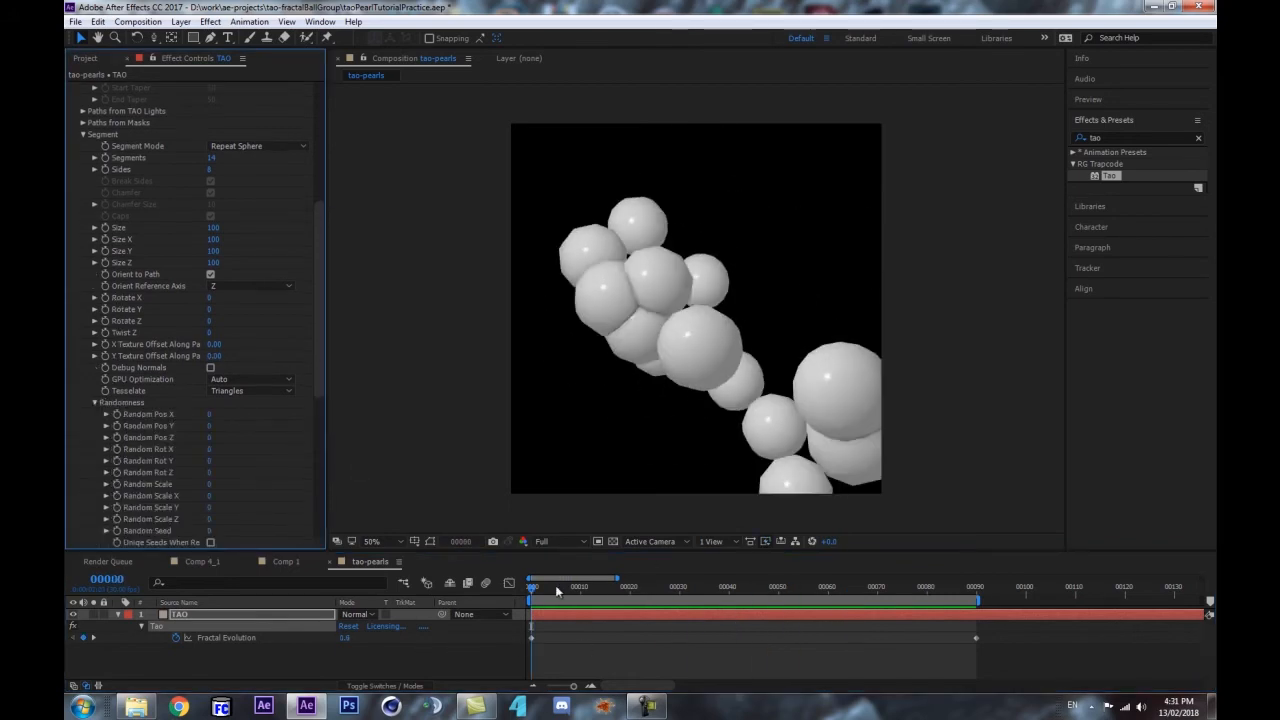
pyautogui.click(613, 594)
pyautogui.moveTo(613, 594)
pyautogui.mouseDown()
pyautogui.moveTo(640, 588)
pyautogui.moveTo(621, 588)
pyautogui.mouseUp()
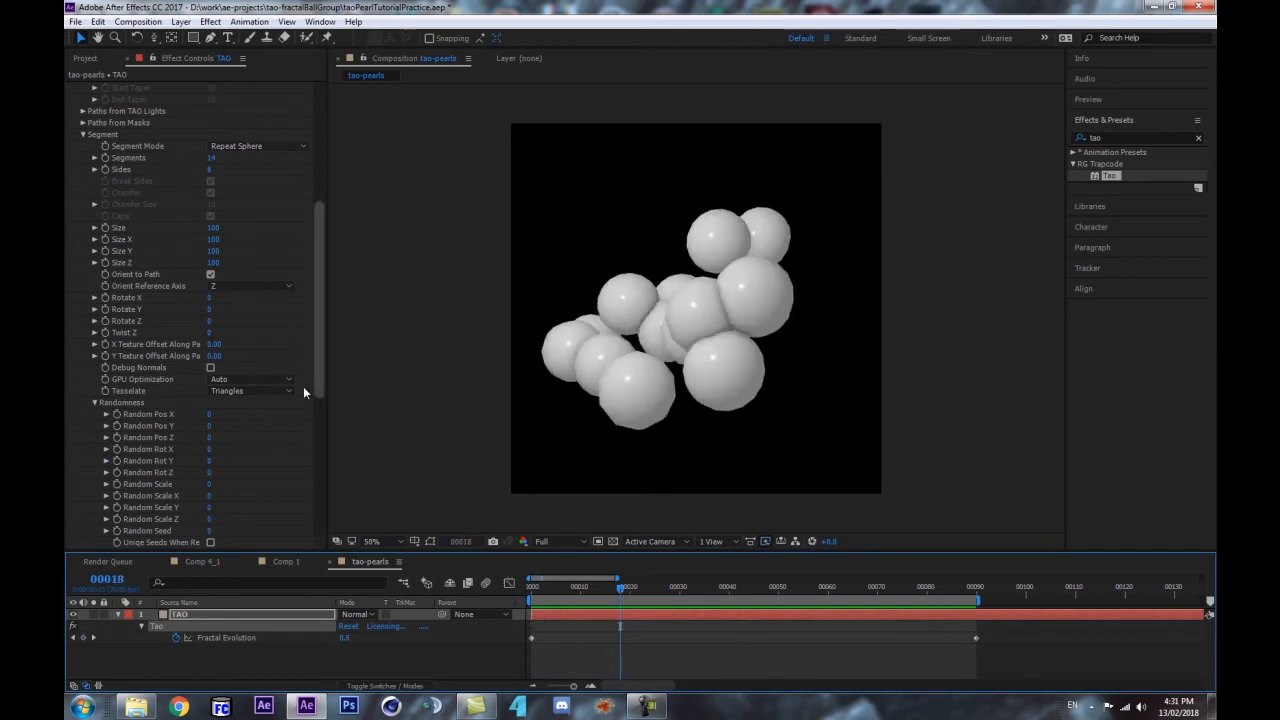
pyautogui.scroll(-2, 133, 440)
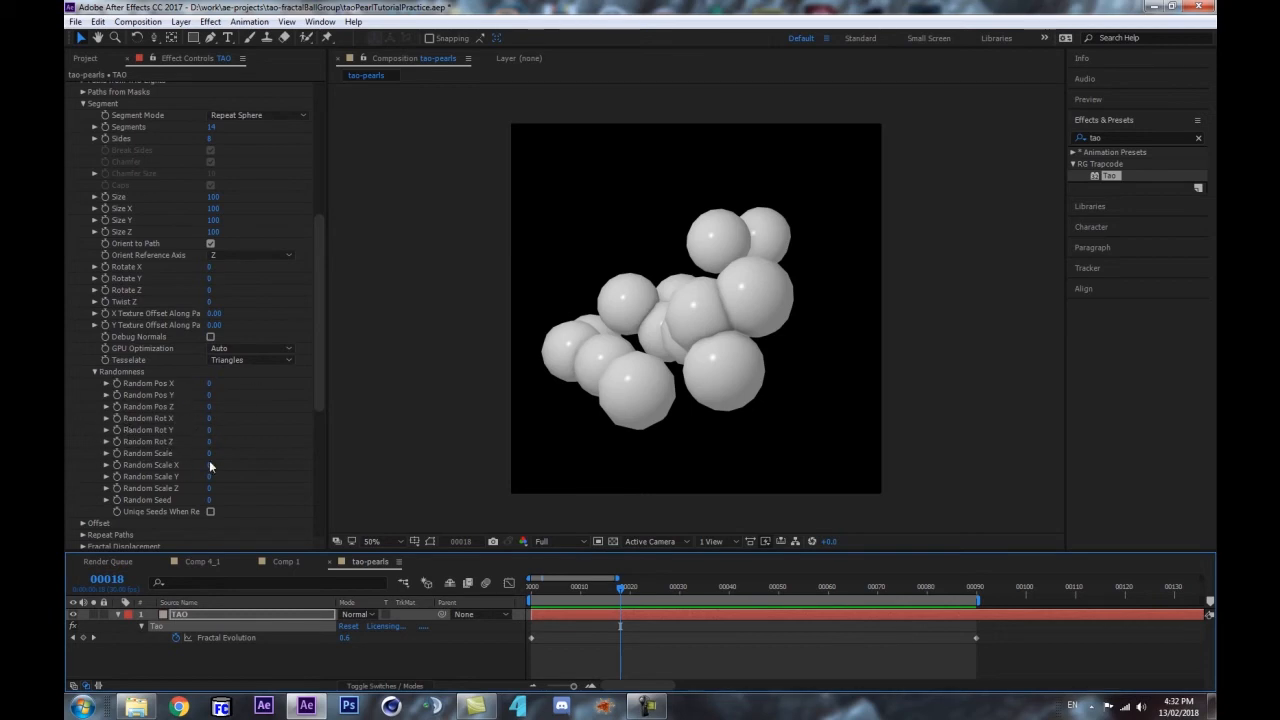
# - Try a Random Pos X of 151 and a Random Pos Y of 125, and preview the scattered spheres
pyautogui.moveTo(210, 384); pyautogui.dragTo(305, 372)
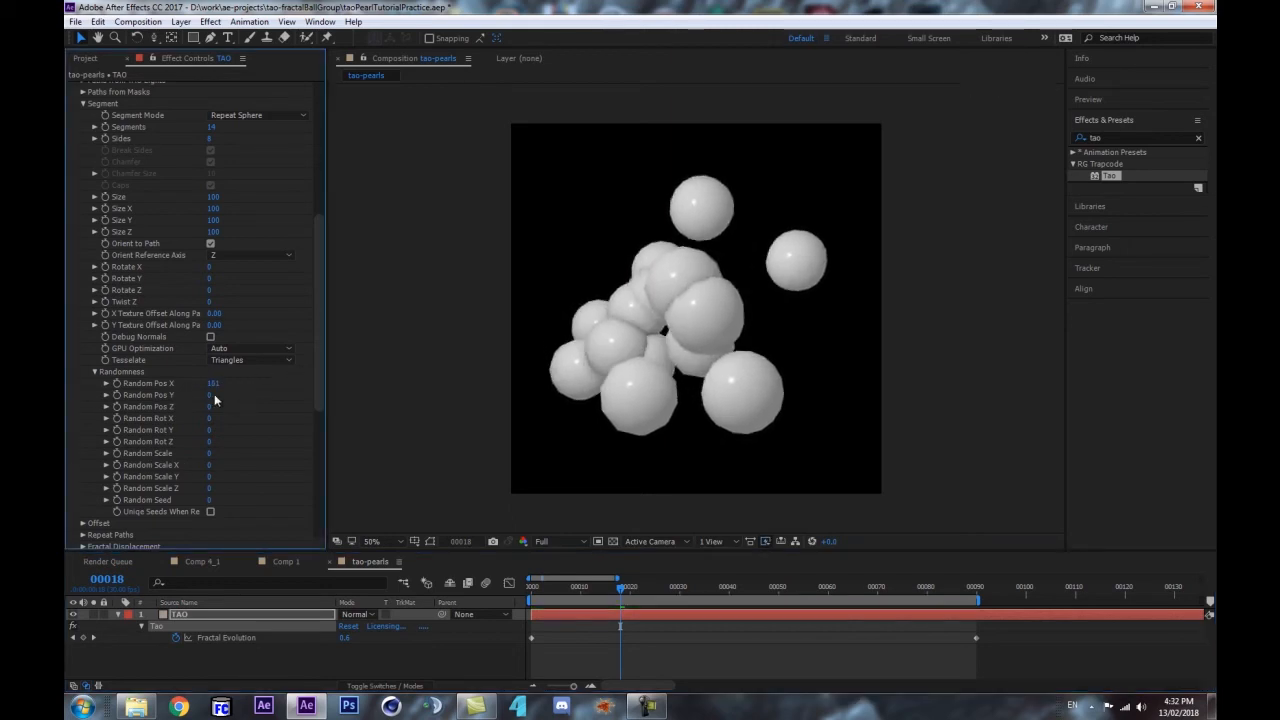
pyautogui.moveTo(208, 395); pyautogui.dragTo(281, 384)
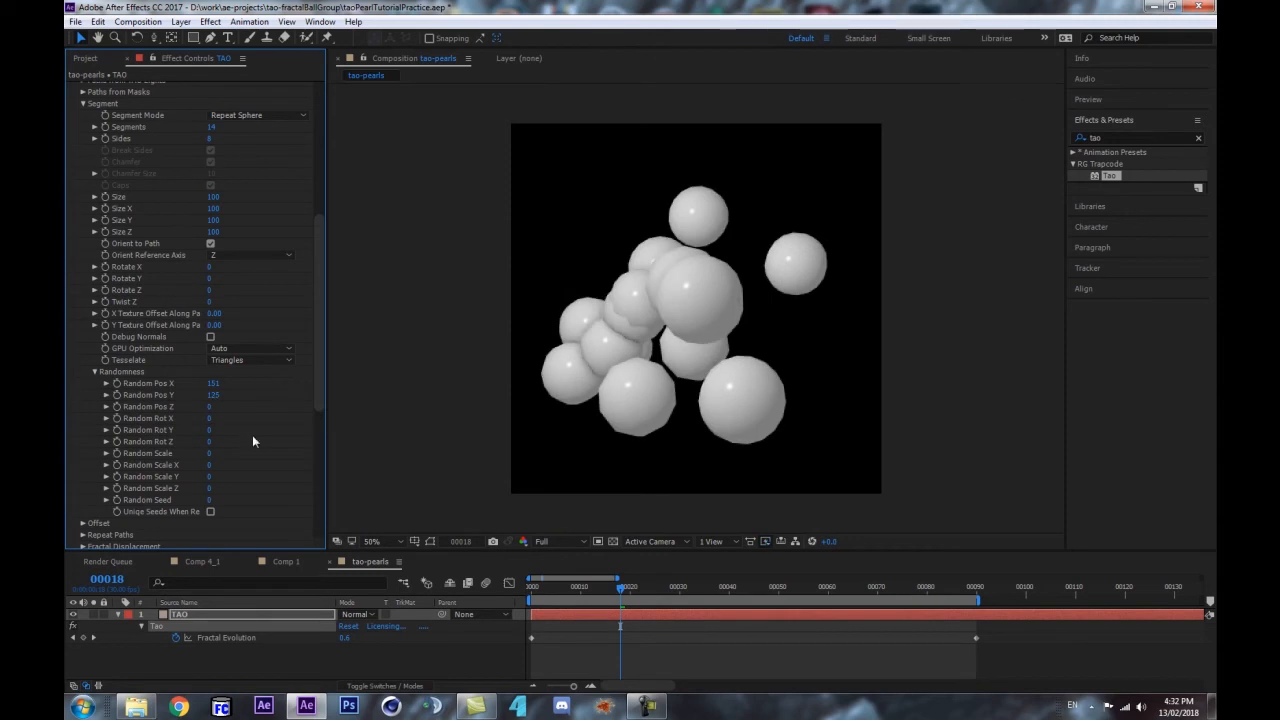
pyautogui.click(352, 661)
pyautogui.press('space')
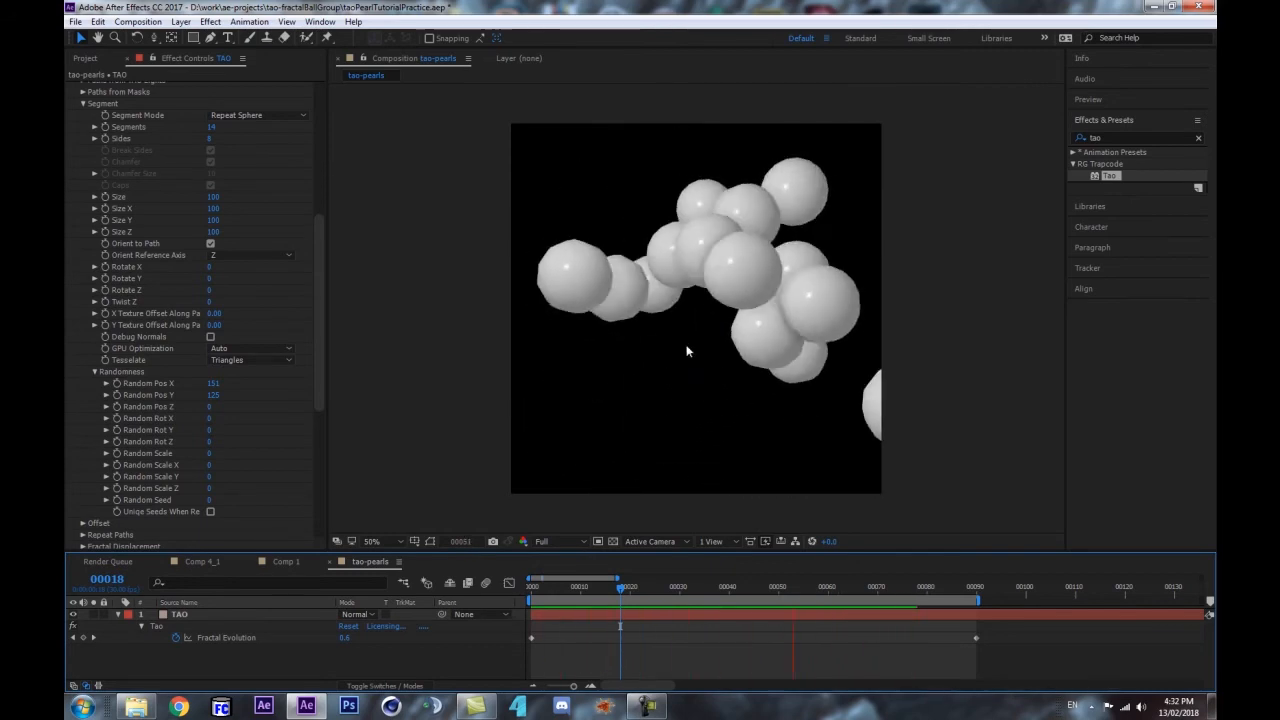
pyautogui.press('space')
# - Reset Random Pos X and Random Pos Y to 0
pyautogui.click(222, 395)
pyautogui.click(214, 383)
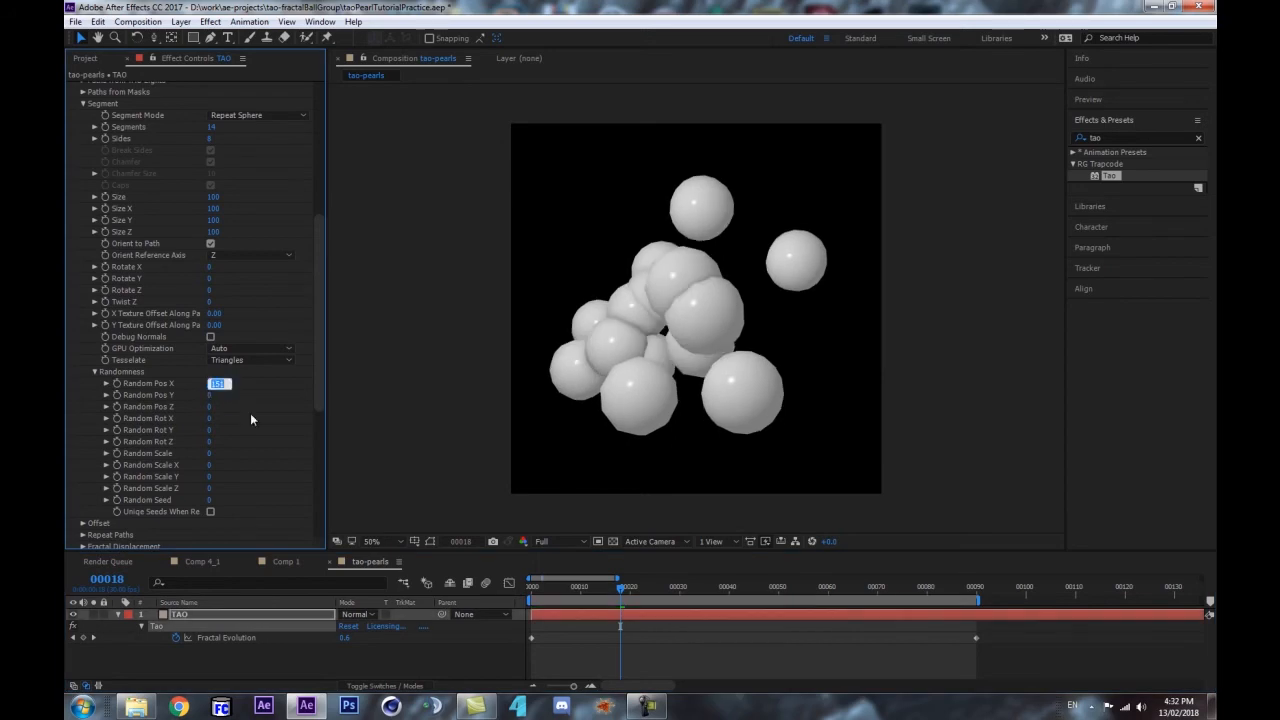
pyautogui.write('0')
pyautogui.press('Return')
# - Set Random Scale to 48 at frame 35 and preview the differently sized spheres over the whole animation
pyautogui.moveTo(545, 588); pyautogui.dragTo(705, 594)
pyautogui.moveTo(210, 453)
pyautogui.mouseDown()
pyautogui.moveTo(240, 456)
pyautogui.moveTo(232, 448)
pyautogui.mouseUp()
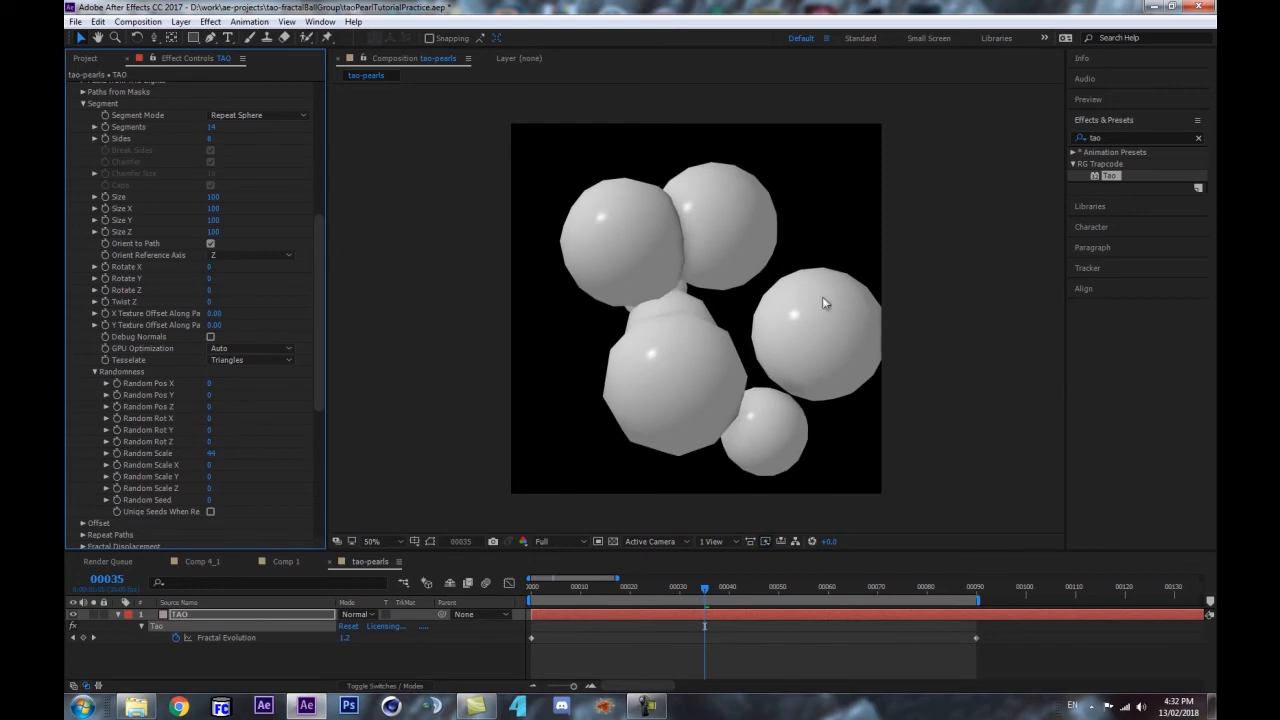
pyautogui.moveTo(210, 453)
pyautogui.mouseDown()
pyautogui.moveTo(183, 458)
pyautogui.moveTo(231, 459)
pyautogui.moveTo(181, 457)
pyautogui.moveTo(213, 455)
pyautogui.mouseUp()
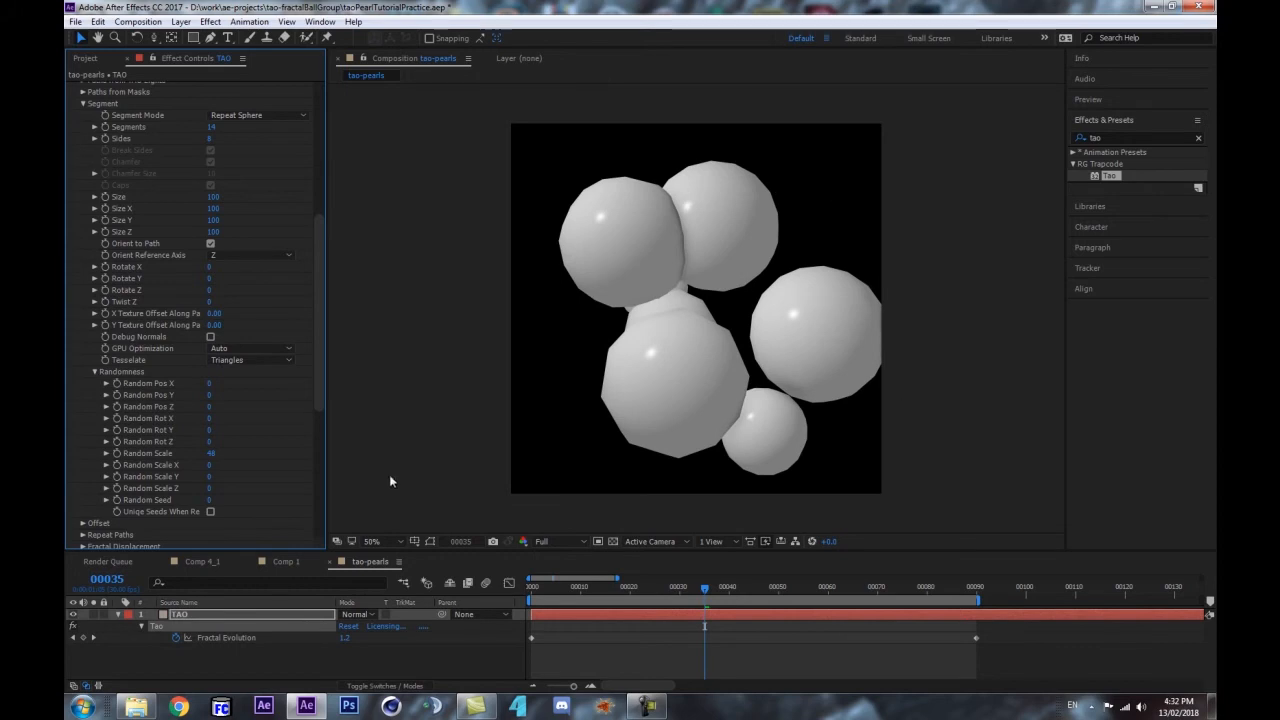
pyautogui.moveTo(548, 600); pyautogui.dragTo(822, 555)
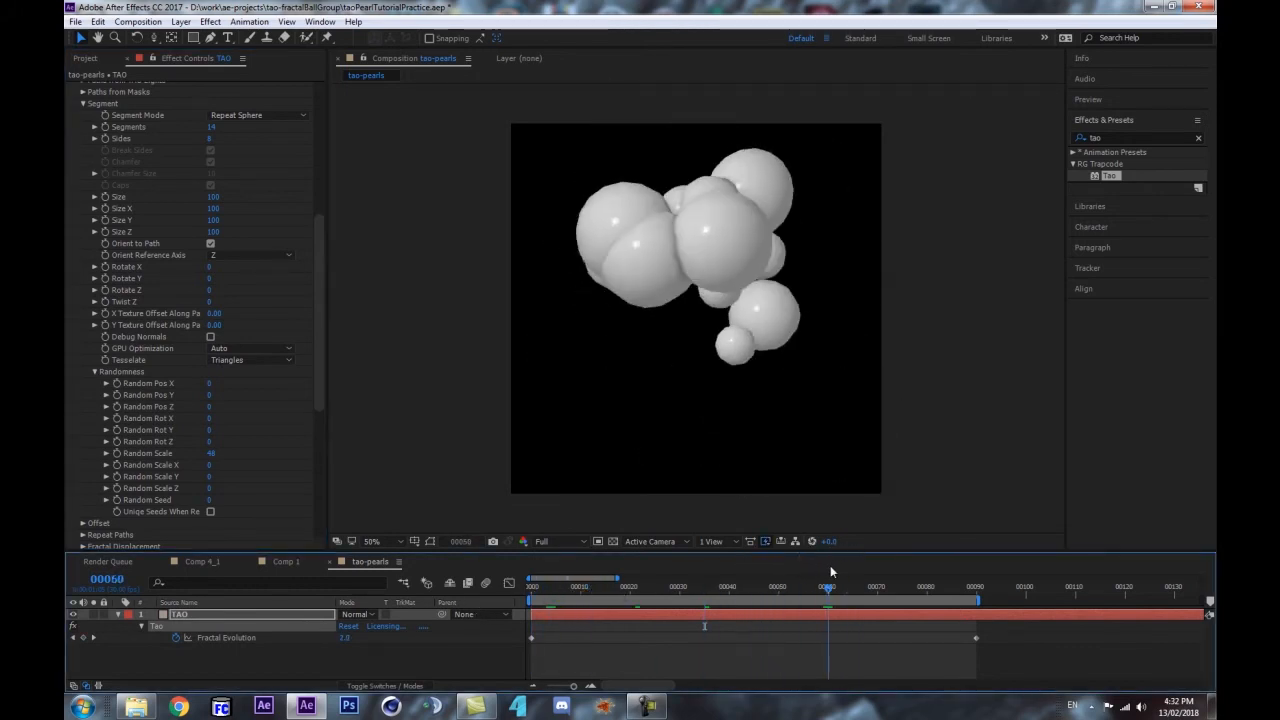
pyautogui.moveTo(584, 590); pyautogui.dragTo(621, 584)
pyautogui.press('space')
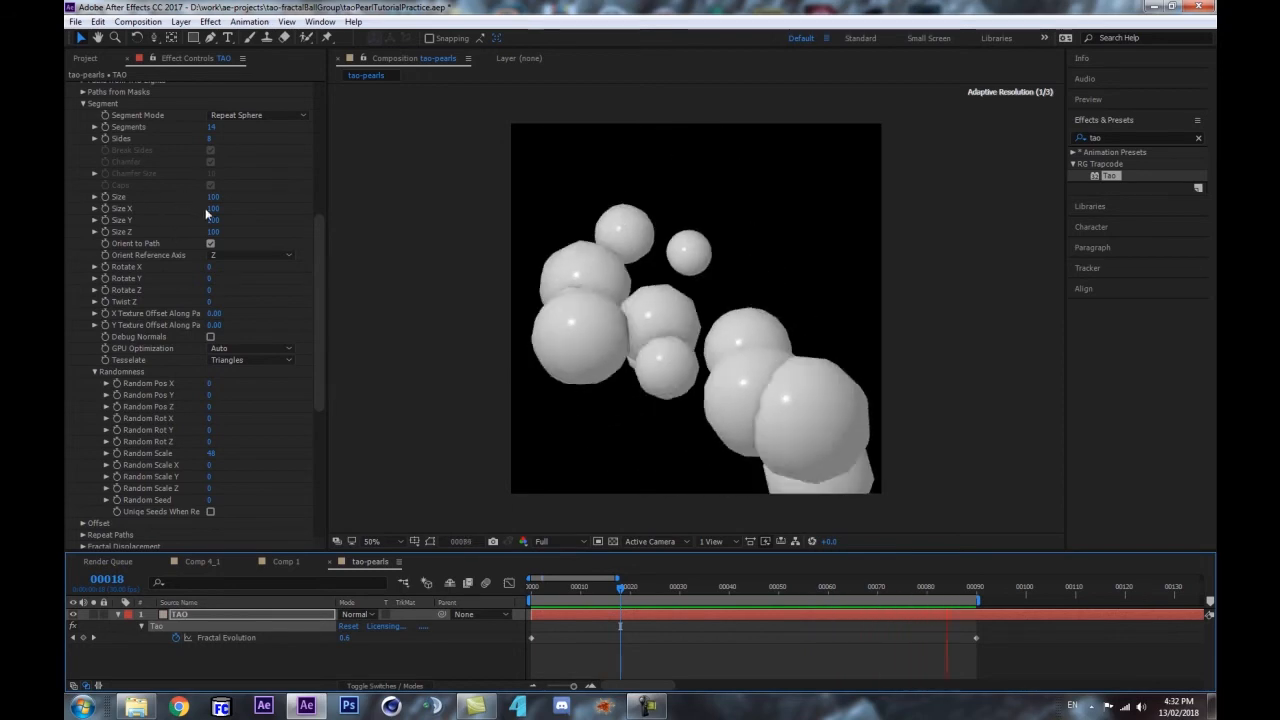
pyautogui.press('space')
# - Reduce the segment Size to 71 and Random Scale to 39 at frame 28
pyautogui.moveTo(629, 588); pyautogui.dragTo(669, 590)
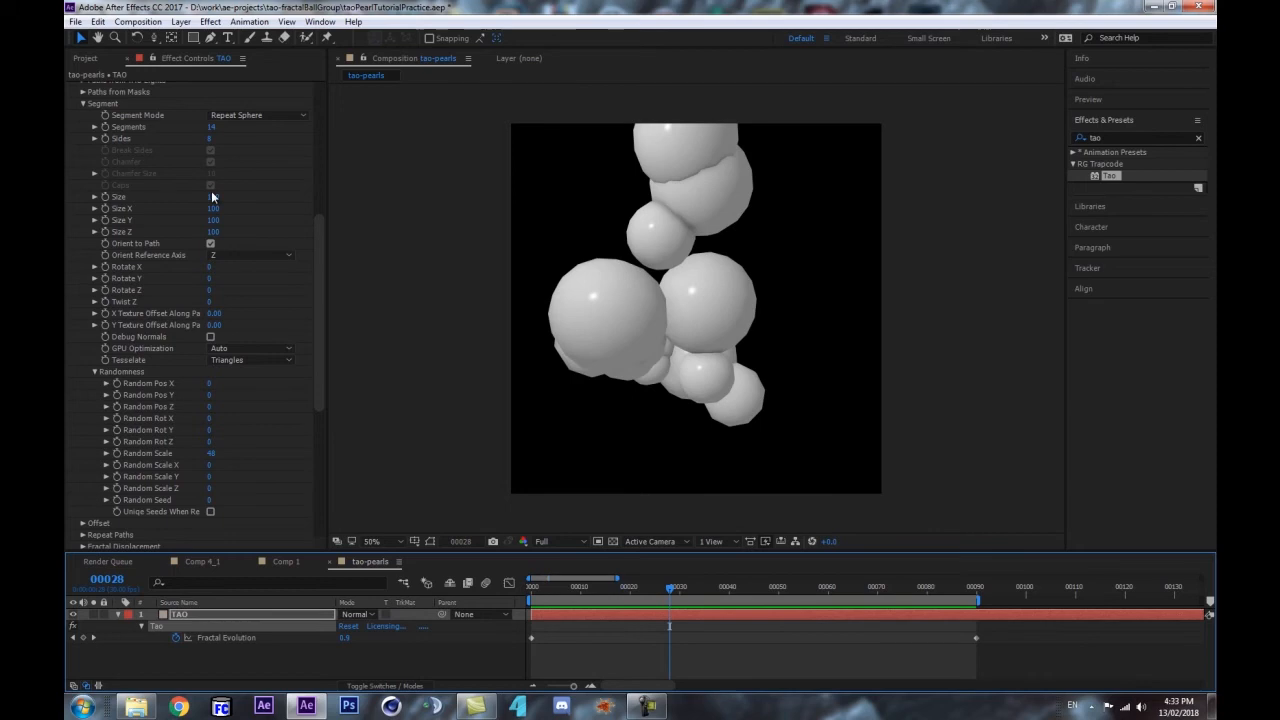
pyautogui.moveTo(211, 196); pyautogui.dragTo(196, 196)
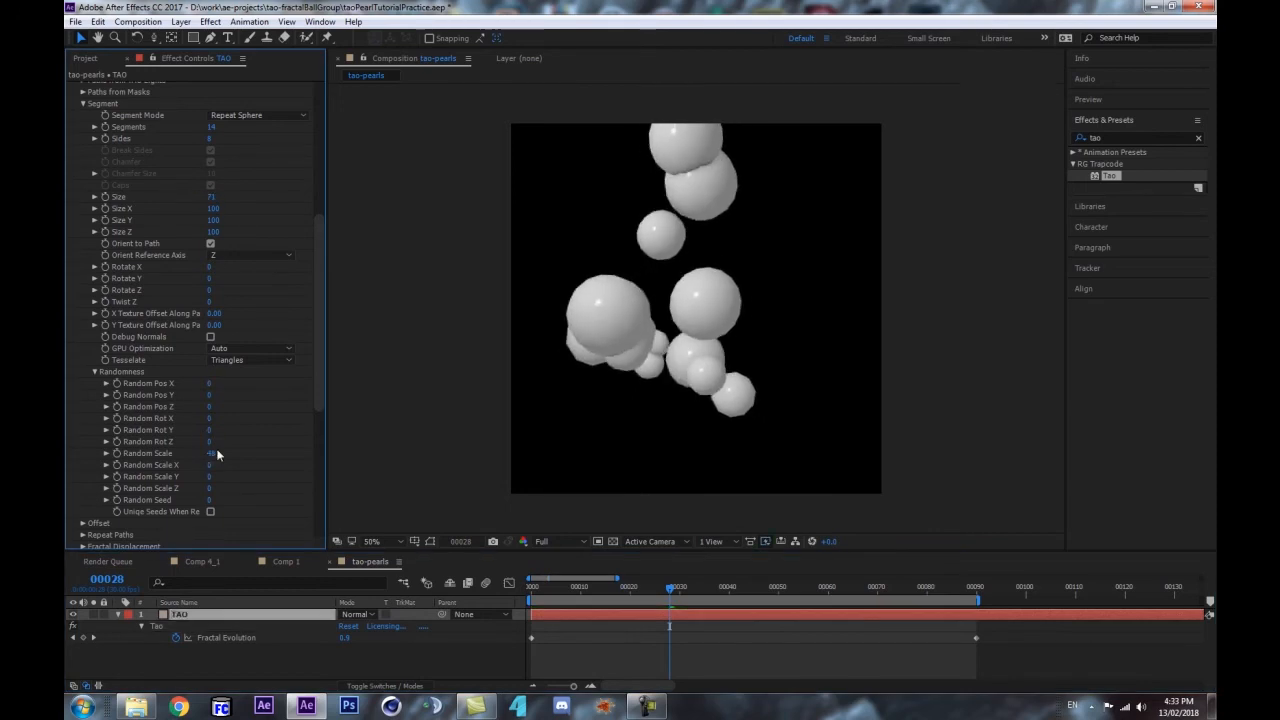
pyautogui.moveTo(213, 450); pyautogui.dragTo(205, 453)
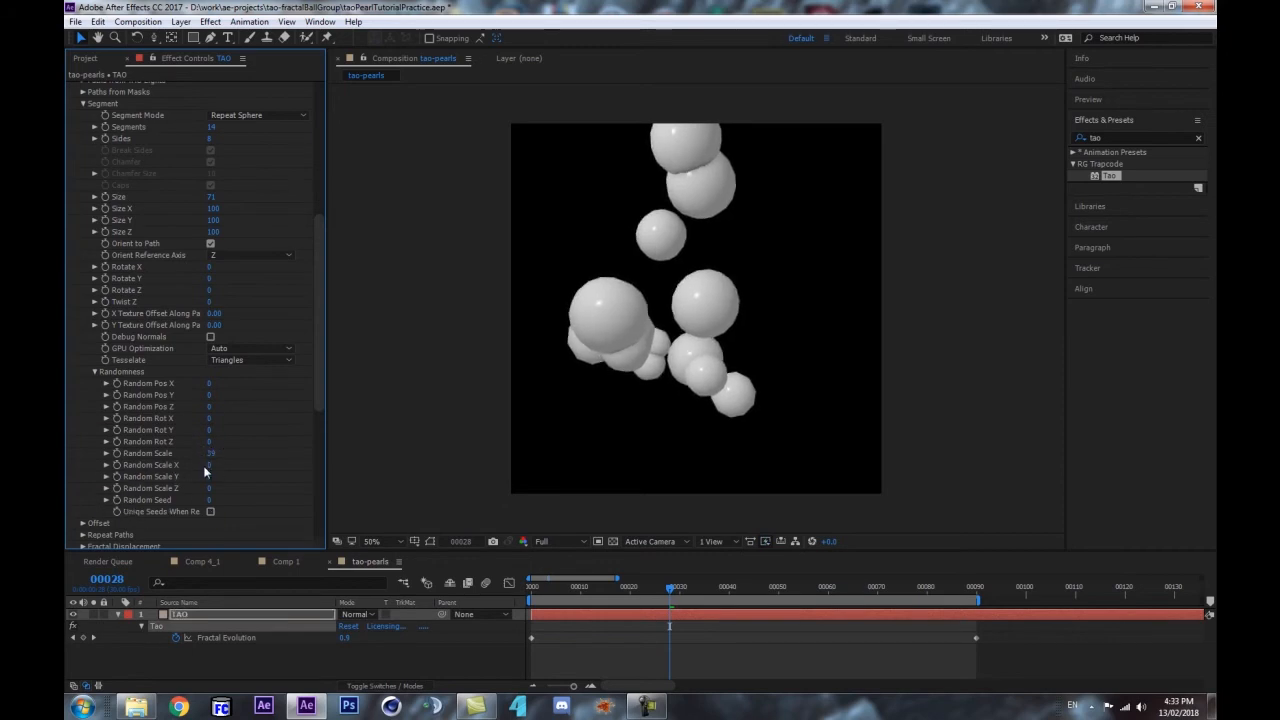
# - Try stretching the spheres with Random Scale X at 83 and Random Scale Y at 34, and undo the distortion
pyautogui.moveTo(211, 466); pyautogui.dragTo(249, 466)
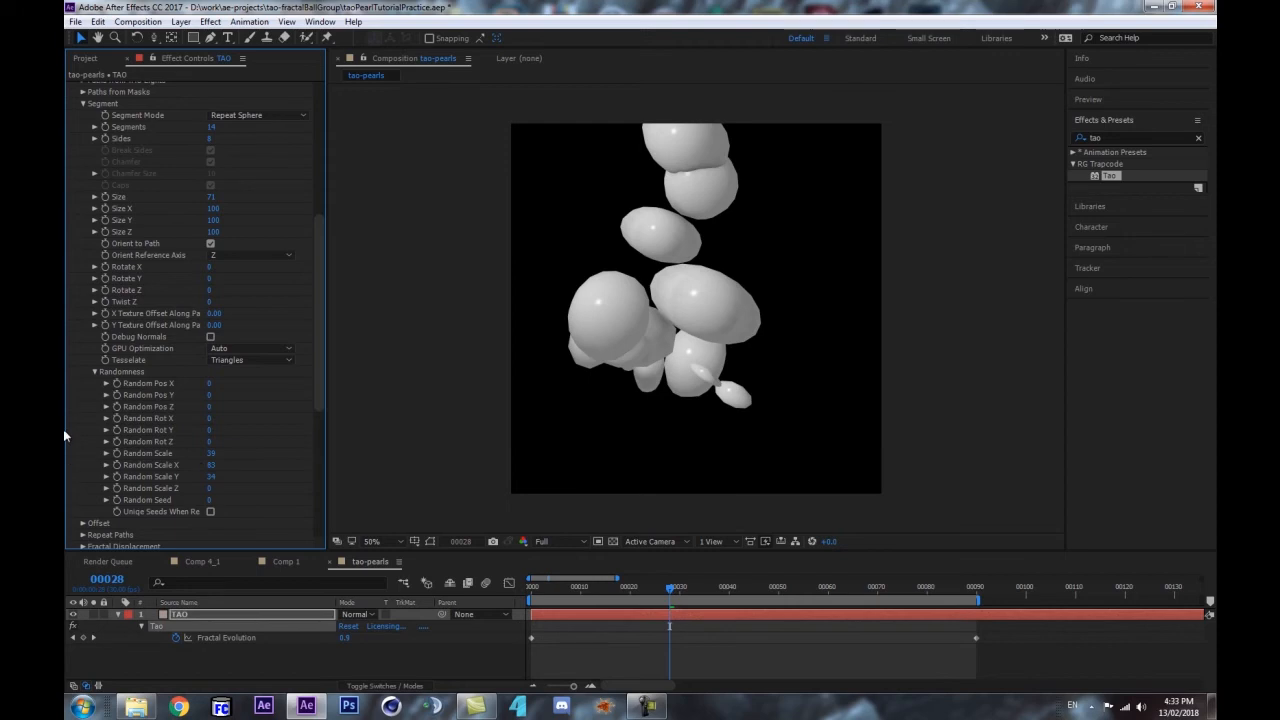
pyautogui.hotkey('ctrl', 'z')
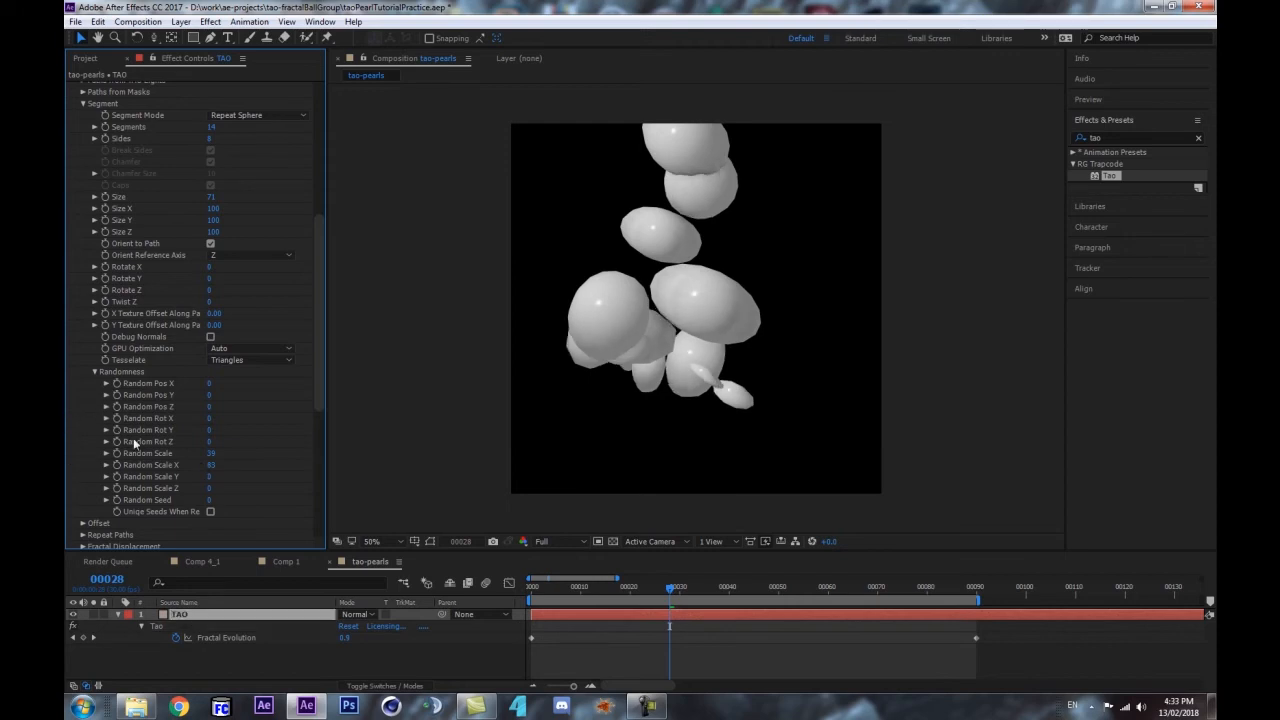
pyautogui.hotkey('ctrl', 'z')
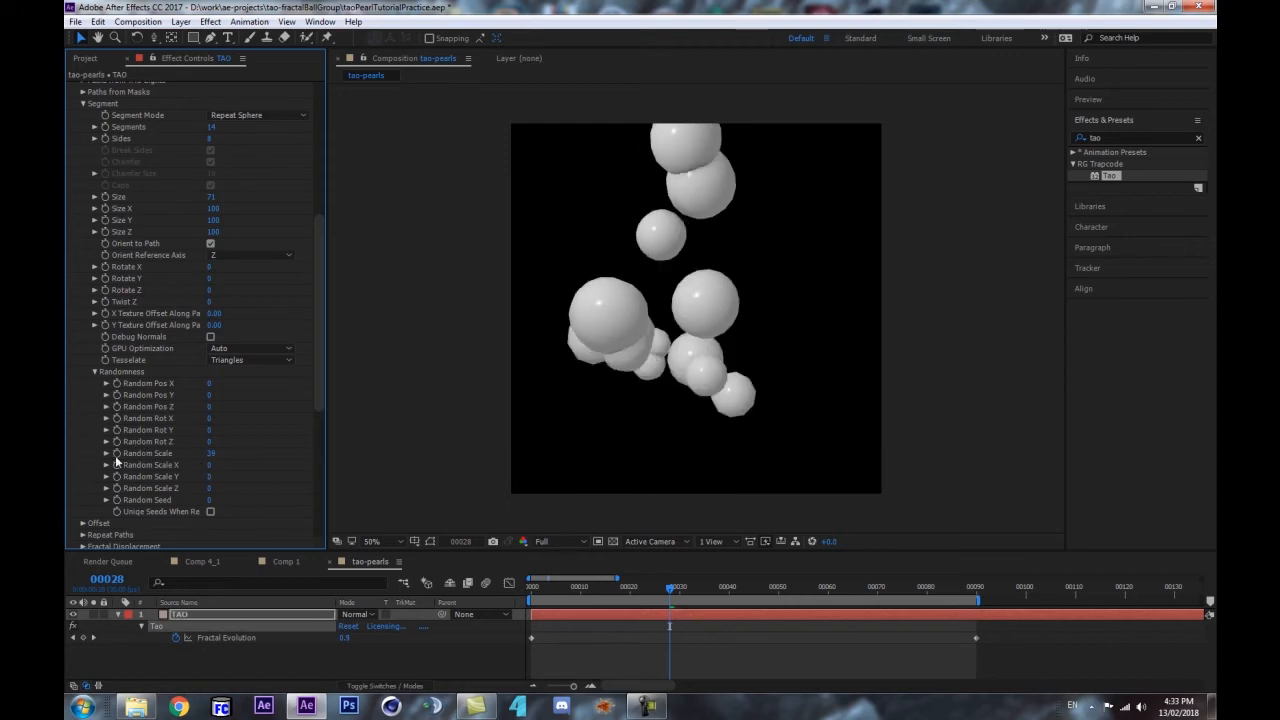
pyautogui.moveTo(211, 465); pyautogui.dragTo(281, 463)
pyautogui.hotkey('ctrl', 'z')
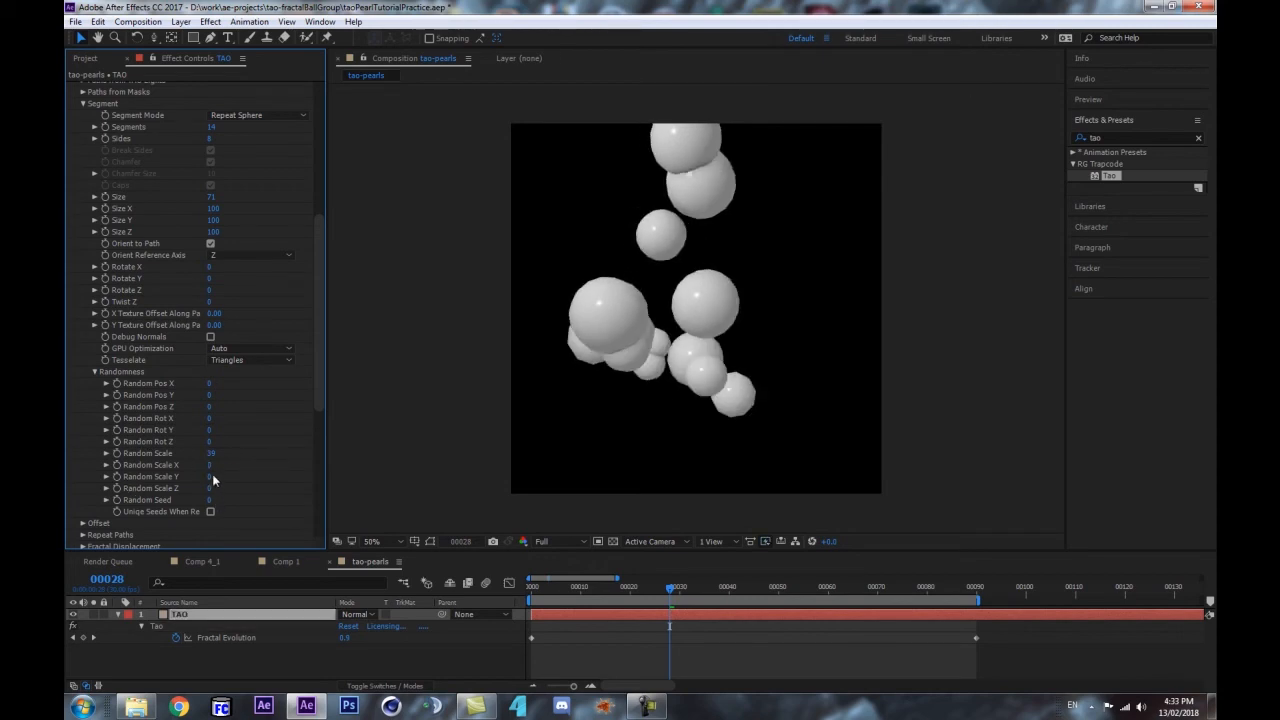
pyautogui.moveTo(206, 477); pyautogui.dragTo(236, 478)
# - Vary the Random Seed for a different mix of sphere sizes and set the Fractal Evolution Offset to 7.5
pyautogui.scroll(-3, 178, 440)
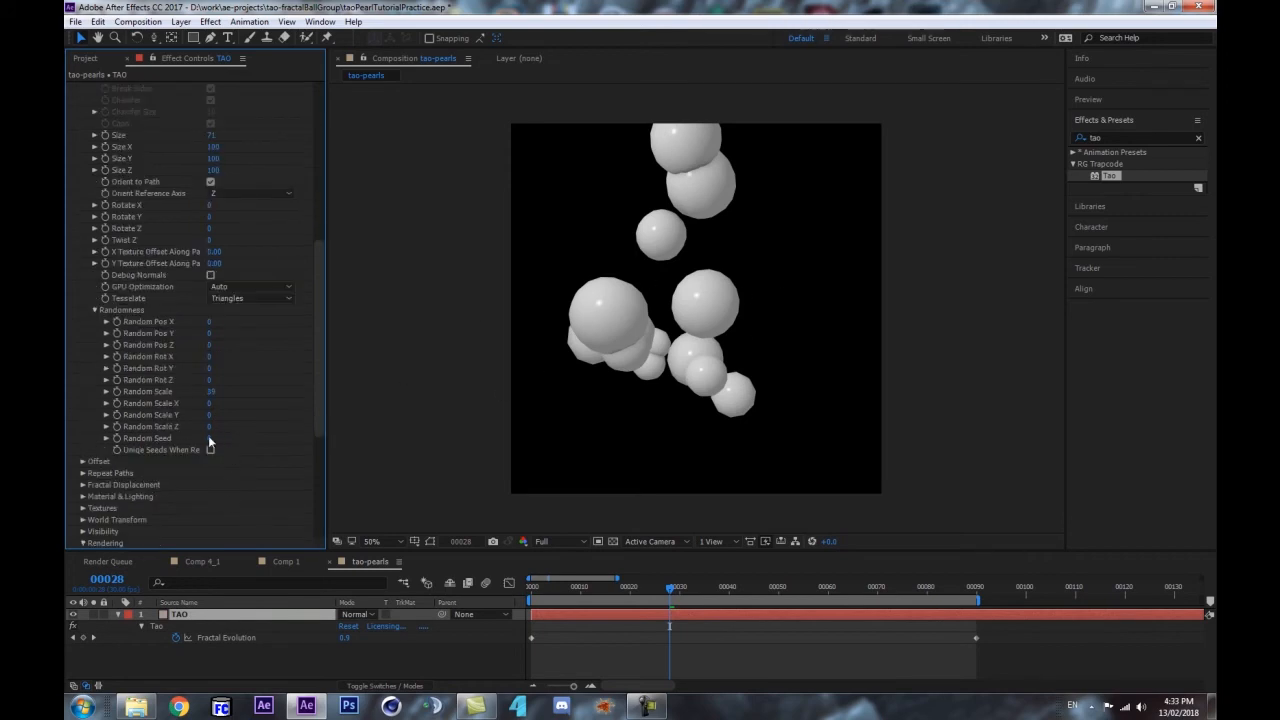
pyautogui.moveTo(208, 439); pyautogui.dragTo(239, 443)
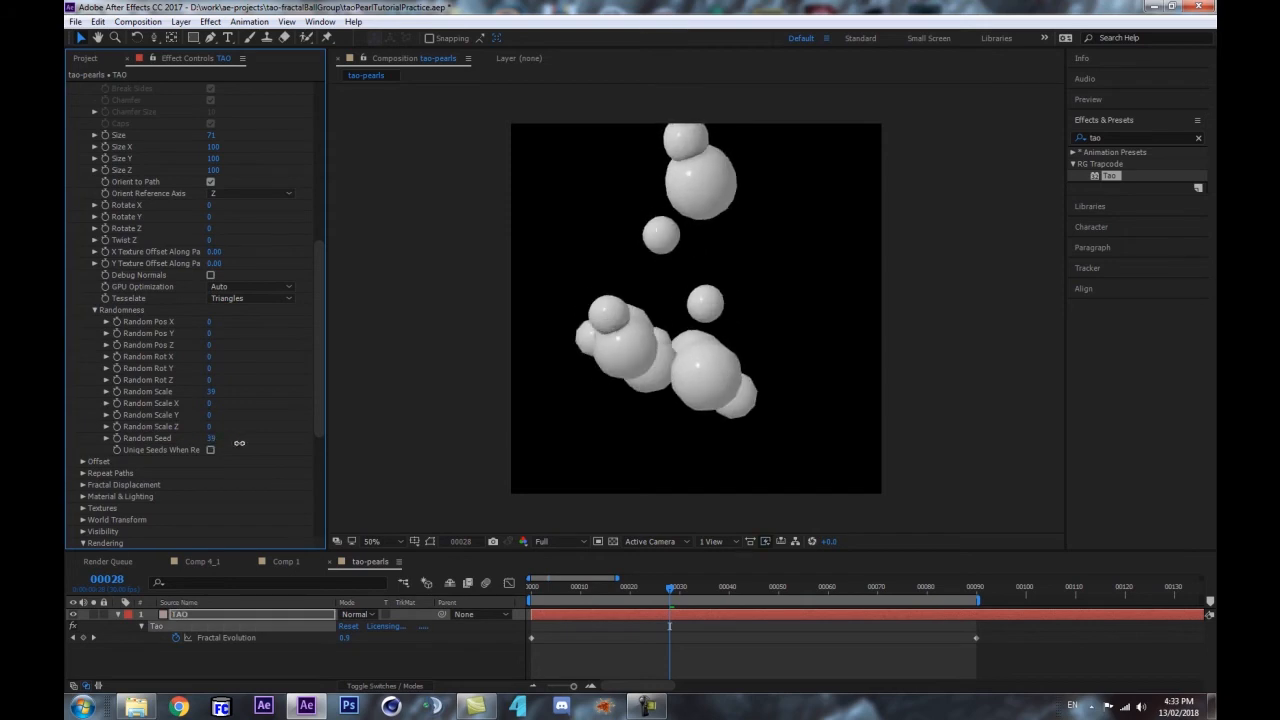
pyautogui.scroll(8, 259, 309)
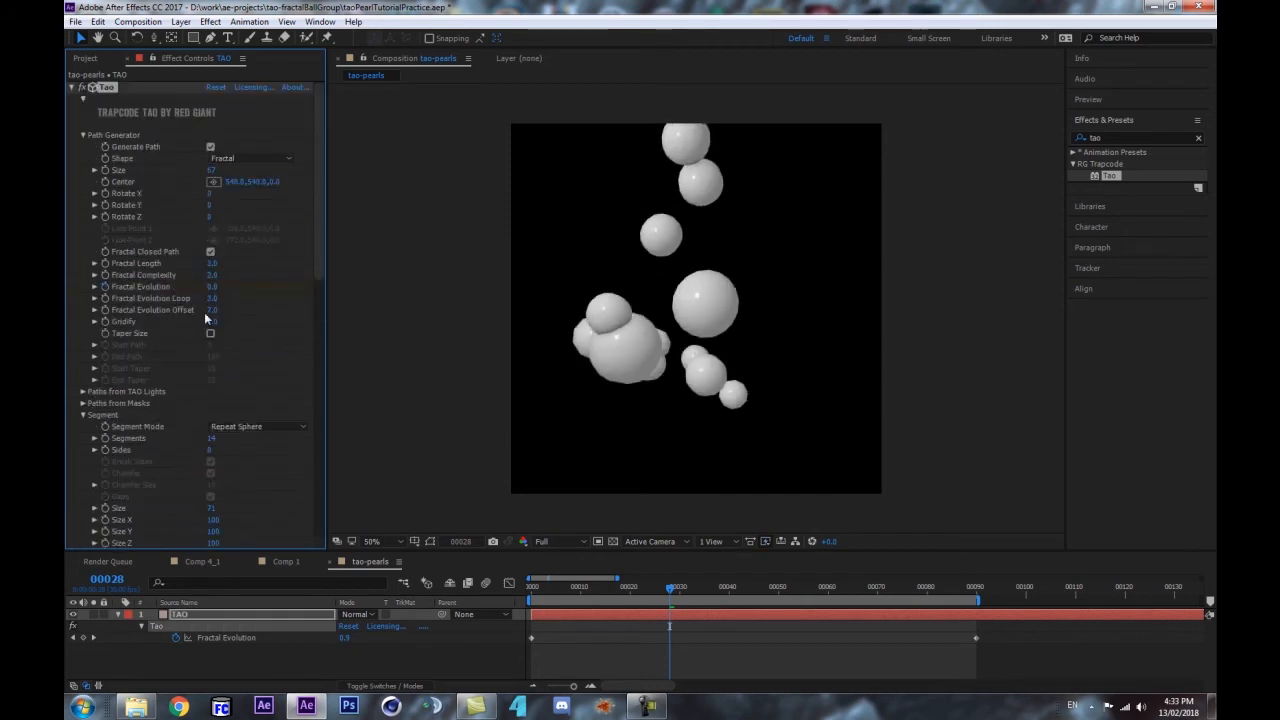
pyautogui.moveTo(218, 312)
pyautogui.mouseDown()
pyautogui.moveTo(230, 313)
pyautogui.moveTo(216, 316)
pyautogui.mouseUp()
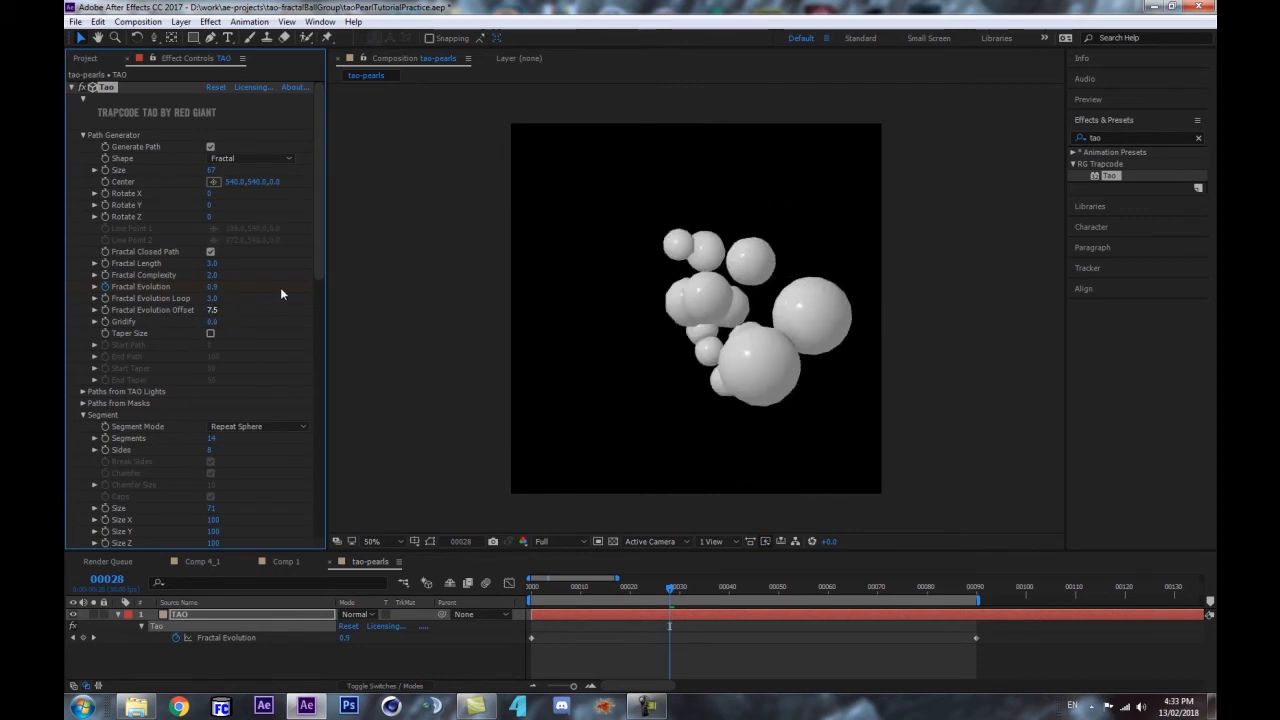
# - Undo the last change, set the Random Seed to 147 and preview the animation
pyautogui.hotkey('ctrl', 'z')
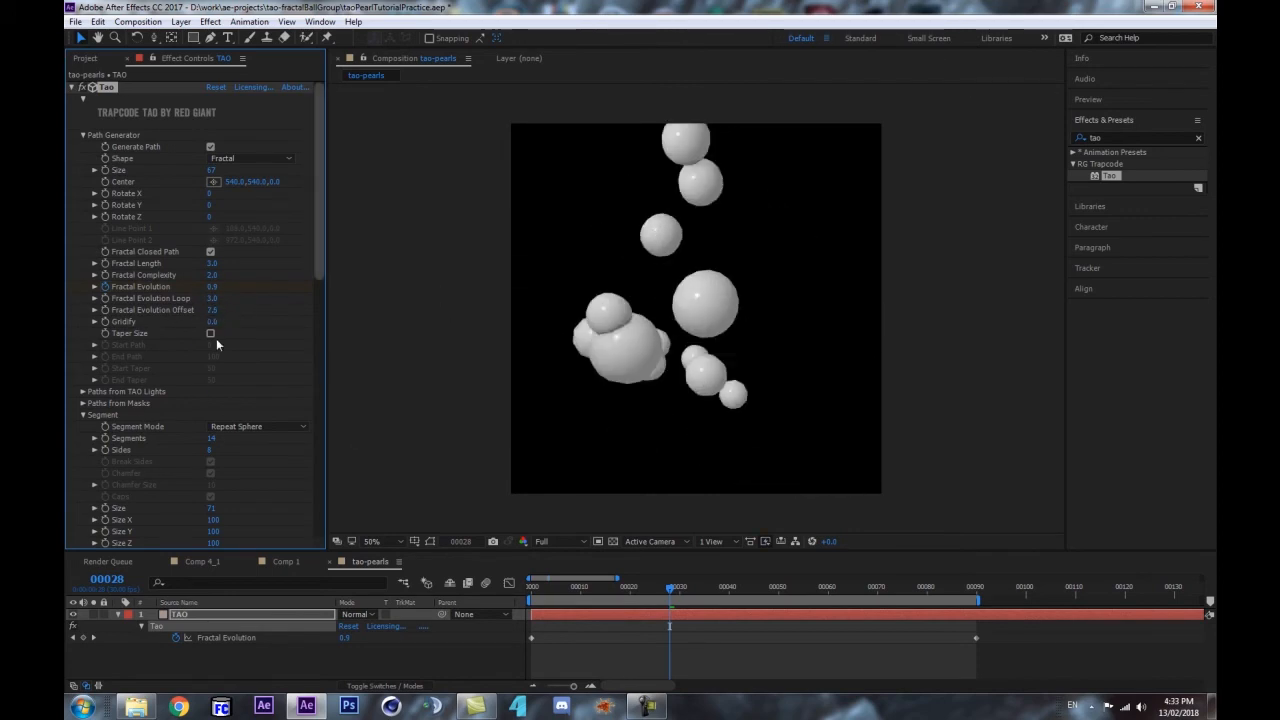
pyautogui.scroll(-5, 117, 368)
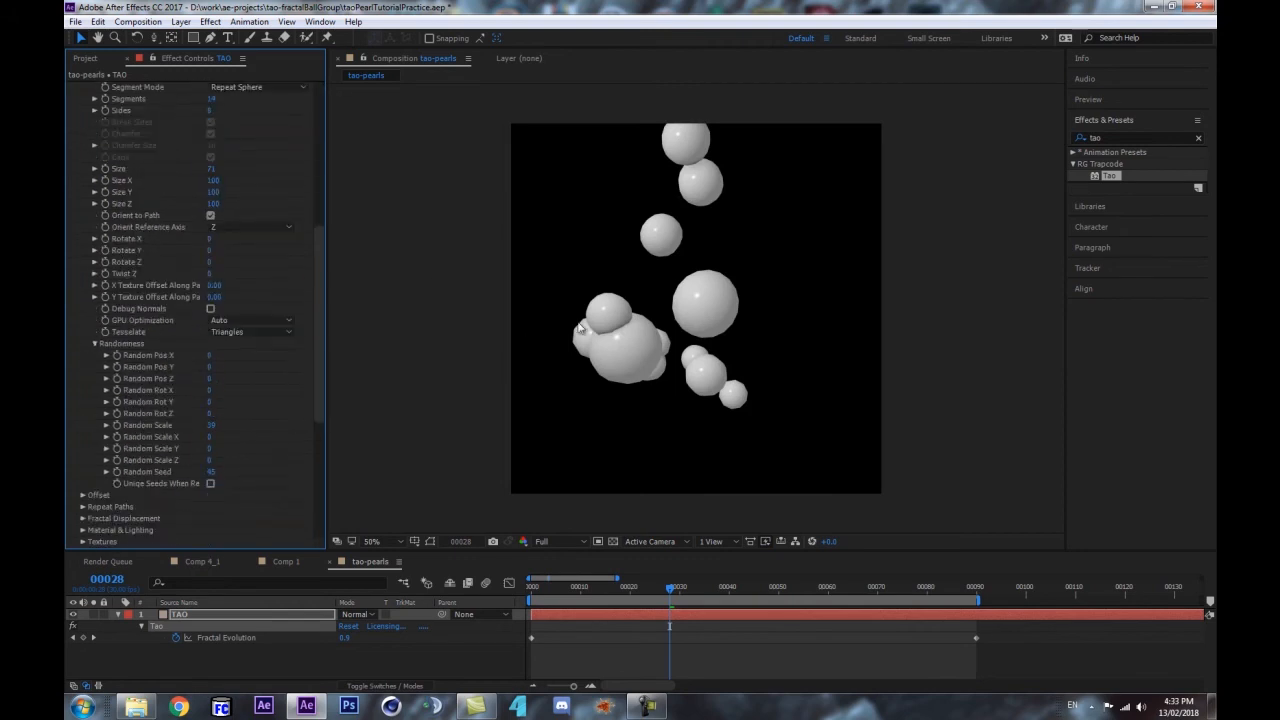
pyautogui.moveTo(212, 474); pyautogui.dragTo(494, 243)
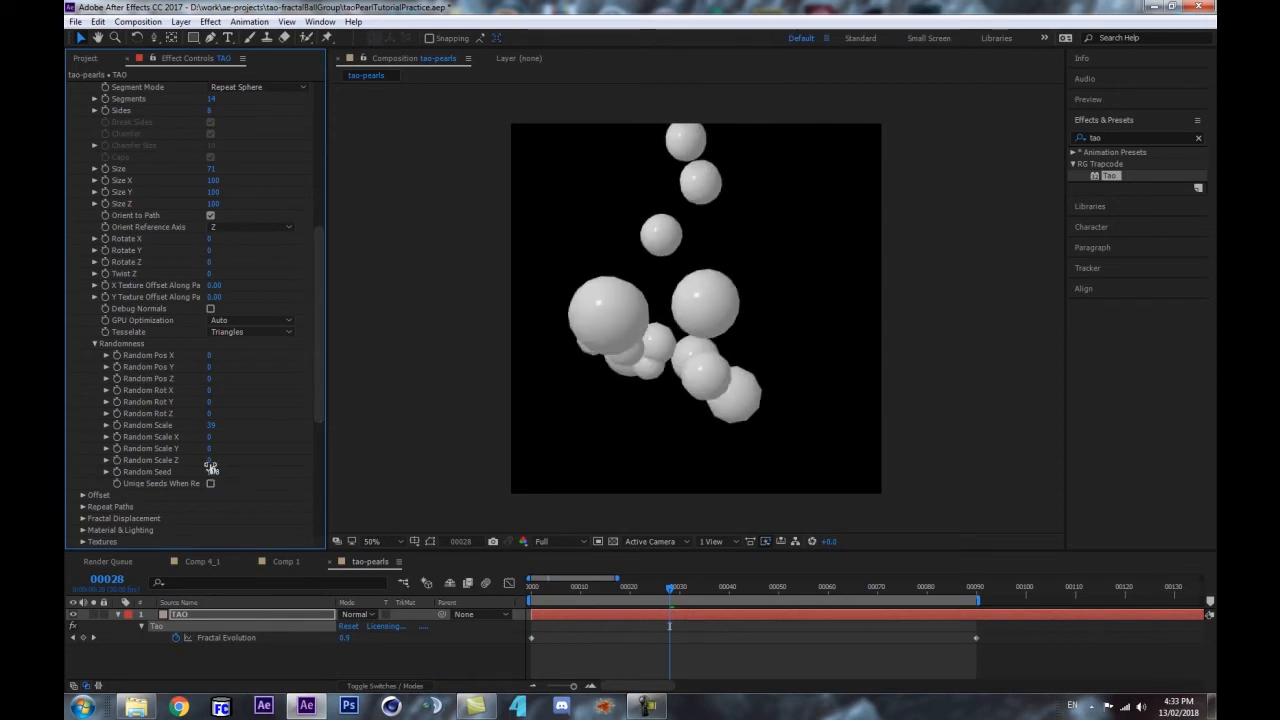
pyautogui.moveTo(216, 475); pyautogui.dragTo(235, 470)
pyautogui.click(349, 660)
pyautogui.press('space')
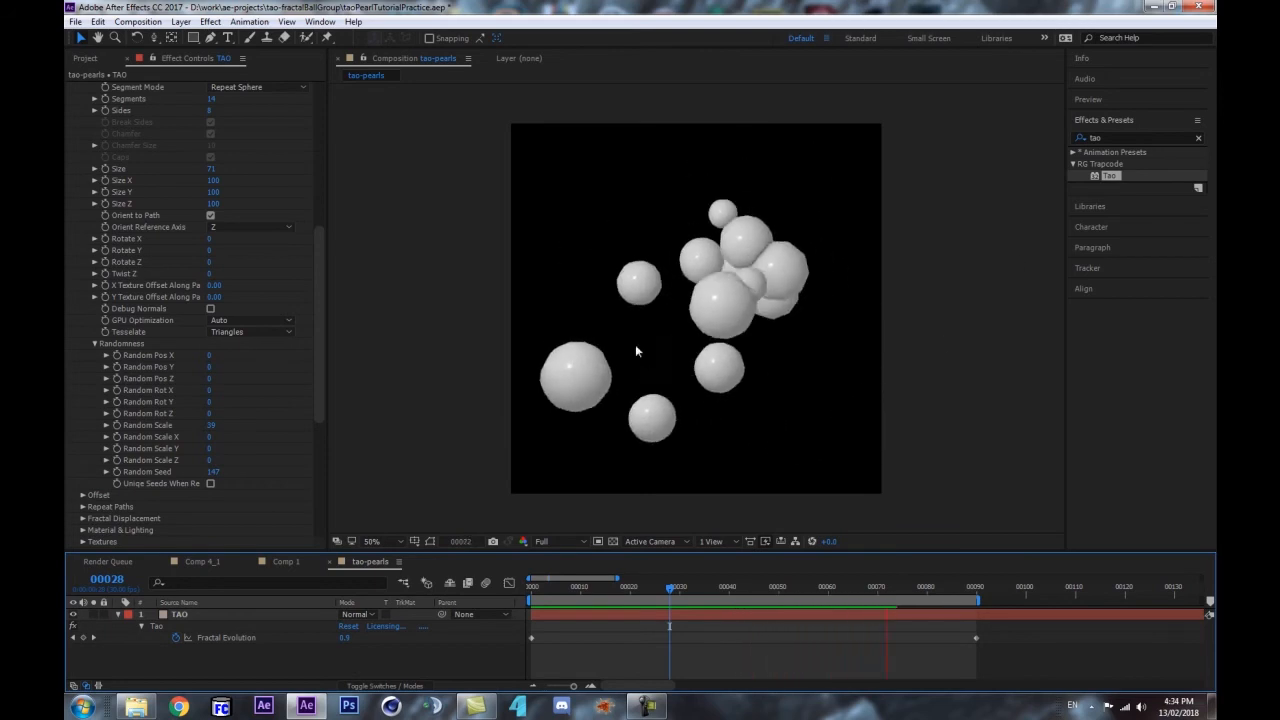
pyautogui.press('space')
# - Reduce the path generator Size to 54 at frame 25 and check the cluster at frame 41
pyautogui.moveTo(540, 594); pyautogui.dragTo(655, 635)
pyautogui.scroll(6, 190, 200)
pyautogui.moveTo(213, 170); pyautogui.dragTo(206, 171)
pyautogui.scroll(-6, 232, 393)
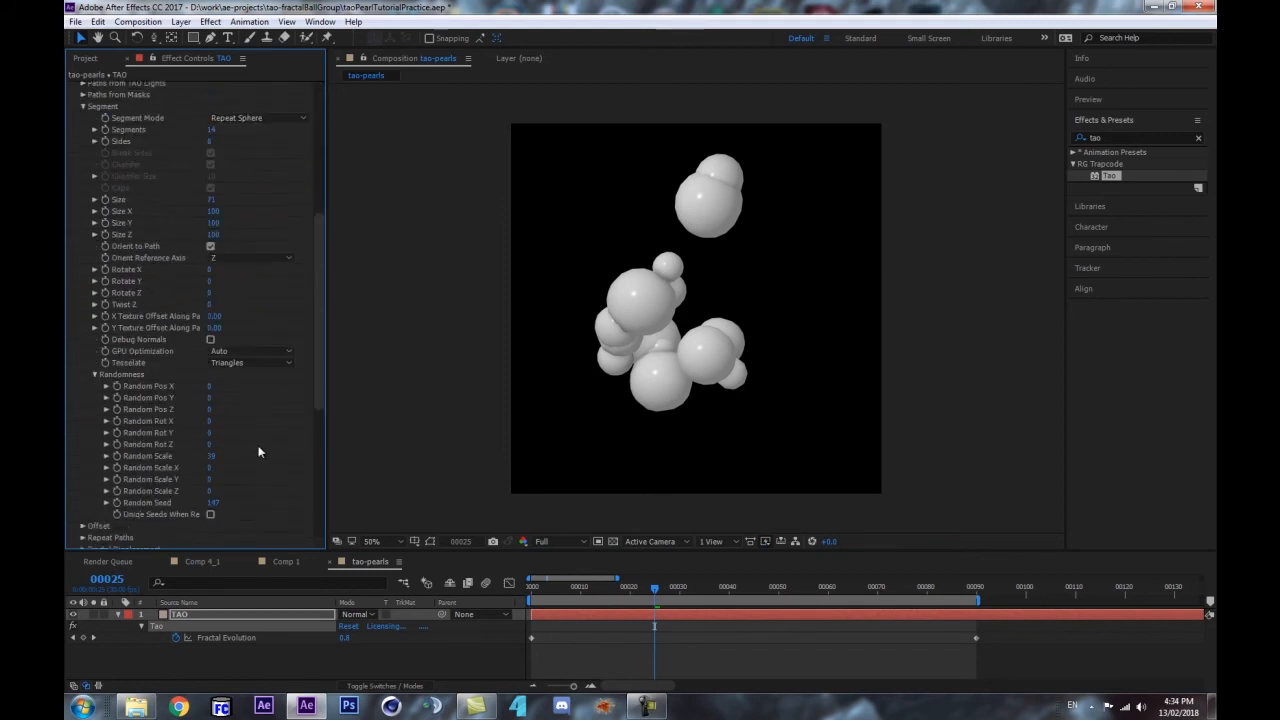
pyautogui.moveTo(538, 588); pyautogui.dragTo(734, 587)
pyautogui.scroll(6, 150, 300)
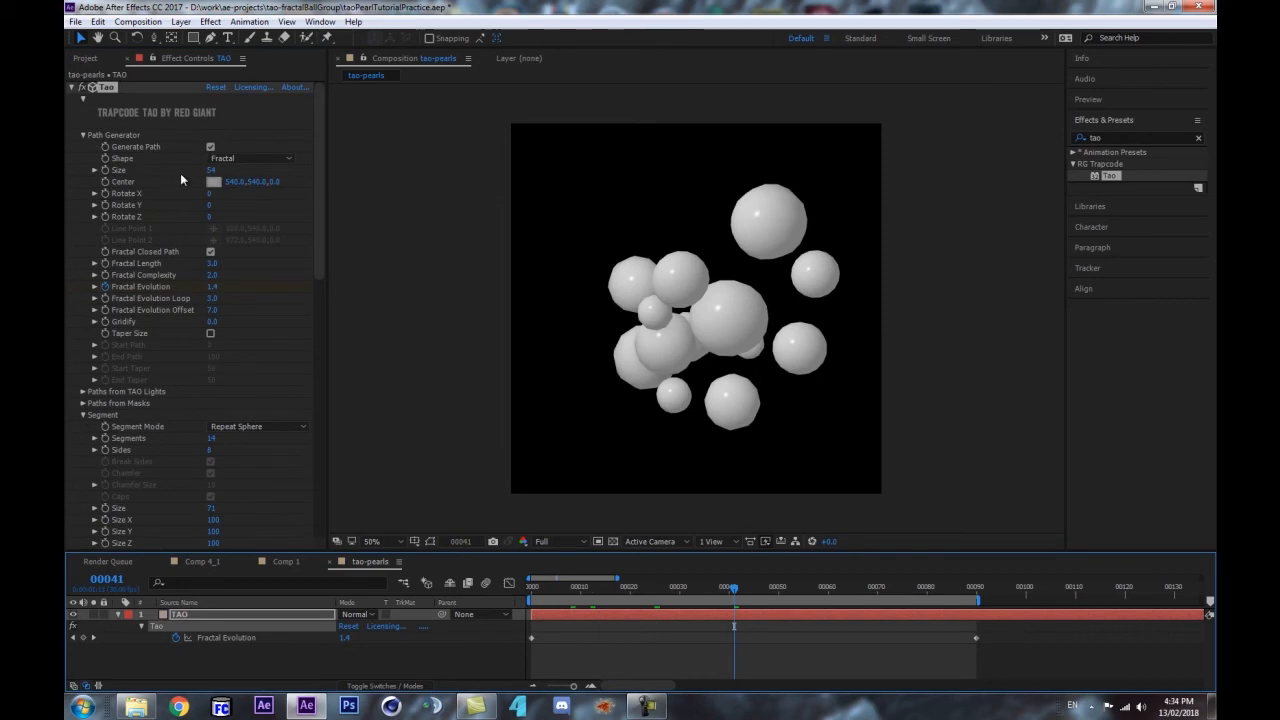
# - Expand the First Repeater settings under Repeat Paths and set R1 Repetitions to 1
pyautogui.scroll(-3, 205, 483)
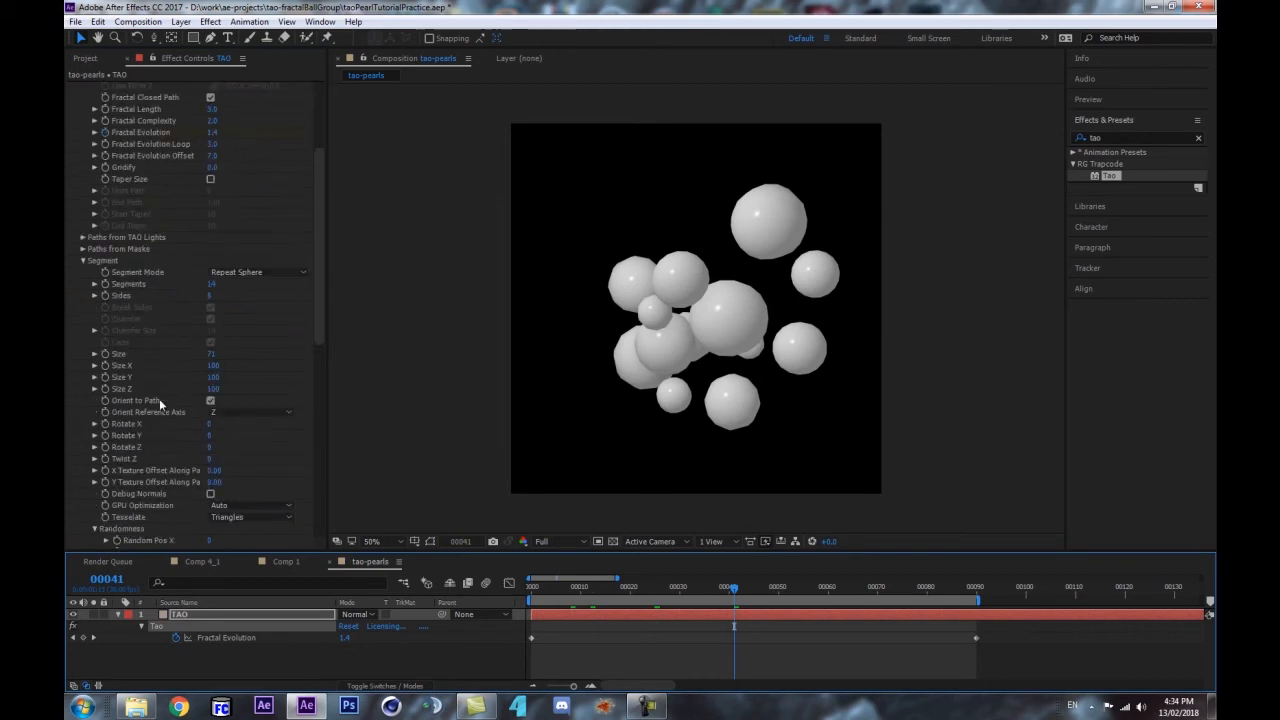
pyautogui.scroll(-7, 151, 404)
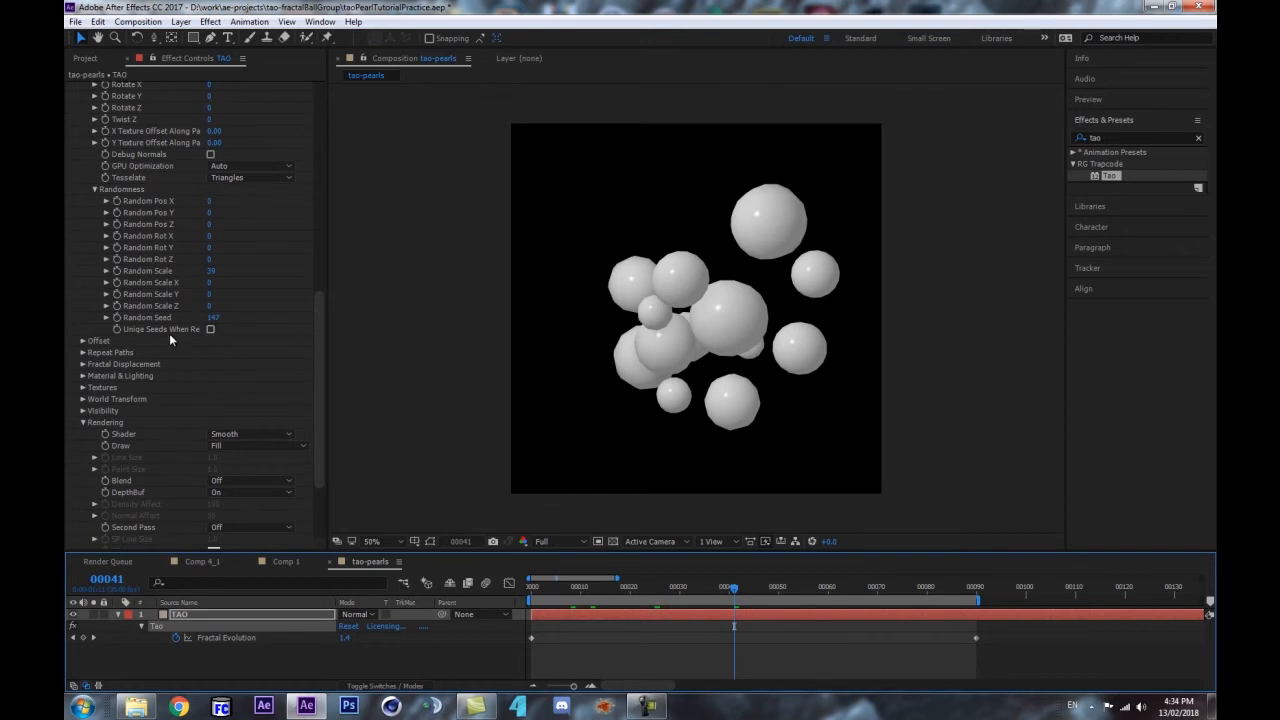
pyautogui.click(84, 352)
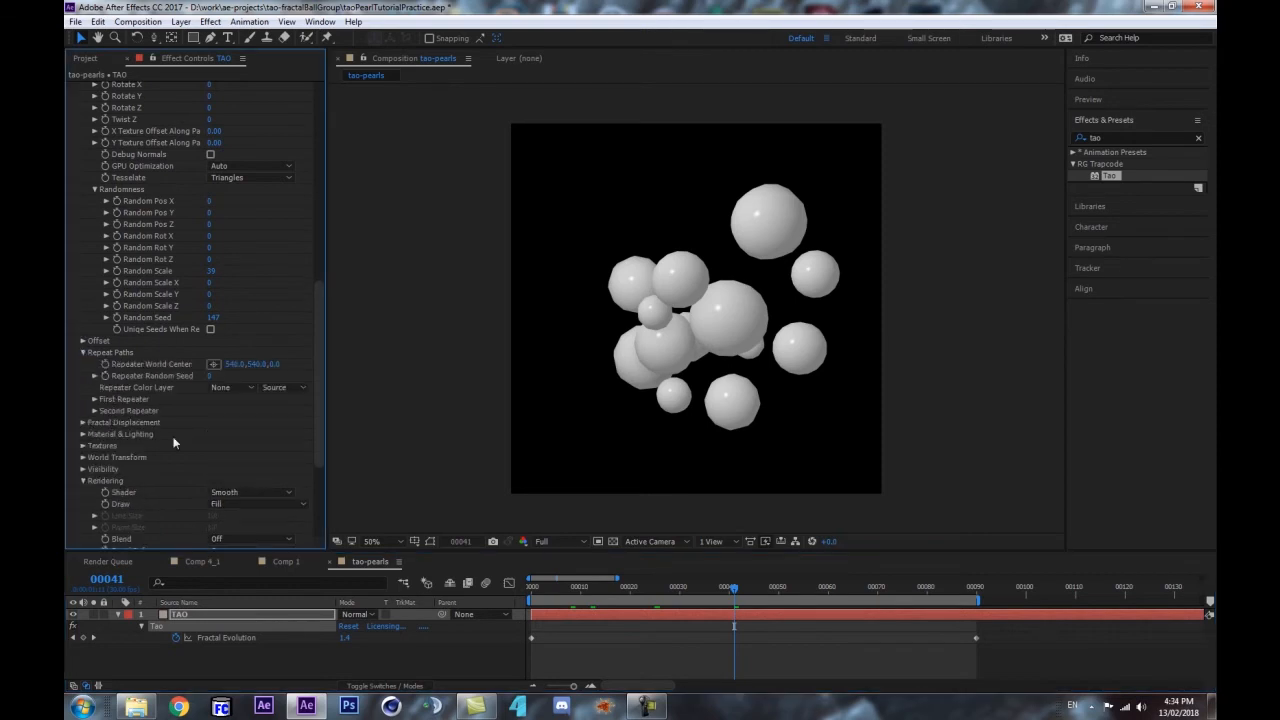
pyautogui.click(95, 399)
pyautogui.scroll(3, 209, 266)
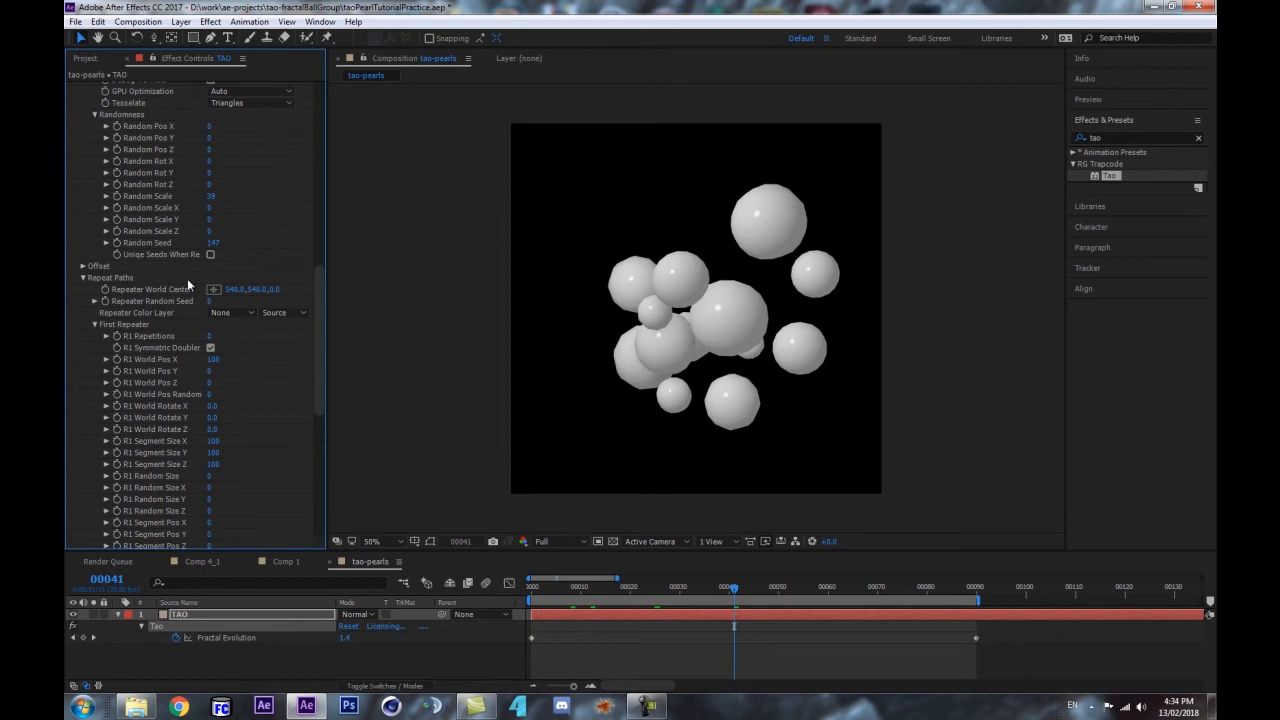
pyautogui.click(209, 337)
pyautogui.write('1')
pyautogui.press('Return')
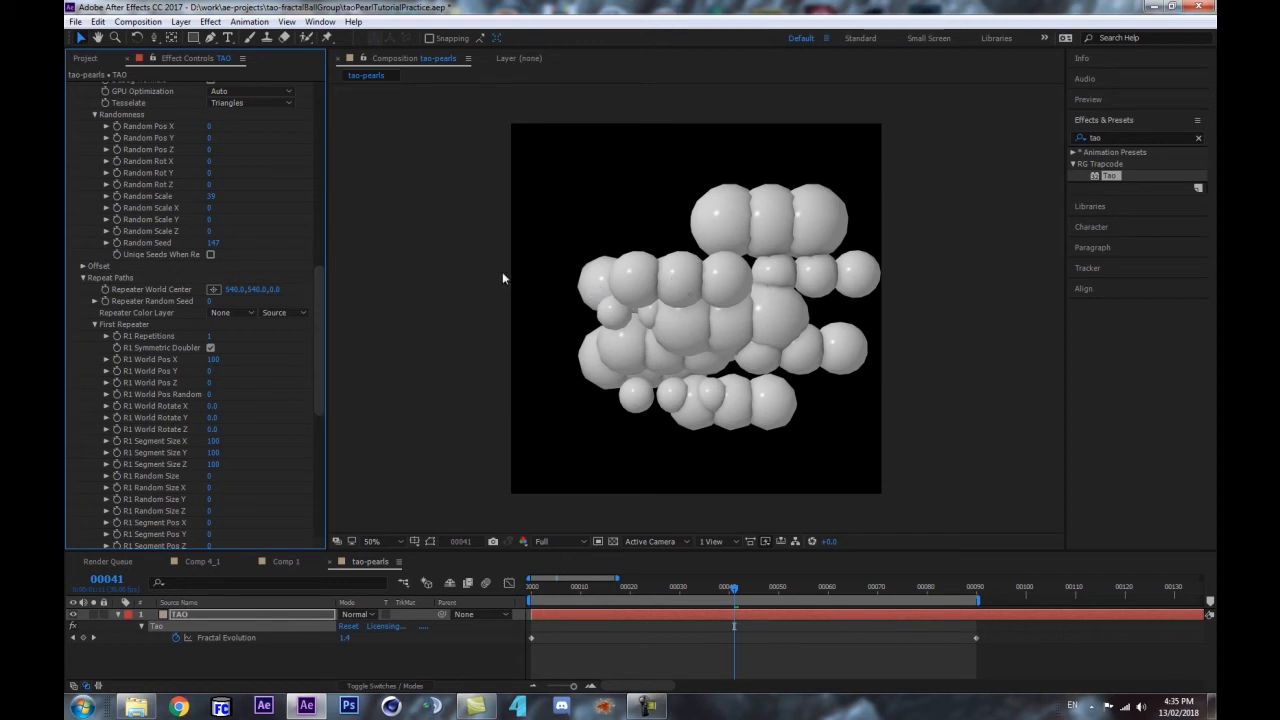
# - Turn off R1 Symmetric Doubler and shift the repeated cluster sideways with R1 World Pos X at -70 and at 156
pyautogui.click(212, 347)
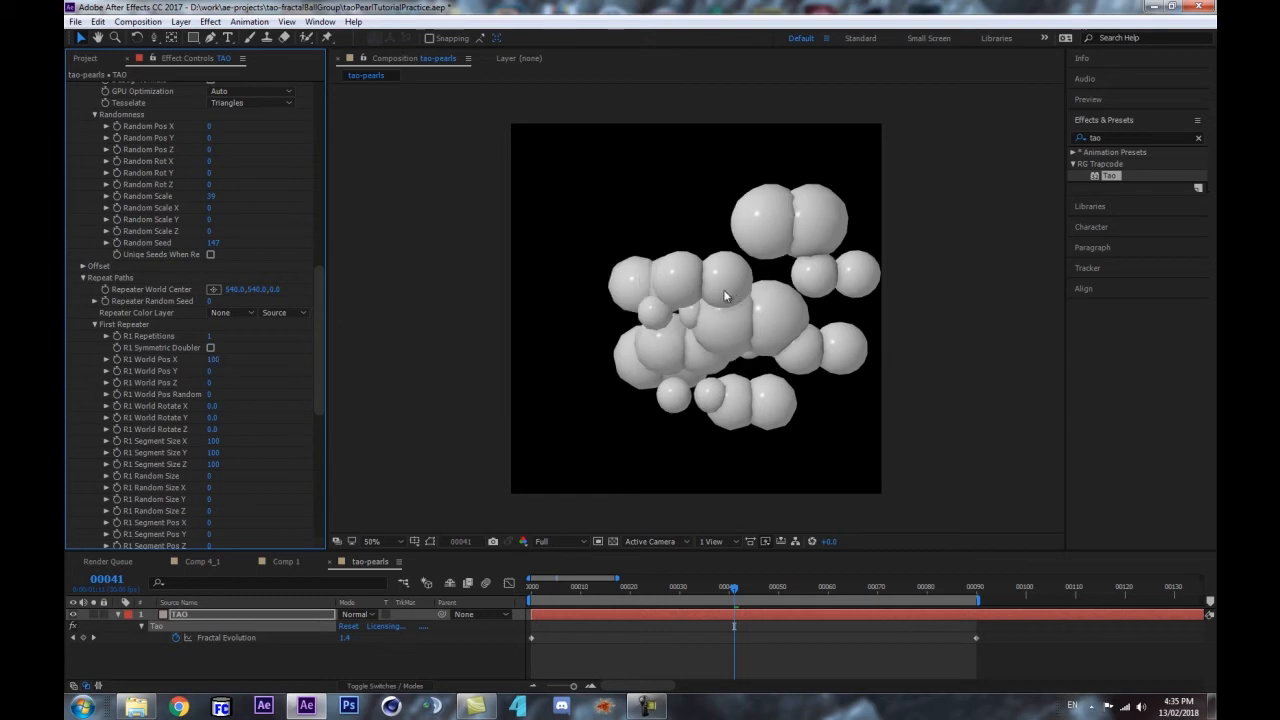
pyautogui.moveTo(214, 361); pyautogui.dragTo(103, 374)
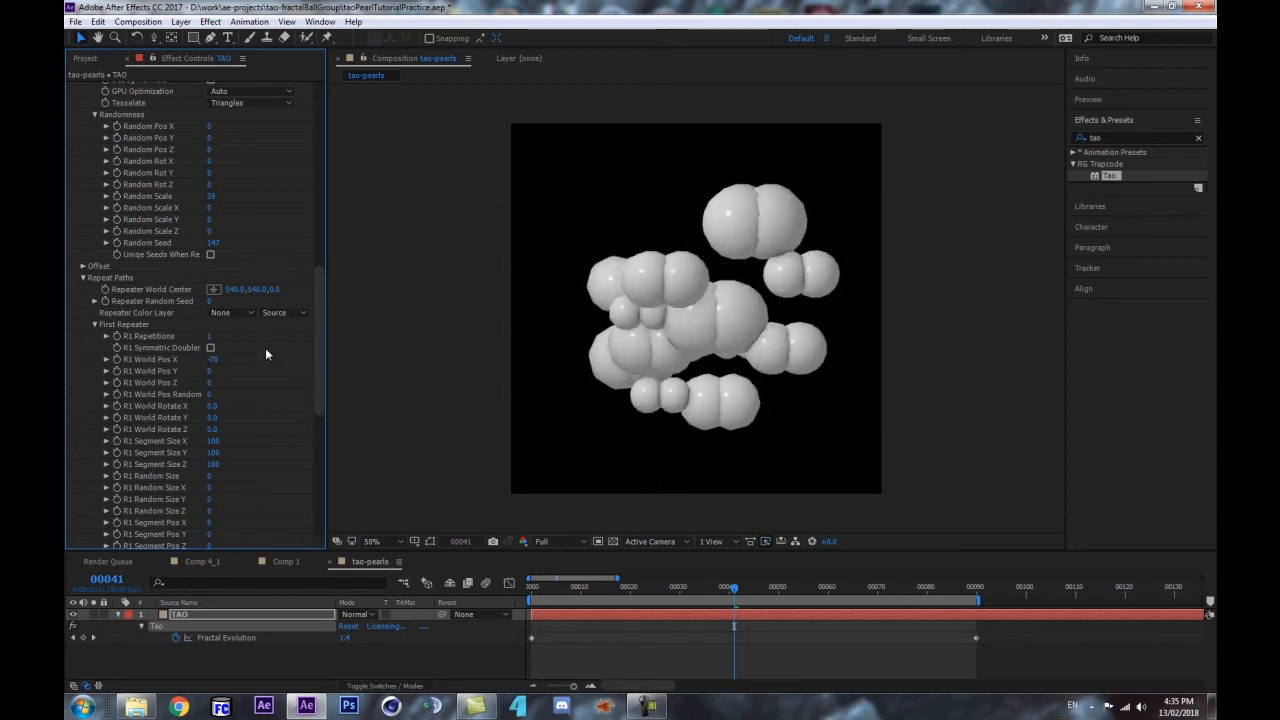
pyautogui.moveTo(209, 363); pyautogui.dragTo(340, 354)
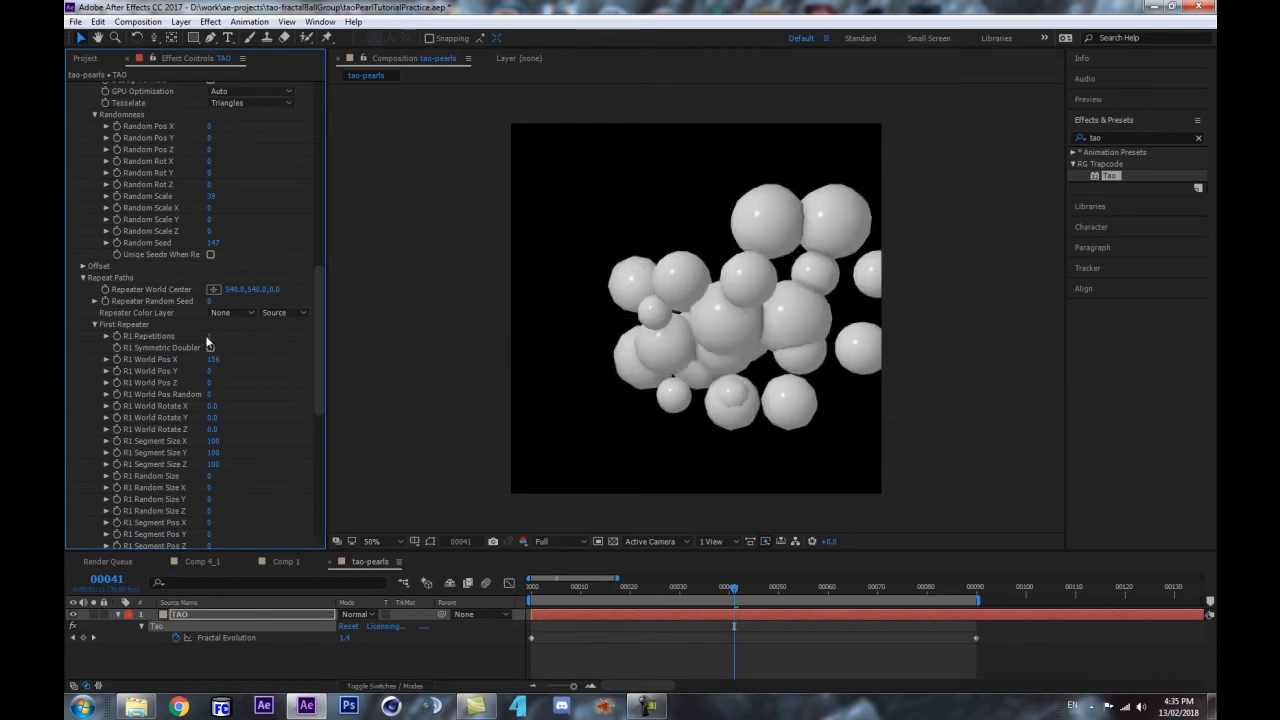
# - Try R1 Repetitions at 2, return it to 1, and set R1 World Pos X to 0
pyautogui.moveTo(207, 337)
pyautogui.mouseDown()
pyautogui.moveTo(225, 358)
pyautogui.moveTo(265, 346)
pyautogui.moveTo(176, 358)
pyautogui.moveTo(197, 357)
pyautogui.mouseUp()
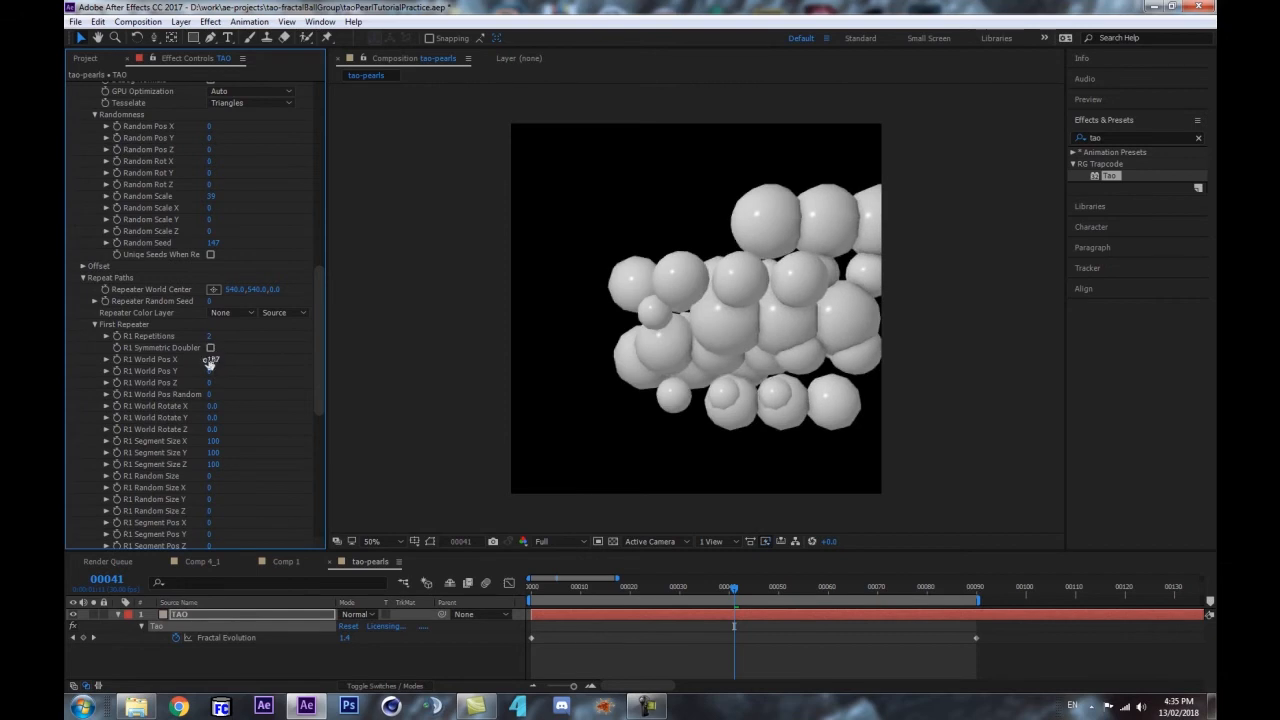
pyautogui.click(209, 336)
pyautogui.write('1')
pyautogui.click(209, 359)
pyautogui.write('0')
pyautogui.press('Return')
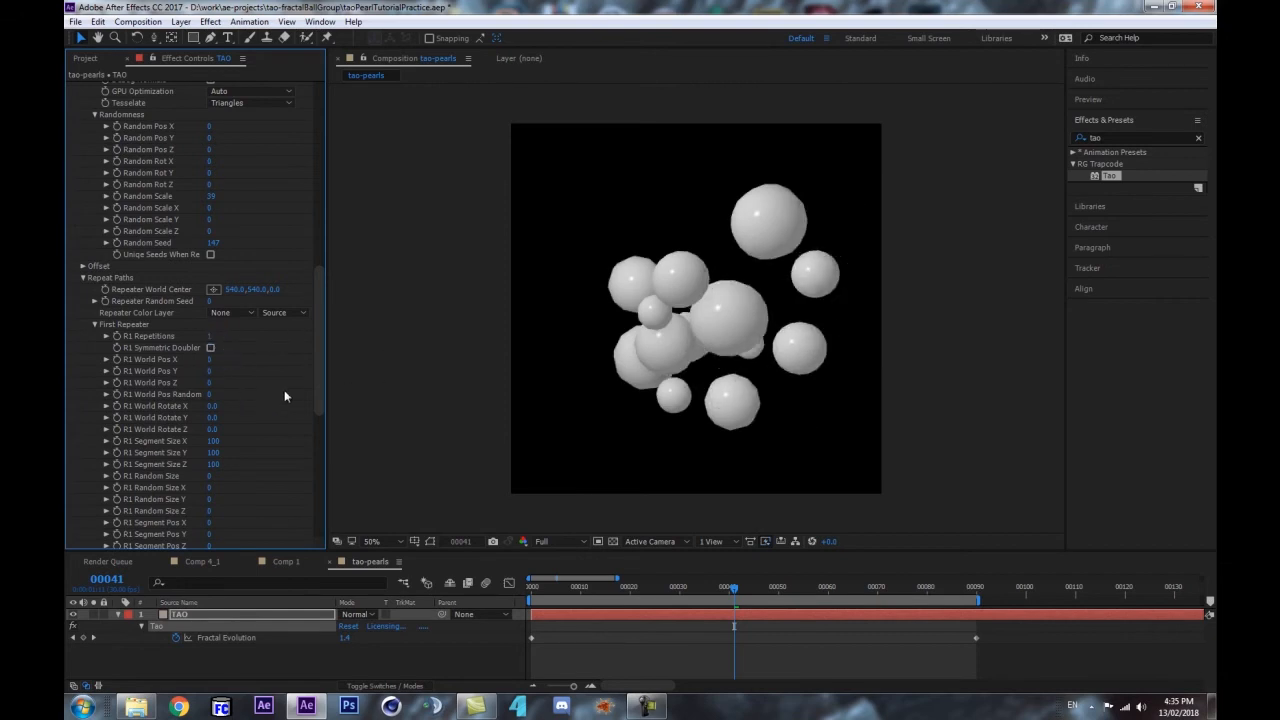
# - Try rotating the repeated cluster with R1 World Rotate X at 122 and R1 World Rotate Y at -28, and check it at frame 54
pyautogui.scroll(-1, 223, 424)
pyautogui.moveTo(221, 378); pyautogui.dragTo(286, 367)
pyautogui.moveTo(211, 387); pyautogui.dragTo(199, 397)
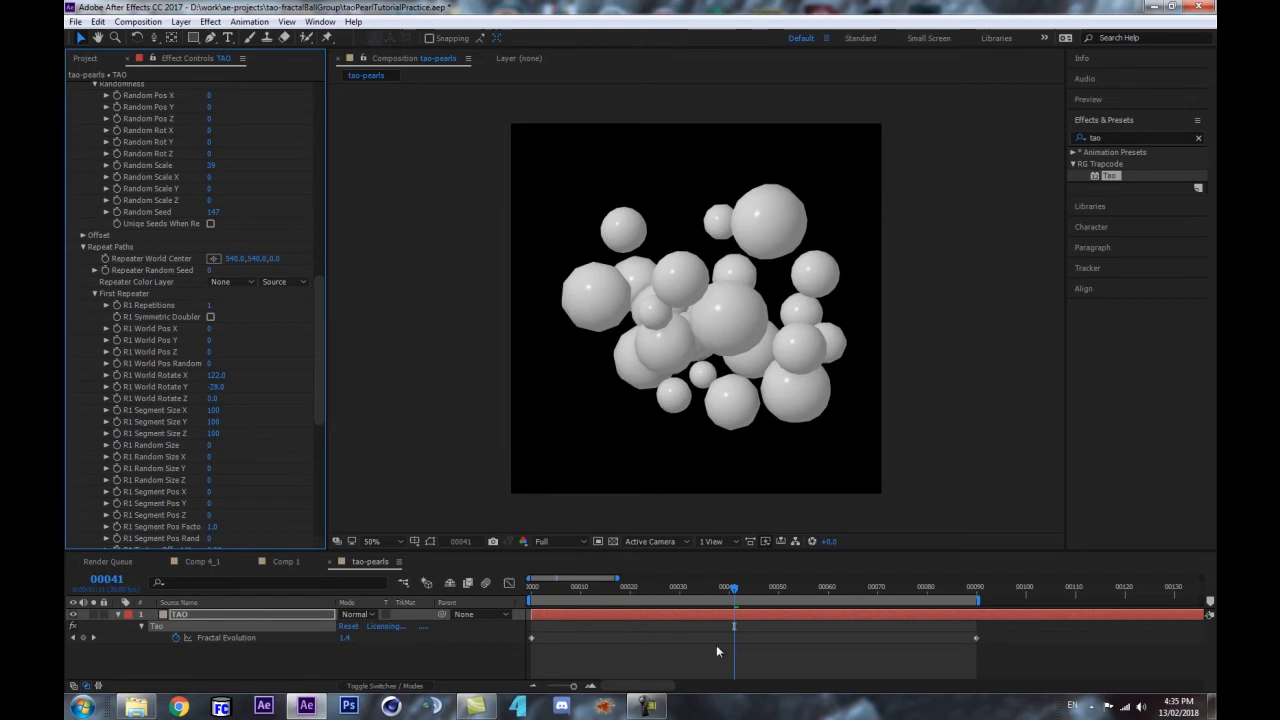
pyautogui.moveTo(735, 590); pyautogui.dragTo(800, 566)
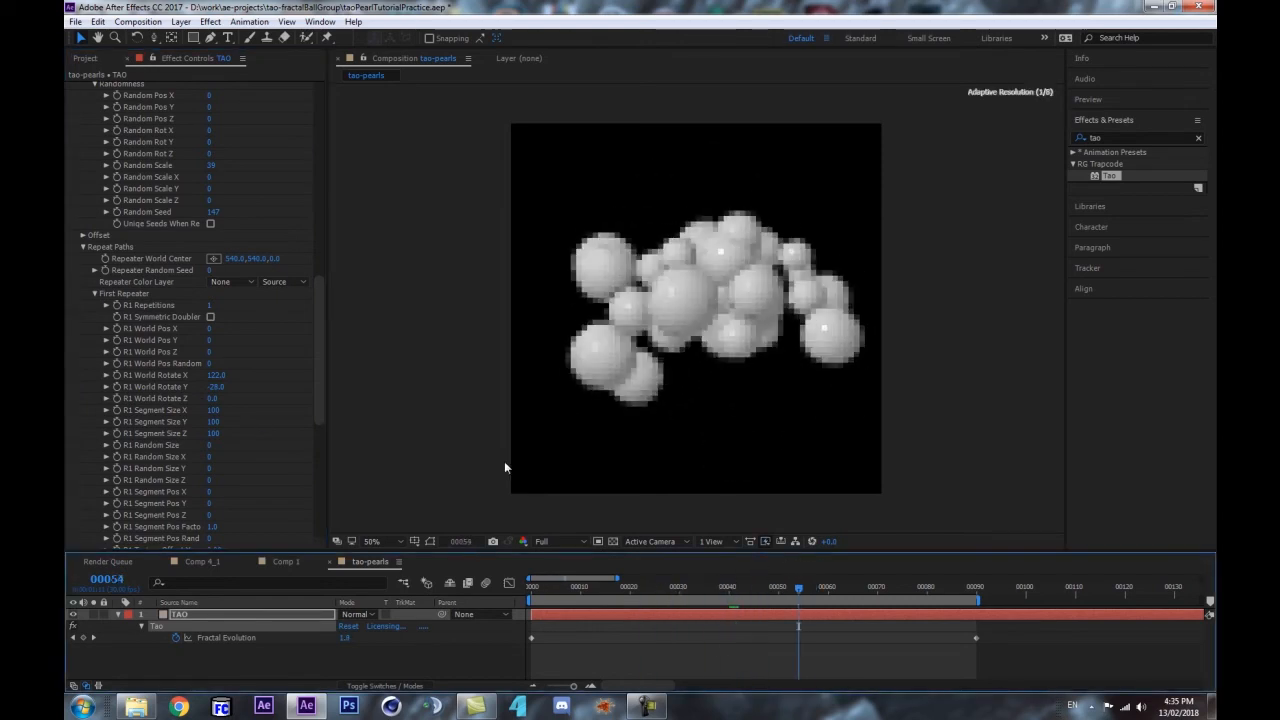
# - Set R1 World Rotate X and Y to 9 and move the repeated cluster away with R1 World Pos X at 825
pyautogui.click(217, 387)
pyautogui.write('9')
pyautogui.press('Return')
pyautogui.click(217, 376)
pyautogui.write('9')
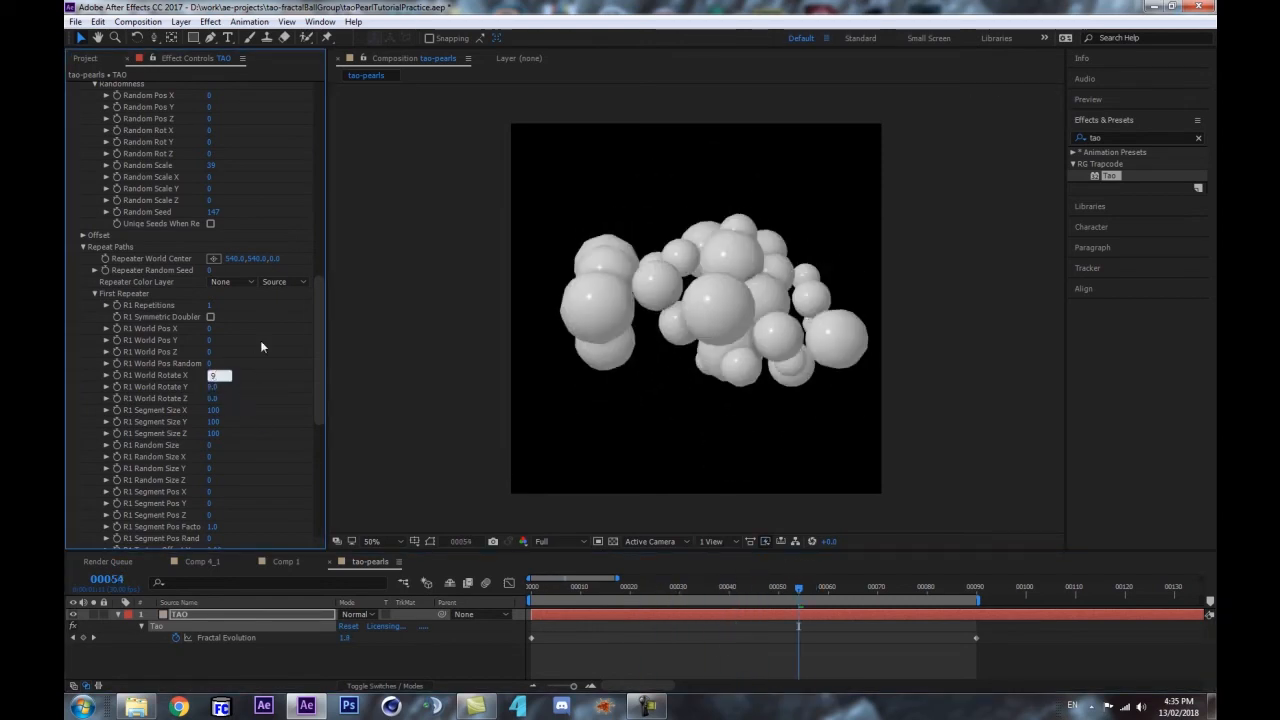
pyautogui.press('Return')
pyautogui.moveTo(208, 332); pyautogui.dragTo(286, 292)
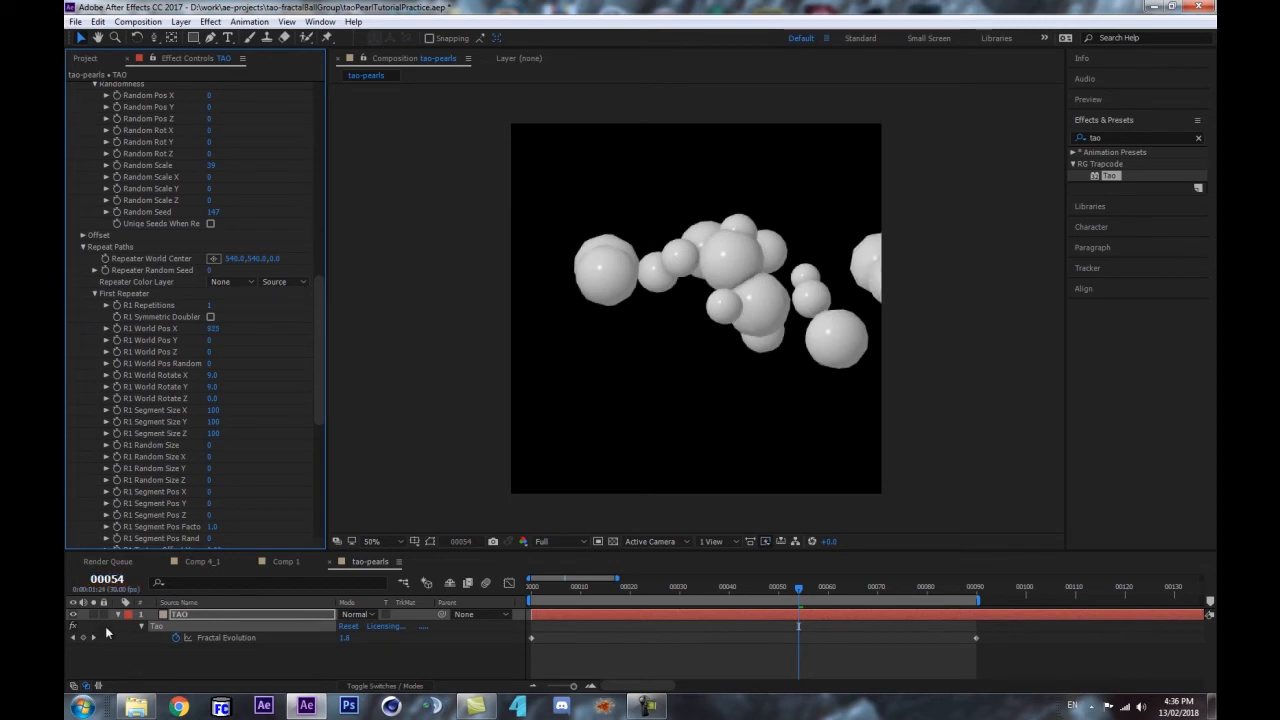
# - Add a two-node camera with the 50mm preset, then pull it back and reposition it to frame both sphere clusters
pyautogui.hotkey('ctrl', 'alt', 'shift', 'c')
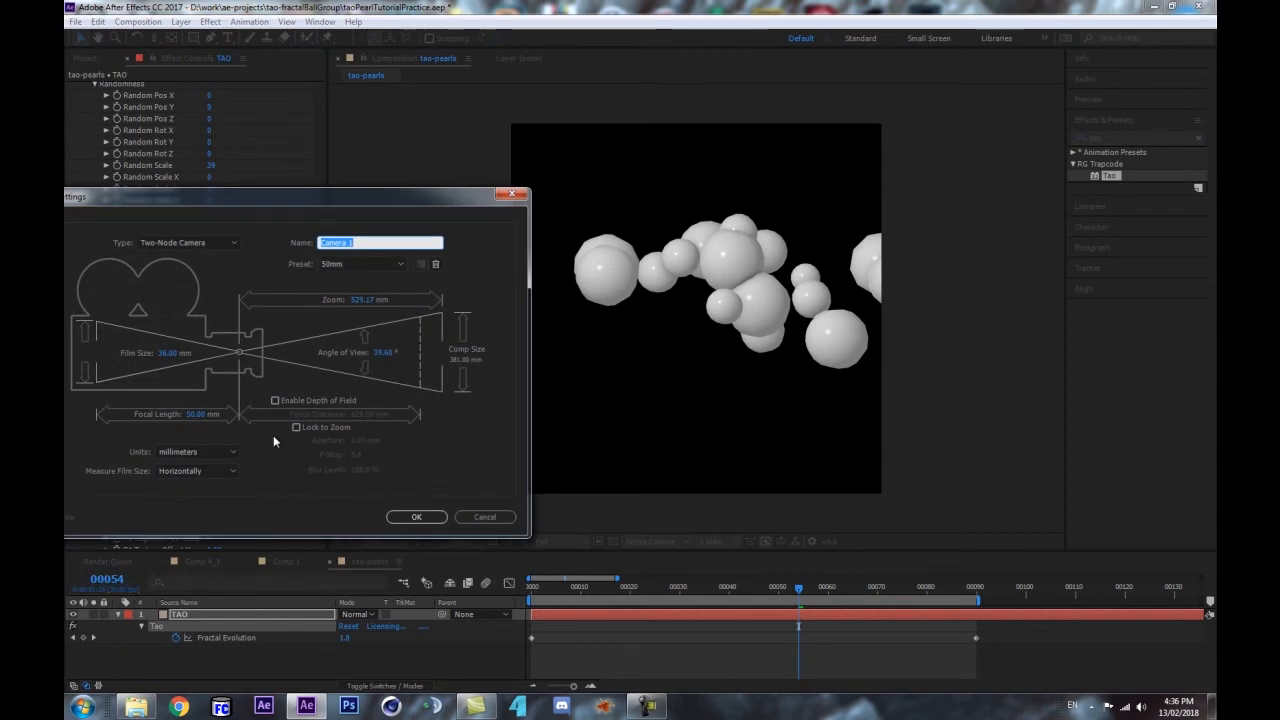
pyautogui.click(417, 517)
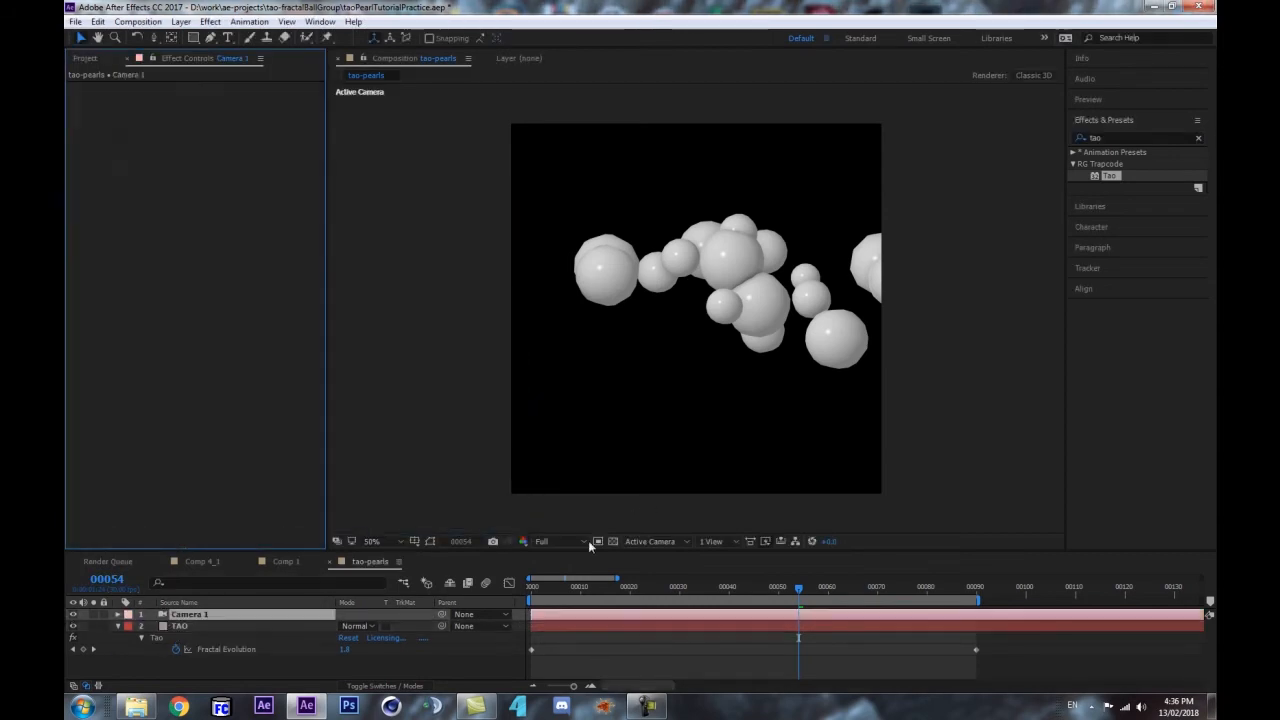
pyautogui.press('c')
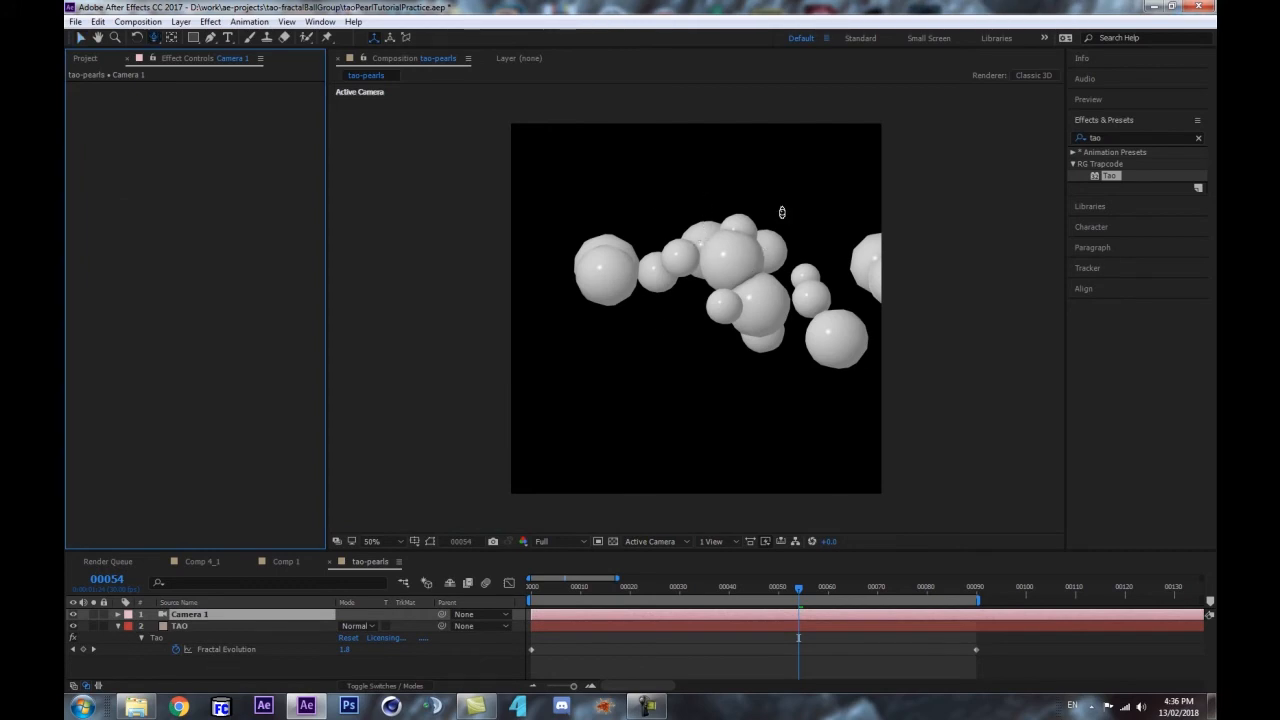
pyautogui.moveTo(721, 217); pyautogui.dragTo(683, 439)
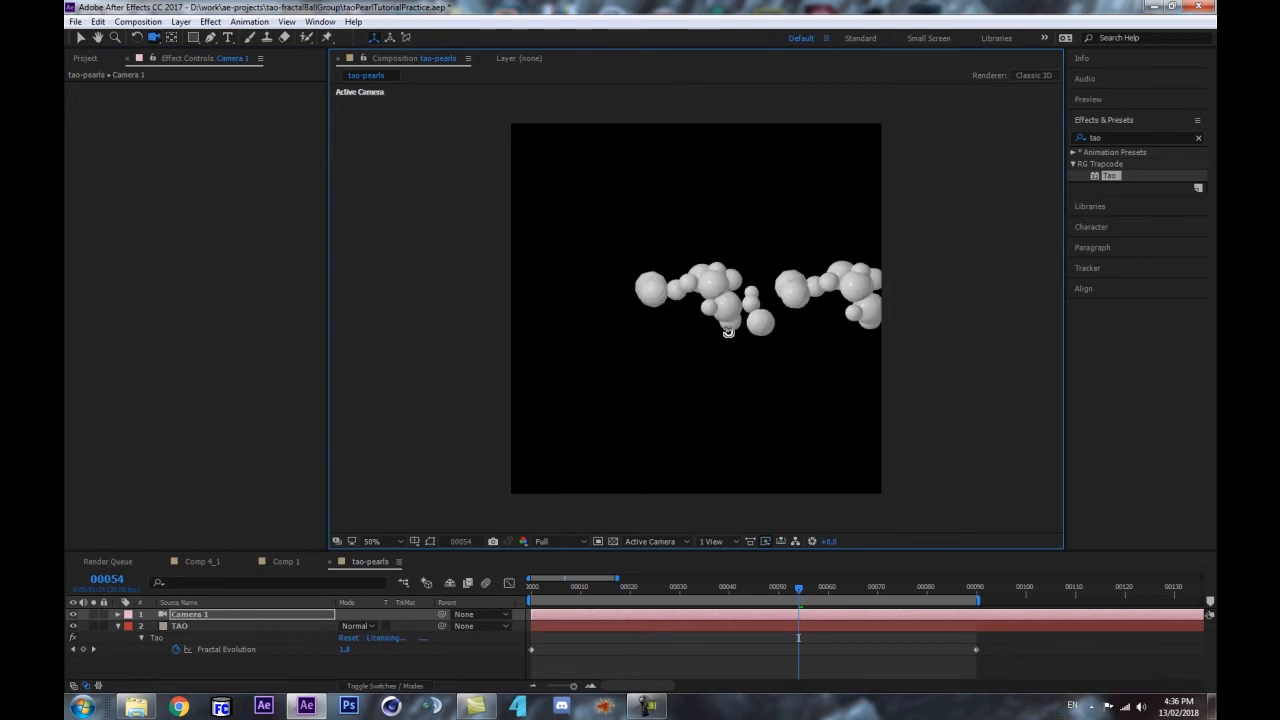
pyautogui.moveTo(760, 316); pyautogui.dragTo(698, 324)
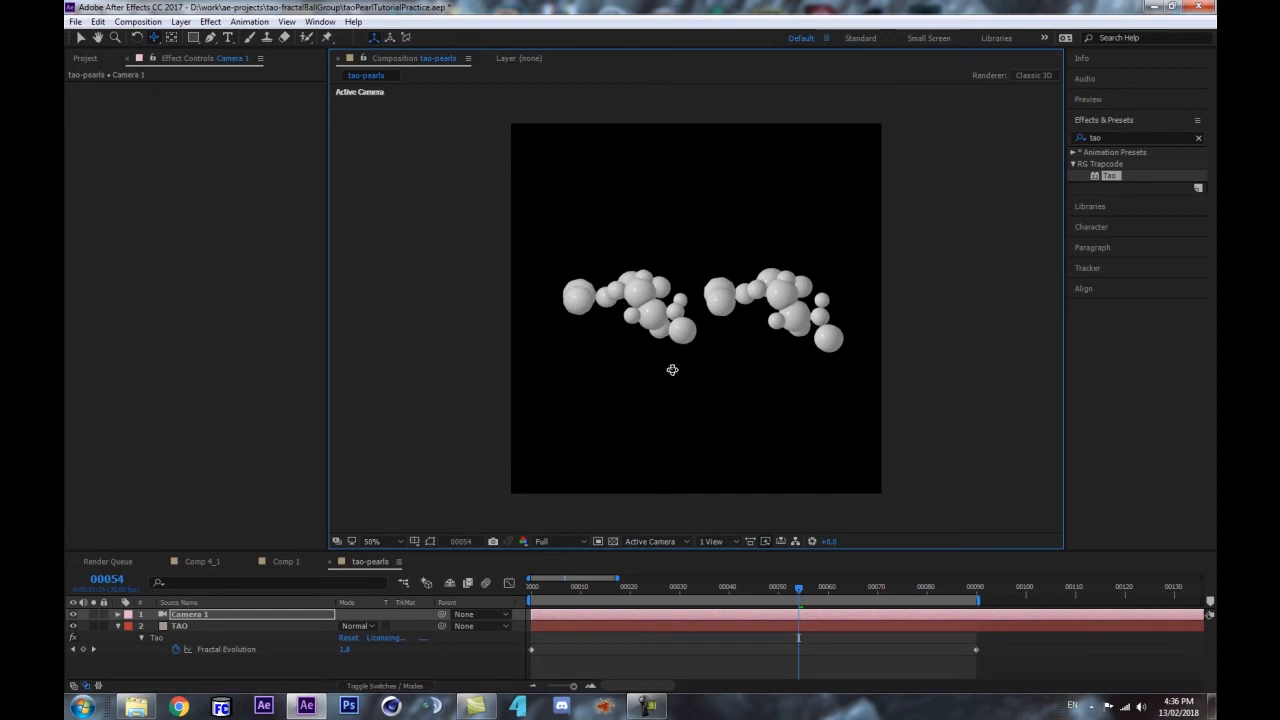
# - Select the TAO layer, preview the animation of both clusters side by side, and go to frame 58
pyautogui.click(178, 627)
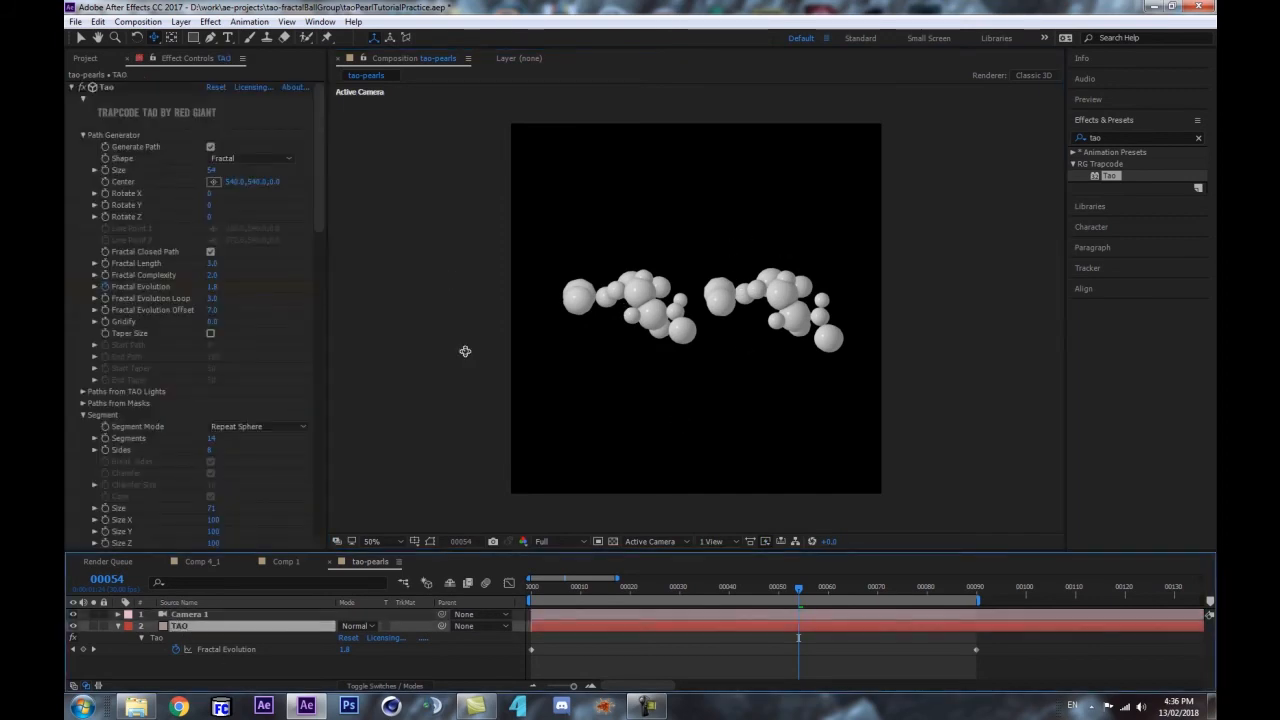
pyautogui.press('space')
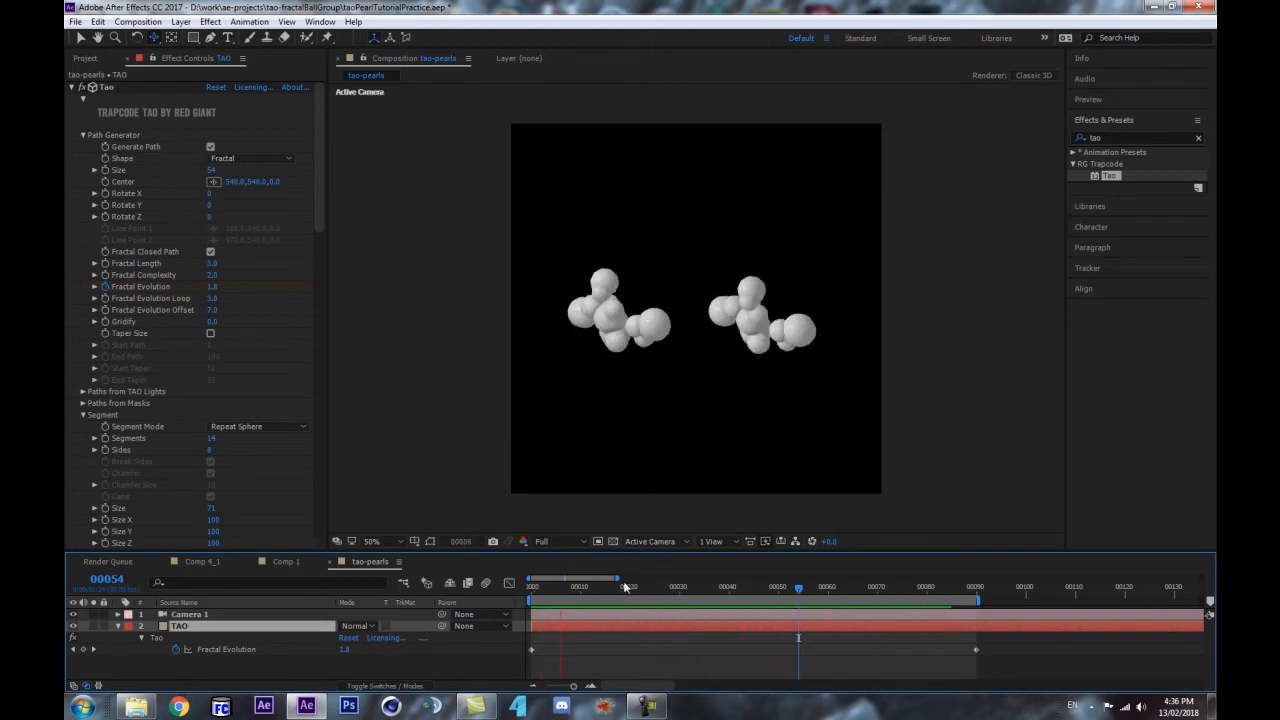
pyautogui.click(818, 596)
# - Enable unique random seeds for the repeated paths and compare the two clusters up to frame 44
pyautogui.scroll(-5, 104, 352)
pyautogui.scroll(-5, 104, 357)
pyautogui.scroll(-10, 108, 391)
pyautogui.scroll(-3, 115, 456)
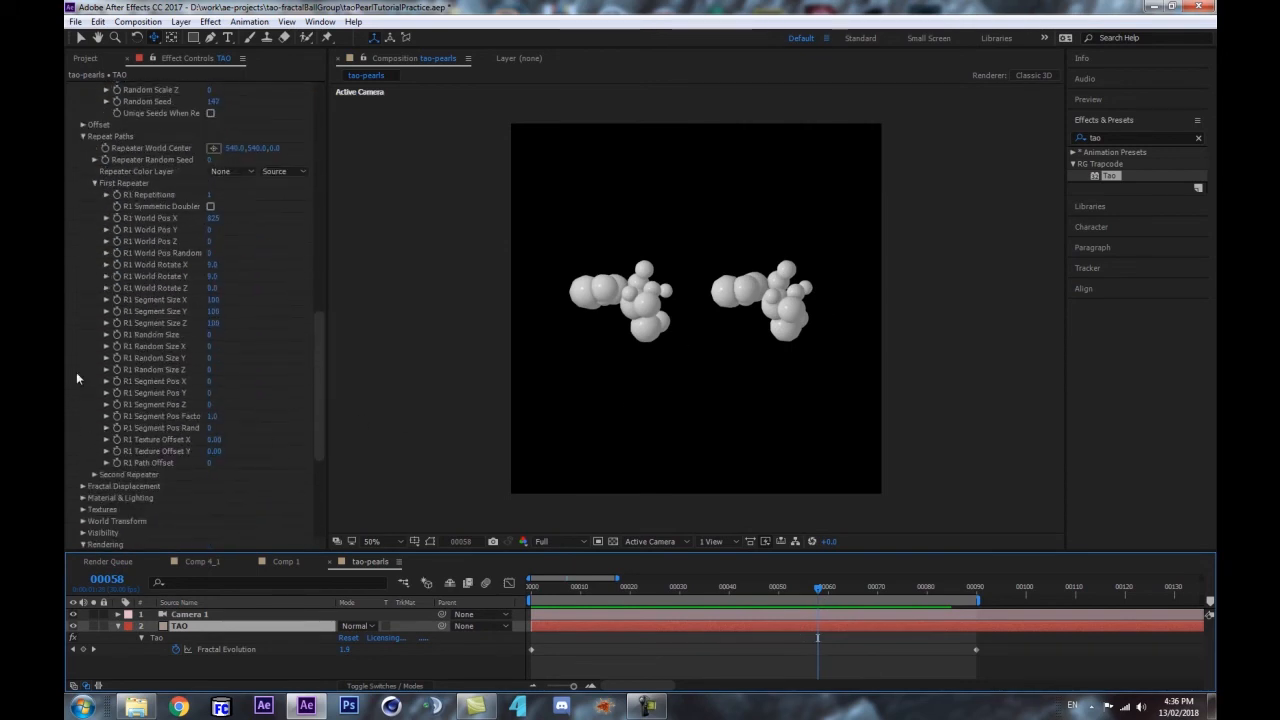
pyautogui.scroll(5, 150, 250)
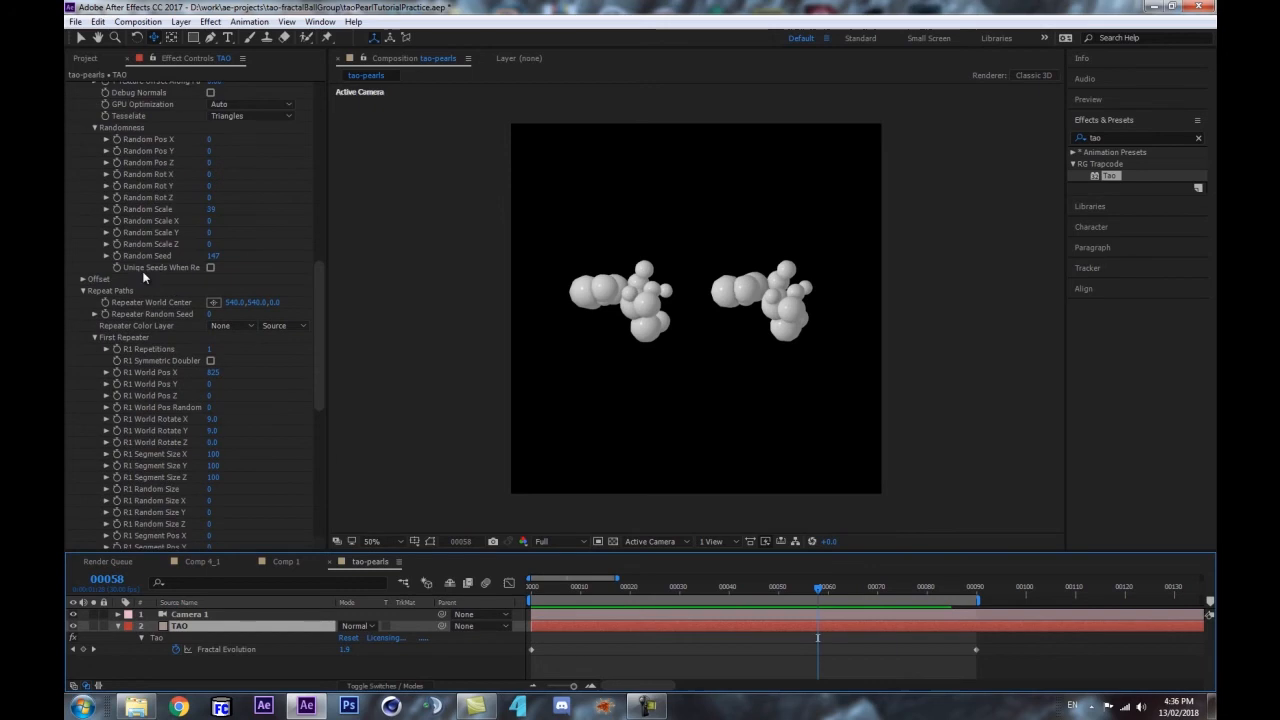
pyautogui.click(210, 268)
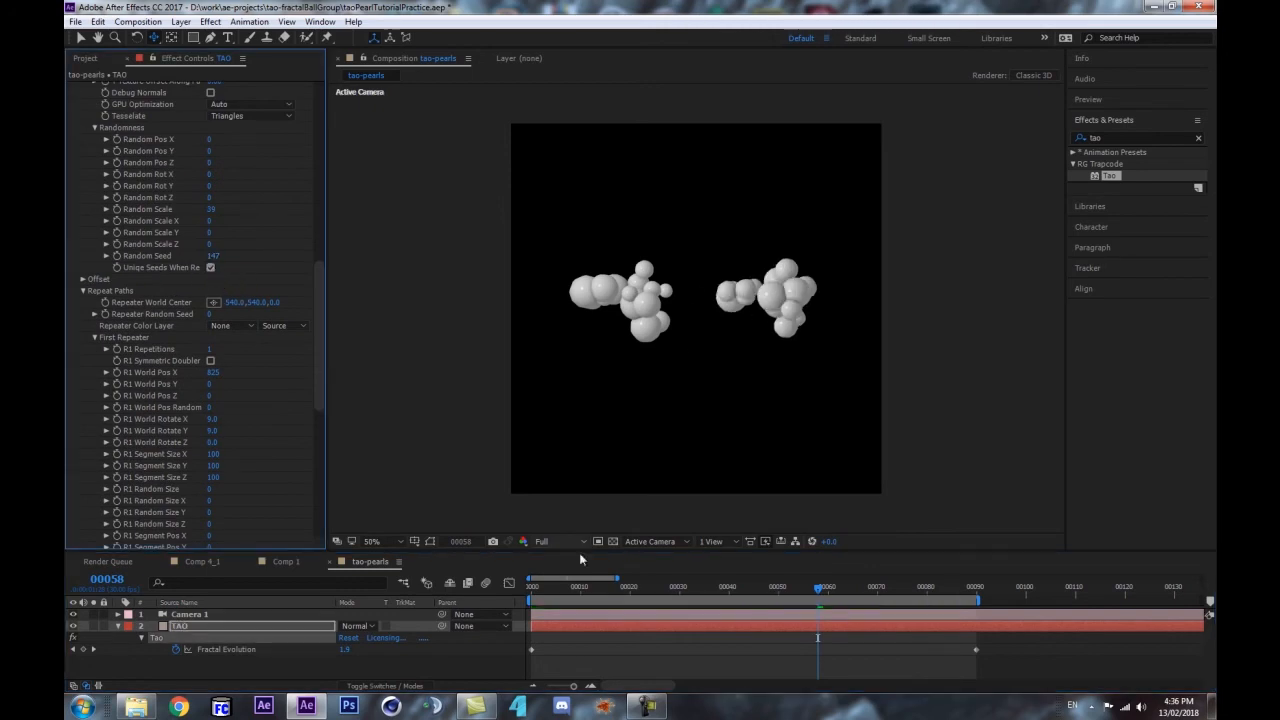
pyautogui.moveTo(600, 586); pyautogui.dragTo(748, 575)
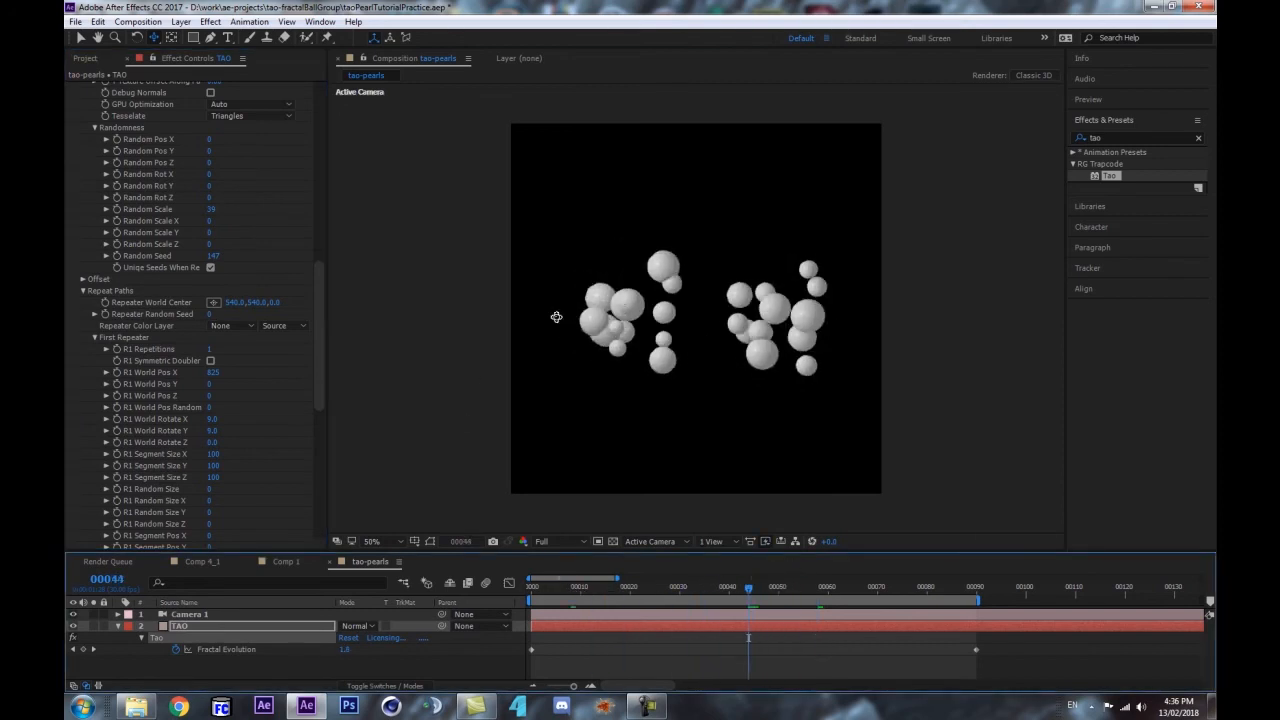
# - Reset R1 World Rotate X and Y of the First Repeater to 0
pyautogui.scroll(-1, 184, 405)
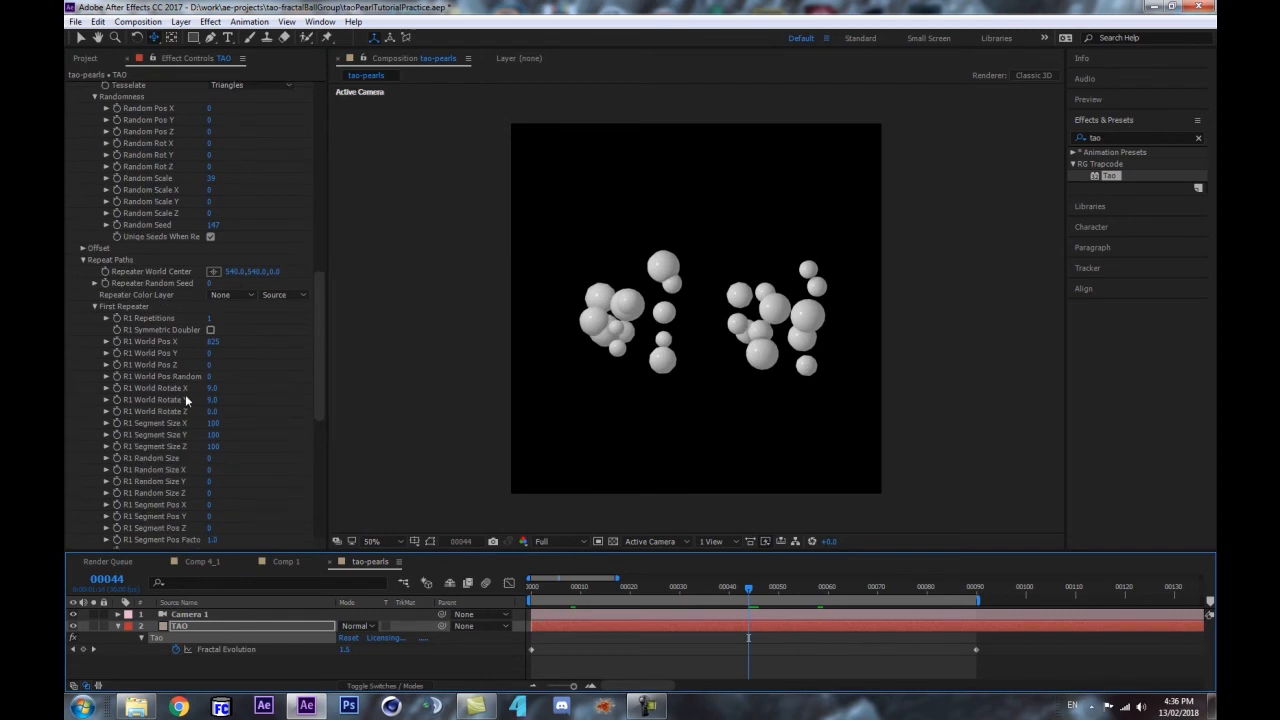
pyautogui.scroll(1, 158, 150)
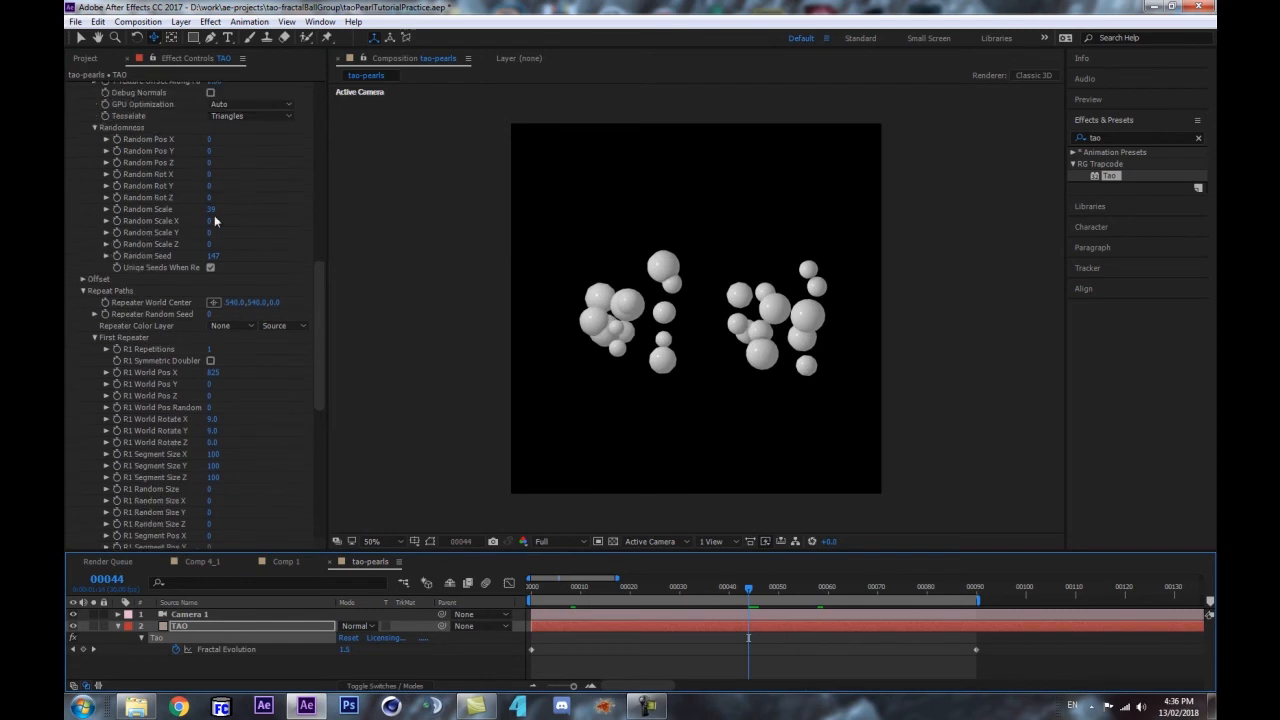
pyautogui.click(212, 420)
pyautogui.write('0')
pyautogui.press('Return')
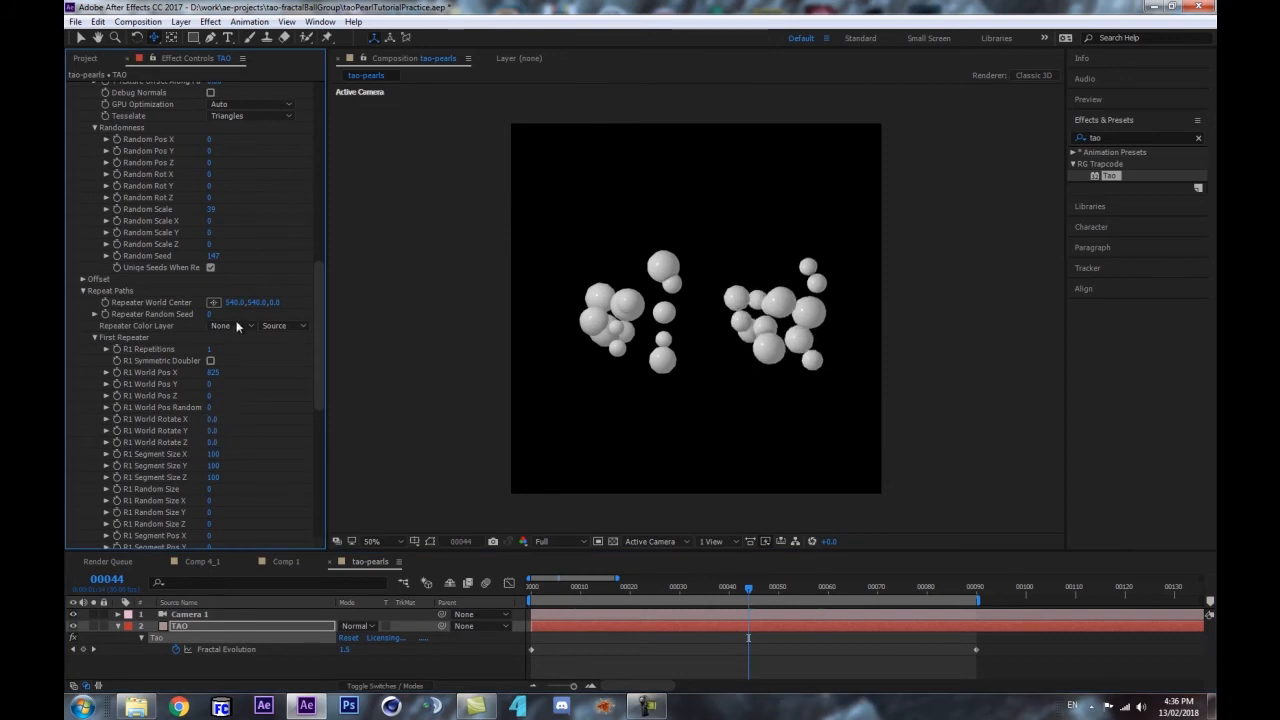
# - Try a Random Seed of 0 and undo it, then disable unique seeds for repeats and compare the clusters at frame 49
pyautogui.click(212, 258)
pyautogui.write('0')
pyautogui.press('Return')
pyautogui.hotkey('ctrl', 'z')
pyautogui.click(211, 269)
pyautogui.moveTo(688, 584); pyautogui.dragTo(773, 614)
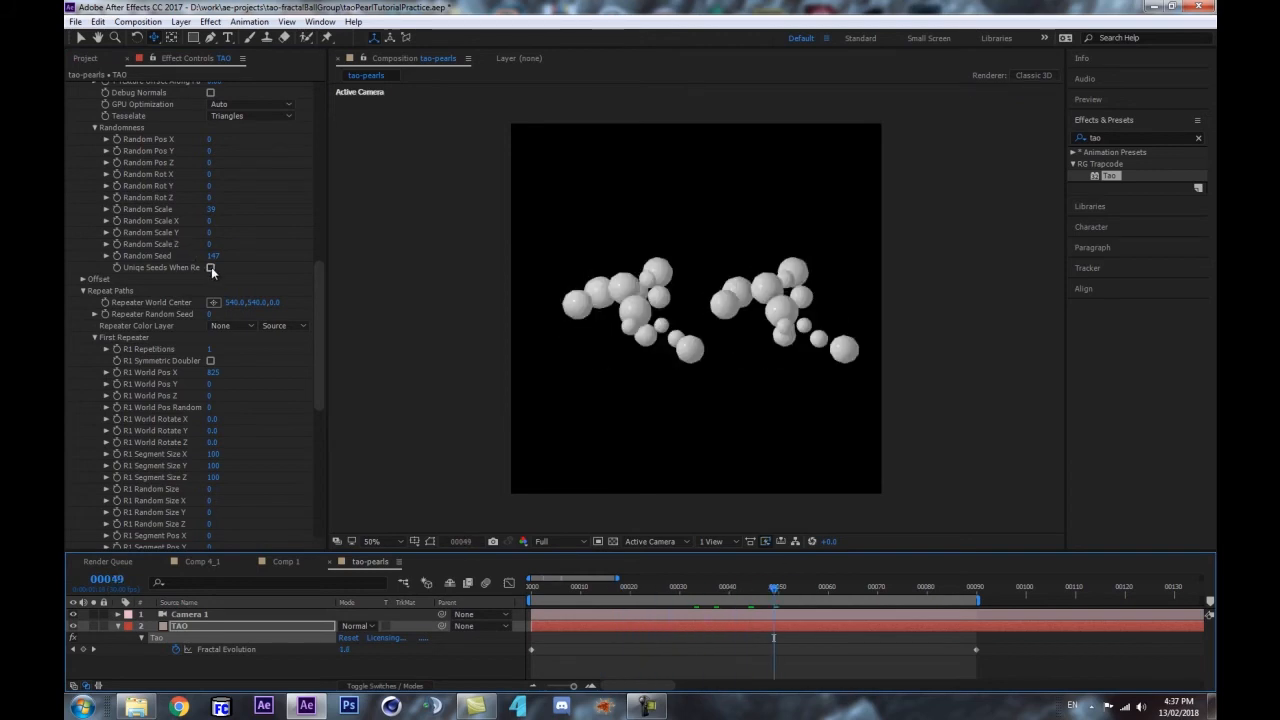
# - Enable unique seeds for repeats, and set the First Repeater's world rotation to X 33, Y 79, Z -21 with R1 World Pos X 0
pyautogui.click(211, 267)
pyautogui.moveTo(212, 418); pyautogui.dragTo(190, 450)
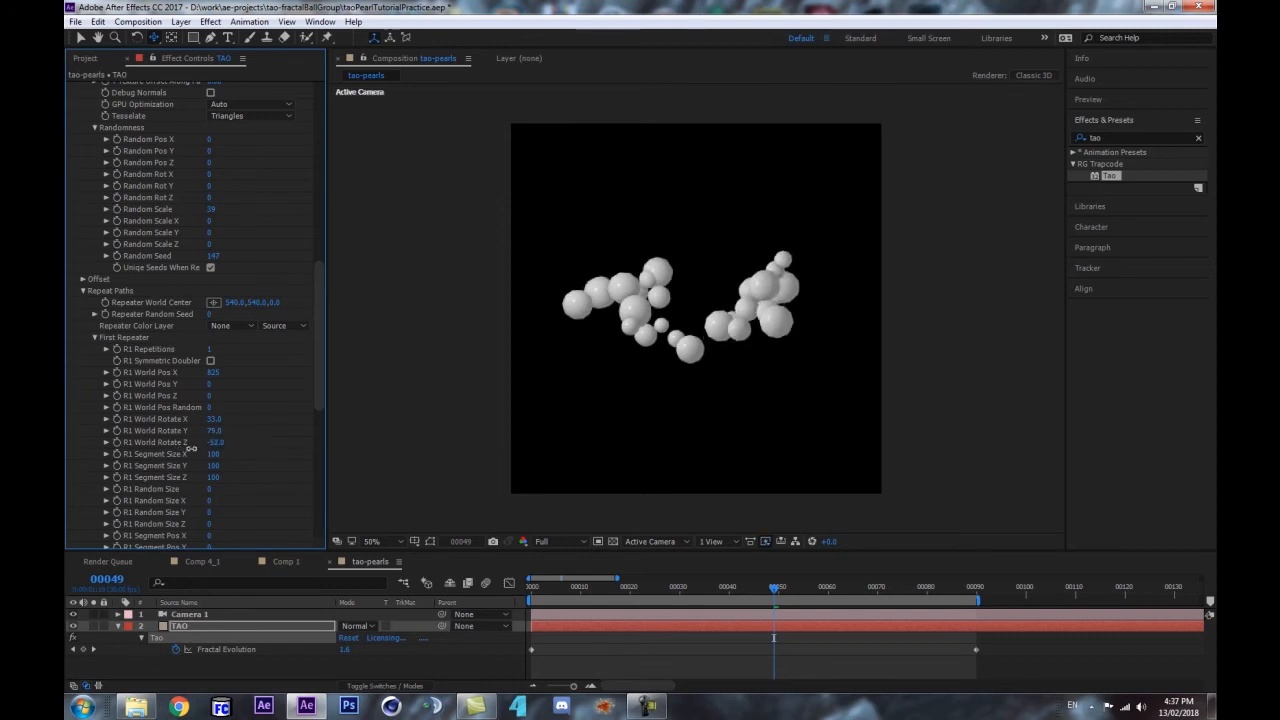
pyautogui.click(207, 372)
pyautogui.write('0')
pyautogui.press('Return')
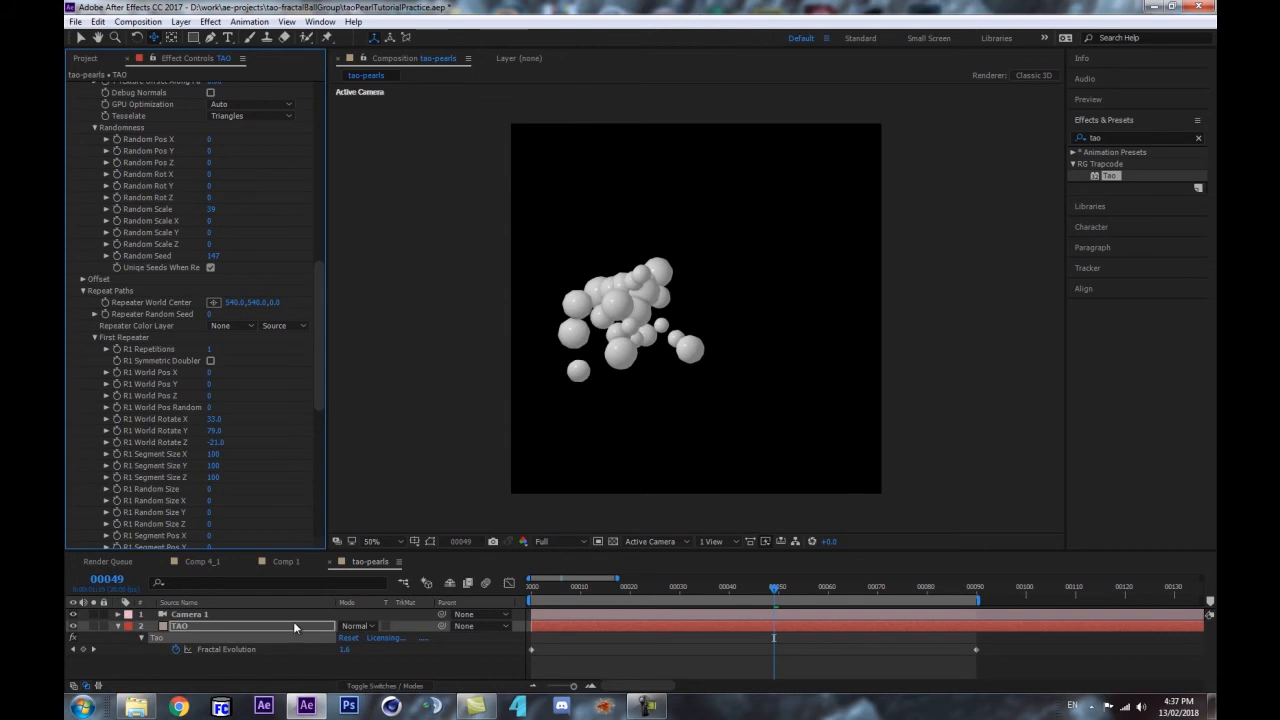
# - Delete the Camera 1 layer, preview the combined cluster's animation, and go to frame 40
pyautogui.click(214, 614)
pyautogui.press('Delete')
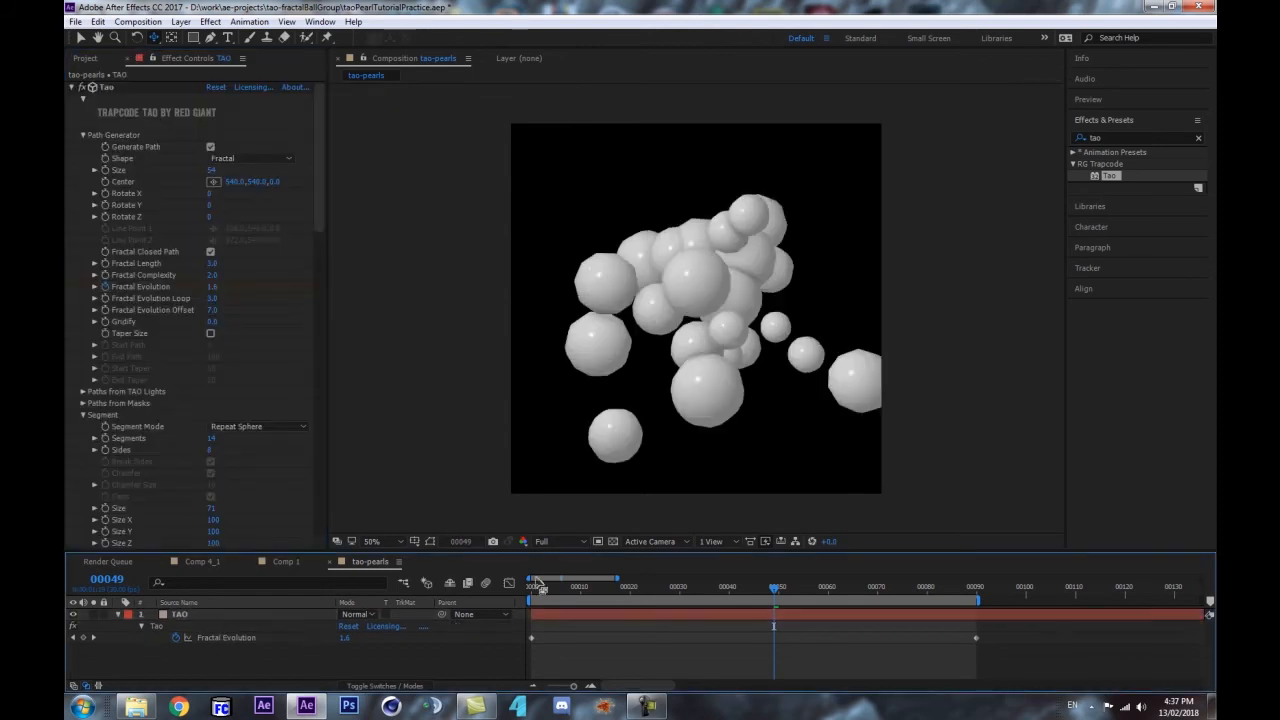
pyautogui.press('space')
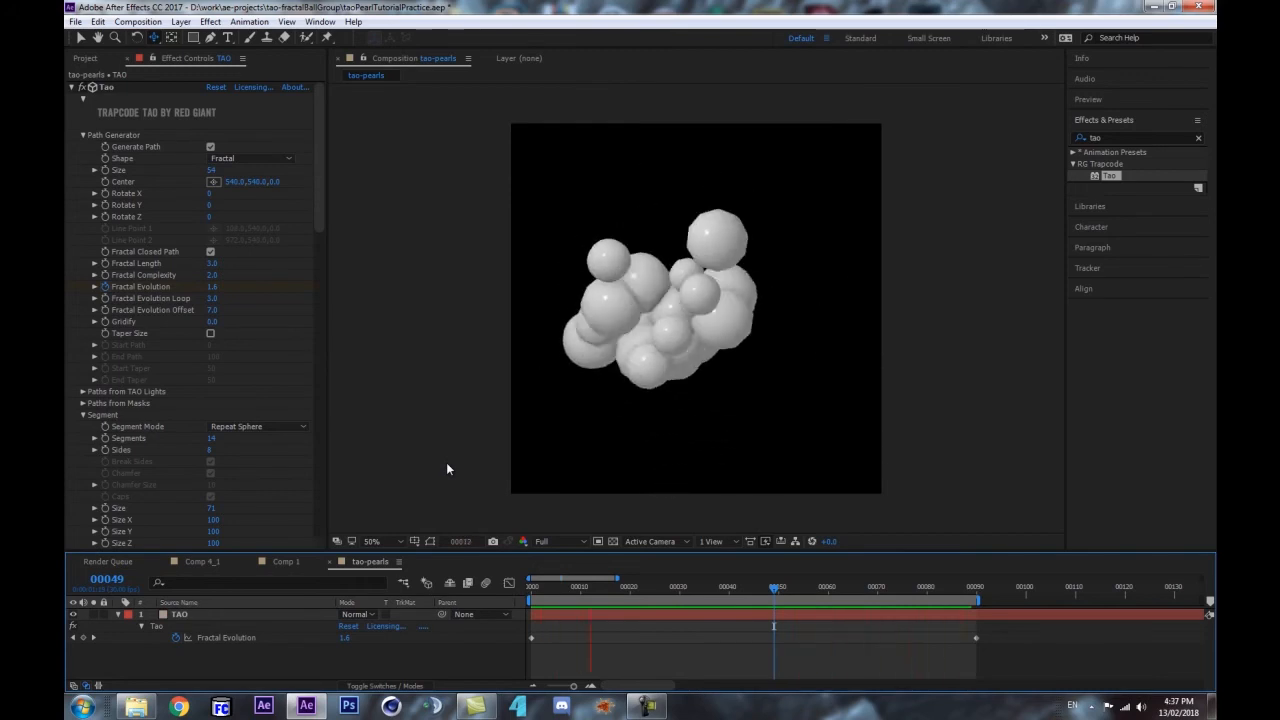
pyautogui.press('space')
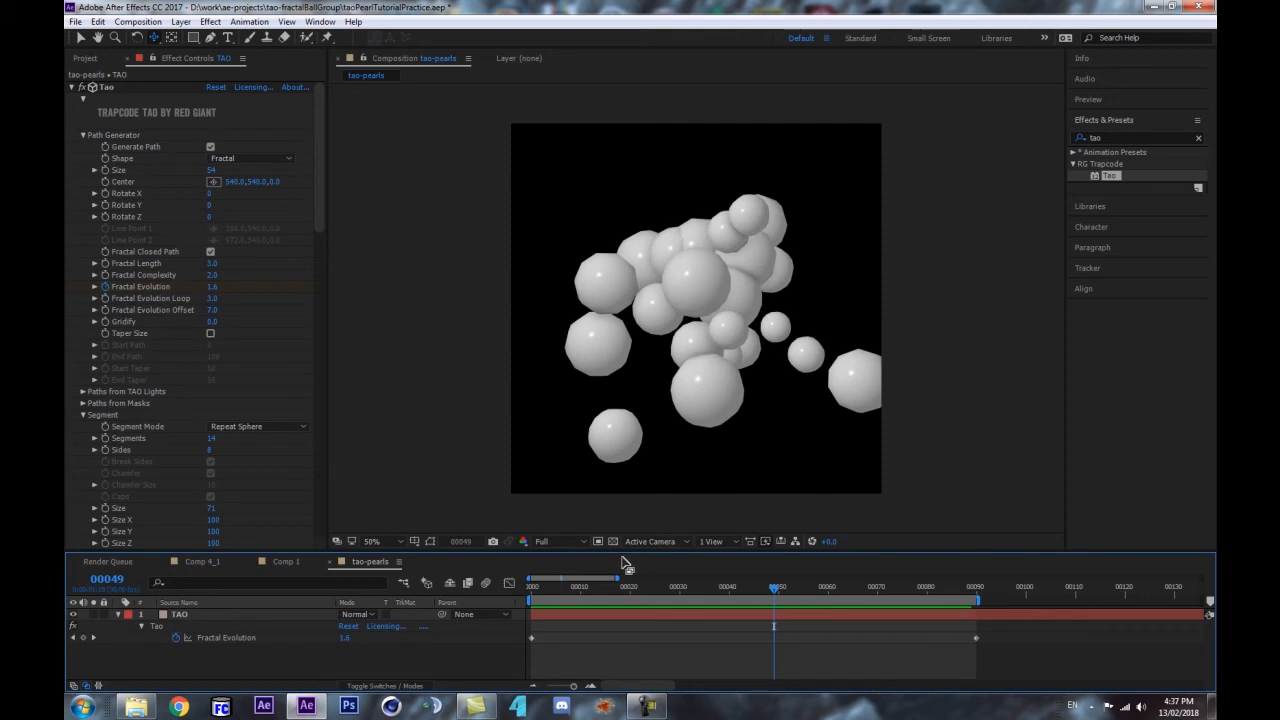
pyautogui.moveTo(596, 587); pyautogui.dragTo(730, 601)
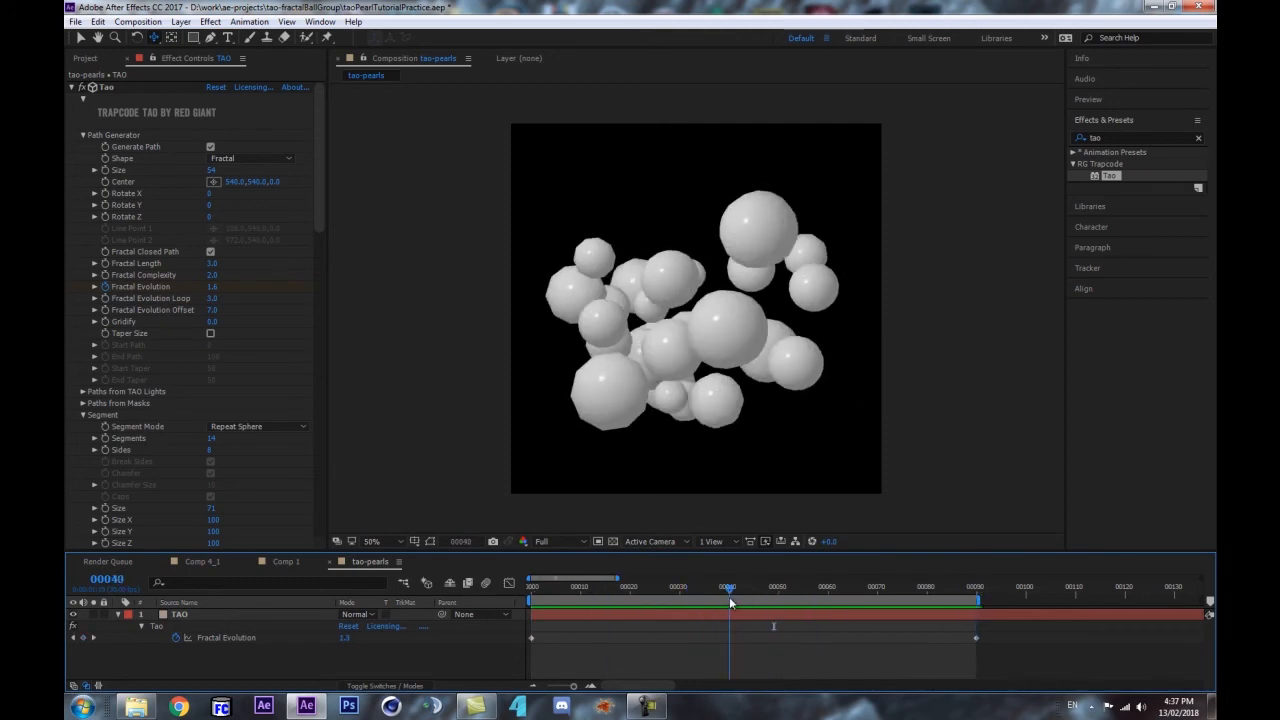
# - Set R1 Repetitions of the First Repeater to 2 and its R1 Segment Size X, Y and Z to 80
pyautogui.scroll(-3, 74, 318)
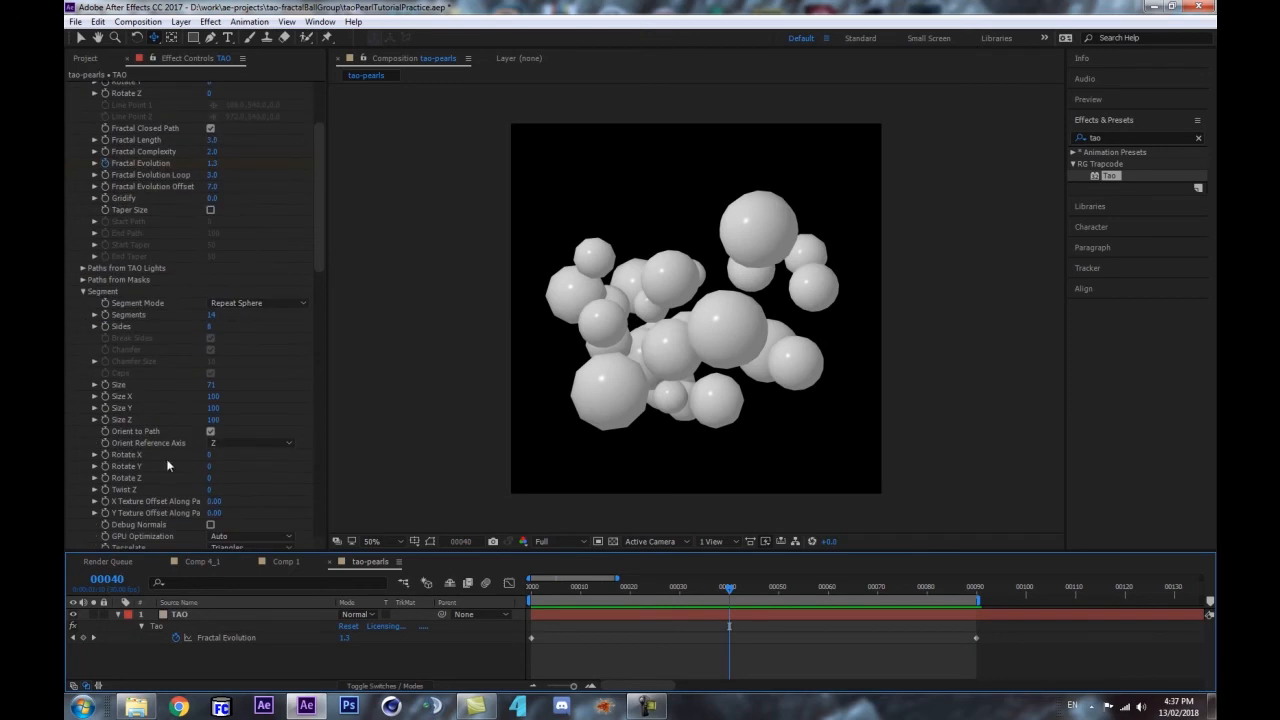
pyautogui.scroll(-4, 171, 341)
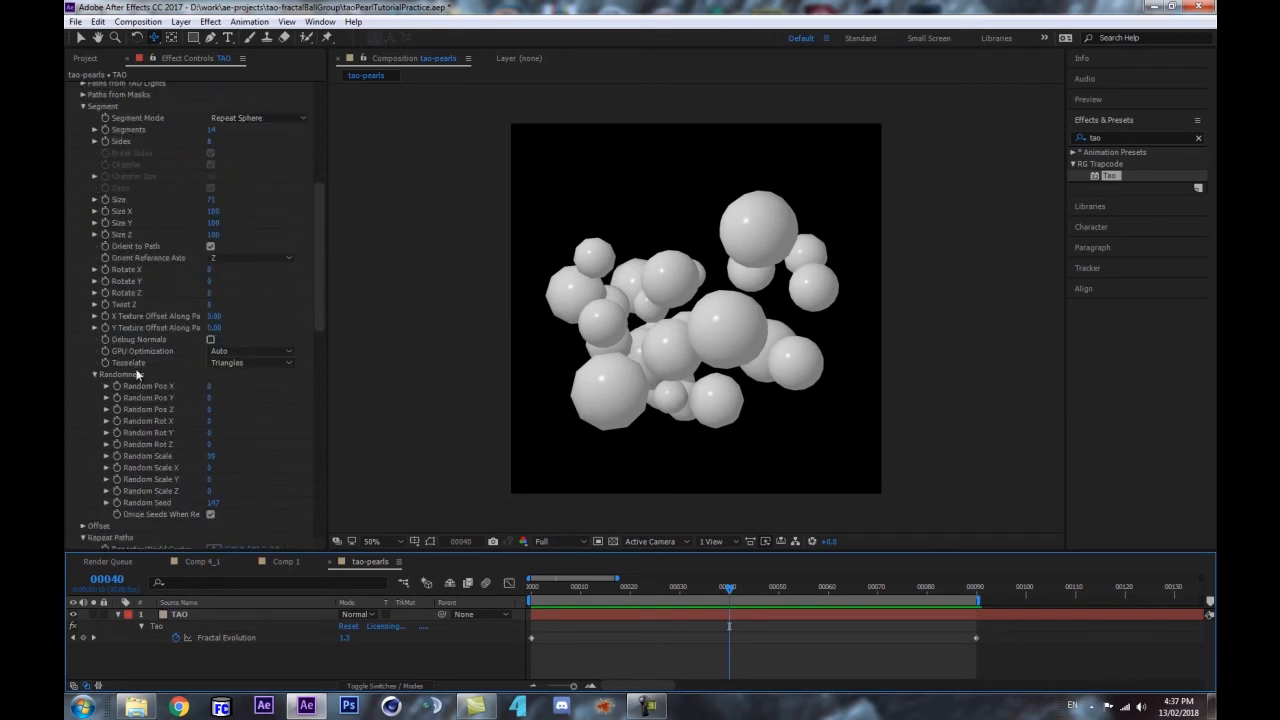
pyautogui.scroll(-5, 192, 397)
pyautogui.click(208, 381)
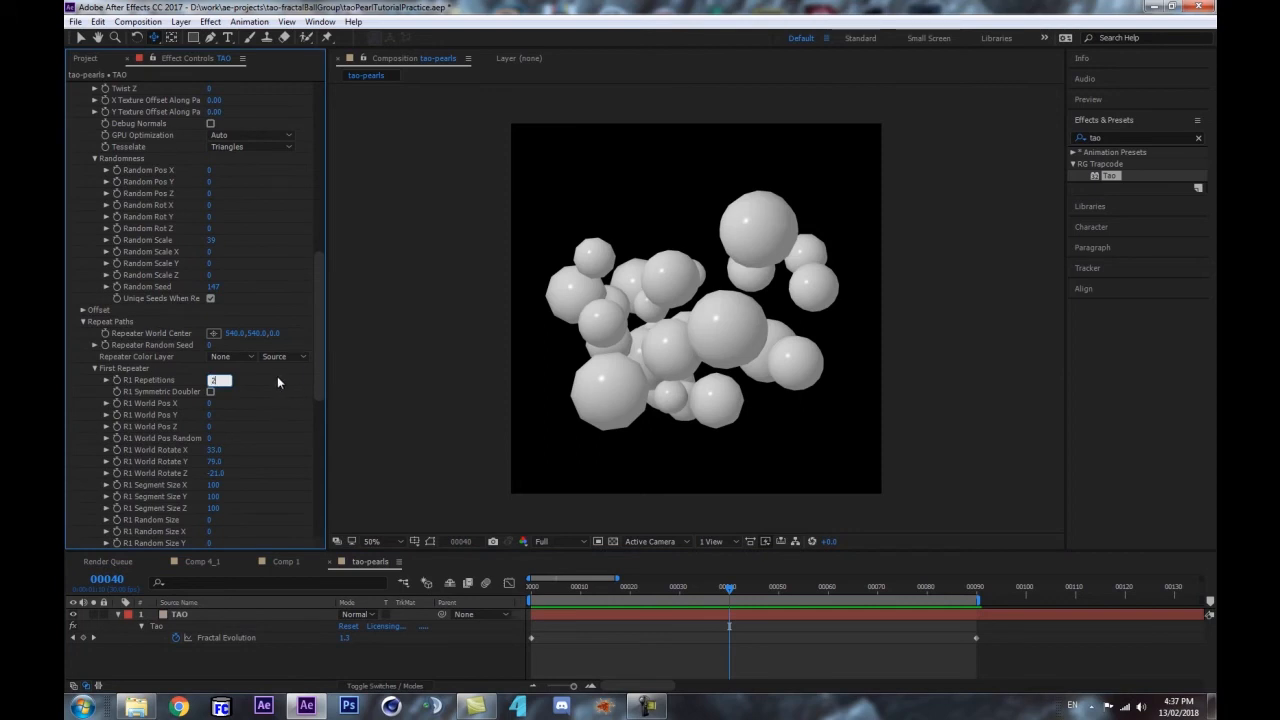
pyautogui.click(270, 399)
pyautogui.moveTo(214, 470); pyautogui.dragTo(208, 495)
pyautogui.click(212, 485)
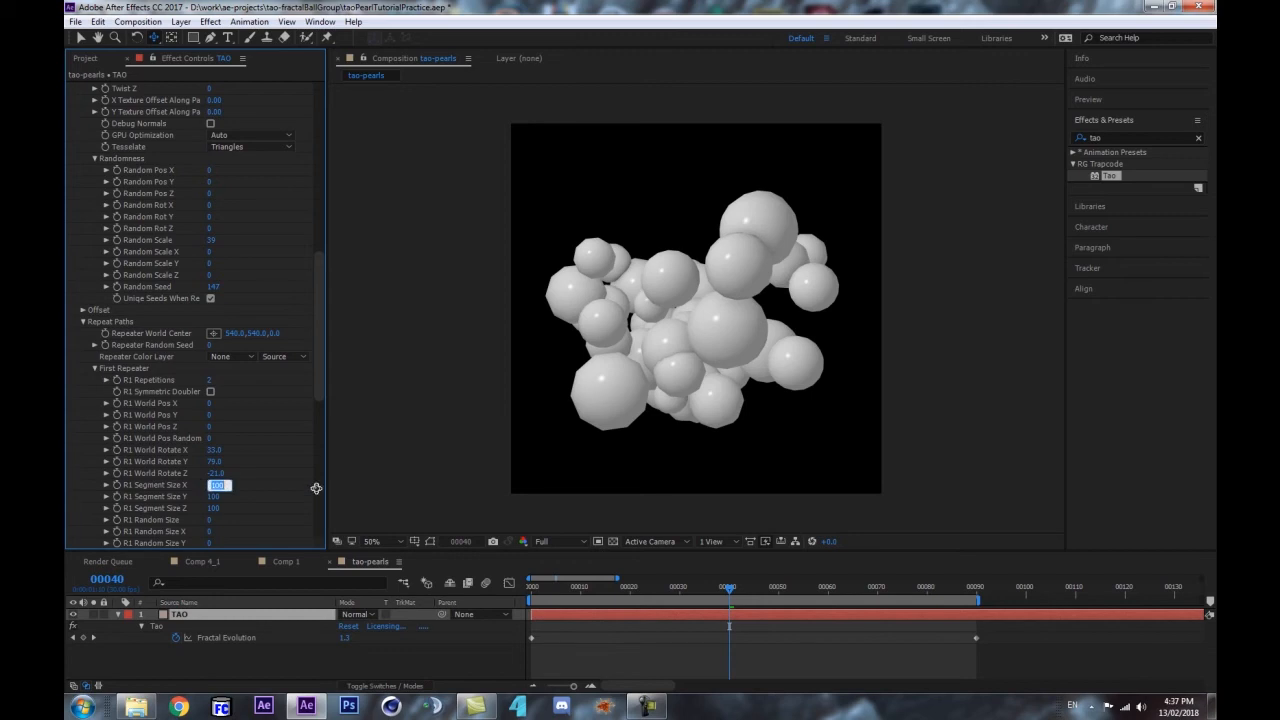
pyautogui.click(214, 496)
pyautogui.write('80')
pyautogui.click(253, 510)
pyautogui.write('80')
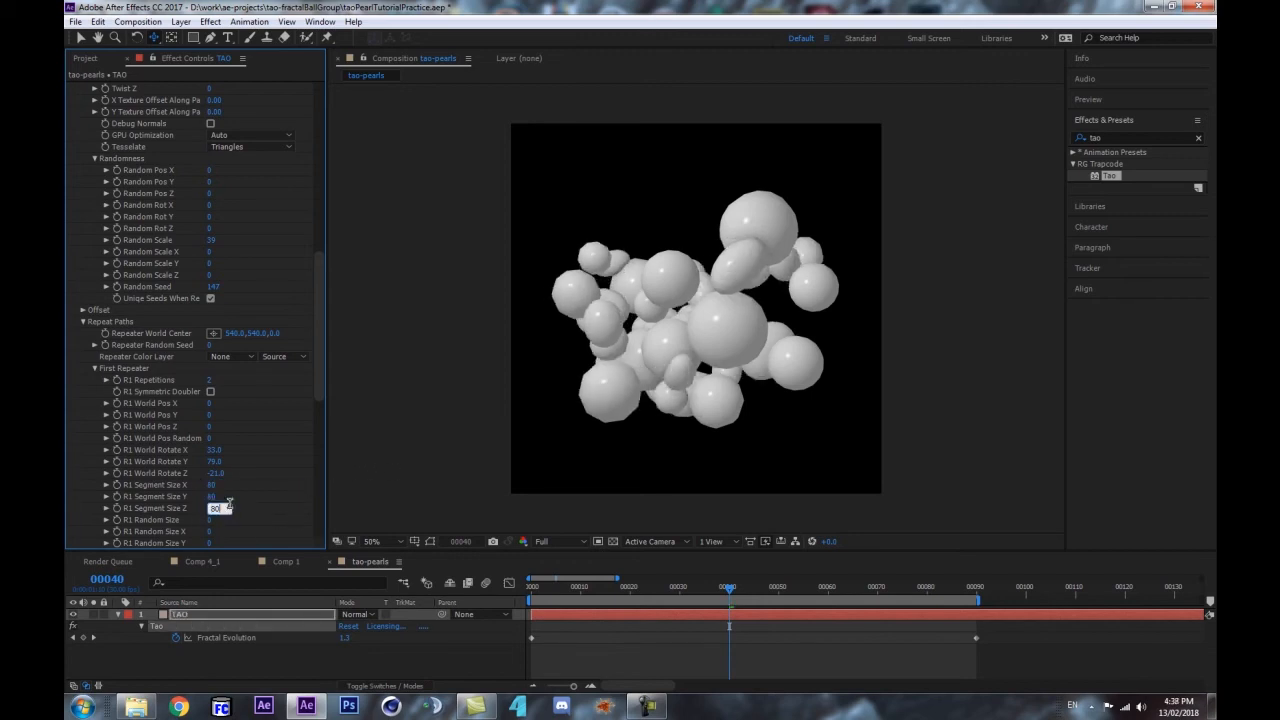
pyautogui.press('Return')
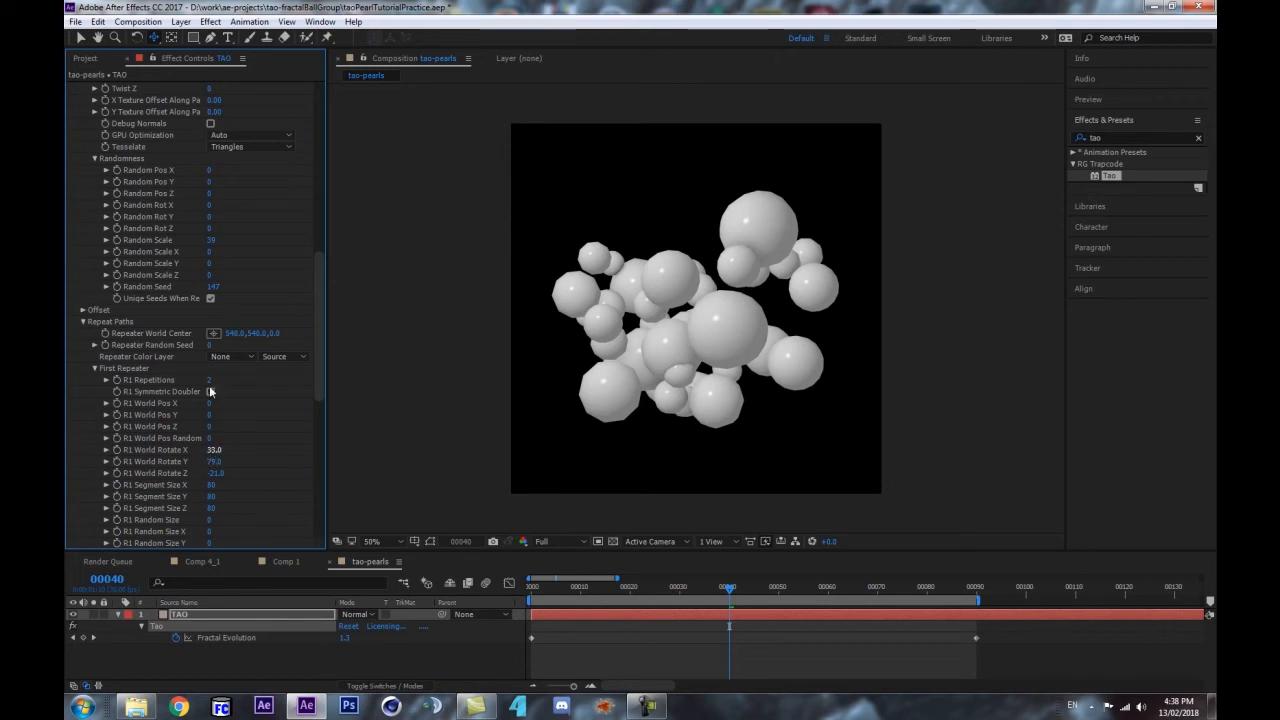
# - Preview the animation of the denser pearl cluster and return to frame 0
pyautogui.press('space')
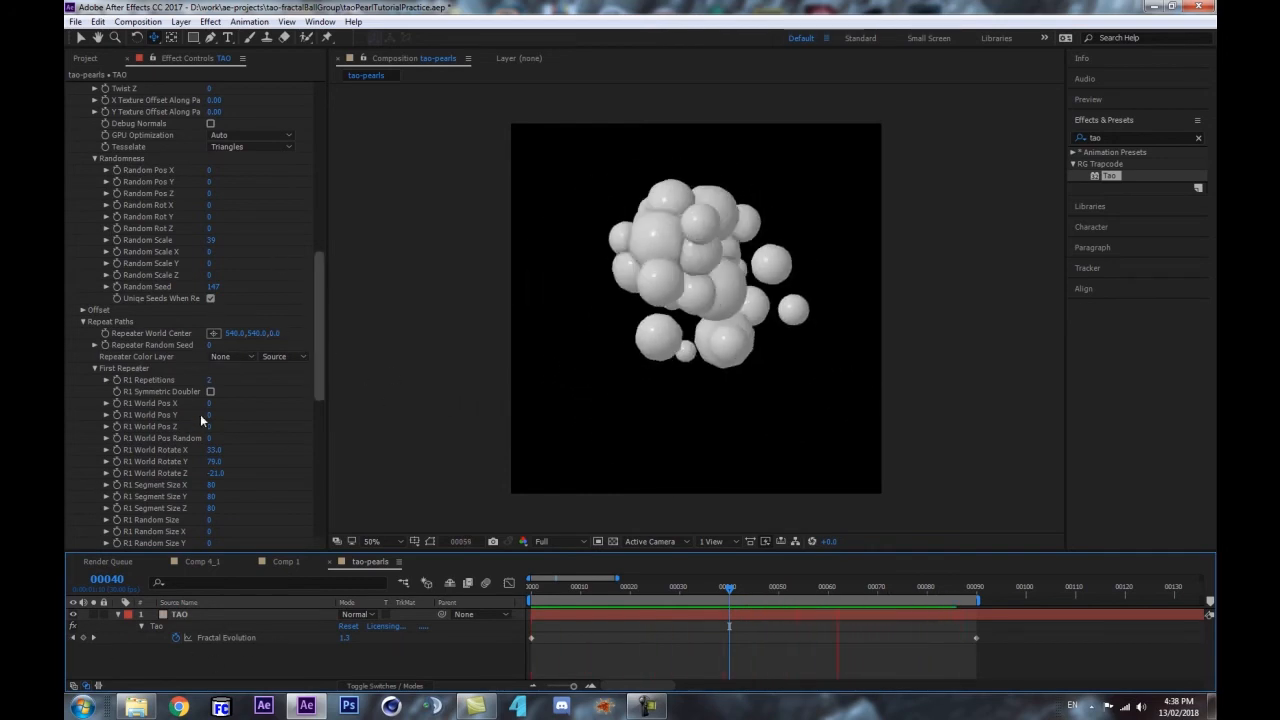
pyautogui.moveTo(666, 591); pyautogui.dragTo(441, 541)
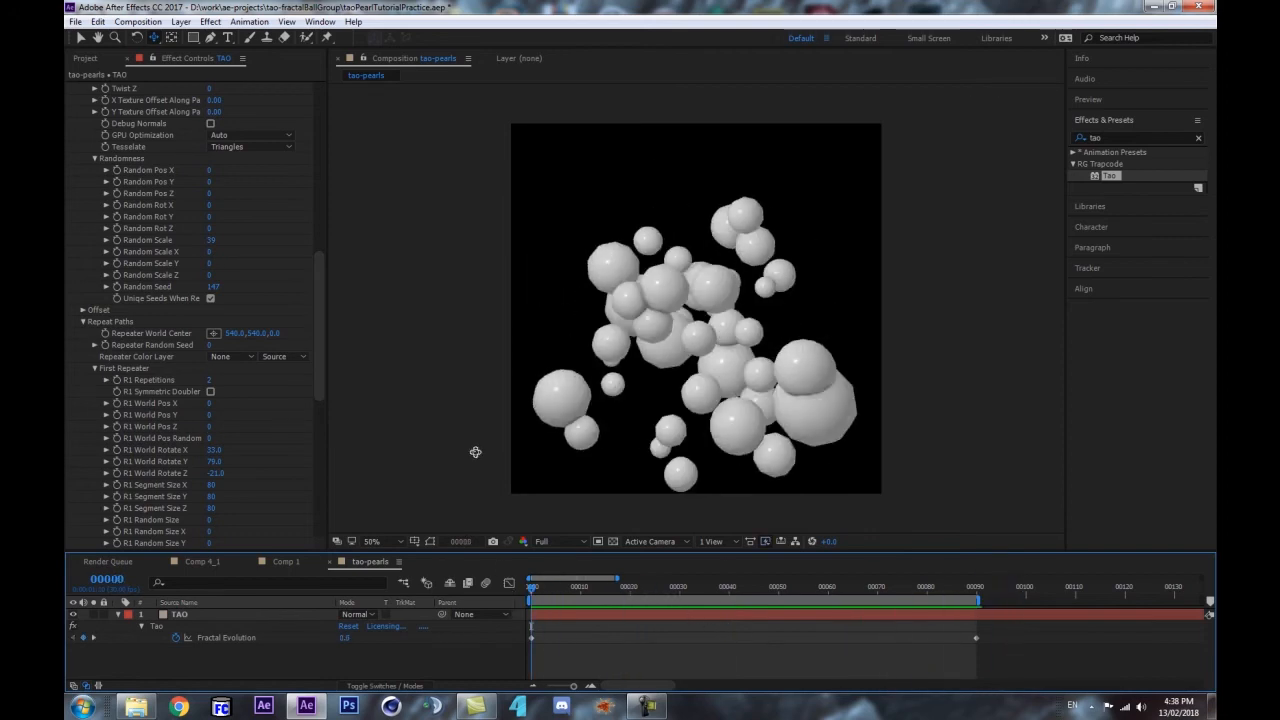
pyautogui.scroll(-2, 571, 322)
pyautogui.scroll(2, 571, 322)
pyautogui.moveTo(319, 383); pyautogui.dragTo(369, 112)
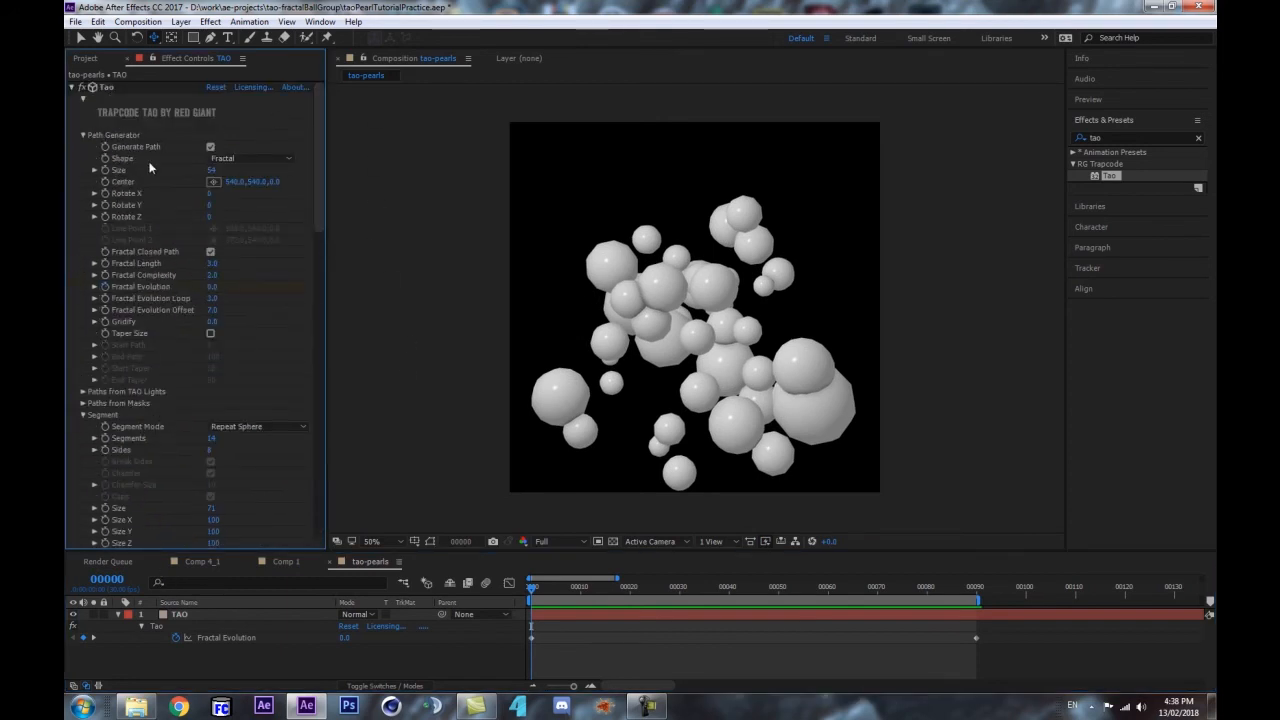
pyautogui.press('space')
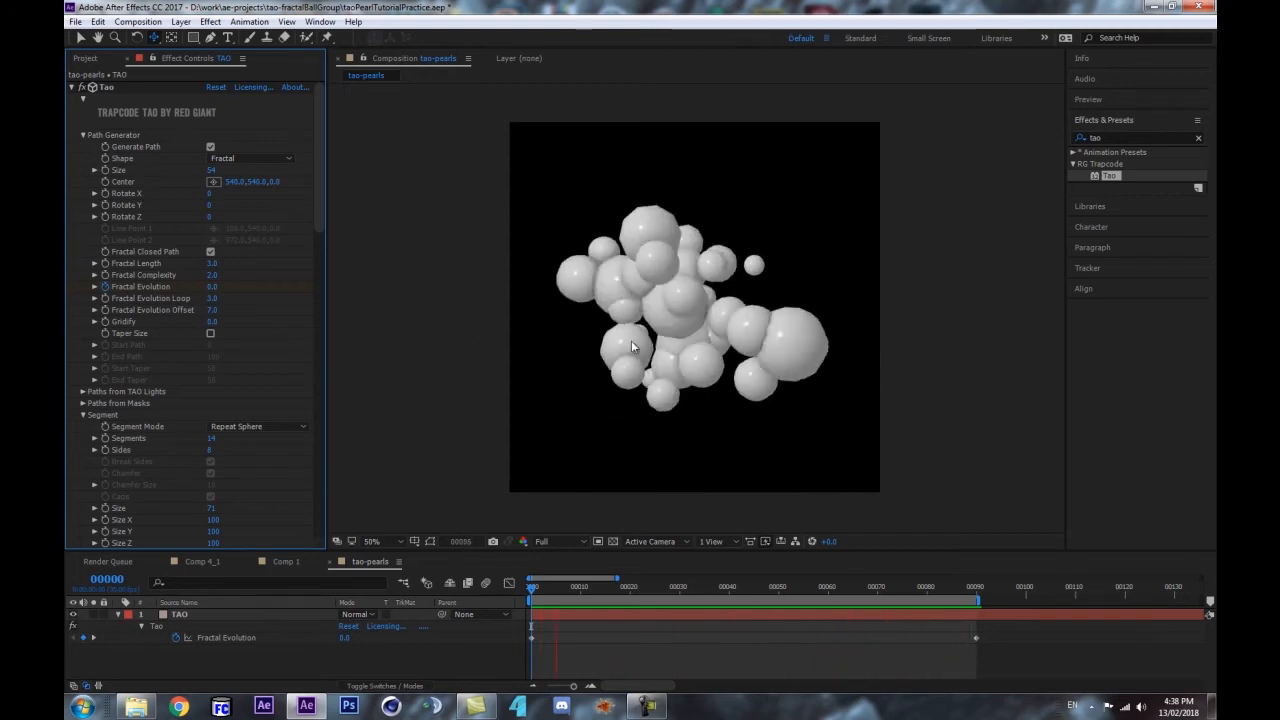
pyautogui.press('space')
pyautogui.moveTo(559, 591); pyautogui.dragTo(503, 606)
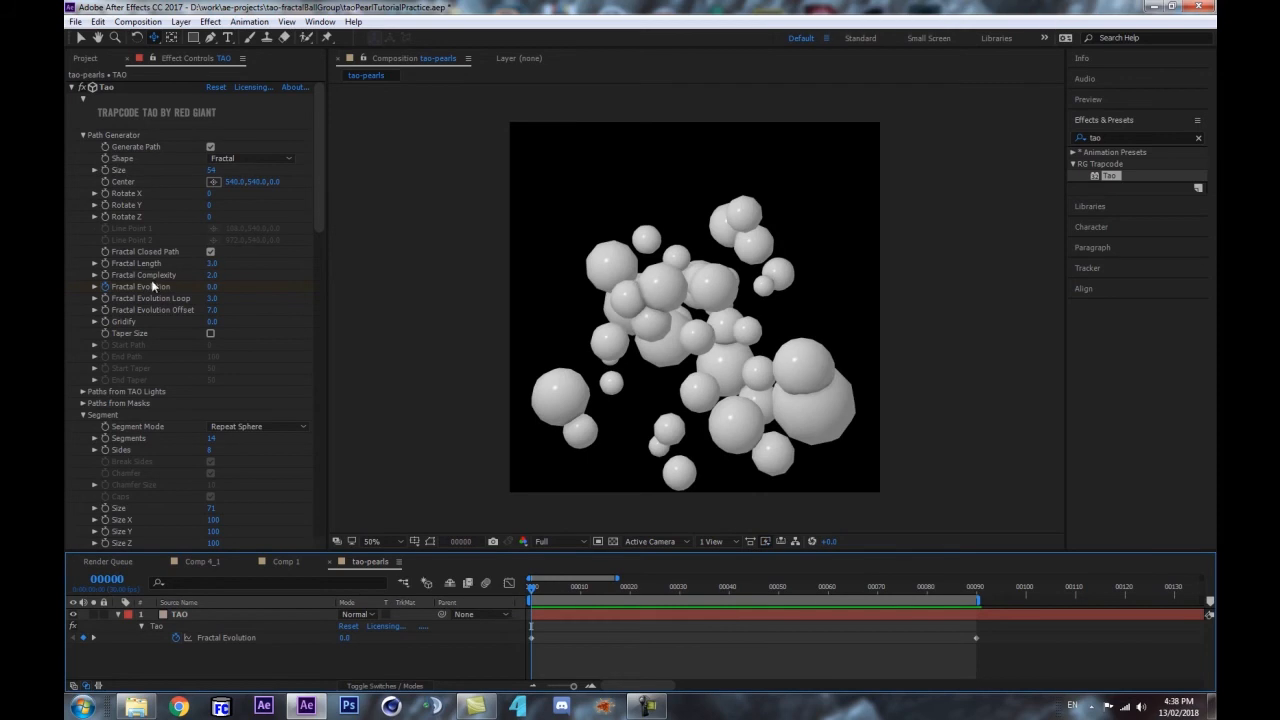
# - Set R1 Repetitions of the First Repeater to 0
pyautogui.scroll(-3, 153, 279)
pyautogui.scroll(2, 682, 329)
pyautogui.scroll(-3, 658, 334)
pyautogui.scroll(1, 650, 338)
pyautogui.scroll(3, 120, 275)
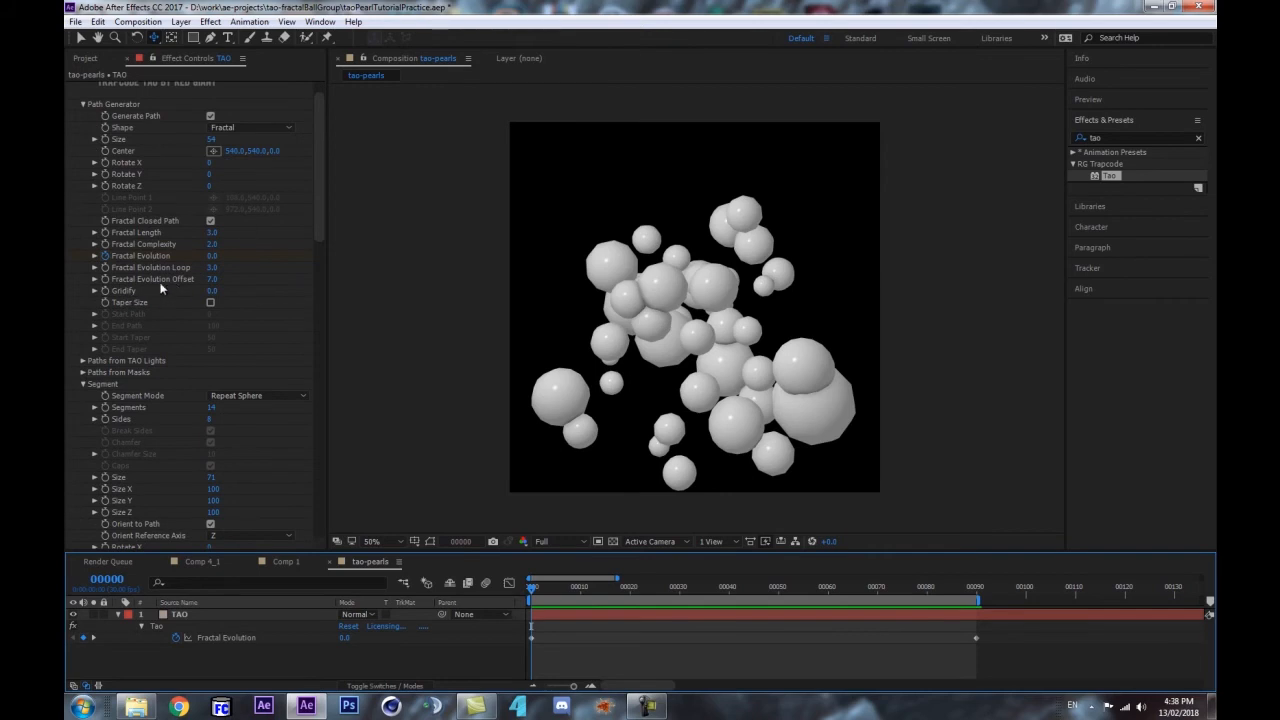
pyautogui.scroll(-3, 181, 328)
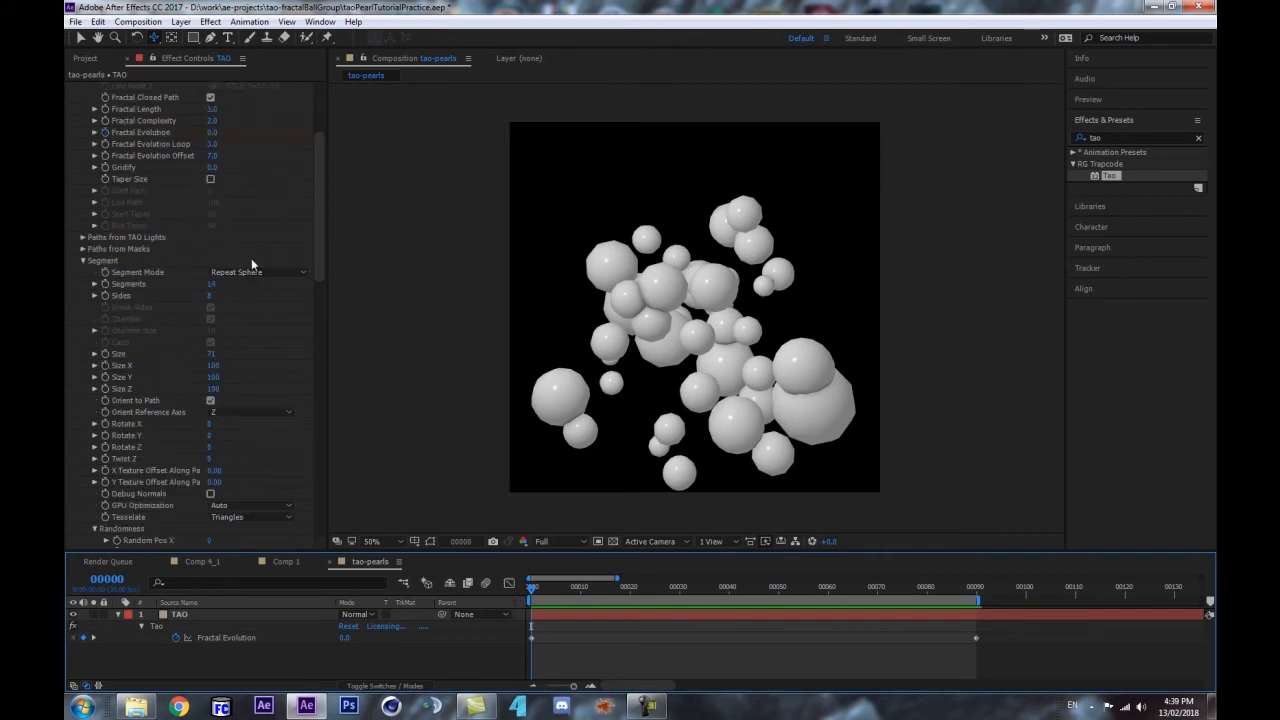
pyautogui.scroll(-4, 160, 330)
pyautogui.scroll(-7, 145, 385)
pyautogui.scroll(-2, 129, 380)
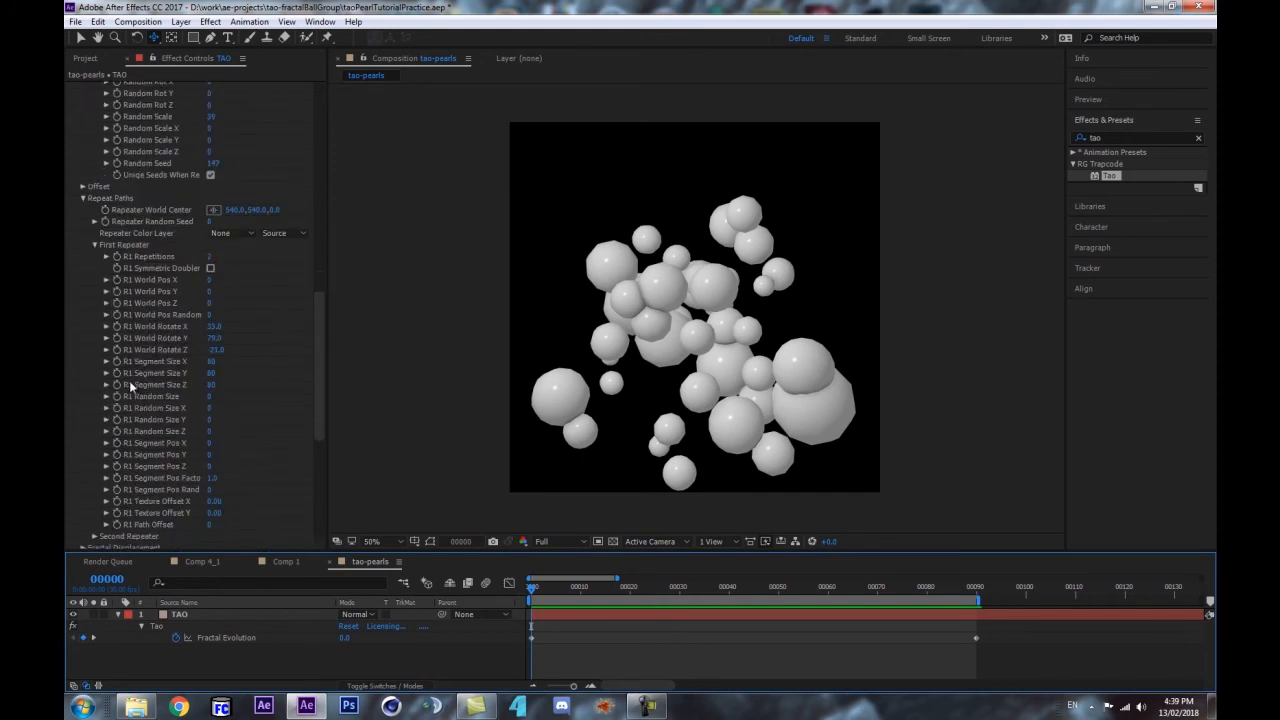
pyautogui.click(209, 257)
pyautogui.write('0')
pyautogui.click(171, 245)
# - Set the Random Scale of the segments to 0
pyautogui.scroll(10, 200, 293)
pyautogui.scroll(-2, 223, 303)
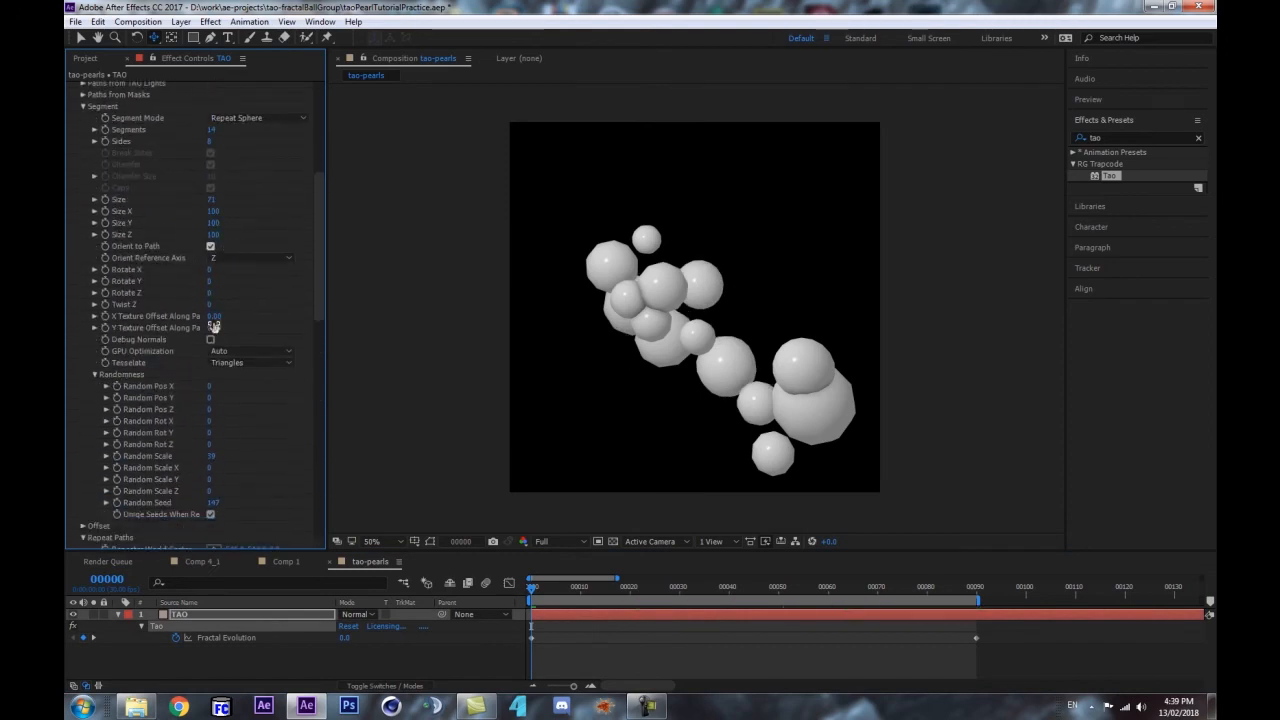
pyautogui.click(213, 455)
pyautogui.write('0')
pyautogui.press('Return')
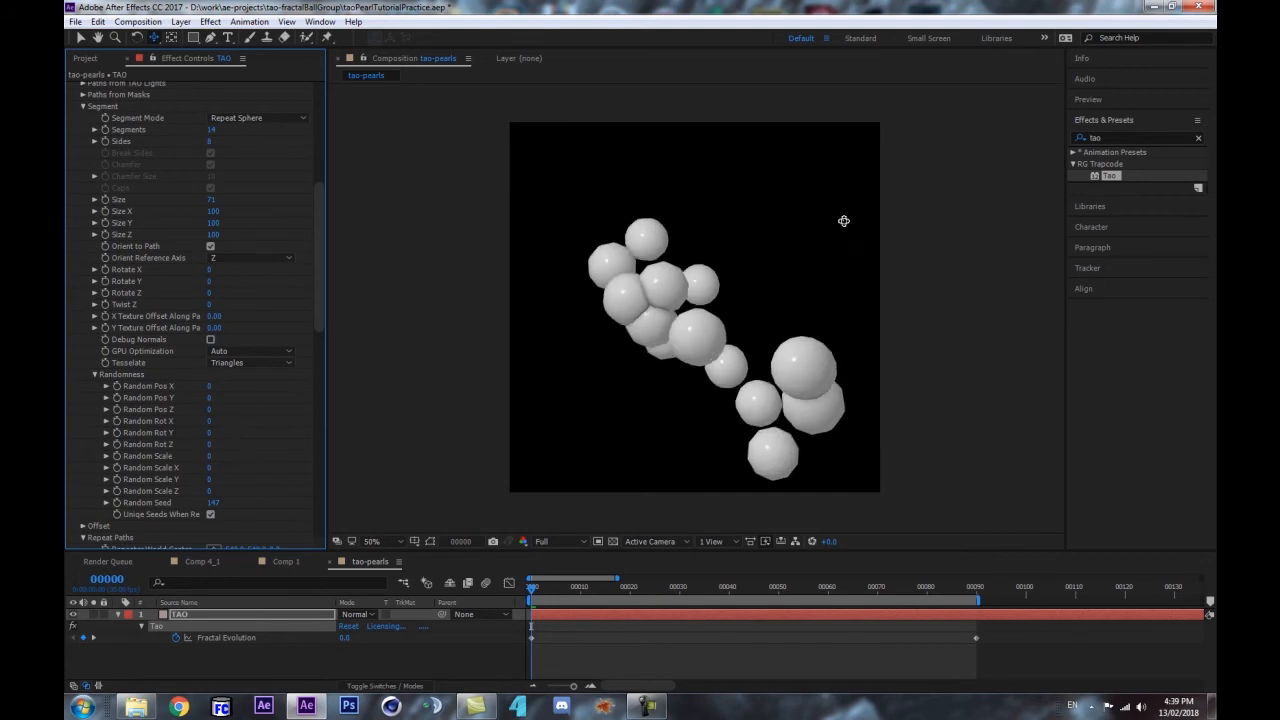
# - Try the Circle and Line shapes in the Path Generator, and return to Fractal
pyautogui.scroll(2, 247, 393)
pyautogui.scroll(1, 250, 350)
pyautogui.scroll(3, 205, 386)
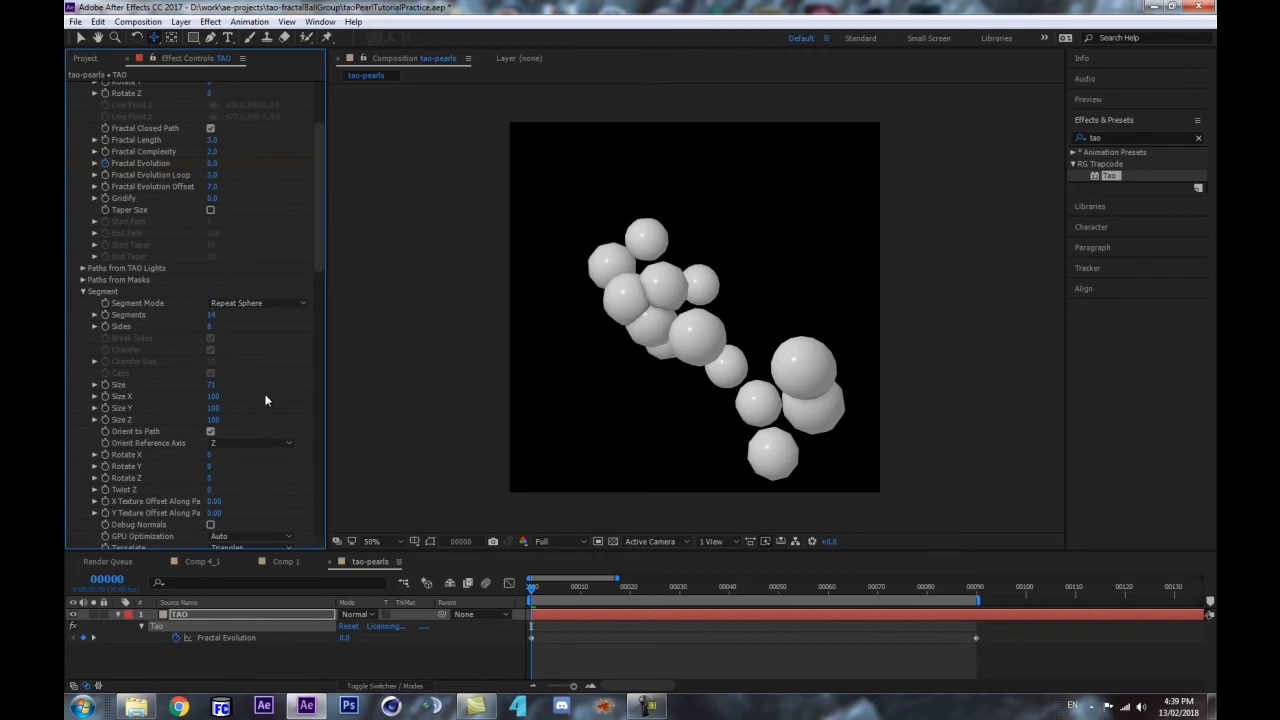
pyautogui.scroll(4, 230, 285)
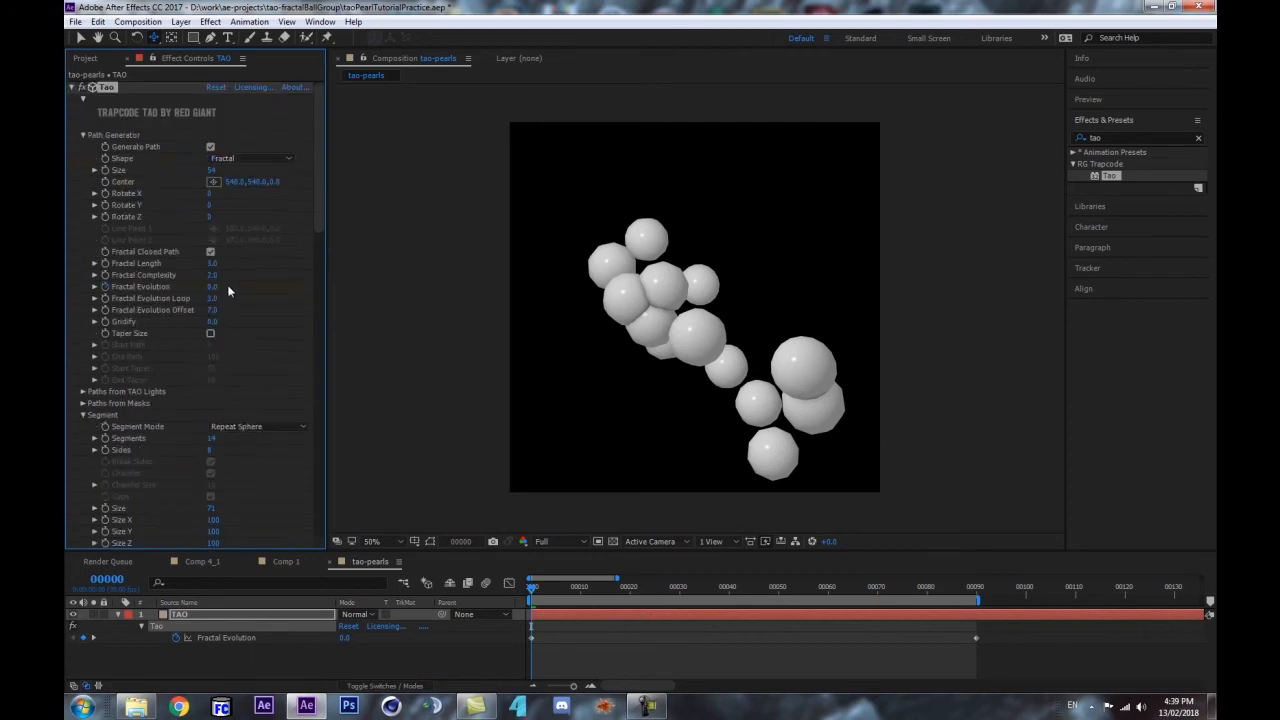
pyautogui.click(247, 160)
pyautogui.click(238, 174)
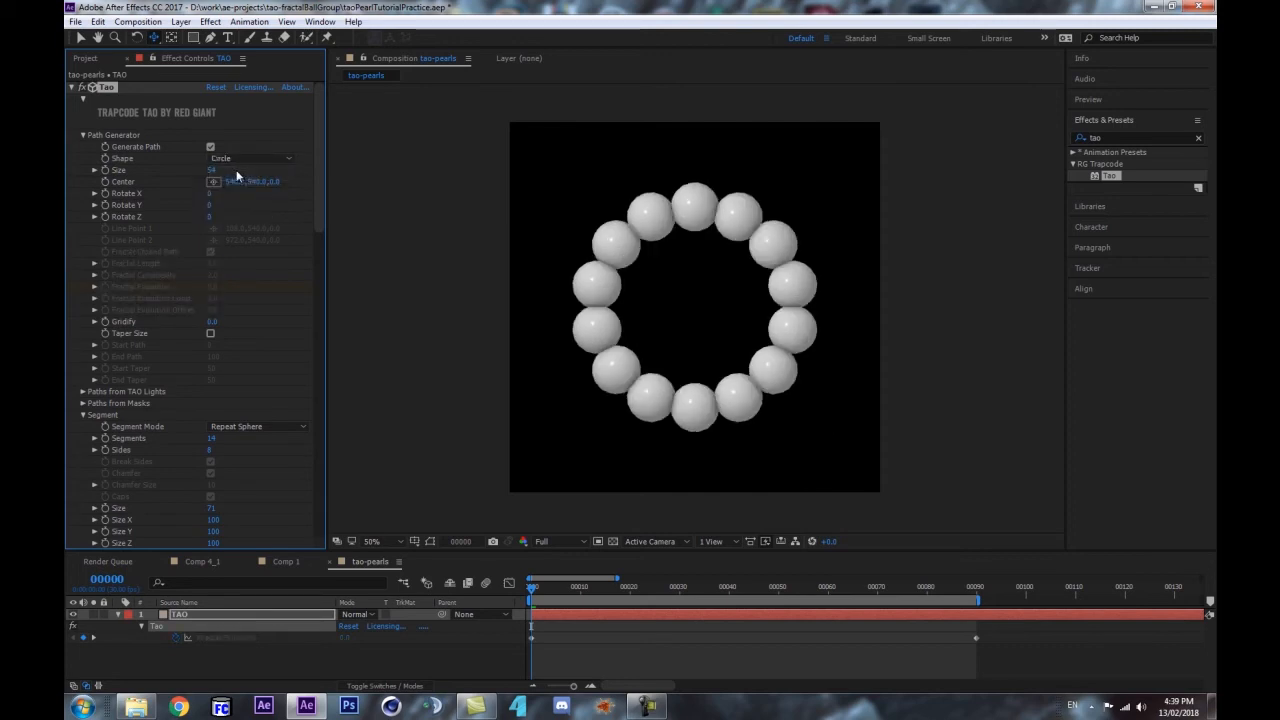
pyautogui.click(246, 160)
pyautogui.click(250, 187)
pyautogui.click(248, 158)
pyautogui.click(245, 200)
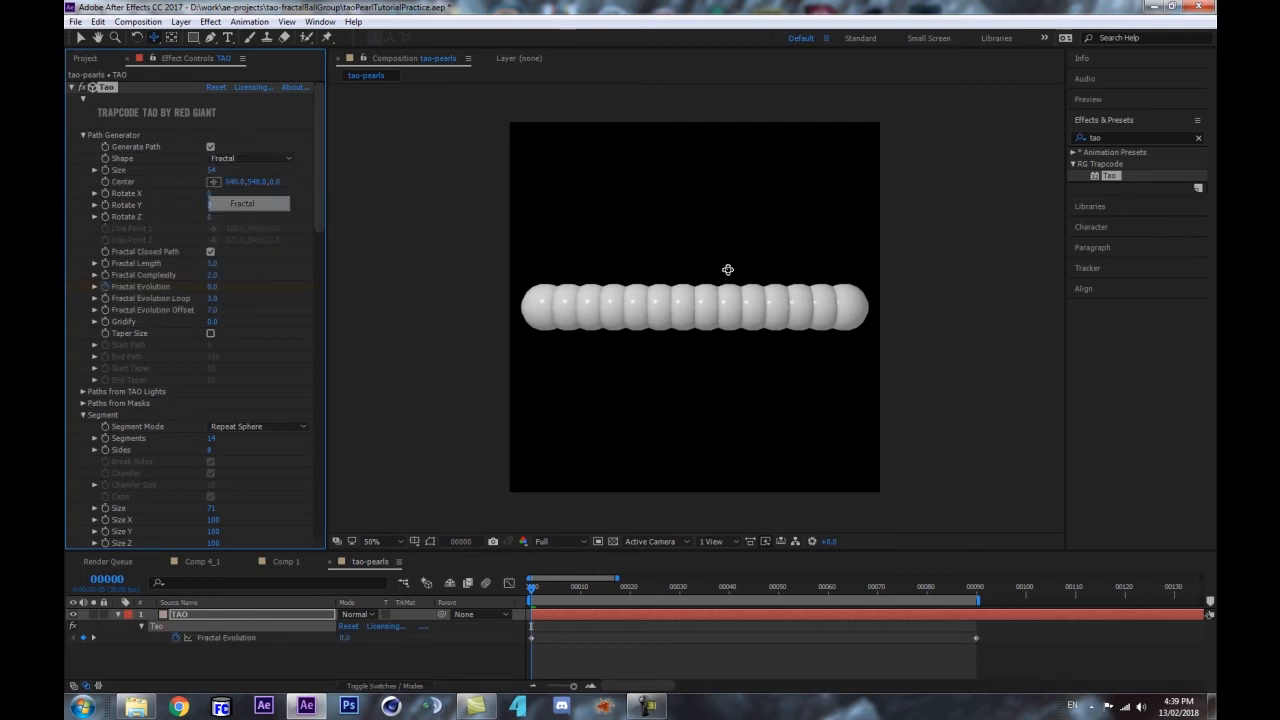
# - Change the path shape to Circle and finally to Line, and enable Taper Size
pyautogui.click(250, 158)
pyautogui.click(240, 174)
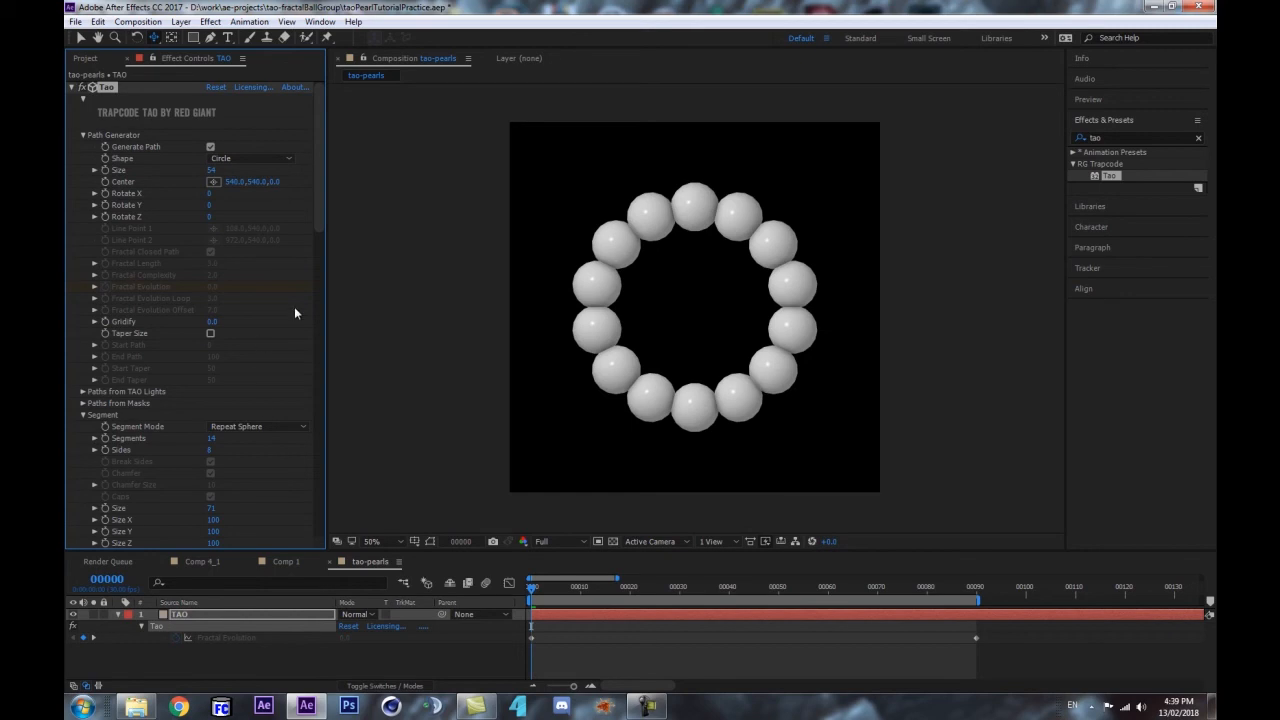
pyautogui.click(237, 160)
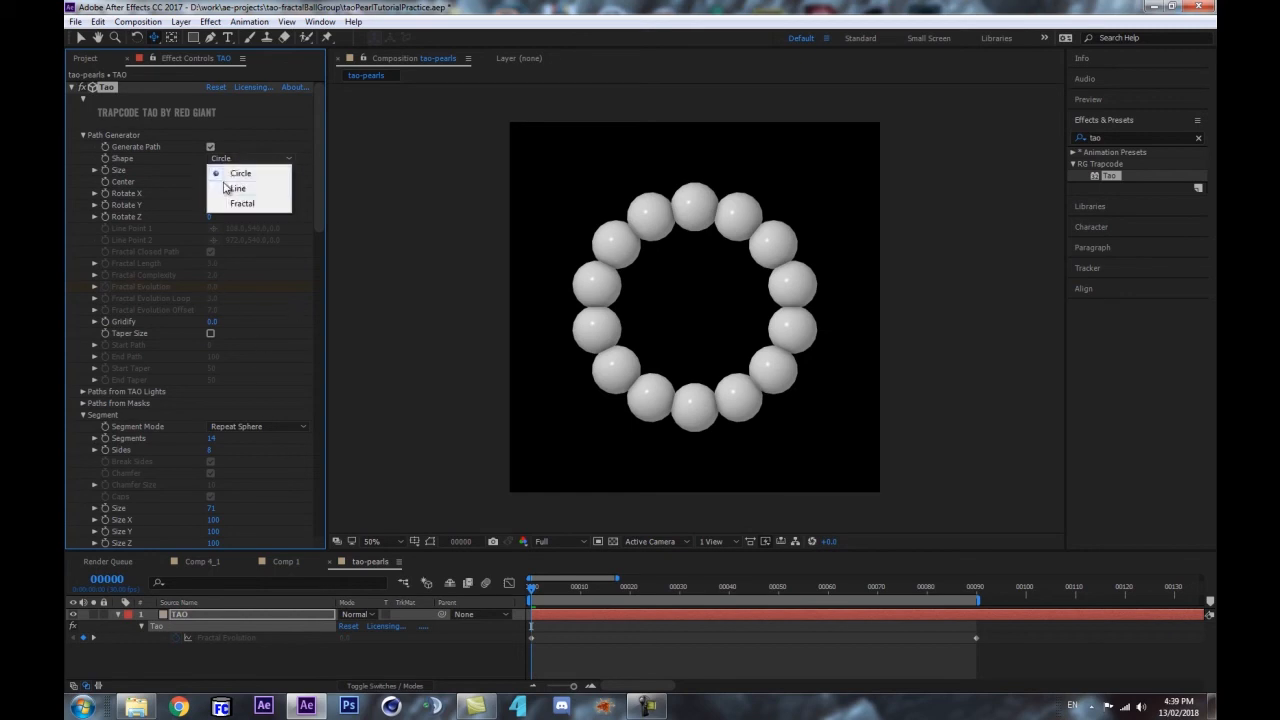
pyautogui.click(226, 188)
pyautogui.scroll(-1, 227, 383)
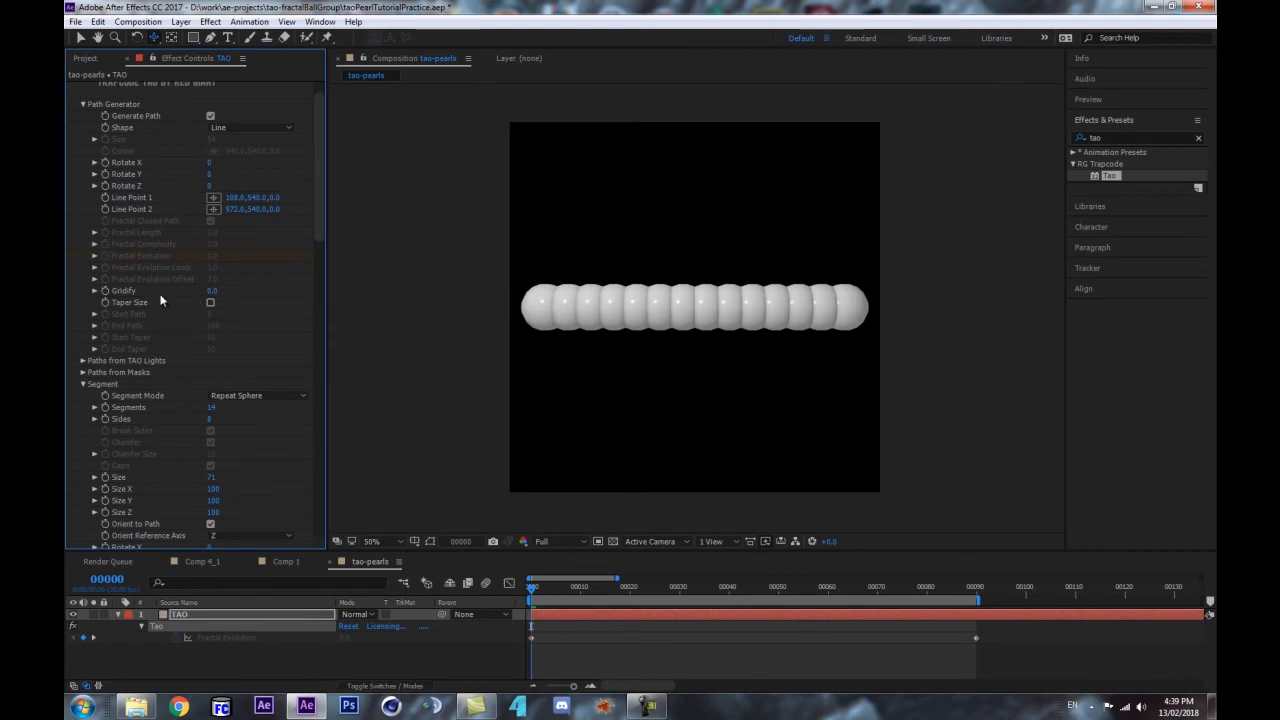
pyautogui.scroll(1, 138, 190)
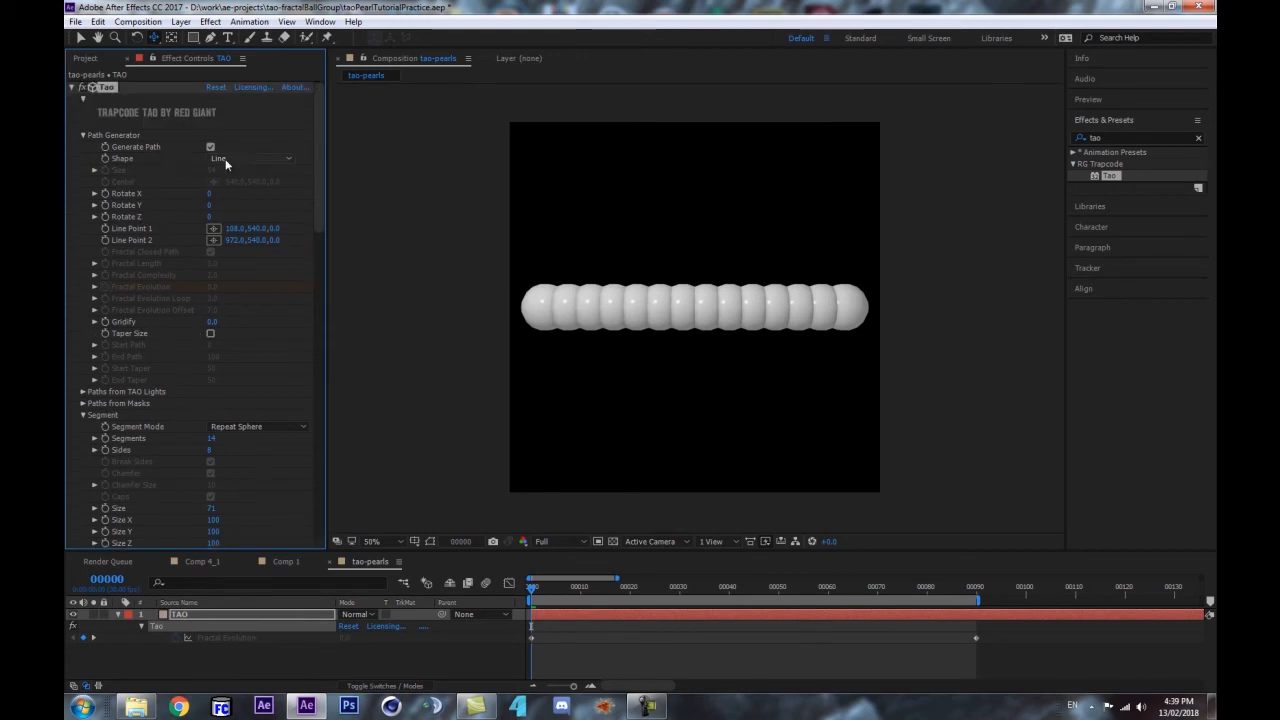
pyautogui.click(210, 335)
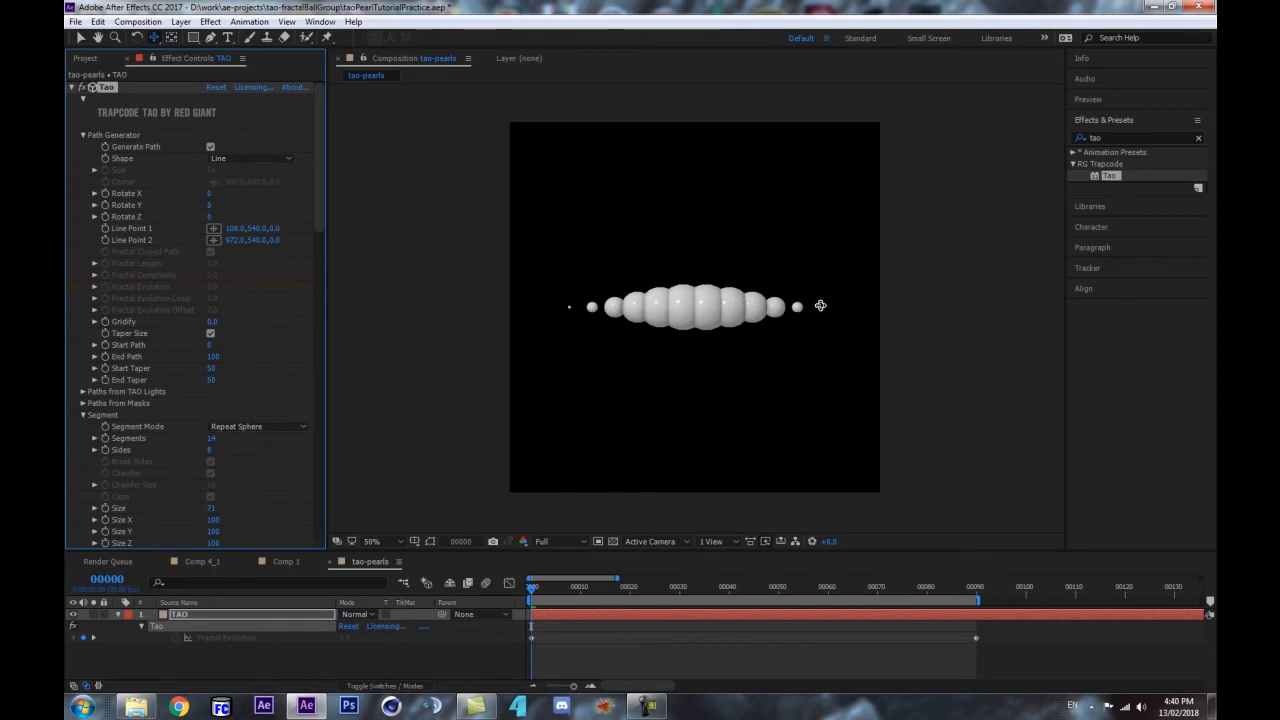
# - Try an End Taper of 100, and a Start Taper of 0 with a changed End Taper, undoing each change
pyautogui.moveTo(212, 381); pyautogui.dragTo(394, 334)
pyautogui.moveTo(122, 357); pyautogui.dragTo(304, 361)
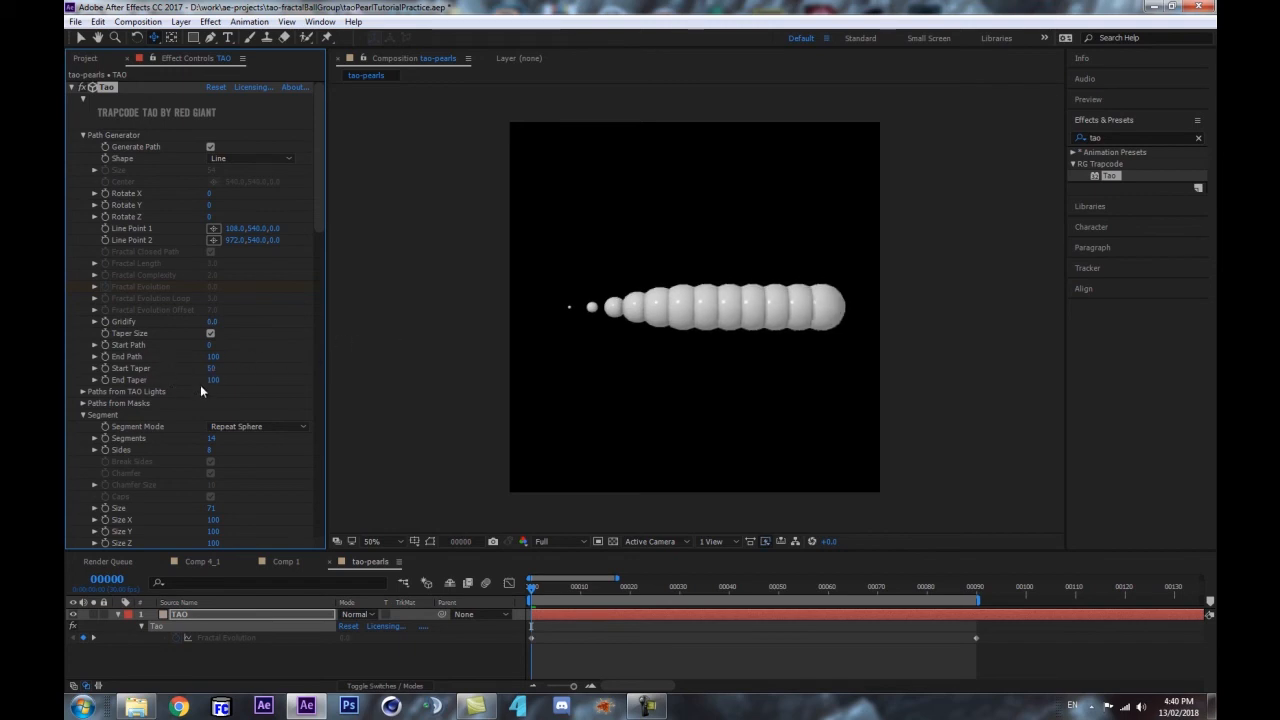
pyautogui.hotkey('ctrl', 'z')
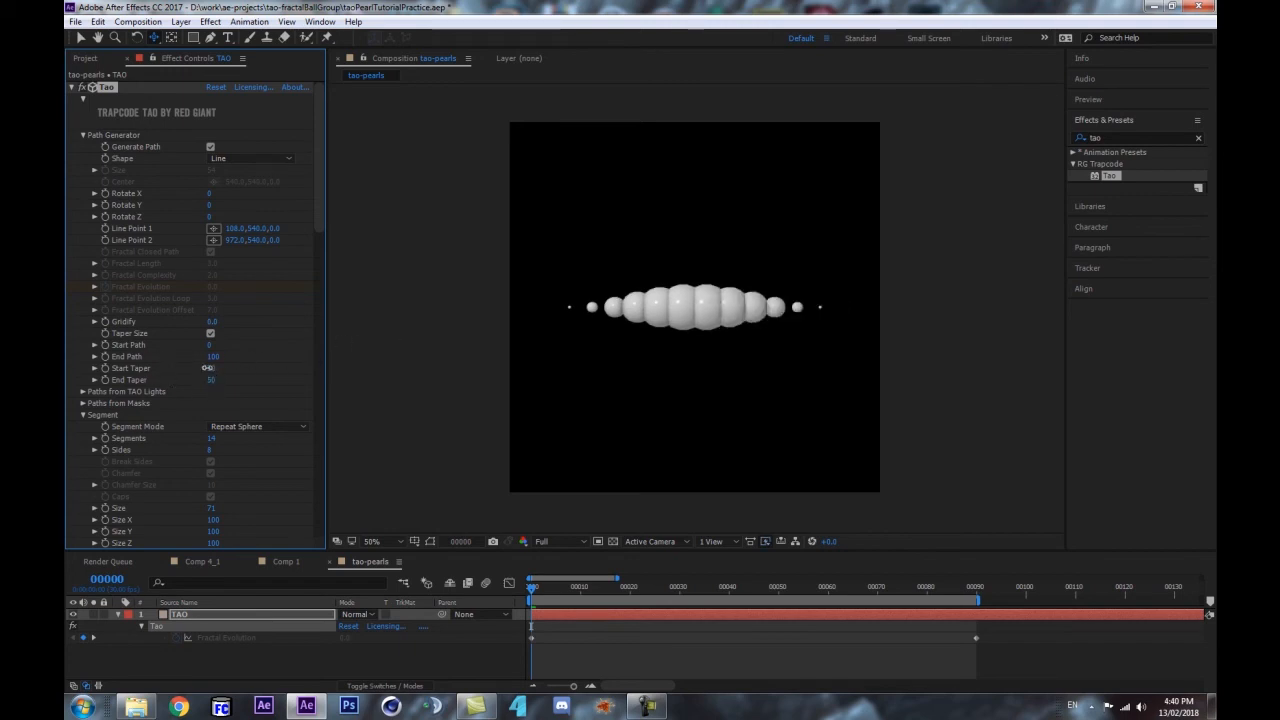
pyautogui.moveTo(209, 370); pyautogui.dragTo(66, 356)
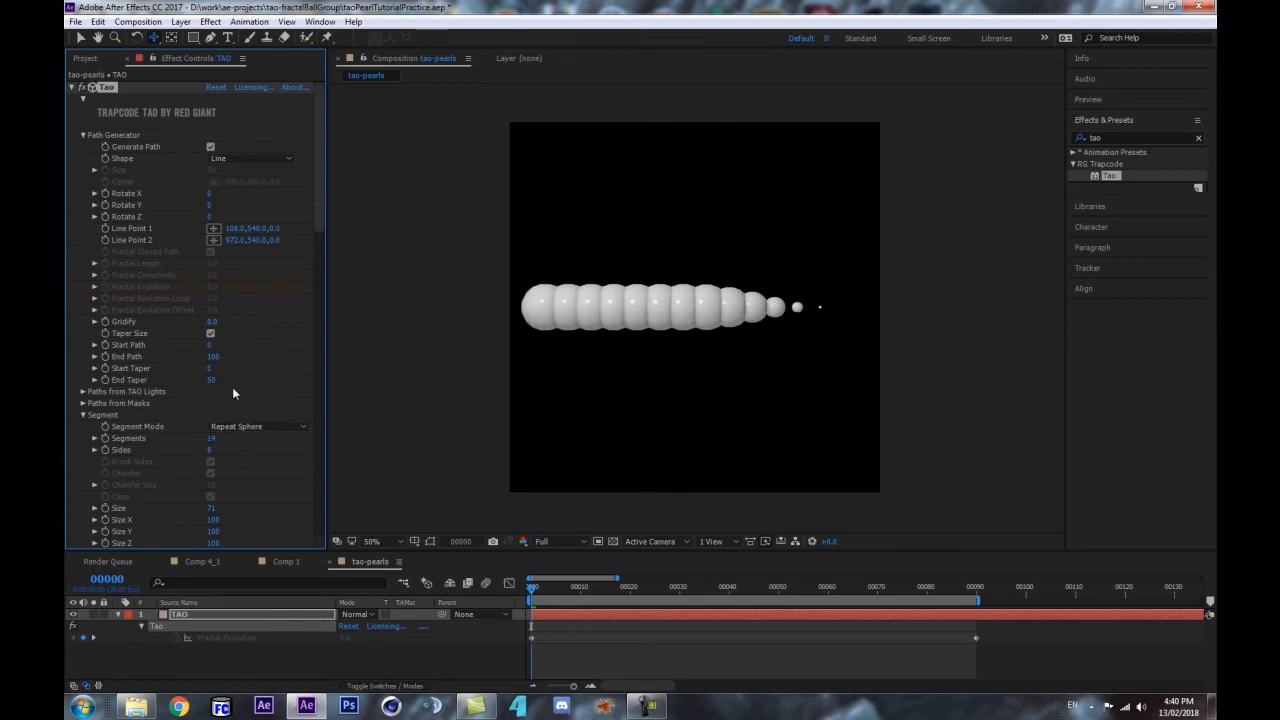
pyautogui.moveTo(211, 380); pyautogui.dragTo(366, 348)
pyautogui.hotkey('ctrl', 'z')
pyautogui.hotkey('ctrl', 'z')
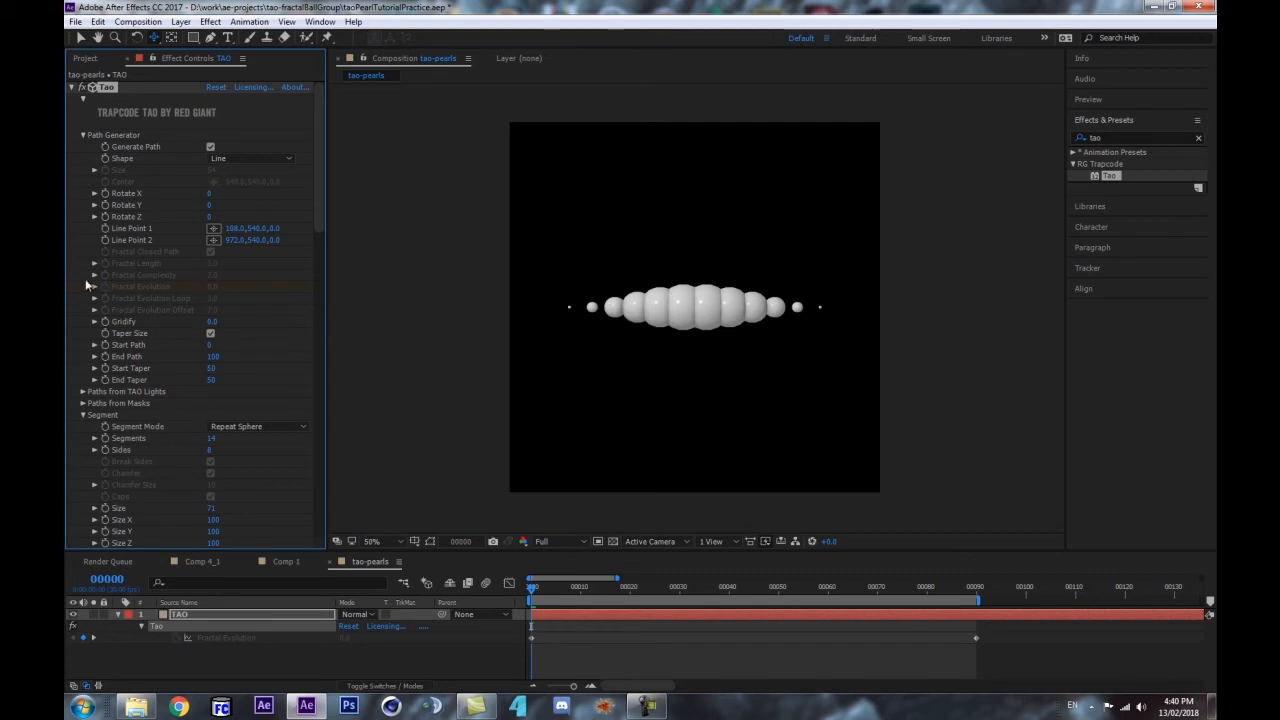
# - Collapse the Segment settings and try an Offset of -9 to shift the tapered sizes along the line
pyautogui.moveTo(220, 362); pyautogui.dragTo(269, 327)
pyautogui.scroll(-3, 218, 292)
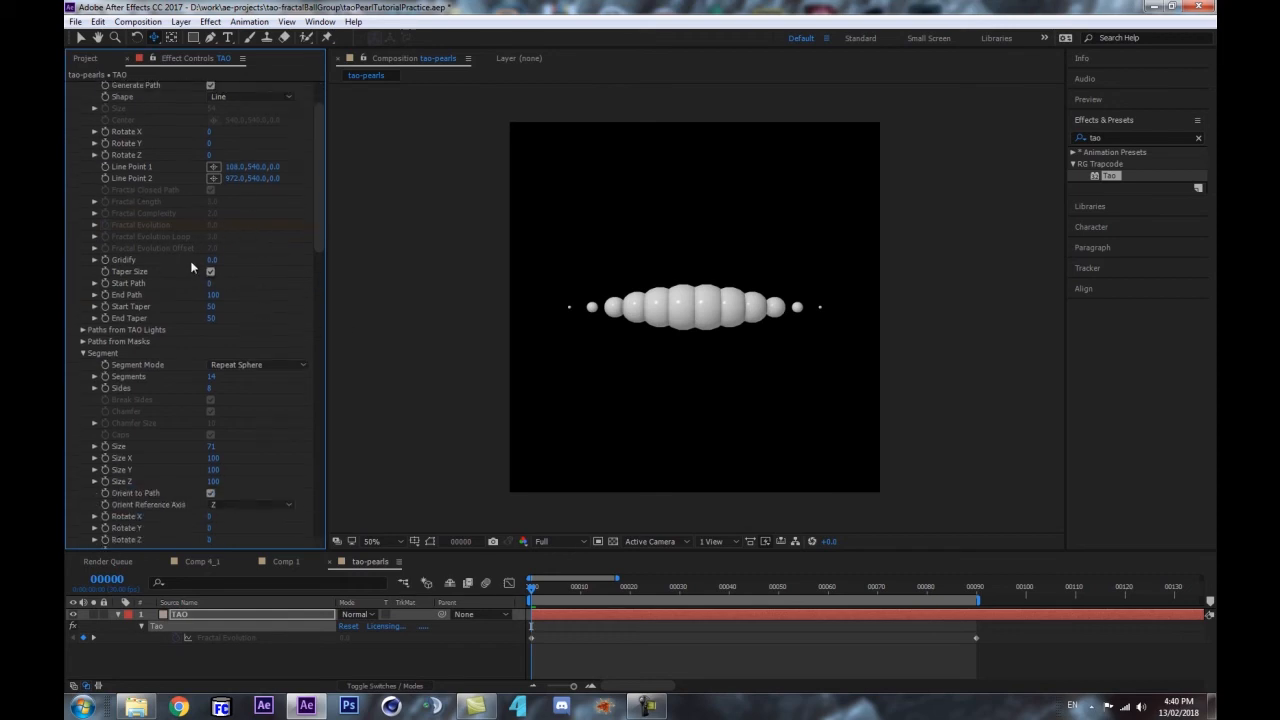
pyautogui.scroll(-3, 131, 272)
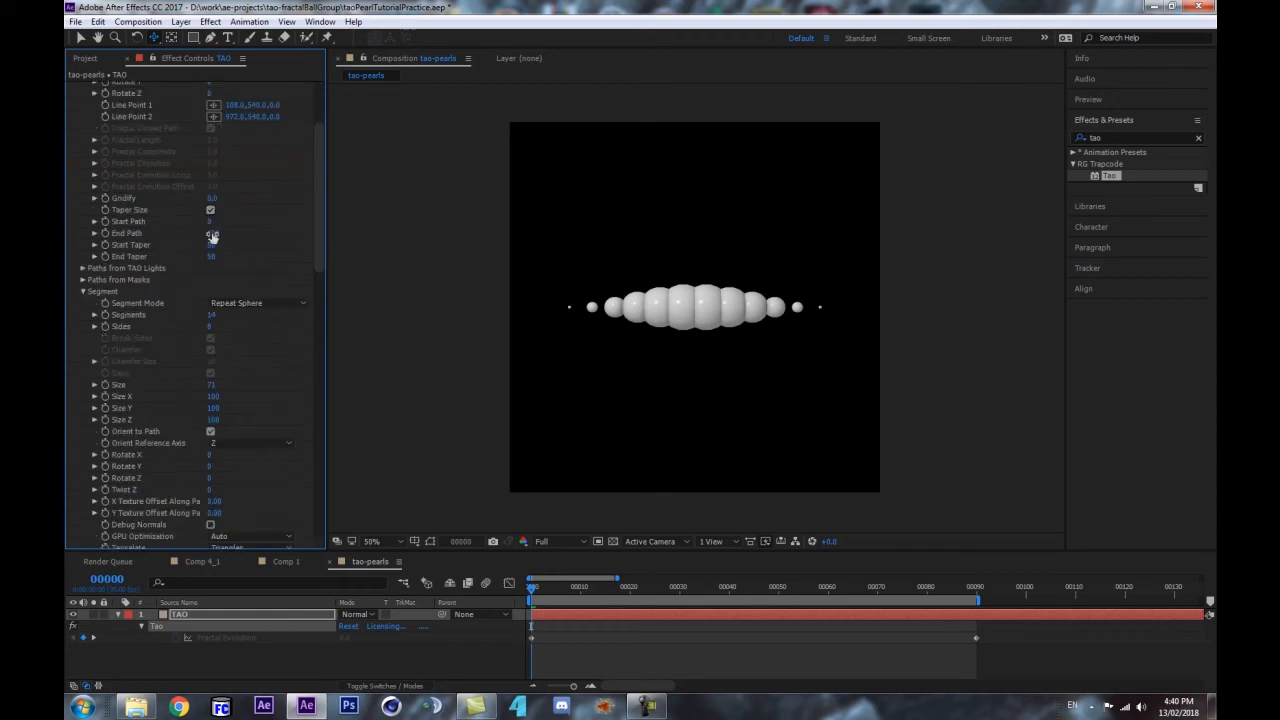
pyautogui.scroll(-4, 190, 230)
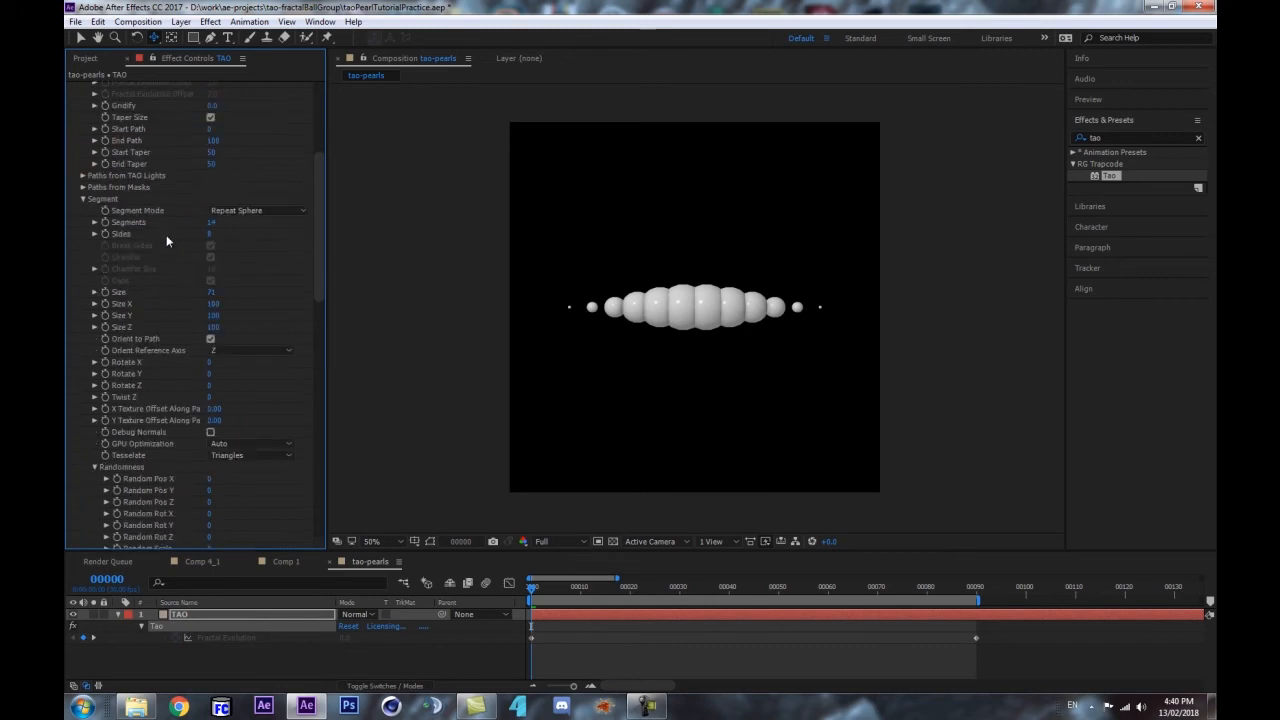
pyautogui.click(83, 198)
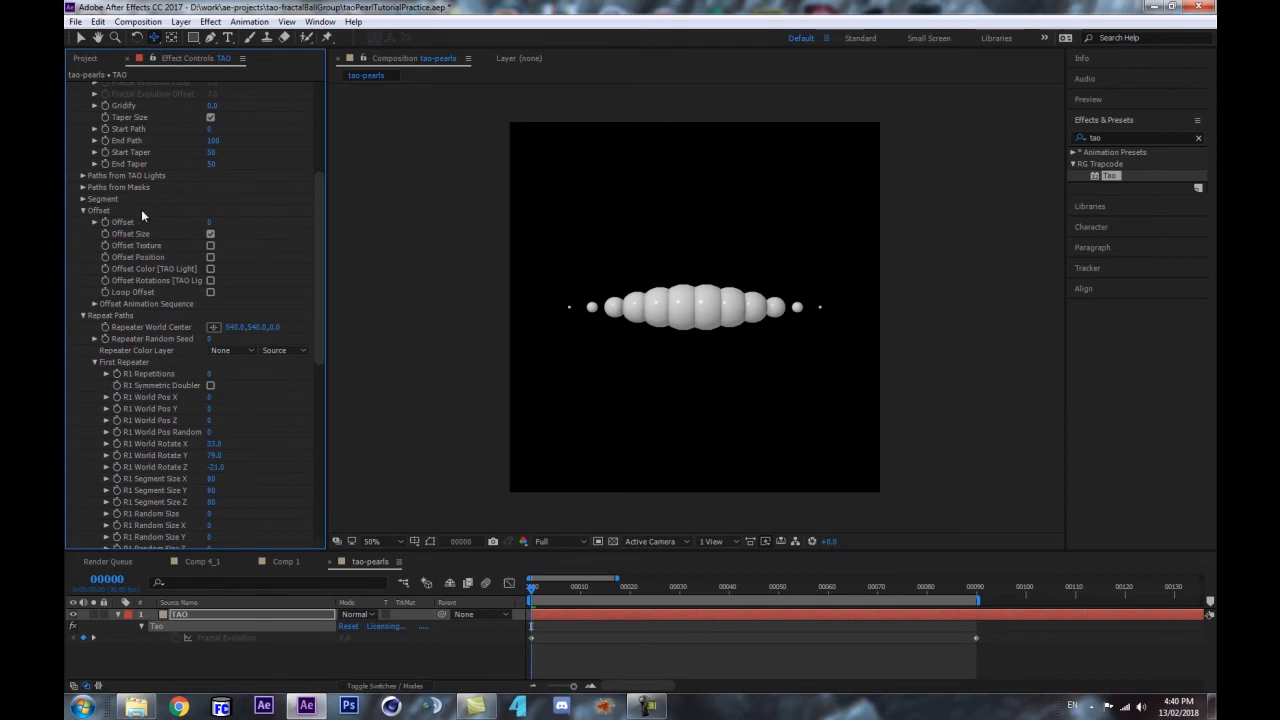
pyautogui.scroll(1, 144, 231)
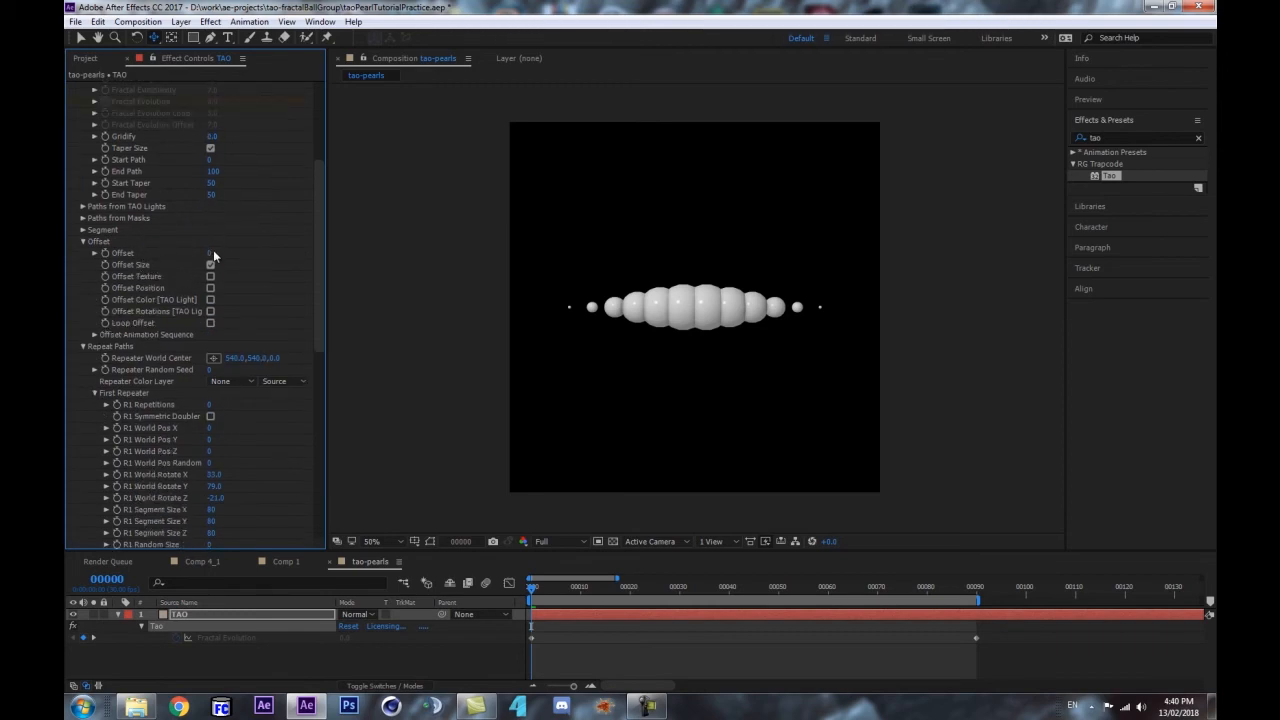
pyautogui.moveTo(211, 252); pyautogui.dragTo(240, 276)
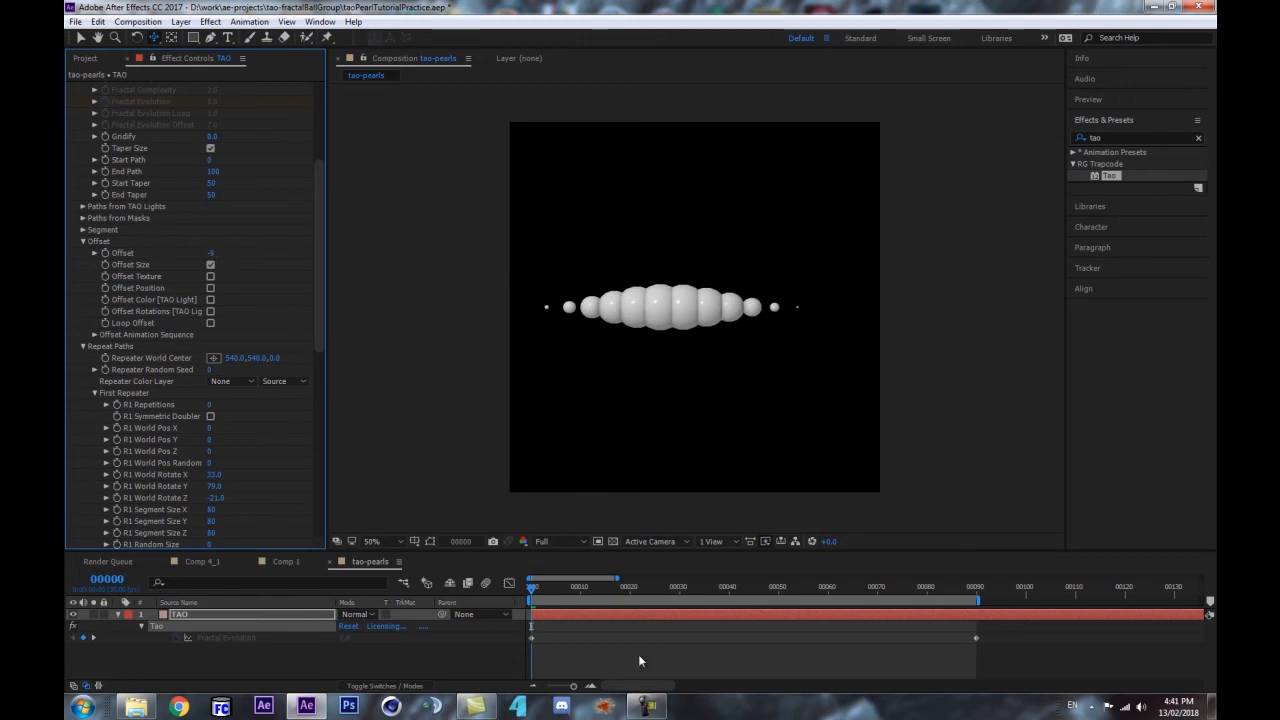
pyautogui.moveTo(545, 587); pyautogui.dragTo(497, 541)
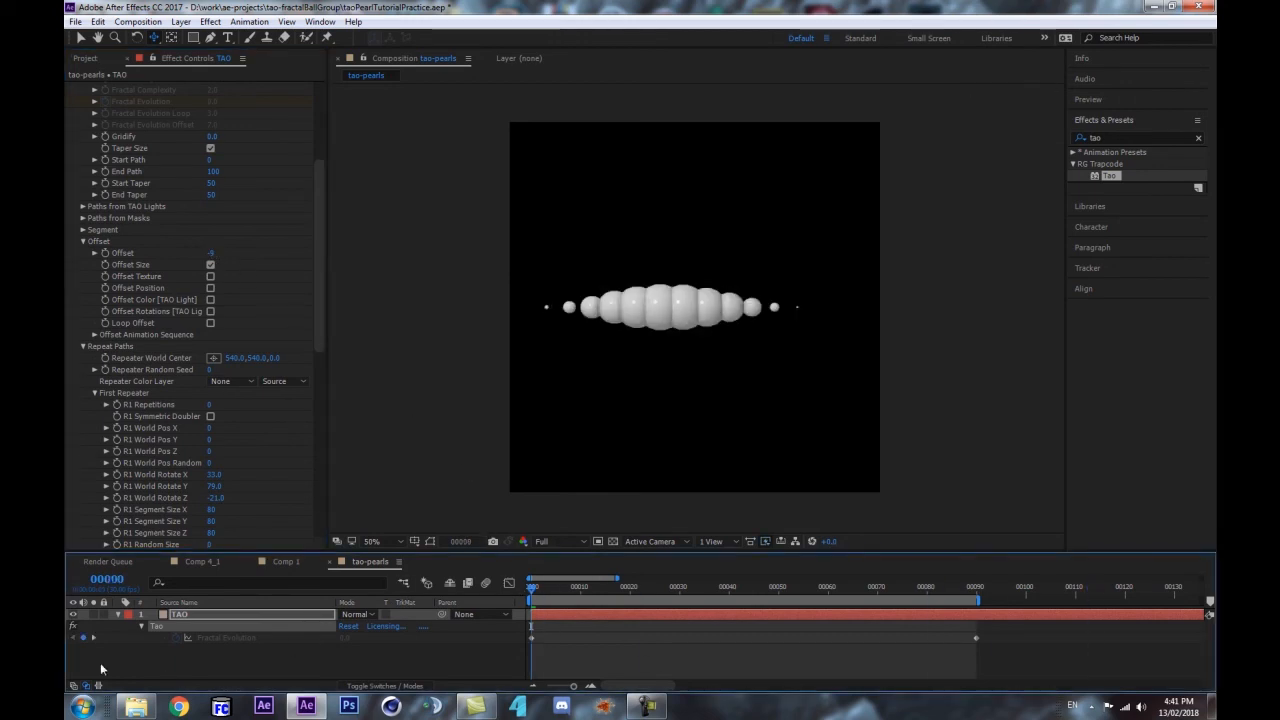
# - Keyframe the Offset from 0 at frame 0 to 100 at frame 90, and scrub back to the start to check it
pyautogui.click(212, 253)
pyautogui.write('0')
pyautogui.press('Return')
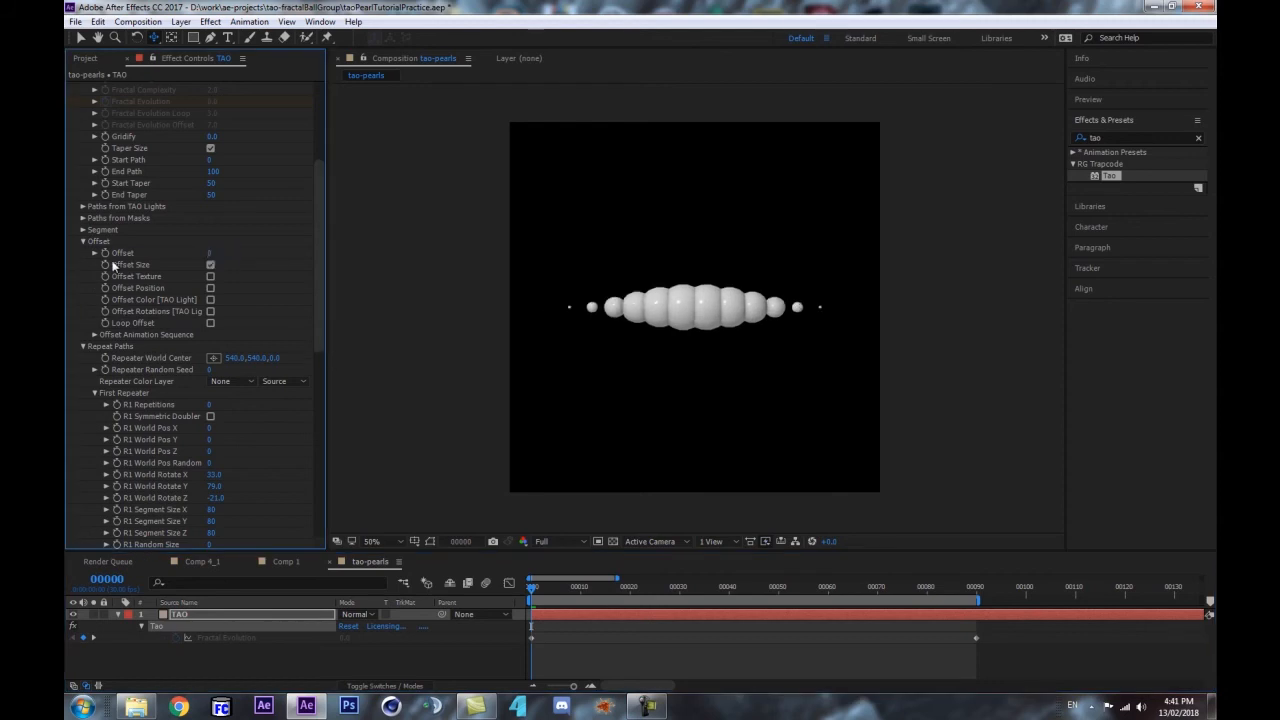
pyautogui.click(975, 584)
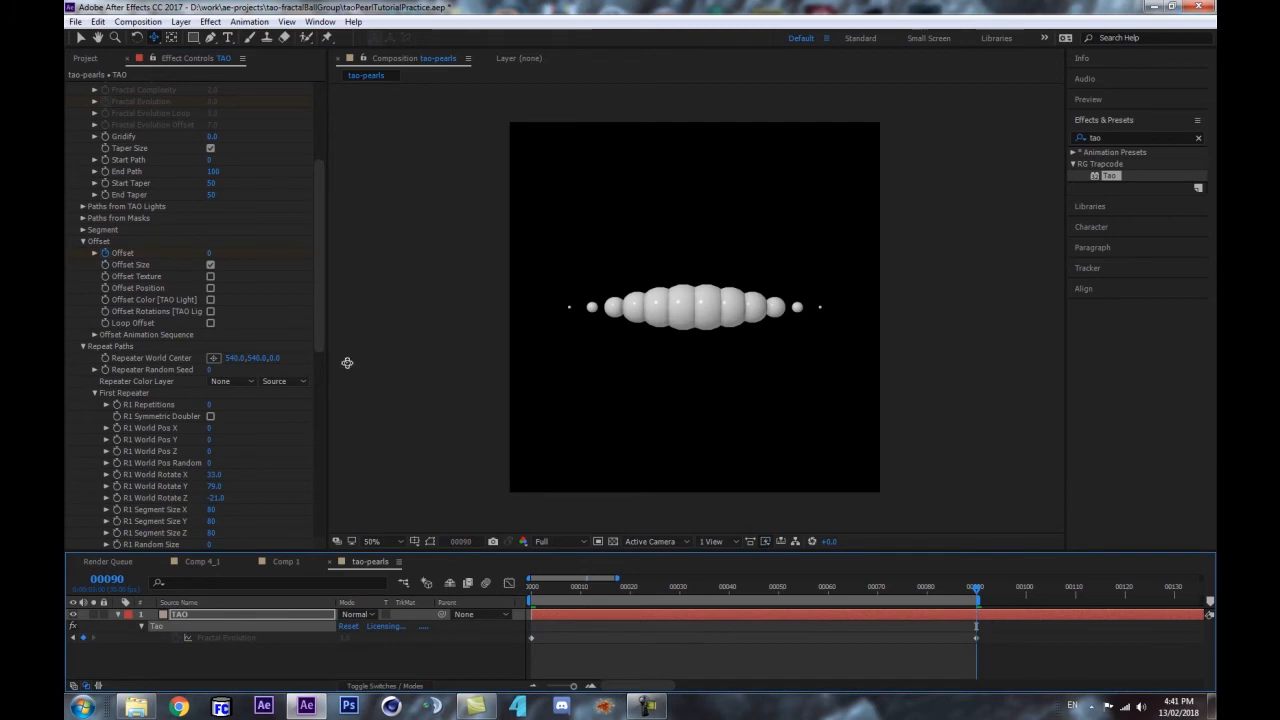
pyautogui.click(208, 254)
pyautogui.write('100')
pyautogui.press('Return')
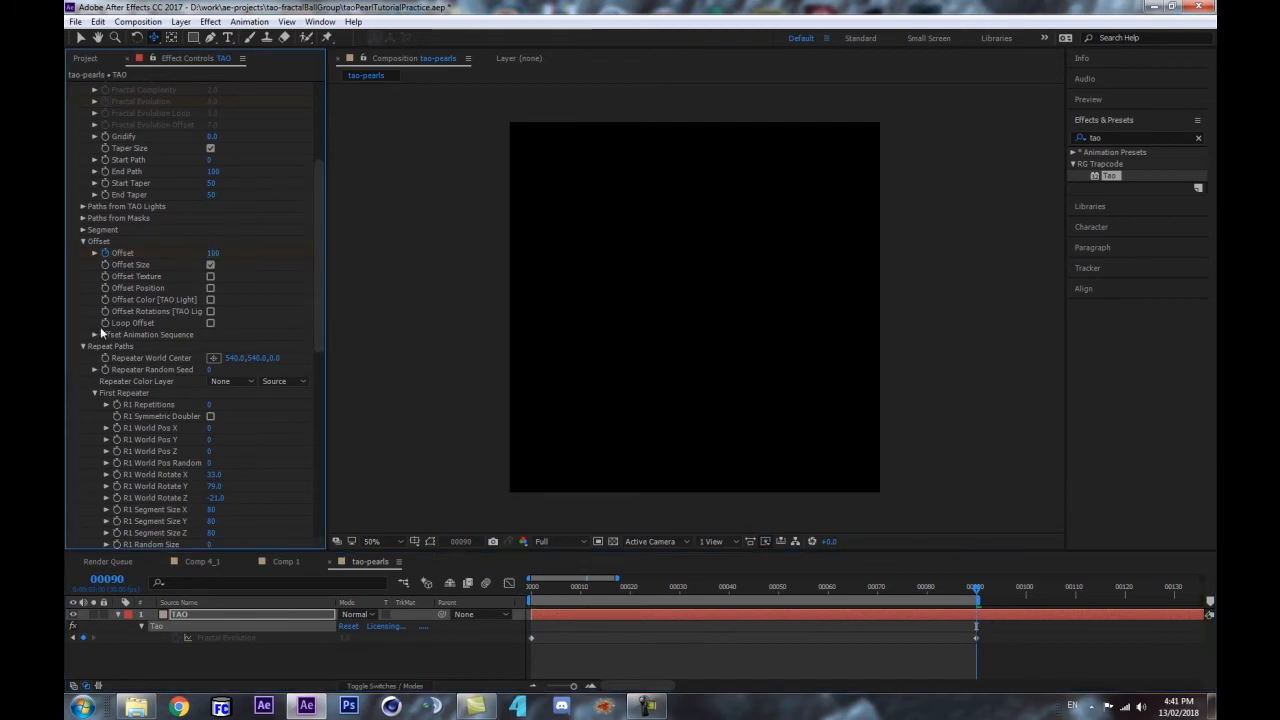
pyautogui.moveTo(538, 588); pyautogui.dragTo(450, 585)
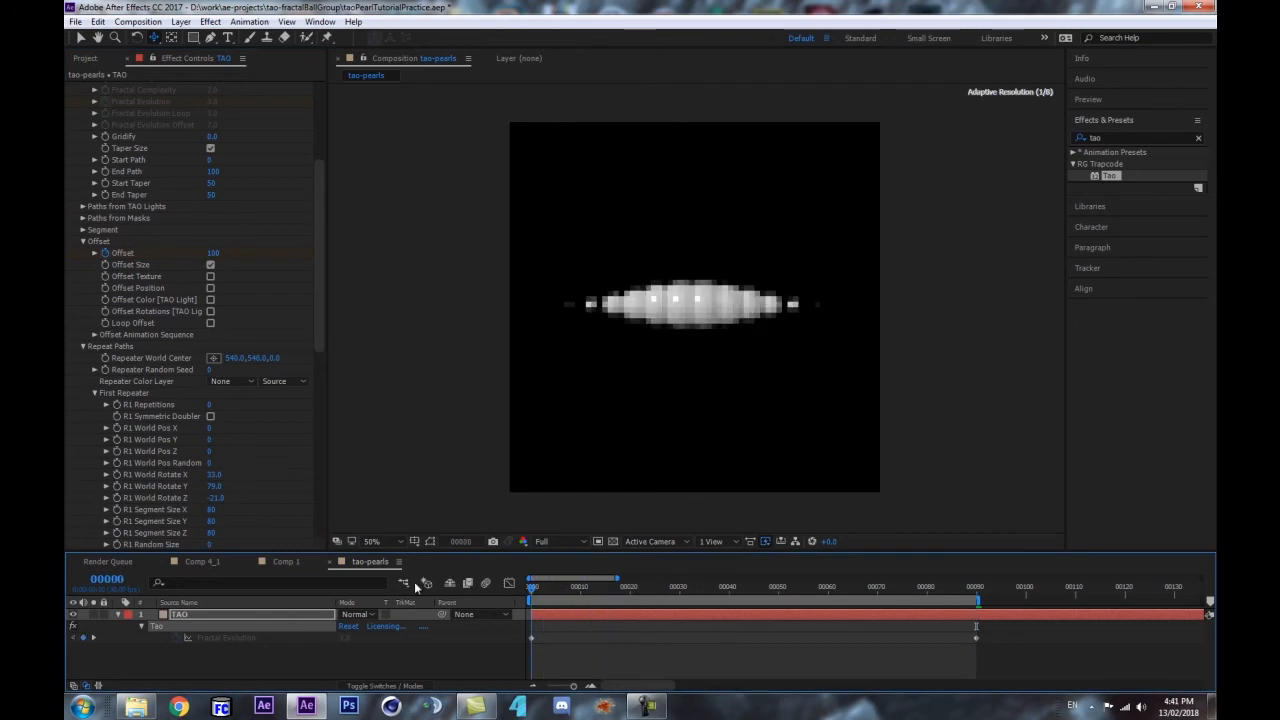
pyautogui.moveTo(538, 594); pyautogui.dragTo(500, 560)
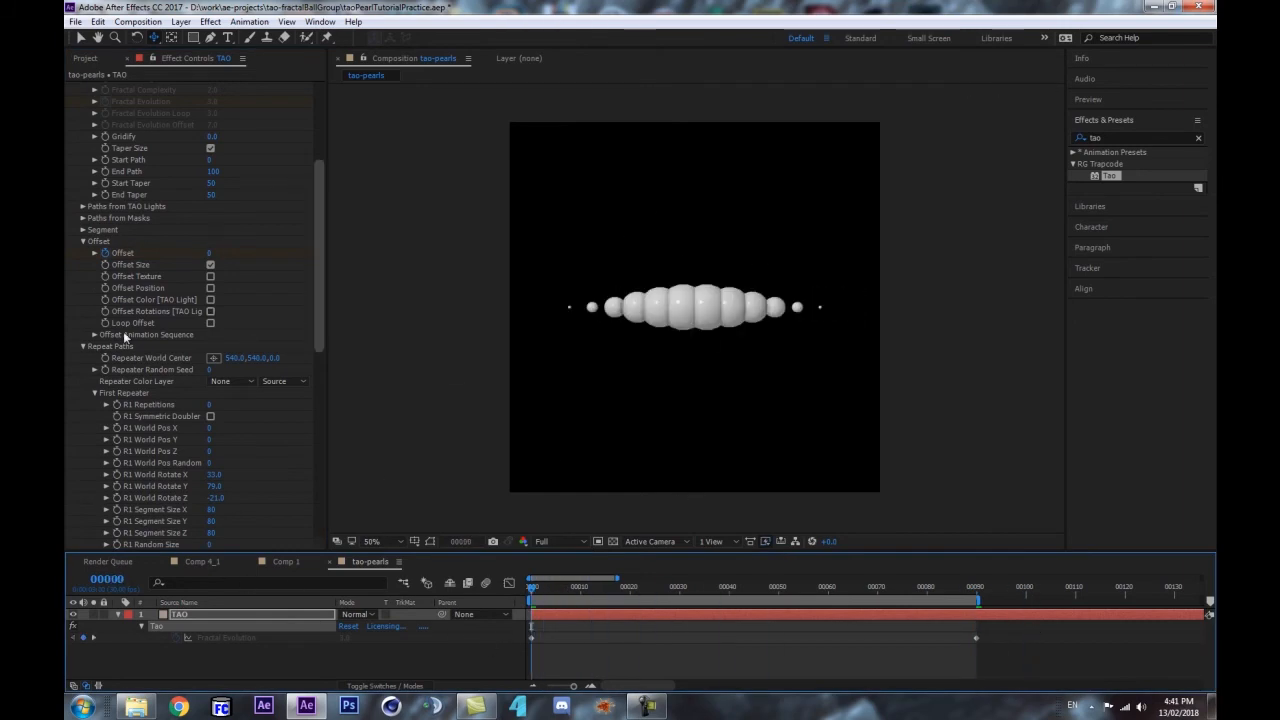
# - Enable Loop Offset and preview the size animation along the line
pyautogui.click(210, 323)
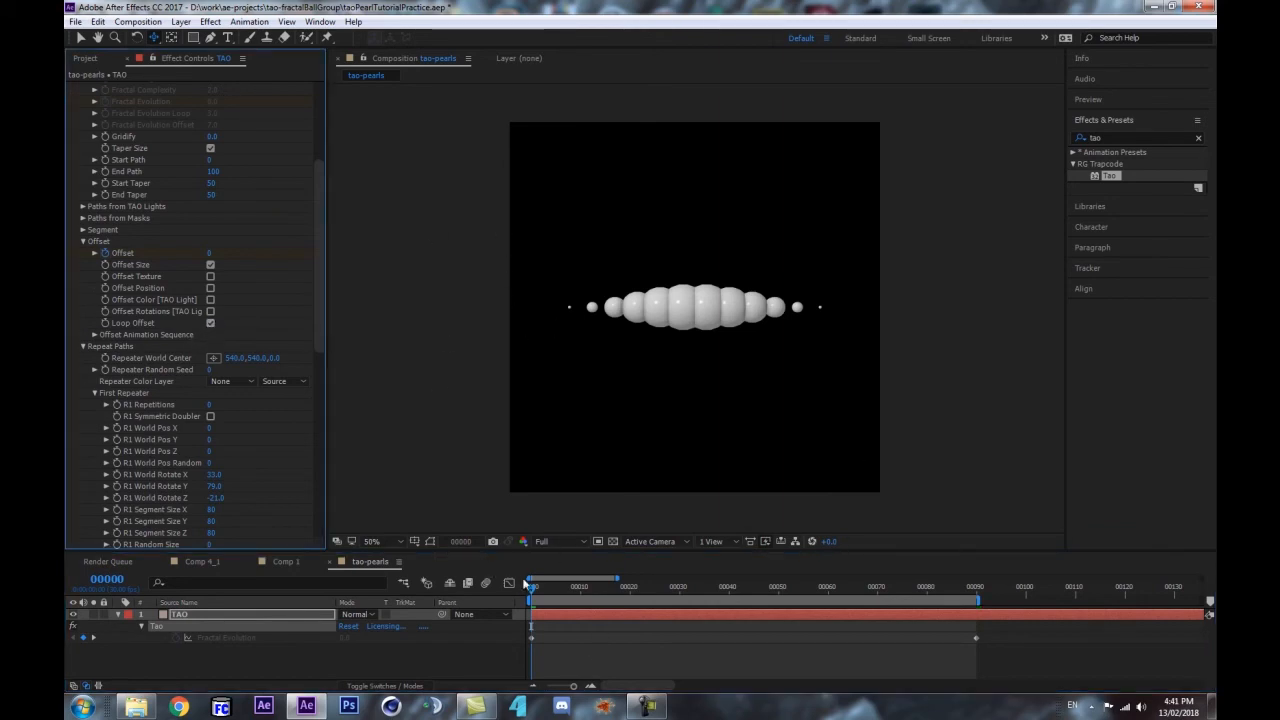
pyautogui.moveTo(533, 590); pyautogui.dragTo(714, 590)
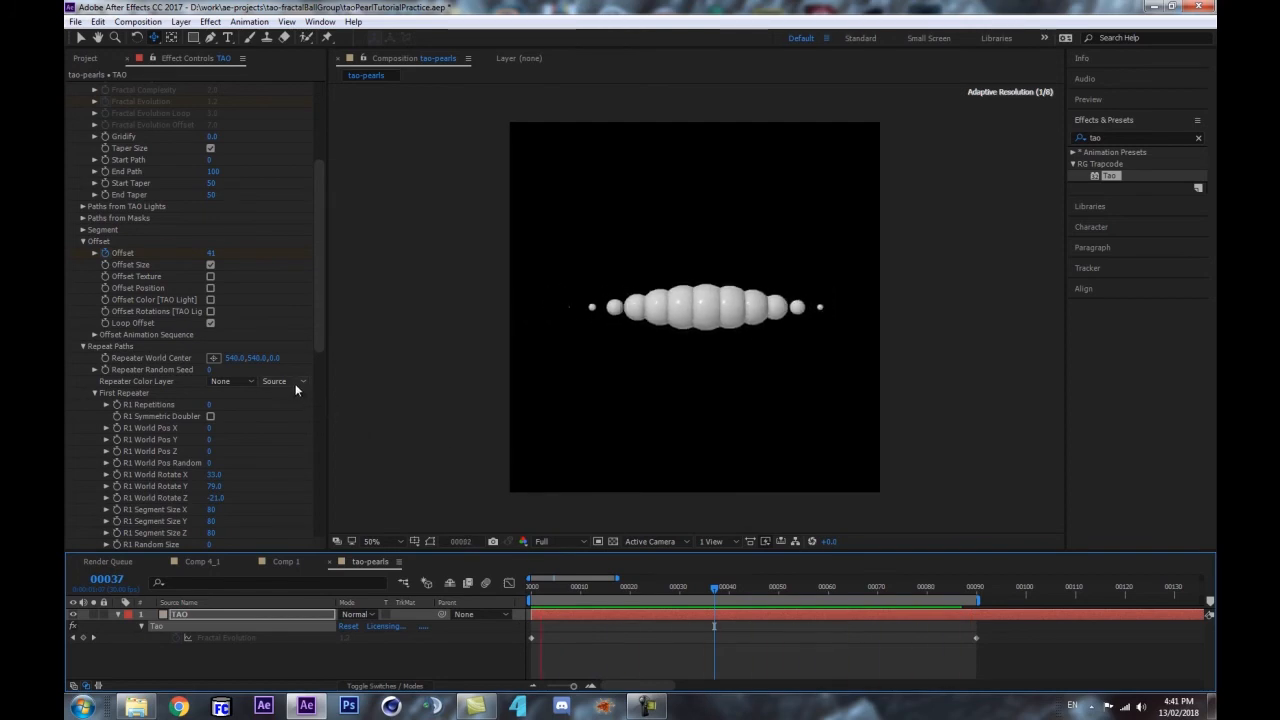
pyautogui.moveTo(714, 588); pyautogui.dragTo(411, 603)
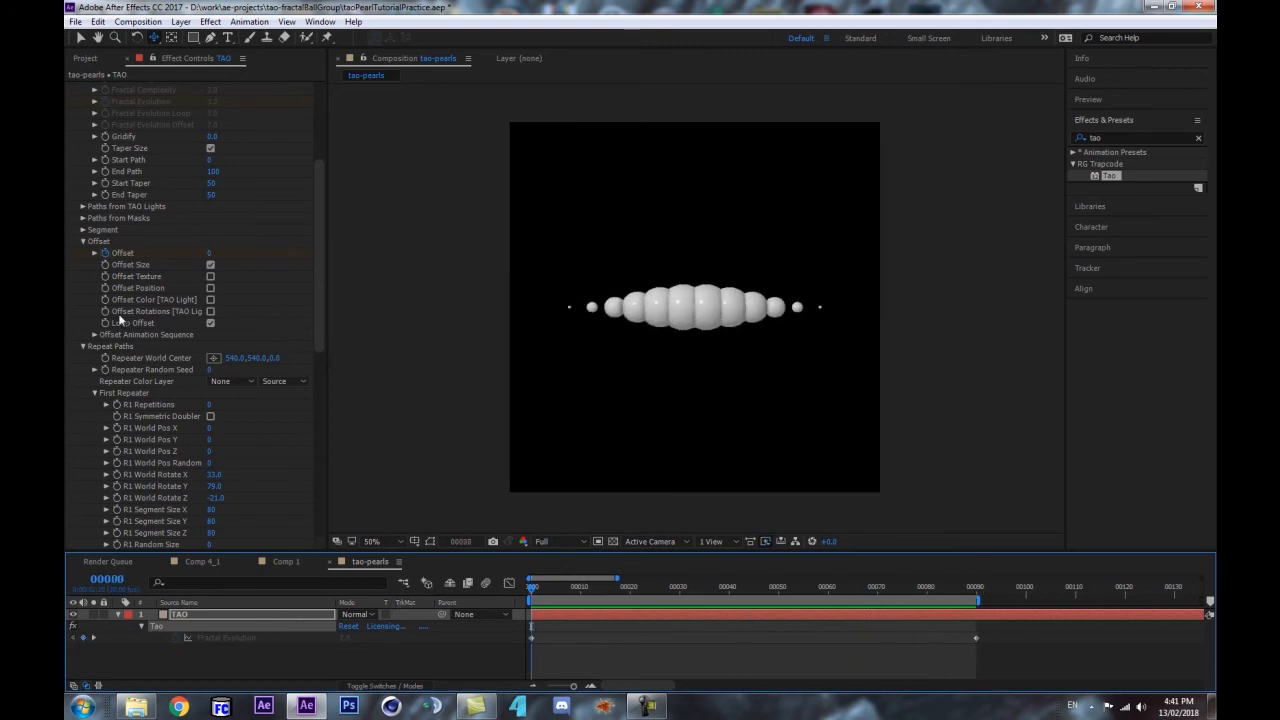
# - Try the Circle path shape and preview the looping offset on it
pyautogui.scroll(5, 153, 283)
pyautogui.click(230, 158)
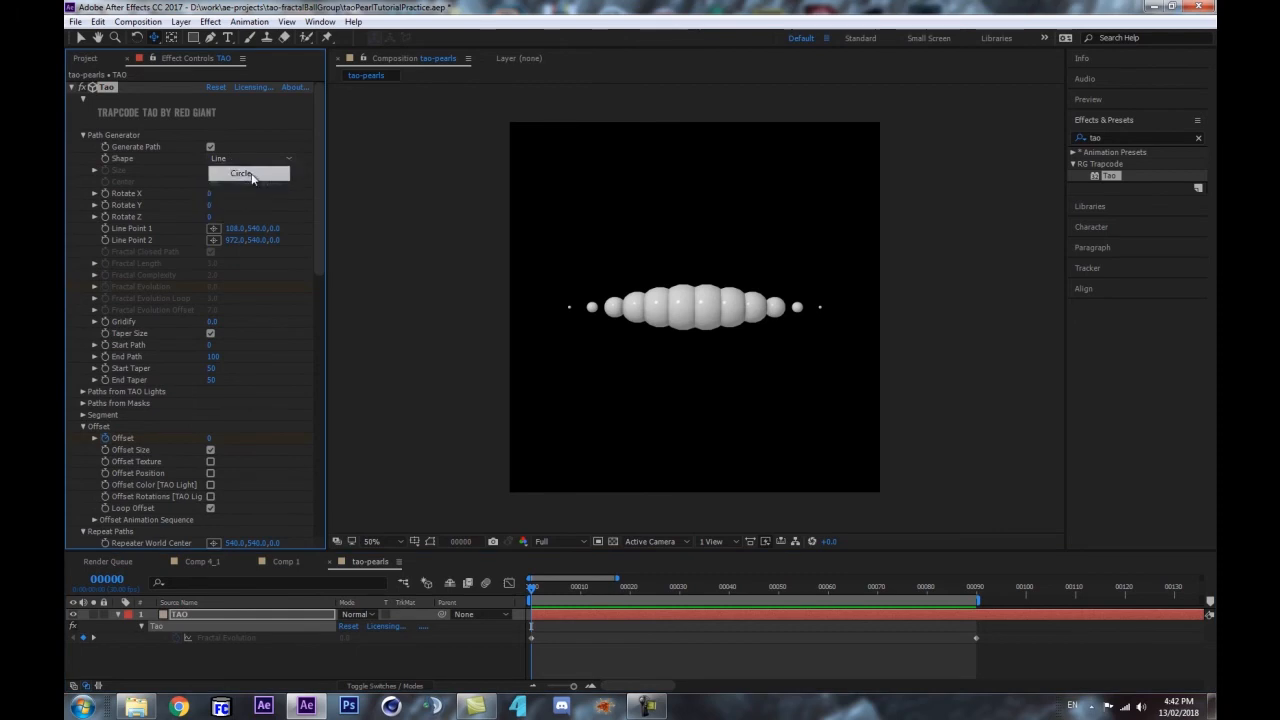
pyautogui.click(248, 178)
pyautogui.click(274, 653)
pyautogui.press('space')
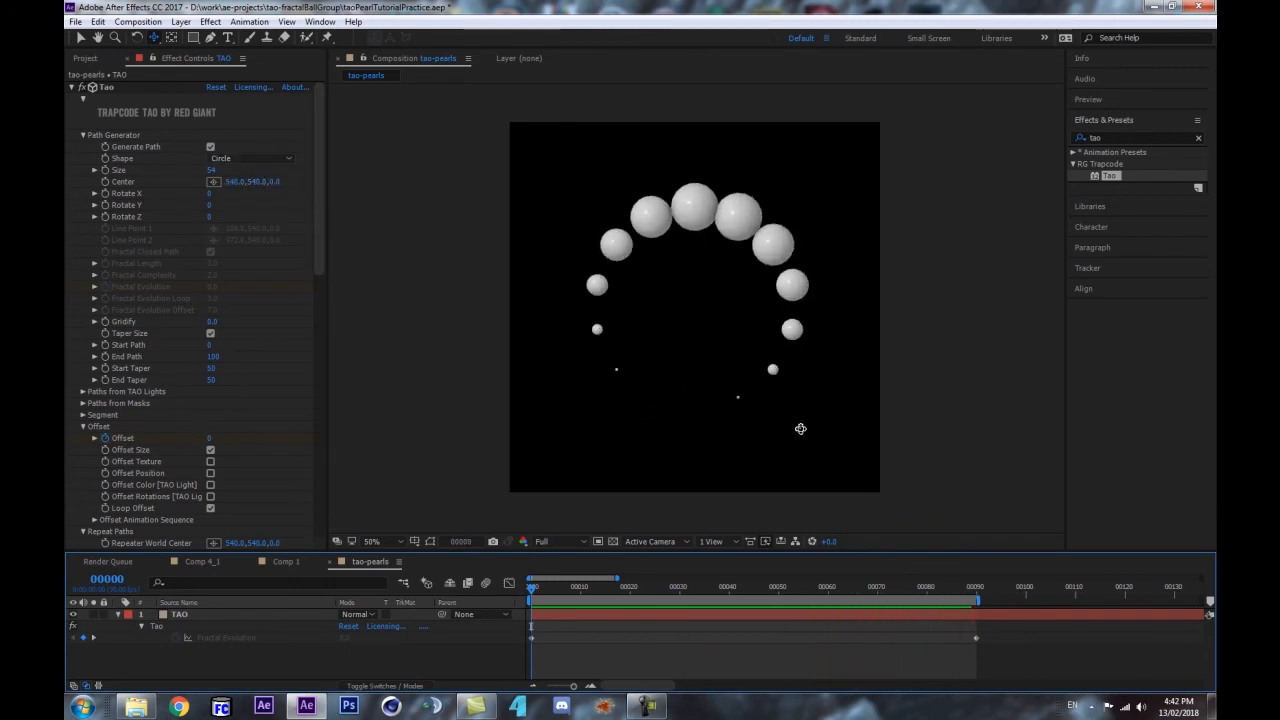
# - Set the path shape to Fractal and preview the offset animation
pyautogui.click(256, 160)
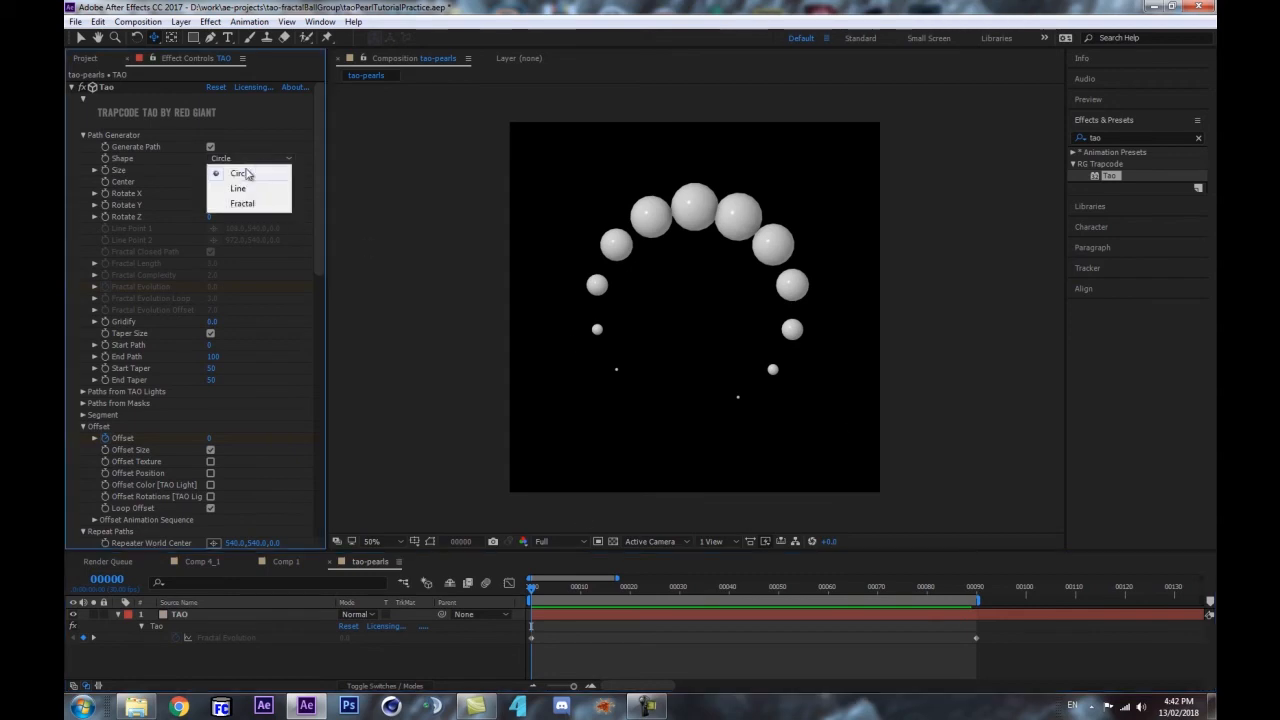
pyautogui.click(233, 211)
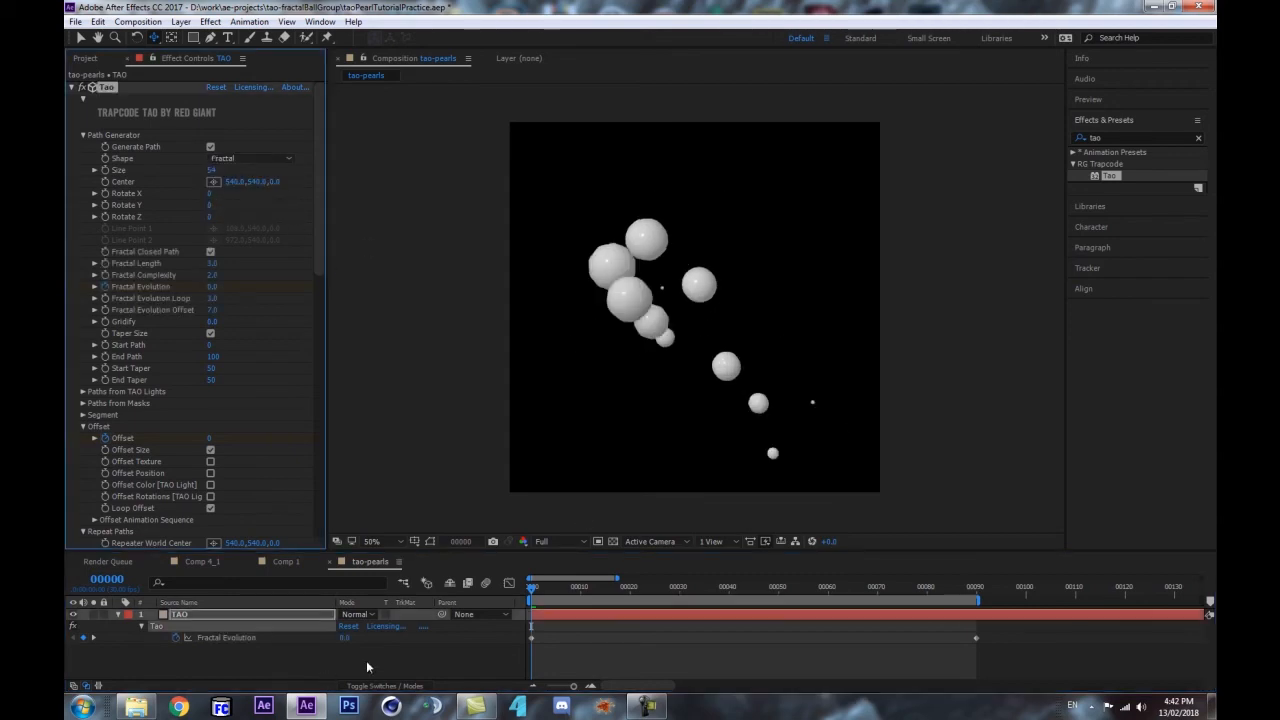
pyautogui.press('space')
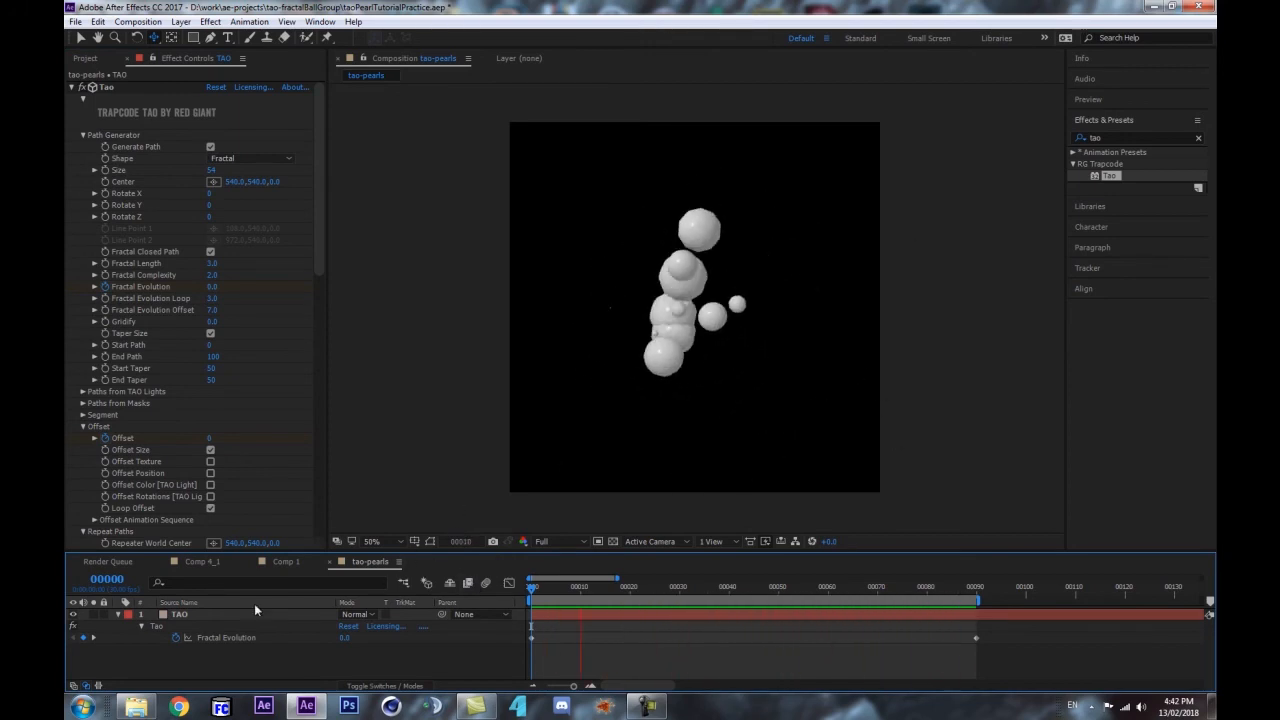
pyautogui.press('space')
# - Show the TAO layer's keyframed properties in the timeline and remove the Fractal Evolution keyframes
pyautogui.click(190, 613)
pyautogui.press('u')
pyautogui.press('u')
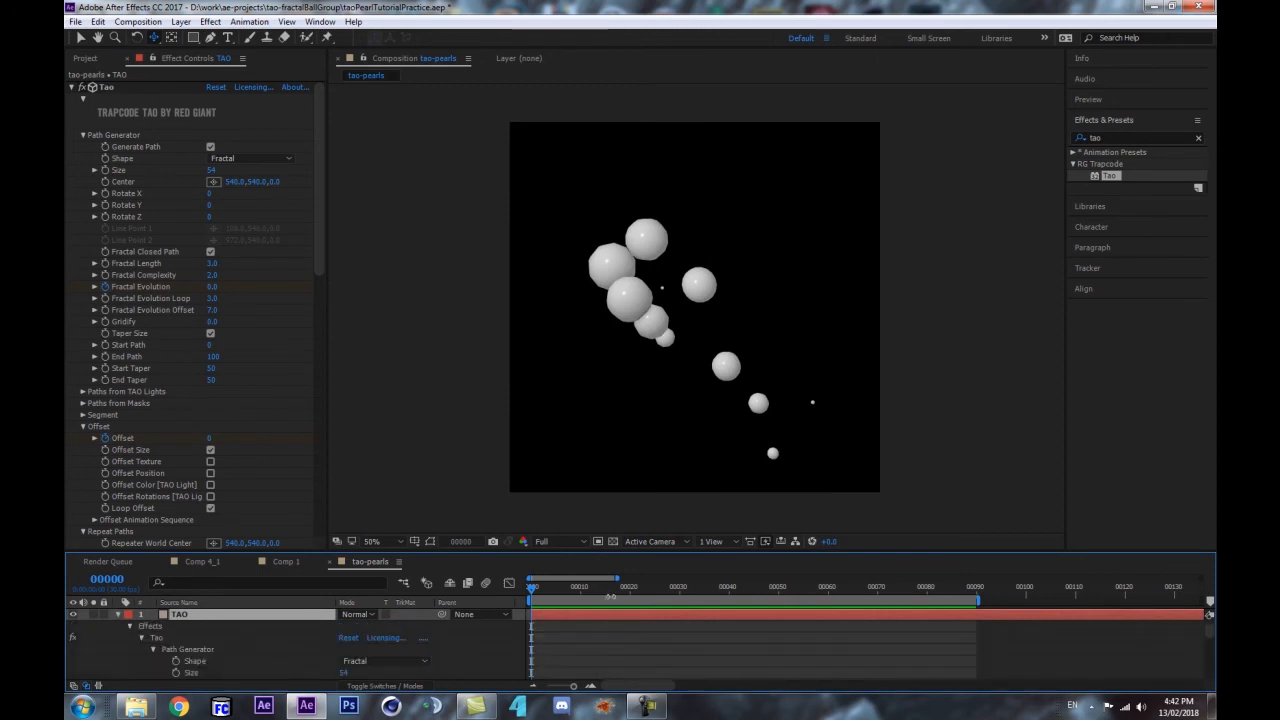
pyautogui.scroll(-5, 612, 618)
pyautogui.scroll(5, 210, 643)
pyautogui.click(152, 650)
pyautogui.click(152, 662)
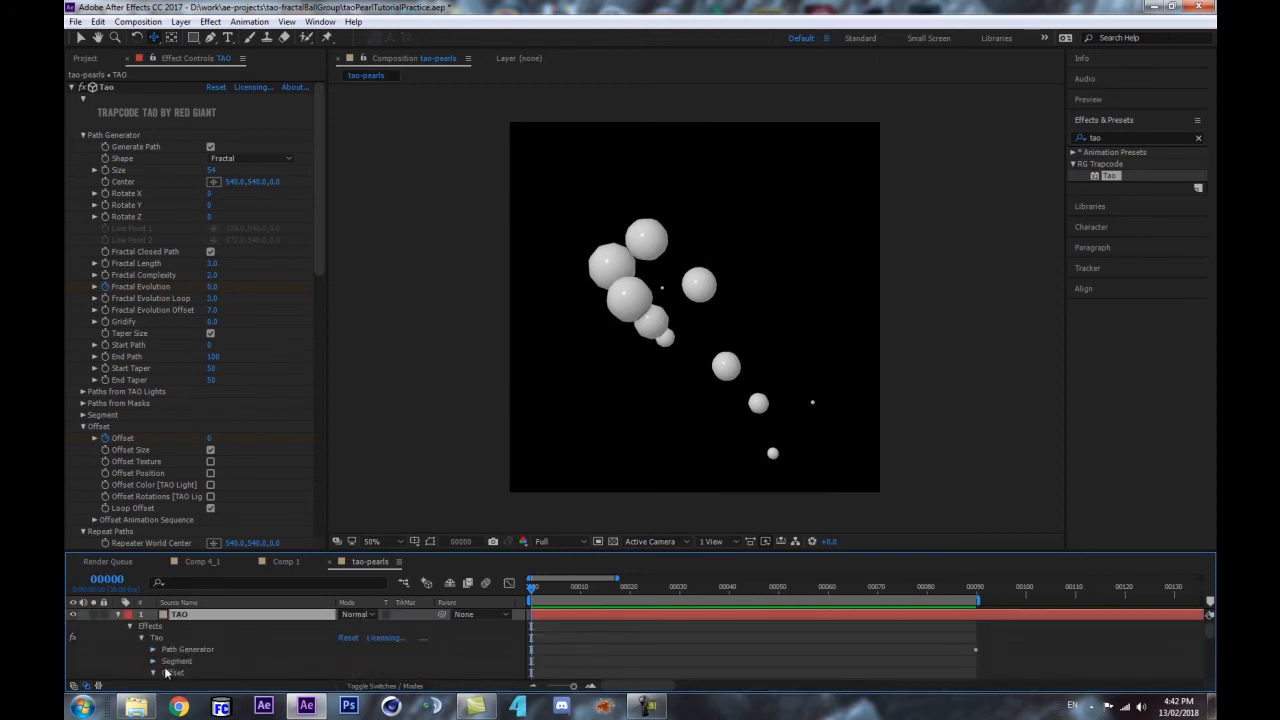
pyautogui.press('u')
pyautogui.press('u')
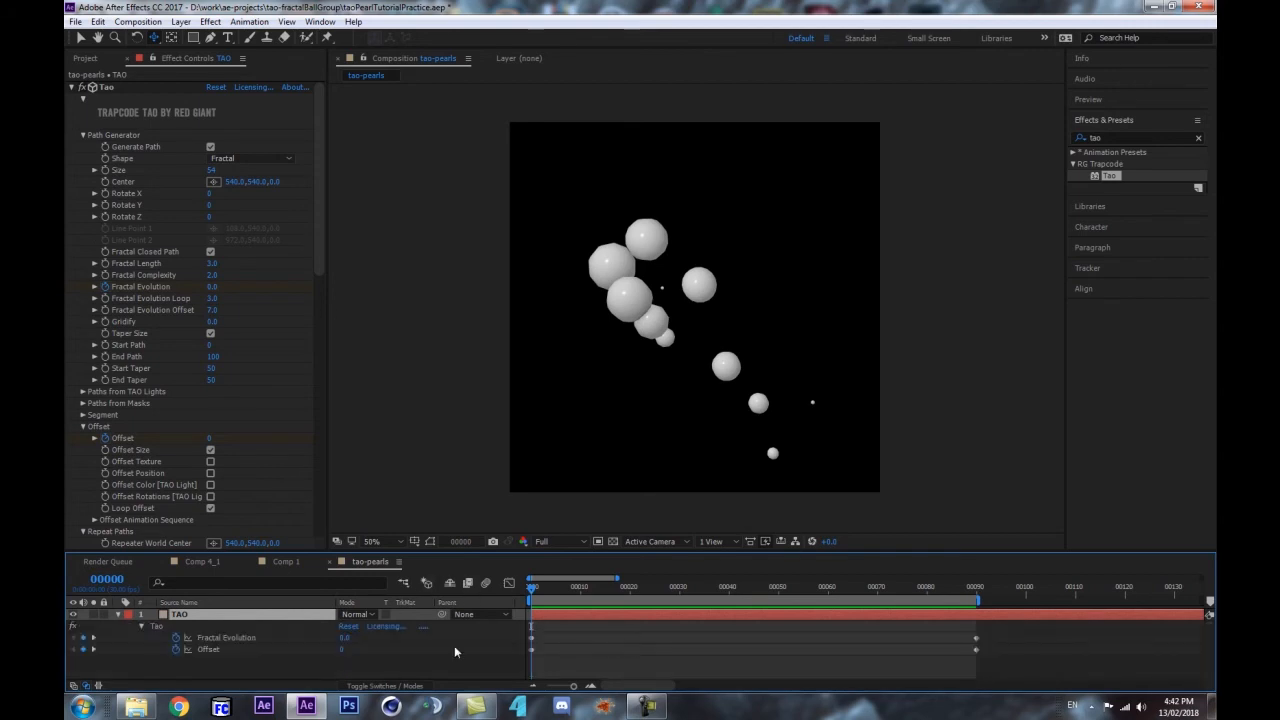
pyautogui.click(175, 638)
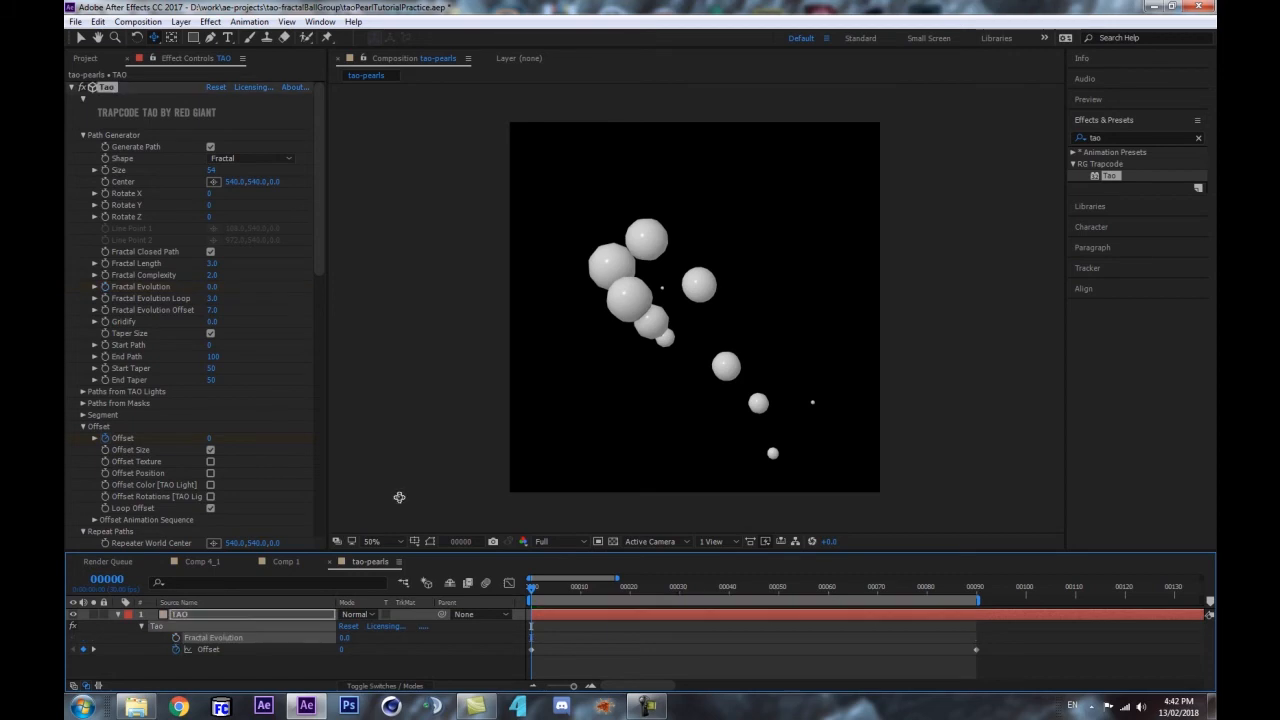
# - Expand the Segment settings of the Tao effect down to the segment sizes and randomness
pyautogui.scroll(-2, 208, 401)
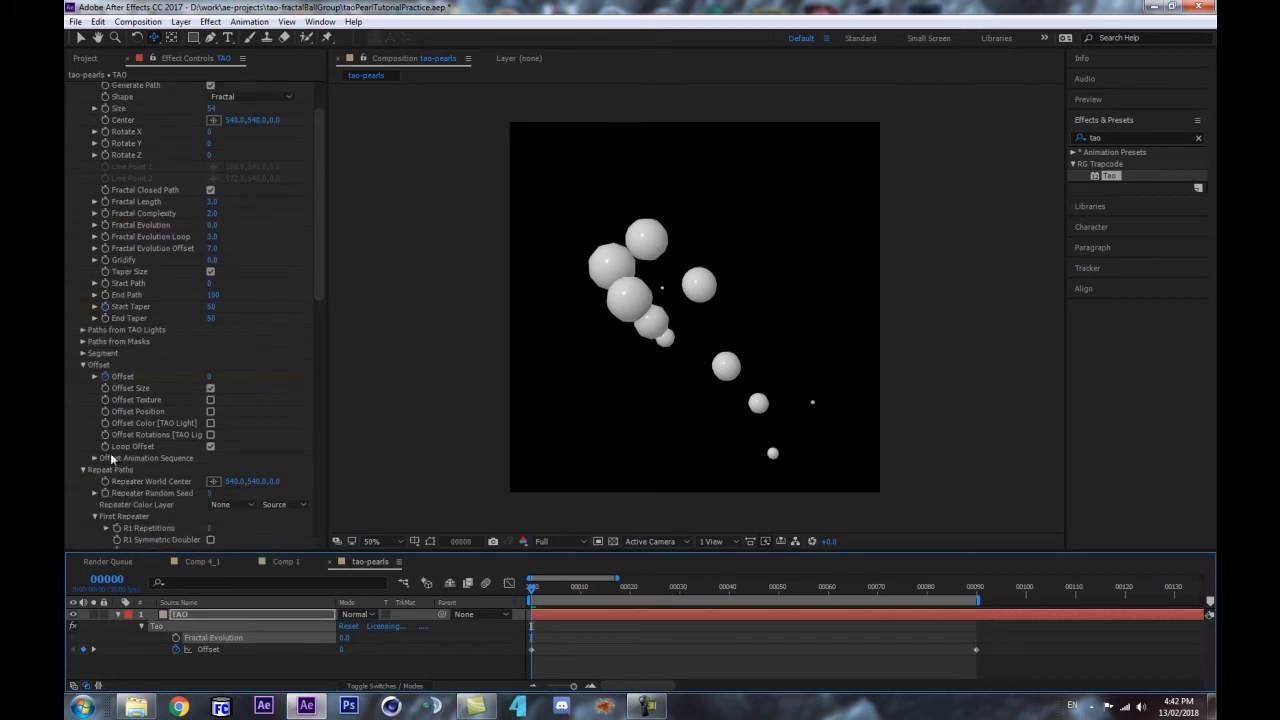
pyautogui.click(84, 354)
pyautogui.scroll(-7, 163, 366)
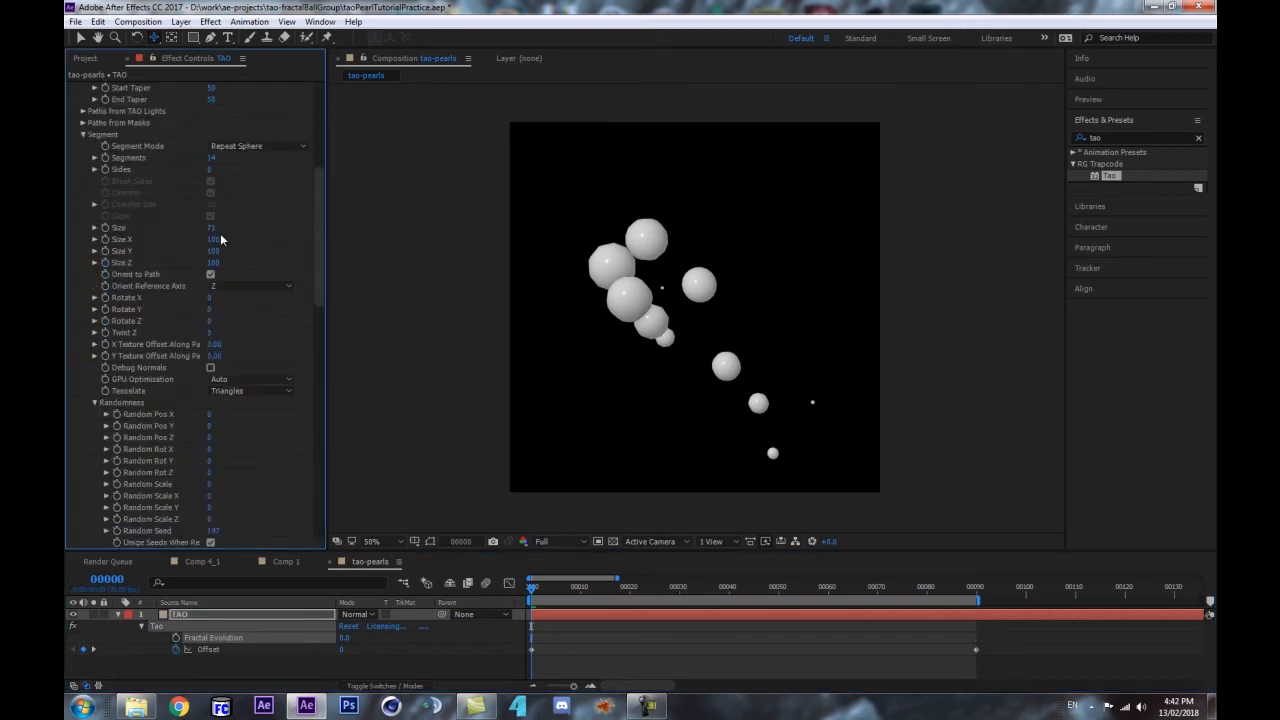
# - Raise the TAO segment count to 47 and preview the animation
pyautogui.moveTo(213, 157); pyautogui.dragTo(232, 155)
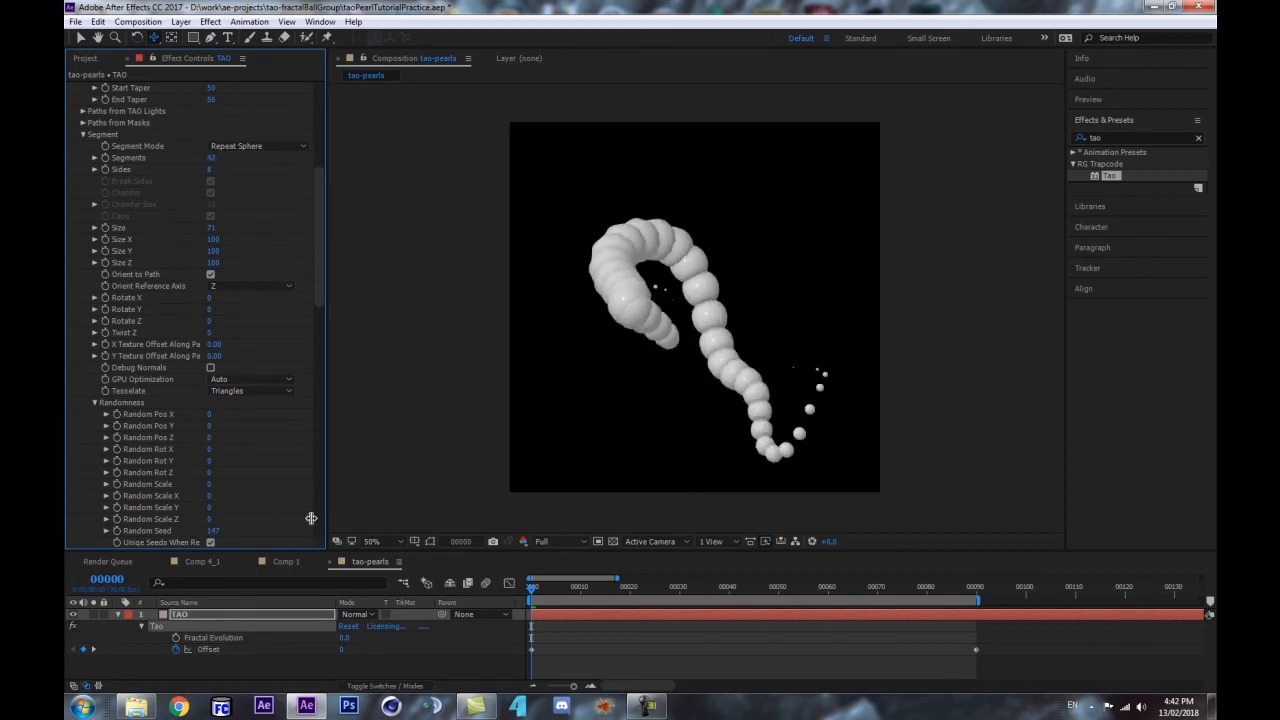
pyautogui.click(237, 613)
pyautogui.press('space')
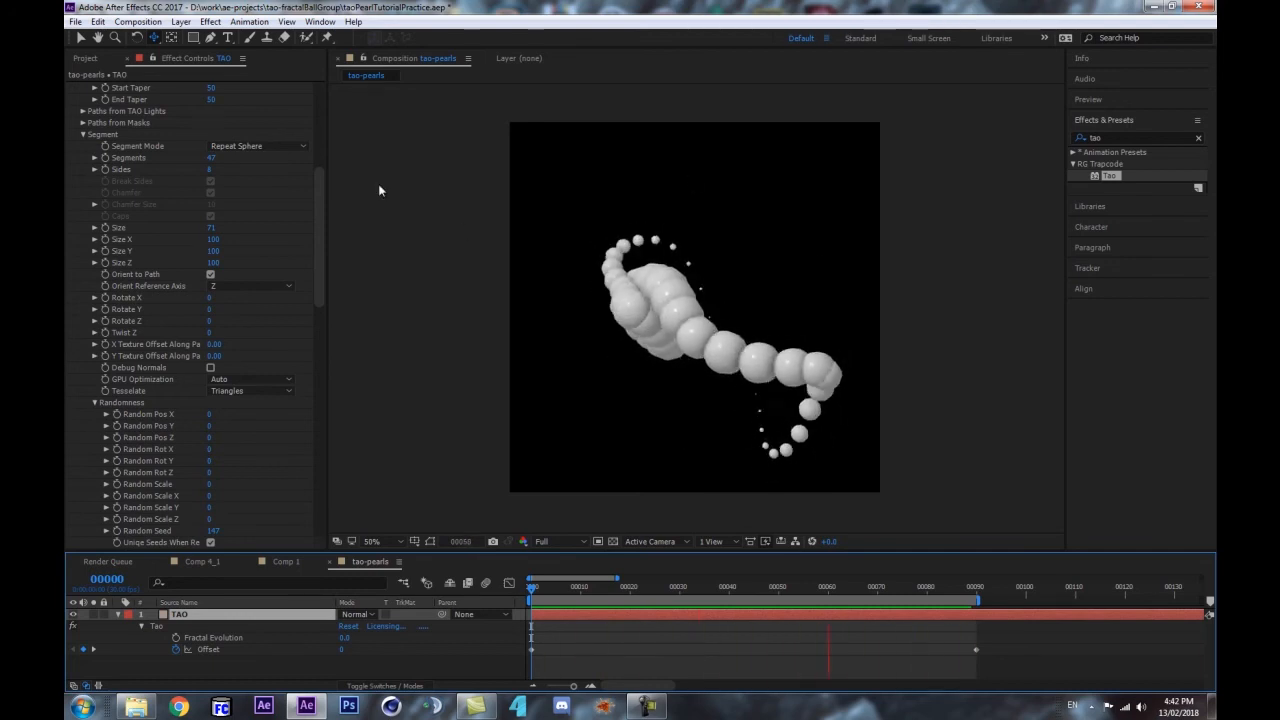
pyautogui.press('space')
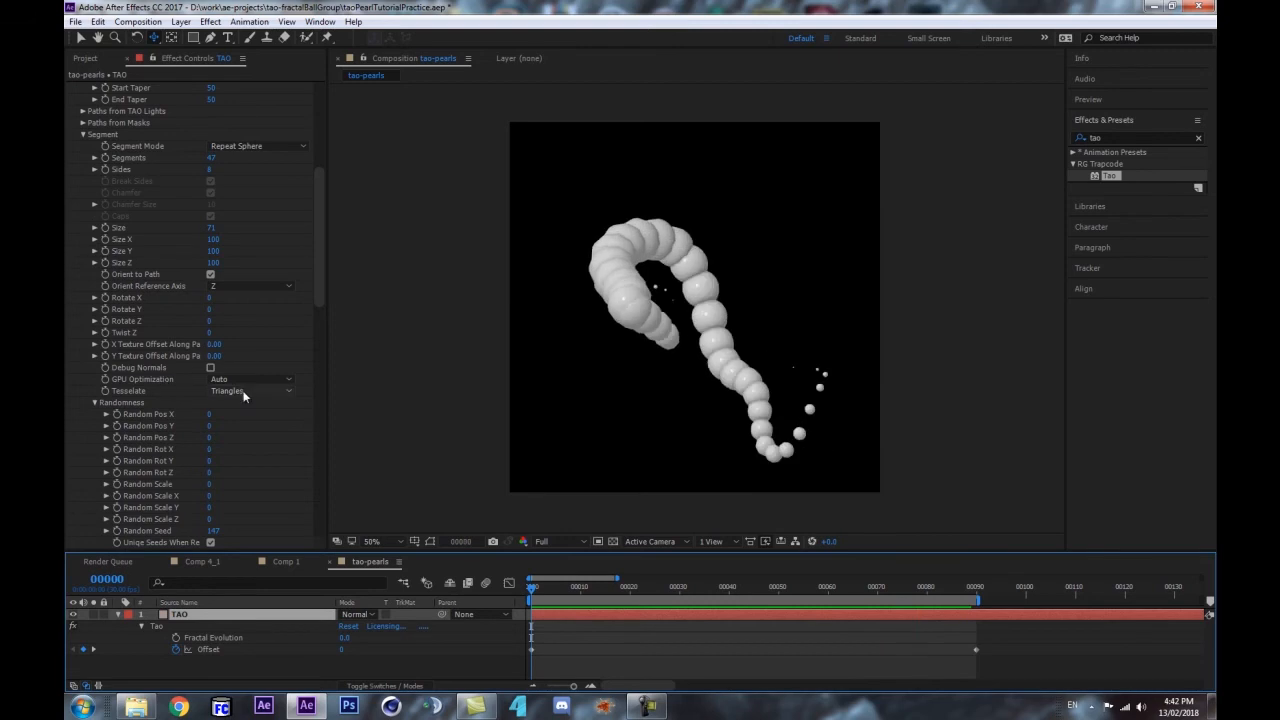
# - Start keyframing Fractal Evolution at frame 0, set it to 3 at frame 90, and preview the animation
pyautogui.click(175, 637)
pyautogui.click(977, 594)
pyautogui.click(341, 638)
pyautogui.write('3')
pyautogui.press('Return')
pyautogui.moveTo(319, 210); pyautogui.dragTo(258, 141)
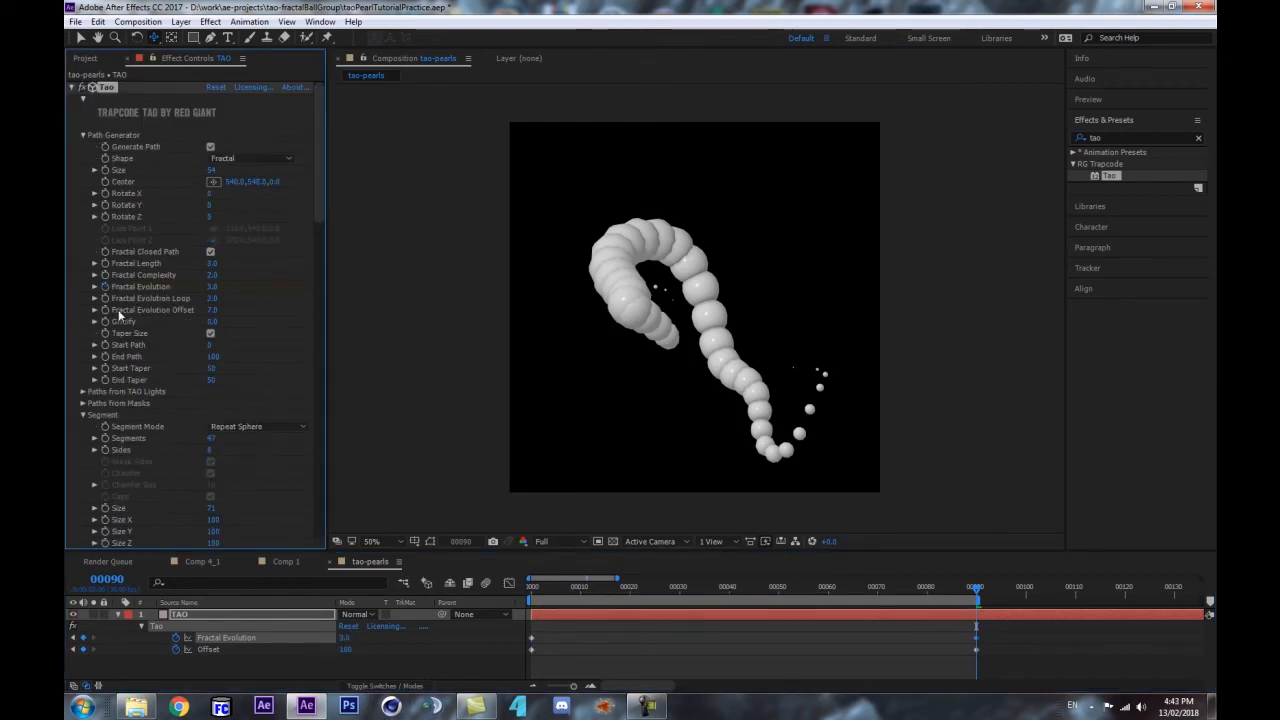
pyautogui.click(439, 668)
pyautogui.press('space')
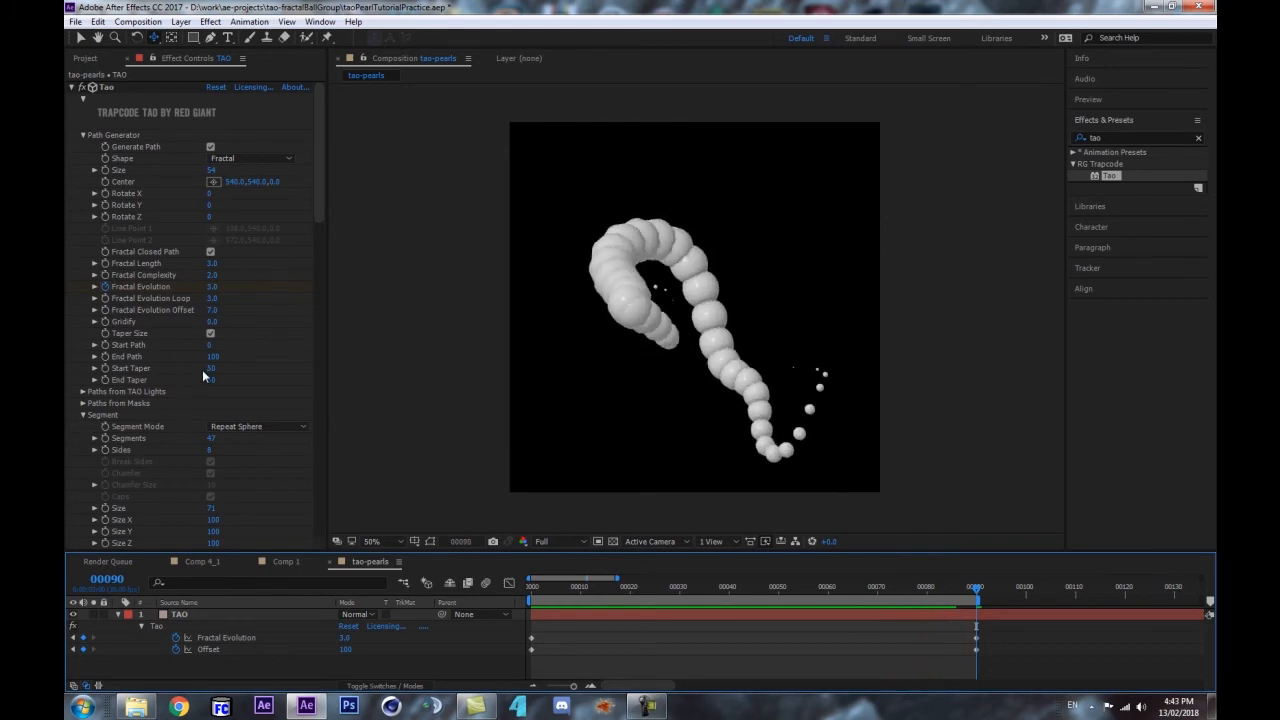
# - Try segment counts of 8 and 16 for the repeated spheres
pyautogui.scroll(-5, 229, 250)
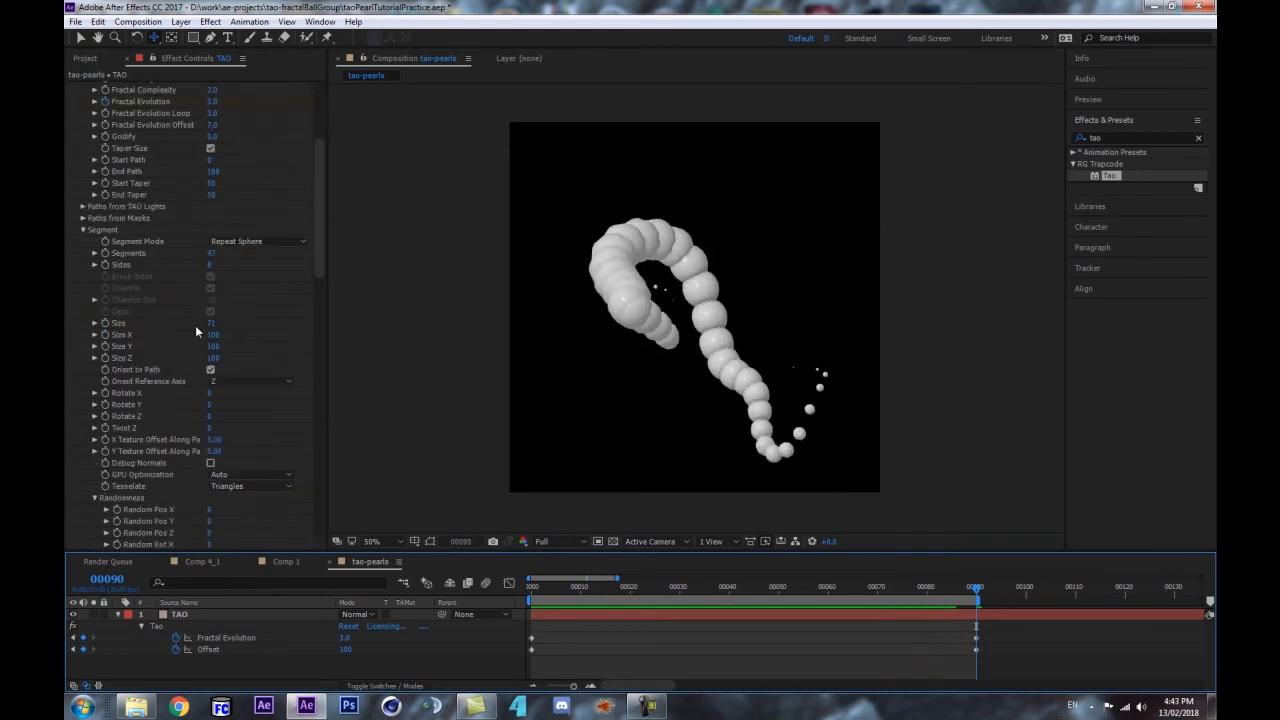
pyautogui.click(211, 254)
pyautogui.write('8')
pyautogui.press('Return')
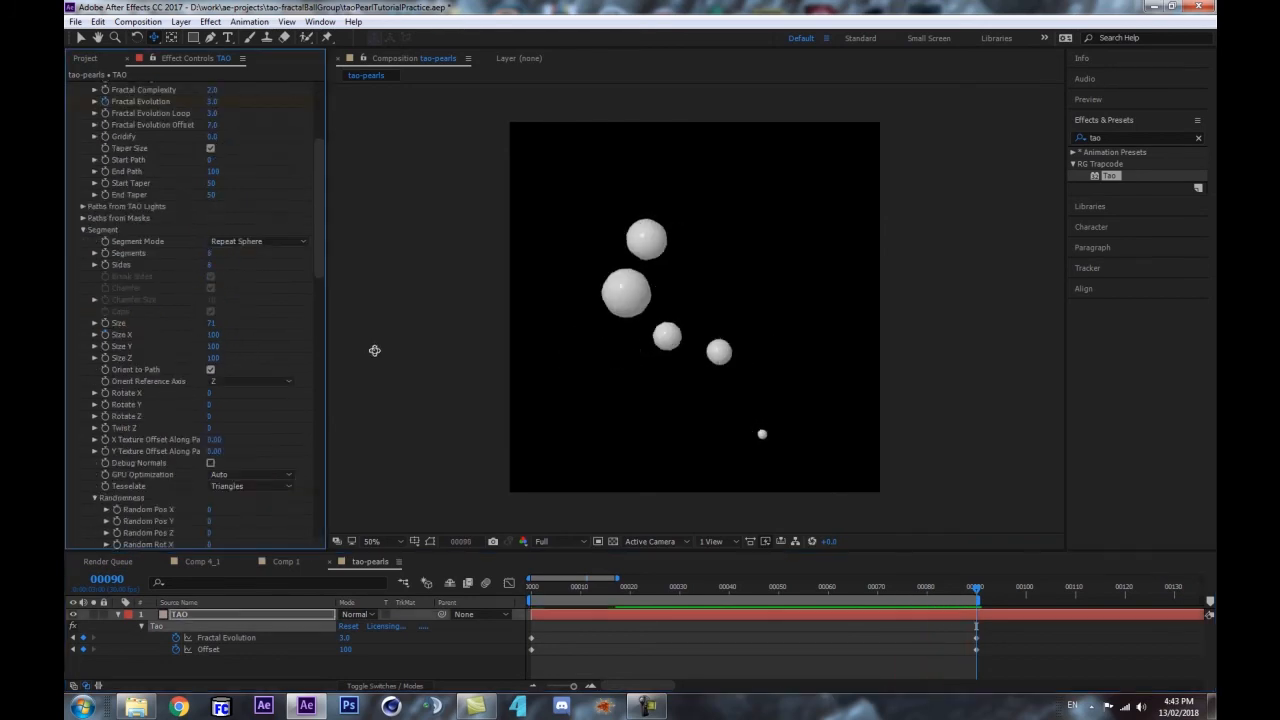
pyautogui.click(210, 253)
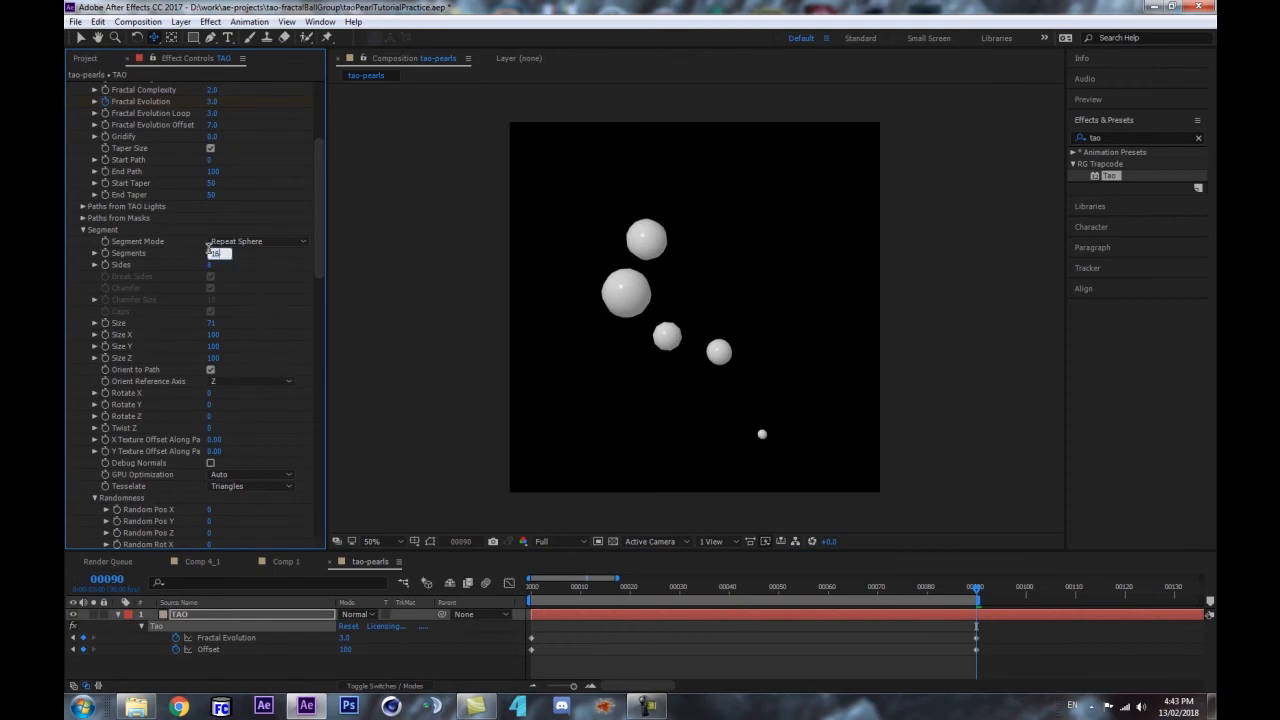
pyautogui.write('16')
pyautogui.press('Return')
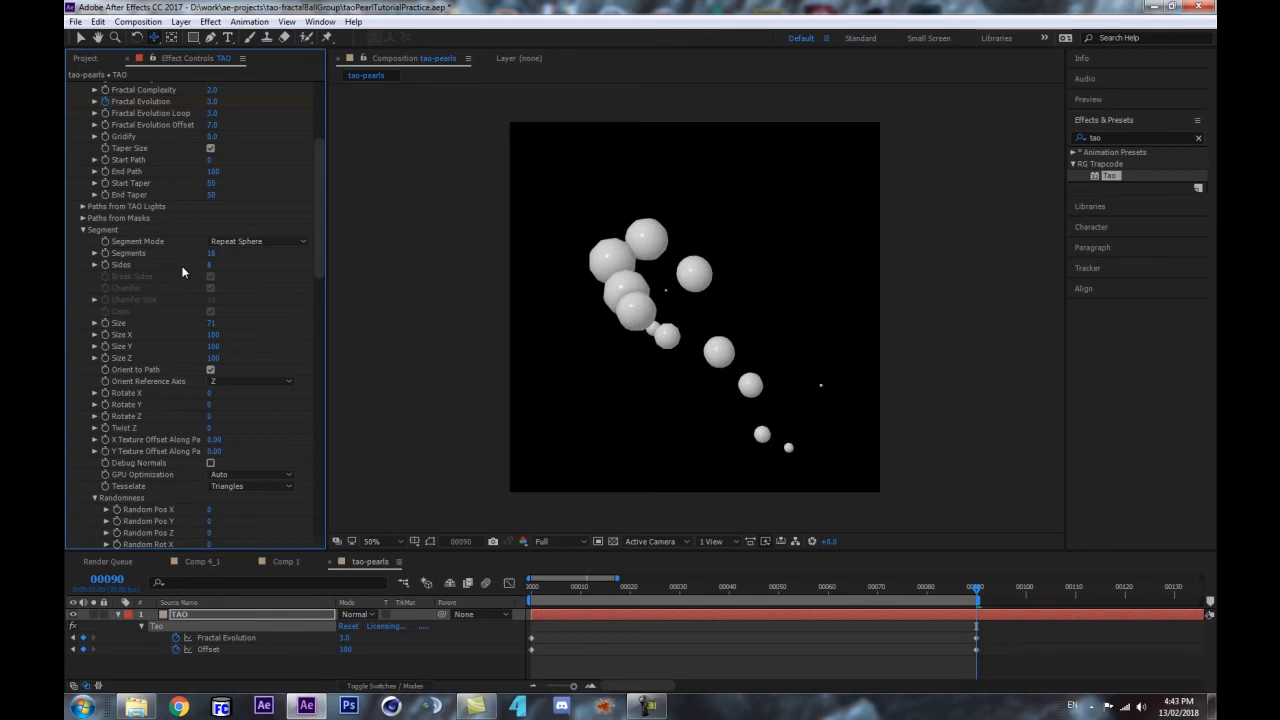
# - Undo back to the original segment count to check it, and redo the edits including the Fractal Evolution keyframes
pyautogui.hotkey('ctrl', 'z')
pyautogui.hotkey('ctrl', 'z')
pyautogui.hotkey('ctrl', 'z')
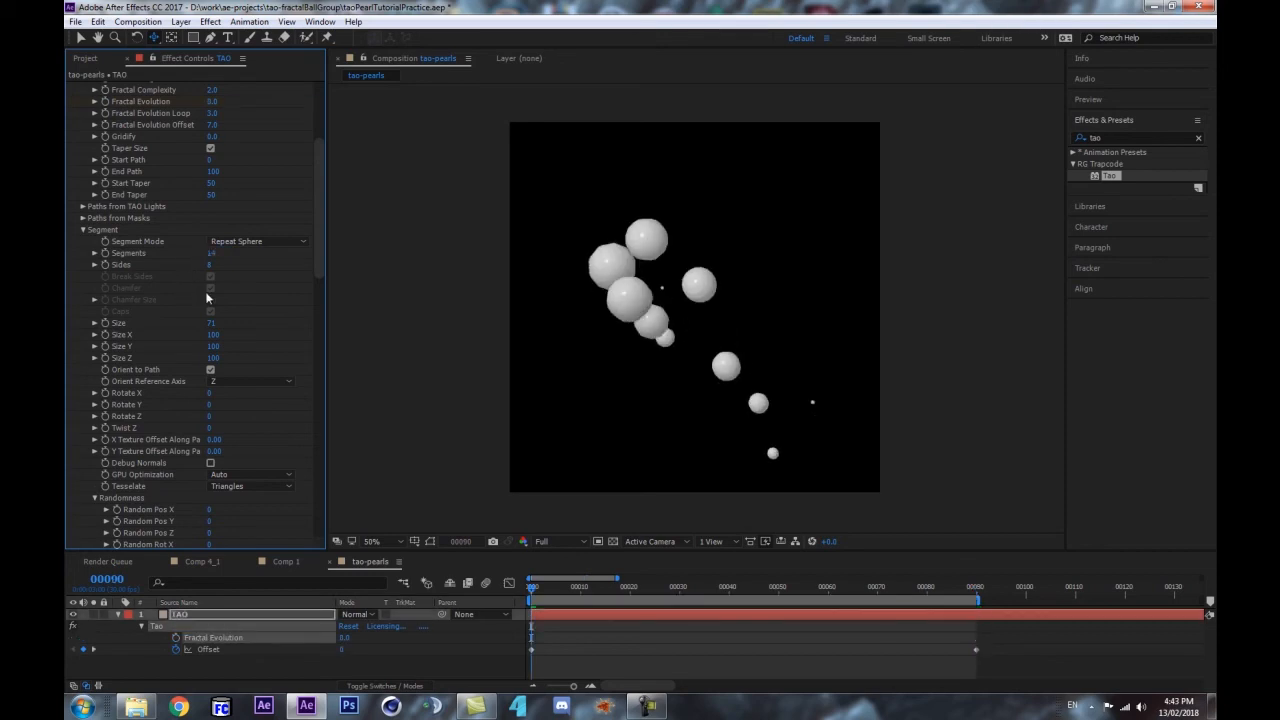
pyautogui.hotkey('ctrl', 'z')
pyautogui.hotkey('ctrl', 'shift', 'z')
pyautogui.hotkey('ctrl', 'shift', 'z')
pyautogui.hotkey('ctrl', 'shift', 'z')
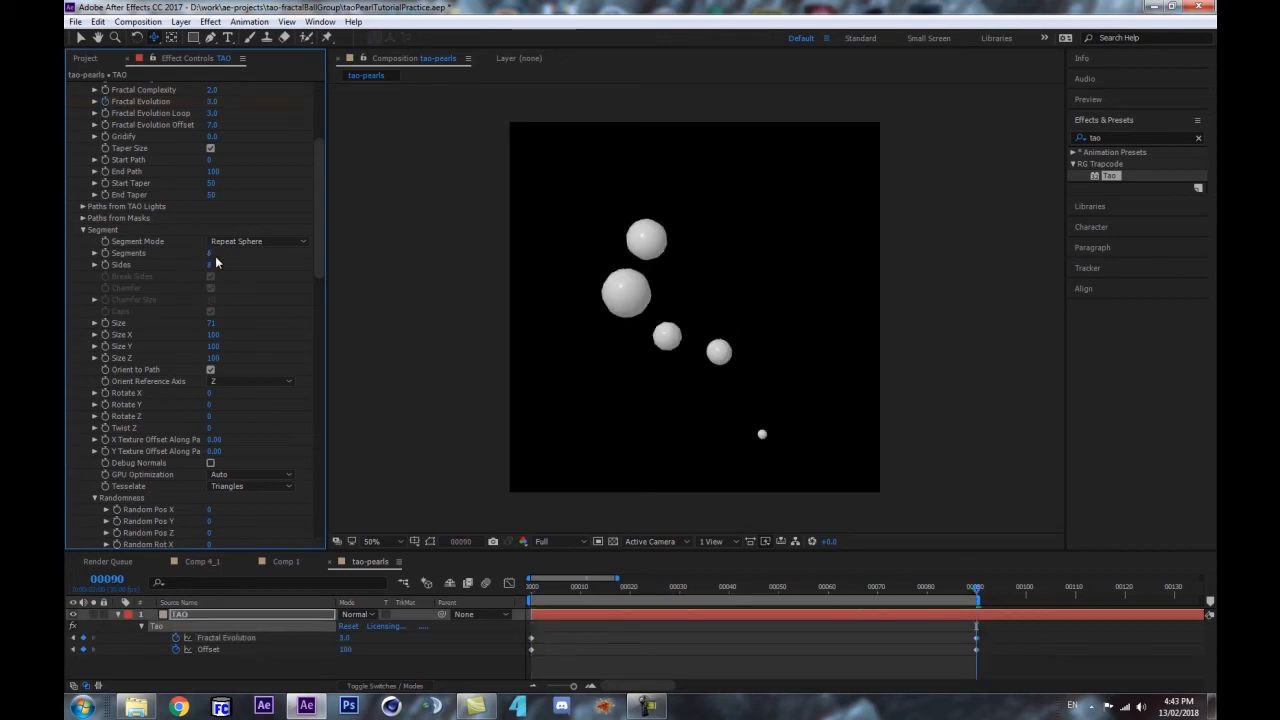
# - Set the TAO segment count to 14
pyautogui.click(209, 253)
pyautogui.write('14')
pyautogui.press('Return')
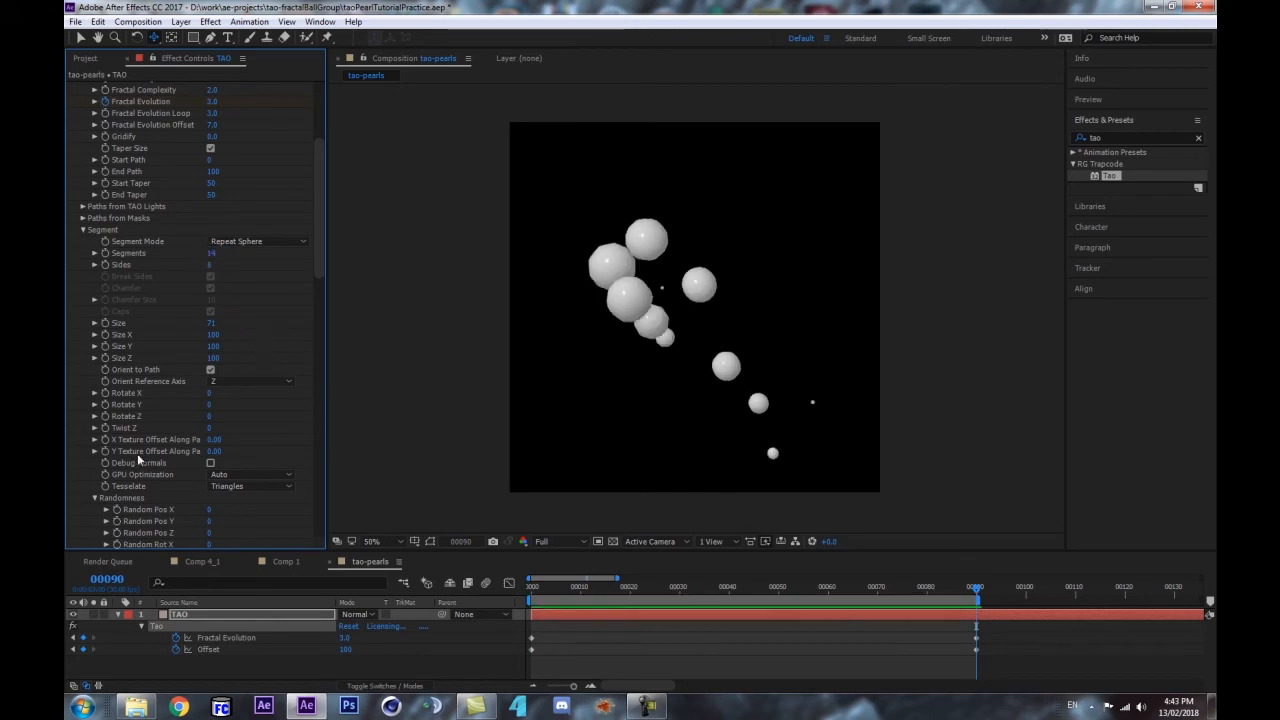
# - Set the first repeater's repetitions to 2 and preview the animation
pyautogui.scroll(-10, 183, 462)
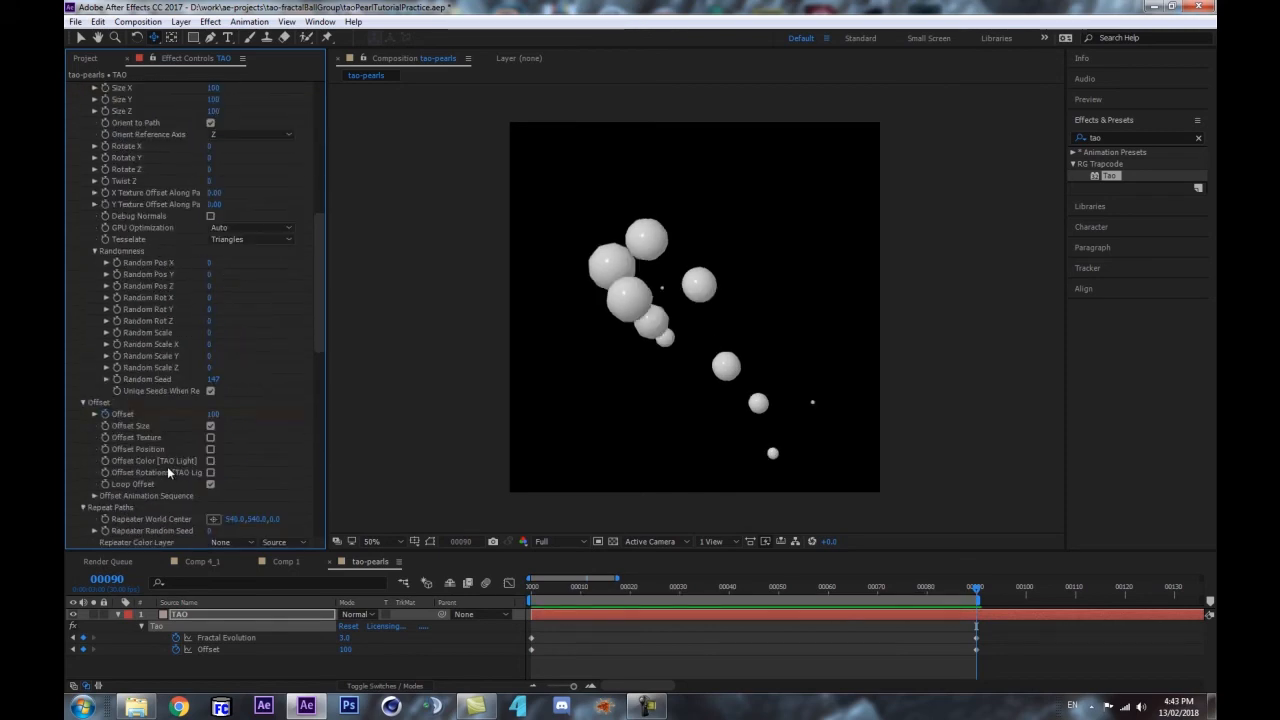
pyautogui.click(211, 380)
pyautogui.write('2')
pyautogui.press('Return')
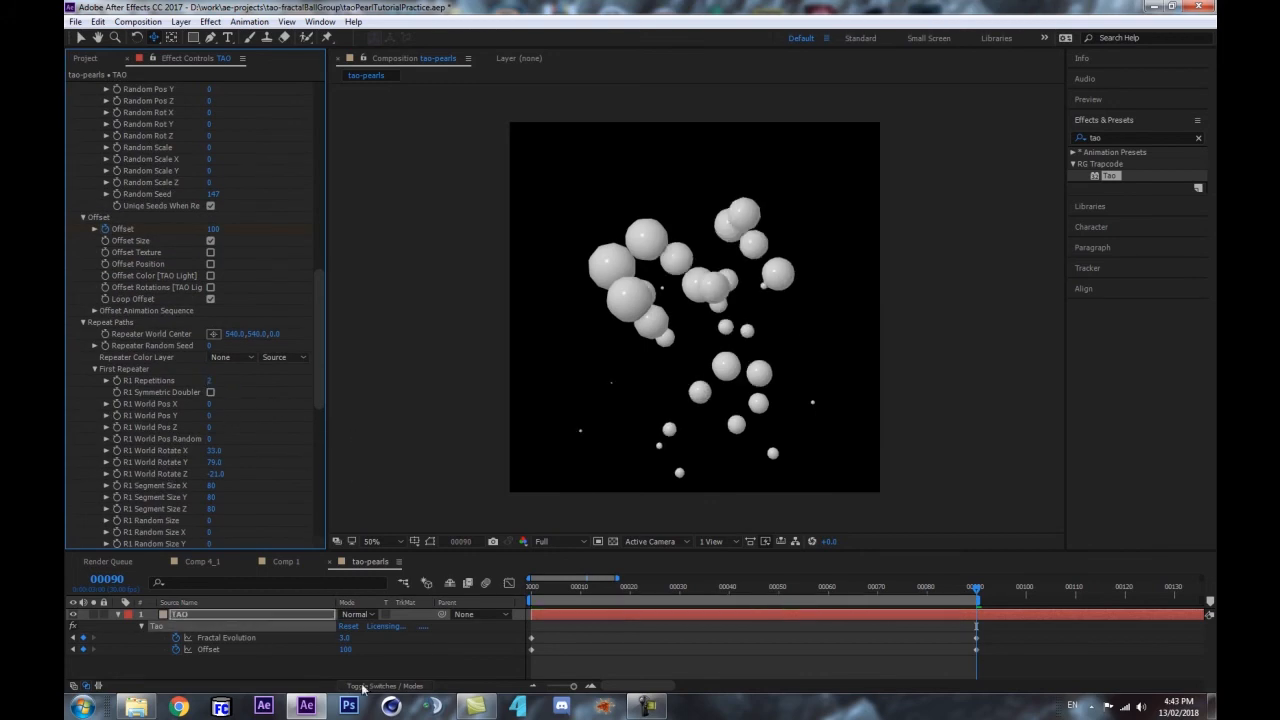
pyautogui.click(243, 615)
pyautogui.press('space')
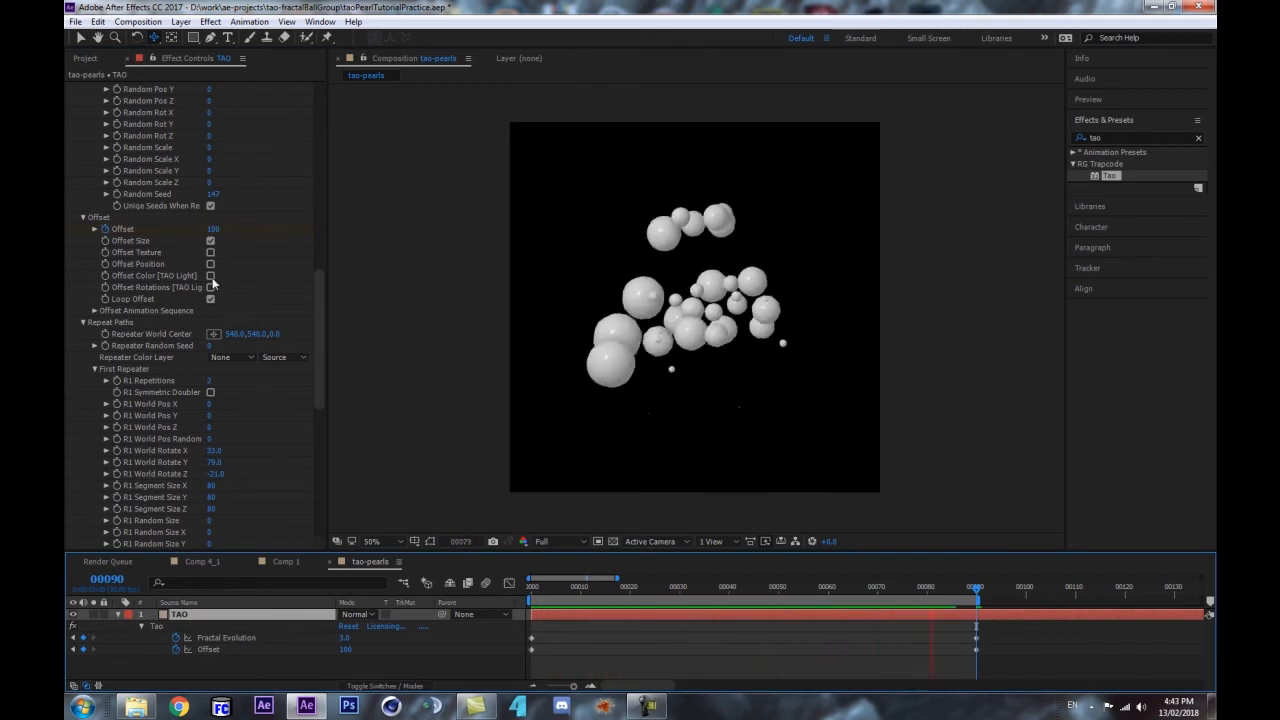
pyautogui.press('space')
# - Raise the segment Random Scale to 65 and preview the animation
pyautogui.scroll(3, 215, 280)
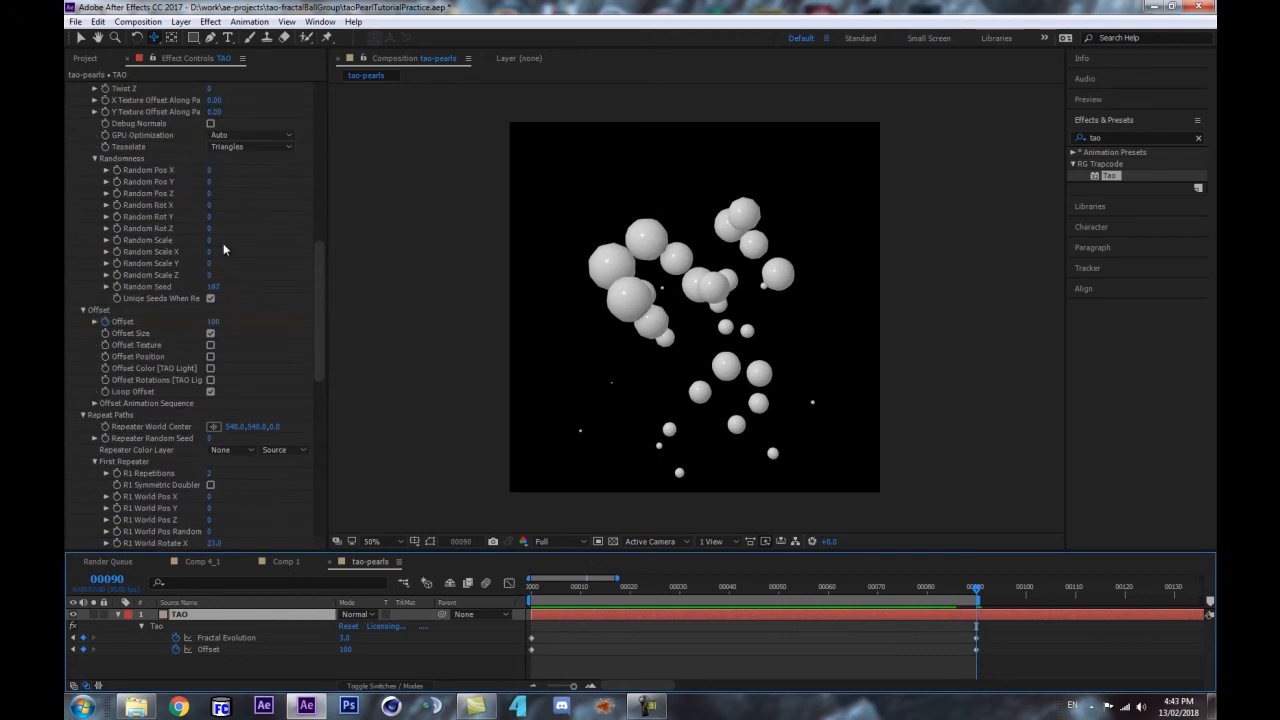
pyautogui.moveTo(225, 242); pyautogui.dragTo(248, 238)
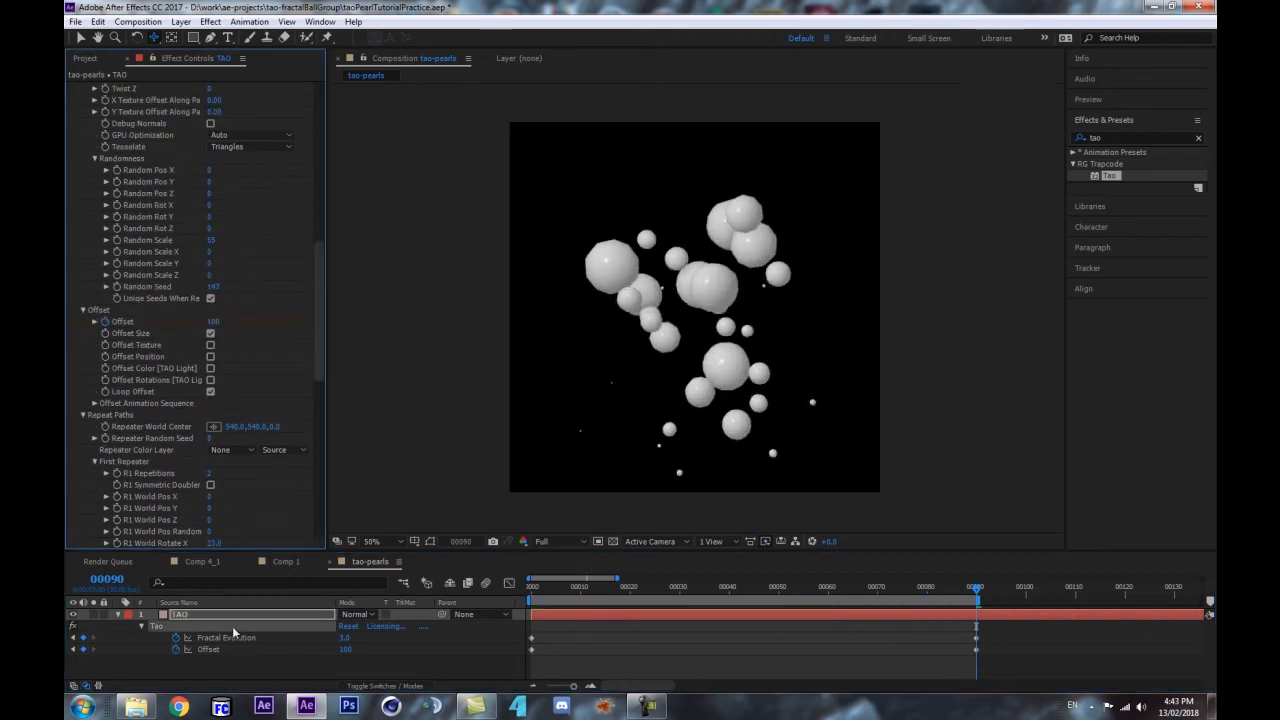
pyautogui.click(235, 614)
pyautogui.press('space')
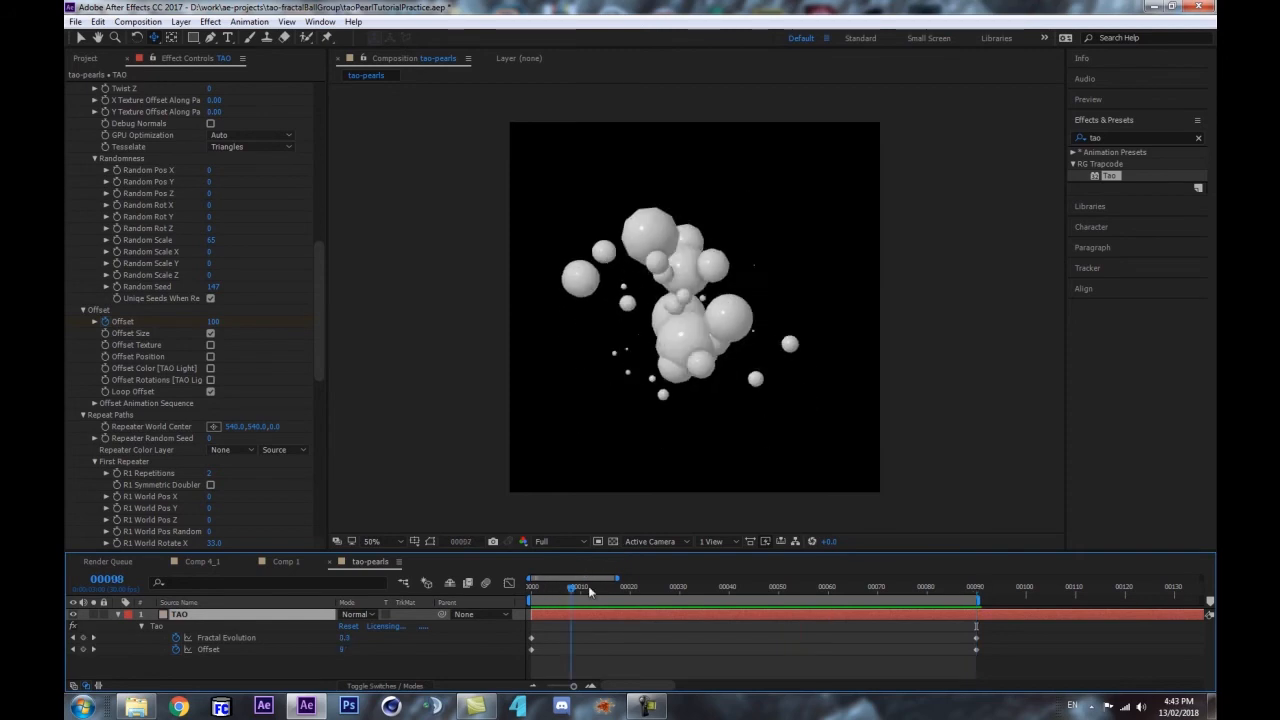
# - At frame 39, refine the sphere sizing with a segment Size of 90, Random Scale of 12 and Random Seed of 188
pyautogui.click(731, 587)
pyautogui.moveTo(731, 587); pyautogui.dragTo(724, 587)
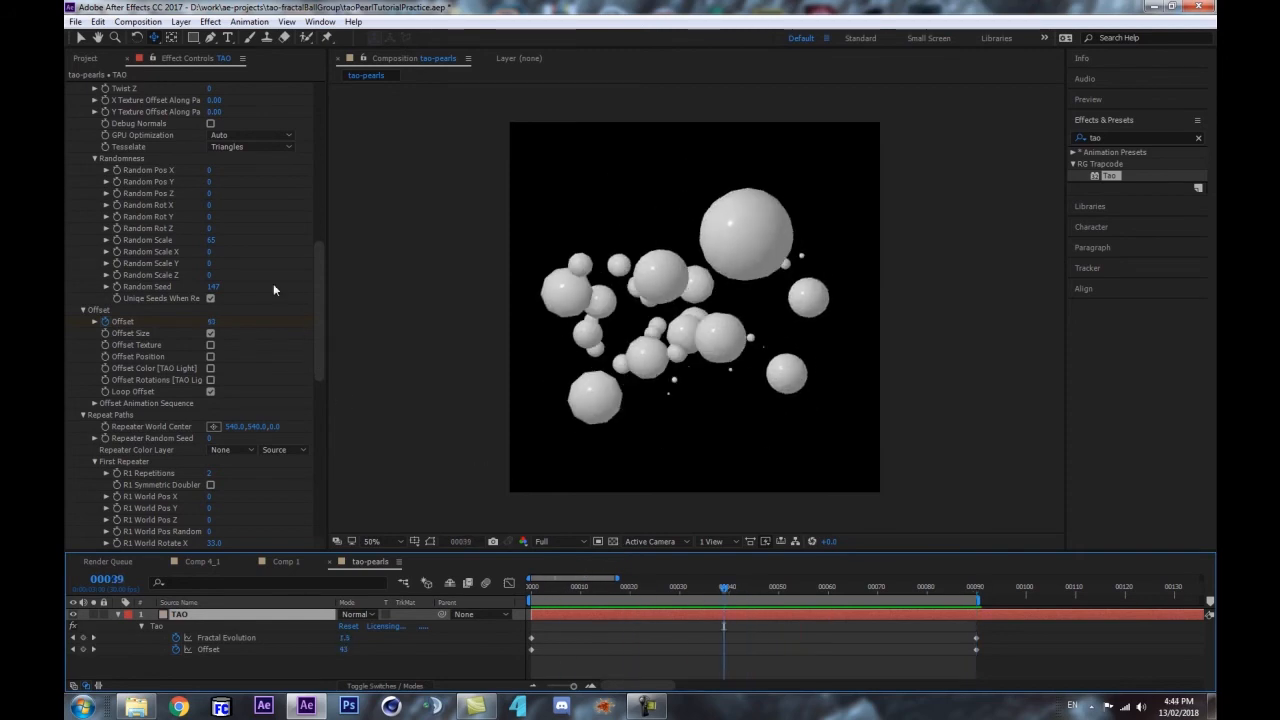
pyautogui.scroll(-1, 223, 367)
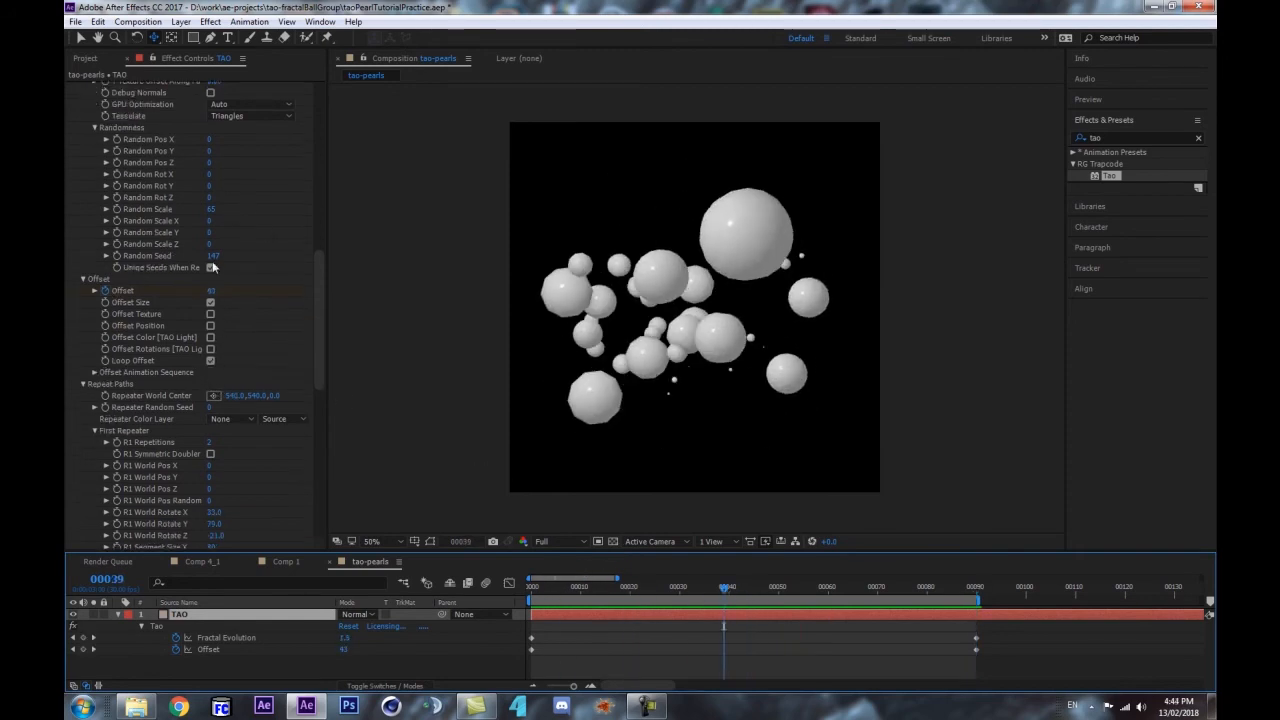
pyautogui.moveTo(214, 256); pyautogui.dragTo(234, 252)
pyautogui.scroll(7, 247, 213)
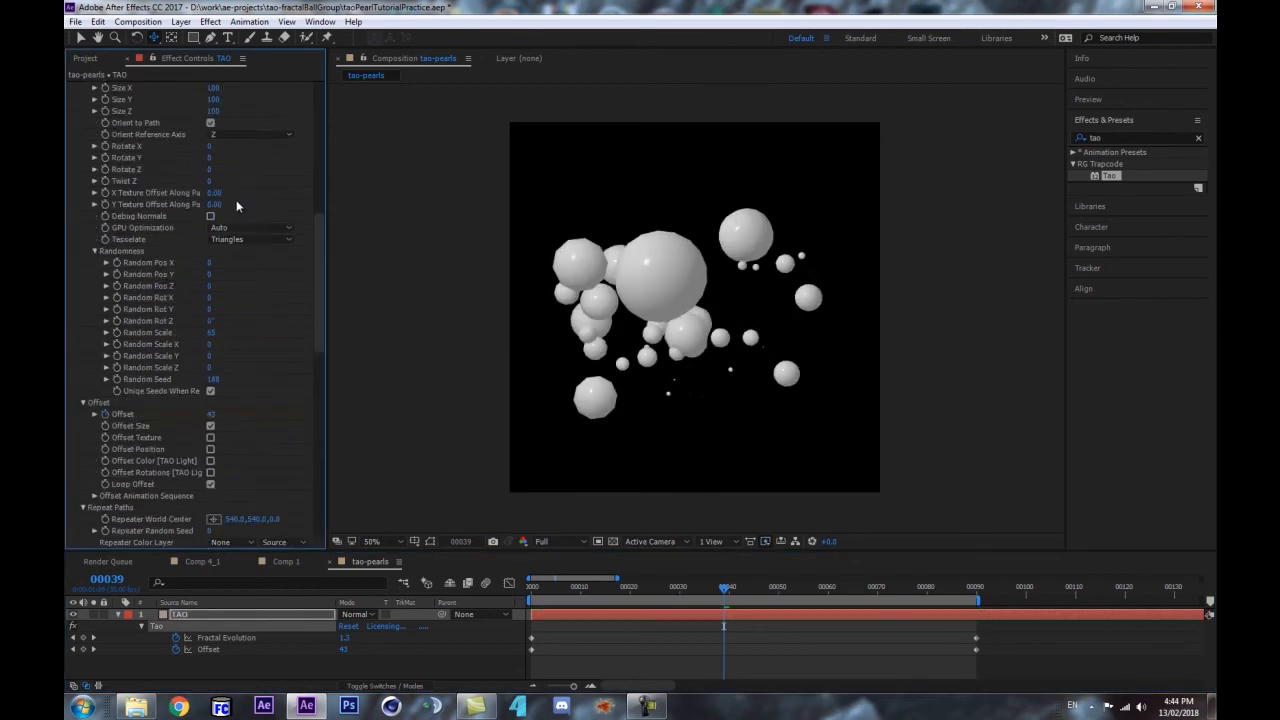
pyautogui.moveTo(214, 173); pyautogui.dragTo(238, 168)
pyautogui.scroll(-3, 230, 368)
pyautogui.moveTo(210, 332); pyautogui.dragTo(176, 331)
pyautogui.moveTo(214, 379)
pyautogui.mouseDown()
pyautogui.moveTo(186, 379)
pyautogui.moveTo(212, 379)
pyautogui.mouseUp()
pyautogui.scroll(3, 224, 219)
pyautogui.moveTo(208, 172); pyautogui.dragTo(197, 169)
# - Rotate the first repeater to X 15 and Y 47, set its World Pos Random to 112, increase World Pos X, and preview the animation
pyautogui.scroll(-10, 258, 437)
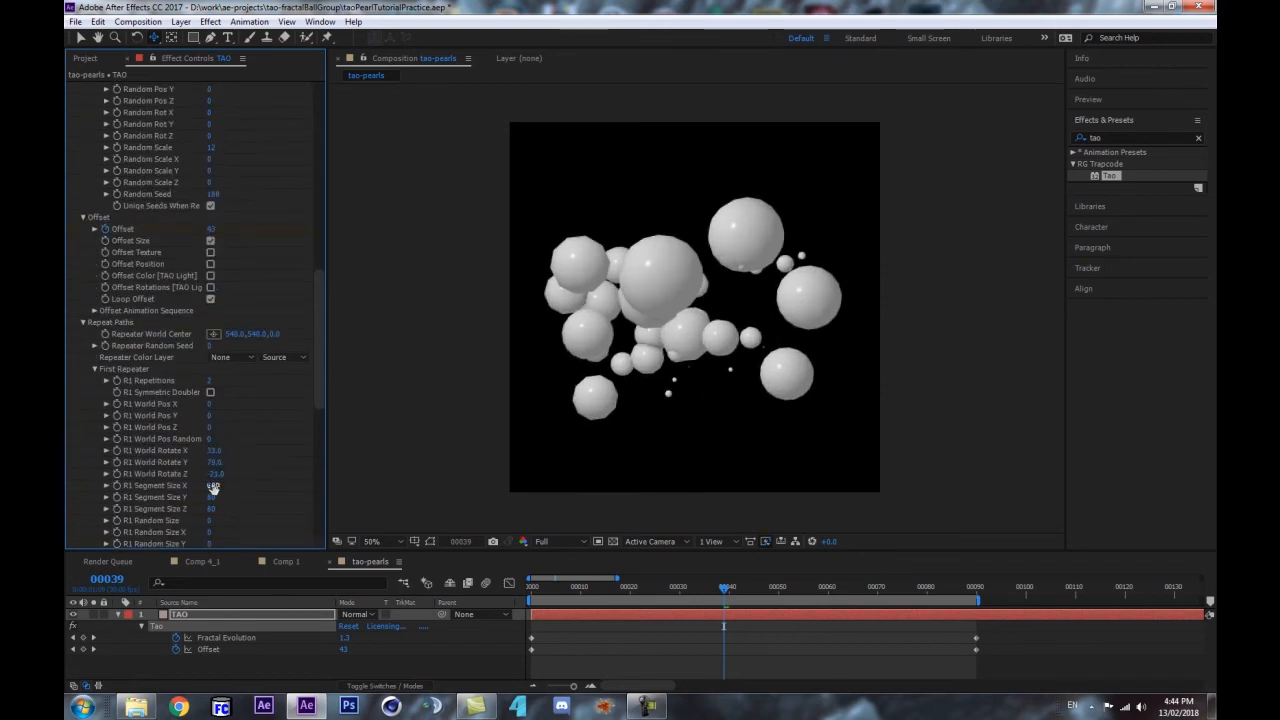
pyautogui.moveTo(213, 463); pyautogui.dragTo(277, 436)
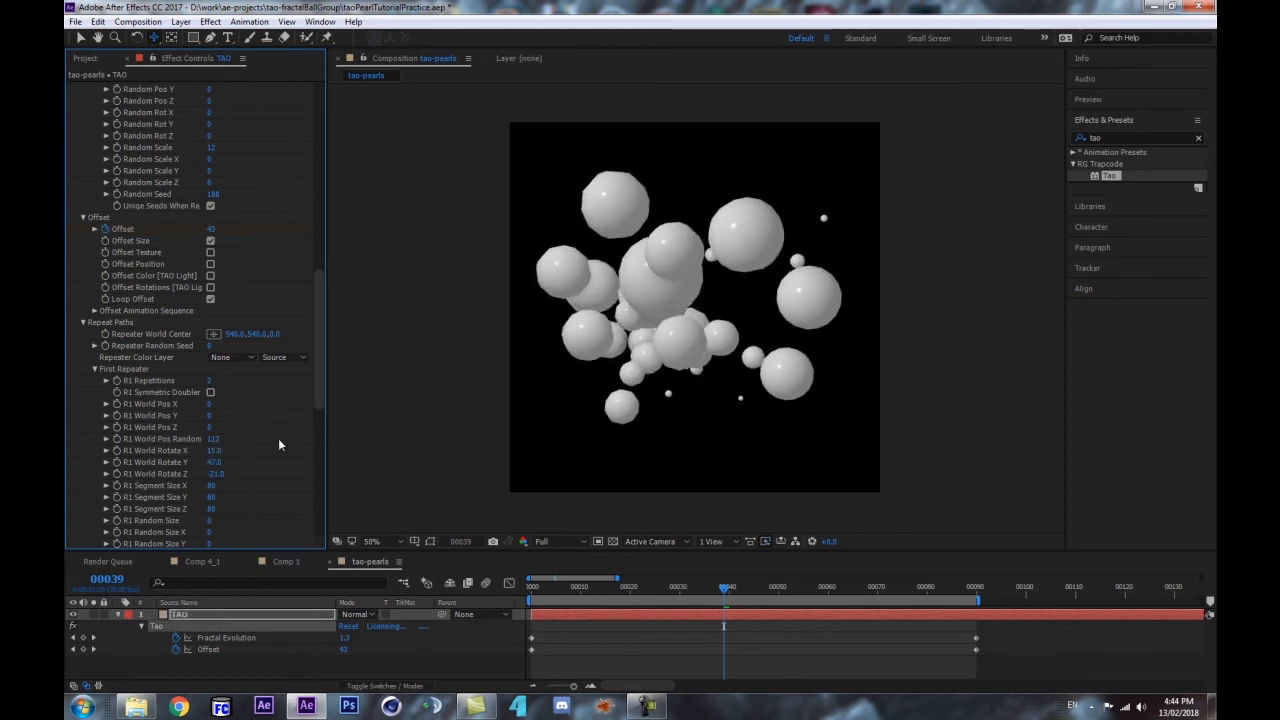
pyautogui.moveTo(210, 404); pyautogui.dragTo(231, 407)
pyautogui.click(228, 614)
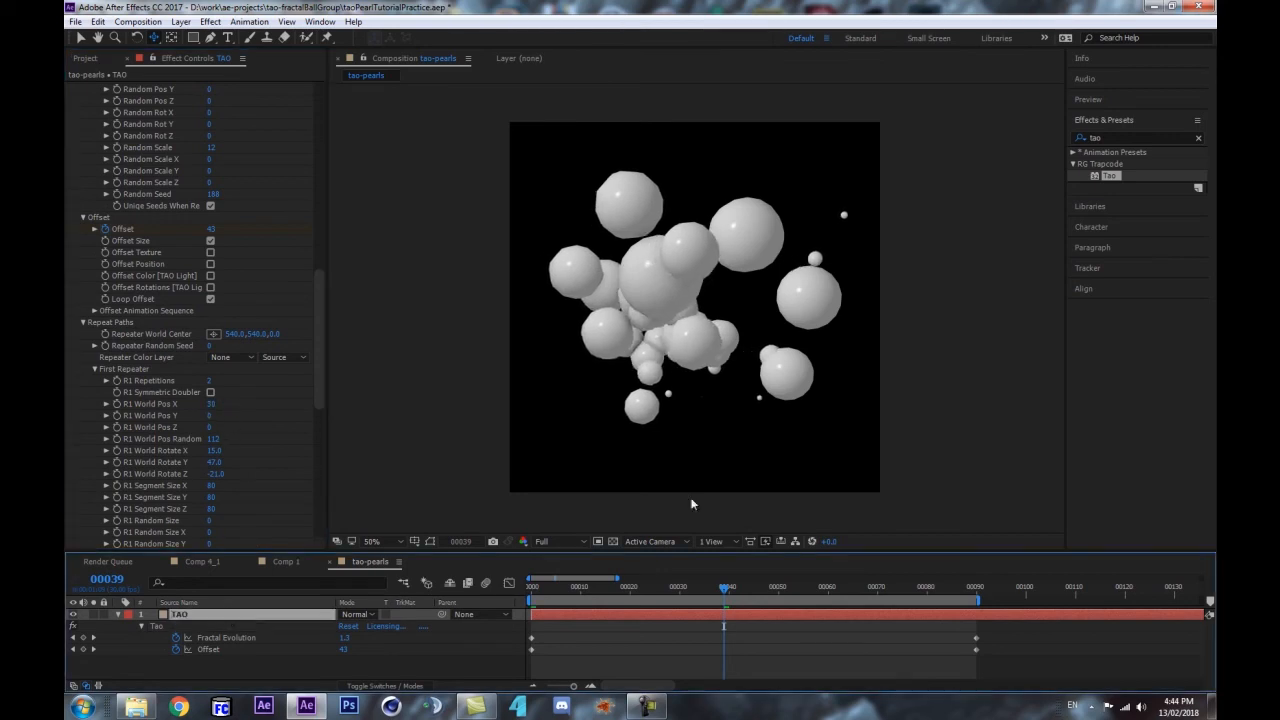
pyautogui.press('space')
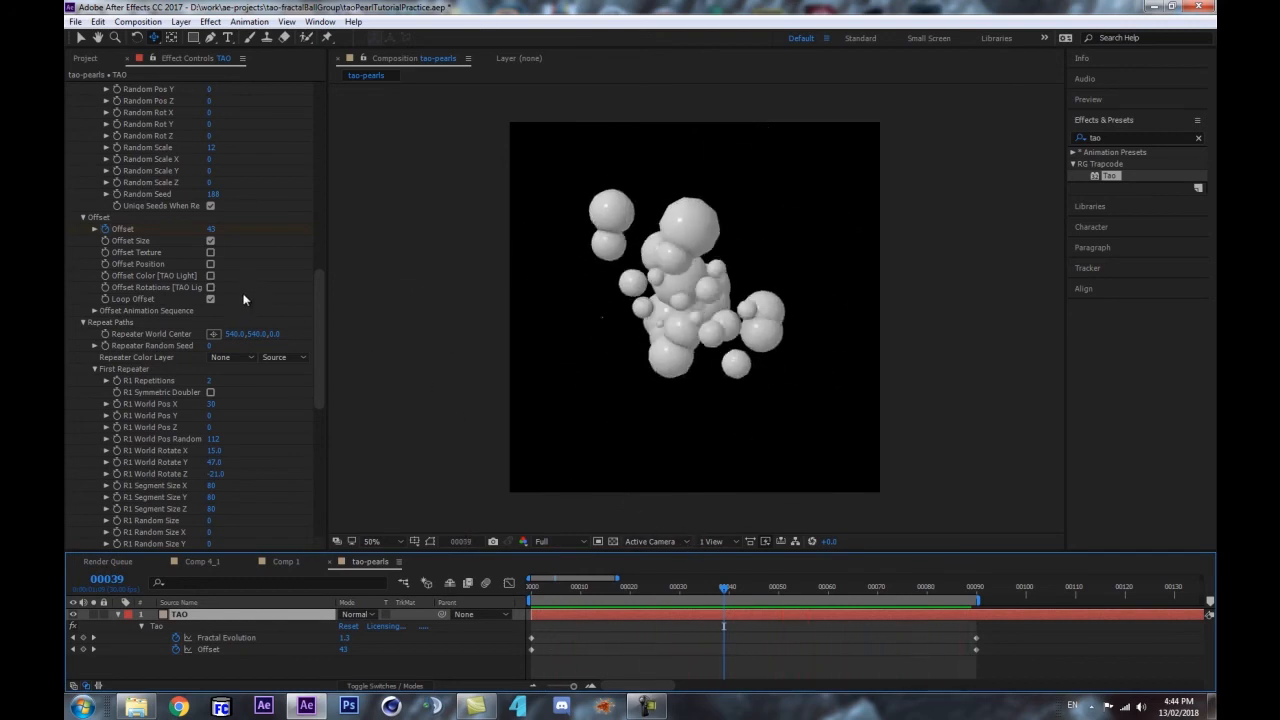
# - At frame 90, set the Fractal Evolution Offset to 9.4 and preview the animation
pyautogui.scroll(3, 216, 291)
pyautogui.scroll(4, 216, 291)
pyautogui.click(983, 597)
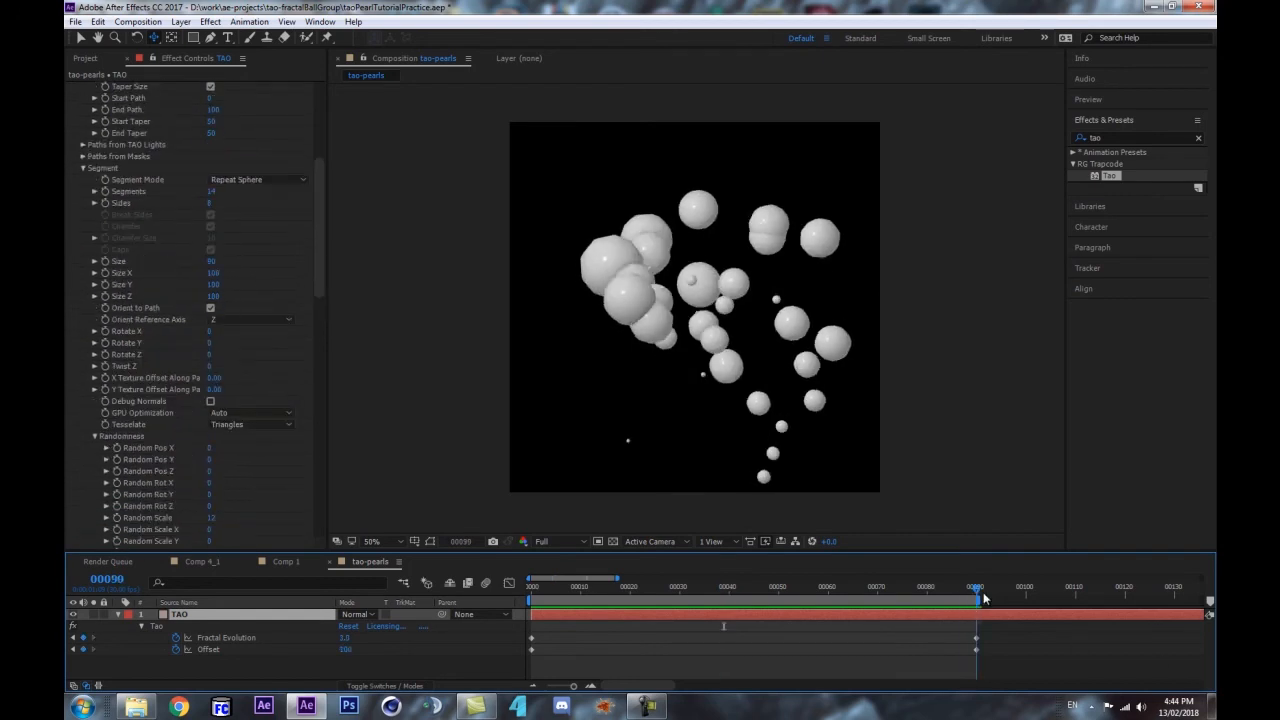
pyautogui.scroll(5, 220, 268)
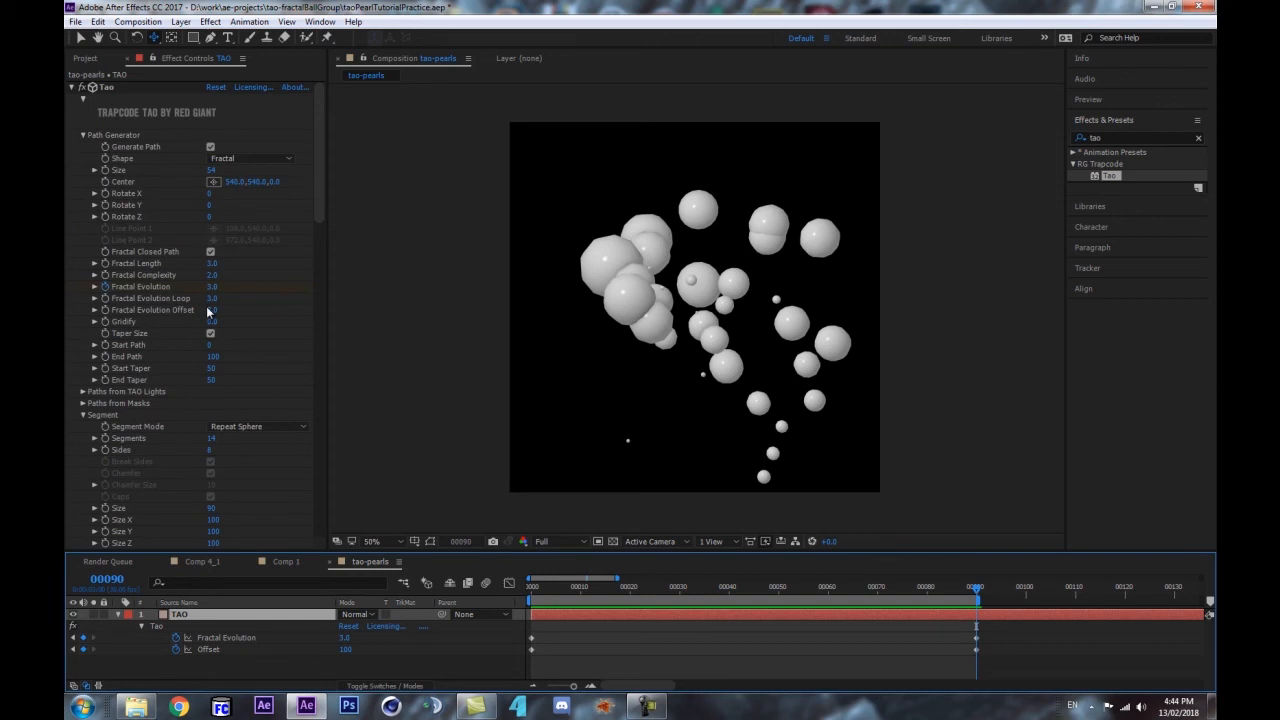
pyautogui.moveTo(210, 310); pyautogui.dragTo(231, 311)
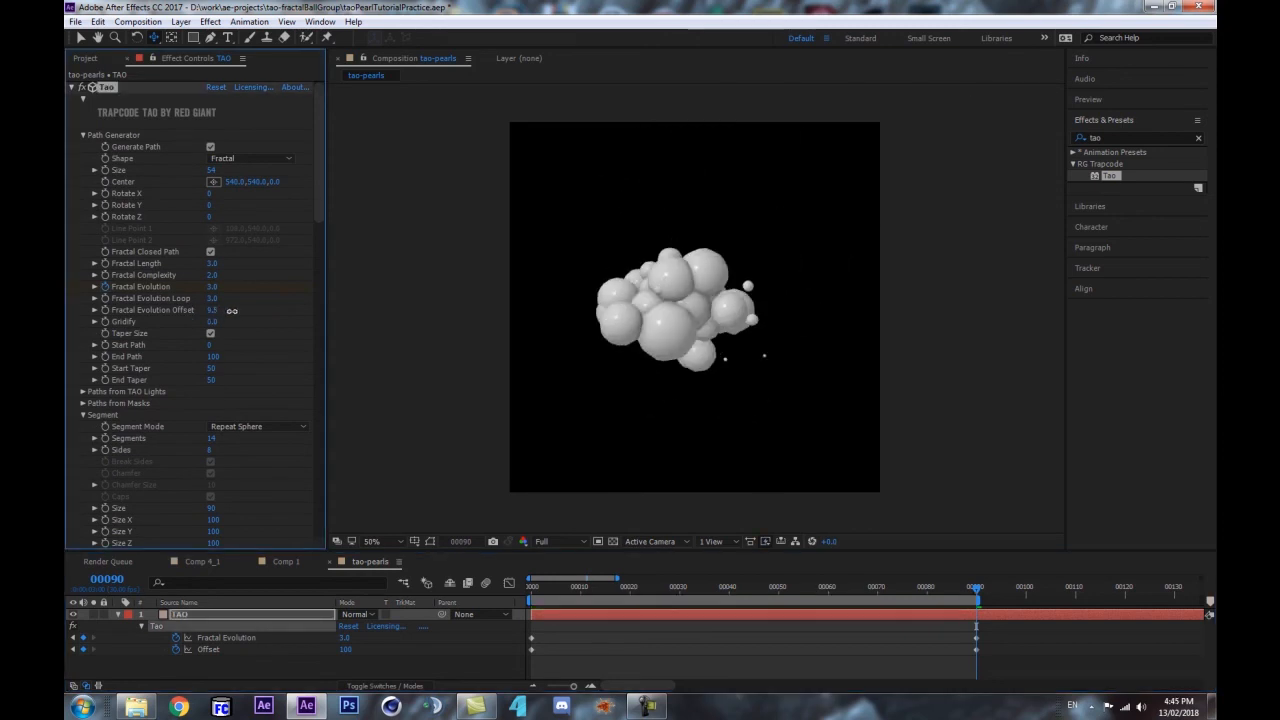
pyautogui.click(266, 612)
pyautogui.press('space')
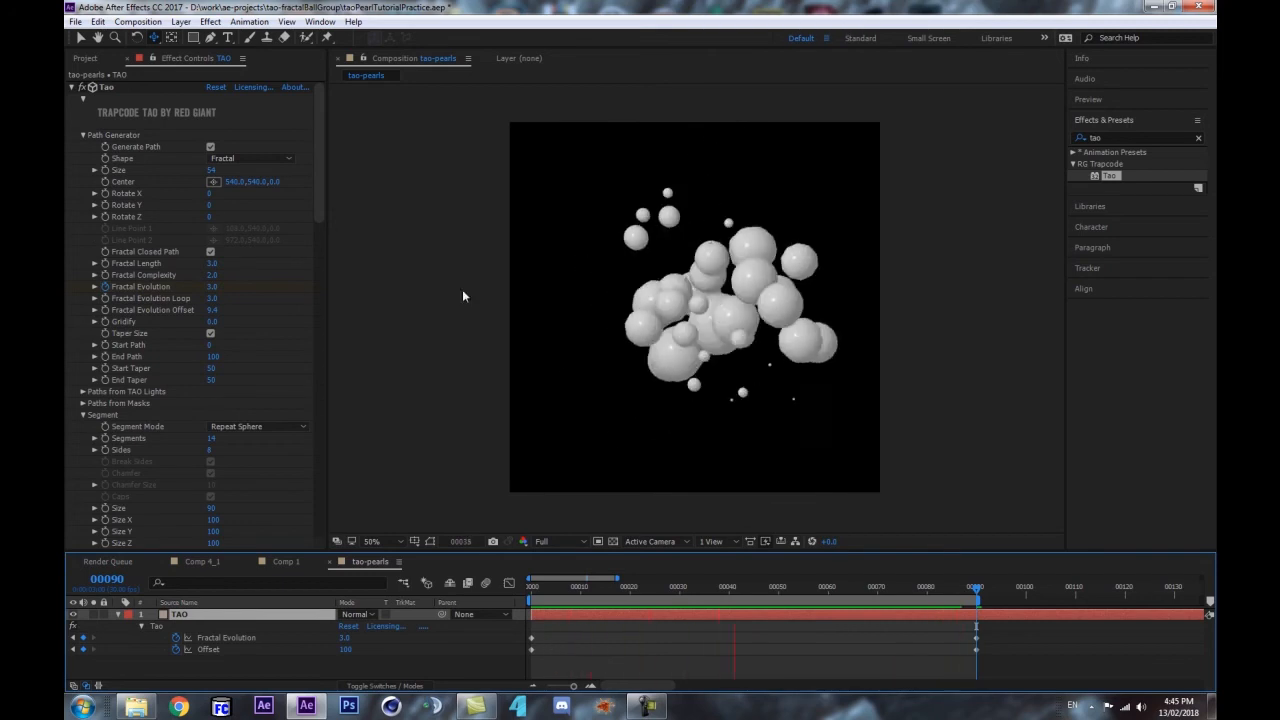
# - Set Fractal Evolution at frame 90 and the Fractal Evolution Loop both to 2, and preview the animation
pyautogui.click(212, 287)
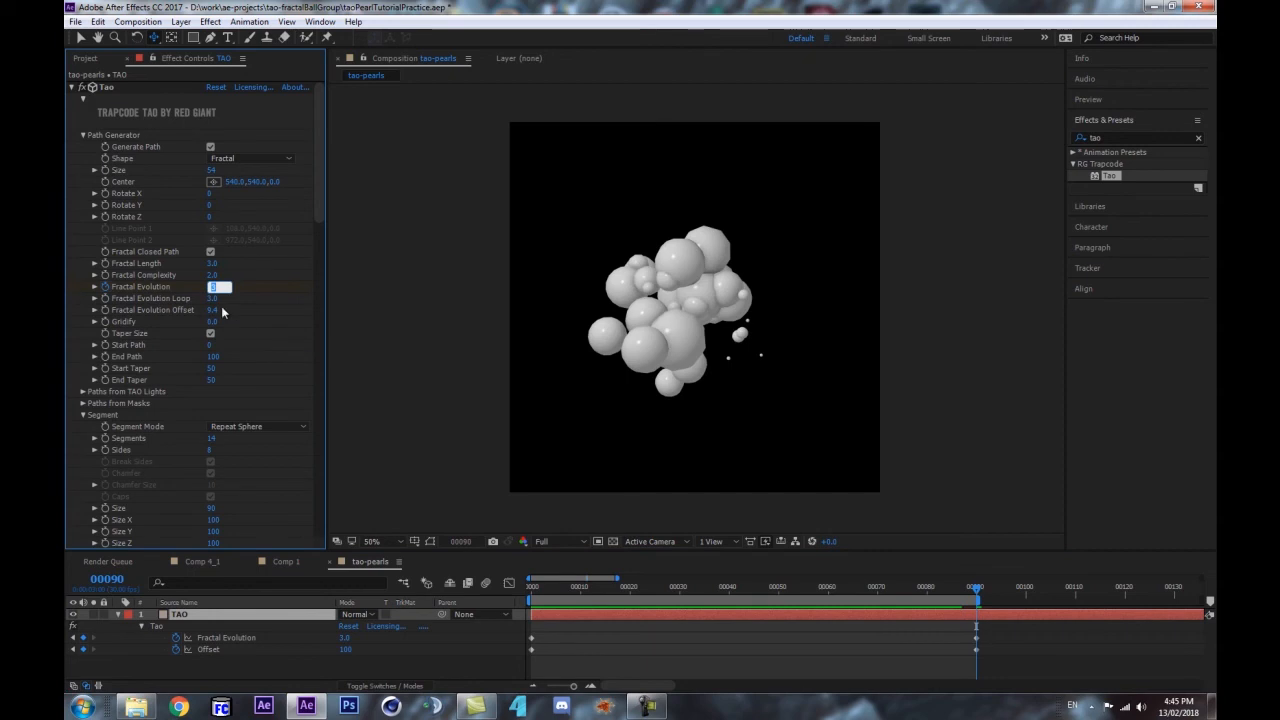
pyautogui.press('Return')
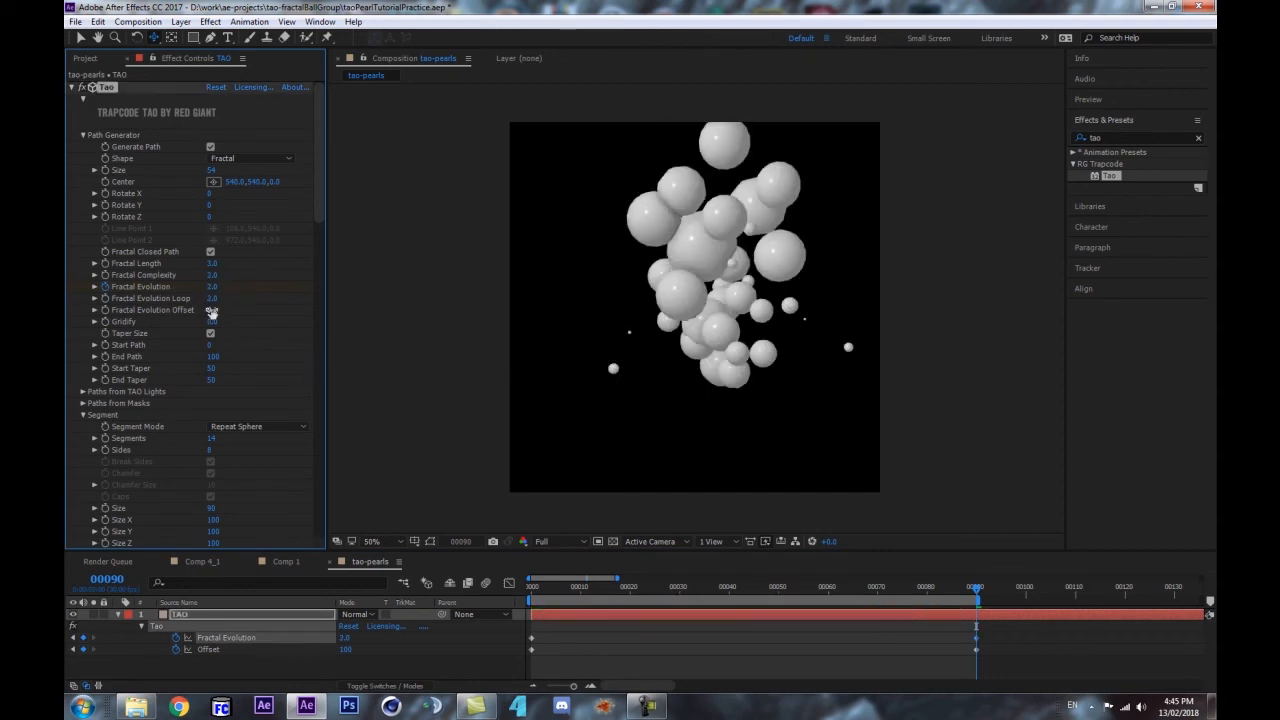
pyautogui.click(212, 298)
pyautogui.click(297, 667)
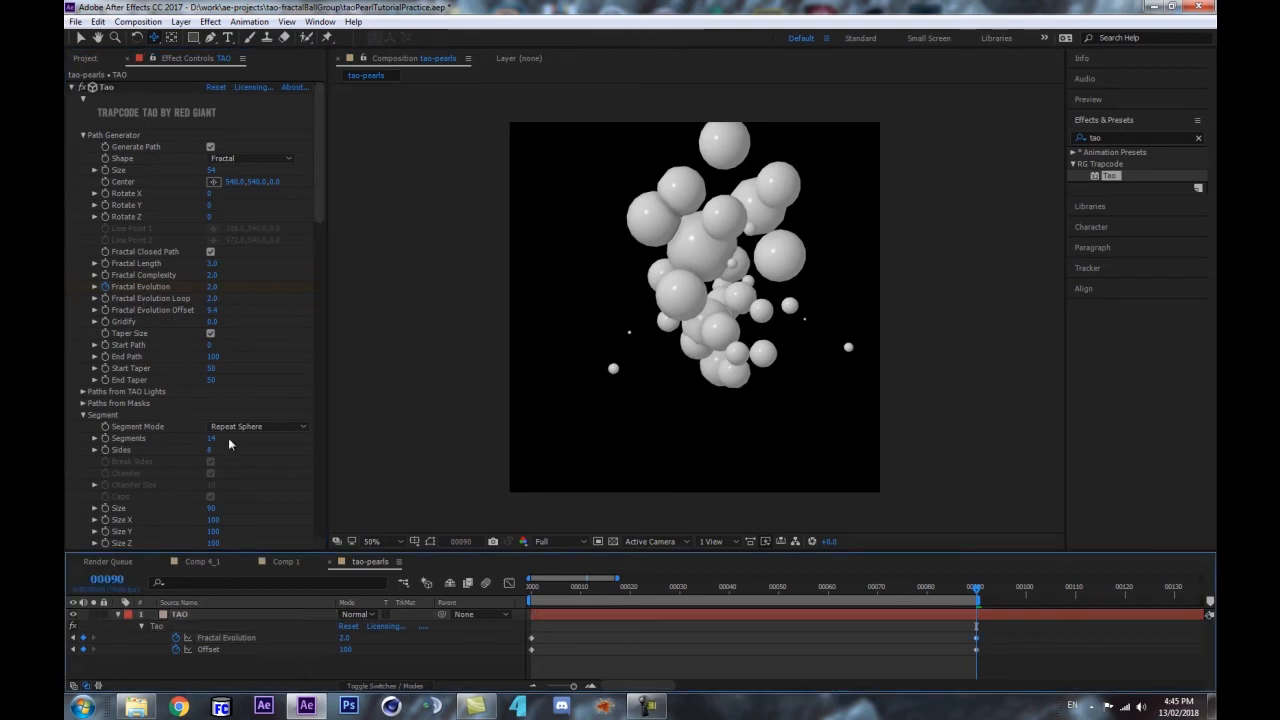
pyautogui.press('space')
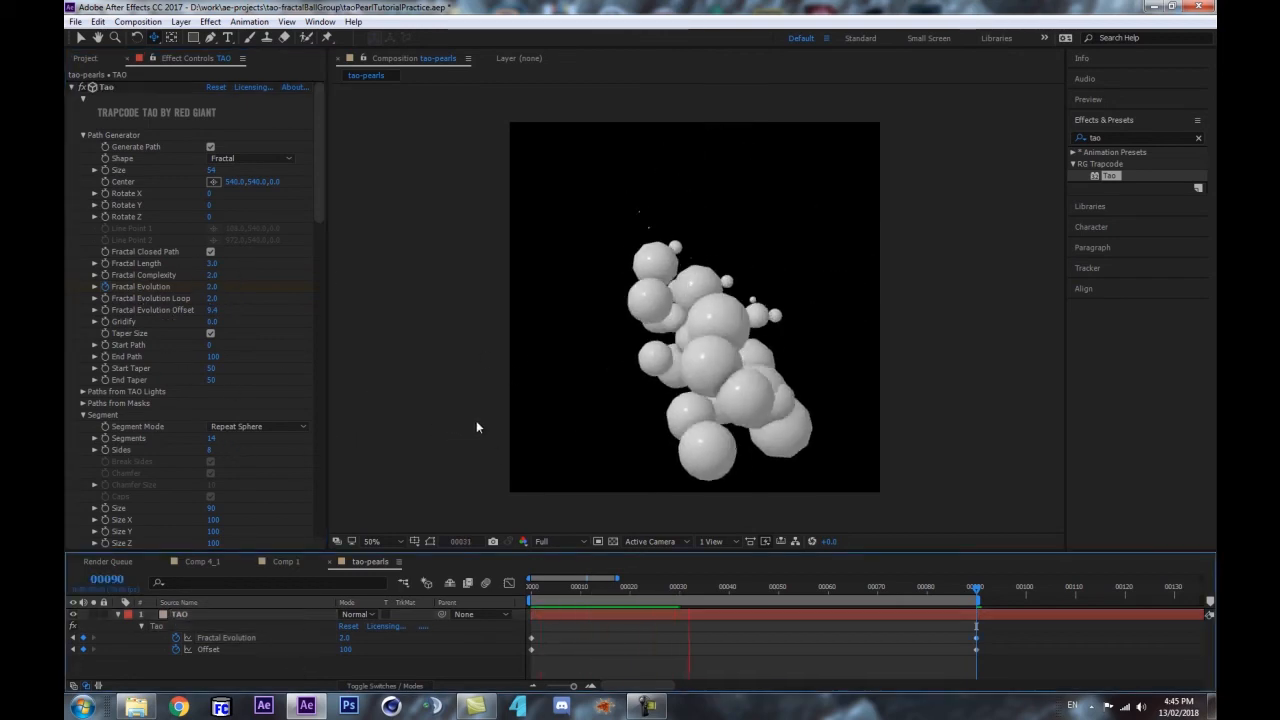
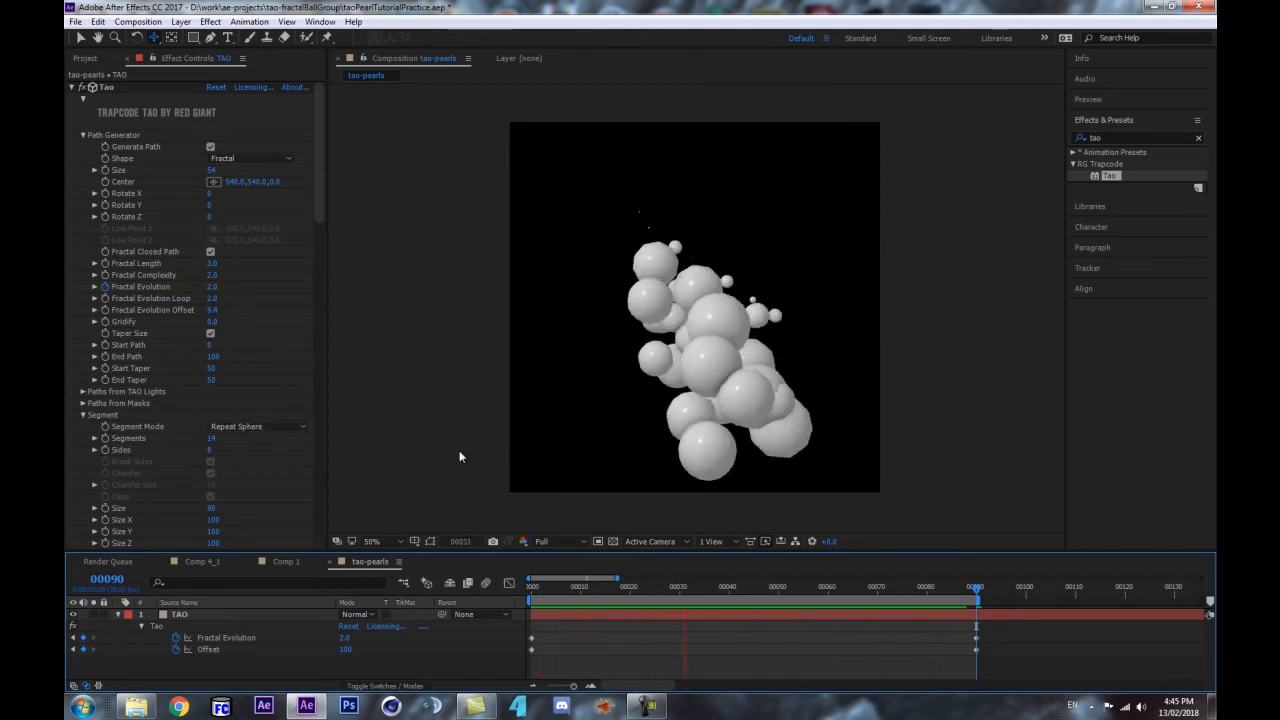
pyautogui.press('space')
# - Slightly reduce the Size of the fractal path in the Path Generator settings
pyautogui.moveTo(211, 170); pyautogui.dragTo(203, 170)
pyautogui.scroll(-3, 239, 384)
pyautogui.scroll(1, 208, 388)
pyautogui.scroll(-1, 206, 378)
pyautogui.scroll(-3, 176, 454)
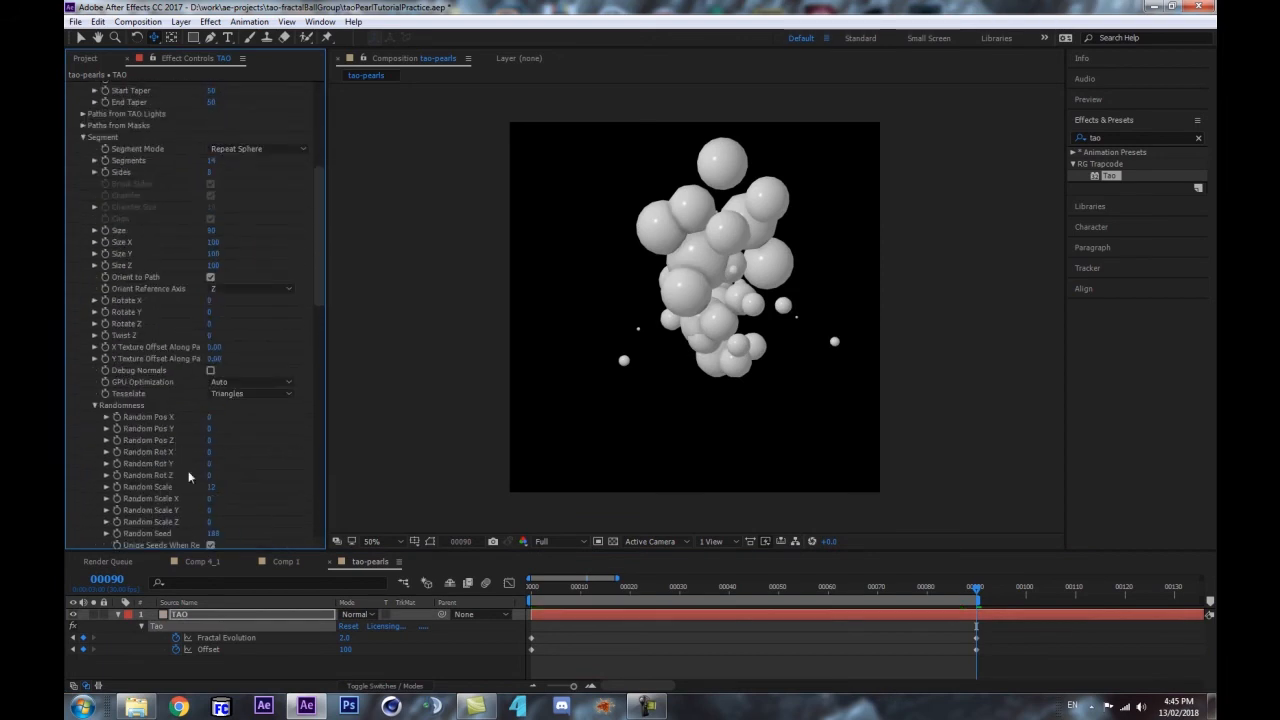
# - Set the sphere segments' Random Scale to 29 and Random Seed to 224 in the Tao Randomness settings
pyautogui.moveTo(211, 487); pyautogui.dragTo(222, 487)
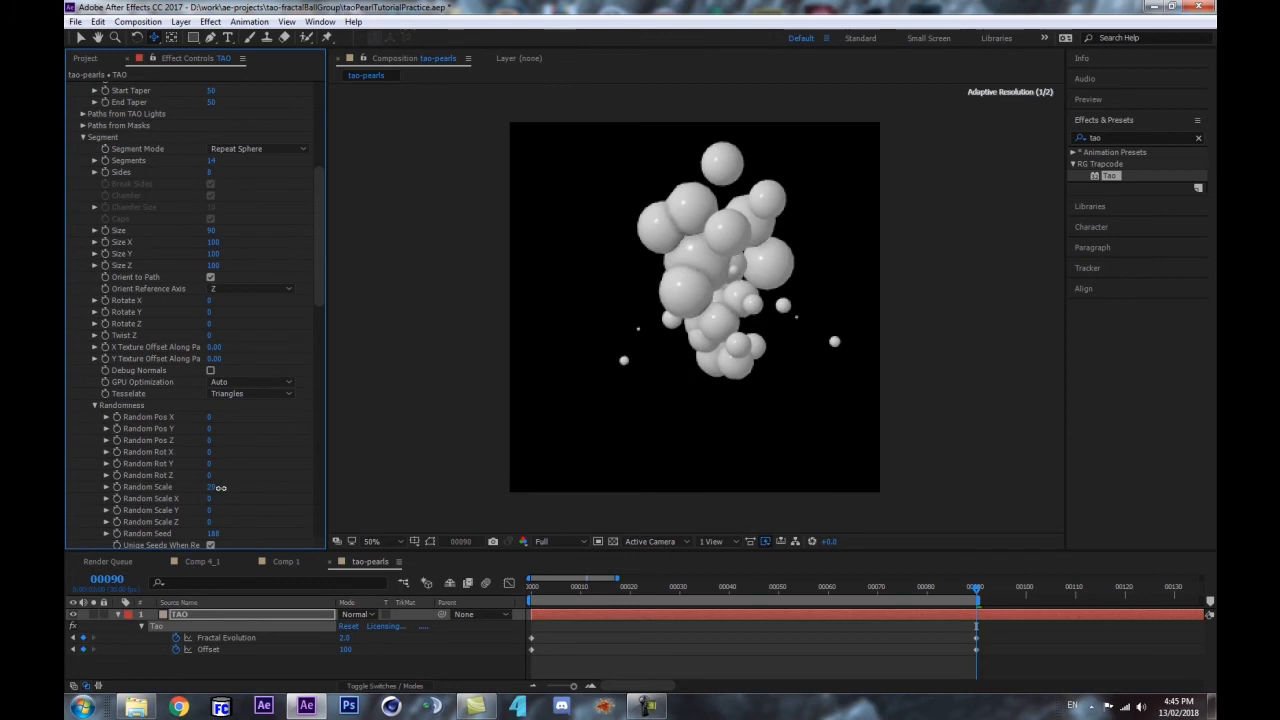
pyautogui.moveTo(212, 533); pyautogui.dragTo(246, 543)
pyautogui.click(227, 613)
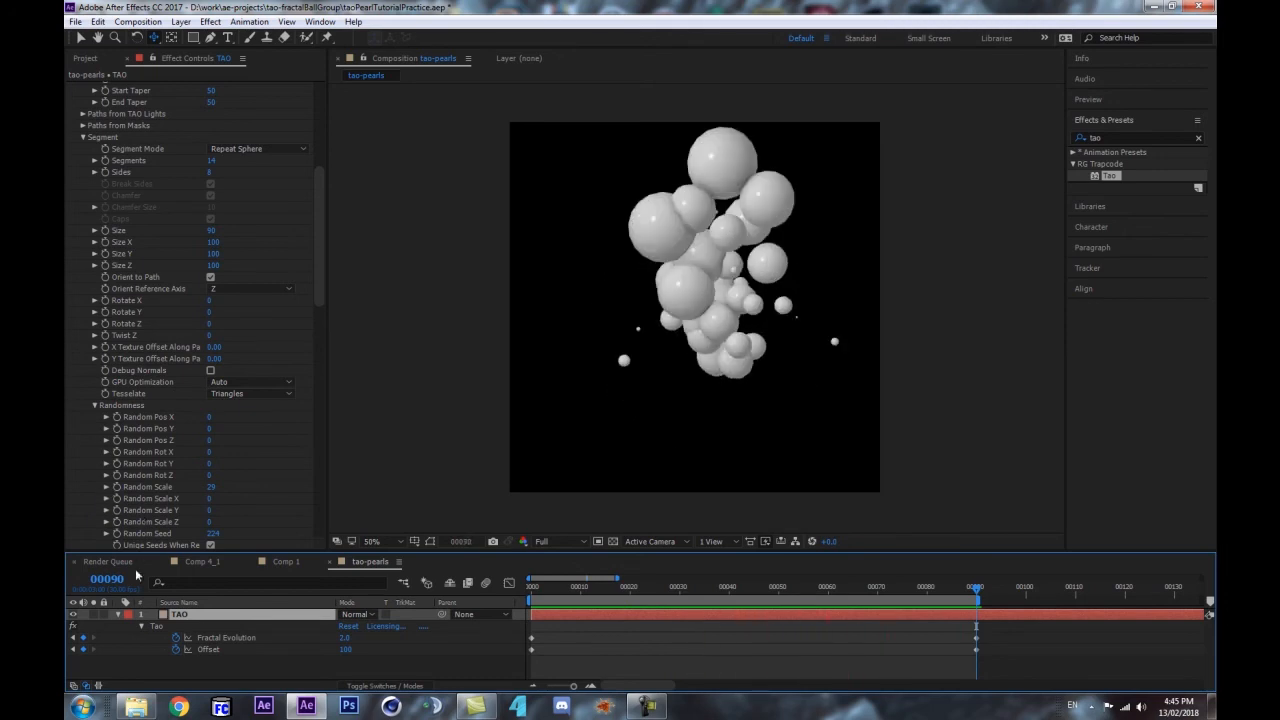
# - Create a comp-sized 1080 x 1080 px solid in pale gray-orange A4948B and place it below the TAO layer
pyautogui.click(118, 614)
pyautogui.click(209, 663)
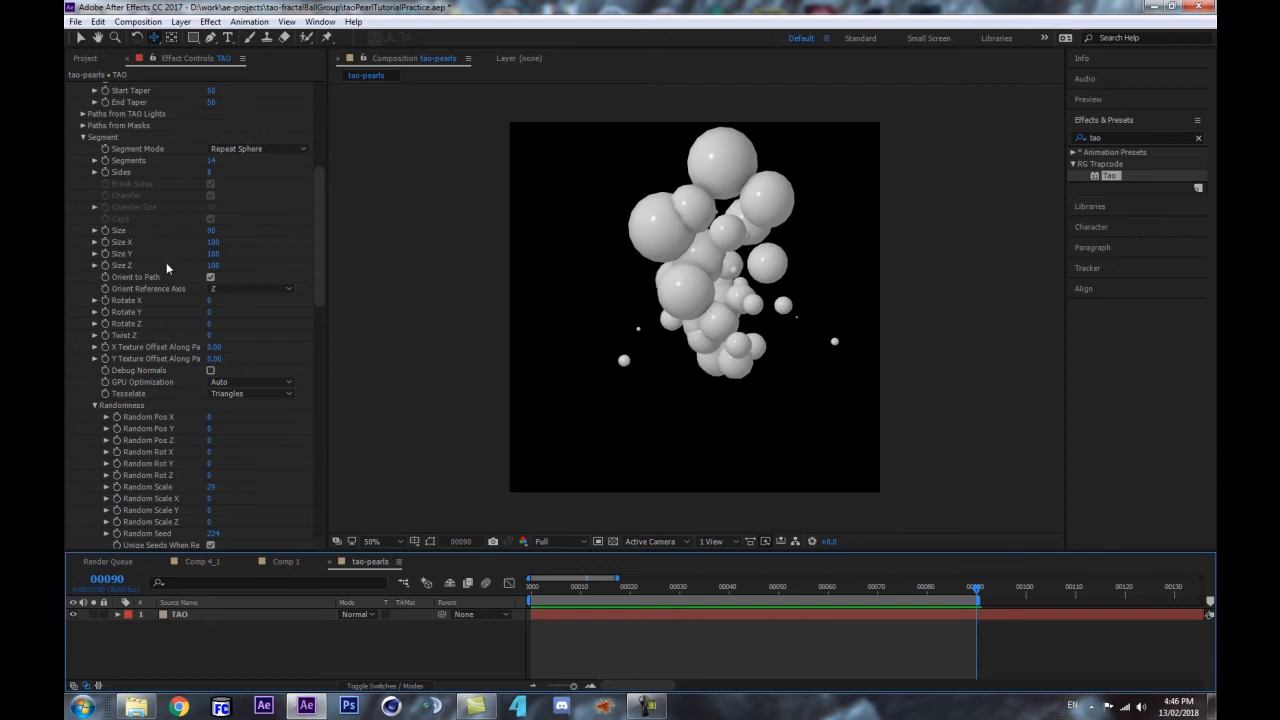
pyautogui.hotkey('ctrl', 'y')
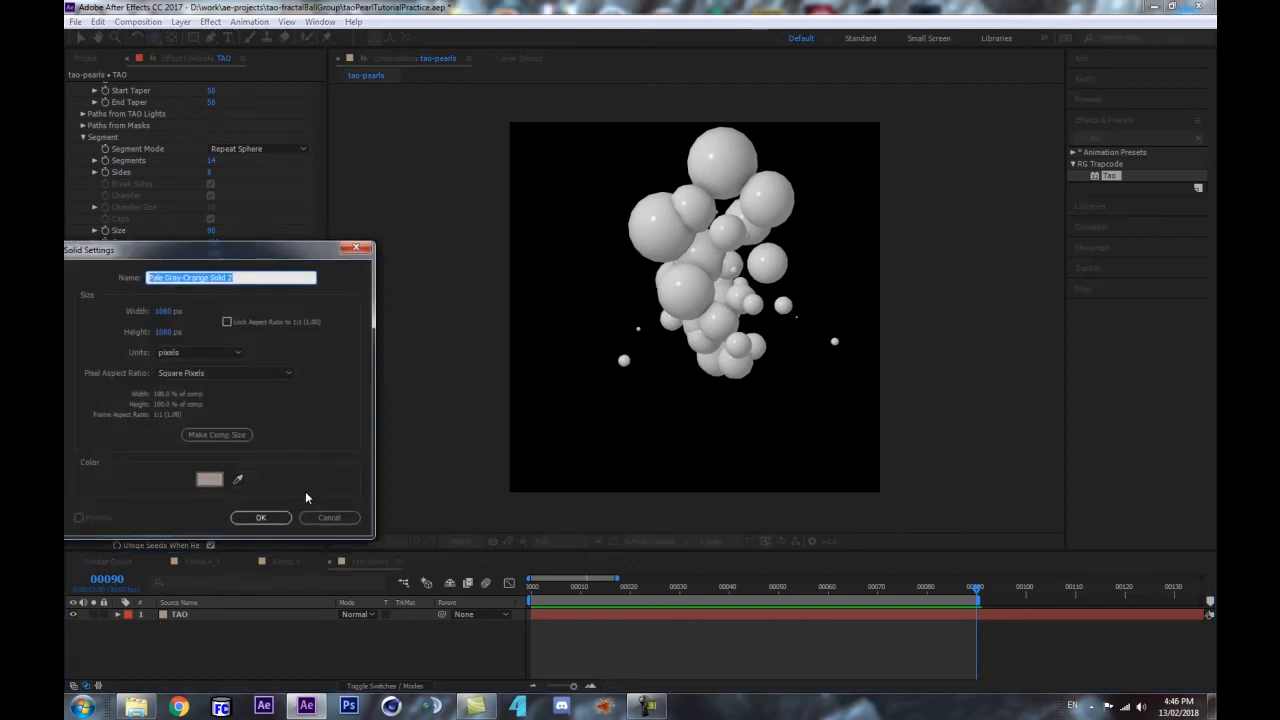
pyautogui.click(211, 481)
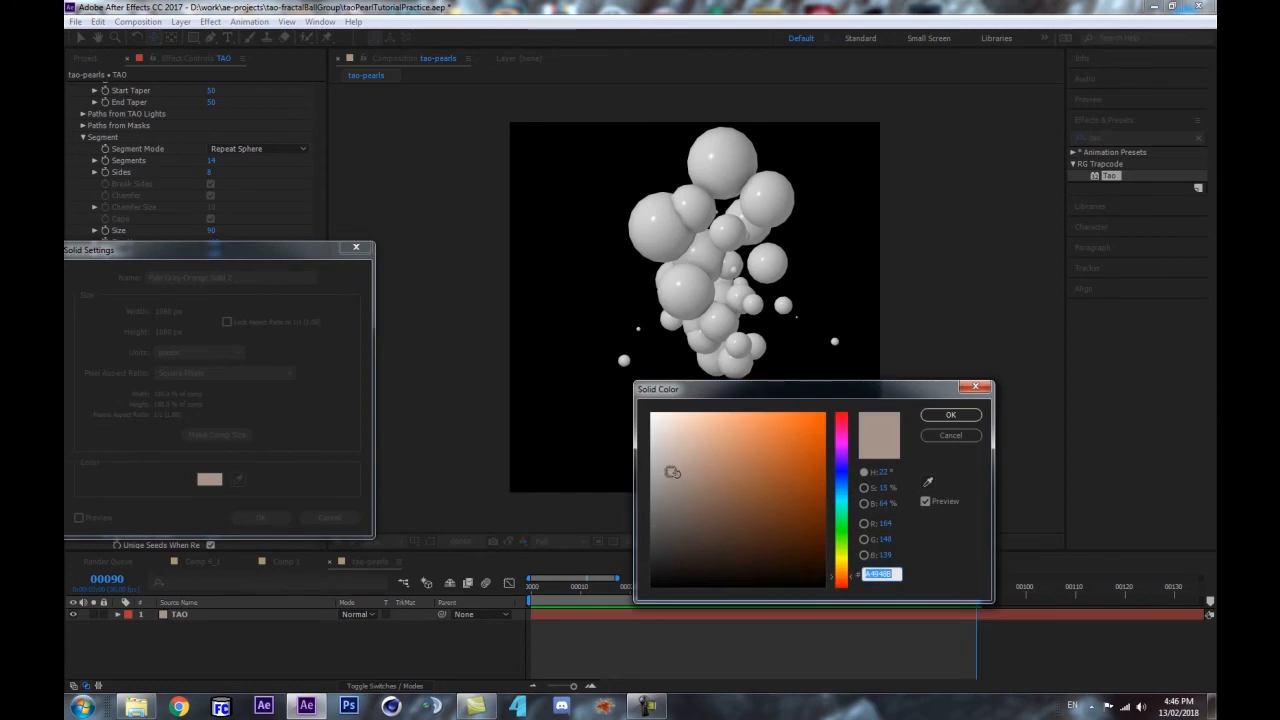
pyautogui.click(951, 414)
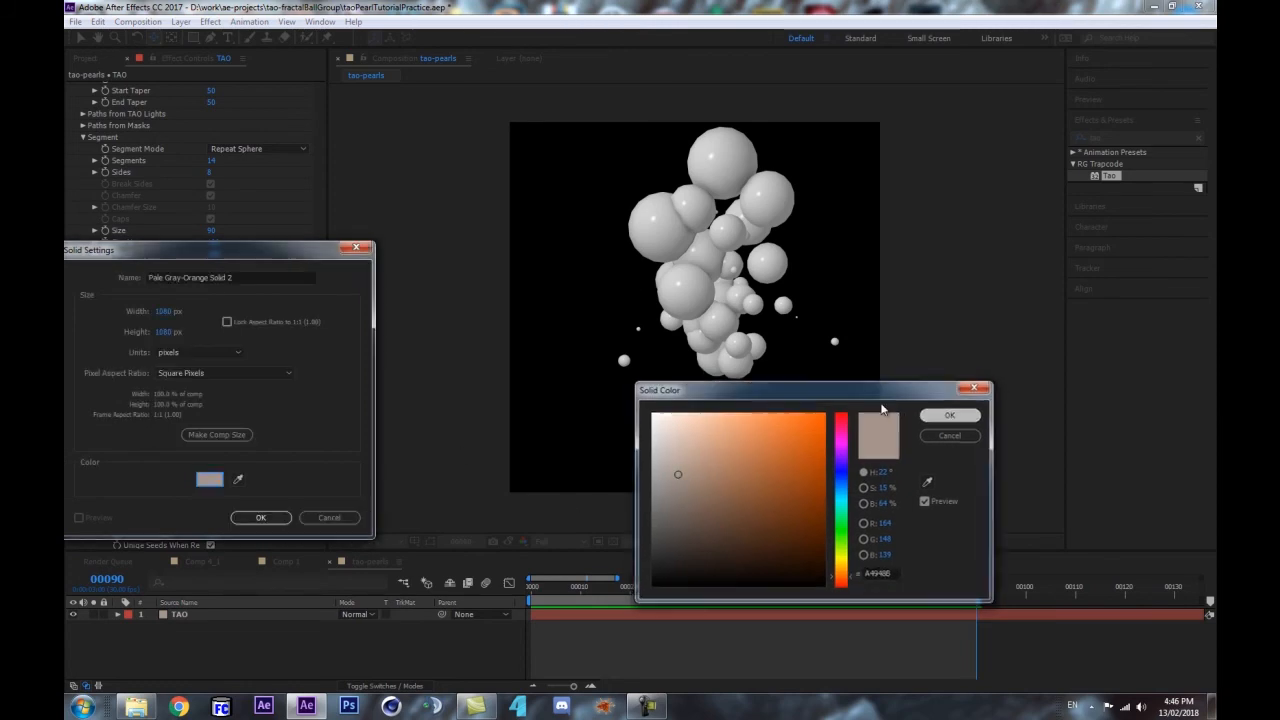
pyautogui.click(261, 519)
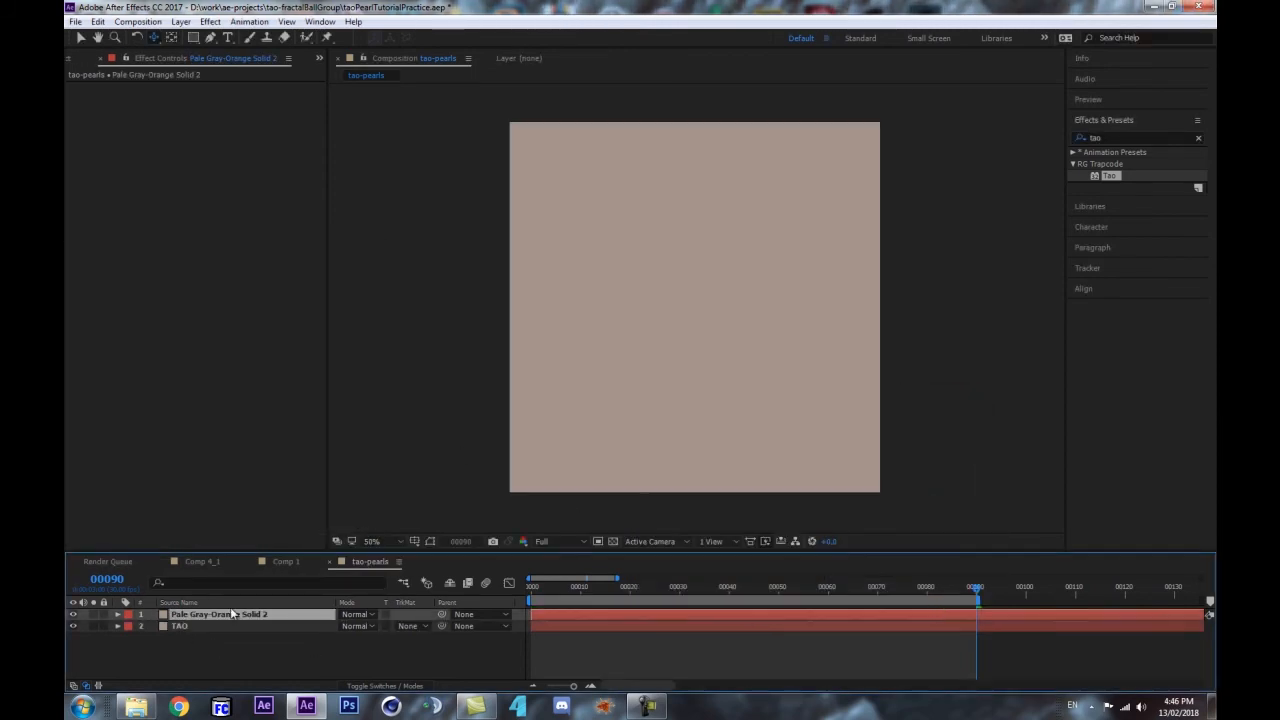
pyautogui.moveTo(255, 617); pyautogui.dragTo(258, 667)
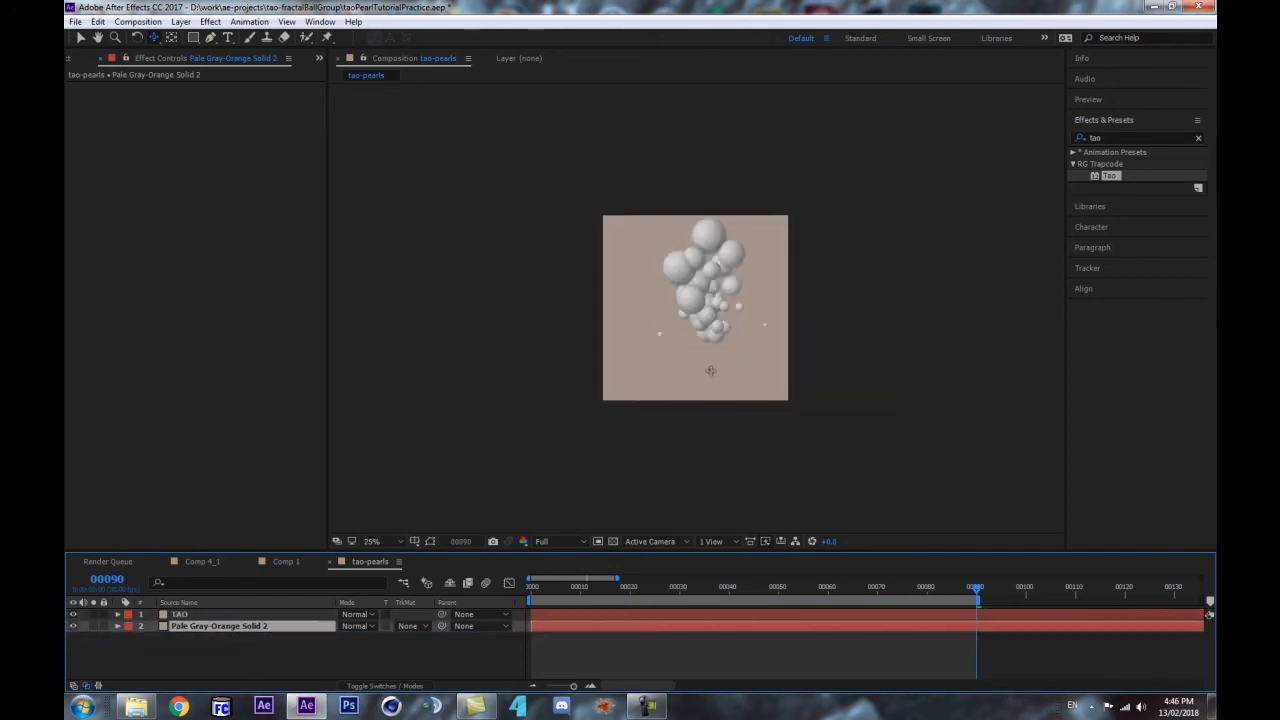
# - Apply the Fill effect to the background solid and change its color to the solid's pale gray-orange
pyautogui.click(1152, 139)
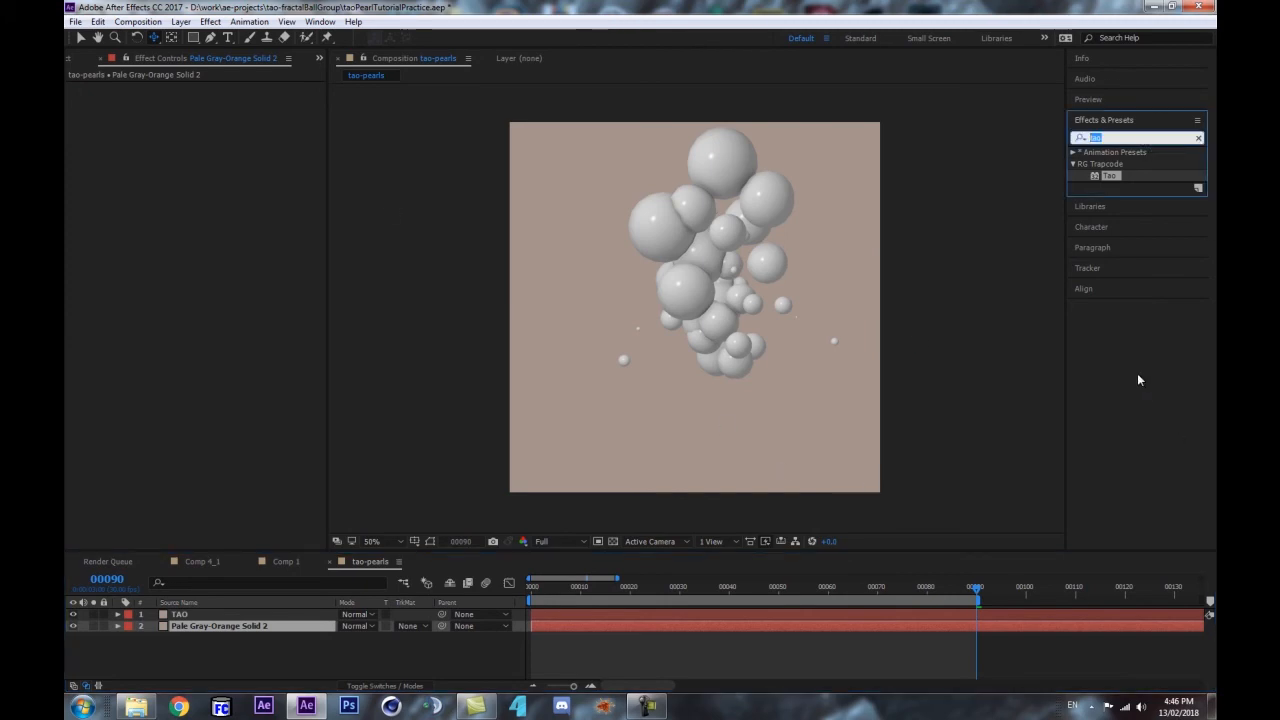
pyautogui.write('fill')
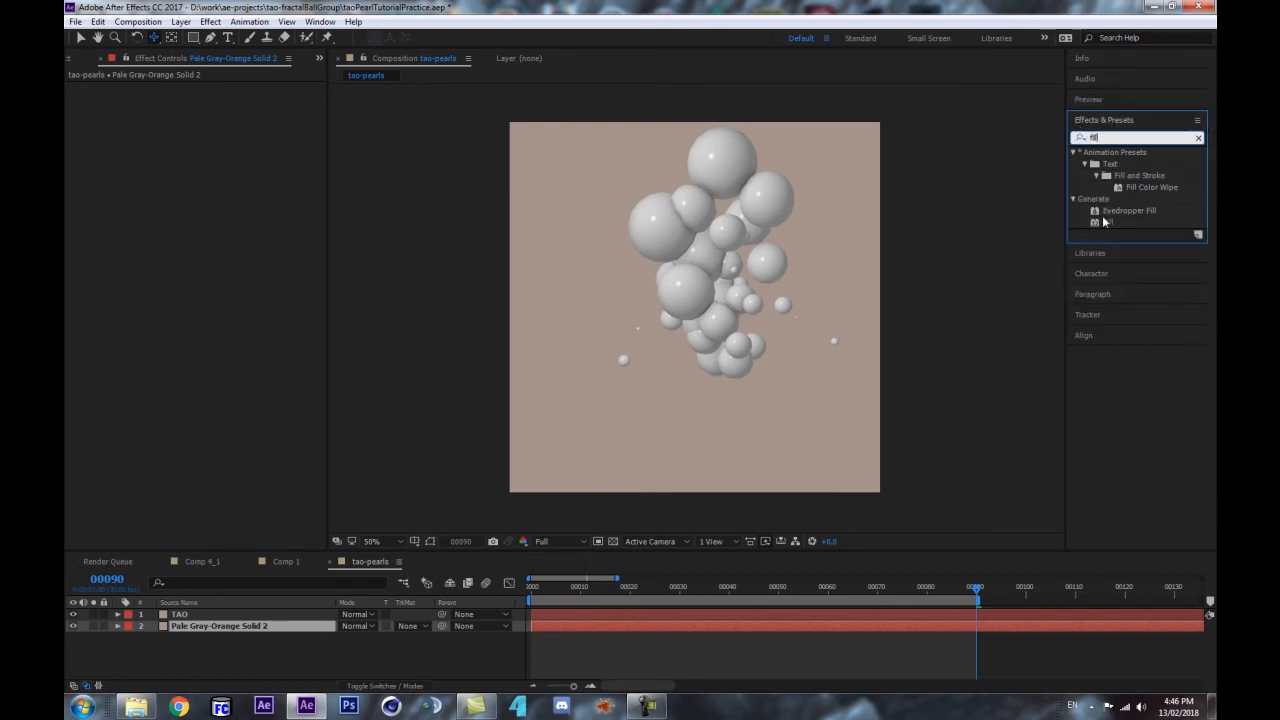
pyautogui.moveTo(1116, 223); pyautogui.dragTo(272, 628)
pyautogui.press('v')
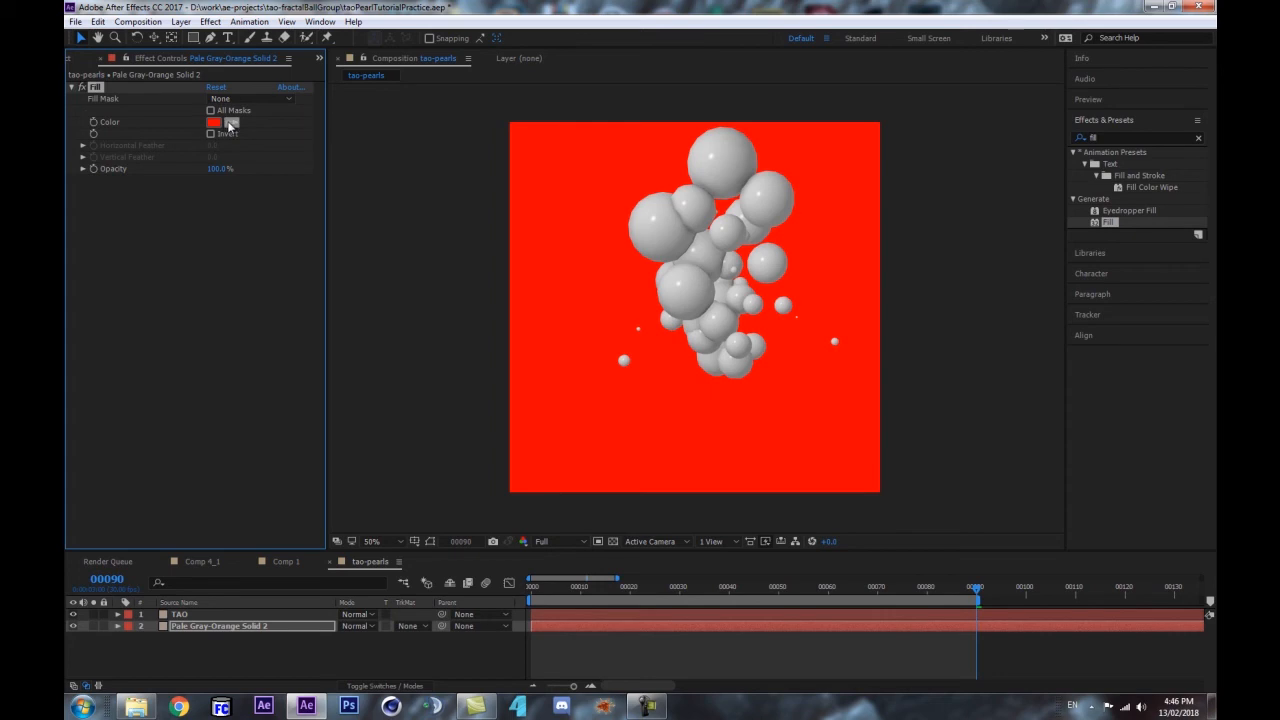
pyautogui.click(163, 627)
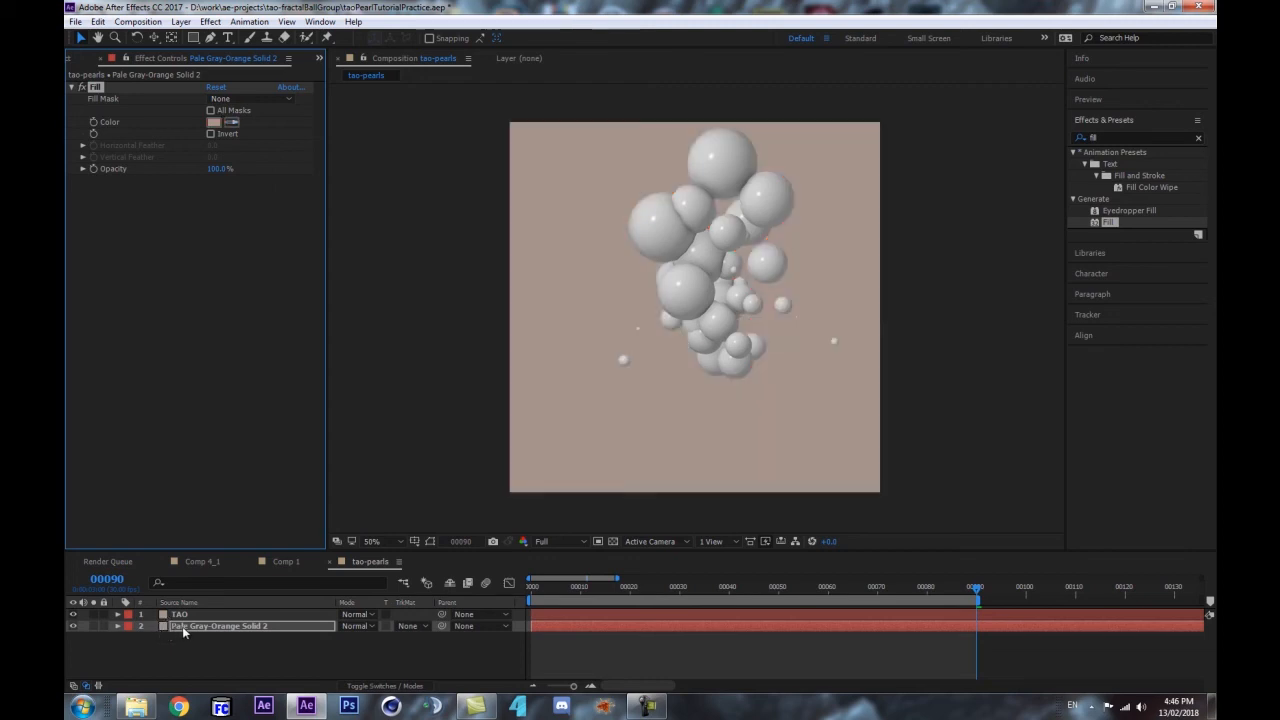
# - Reveal the background solid's Fill properties in the timeline and make the timeline area taller
pyautogui.click(208, 630)
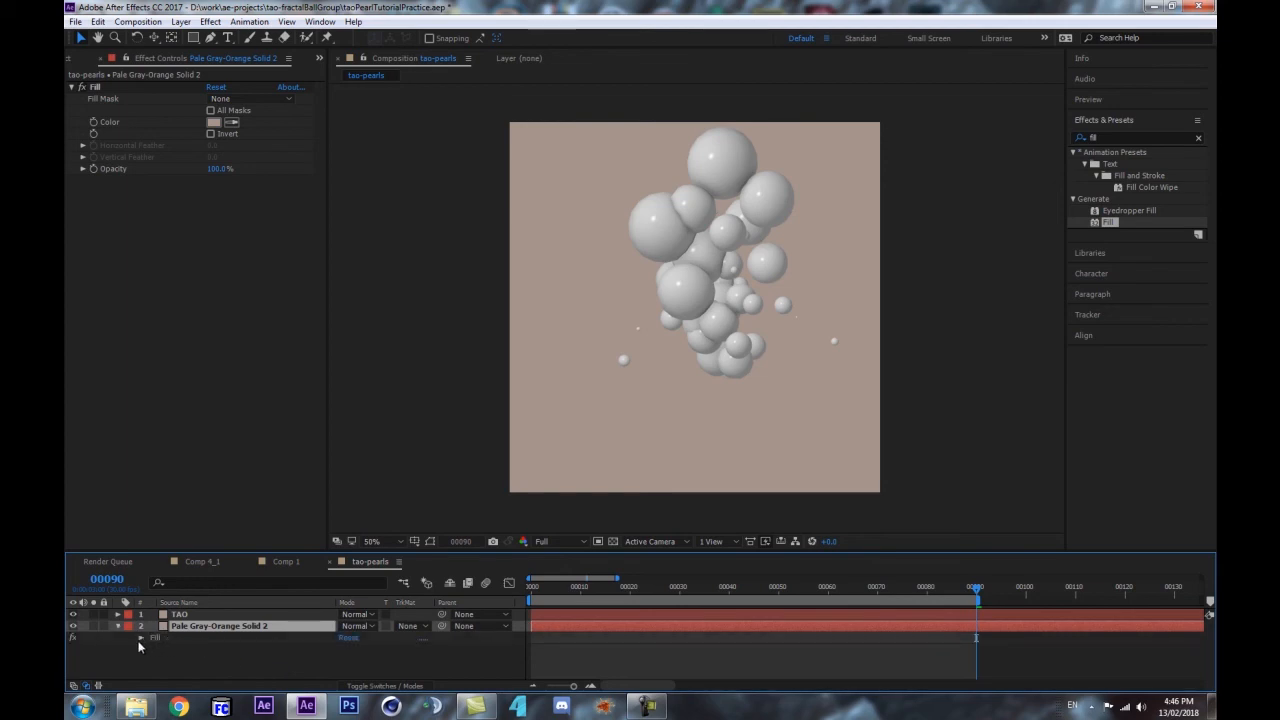
pyautogui.click(141, 638)
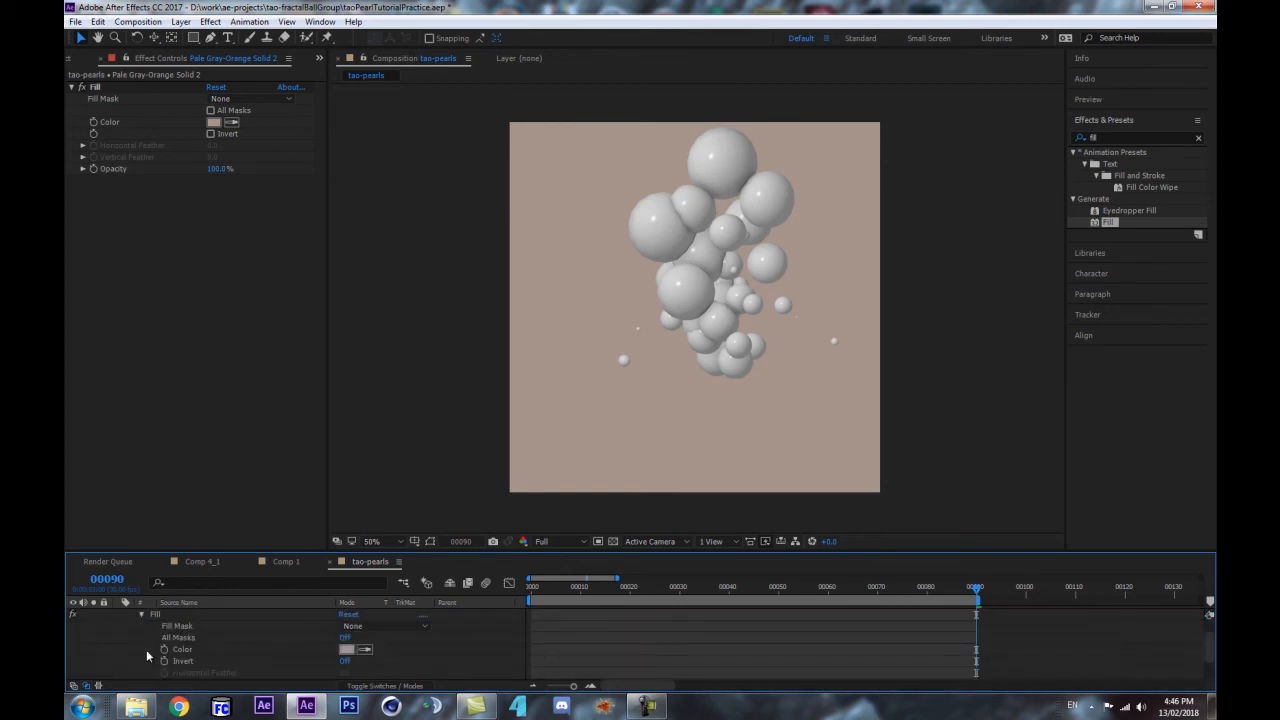
pyautogui.scroll(1, 284, 651)
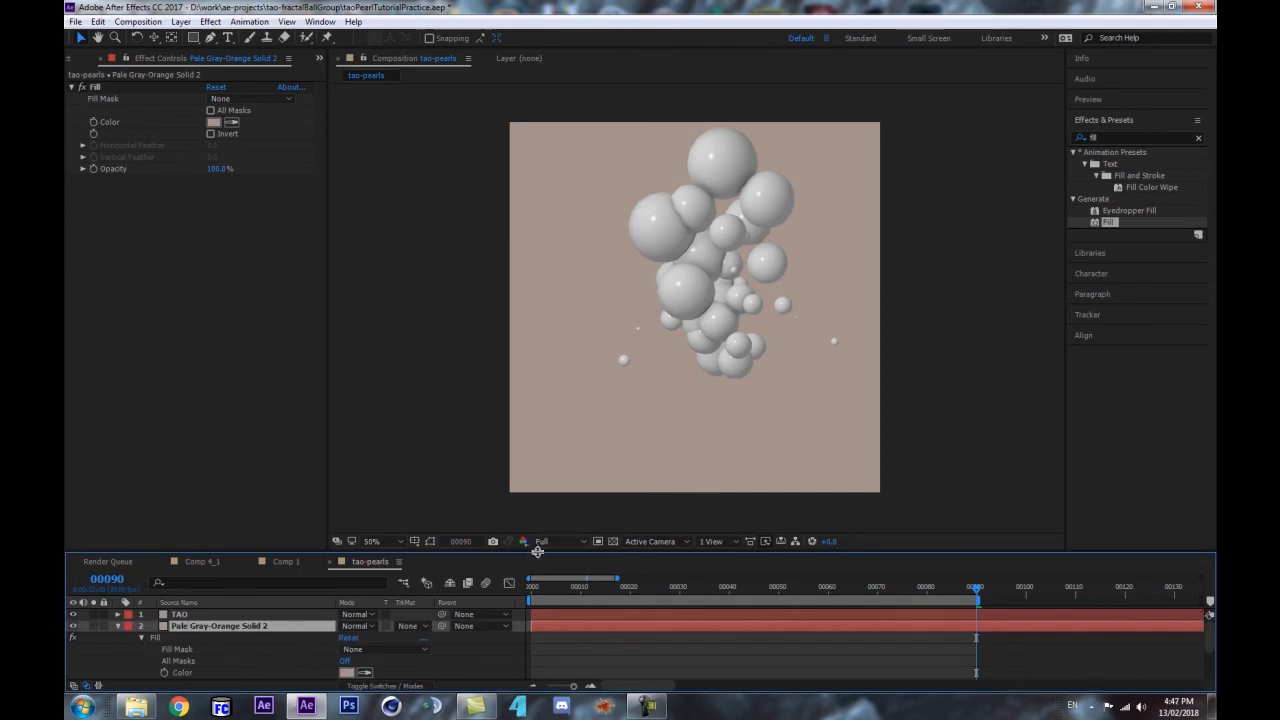
pyautogui.moveTo(520, 555); pyautogui.dragTo(545, 460)
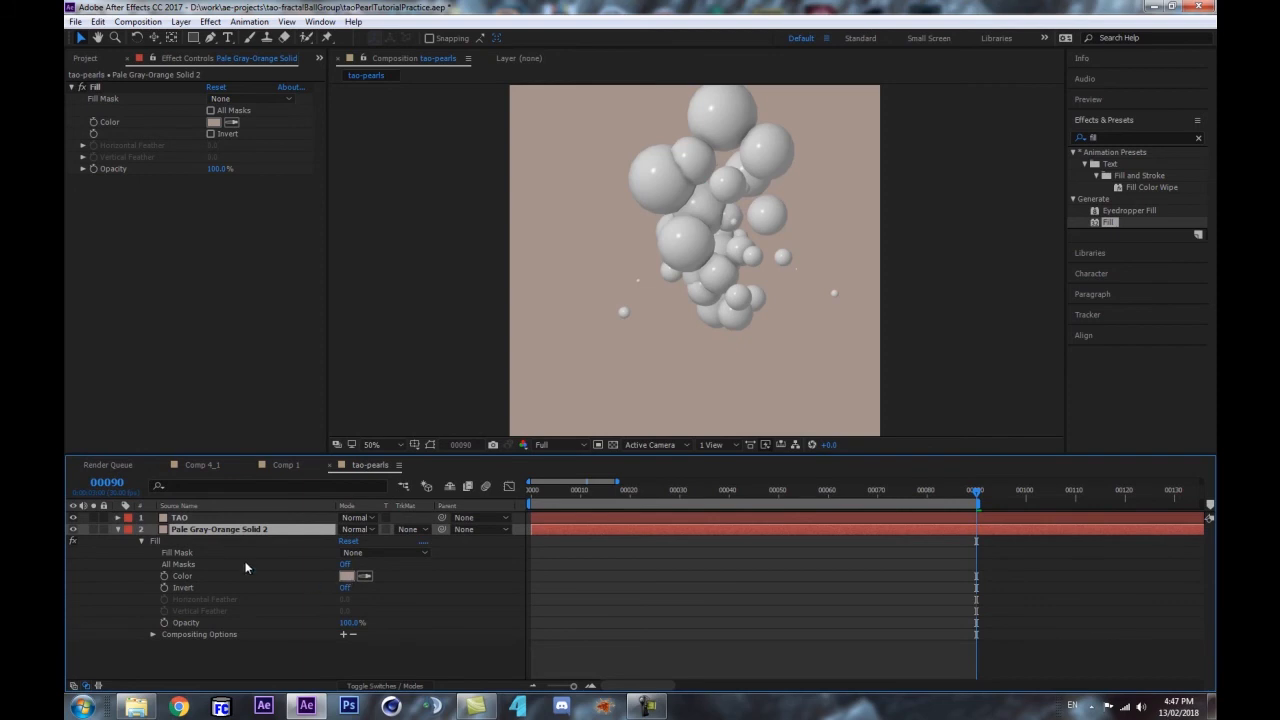
# - Lower the Far distance in the TAO layer's Visibility settings to 3170 and return to frame 0
pyautogui.click(181, 518)
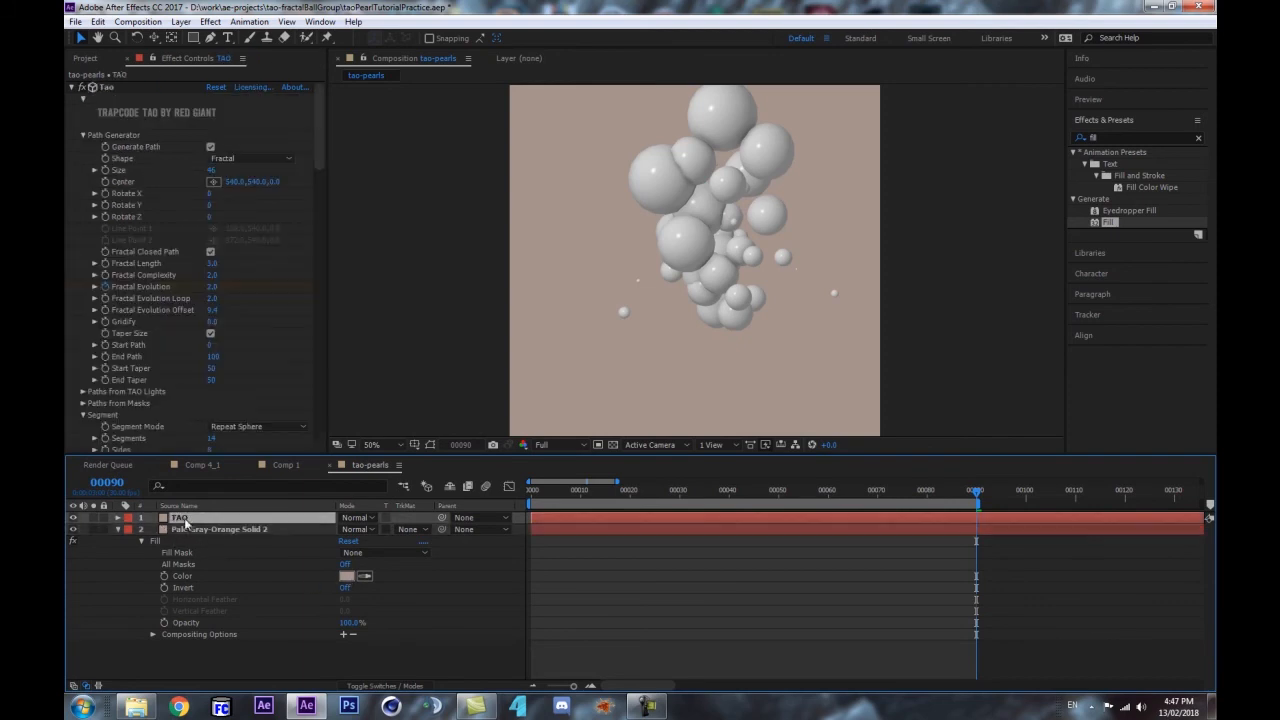
pyautogui.moveTo(315, 142); pyautogui.dragTo(297, 366)
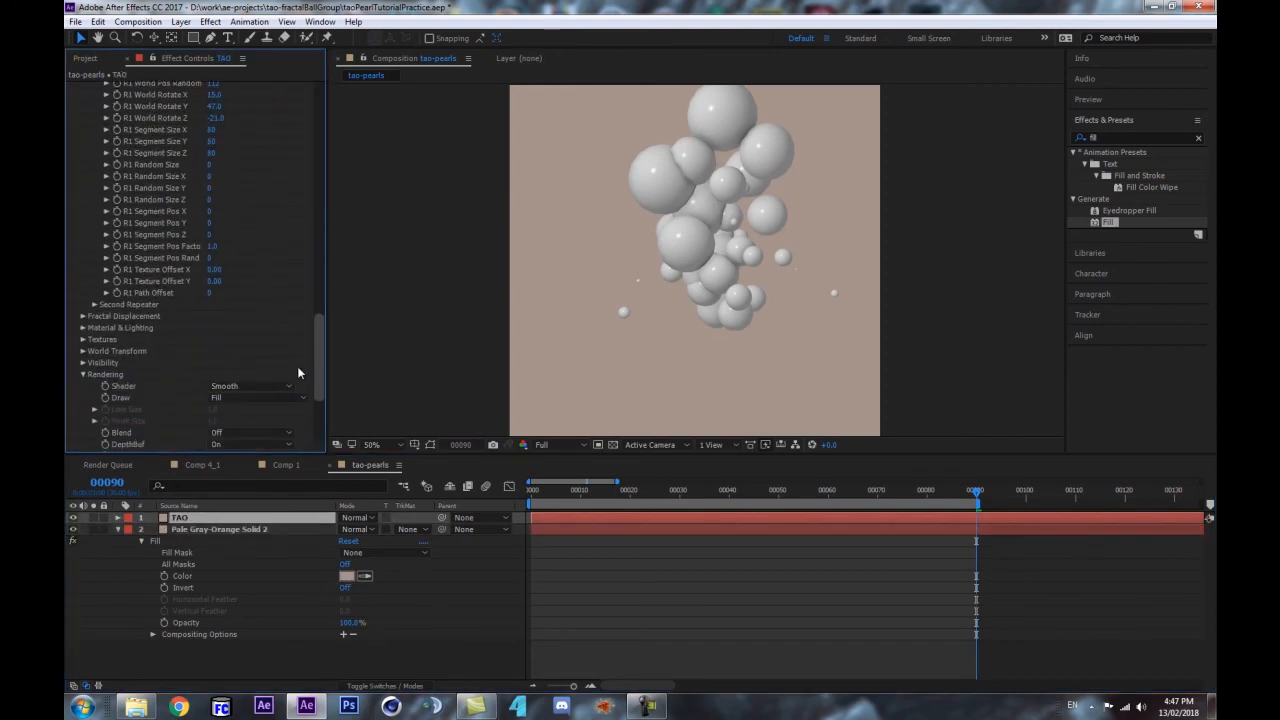
pyautogui.click(83, 374)
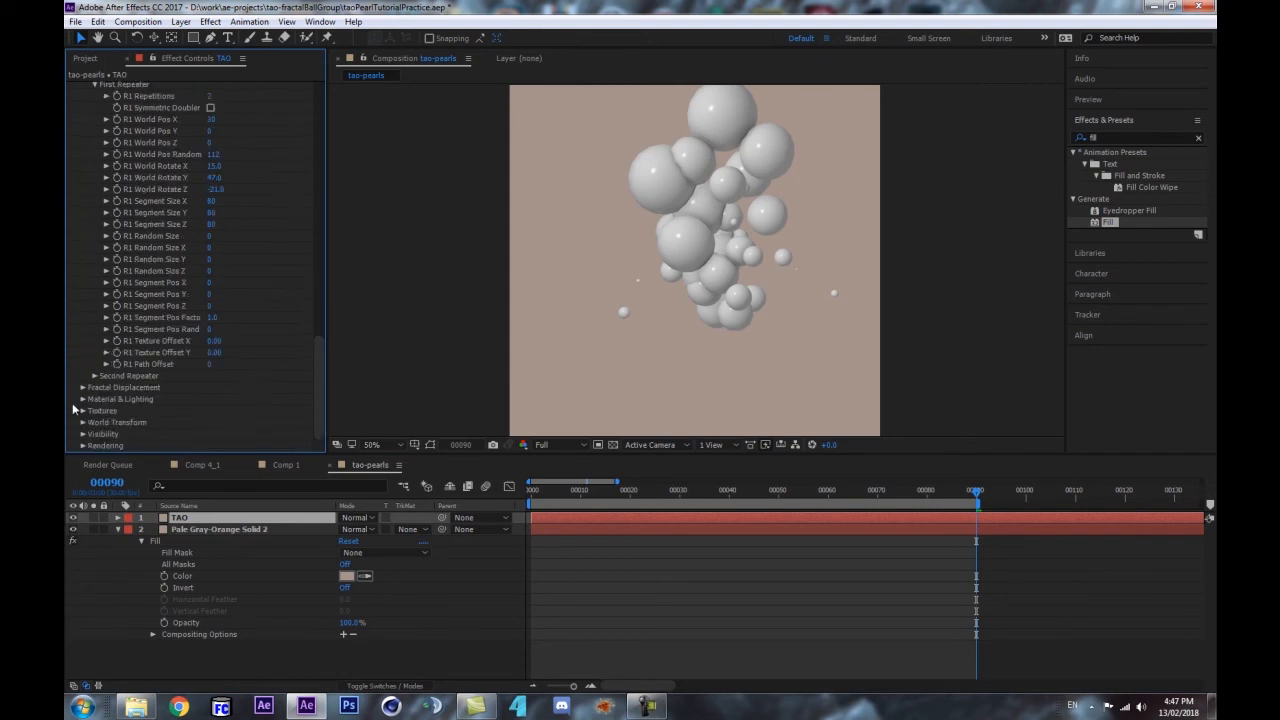
pyautogui.click(84, 436)
pyautogui.scroll(-2, 236, 349)
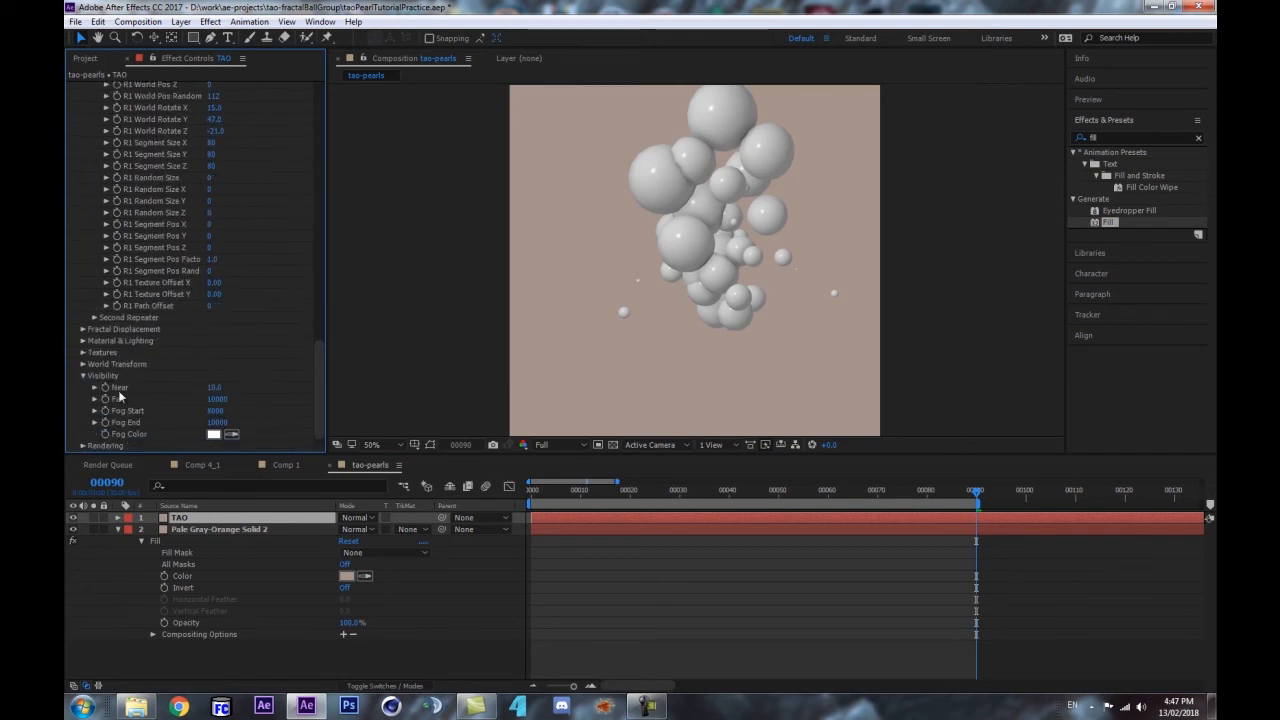
pyautogui.moveTo(216, 399); pyautogui.dragTo(88, 411)
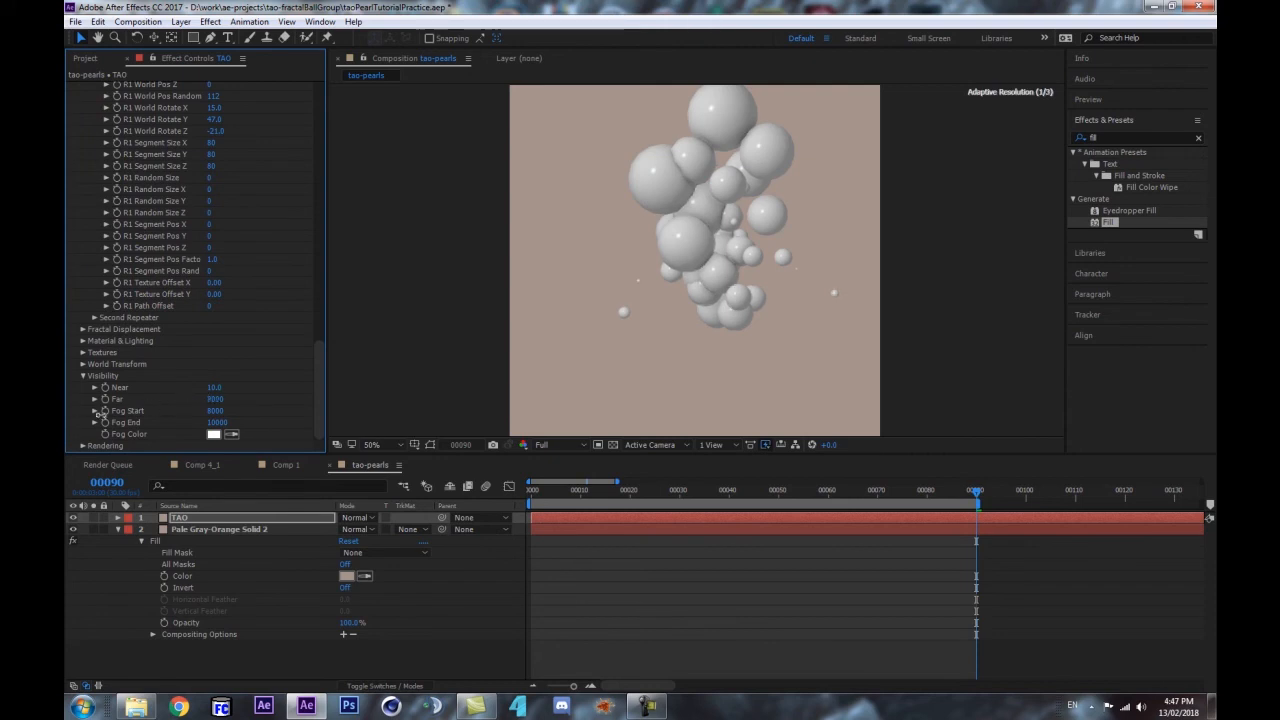
pyautogui.moveTo(202, 402); pyautogui.dragTo(88, 423)
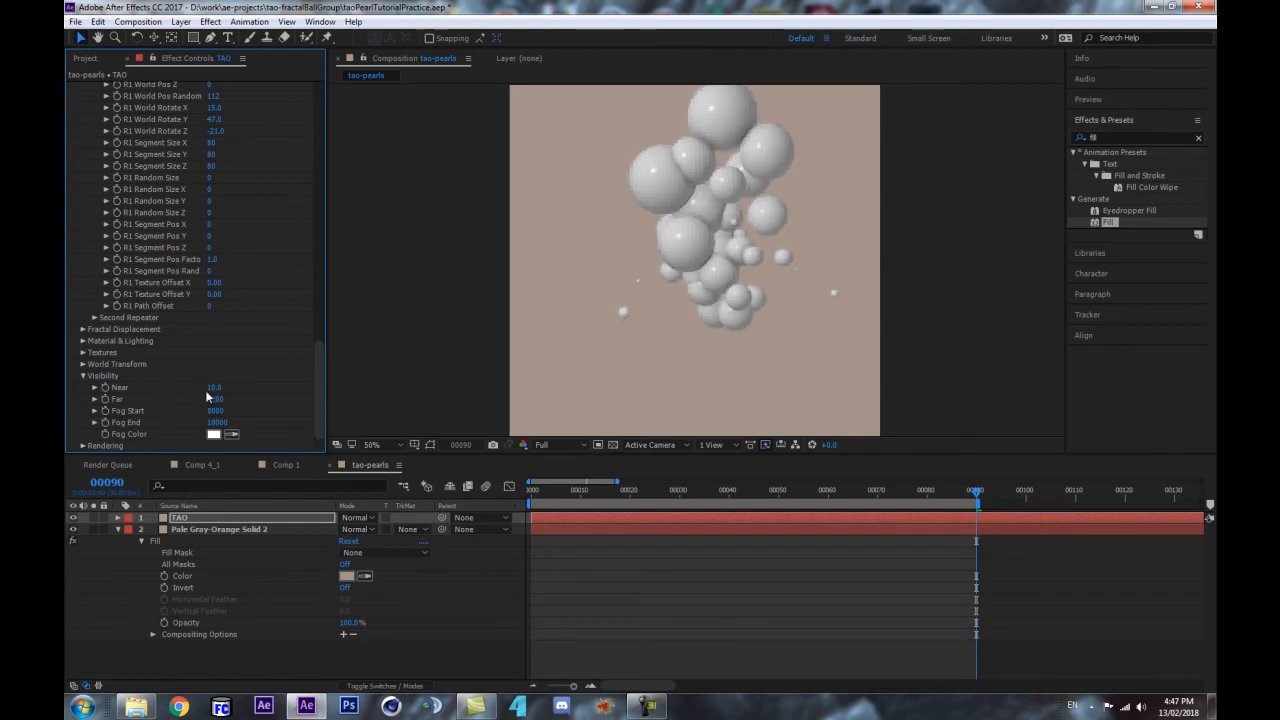
pyautogui.moveTo(204, 398)
pyautogui.mouseDown()
pyautogui.moveTo(78, 412)
pyautogui.moveTo(180, 429)
pyautogui.moveTo(226, 418)
pyautogui.moveTo(216, 383)
pyautogui.mouseUp()
pyautogui.press('Home')
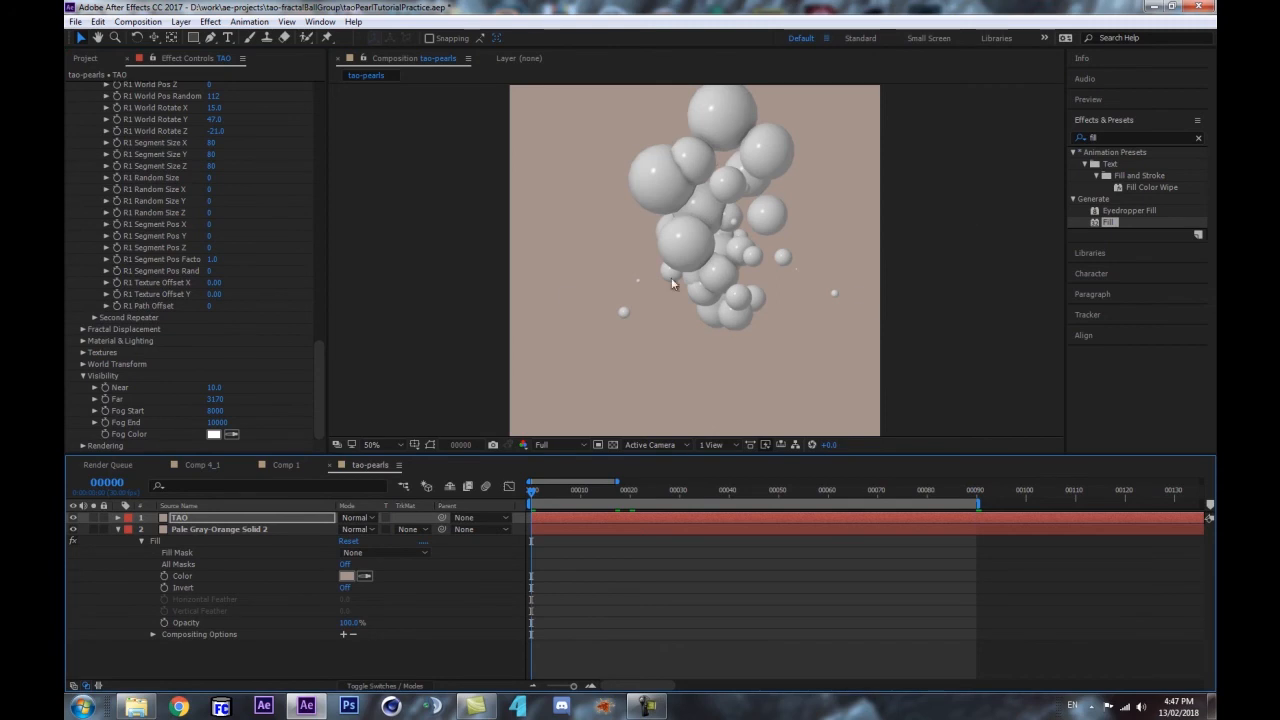
# - Copy the Far distance of 3170 into Fog End
pyautogui.click(217, 399)
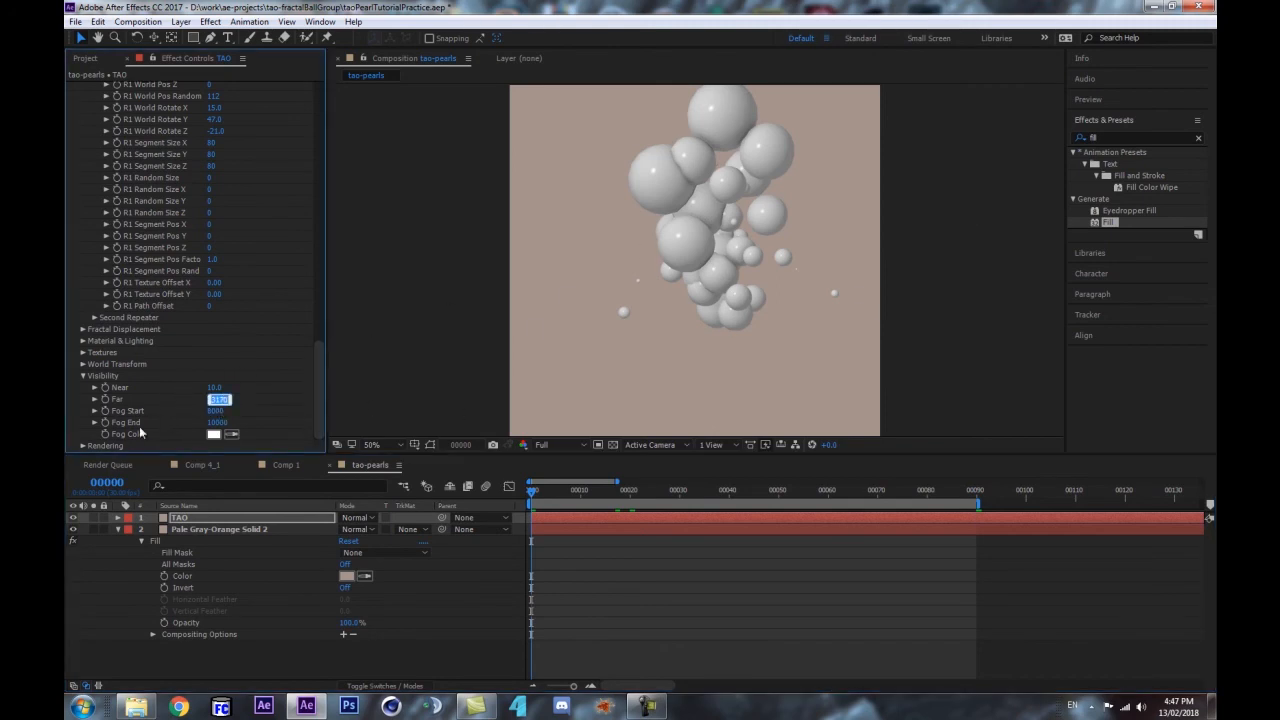
pyautogui.hotkey('ctrl', 'c')
pyautogui.click(212, 422)
pyautogui.hotkey('ctrl', 'v')
pyautogui.press('Return')
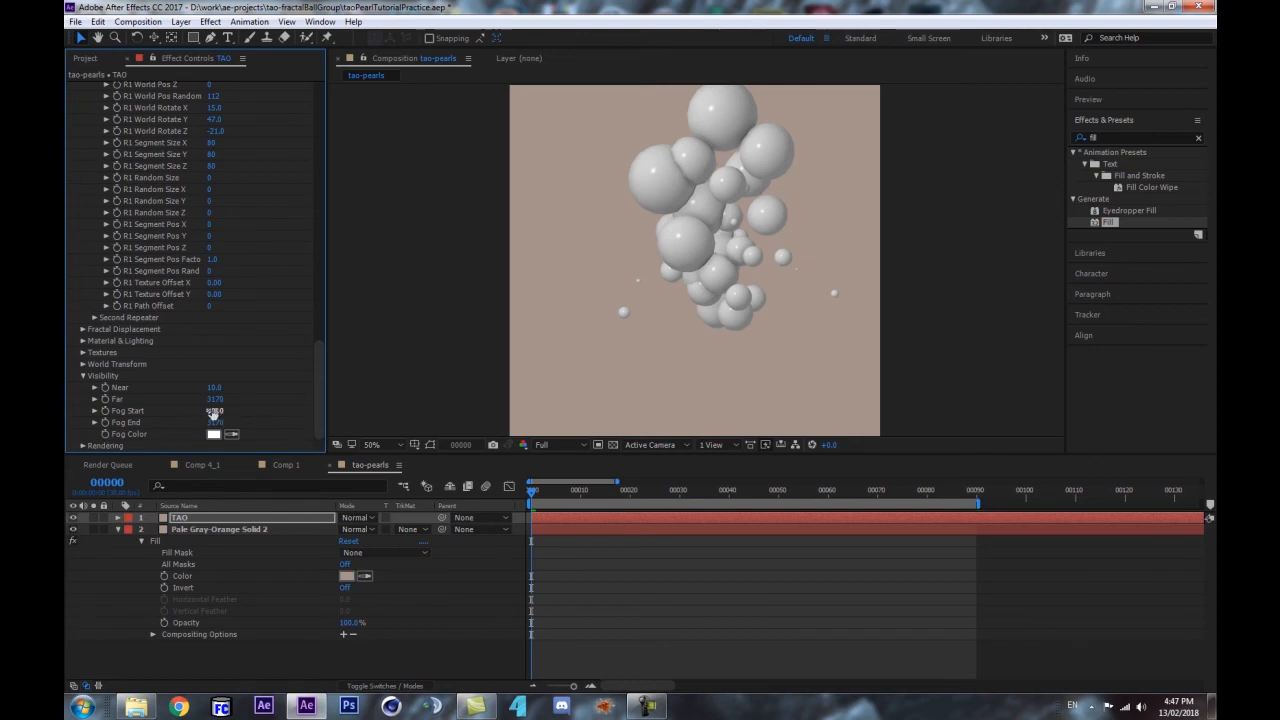
# - Set Fog Start to 1100 so the fog affects the farther spheres
pyautogui.moveTo(212, 412); pyautogui.dragTo(66, 420)
pyautogui.moveTo(216, 410); pyautogui.dragTo(66, 428)
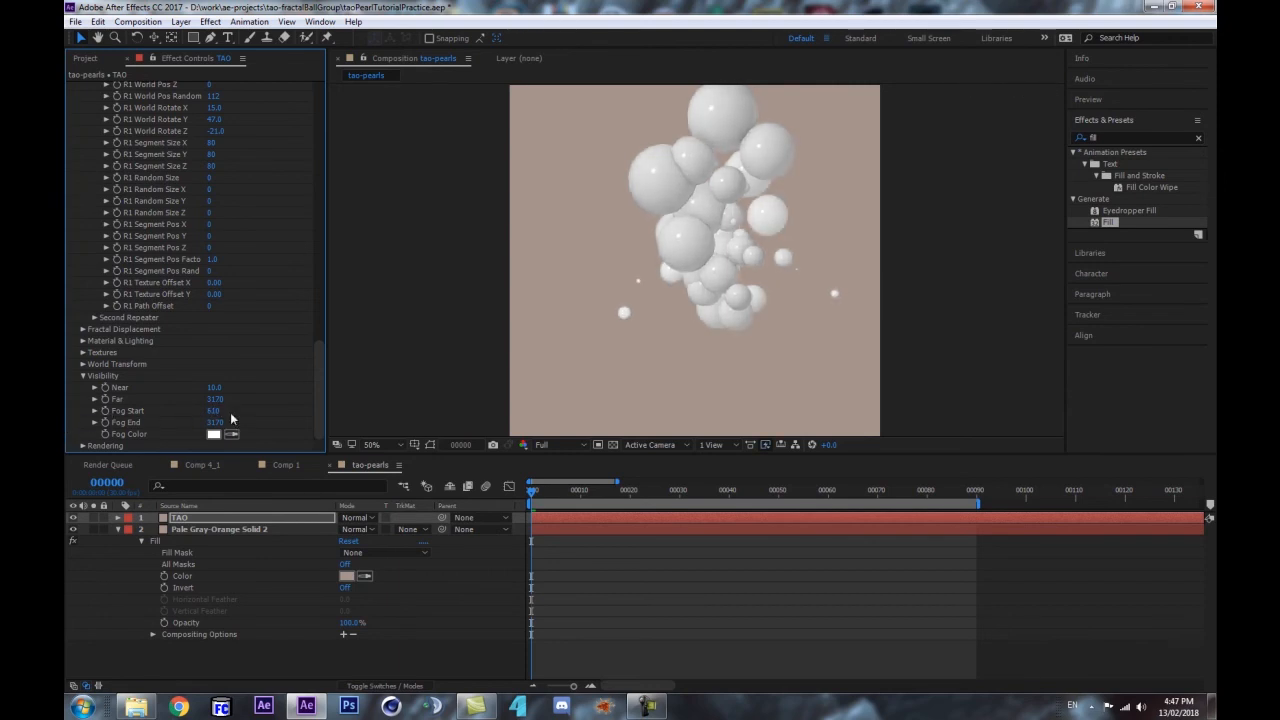
pyautogui.moveTo(214, 411)
pyautogui.mouseDown()
pyautogui.moveTo(201, 408)
pyautogui.moveTo(234, 400)
pyautogui.mouseUp()
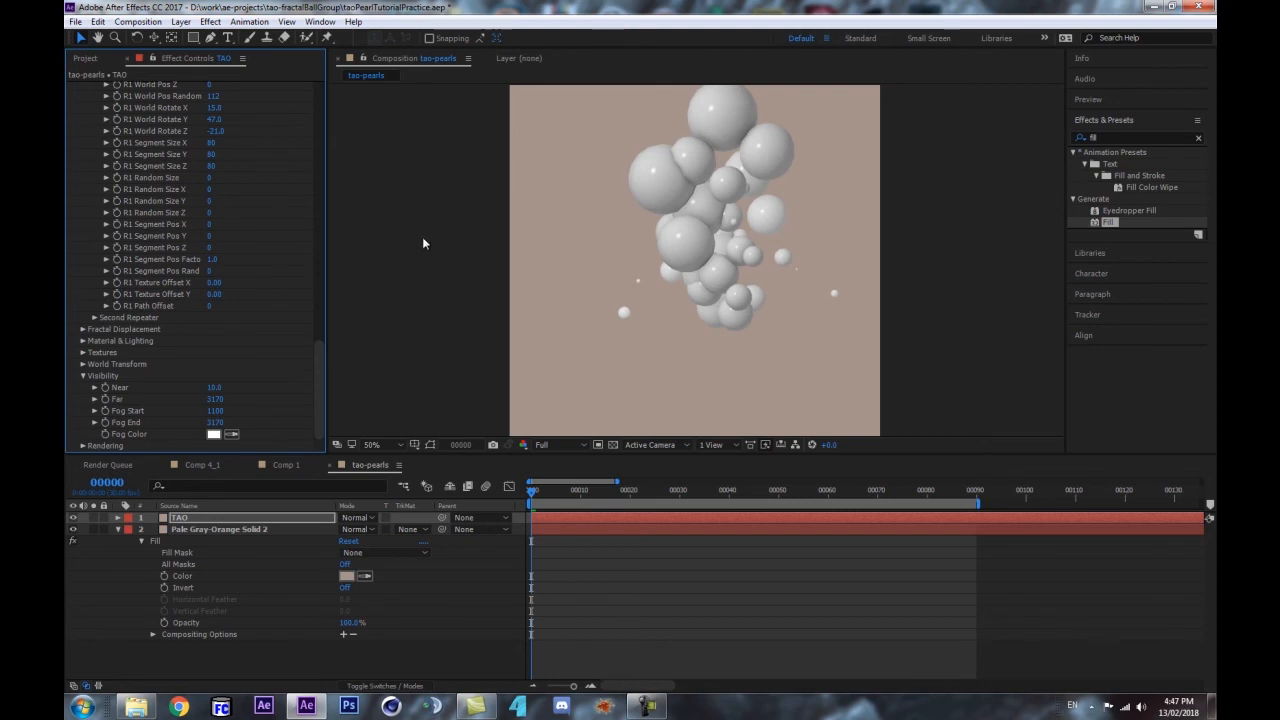
# - Link Tao's Fog Color to the background solid's Fill Color with an expression
pyautogui.keyDown('alt'); pyautogui.click(105, 435); pyautogui.keyUp('alt')
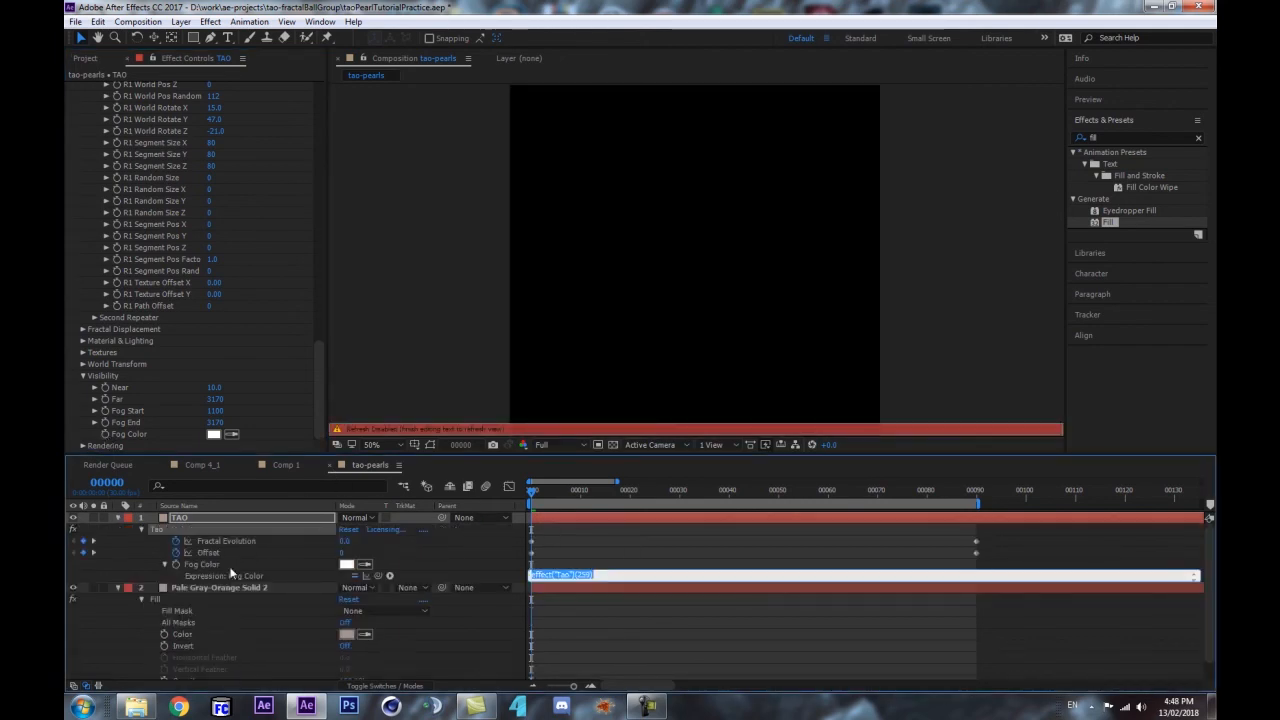
pyautogui.moveTo(378, 577); pyautogui.dragTo(195, 638)
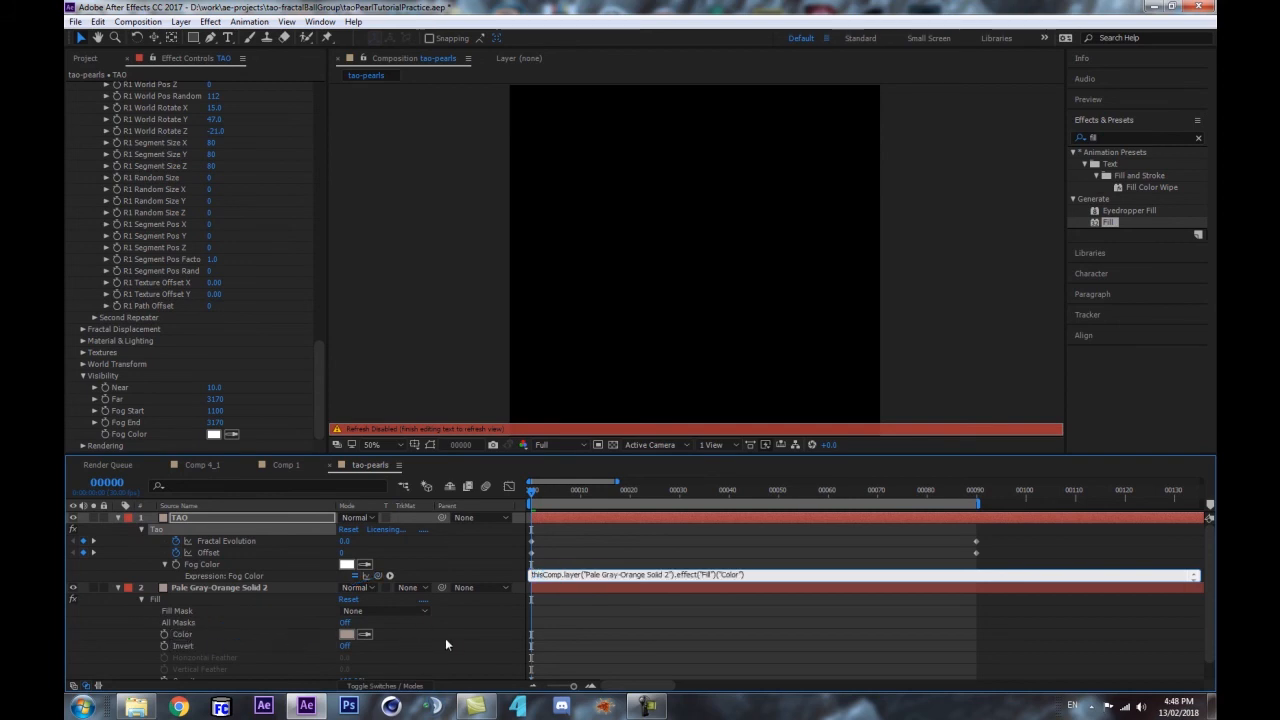
pyautogui.click(481, 651)
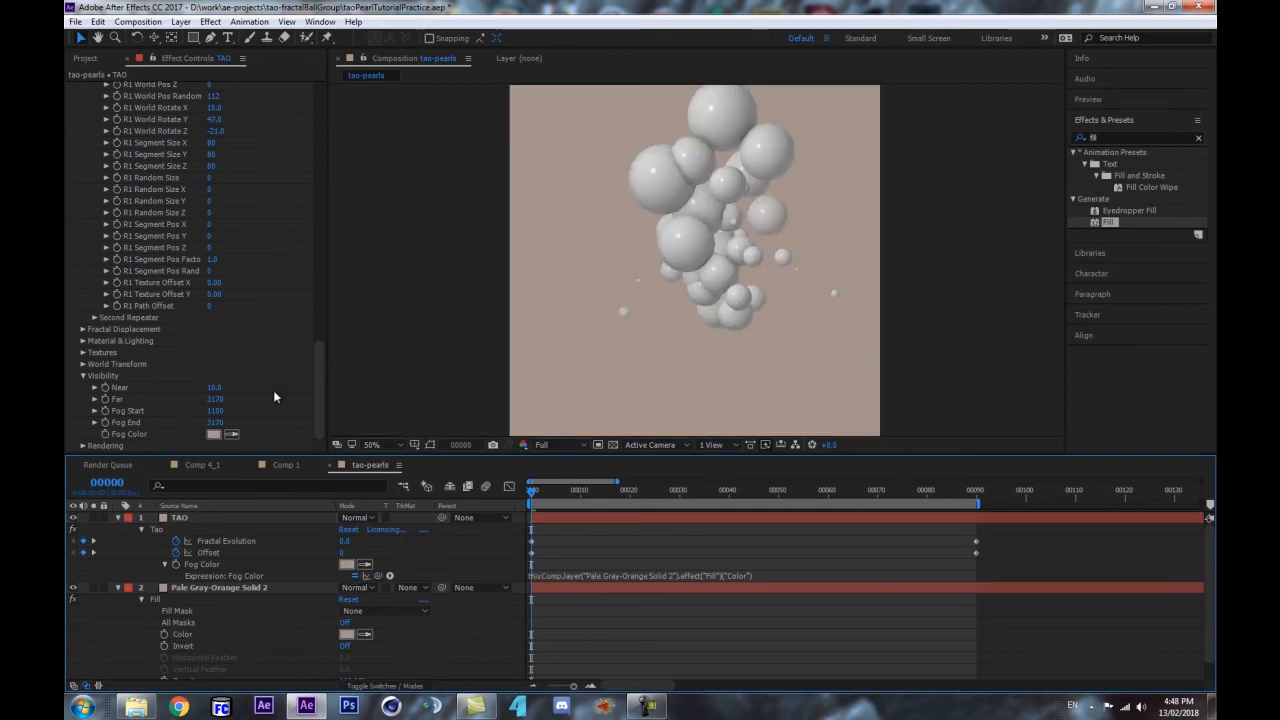
# - Adjust Fog End to 2480 and check the fog on the spheres at frames 53 and 31
pyautogui.moveTo(215, 421); pyautogui.dragTo(163, 429)
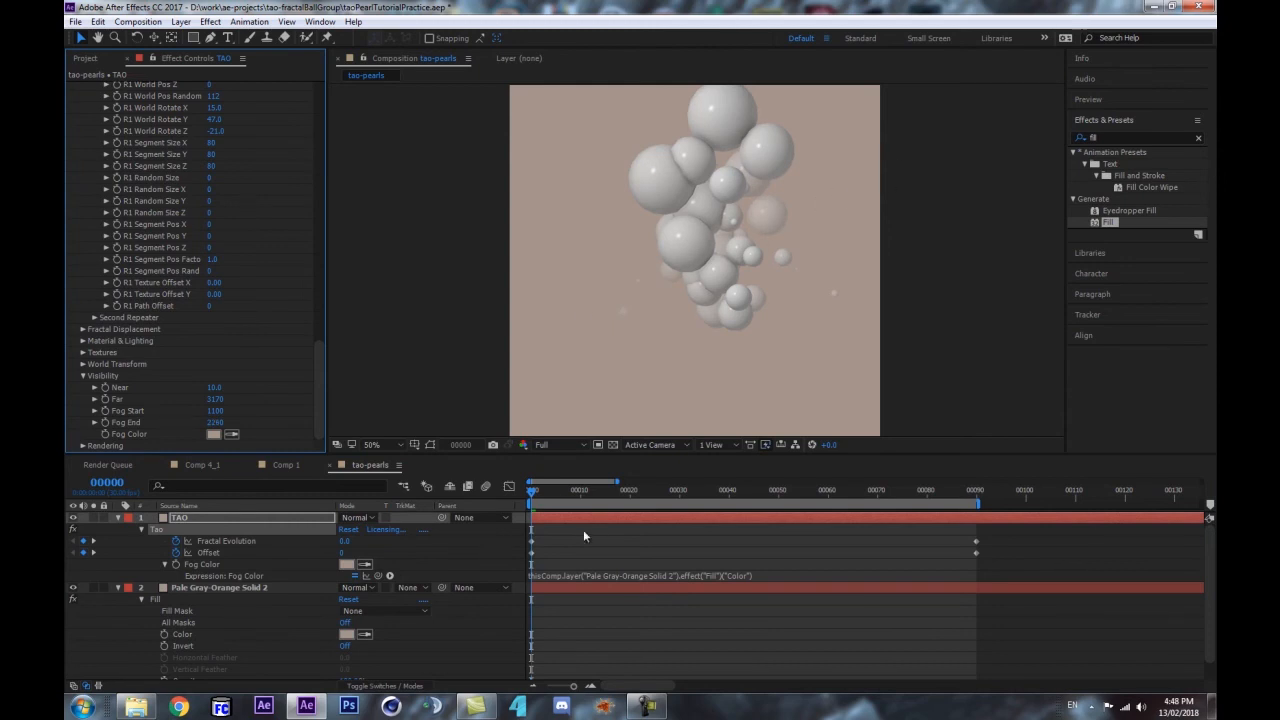
pyautogui.moveTo(553, 495); pyautogui.dragTo(794, 488)
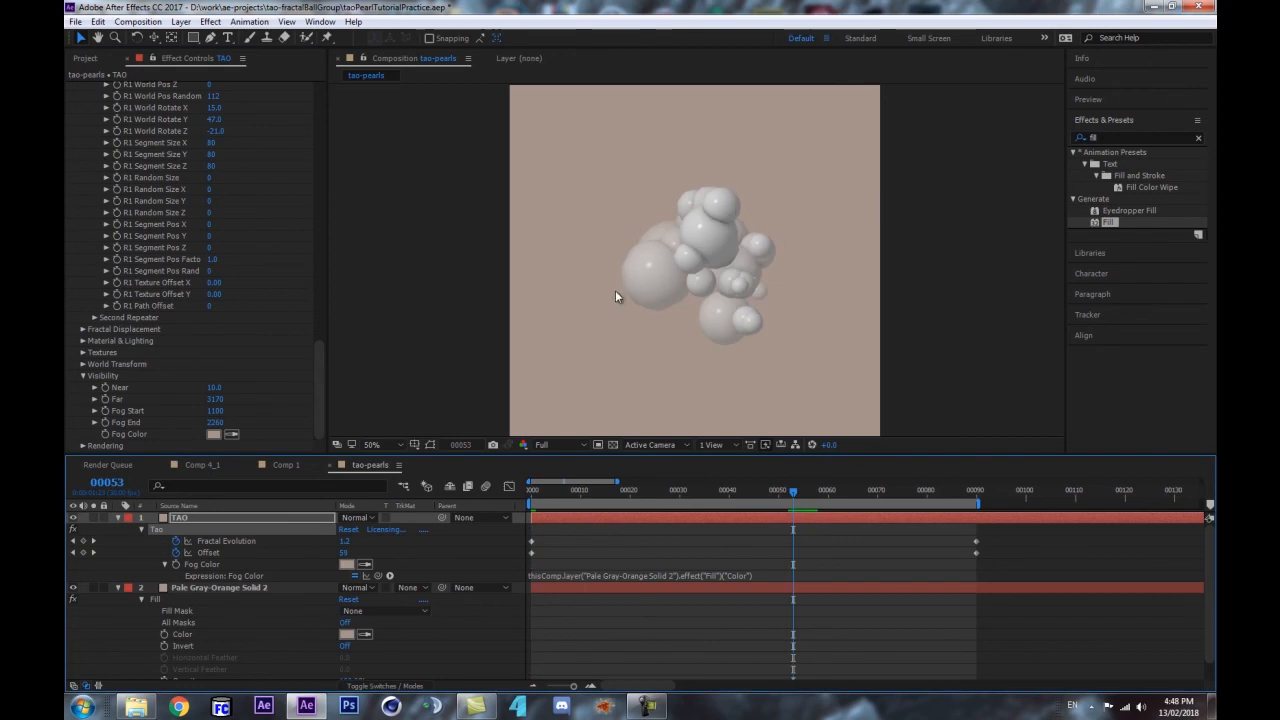
pyautogui.moveTo(207, 410); pyautogui.dragTo(239, 421)
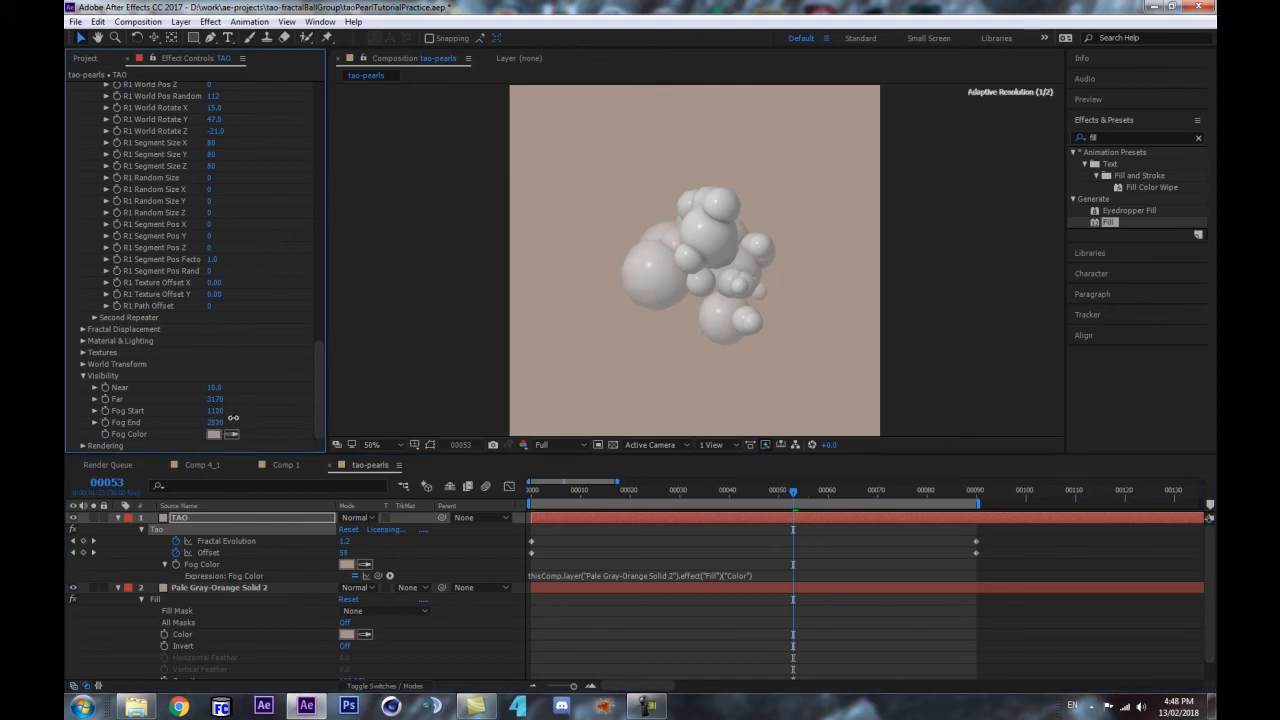
pyautogui.scroll(-1, 660, 268)
pyautogui.scroll(1, 605, 320)
pyautogui.moveTo(735, 490); pyautogui.dragTo(684, 530)
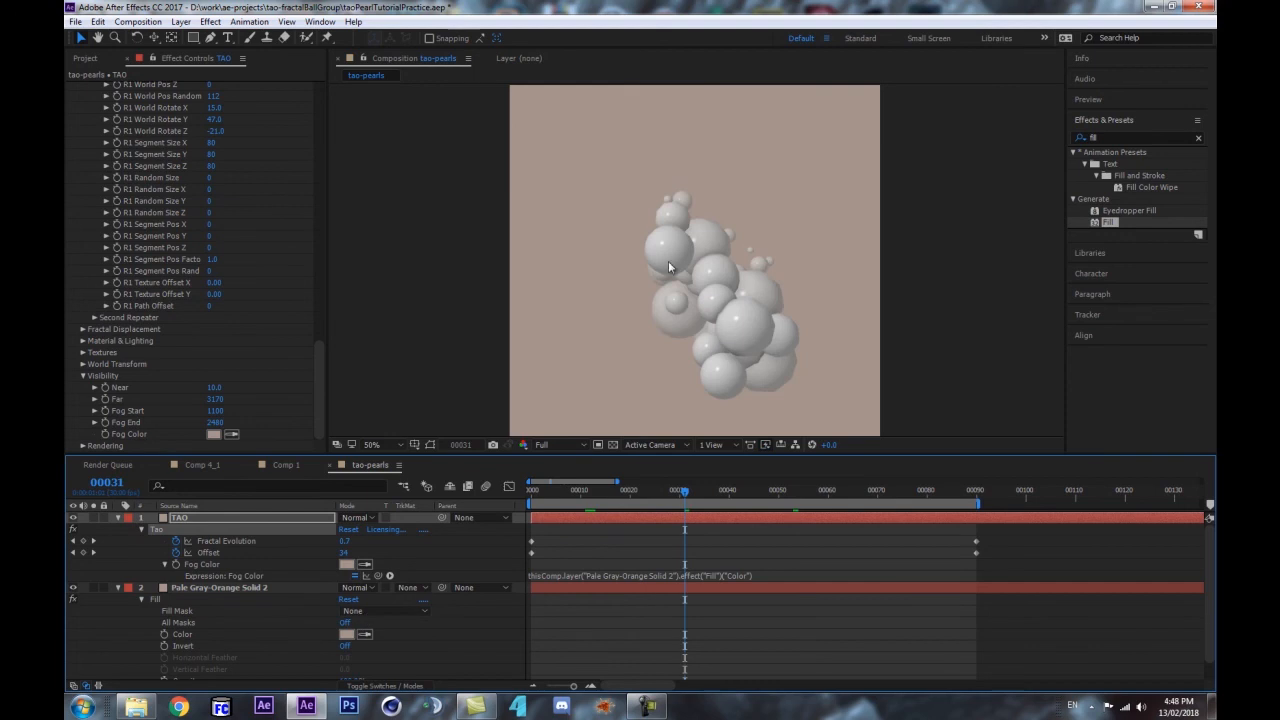
# - Try a saturated orange (RGB 184, 92, 38) as the background solid's Fill Color
pyautogui.click(346, 636)
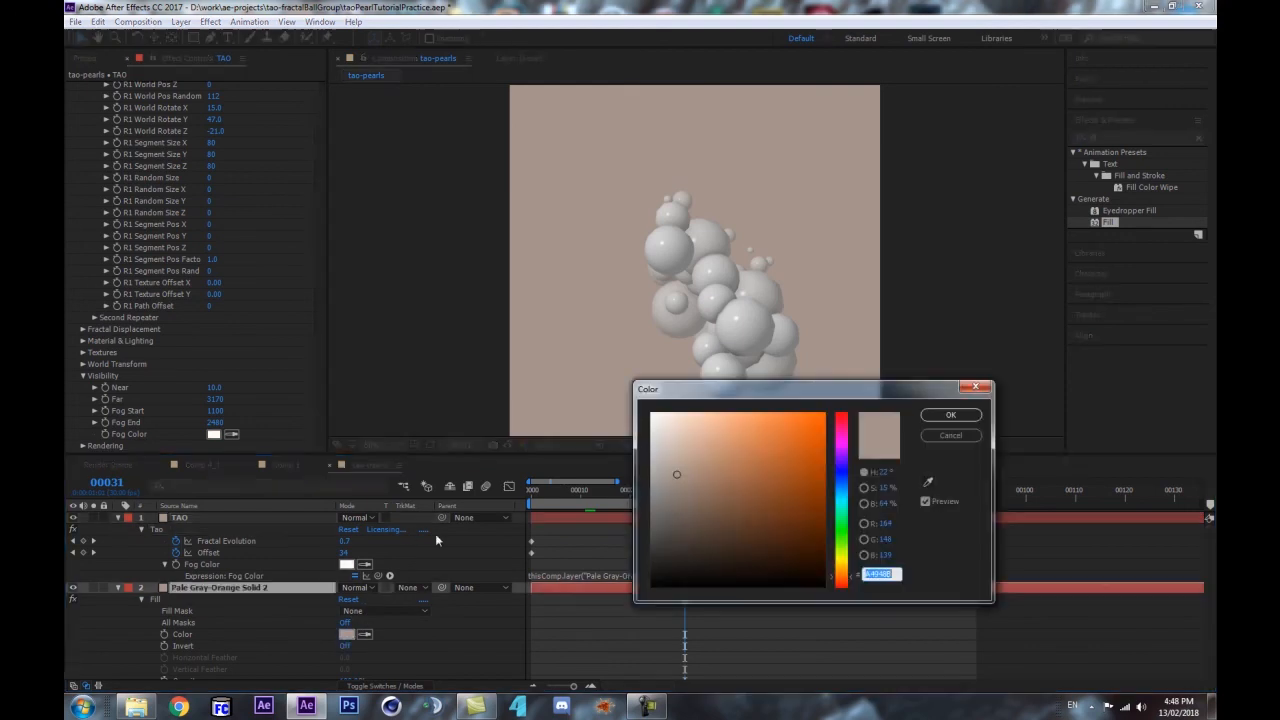
pyautogui.click(773, 492)
pyautogui.click(790, 457)
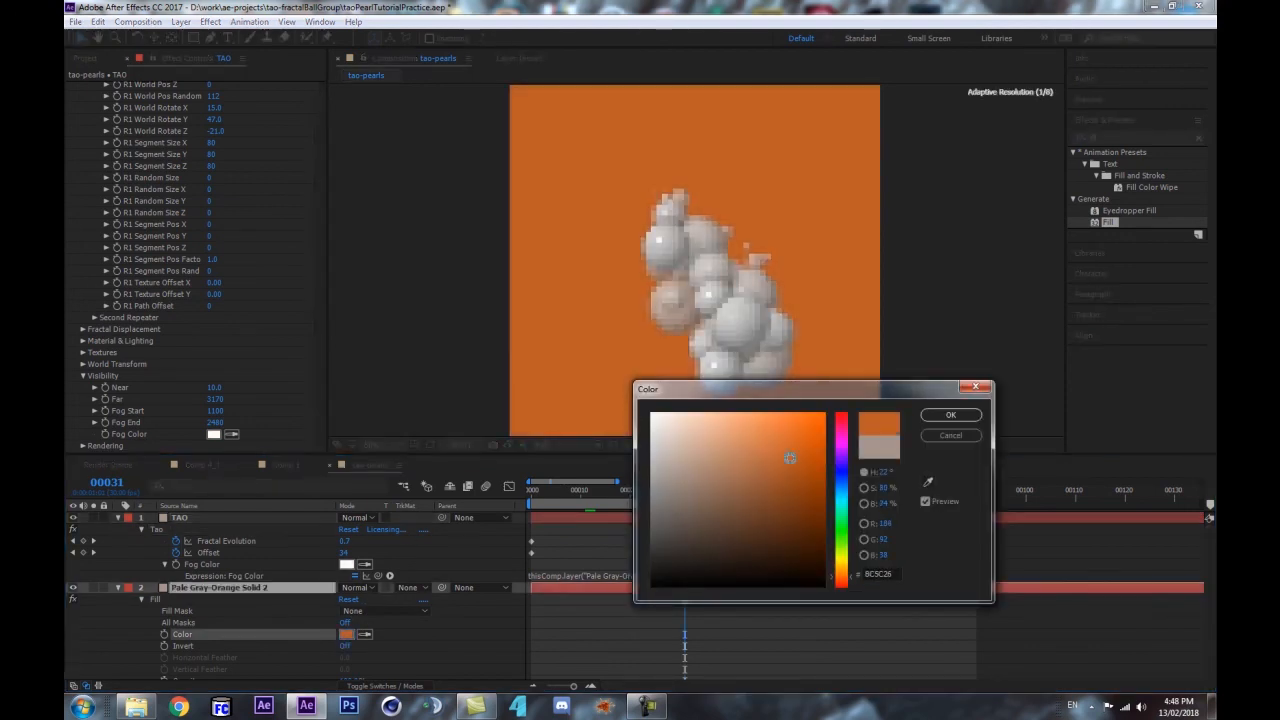
pyautogui.click(952, 414)
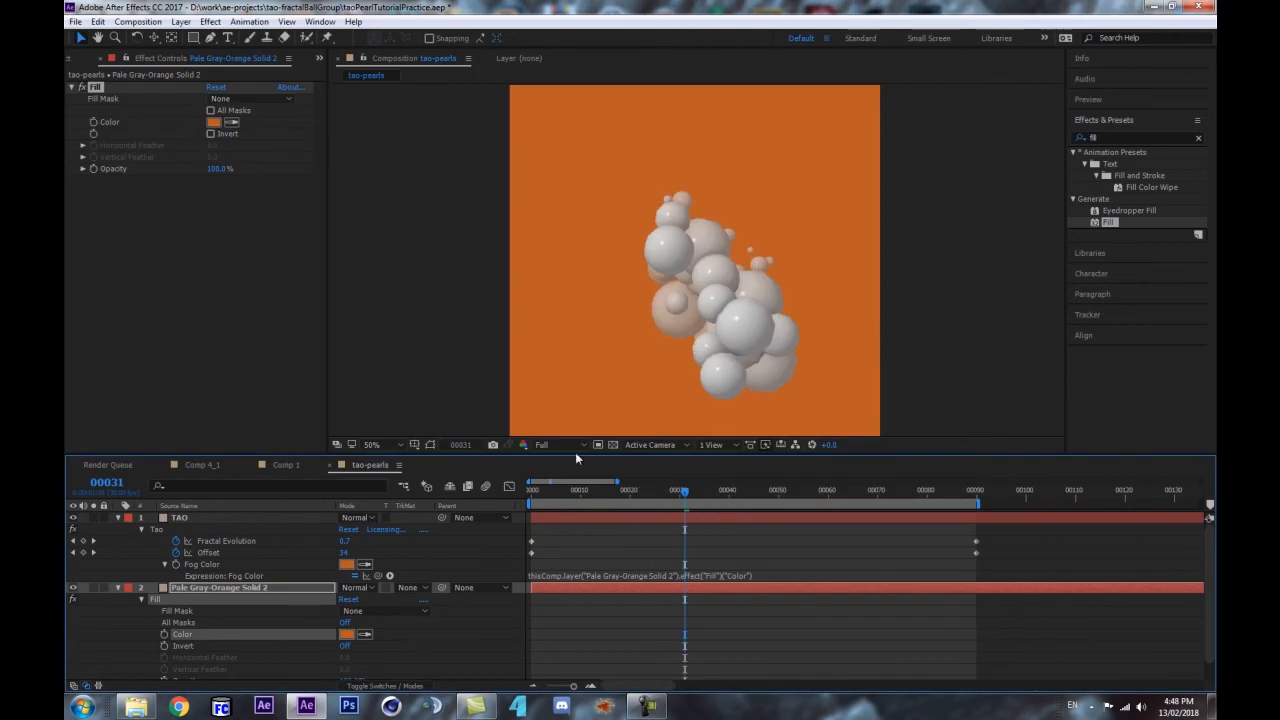
# - Try a different Fog End against the orange background, and undo both the fog and color changes
pyautogui.click(241, 518)
pyautogui.moveTo(321, 173); pyautogui.dragTo(305, 461)
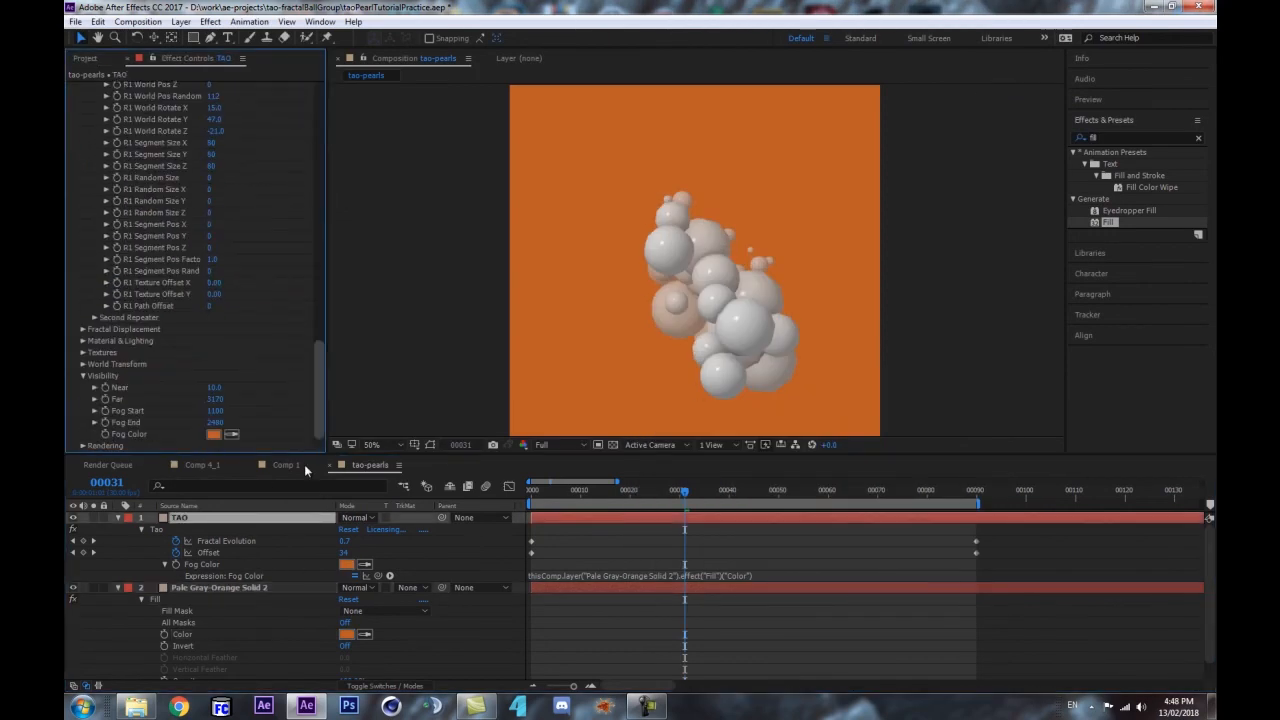
pyautogui.moveTo(214, 422)
pyautogui.mouseDown()
pyautogui.moveTo(169, 424)
pyautogui.moveTo(234, 423)
pyautogui.mouseUp()
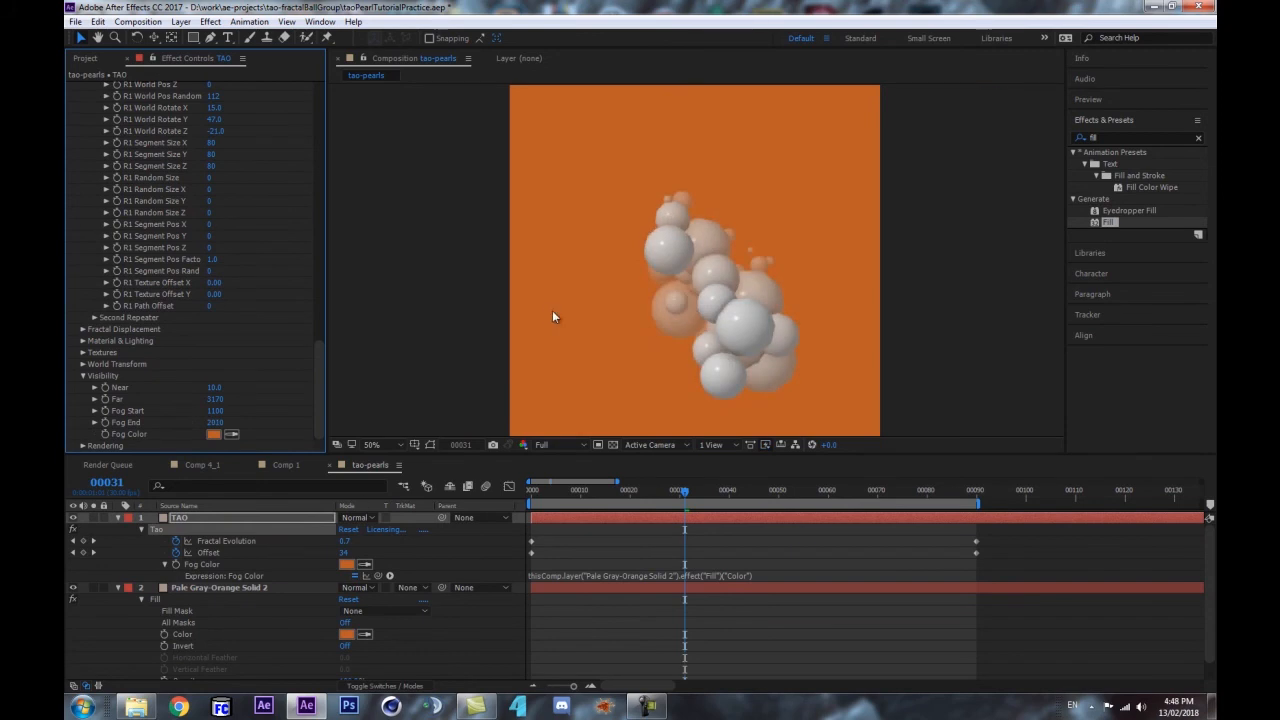
pyautogui.hotkey('ctrl', 'z')
pyautogui.hotkey('ctrl', 'z')
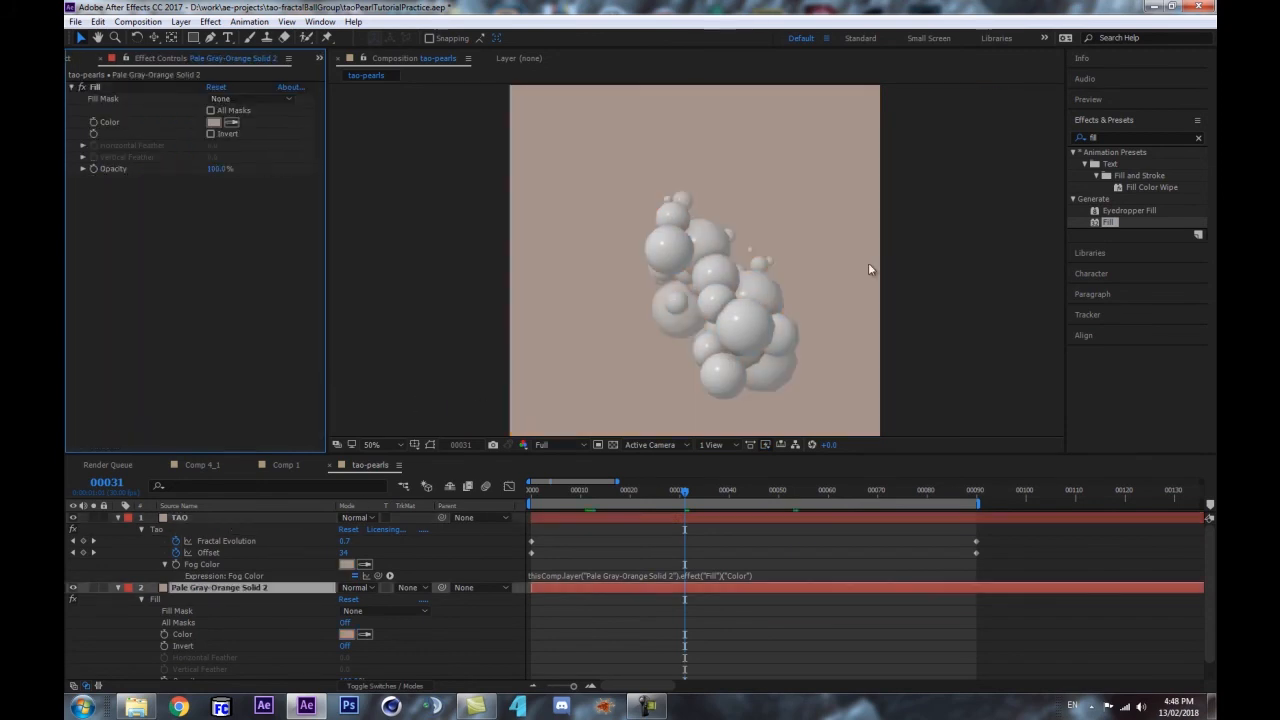
# - Go to frame 38 to inspect the sphere edges, and collapse the TAO and background solid layers
pyautogui.moveTo(572, 490); pyautogui.dragTo(718, 490)
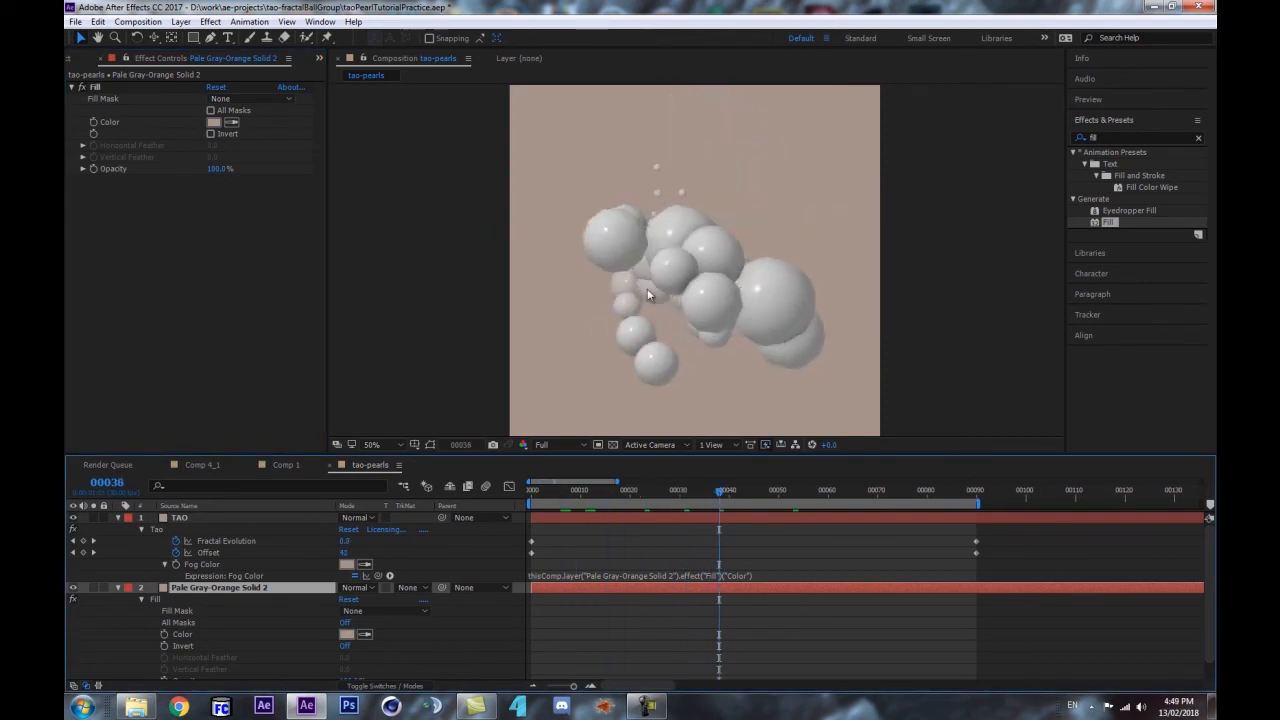
pyautogui.press('.')
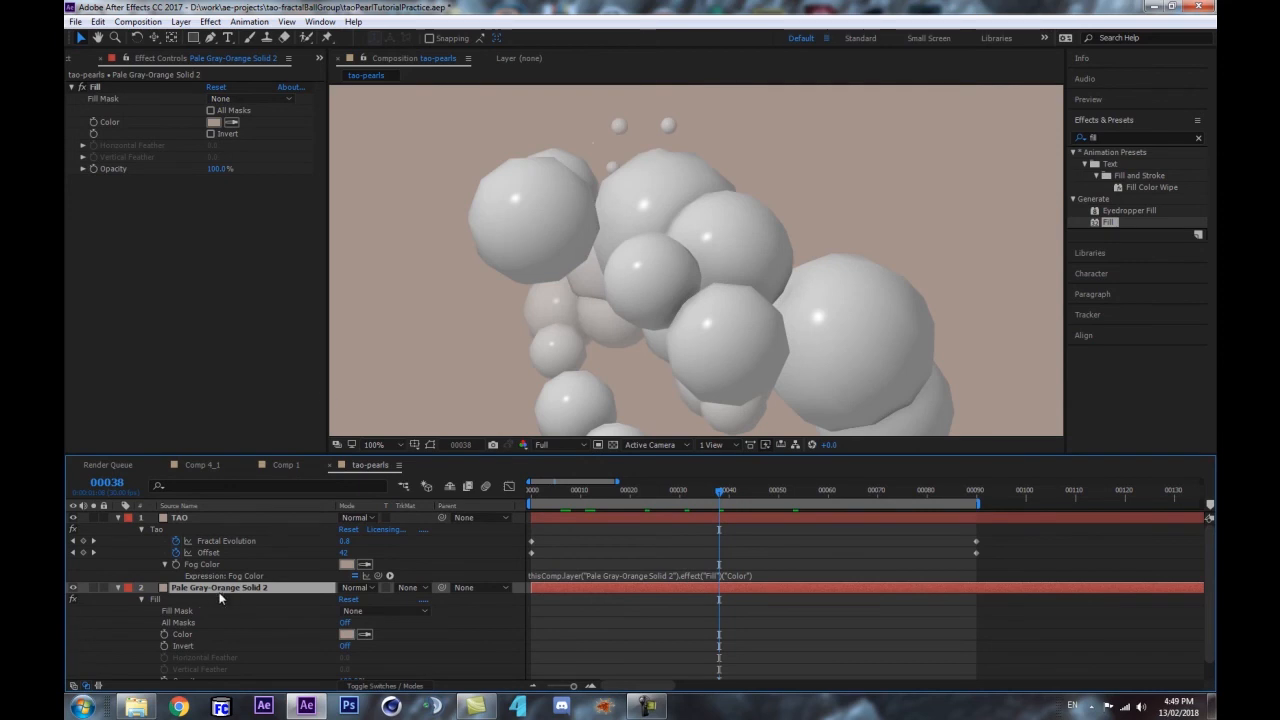
pyautogui.click(119, 518)
pyautogui.click(118, 529)
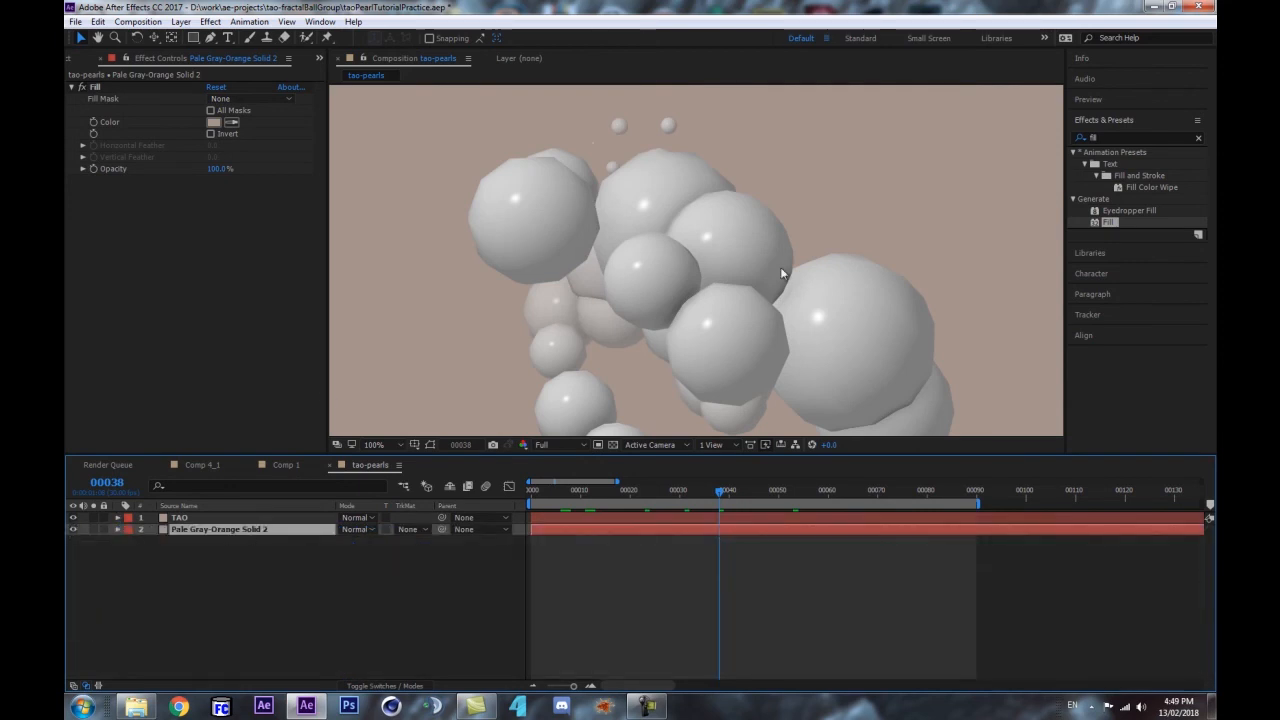
# - Select the TAO layer and bring up the Segment settings of its Tao effect
pyautogui.press(',')
pyautogui.hotkey('ctrl', '0')
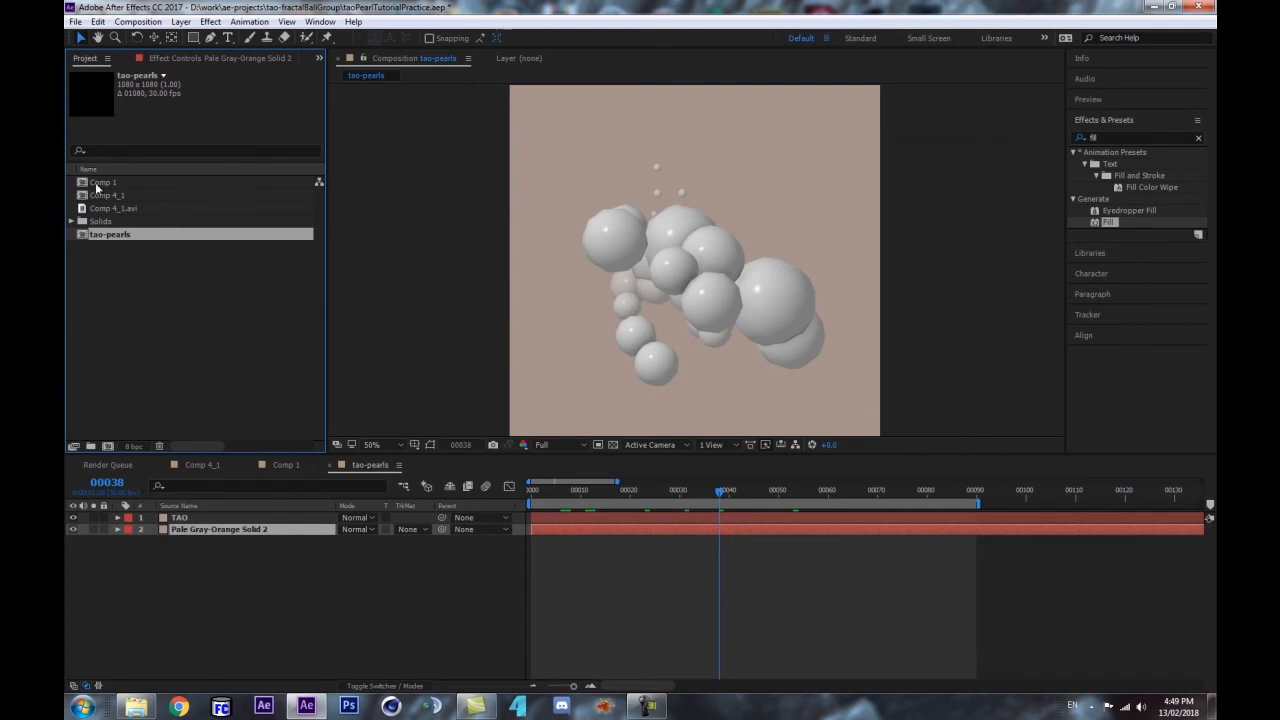
pyautogui.hotkey('ctrl', '0')
pyautogui.click(208, 514)
pyautogui.click(200, 515)
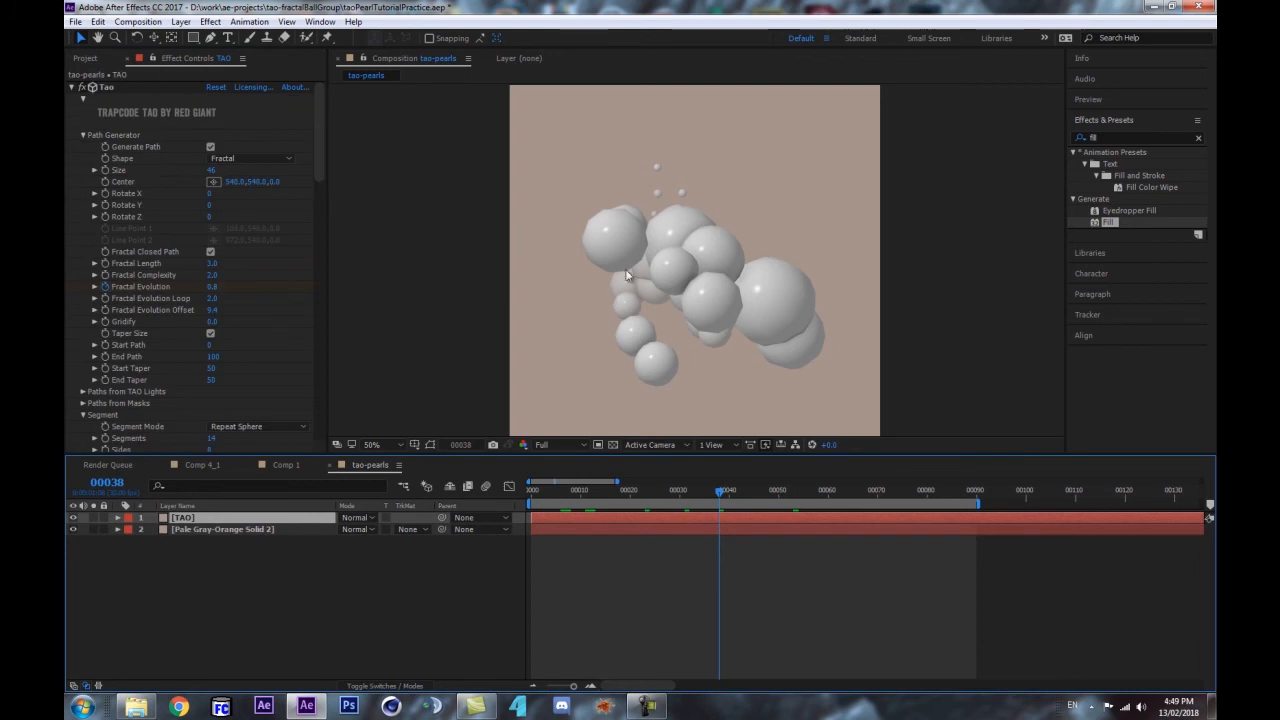
pyautogui.press(',')
pyautogui.press('.')
pyautogui.scroll(-3, 96, 354)
pyautogui.scroll(4, 176, 265)
pyautogui.scroll(-2, 81, 373)
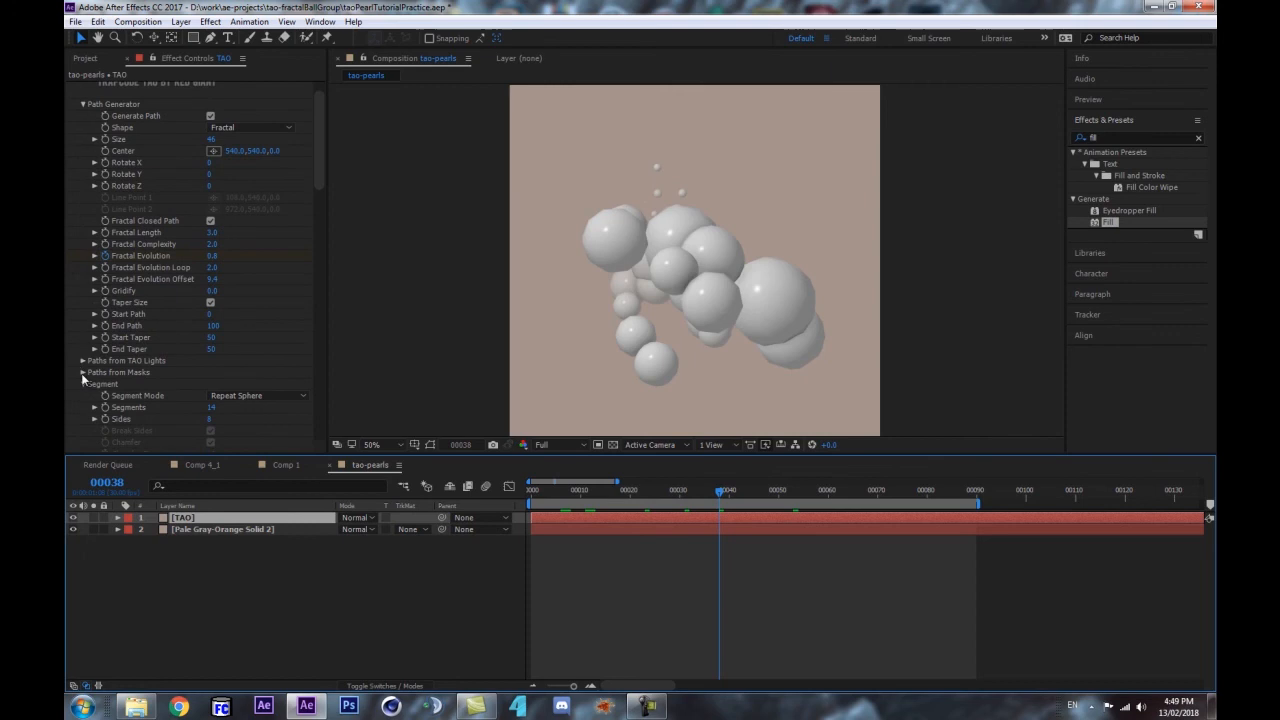
# - Try segment Sides values of 12 and 24 on Tao and inspect the roundness of the spheres
pyautogui.click(208, 419)
pyautogui.write('12')
pyautogui.press('Return')
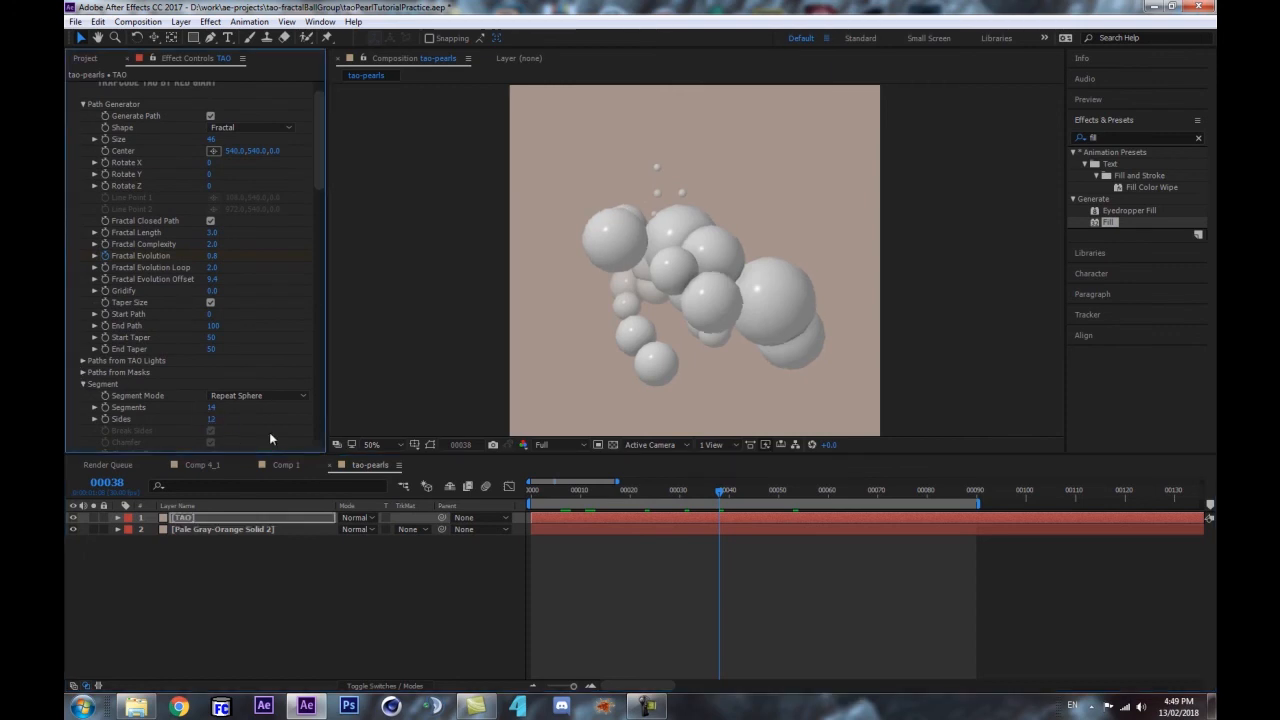
pyautogui.click(208, 417)
pyautogui.write('24')
pyautogui.press('Return')
pyautogui.press('.')
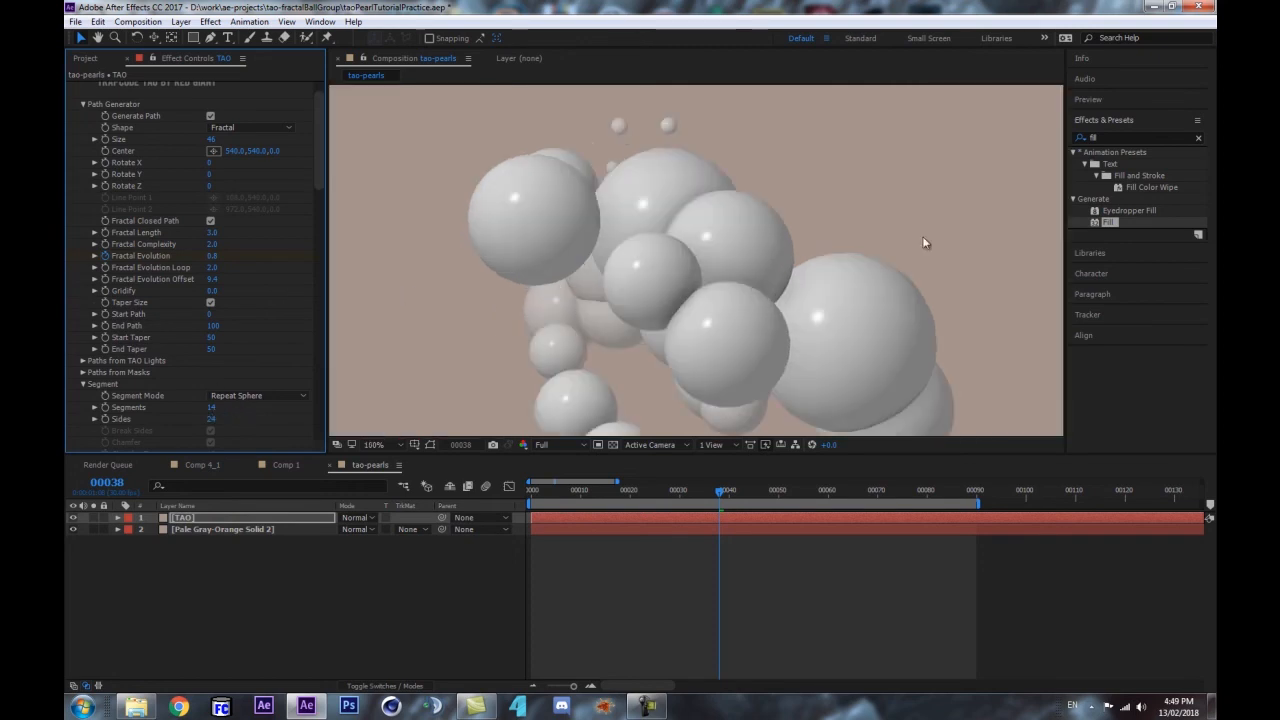
# - Set Tao's segment Sides to 36 and view the whole cluster
pyautogui.click(208, 419)
pyautogui.write('36')
pyautogui.press('Return')
pyautogui.press(',')
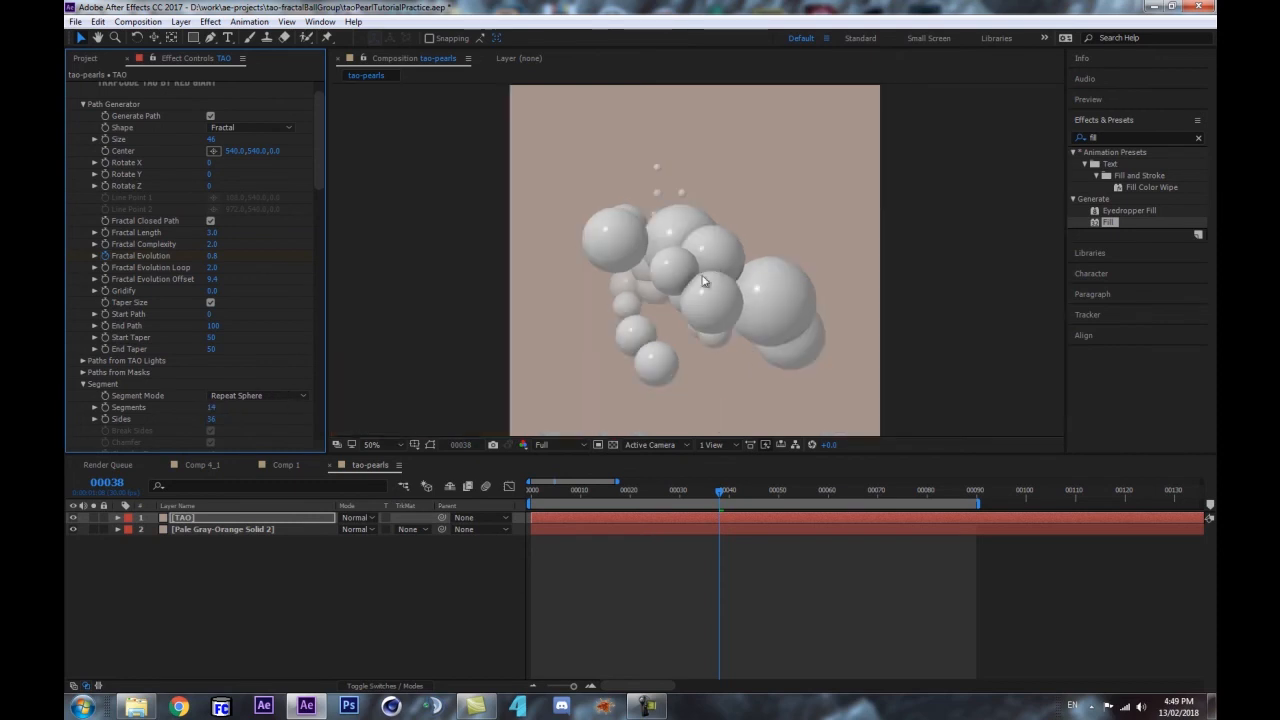
# - Preview the looping animation of the smoothed spheres from frame 12
pyautogui.click(588, 487)
pyautogui.press('space')
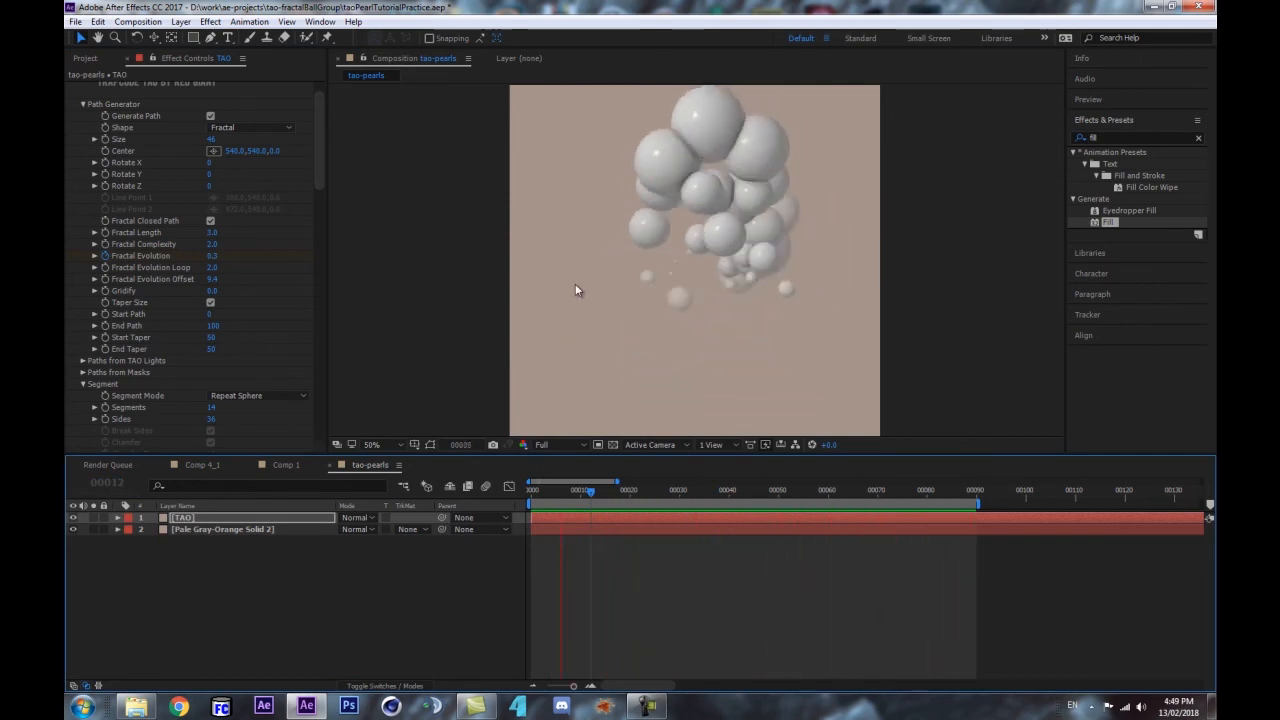
pyautogui.press('space')
# - Collapse Tao's open property groups, from Path Generator through Repeat Paths, leaving Visibility expanded
pyautogui.scroll(-6, 188, 356)
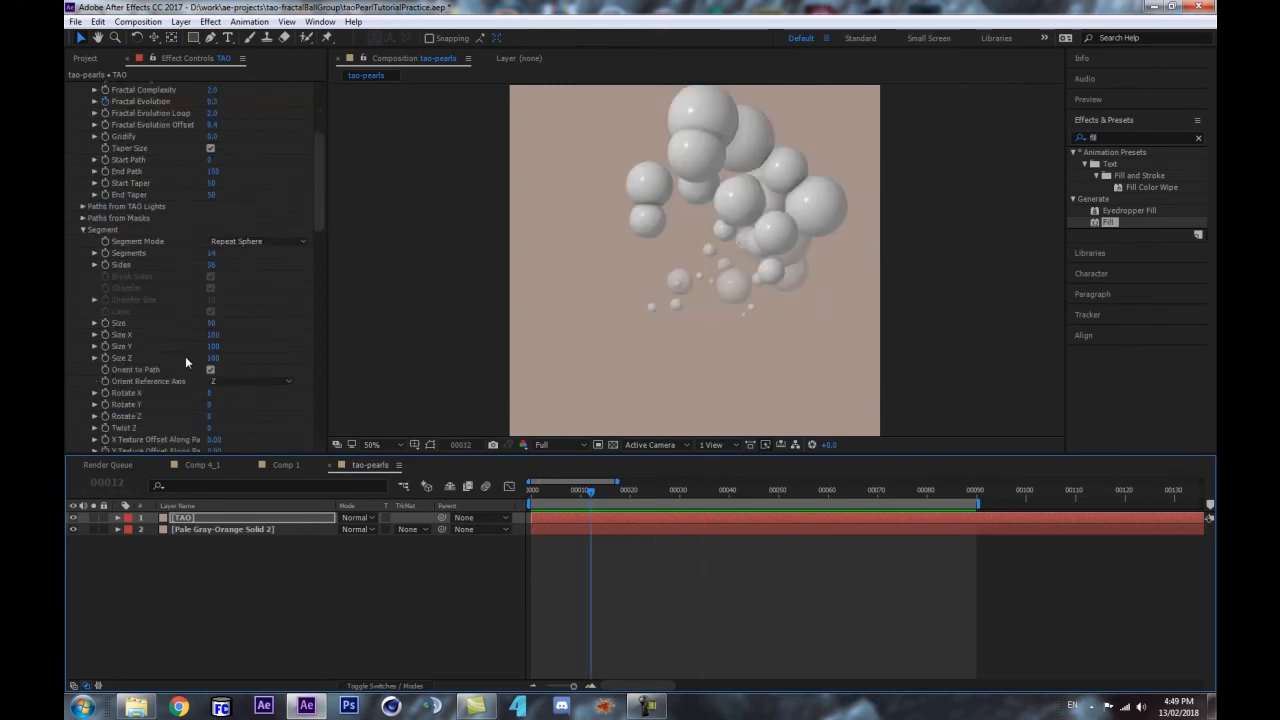
pyautogui.click(84, 156)
pyautogui.click(83, 156)
pyautogui.click(82, 169)
pyautogui.click(83, 180)
pyautogui.click(83, 192)
pyautogui.scroll(1, 112, 326)
pyautogui.click(84, 133)
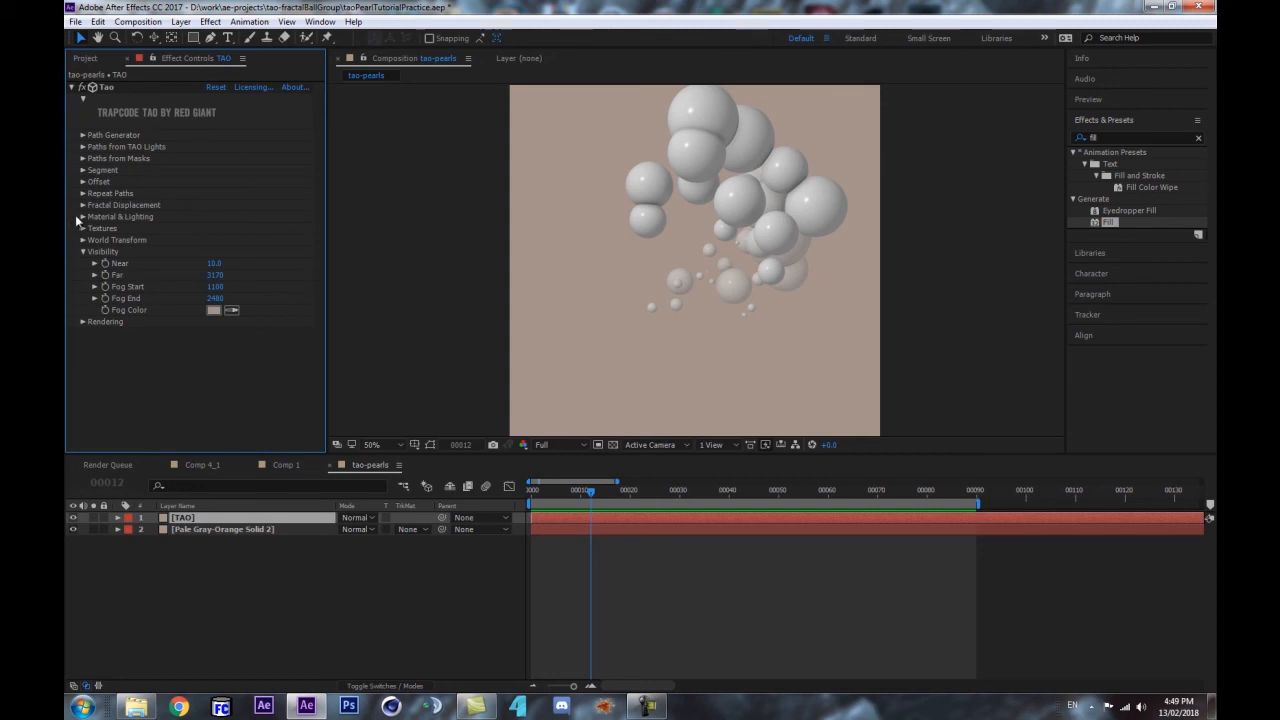
# - Set the Built-in Environment under Tao's Image Based Lighting to Church Interior
pyautogui.click(83, 216)
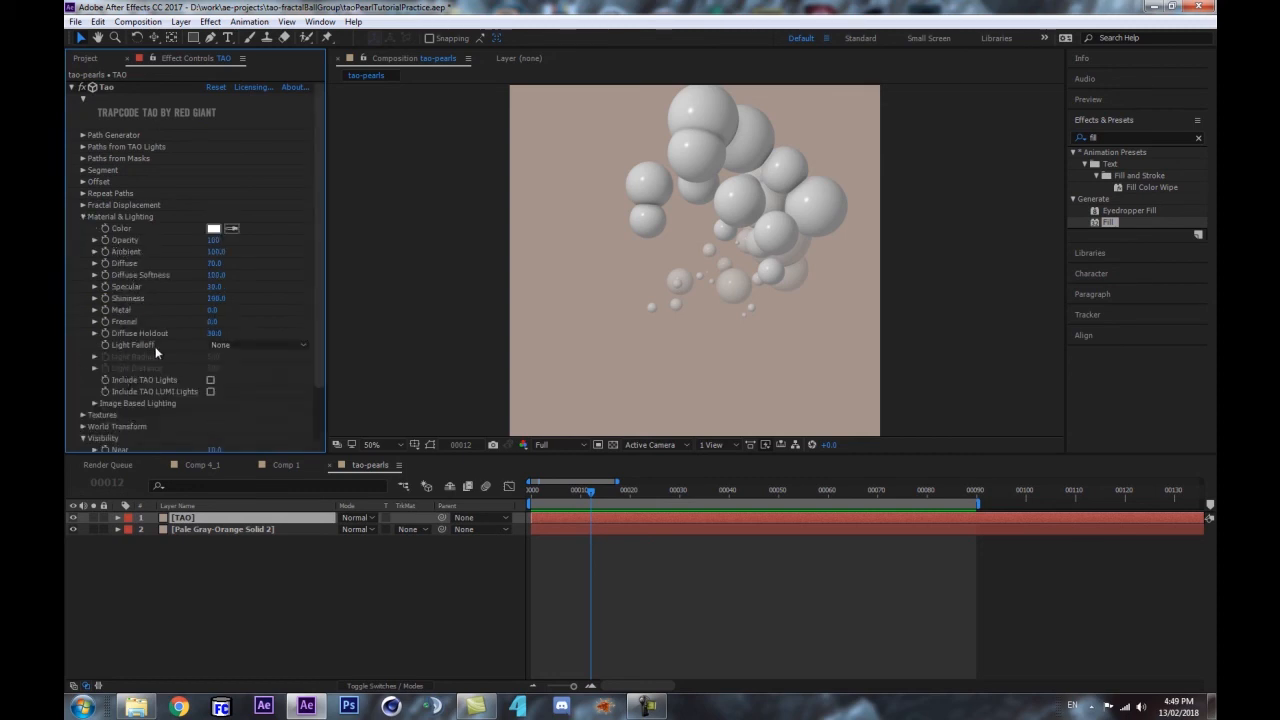
pyautogui.scroll(-1, 100, 386)
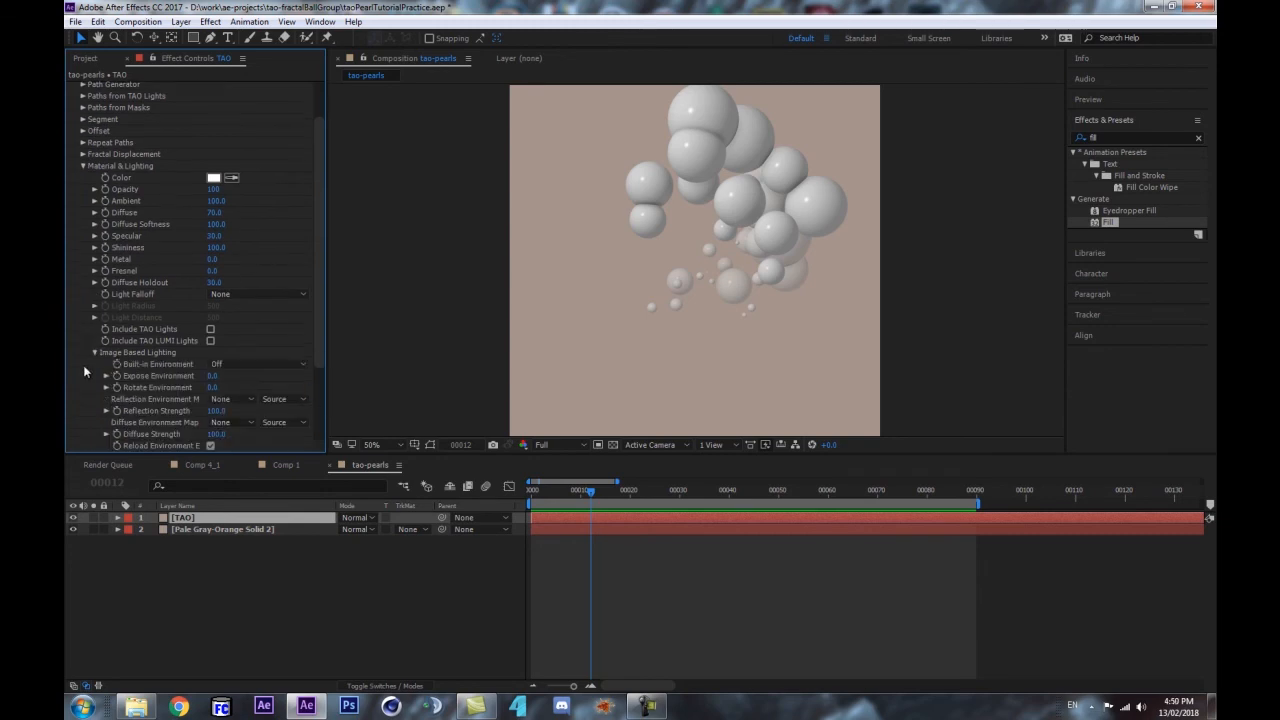
pyautogui.scroll(-1, 110, 356)
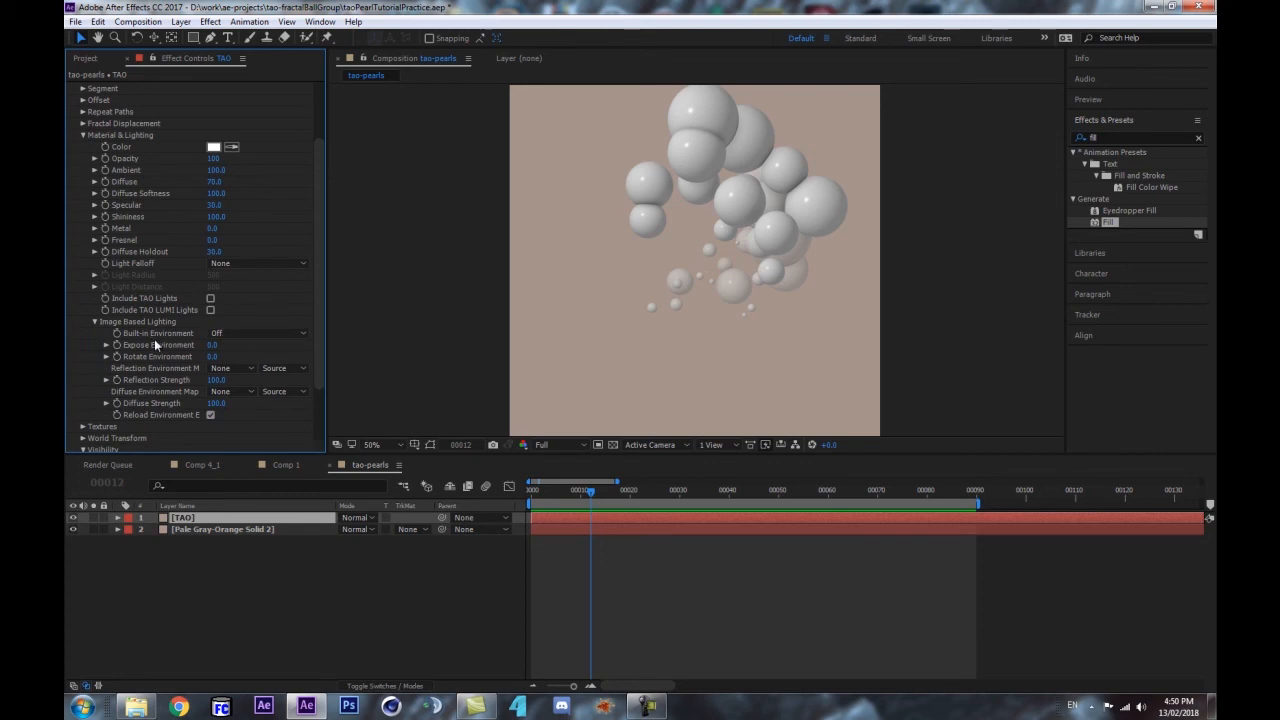
pyautogui.click(264, 335)
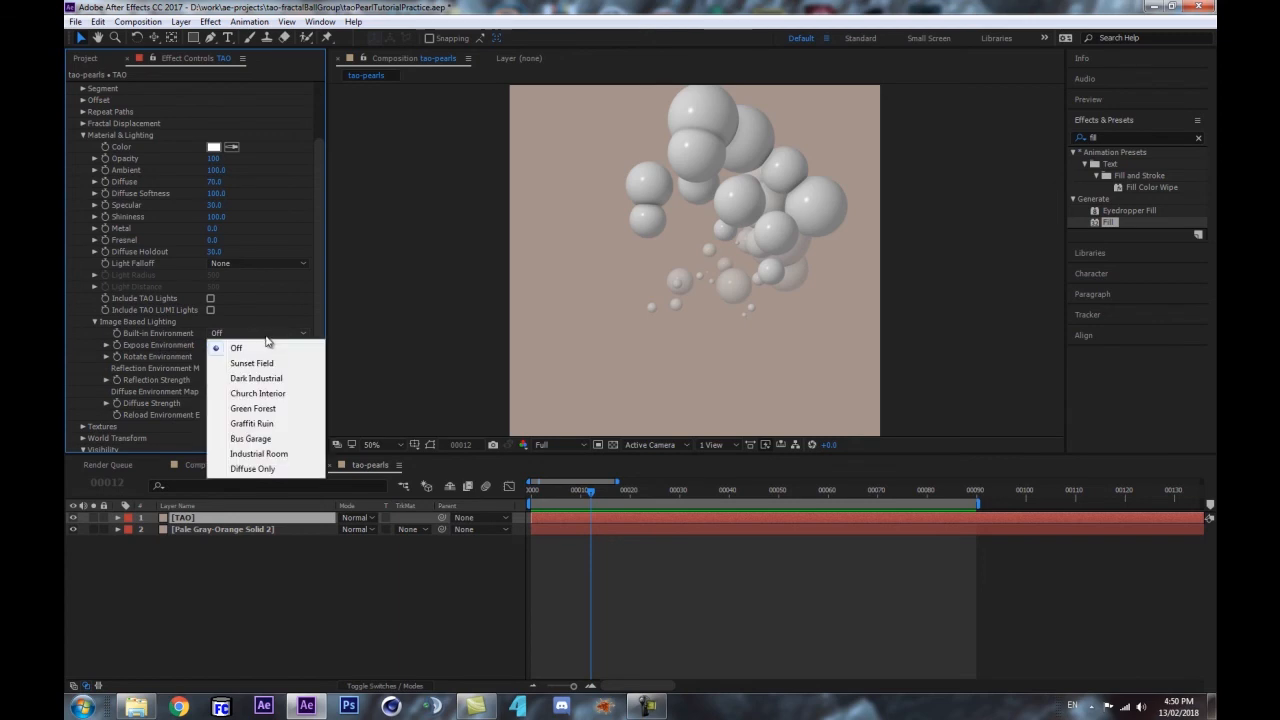
pyautogui.click(248, 395)
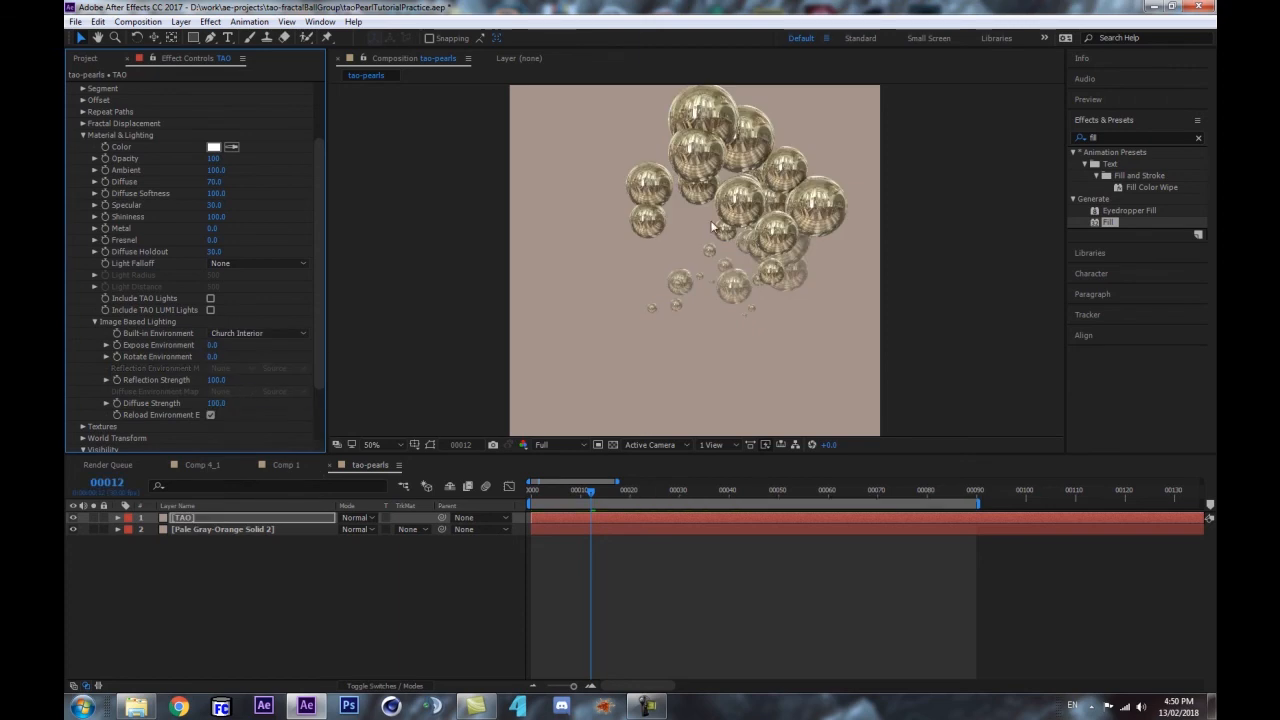
# - Enlarge the composition view and examine the environment reflections on the spheres at 100%
pyautogui.scroll(2, 708, 226)
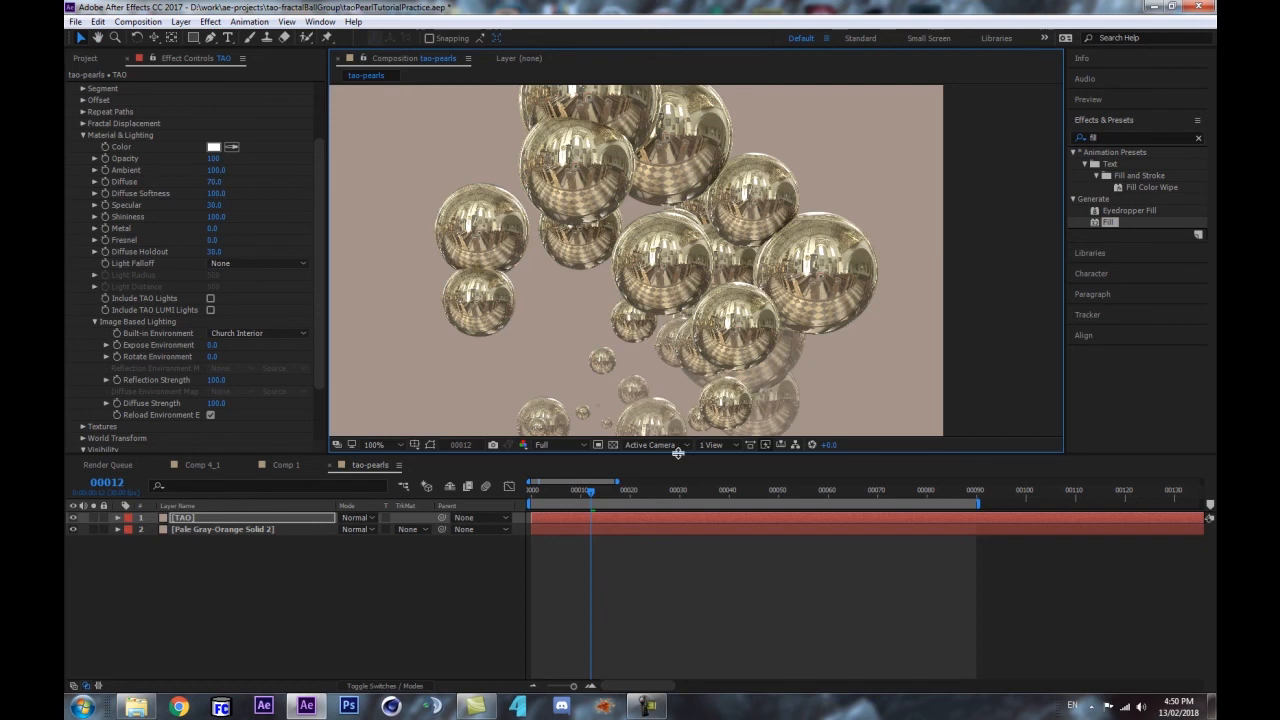
pyautogui.moveTo(678, 453); pyautogui.dragTo(697, 589)
pyautogui.press('space')
pyautogui.moveTo(790, 282); pyautogui.dragTo(843, 295)
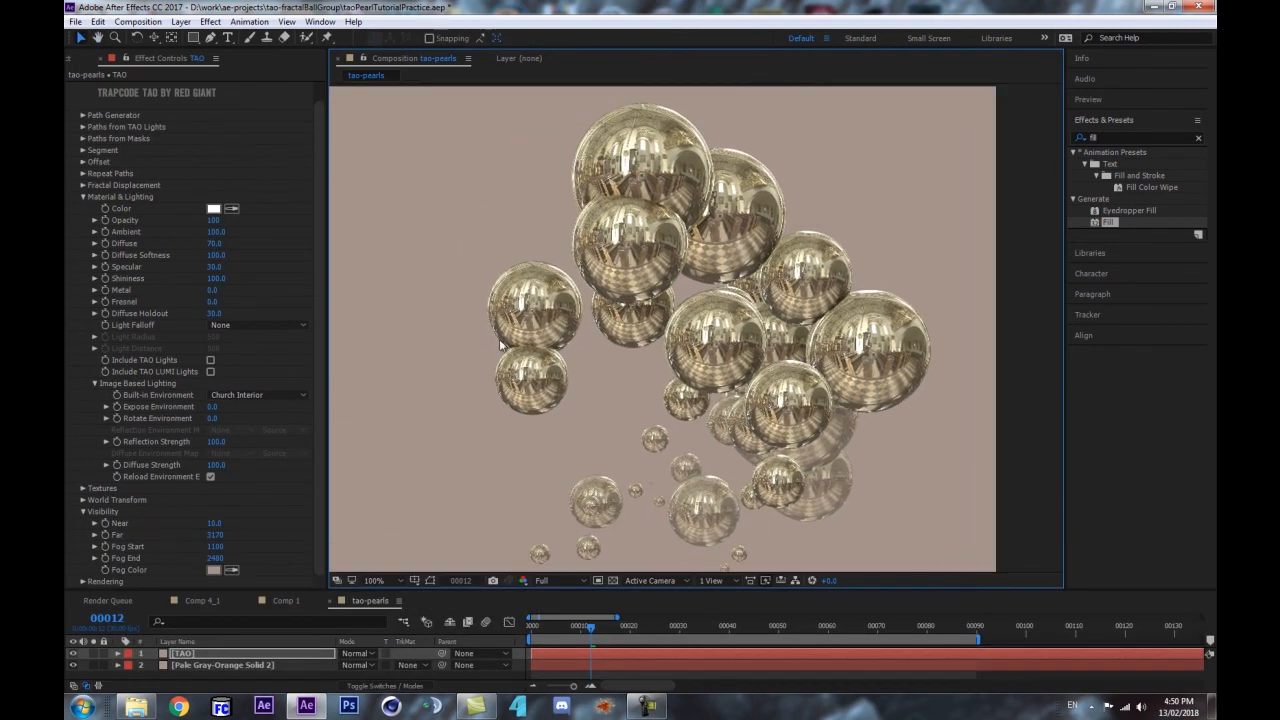
pyautogui.scroll(-2, 703, 306)
pyautogui.scroll(2, 725, 364)
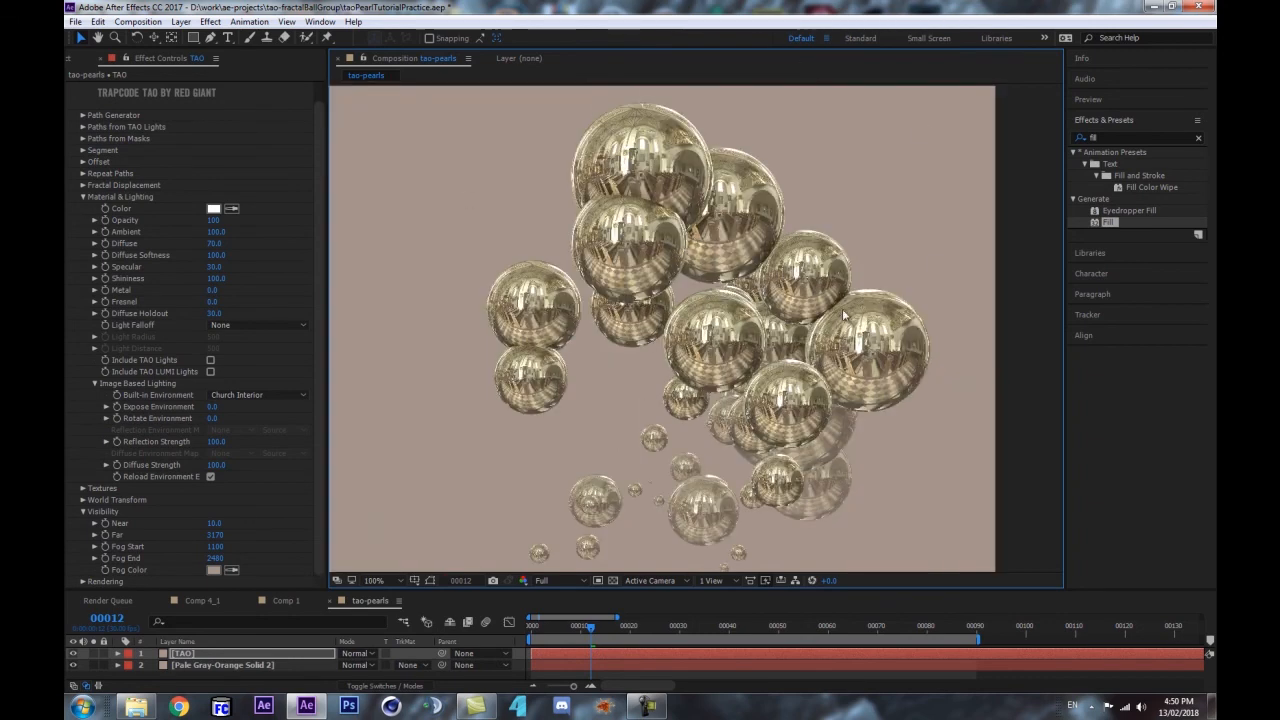
# - Set Expose Environment to 0.4 and Rotate Environment to 94, and undo a trial Diffuse Strength change
pyautogui.moveTo(212, 407); pyautogui.dragTo(239, 401)
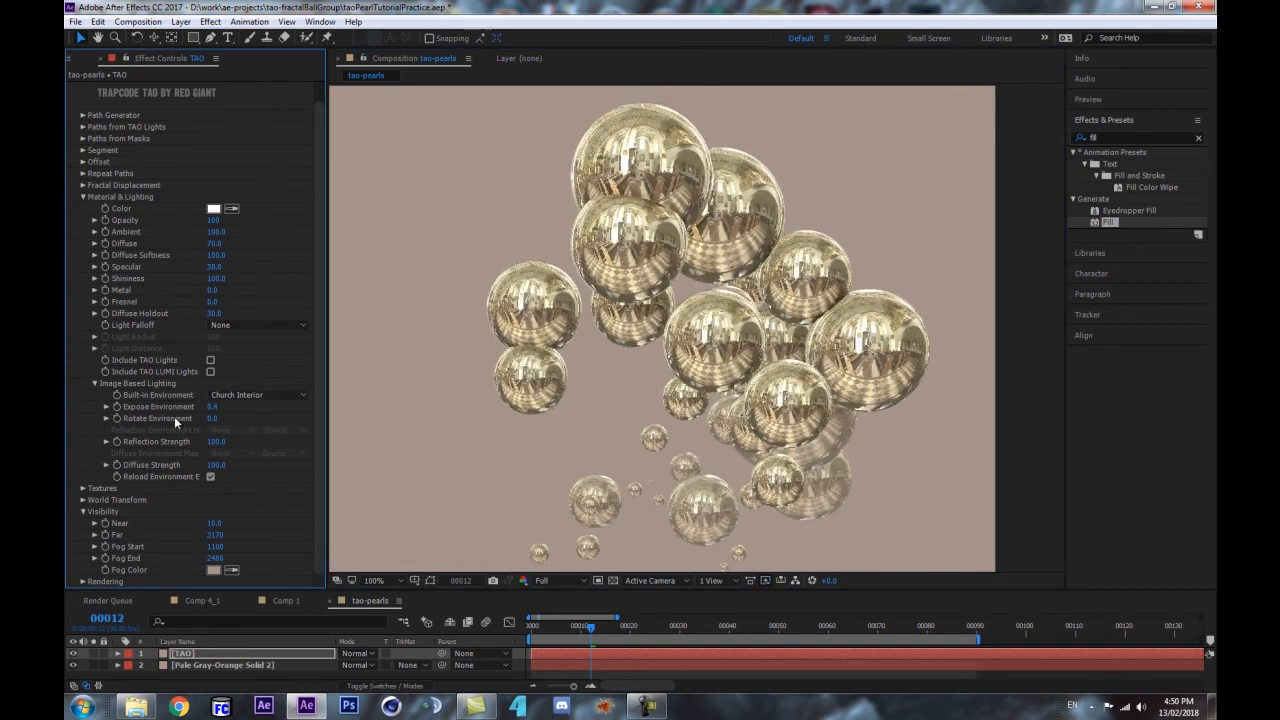
pyautogui.moveTo(221, 415); pyautogui.dragTo(251, 400)
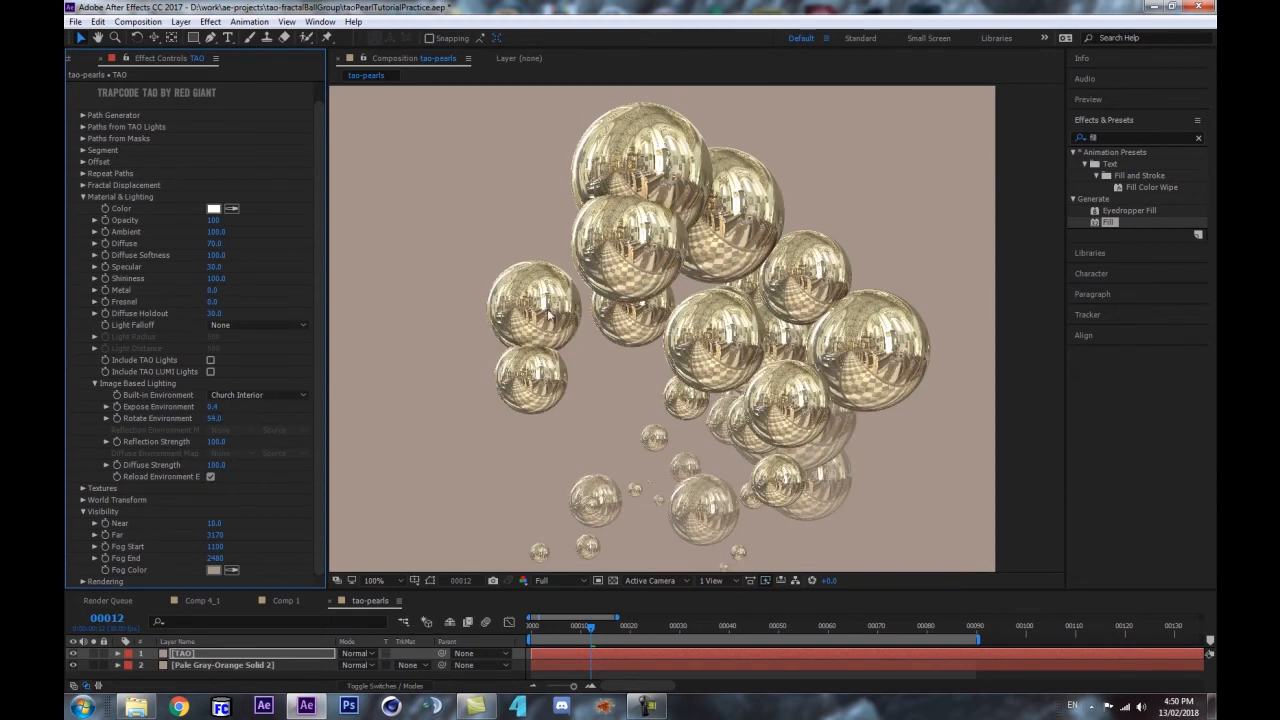
pyautogui.moveTo(230, 465); pyautogui.dragTo(222, 466)
pyautogui.hotkey('ctrl', 'z')
# - Refine Rotate Environment to 122 and check how the reflections sit on the spheres
pyautogui.moveTo(216, 419); pyautogui.dragTo(258, 407)
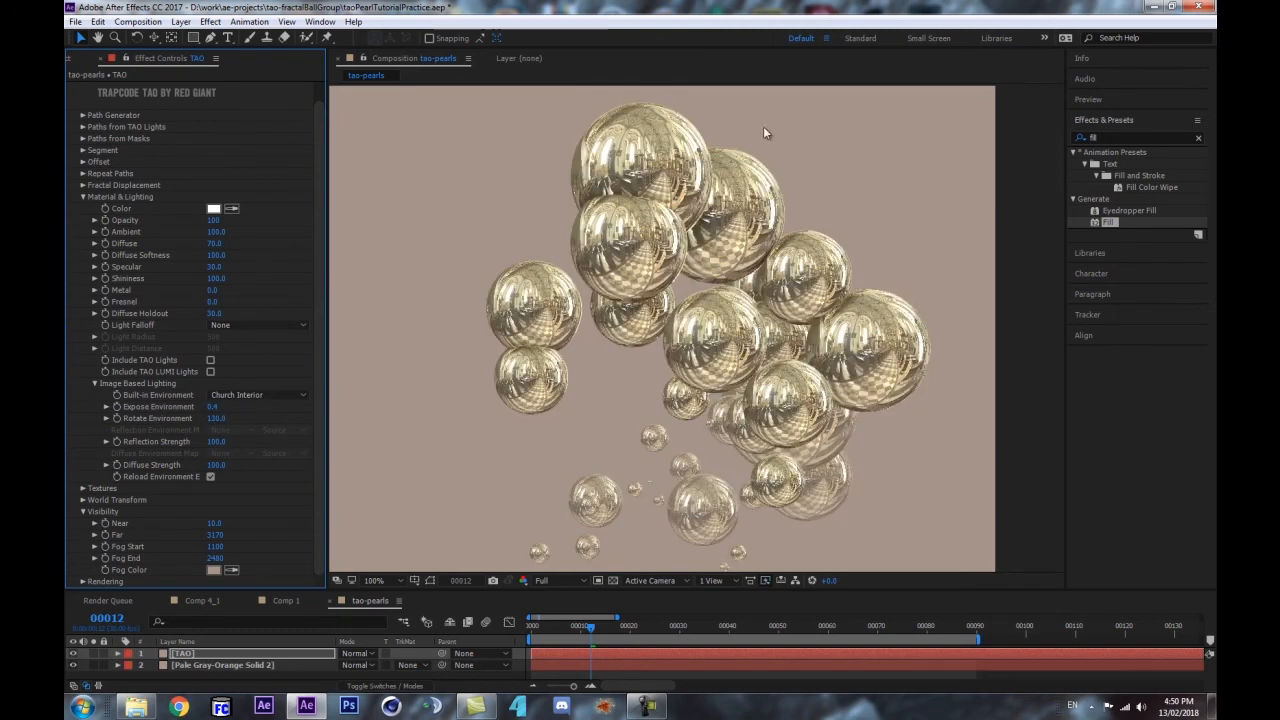
pyautogui.moveTo(216, 418); pyautogui.dragTo(210, 423)
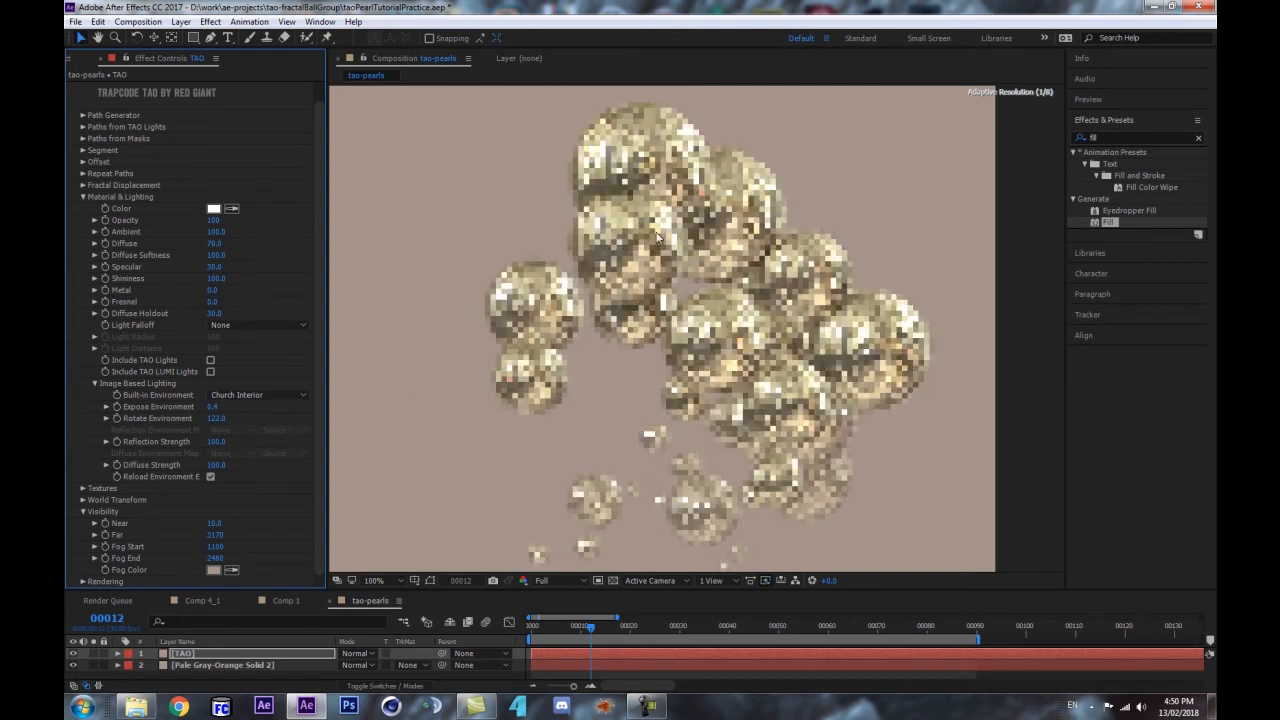
pyautogui.scroll(-2, 846, 195)
pyautogui.scroll(2, 790, 215)
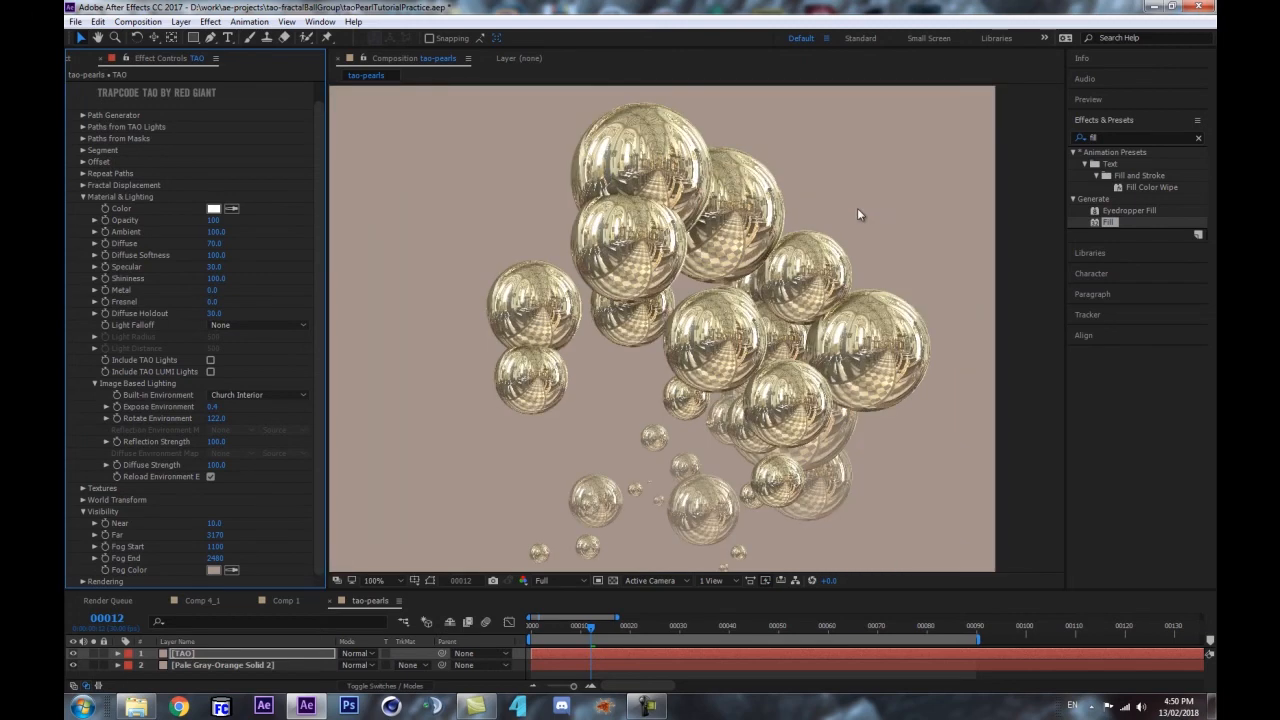
# - Lower Tao's Reflection Strength to 28 under Image Based Lighting and check the result on the spheres
pyautogui.scroll(-2, 875, 140)
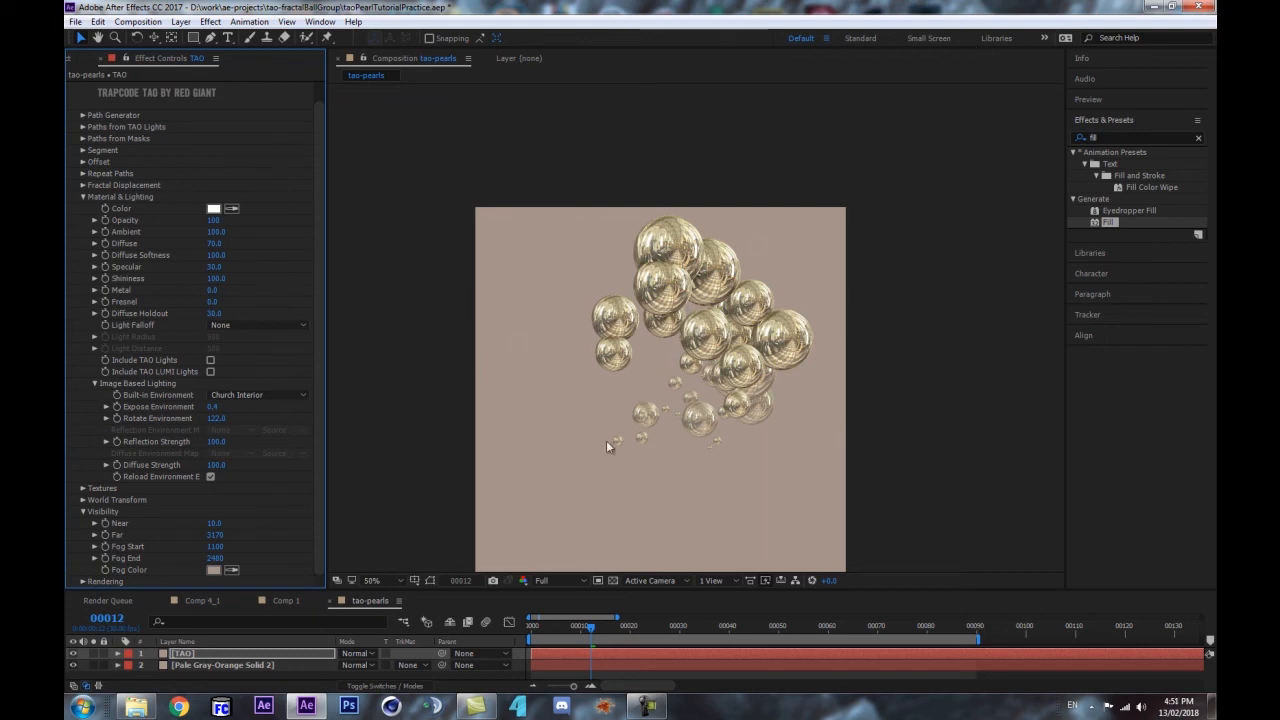
pyautogui.press('h')
pyautogui.moveTo(583, 404); pyautogui.dragTo(544, 369)
pyautogui.press('v')
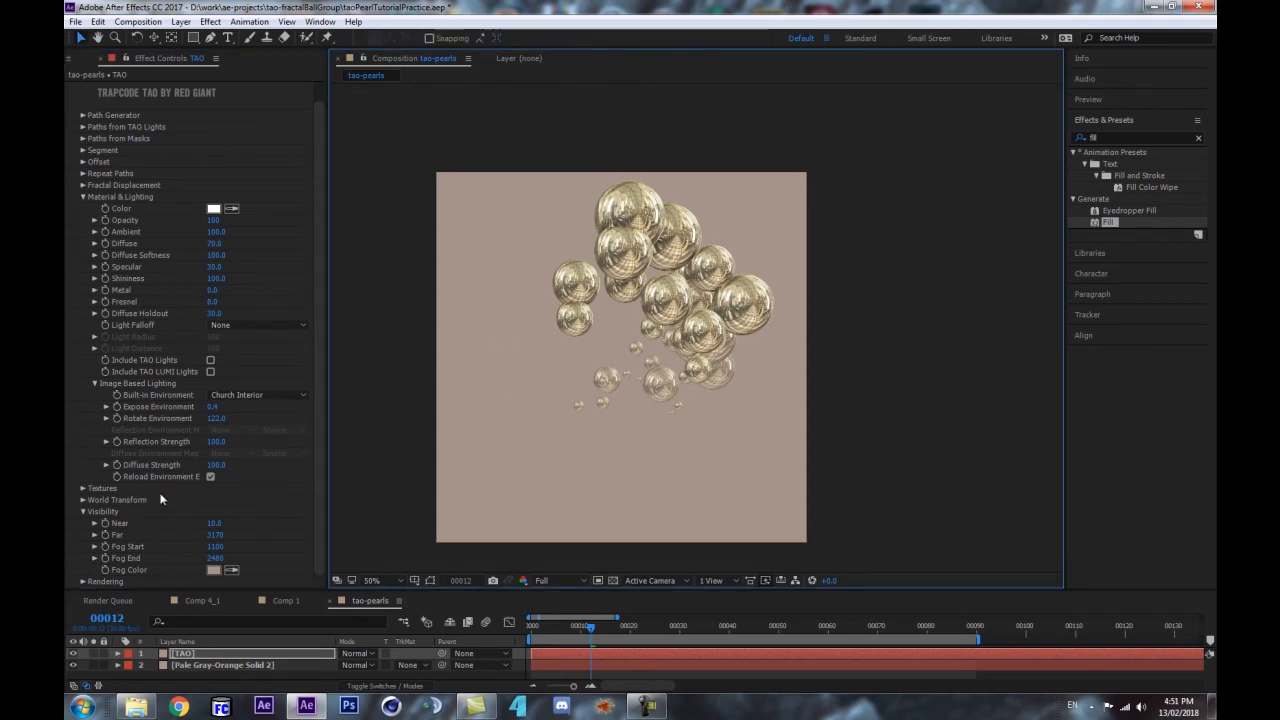
pyautogui.press('.')
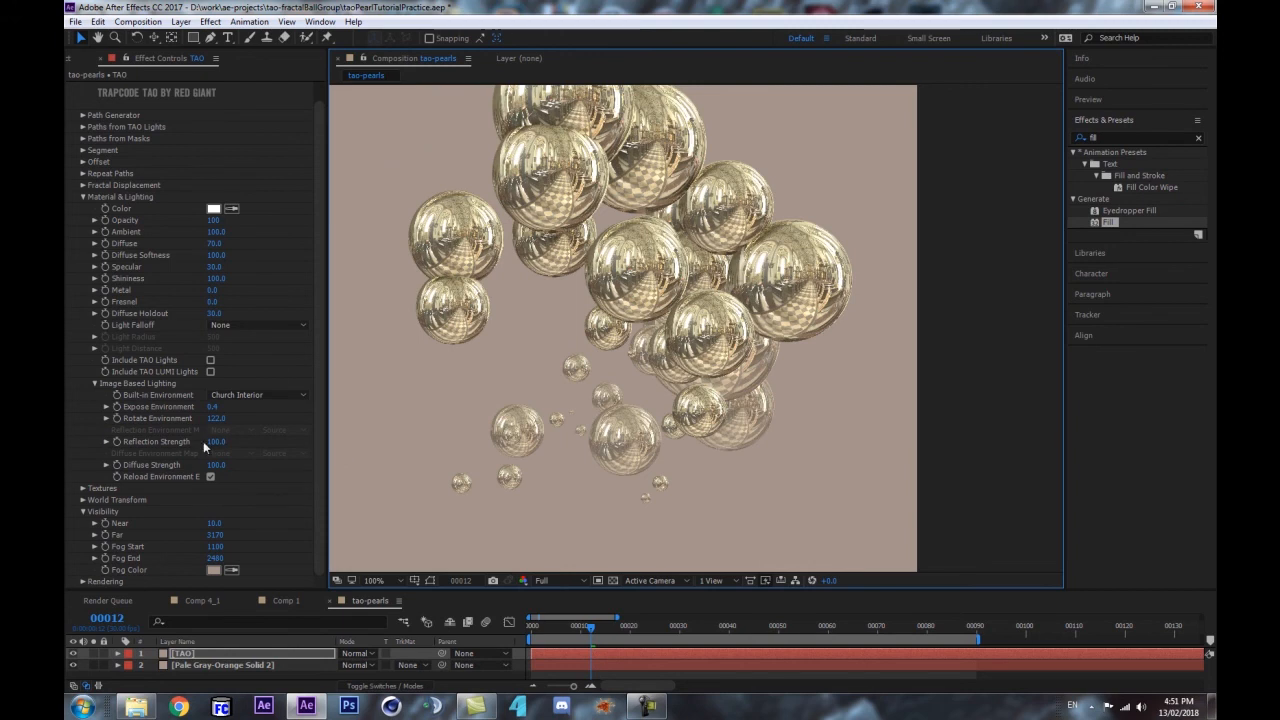
pyautogui.moveTo(217, 441); pyautogui.dragTo(168, 441)
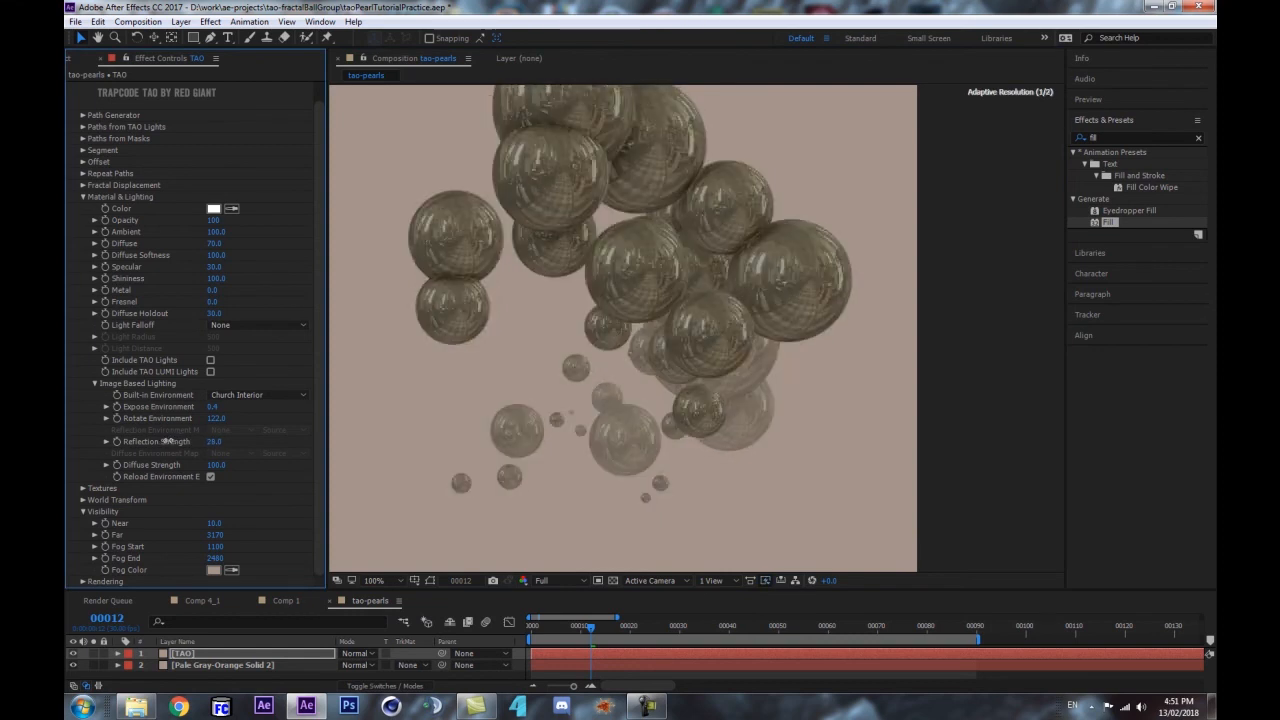
pyautogui.scroll(-1, 617, 199)
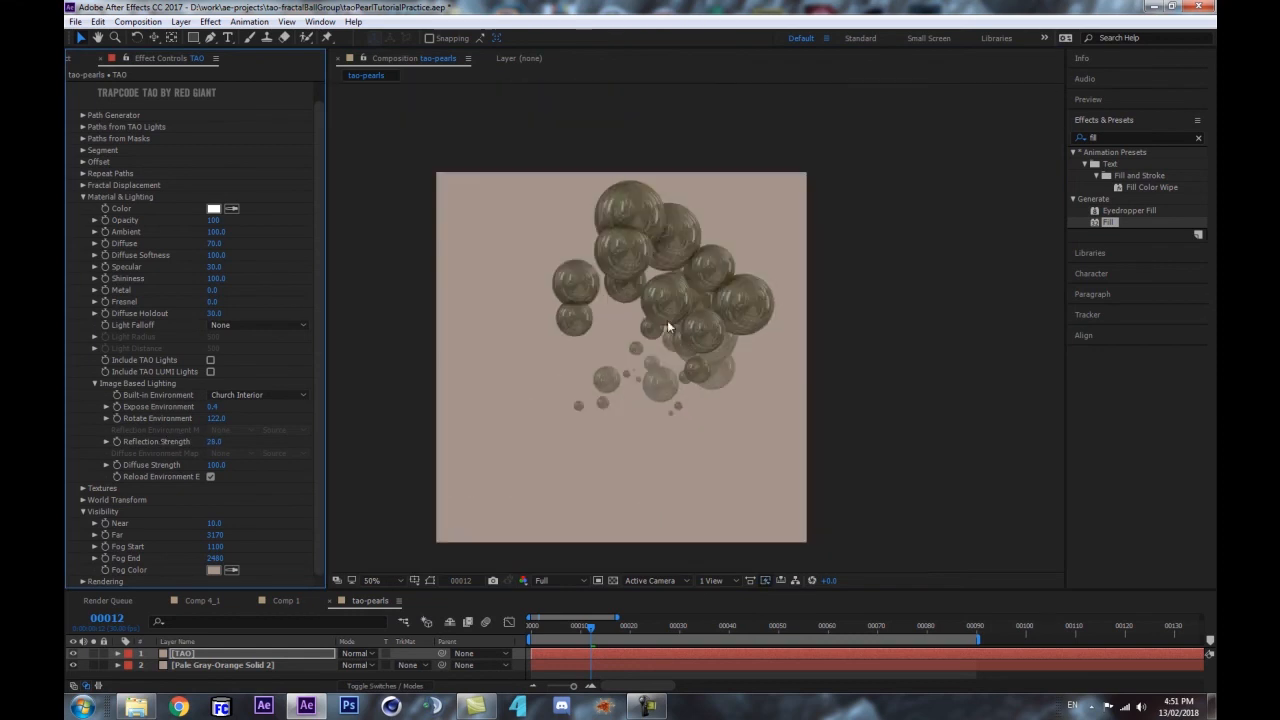
# - Raise Tao's image-based Diffuse Strength to 300 and check the brightness of the spheres up close
pyautogui.moveTo(215, 465); pyautogui.dragTo(310, 434)
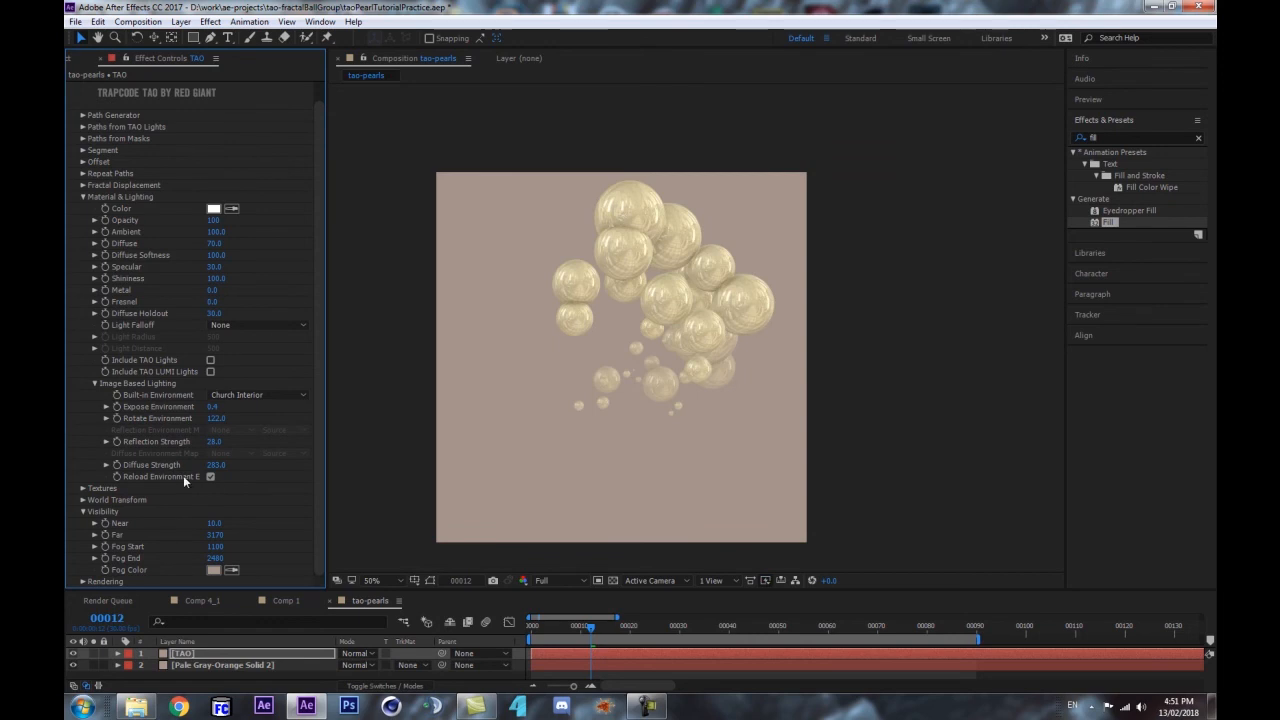
pyautogui.scroll(1, 724, 316)
pyautogui.moveTo(213, 462); pyautogui.dragTo(257, 388)
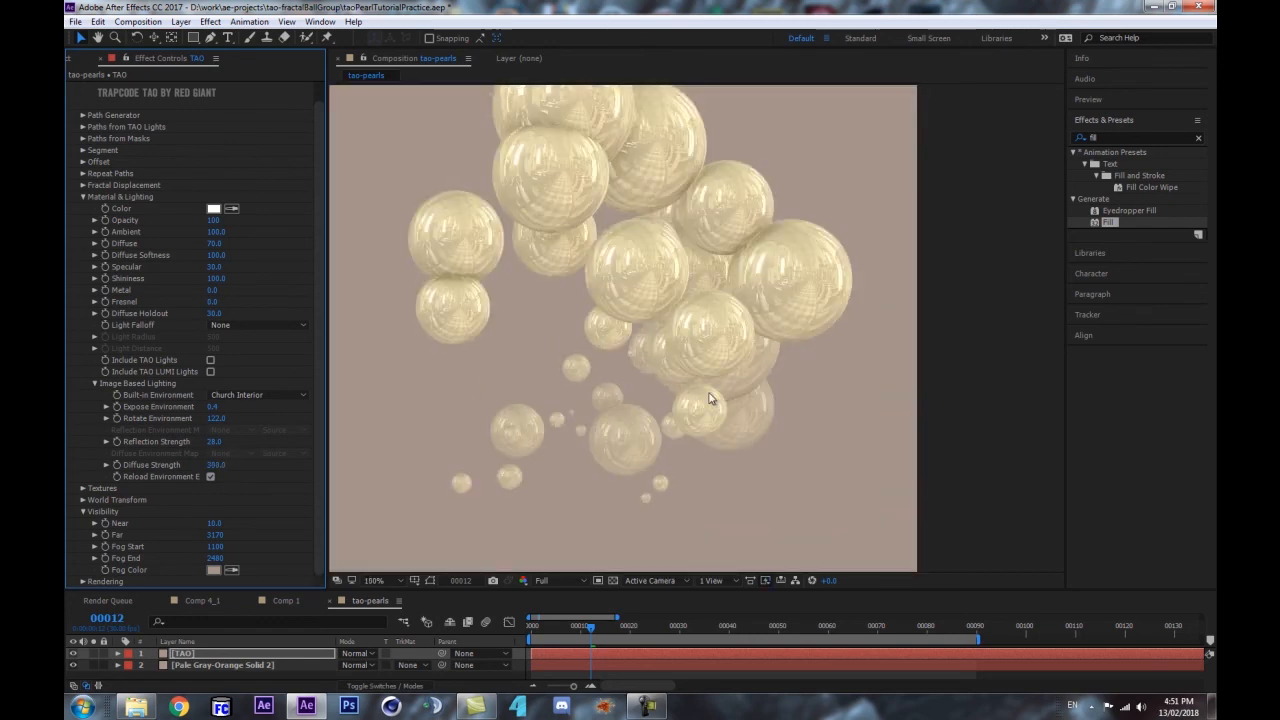
pyautogui.scroll(-2, 712, 396)
# - Scrub the composition to frame 39 and preview the animation with the new lighting
pyautogui.click(597, 626)
pyautogui.moveTo(597, 626); pyautogui.dragTo(723, 611)
pyautogui.scroll(1, 677, 314)
pyautogui.press('space')
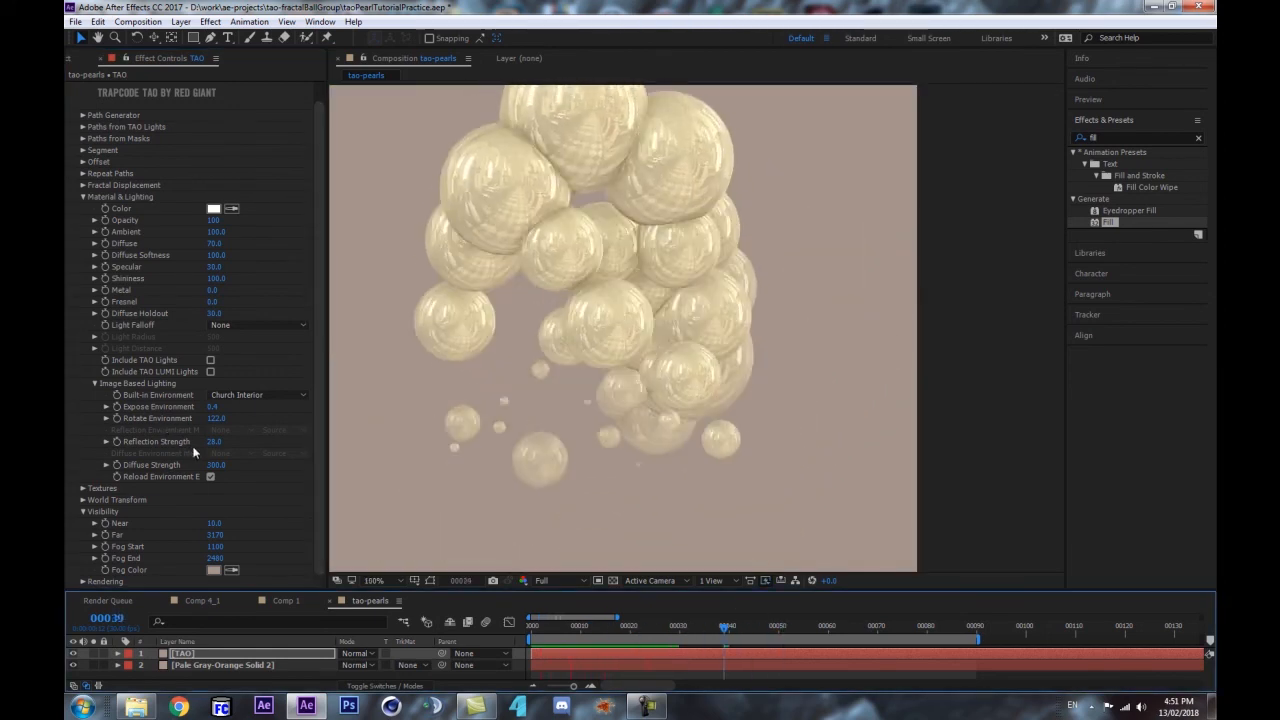
pyautogui.press('space')
# - Set Tao's Fresnel to 18, Expose Environment to 0.2 and Reflection Strength to 18 for softer reflections
pyautogui.moveTo(208, 303)
pyautogui.mouseDown()
pyautogui.moveTo(229, 300)
pyautogui.moveTo(214, 303)
pyautogui.mouseUp()
pyautogui.moveTo(517, 405); pyautogui.dragTo(591, 304)
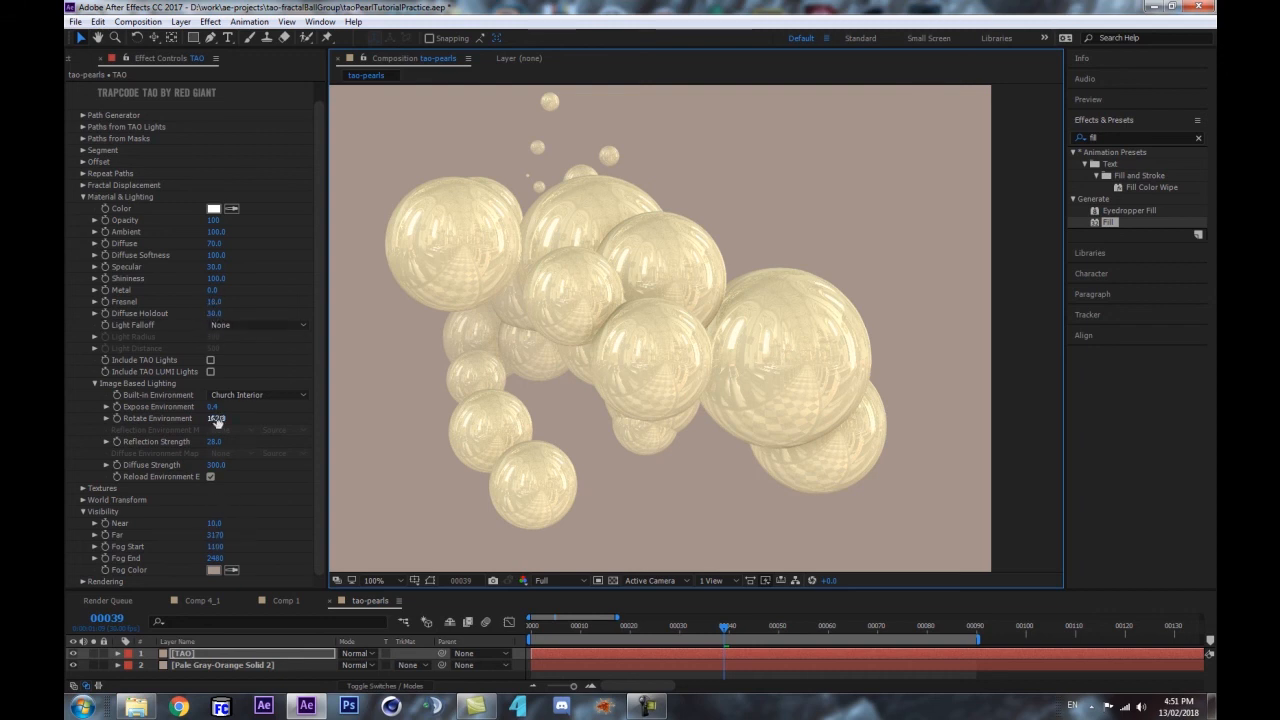
pyautogui.moveTo(211, 407); pyautogui.dragTo(203, 441)
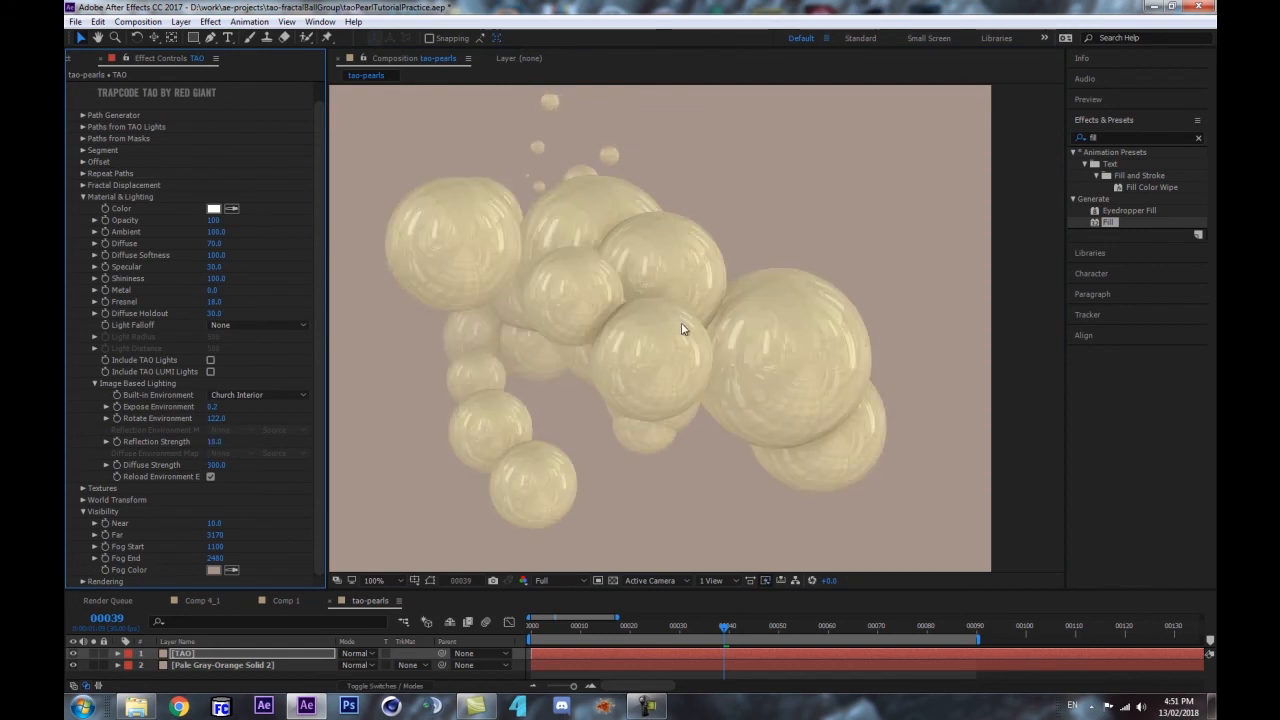
# - Preview the animation of the TAO layer with the whole composition in view
pyautogui.scroll(-2, 726, 363)
pyautogui.click(219, 653)
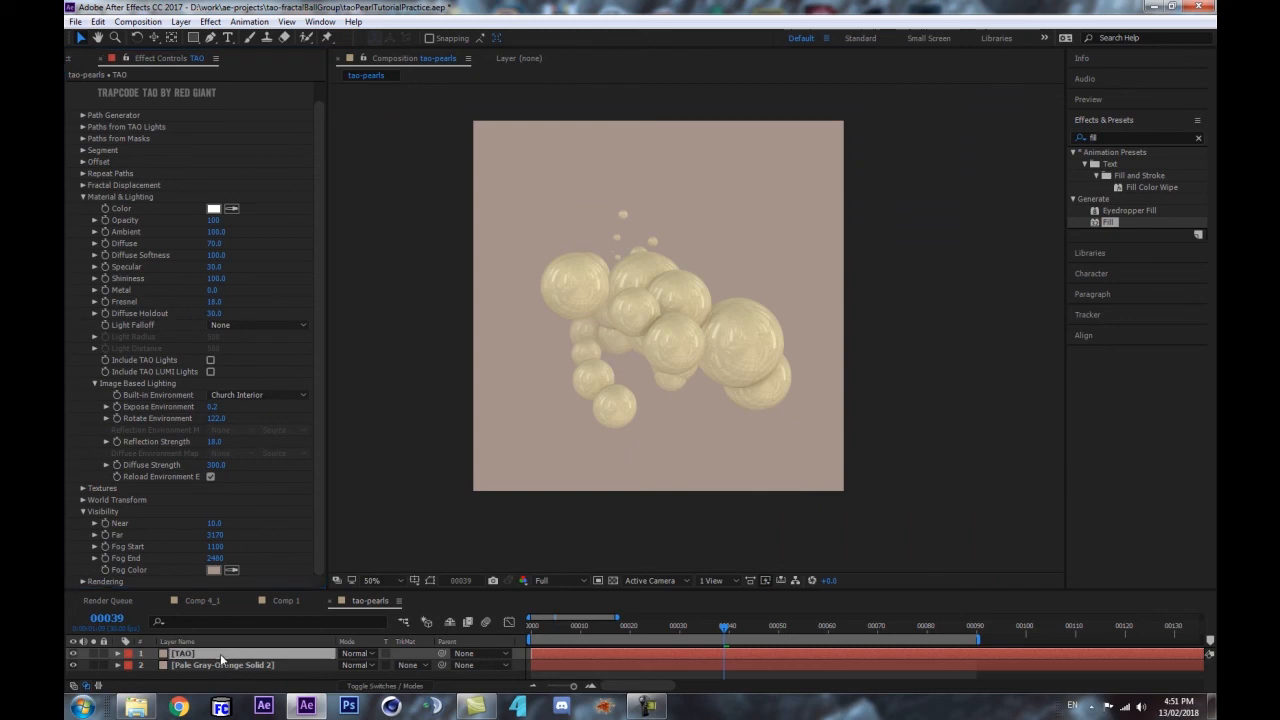
pyautogui.press('space')
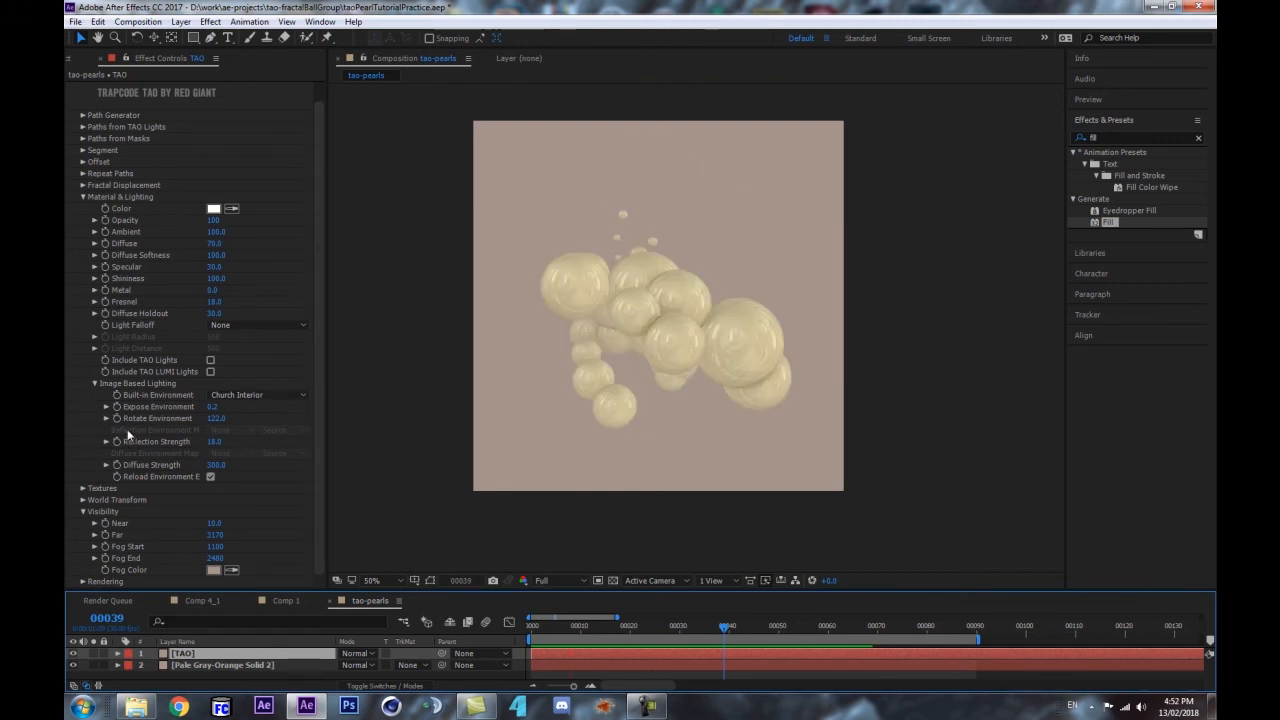
# - Try a light grey material Color for the Tao spheres and undo the change
pyautogui.scroll(2, 84, 319)
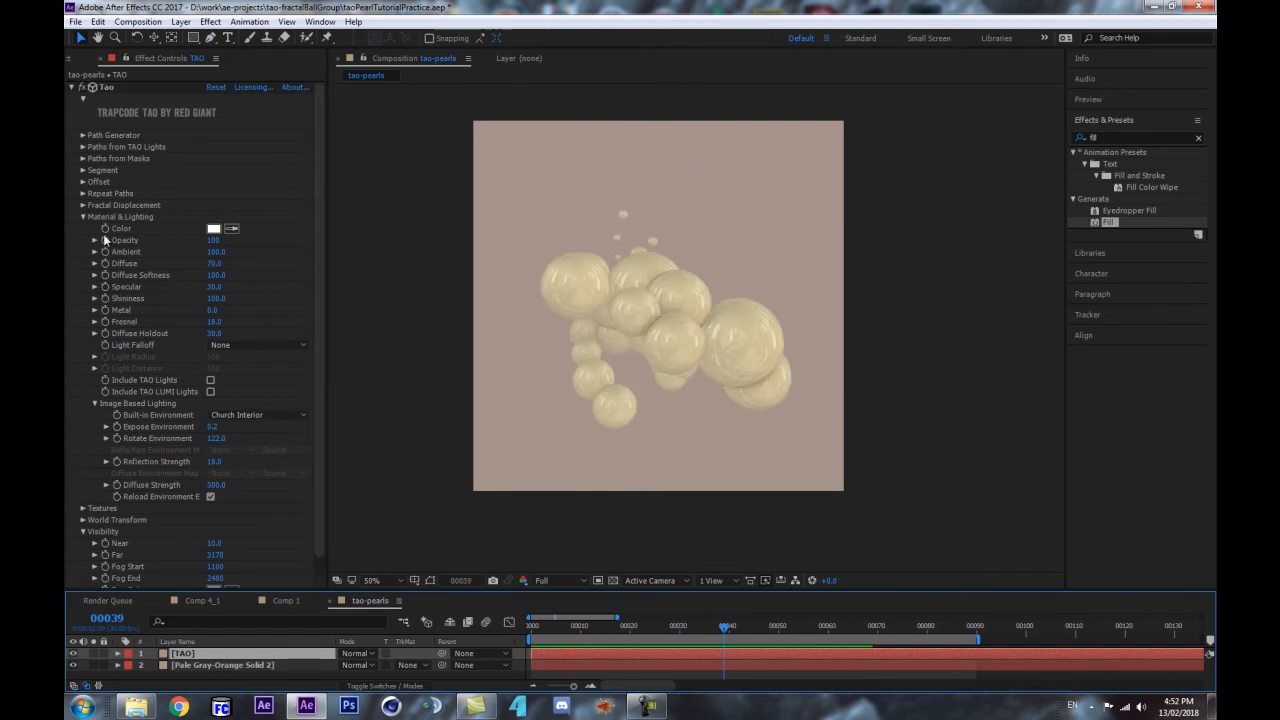
pyautogui.click(211, 229)
pyautogui.moveTo(761, 537)
pyautogui.mouseDown()
pyautogui.moveTo(755, 511)
pyautogui.moveTo(793, 441)
pyautogui.moveTo(697, 428)
pyautogui.moveTo(673, 438)
pyautogui.moveTo(720, 471)
pyautogui.moveTo(669, 457)
pyautogui.moveTo(655, 420)
pyautogui.moveTo(614, 428)
pyautogui.moveTo(651, 437)
pyautogui.moveTo(594, 454)
pyautogui.moveTo(551, 437)
pyautogui.mouseUp()
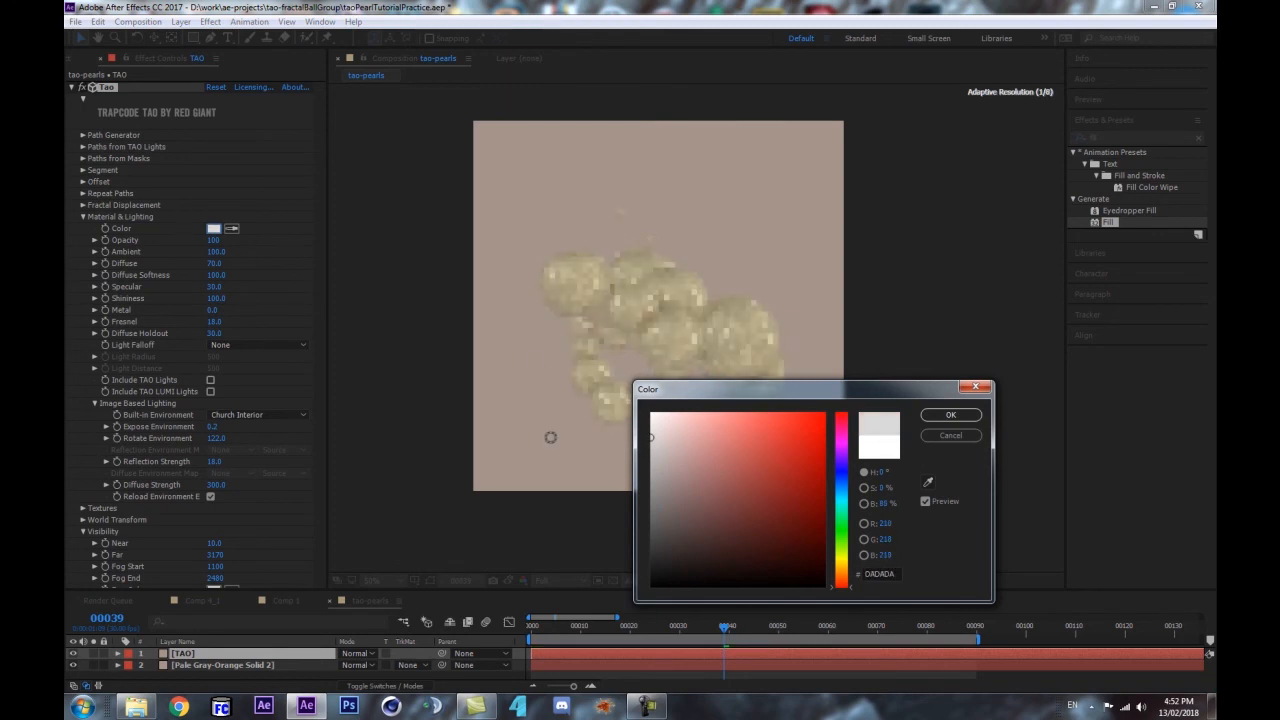
pyautogui.press('Return')
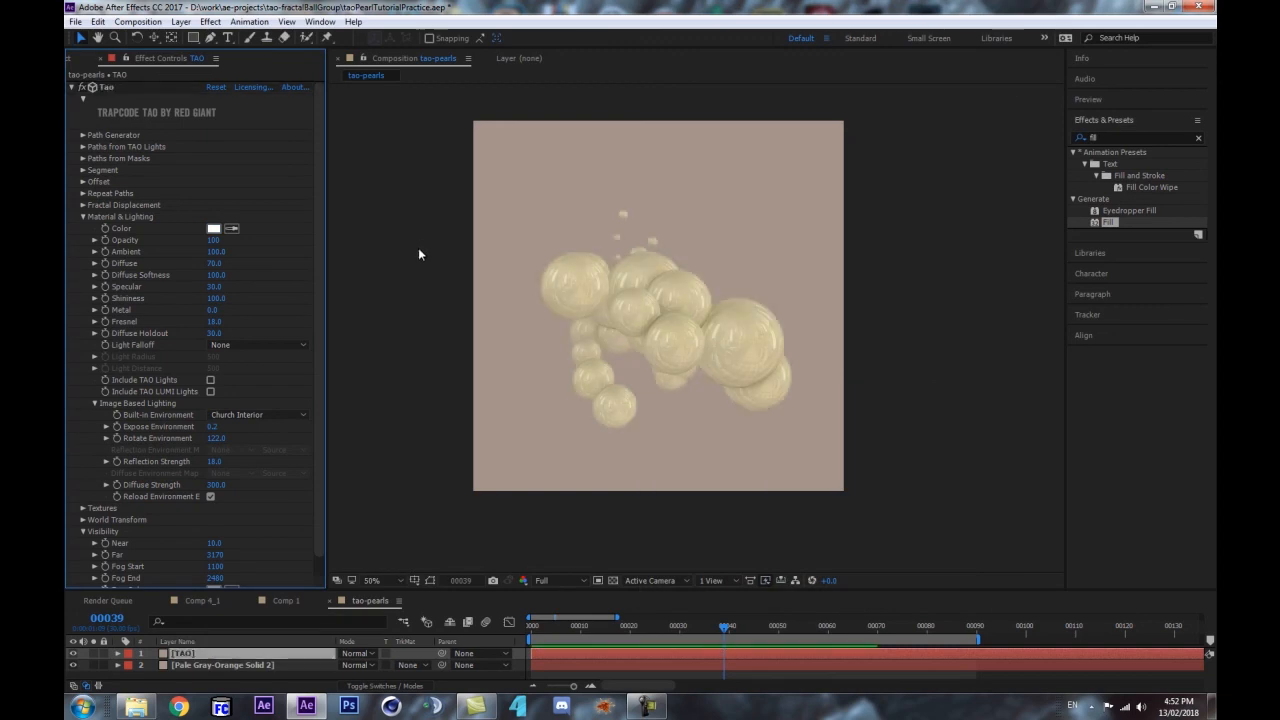
pyautogui.hotkey('ctrl', 'z')
# - Collapse Tao's Visibility settings, enlarge the timeline area and expand Tao's Rendering settings
pyautogui.scroll(-1, 168, 368)
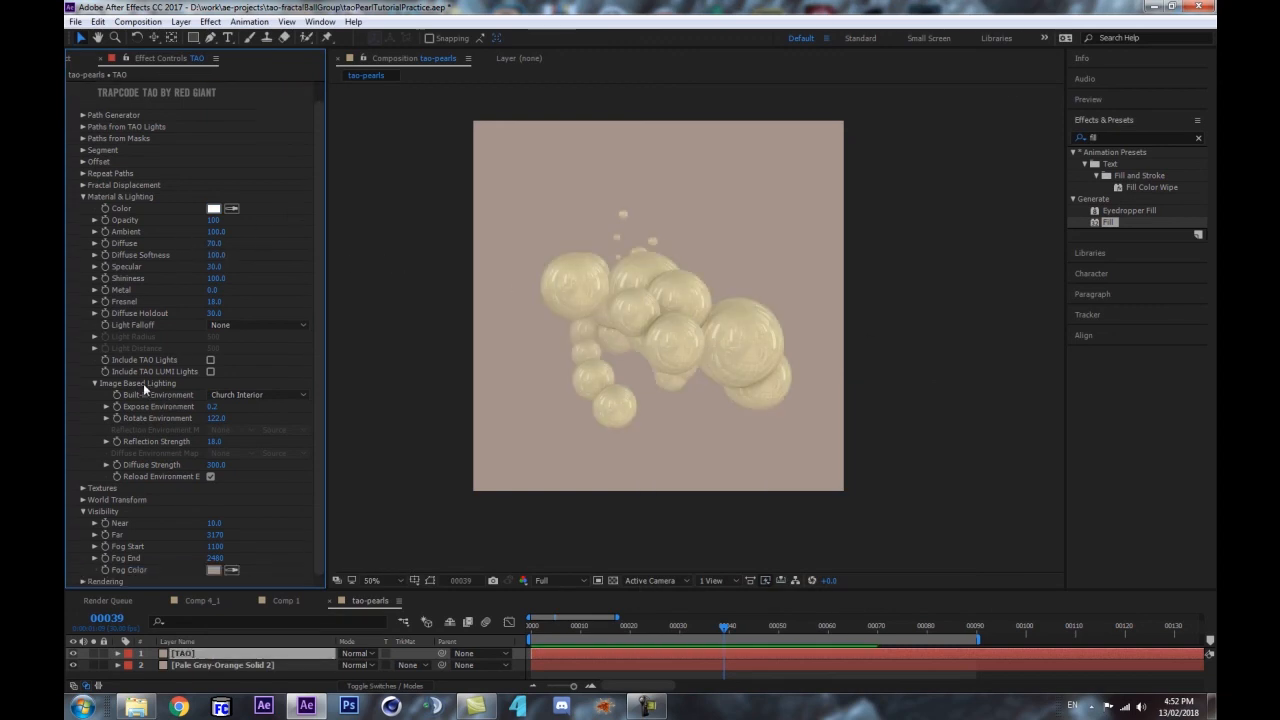
pyautogui.click(84, 513)
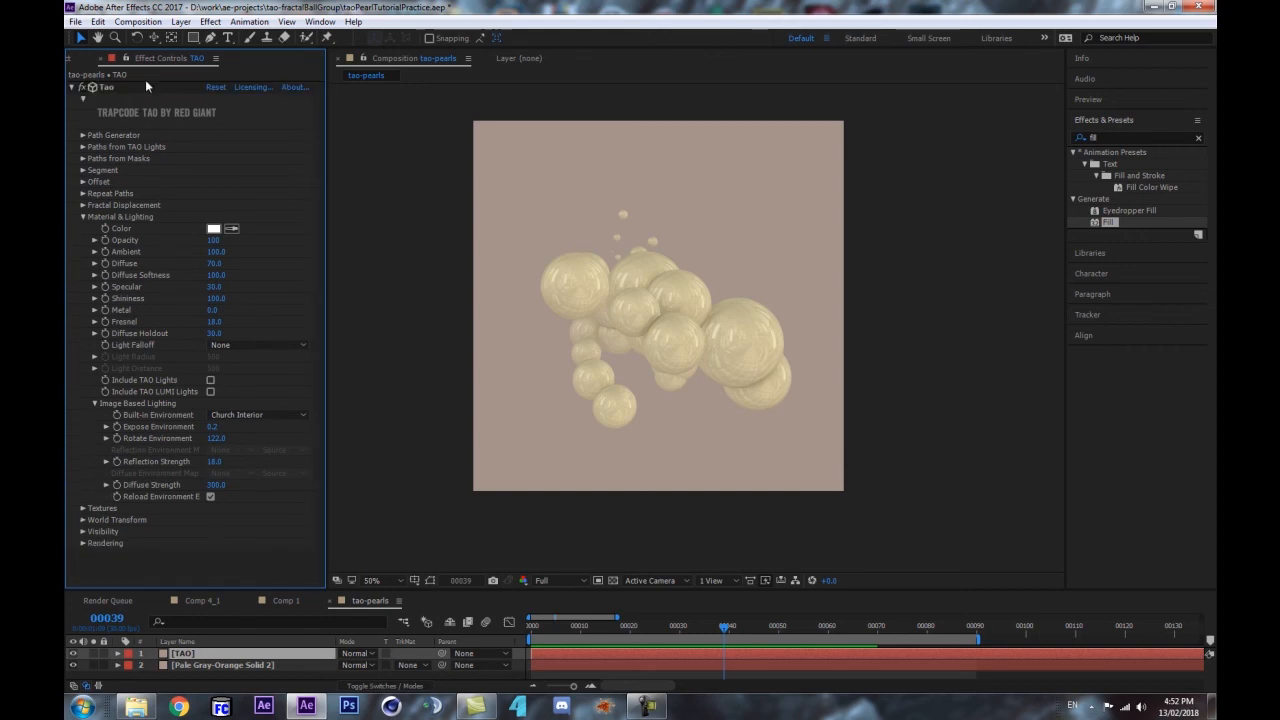
pyautogui.scroll(2, 636, 350)
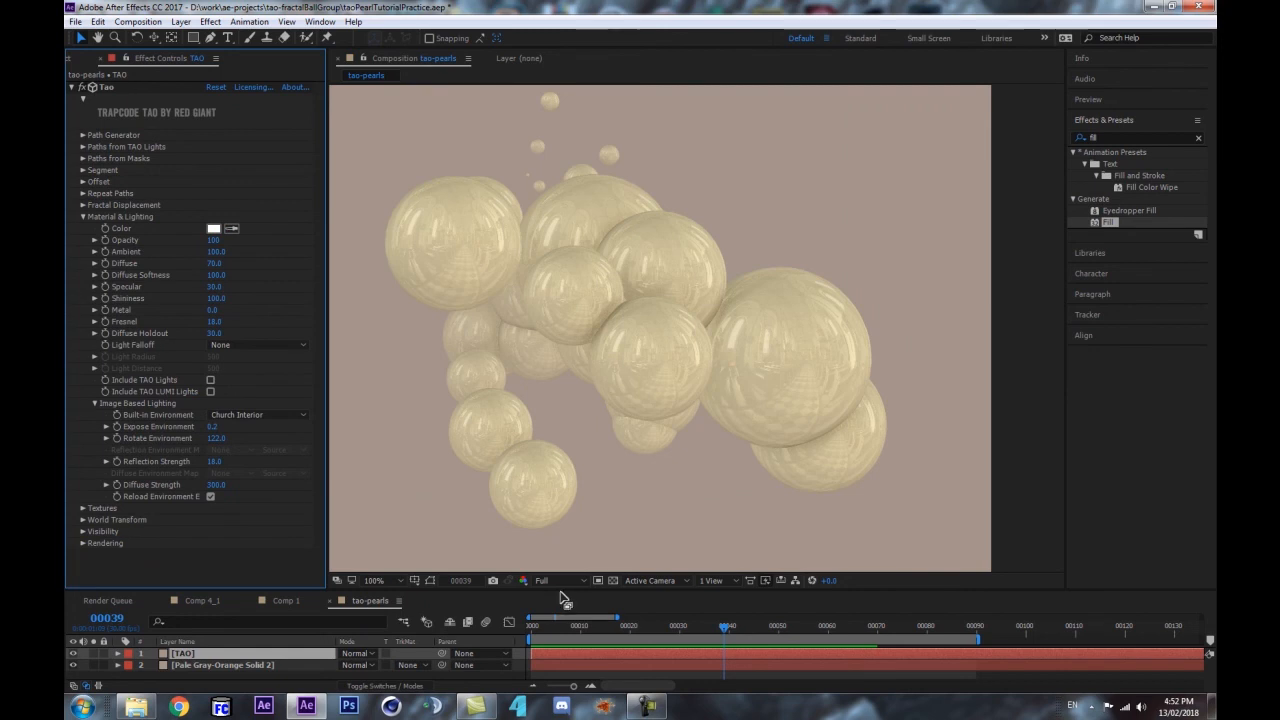
pyautogui.moveTo(575, 598); pyautogui.dragTo(578, 542)
pyautogui.press('h')
pyautogui.moveTo(477, 327); pyautogui.dragTo(586, 279)
pyautogui.scroll(-1, 97, 499)
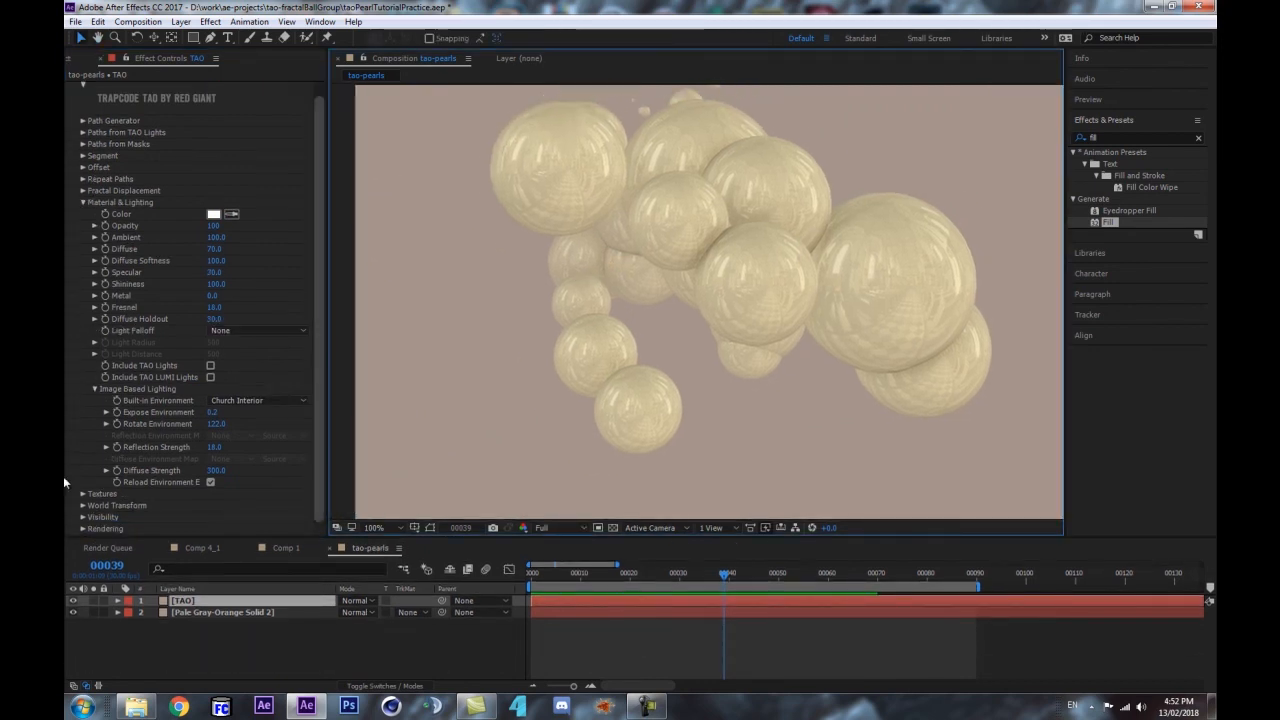
pyautogui.click(82, 528)
pyautogui.scroll(-5, 171, 493)
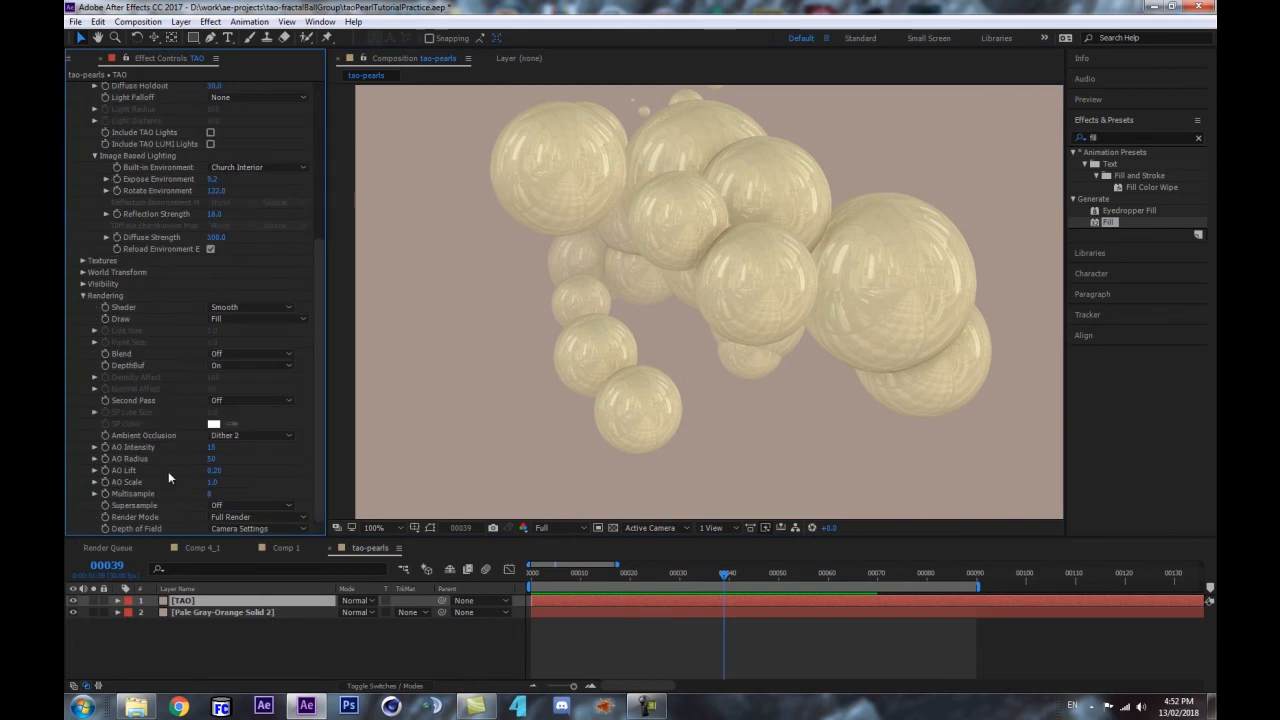
# - Set Tao's Supersample to 16x and inspect the sphere edges and reflections at 400%
pyautogui.scroll(1, 748, 282)
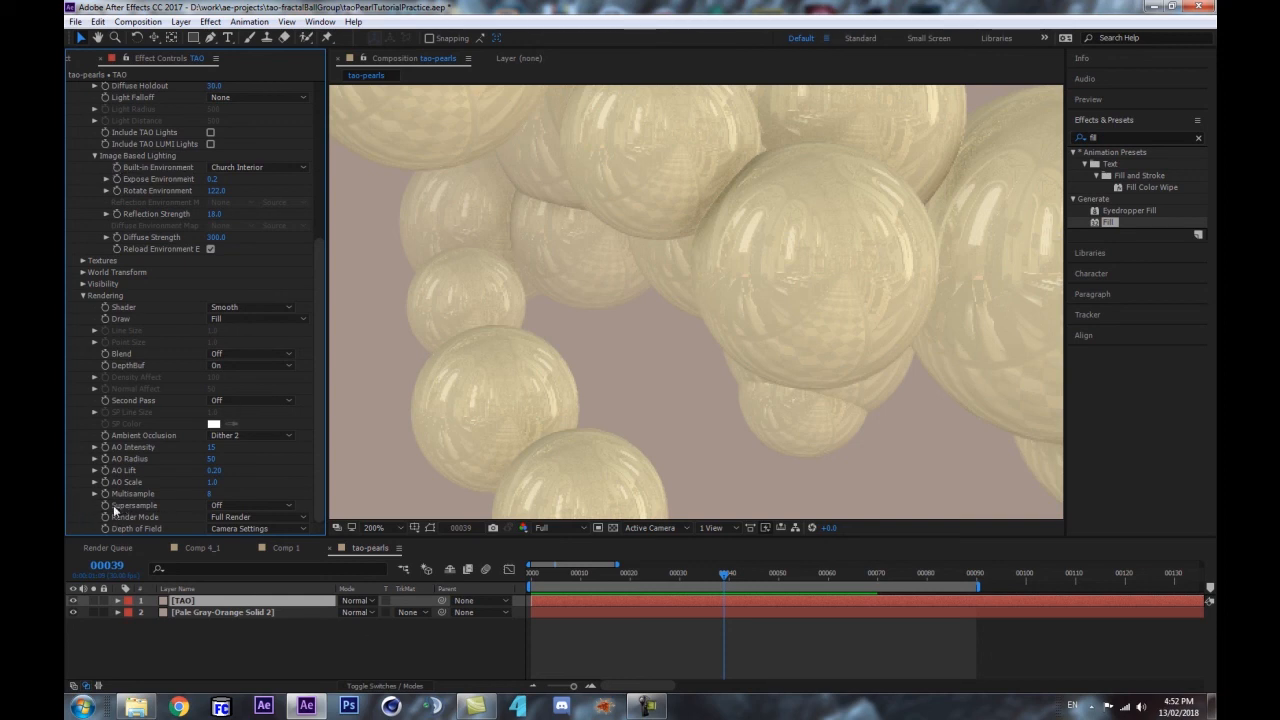
pyautogui.click(260, 506)
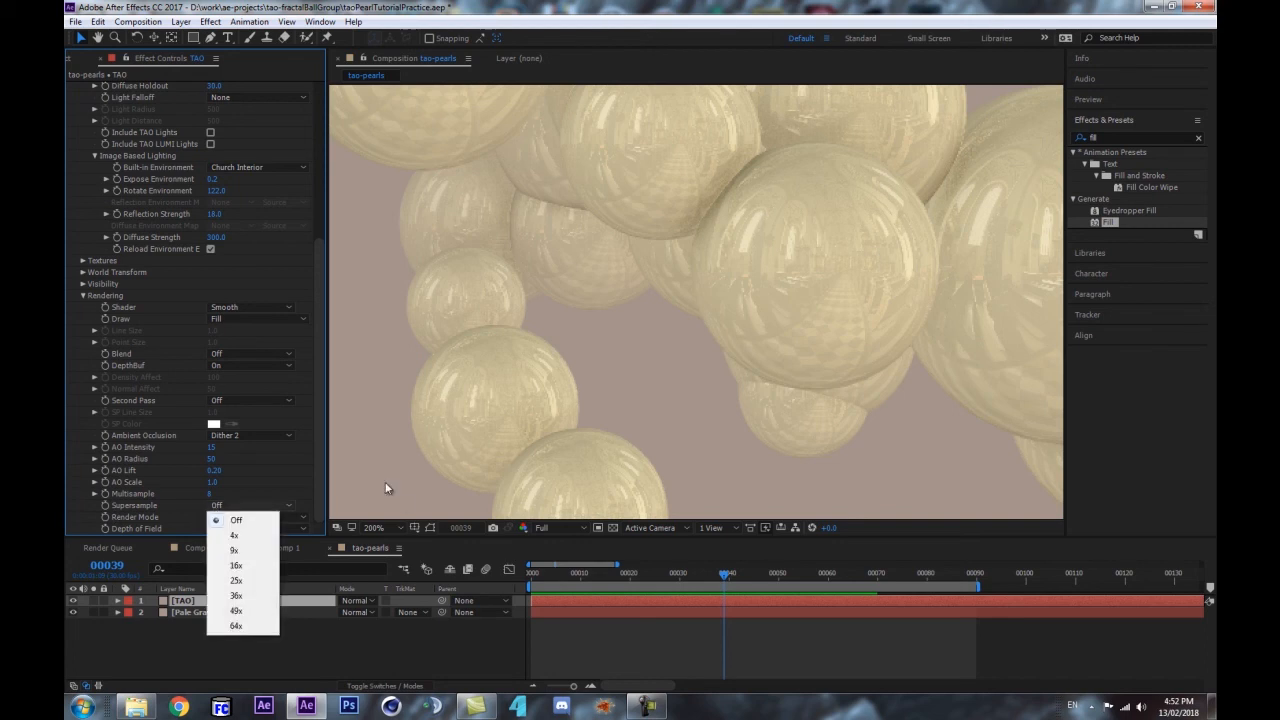
pyautogui.click(240, 567)
pyautogui.press('h')
pyautogui.moveTo(800, 200); pyautogui.dragTo(754, 377)
pyautogui.press('v')
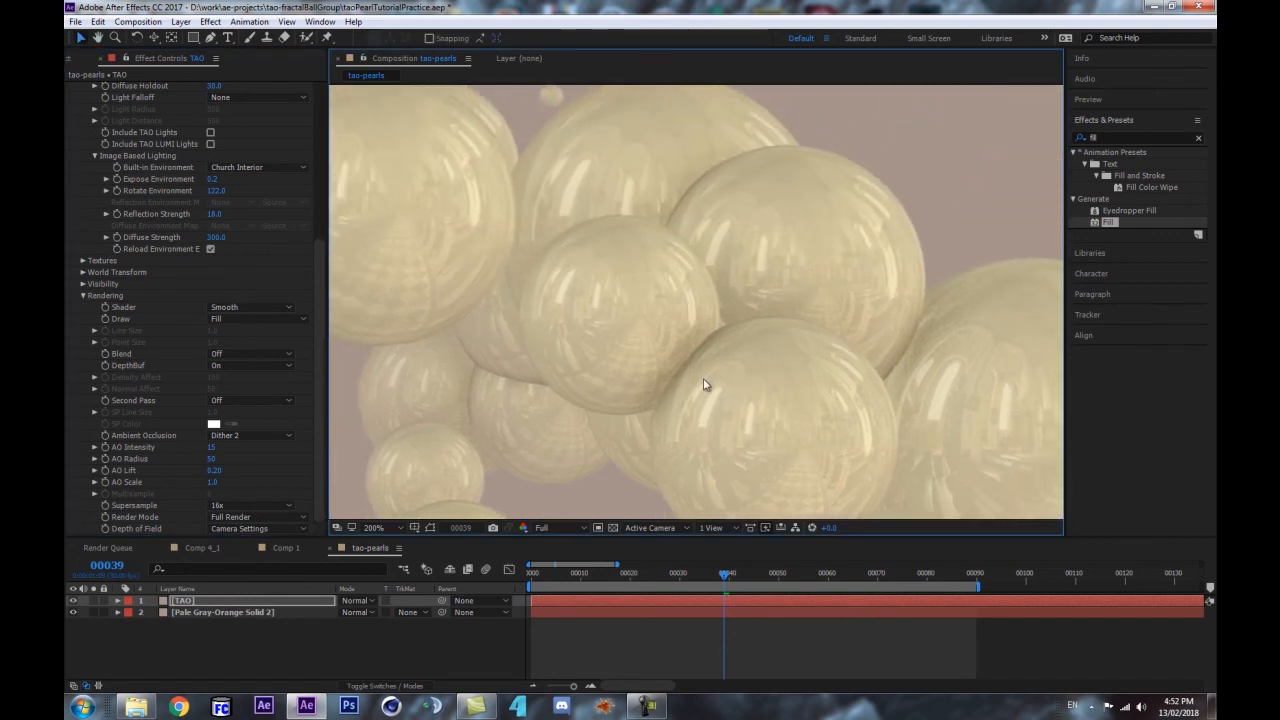
pyautogui.press('.')
pyautogui.press('h')
pyautogui.moveTo(676, 368); pyautogui.dragTo(857, 203)
pyautogui.press('v')
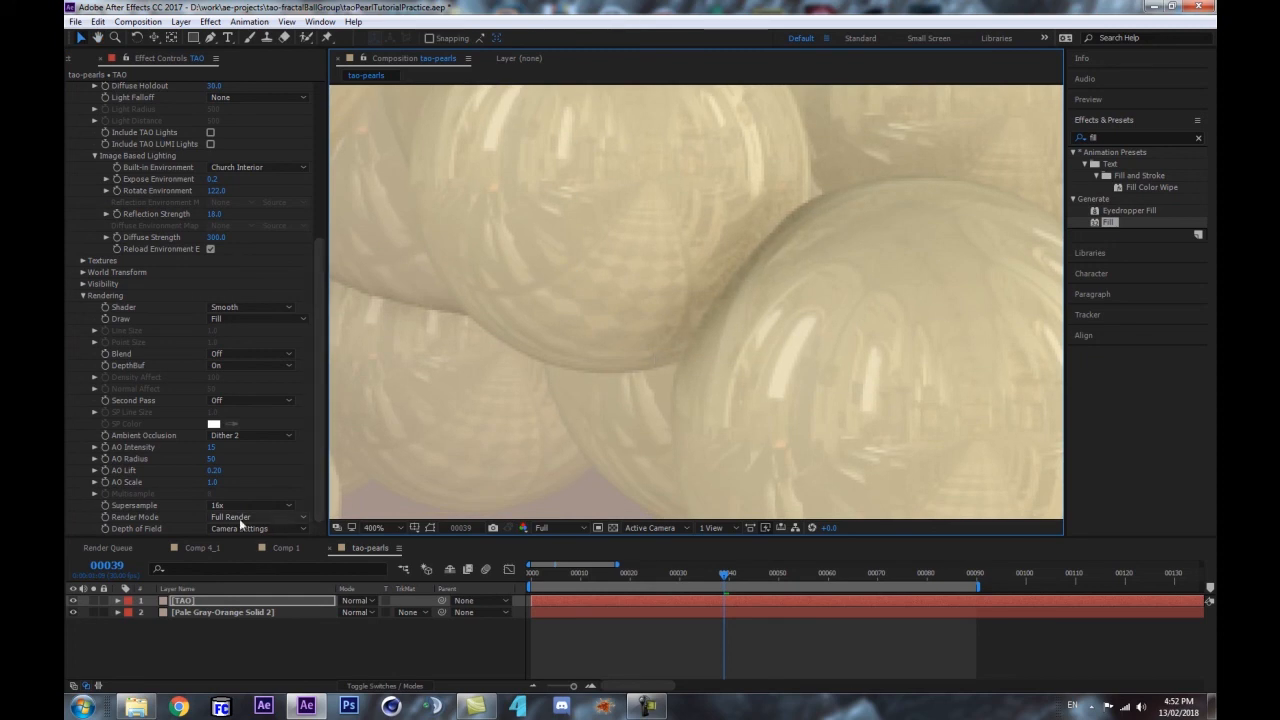
# - Switch Supersample off to compare the render quality, restore it to 16x and view the whole composition
pyautogui.click(233, 508)
pyautogui.click(236, 518)
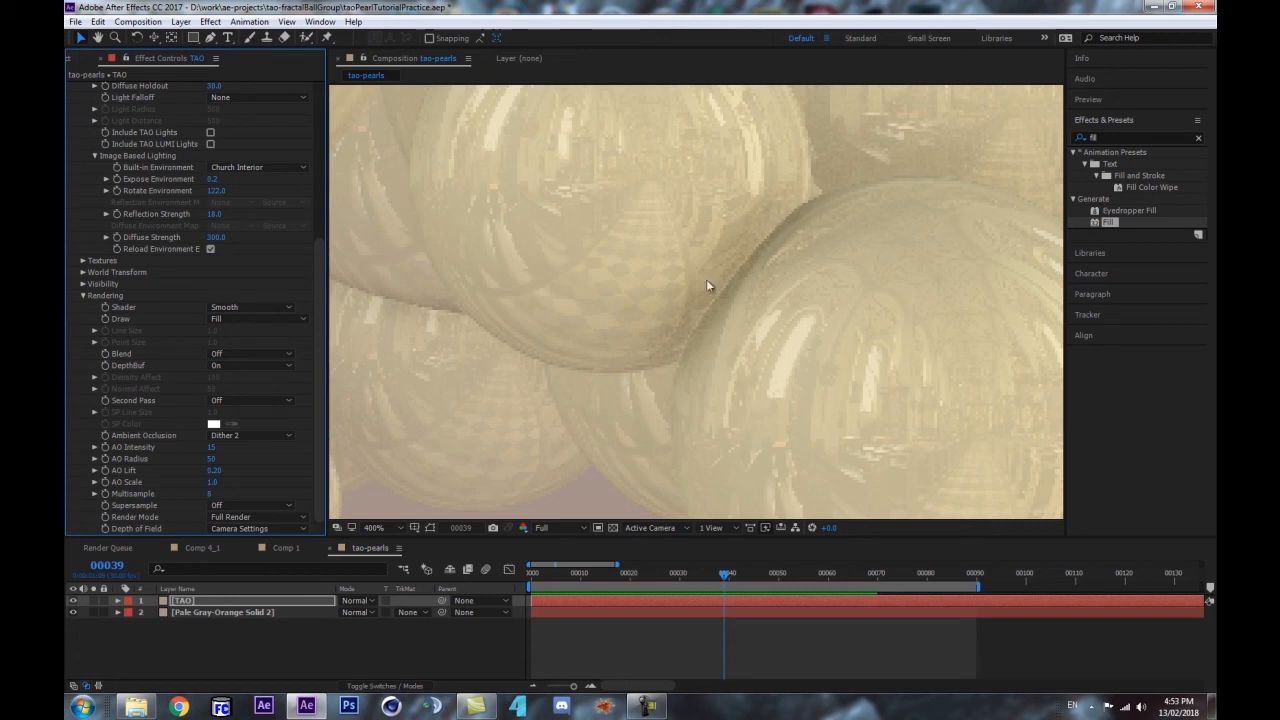
pyautogui.click(254, 507)
pyautogui.click(250, 570)
pyautogui.scroll(-3, 694, 250)
pyautogui.scroll(-2, 890, 215)
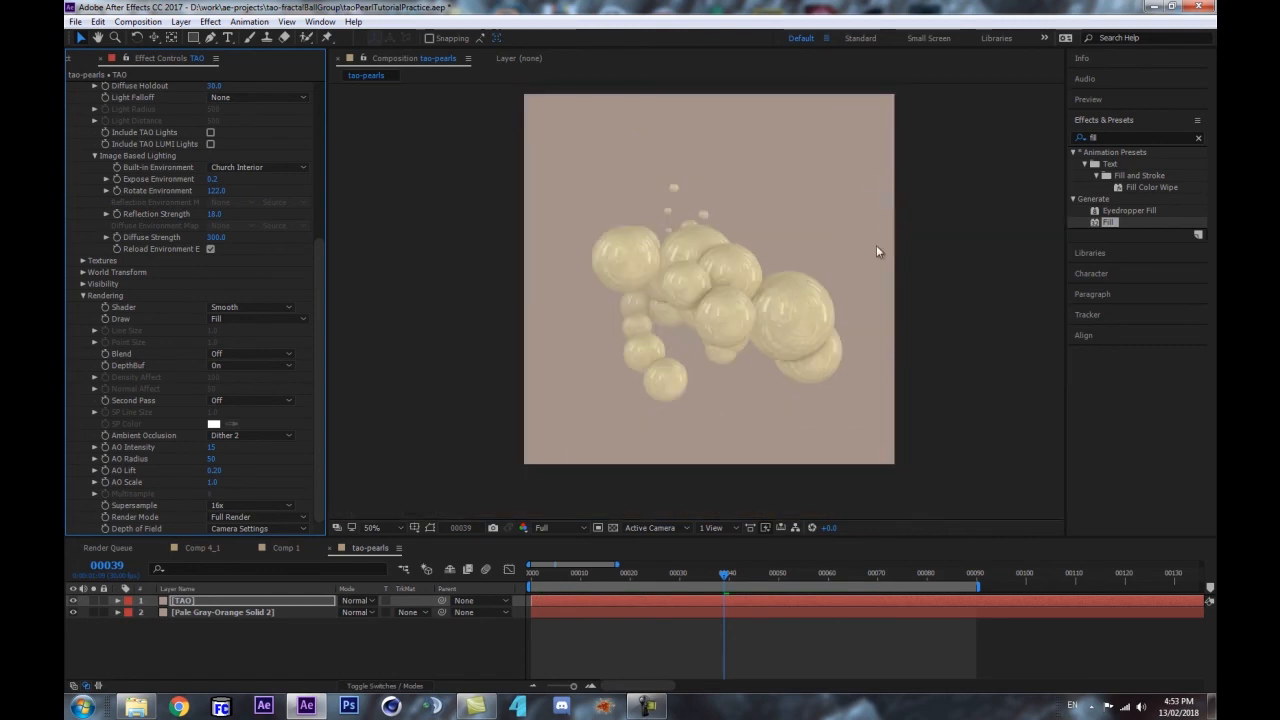
pyautogui.scroll(1, 700, 295)
pyautogui.scroll(-1, 726, 292)
pyautogui.scroll(1, 709, 299)
pyautogui.scroll(-1, 640, 350)
# - Try turning Tao's Ambient Occlusion off, compare the sphere shading up close and undo the change
pyautogui.click(233, 434)
pyautogui.click(229, 450)
pyautogui.scroll(2, 686, 315)
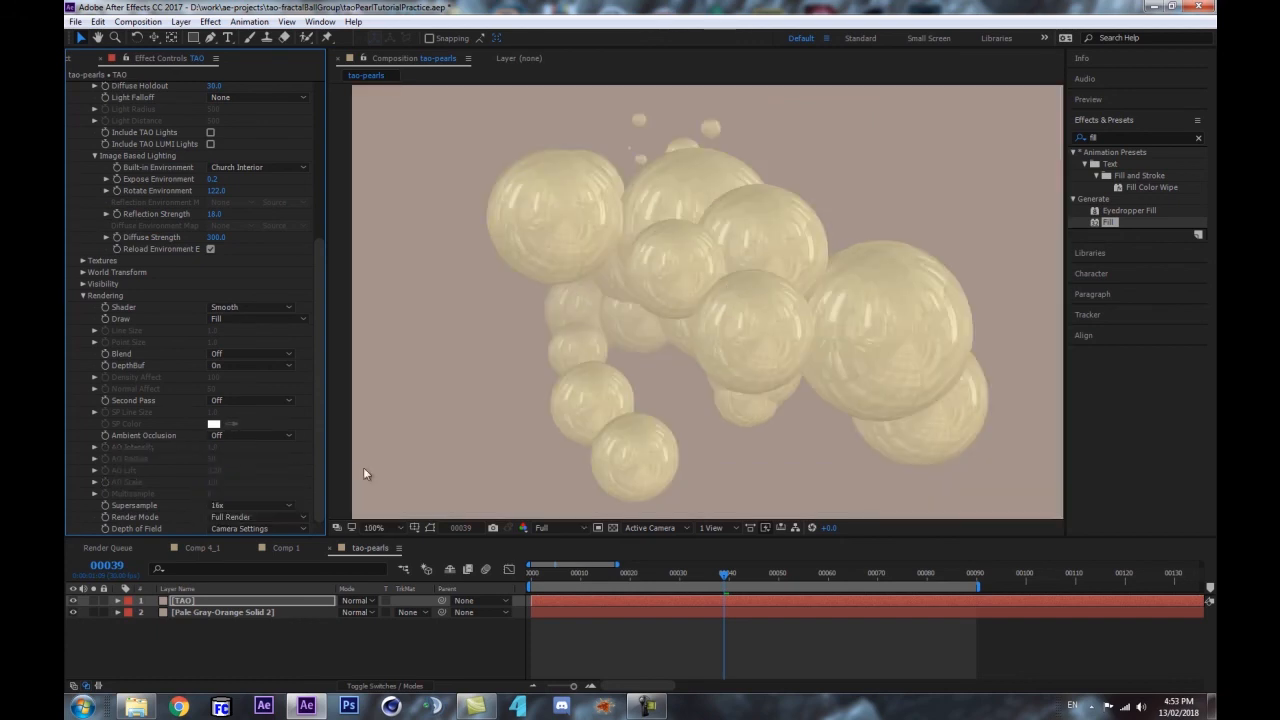
pyautogui.hotkey('ctrl', 'z')
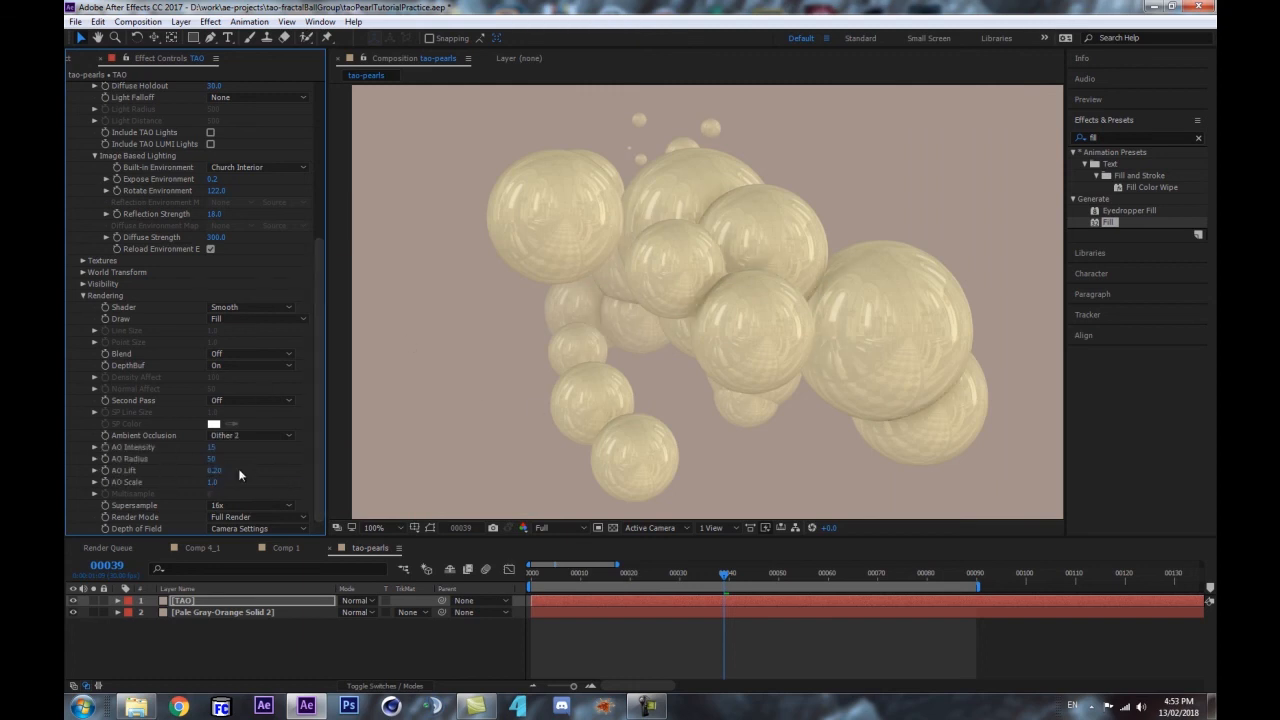
# - Scrub through the animation, examining the supersampled spheres at several frames and ending at frame 45 at 100% view
pyautogui.click(531, 572)
pyautogui.moveTo(497, 571); pyautogui.dragTo(725, 610)
pyautogui.scroll(-1, 777, 319)
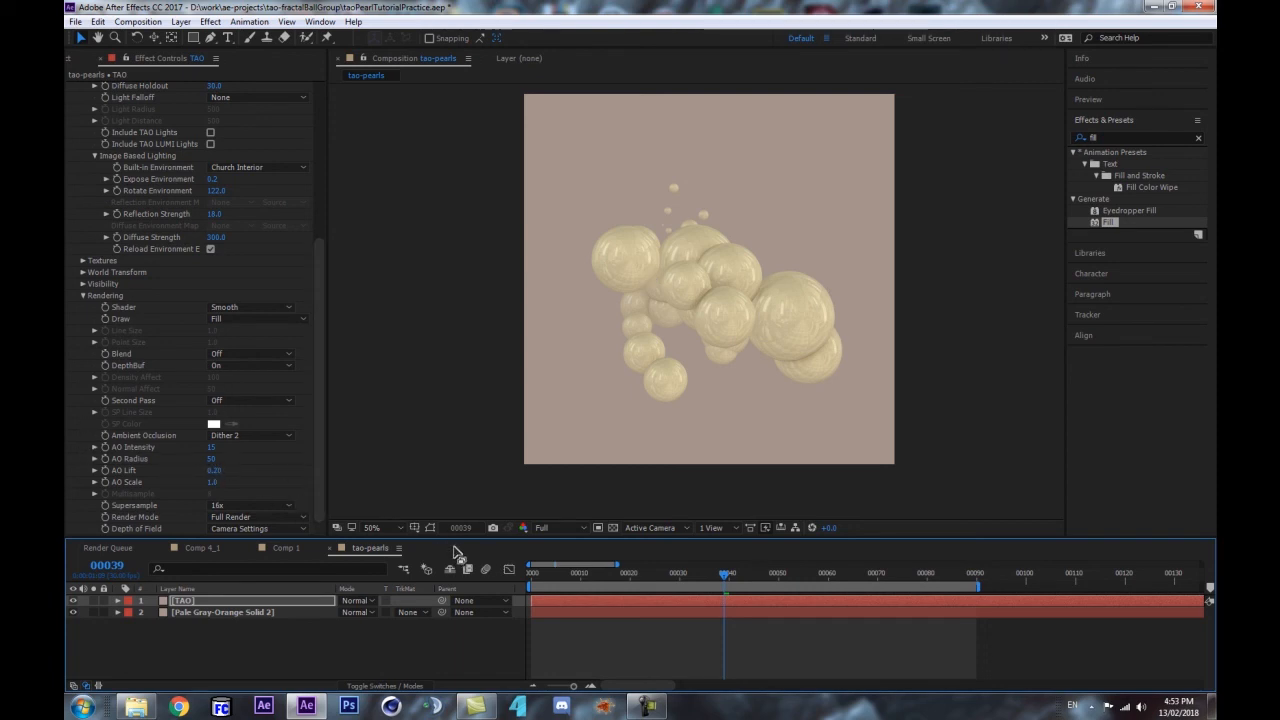
pyautogui.click(530, 575)
pyautogui.moveTo(531, 575); pyautogui.dragTo(649, 589)
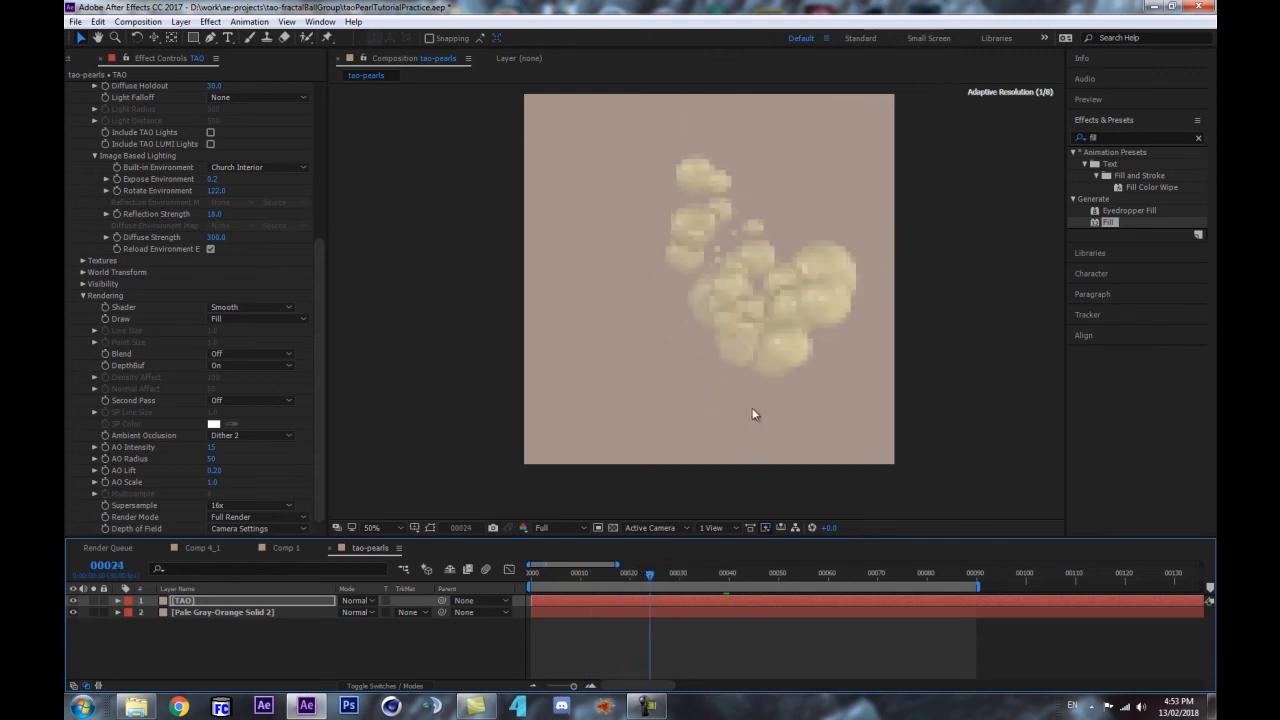
pyautogui.click(770, 576)
pyautogui.moveTo(770, 576); pyautogui.dragTo(754, 576)
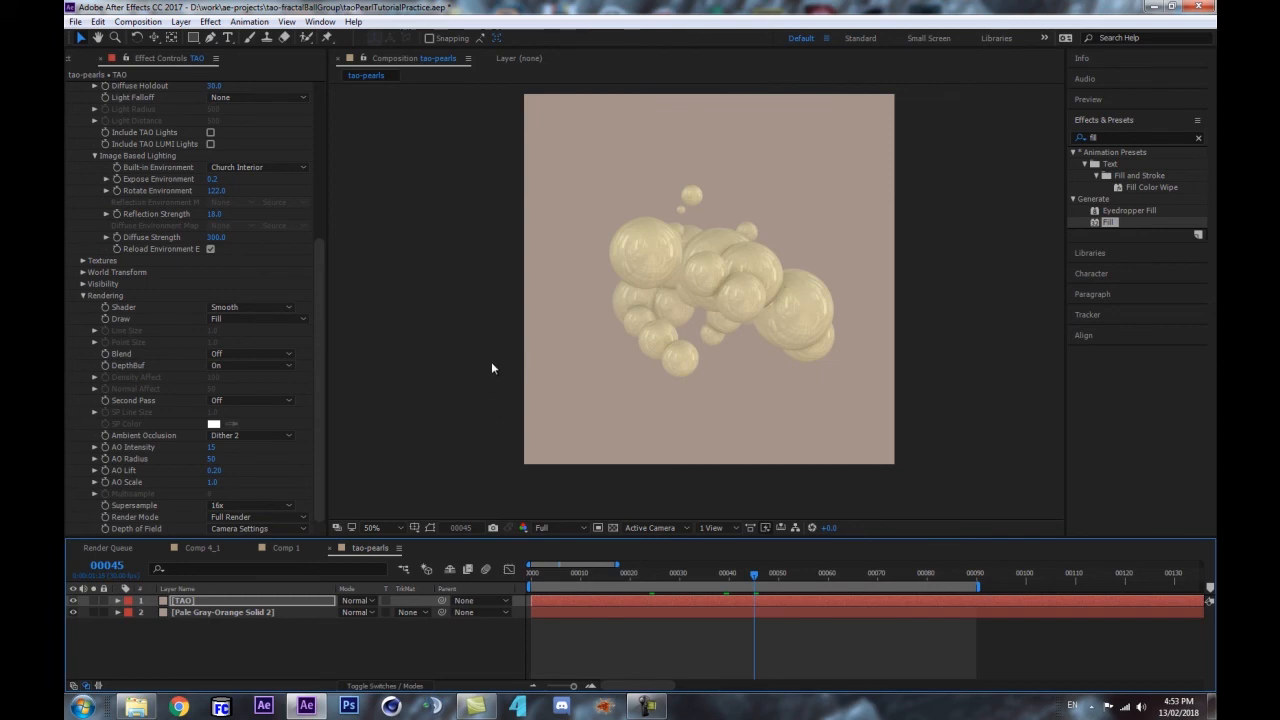
pyautogui.press('/')
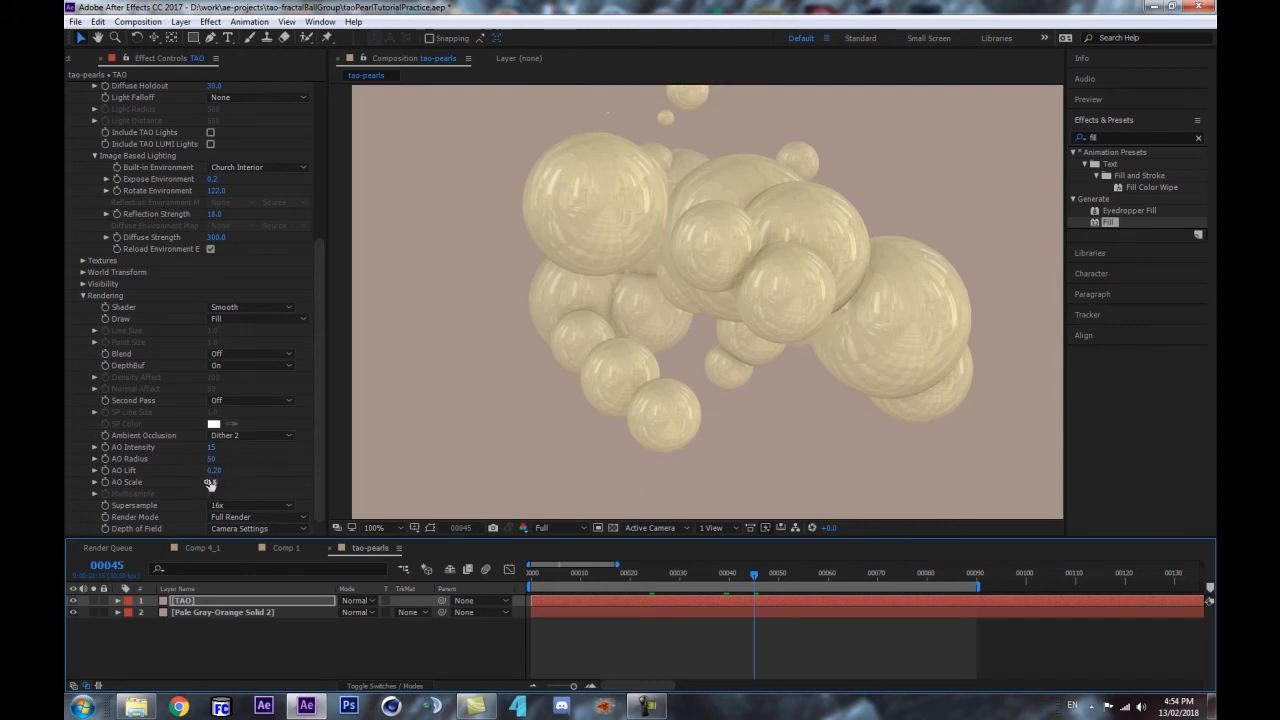
# - Try an AO Scale of 1.4 and a much stronger AO Intensity on the spheres, undoing each trial
pyautogui.moveTo(214, 485); pyautogui.dragTo(224, 481)
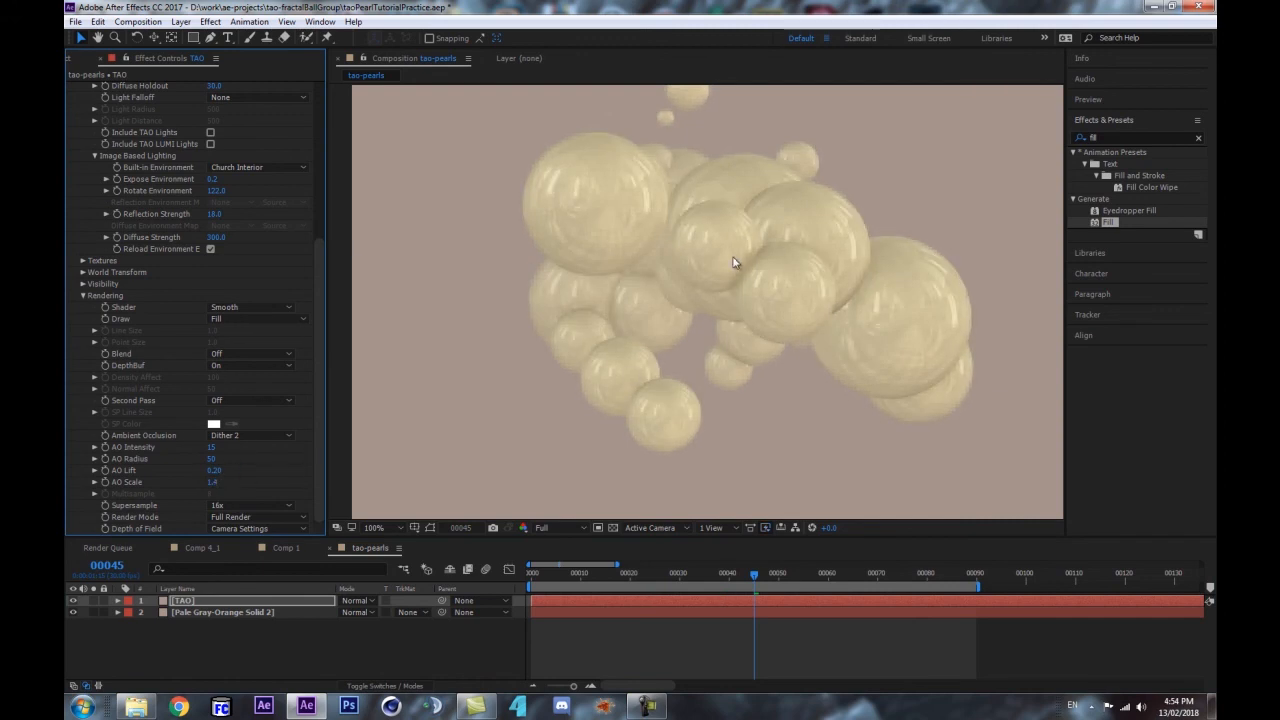
pyautogui.hotkey('ctrl', 'z')
pyautogui.moveTo(211, 447); pyautogui.dragTo(284, 436)
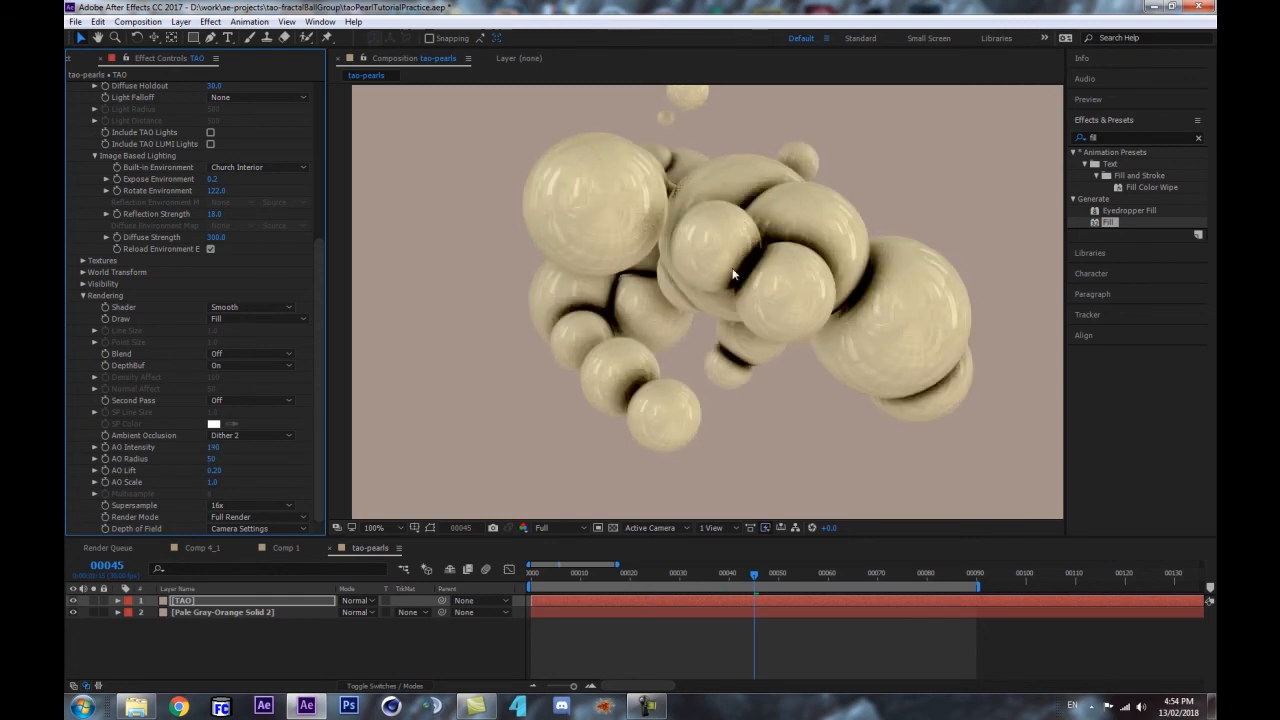
pyautogui.scroll(-2, 706, 289)
pyautogui.scroll(2, 716, 224)
pyautogui.hotkey('ctrl', 'z')
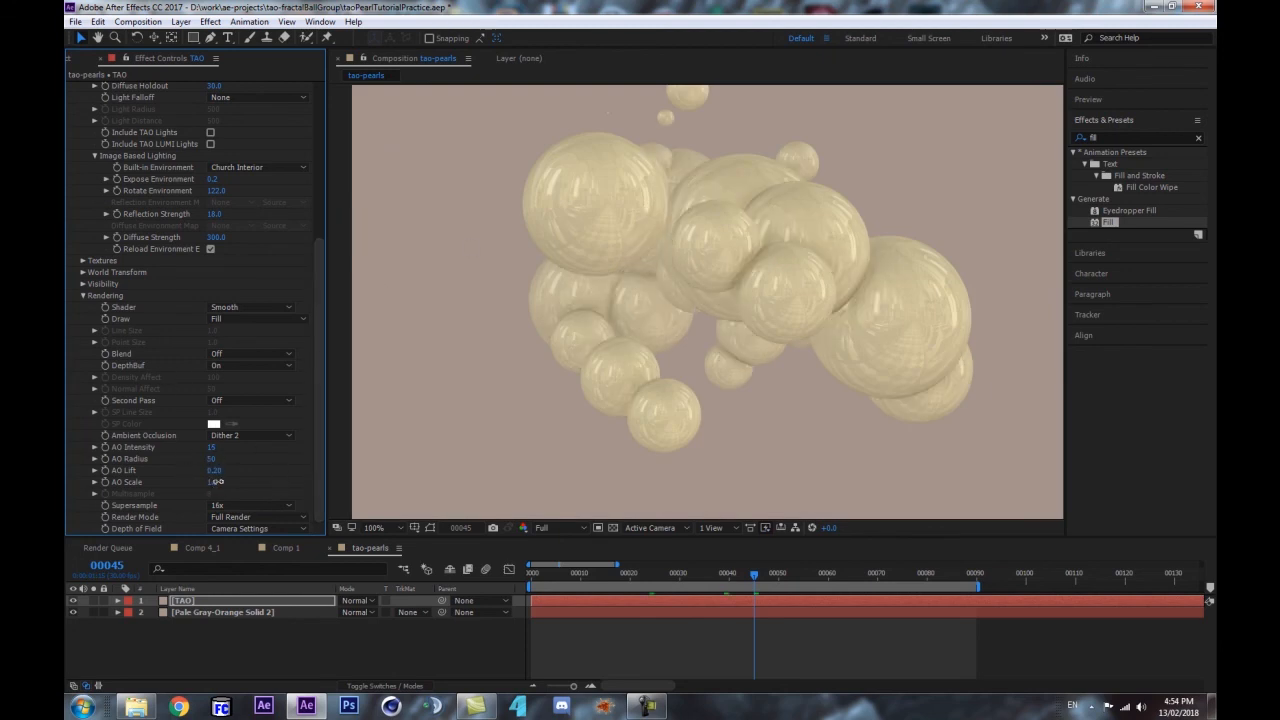
# - Set Tao's AO Scale to 1.4, AO Radius to 79 and AO Intensity to 67, and check the sphere shading
pyautogui.moveTo(219, 482); pyautogui.dragTo(240, 446)
pyautogui.scroll(-1, 604, 297)
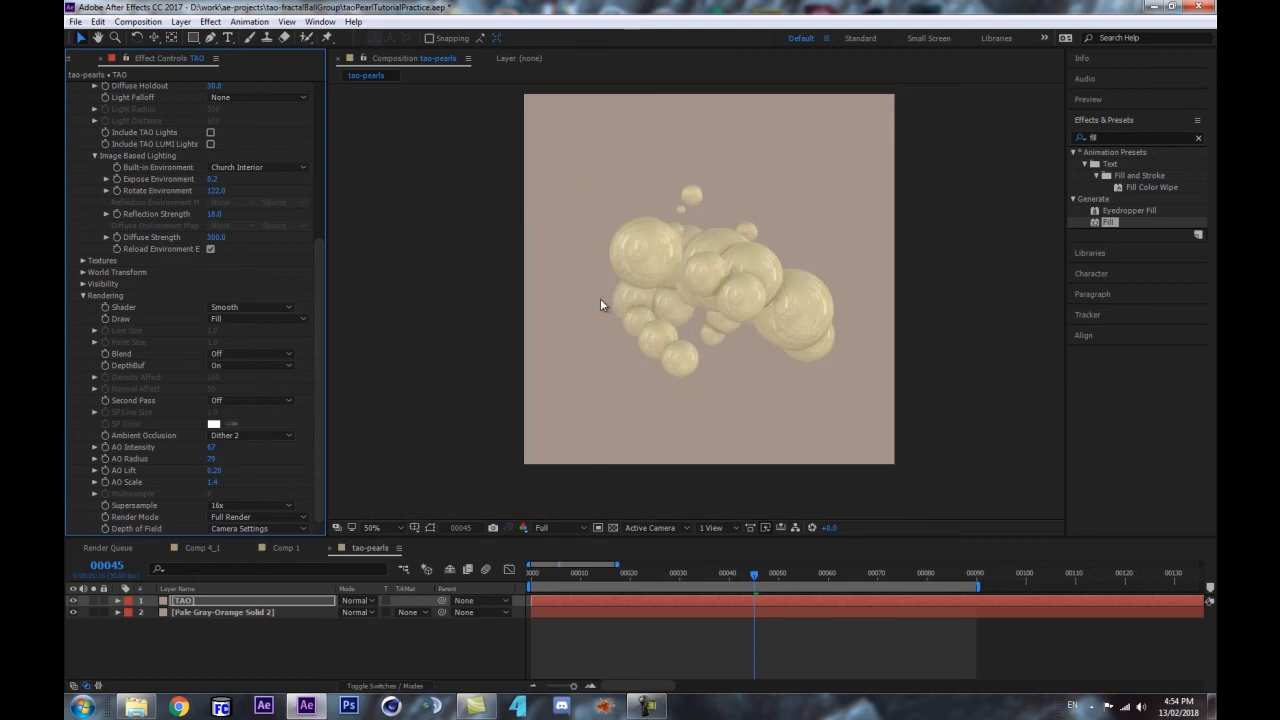
pyautogui.scroll(1, 605, 300)
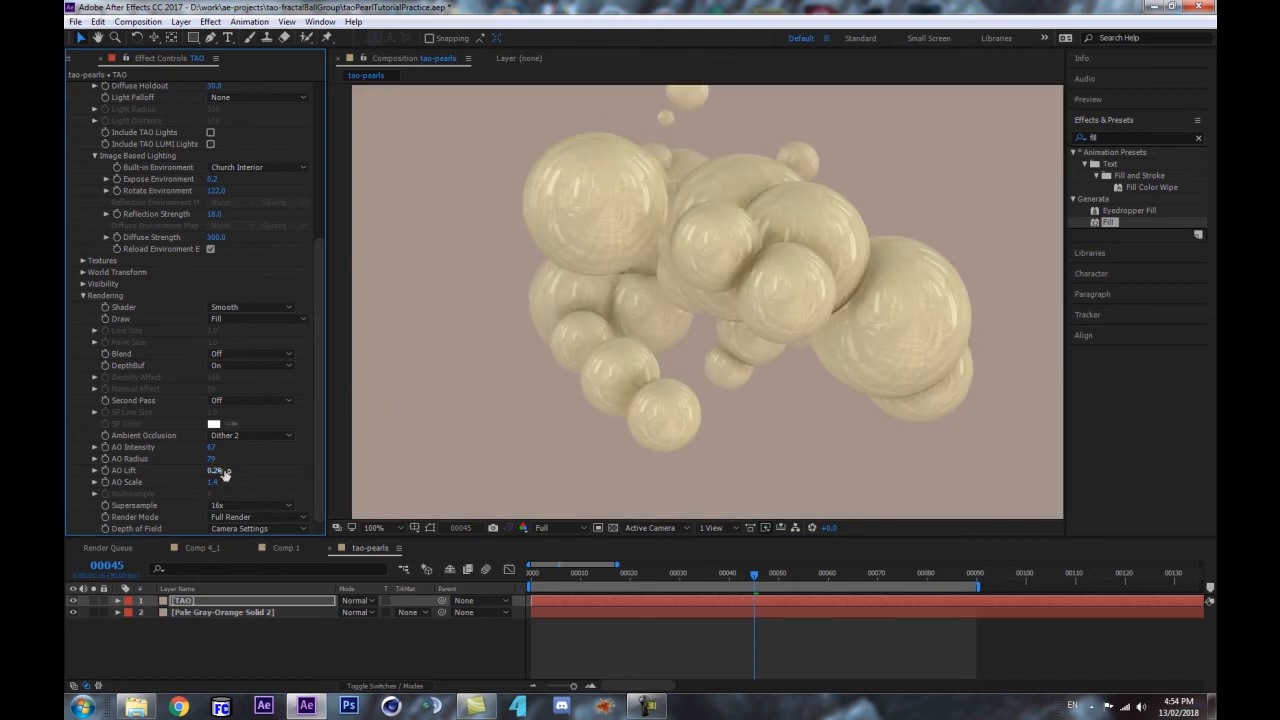
# - Raise Tao's AO Lift to 0.50 and set AO Intensity to 56, checking the spheres at close and full view
pyautogui.moveTo(225, 468); pyautogui.dragTo(240, 472)
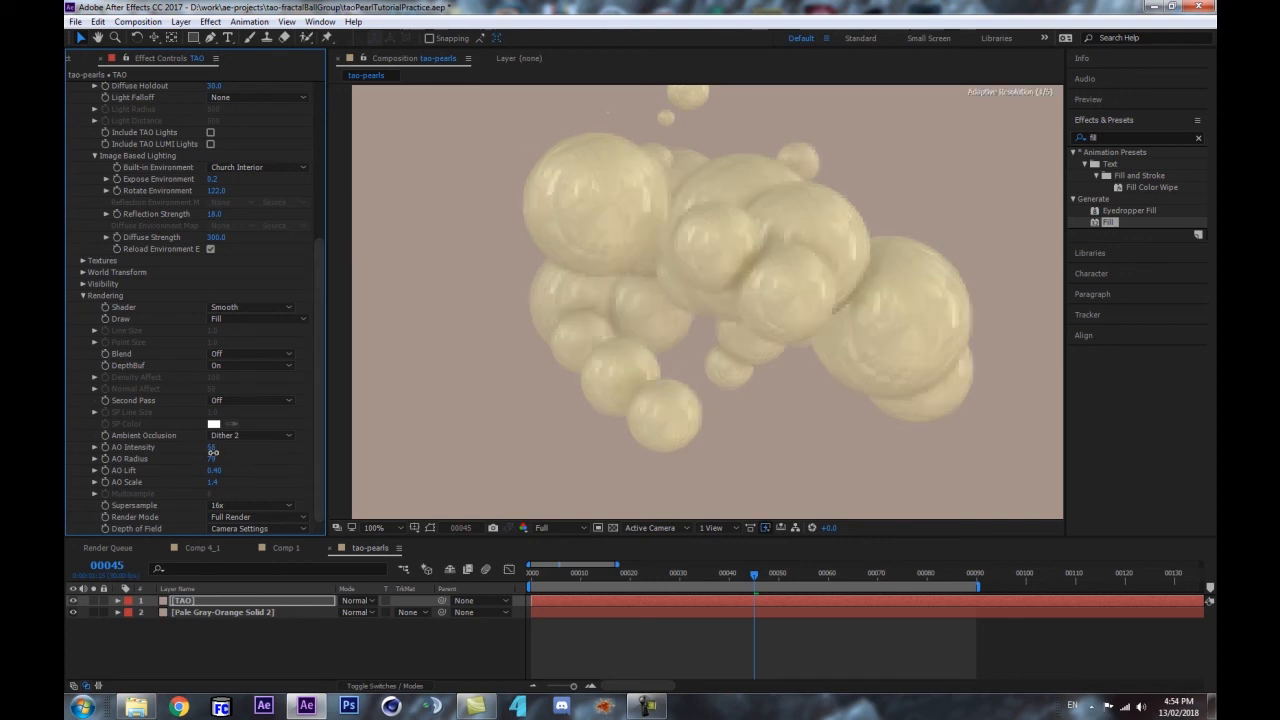
pyautogui.scroll(-2, 665, 328)
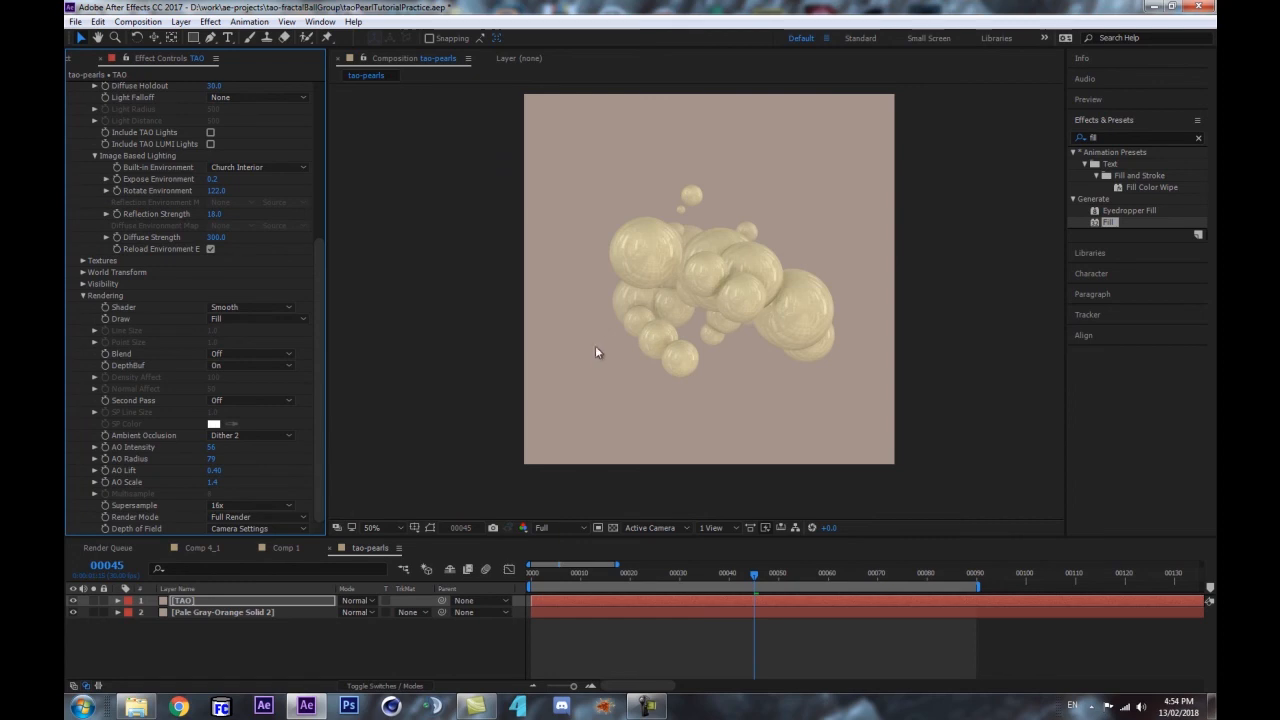
pyautogui.moveTo(213, 470); pyautogui.dragTo(224, 470)
pyautogui.scroll(1, 674, 303)
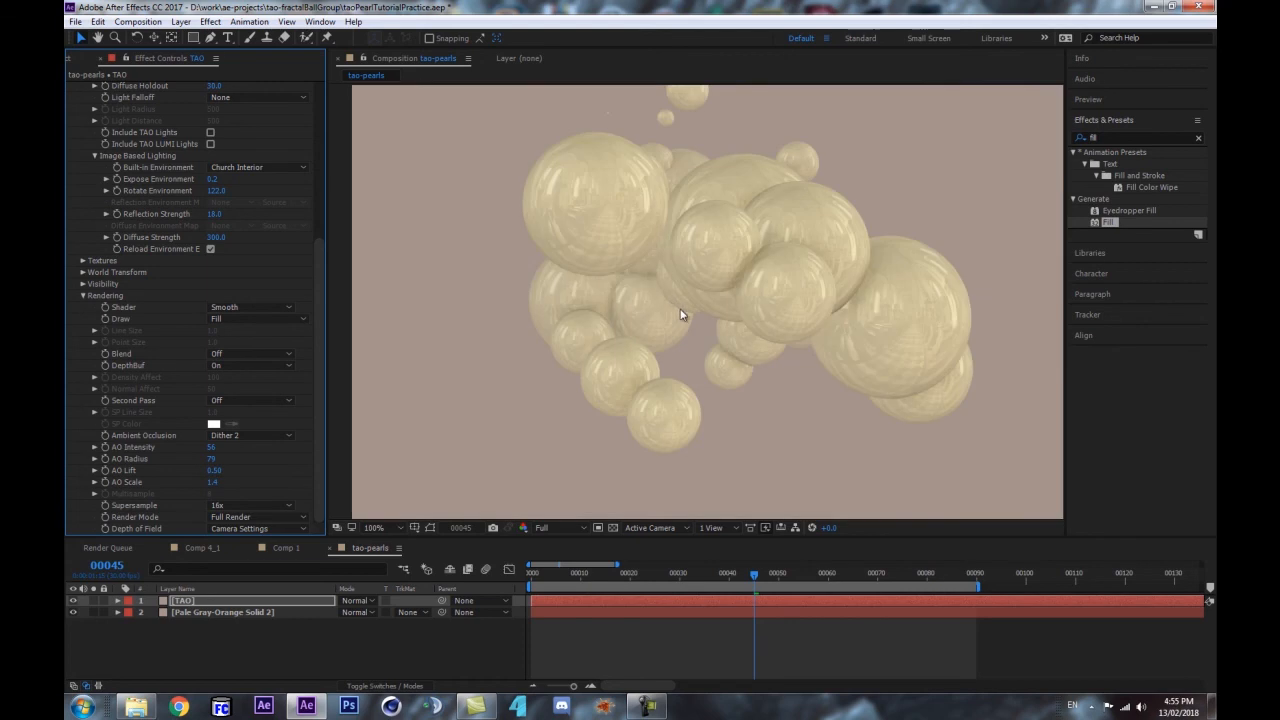
pyautogui.scroll(-1, 678, 318)
# - Set AO Intensity to about 73 and preview the sphere animation at several frames, ending at frame 26
pyautogui.click(689, 580)
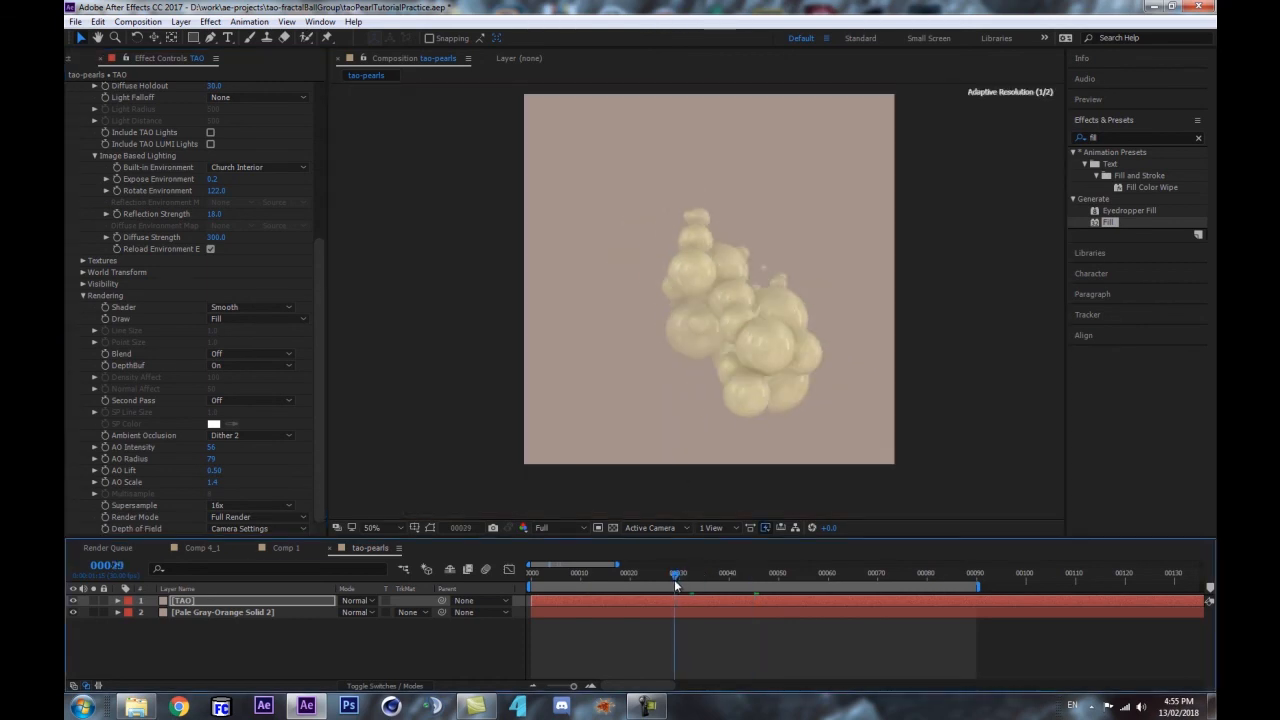
pyautogui.moveTo(689, 585); pyautogui.dragTo(739, 578)
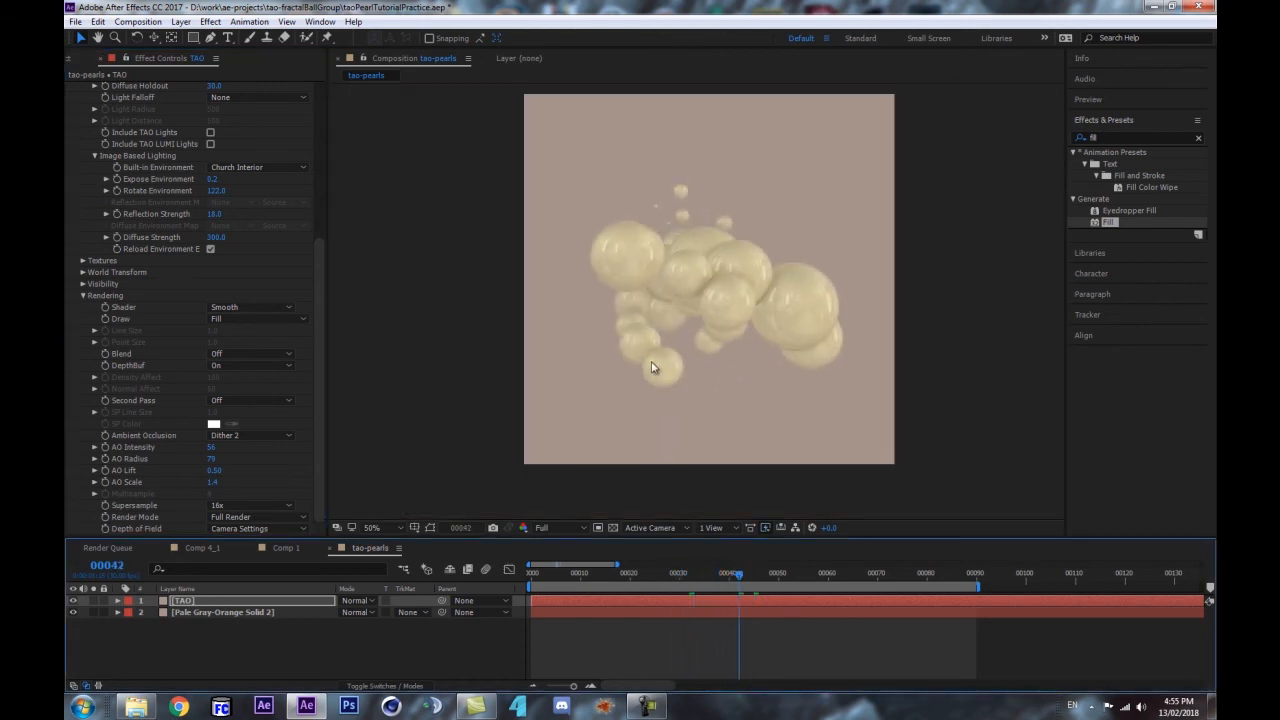
pyautogui.scroll(2, 655, 364)
pyautogui.scroll(-1, 597, 404)
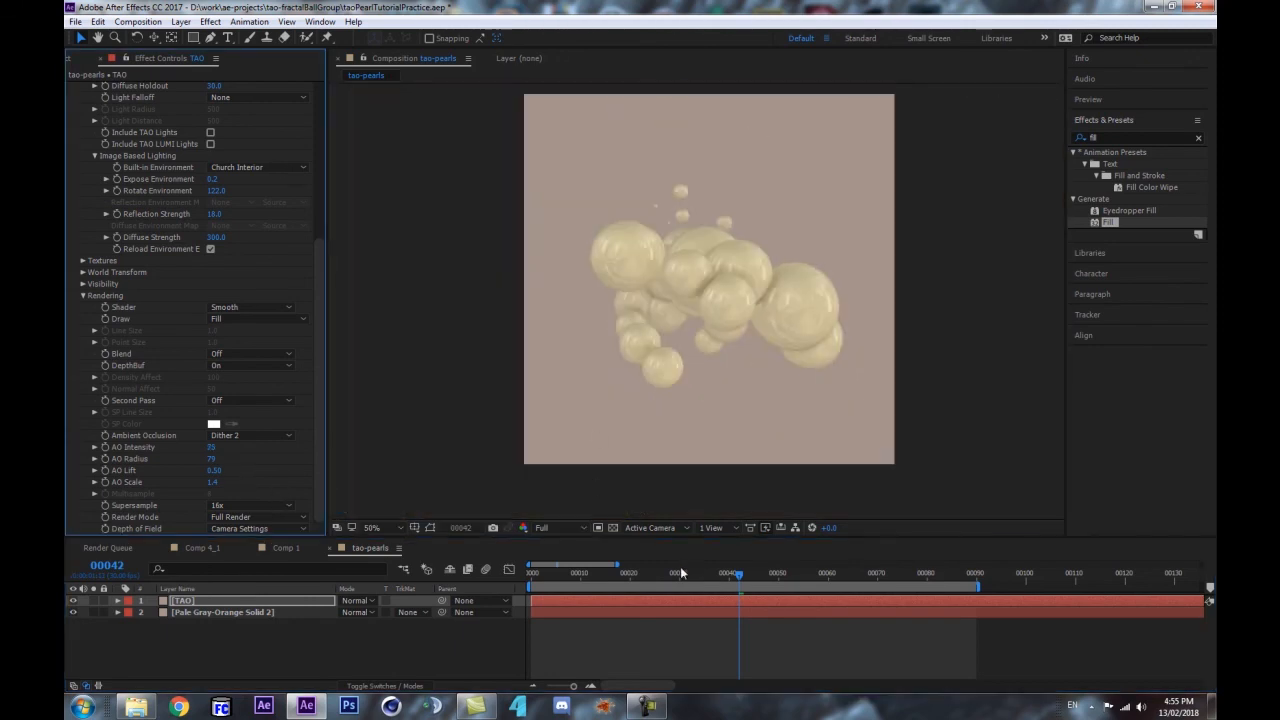
pyautogui.moveTo(680, 566); pyautogui.dragTo(748, 570)
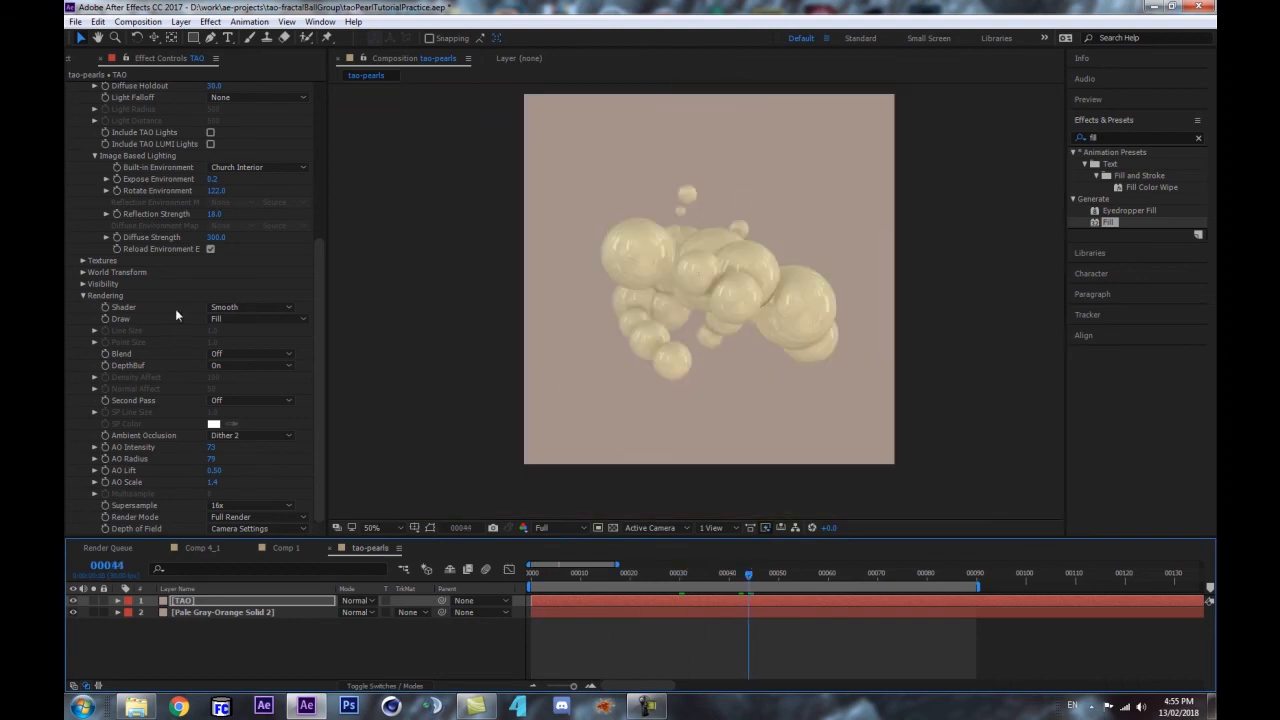
pyautogui.press('space')
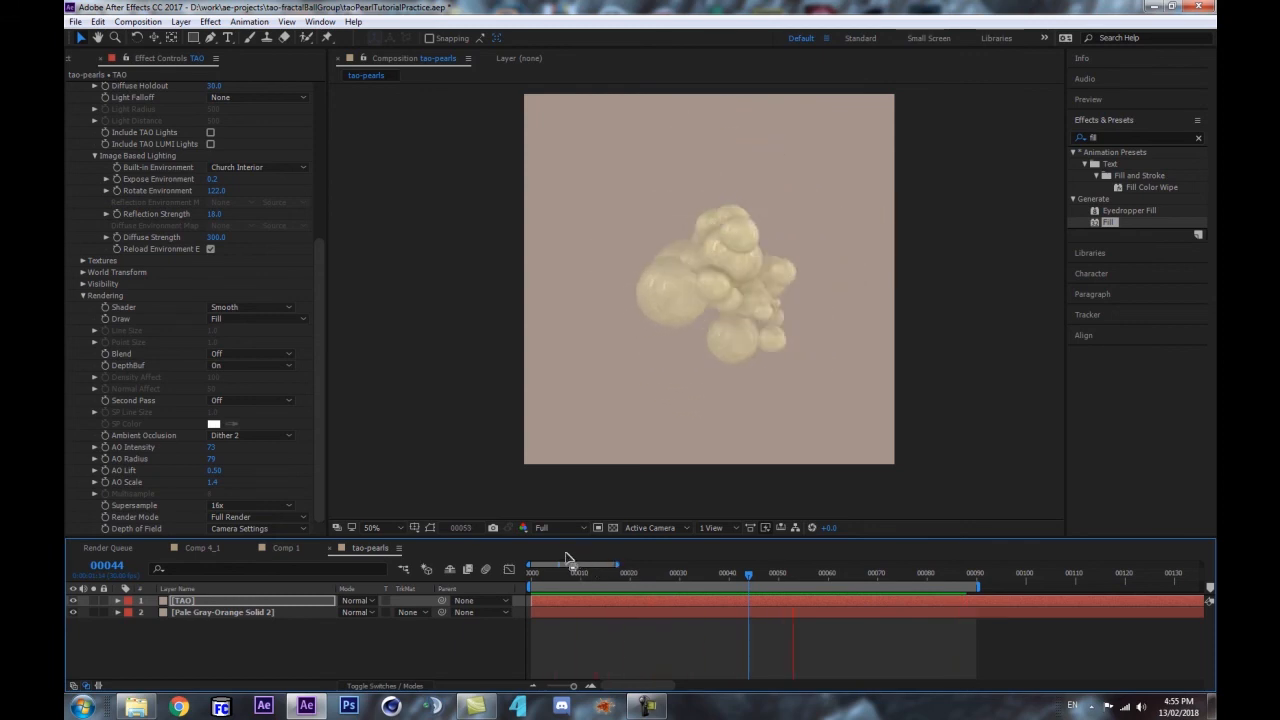
pyautogui.moveTo(557, 573); pyautogui.dragTo(658, 582)
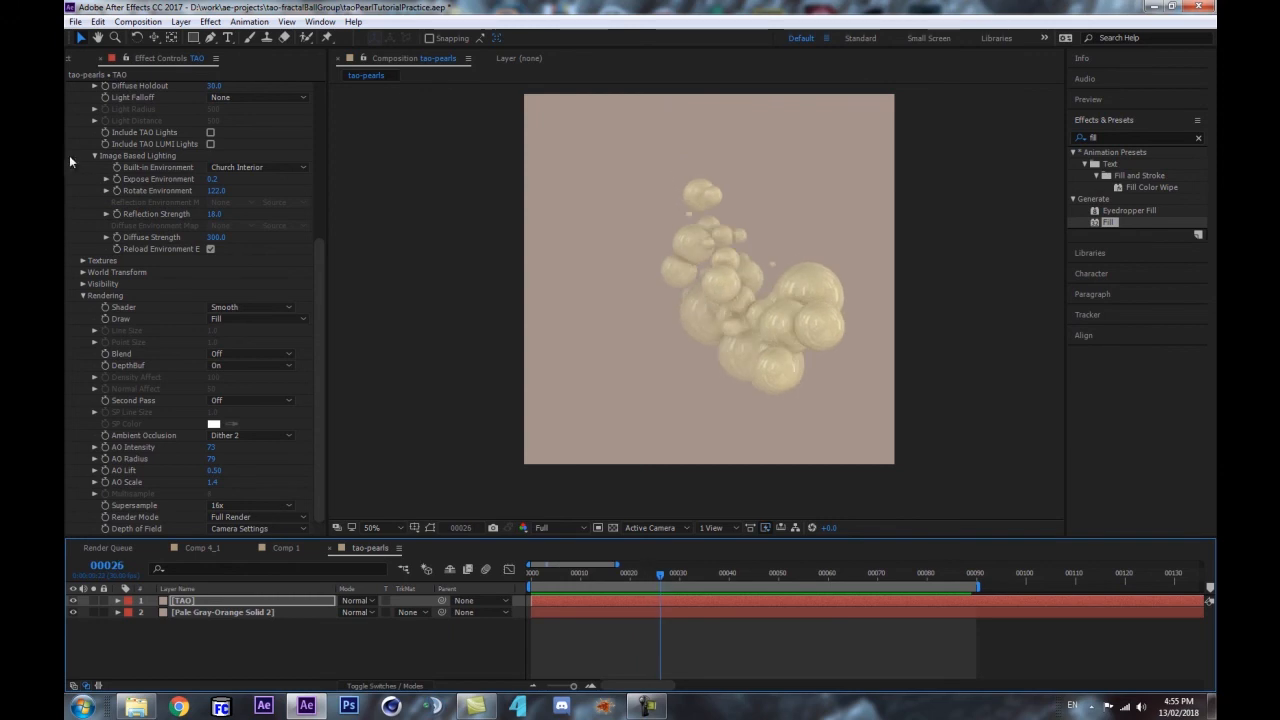
# - Collapse the Tao effect's settings and scrub through the animation back to frame 0
pyautogui.scroll(5, 322, 210)
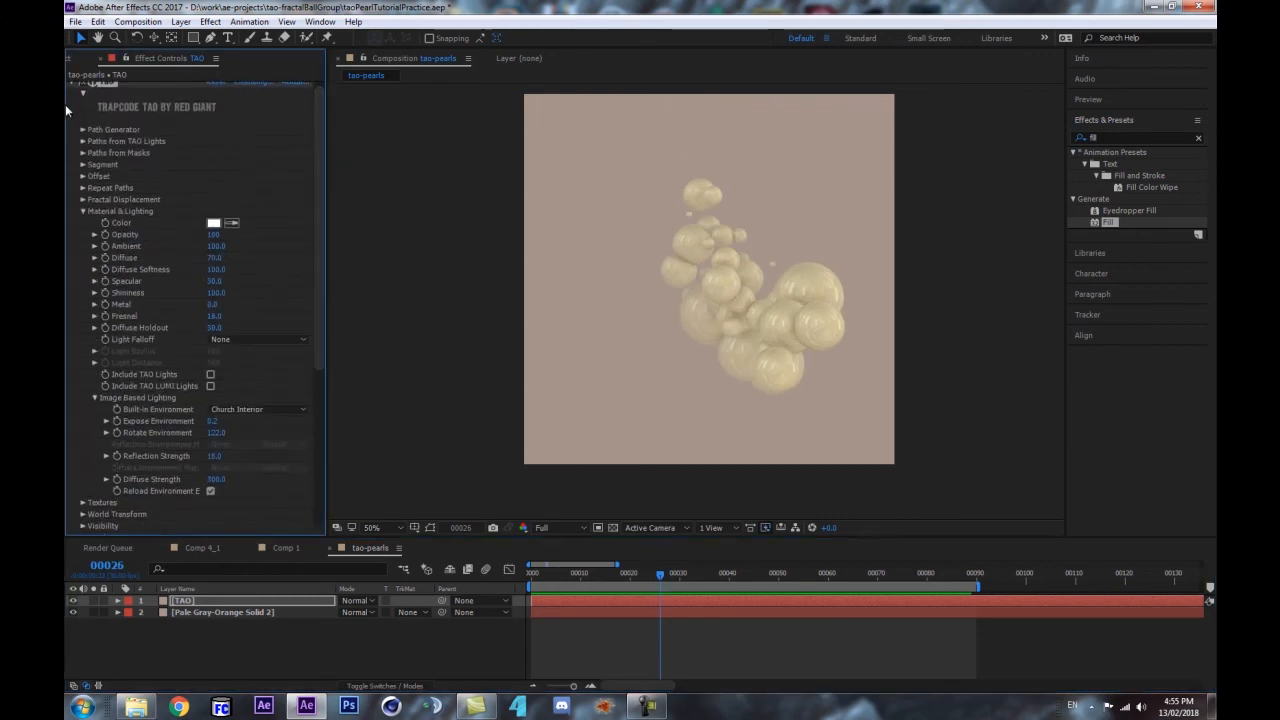
pyautogui.click(72, 88)
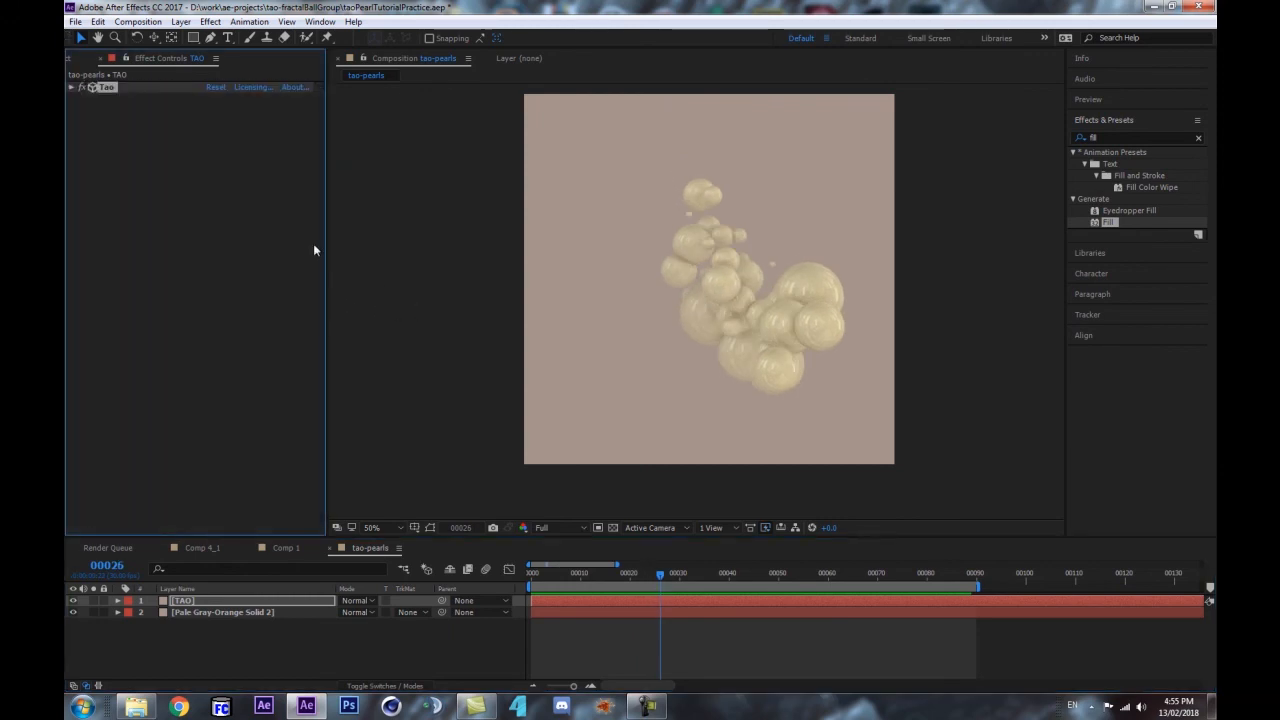
pyautogui.click(823, 573)
pyautogui.moveTo(846, 573); pyautogui.dragTo(520, 600)
# - Duplicate the TAO layer at frame 20 and view the composition at 50%
pyautogui.click(196, 600)
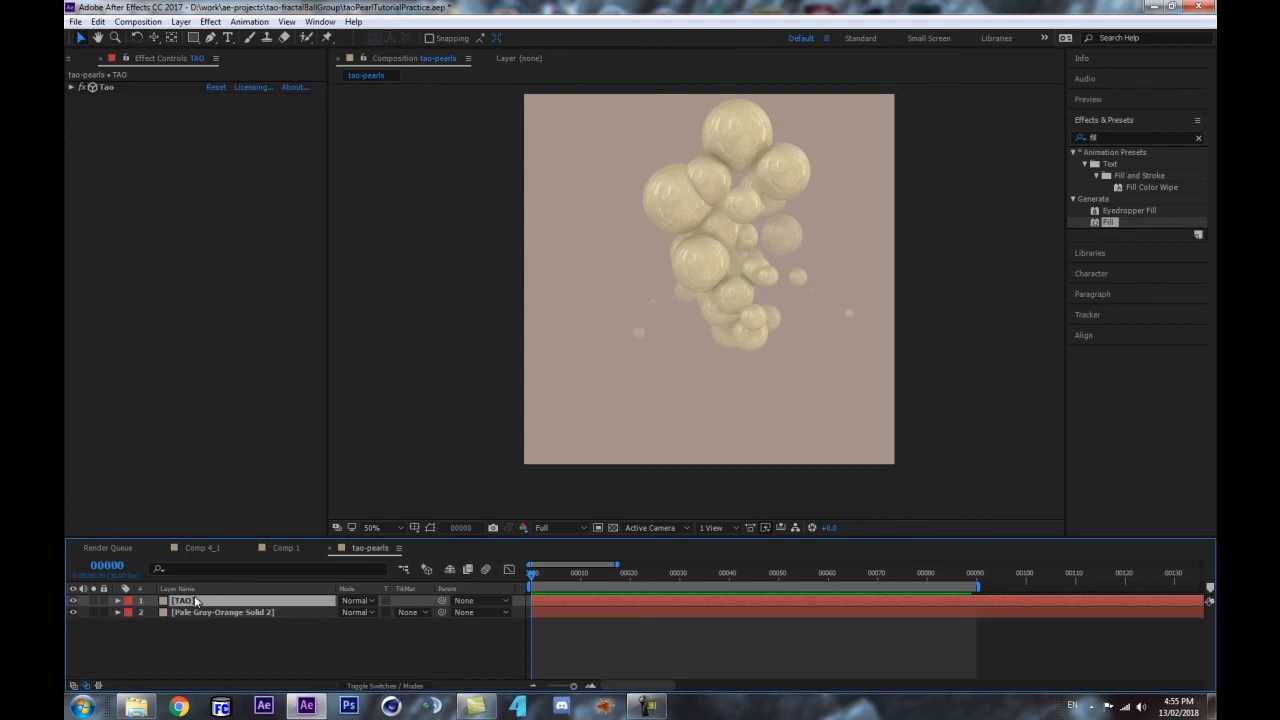
pyautogui.press(',')
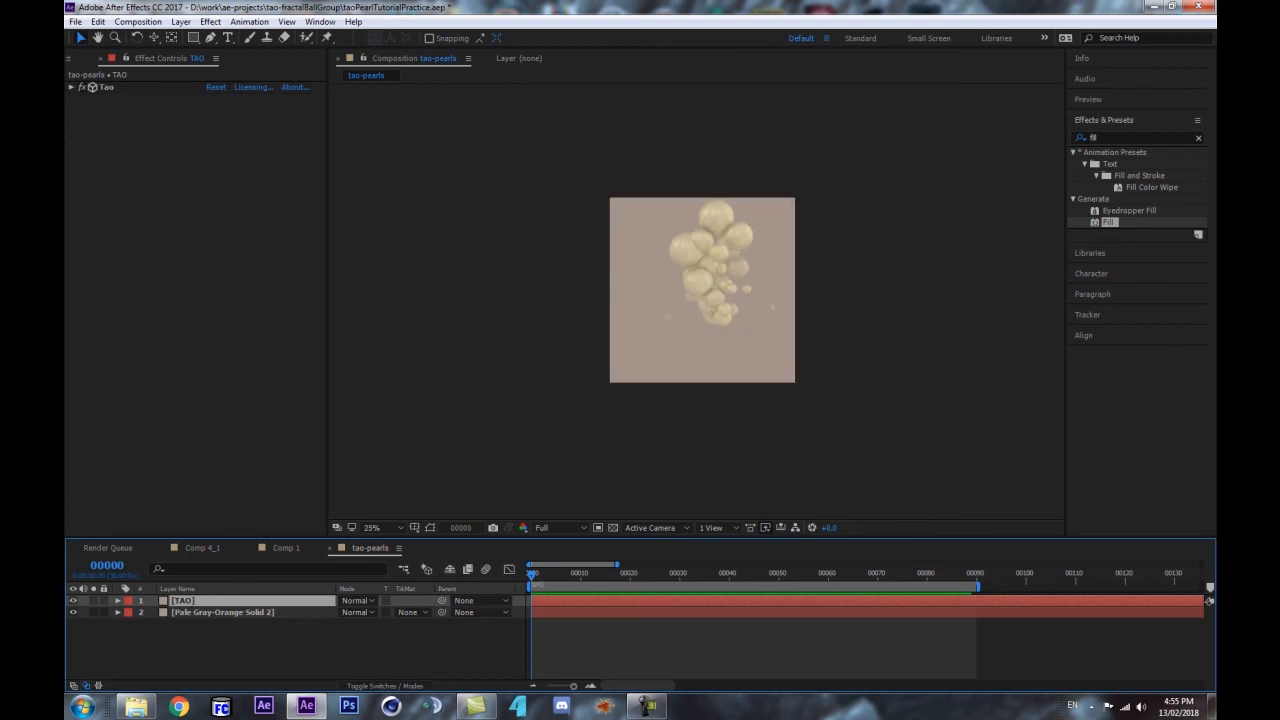
pyautogui.moveTo(530, 575); pyautogui.dragTo(629, 611)
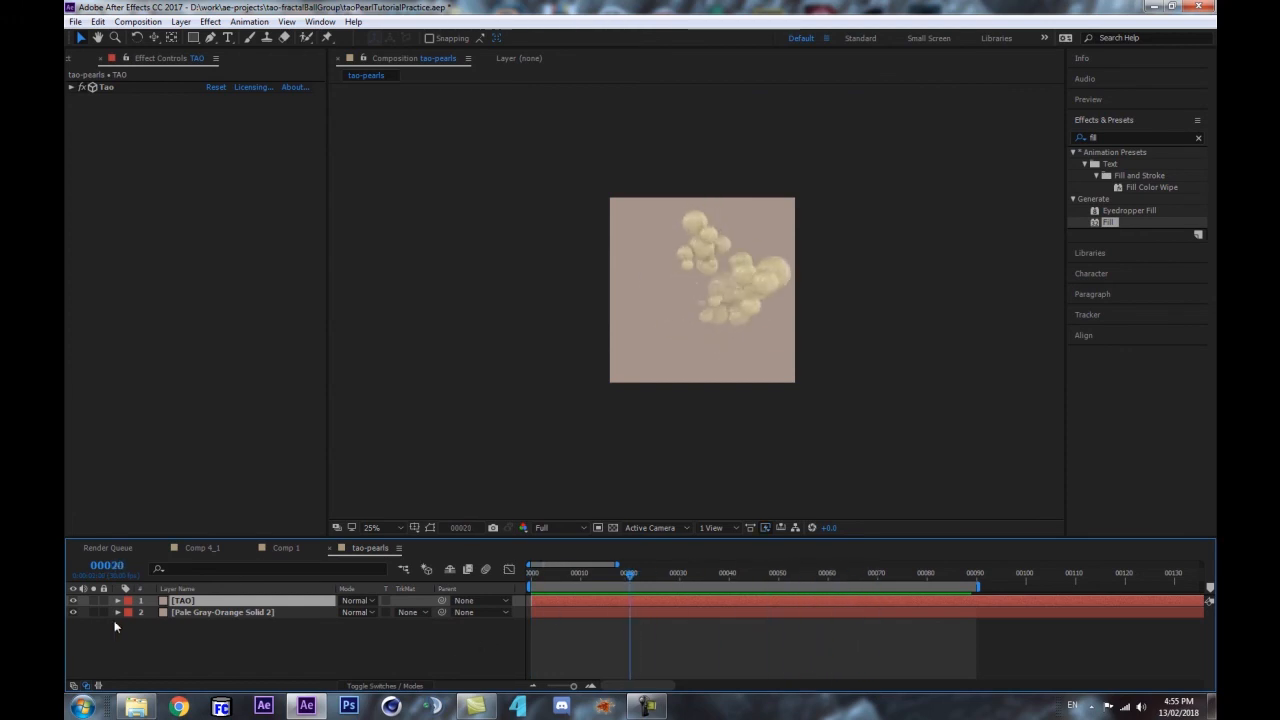
pyautogui.hotkey('ctrl', 'd')
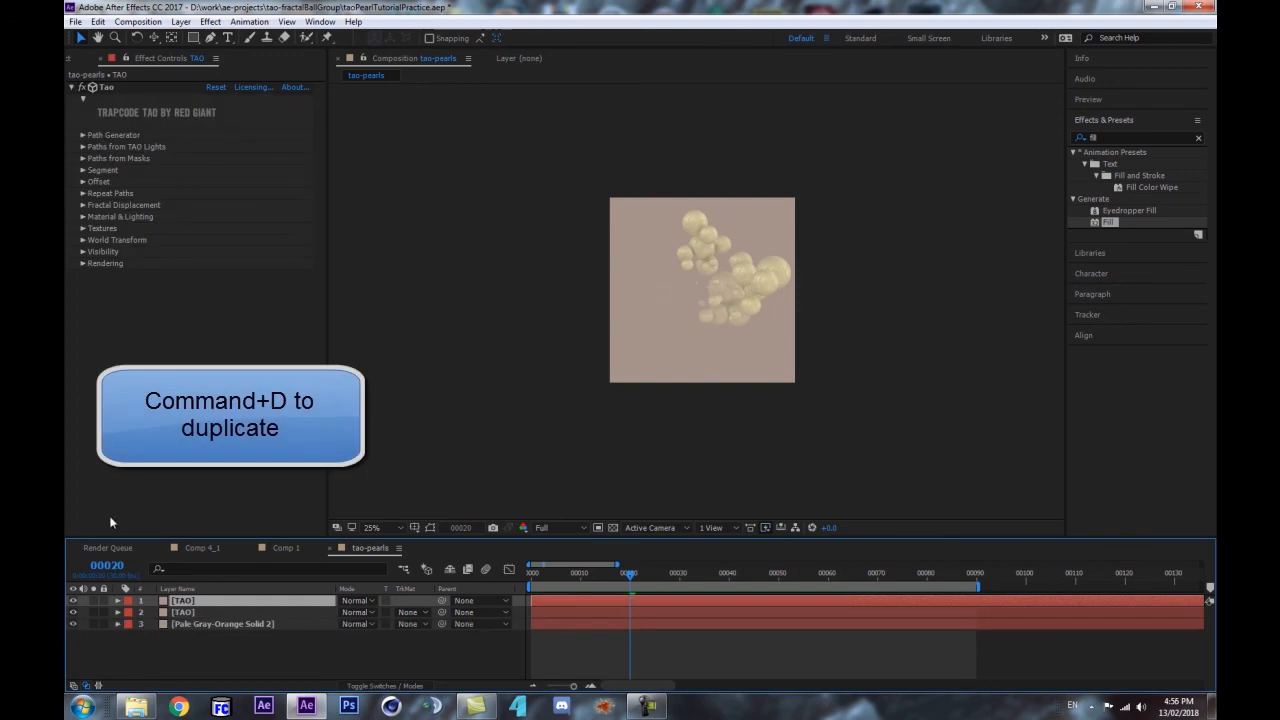
pyautogui.press('.')
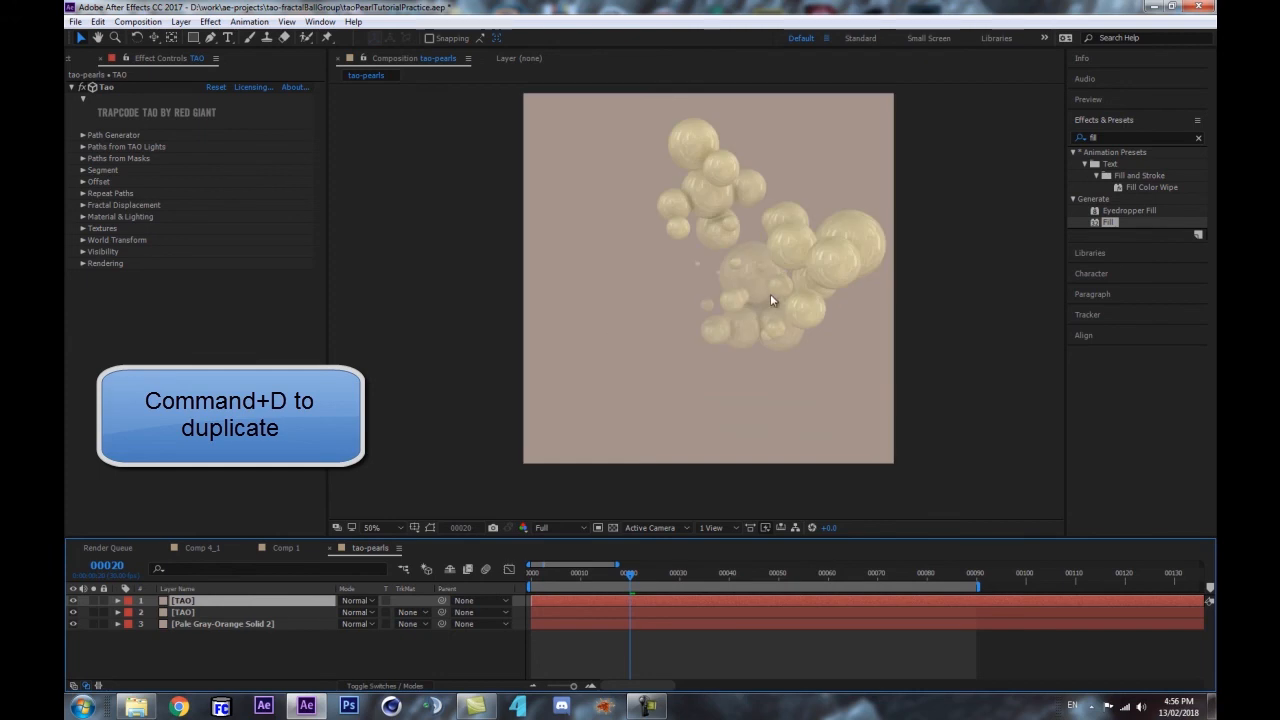
# - Hide the top TAO layer and apply the Fill effect to the lower TAO copy
pyautogui.click(196, 623)
pyautogui.click(72, 600)
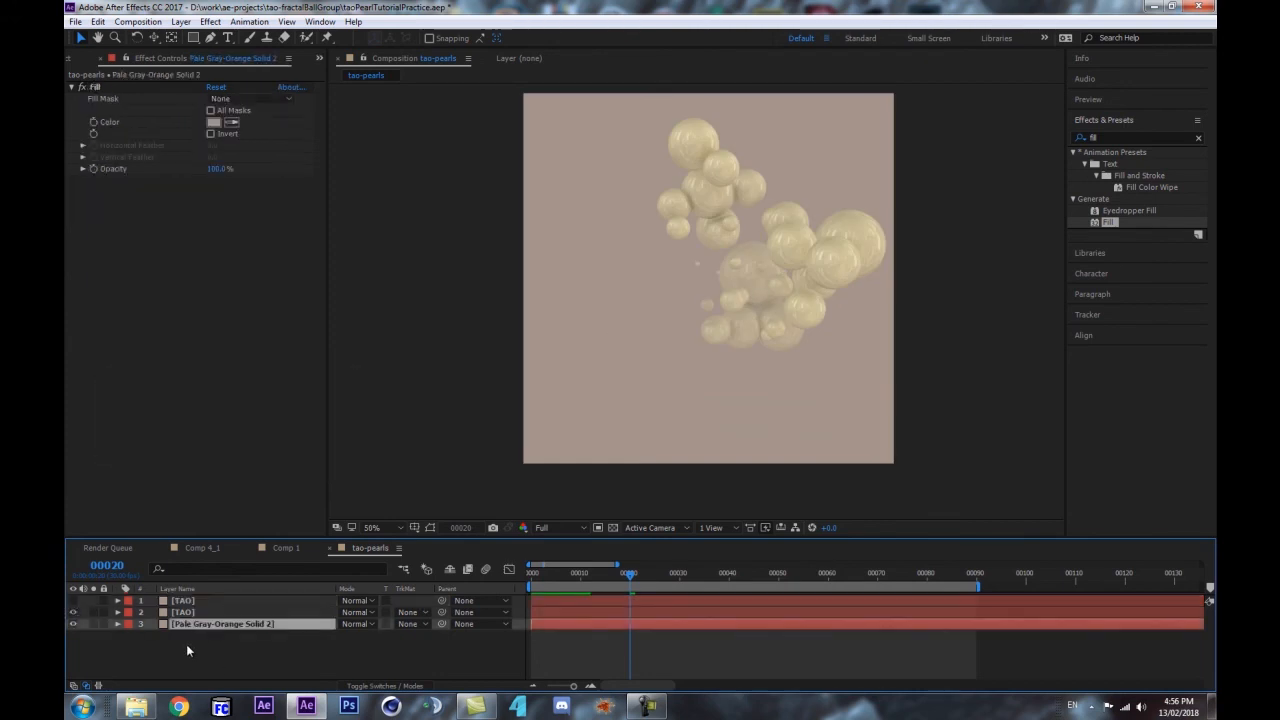
pyautogui.click(180, 612)
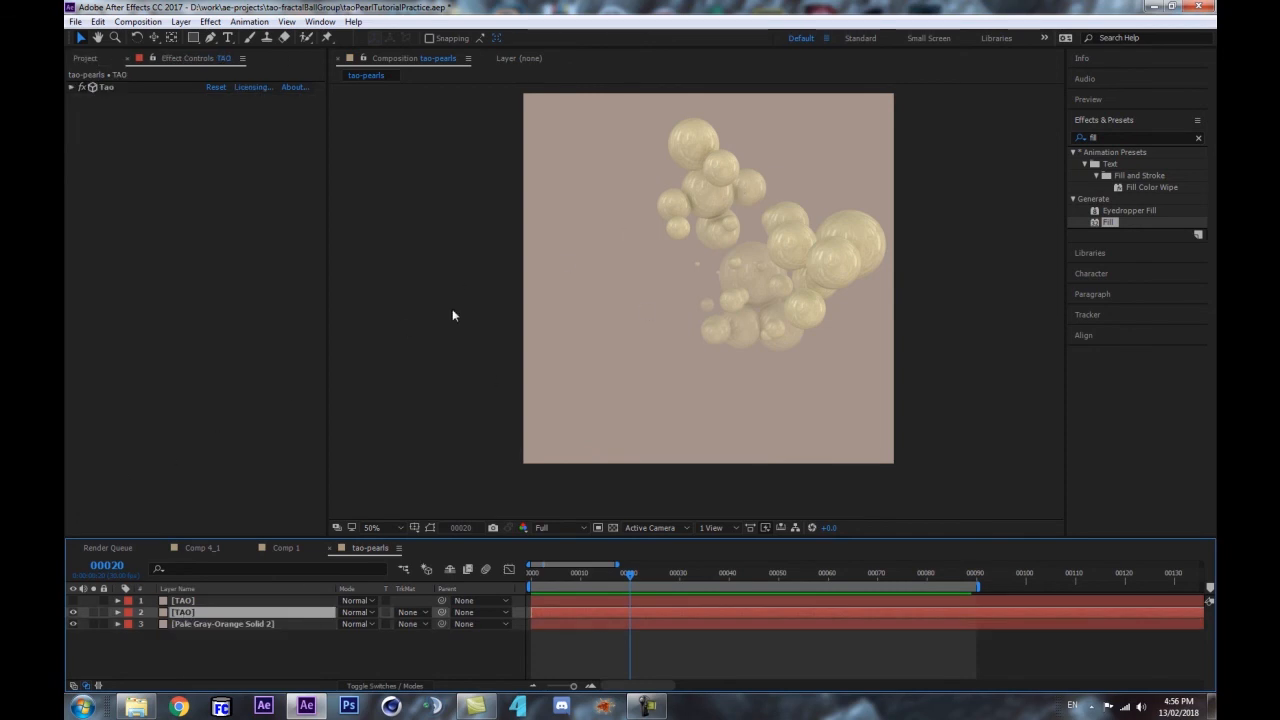
pyautogui.click(72, 600)
pyautogui.click(1110, 222)
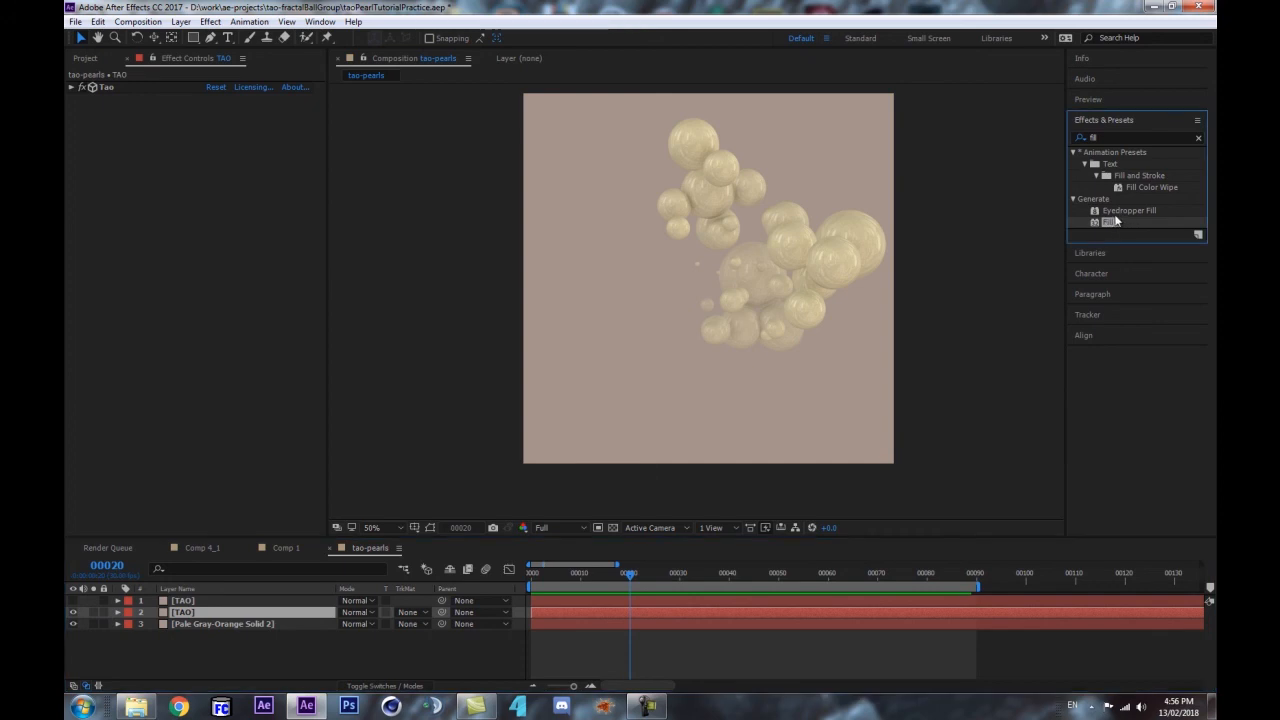
pyautogui.moveTo(1113, 226); pyautogui.dragTo(160, 126)
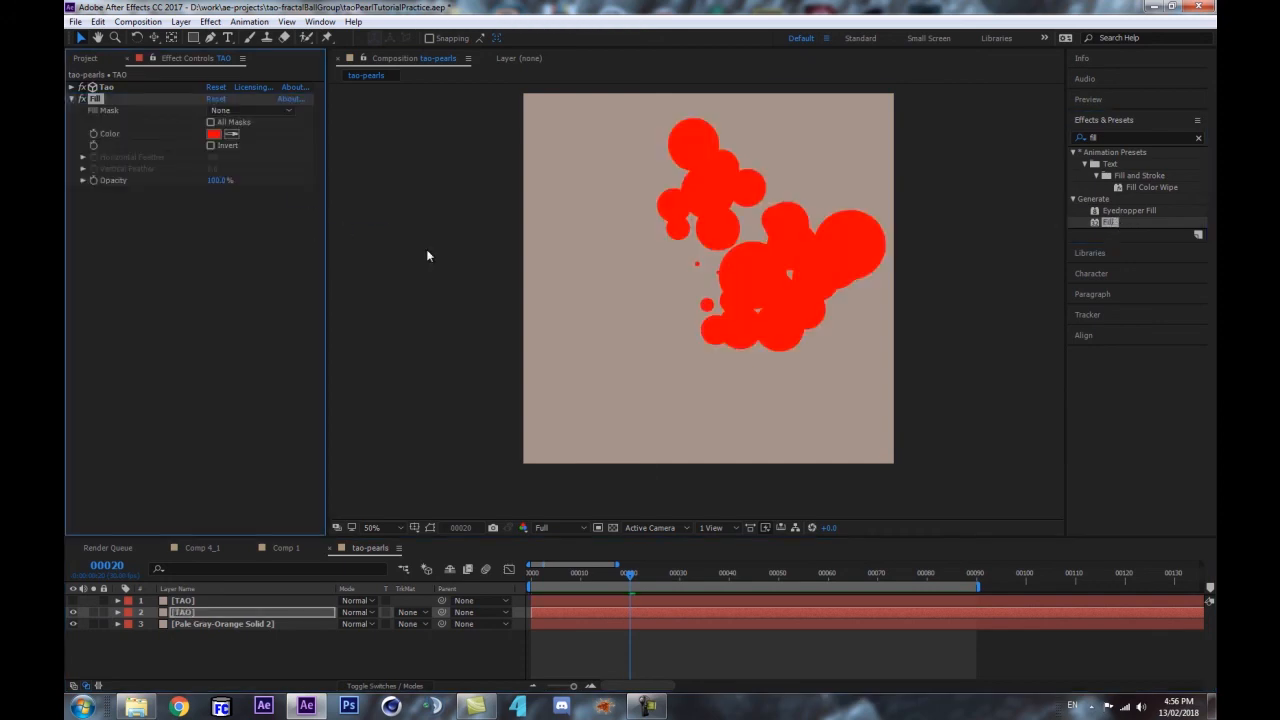
# - Set the lower TAO layer's Fill color to black (000000), checking it with the top TAO layer shown and hidden
pyautogui.click(214, 134)
pyautogui.moveTo(736, 480); pyautogui.dragTo(496, 661)
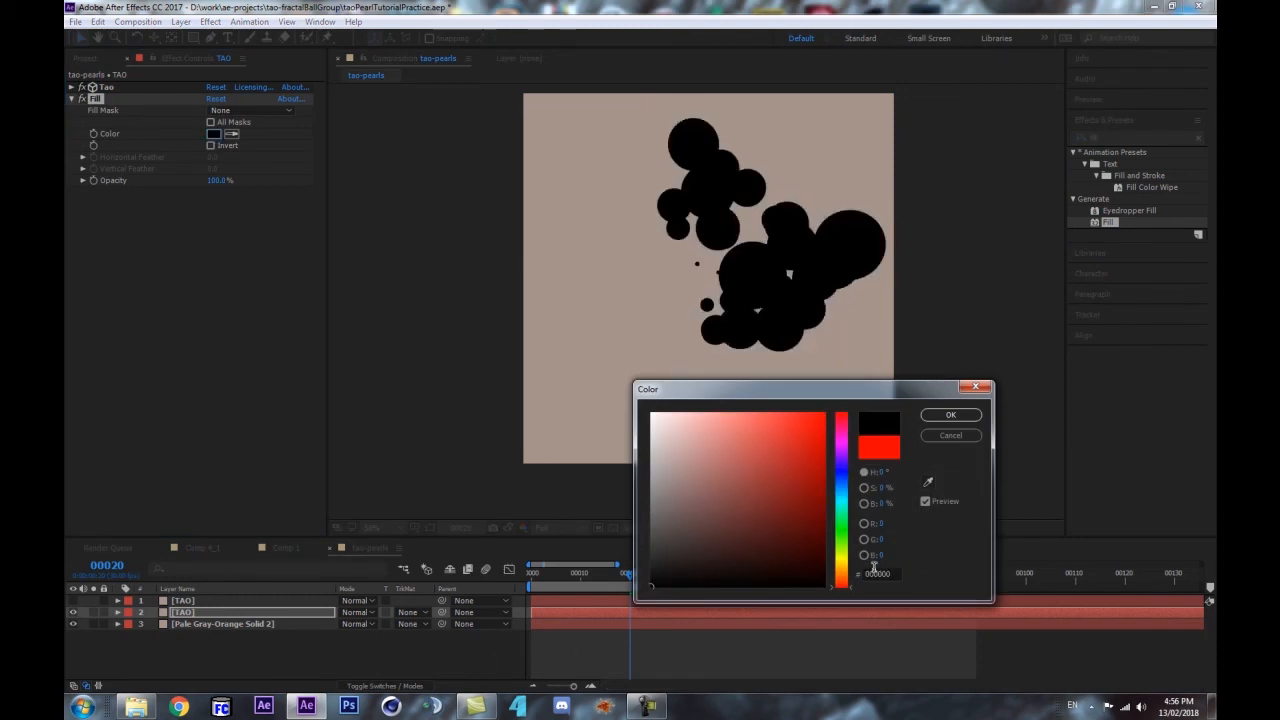
pyautogui.click(943, 414)
pyautogui.click(72, 600)
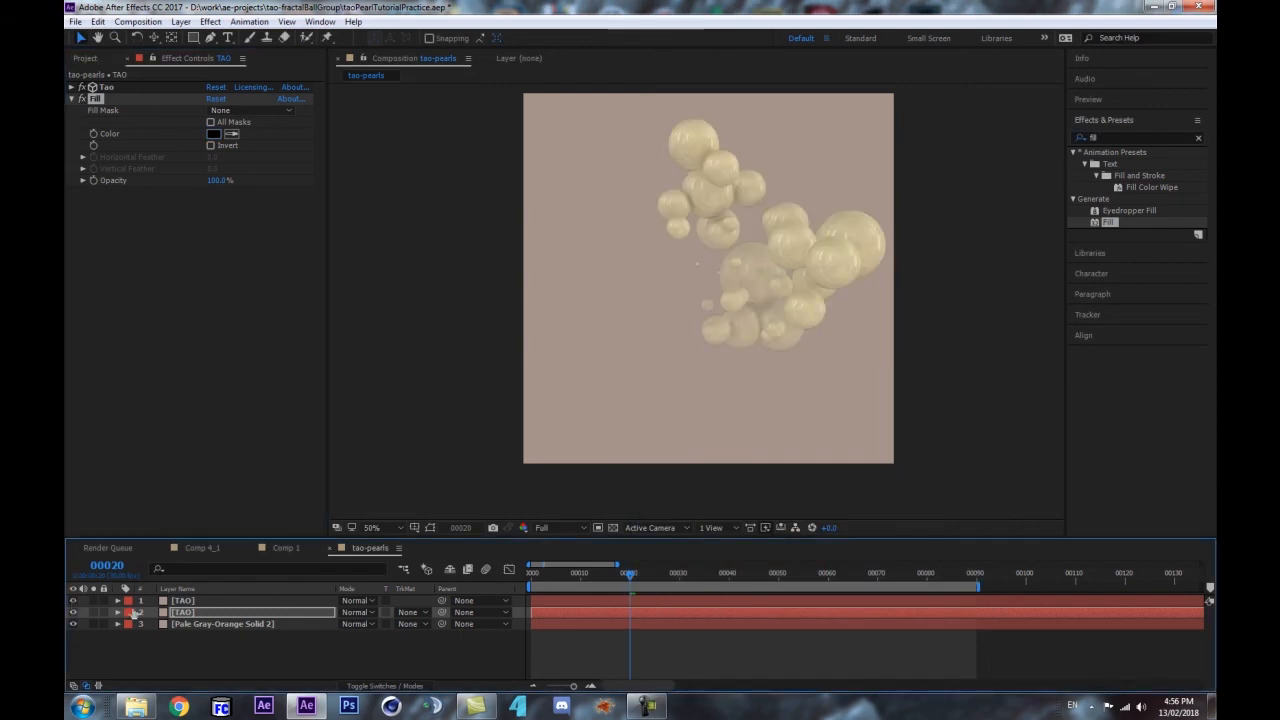
pyautogui.click(72, 601)
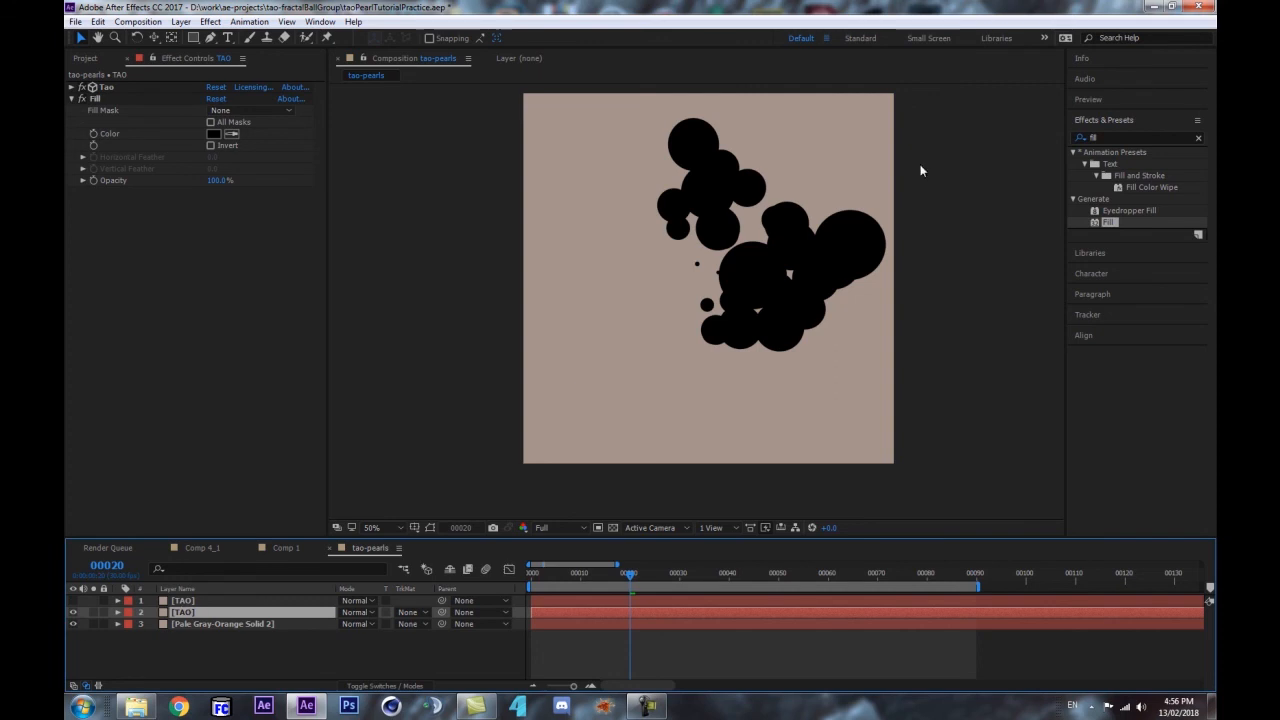
# - Find the Corner Pin effect and apply it to the black-filled TAO layer
pyautogui.click(1130, 138)
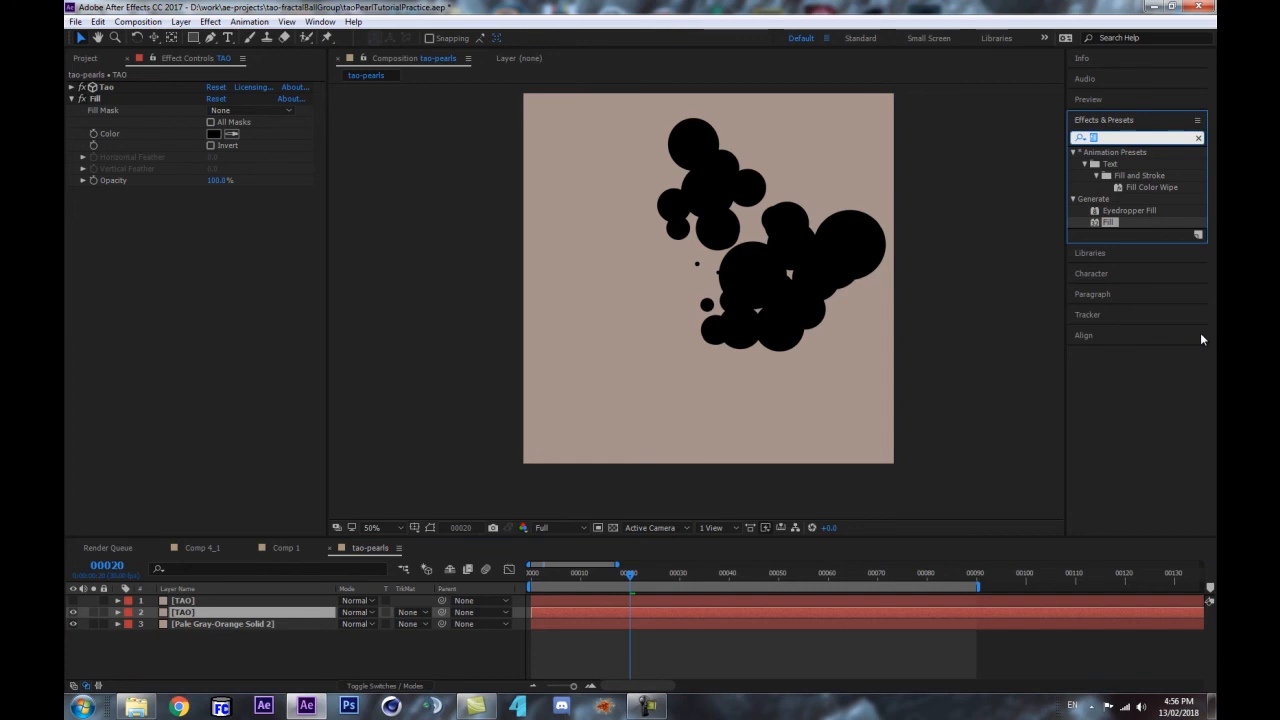
pyautogui.write('cor')
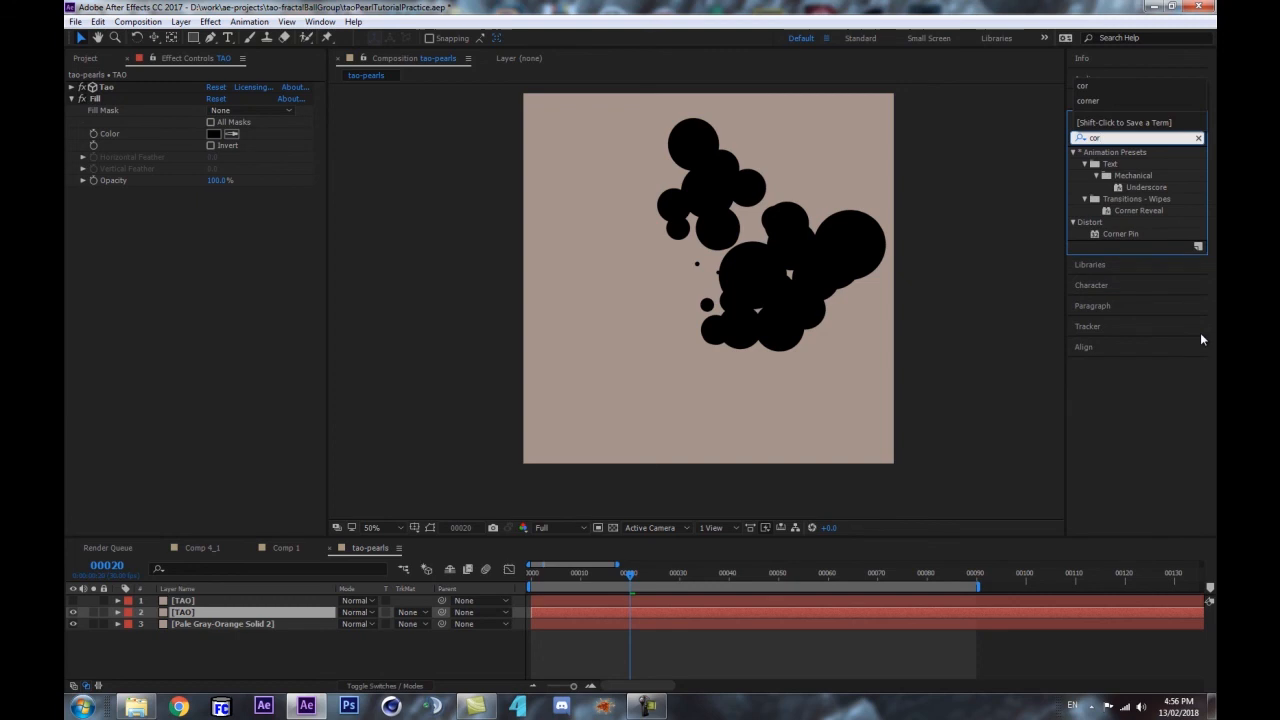
pyautogui.moveTo(1120, 233); pyautogui.dragTo(222, 613)
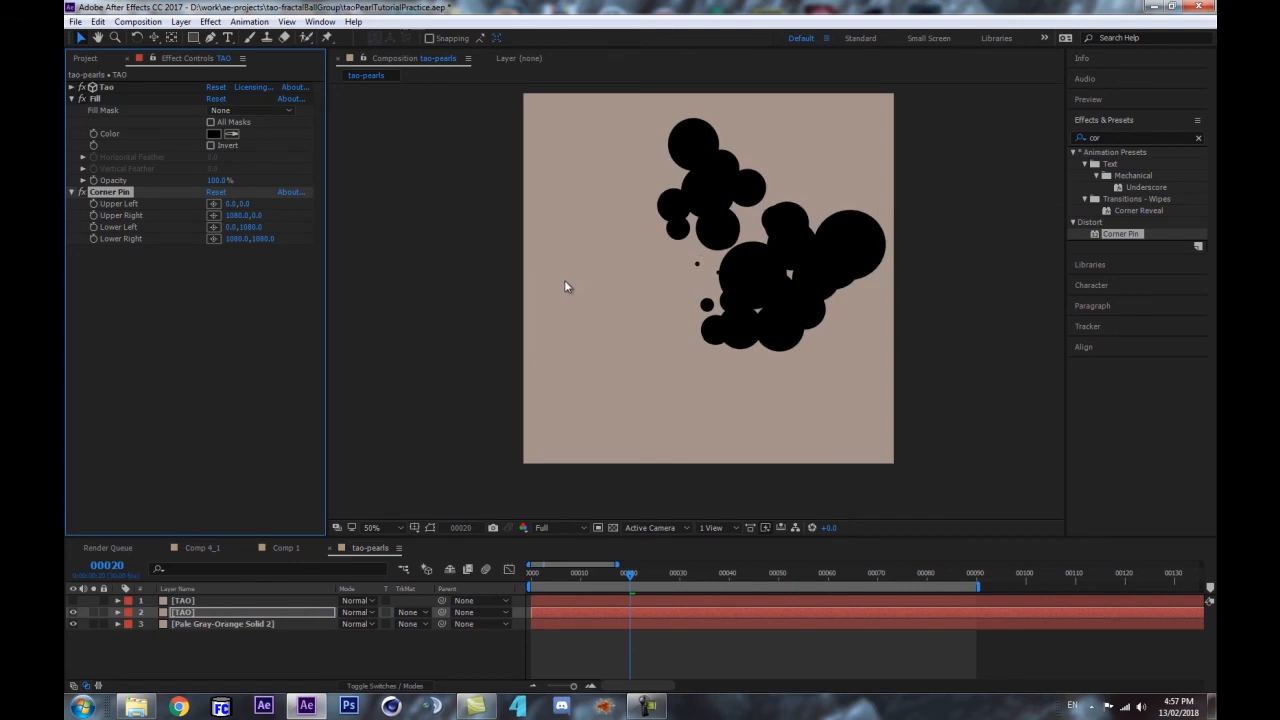
# - Show the layer controls and flatten the black silhouette by moving its Corner Pin Upper Left to 32, 618 and Upper Right to 776, 492
pyautogui.hotkey('ctrl', 'shift', 'h')
pyautogui.moveTo(523, 95); pyautogui.dragTo(596, 193)
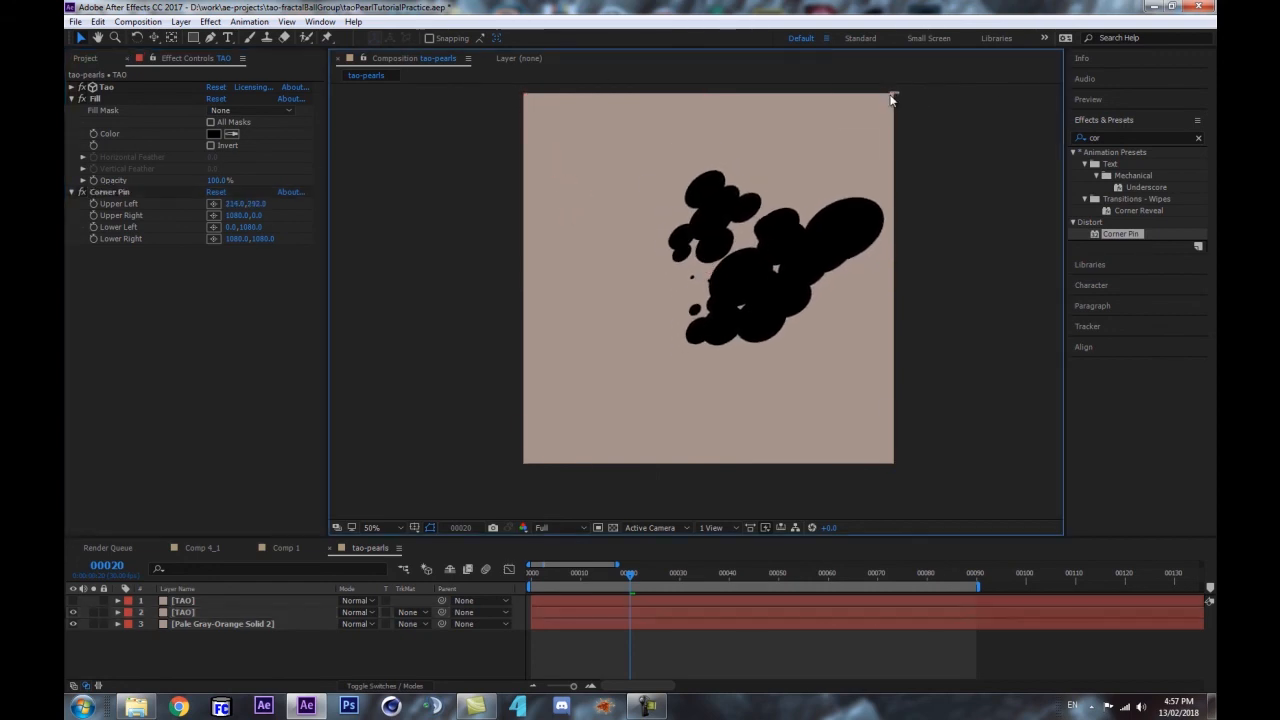
pyautogui.click(296, 200)
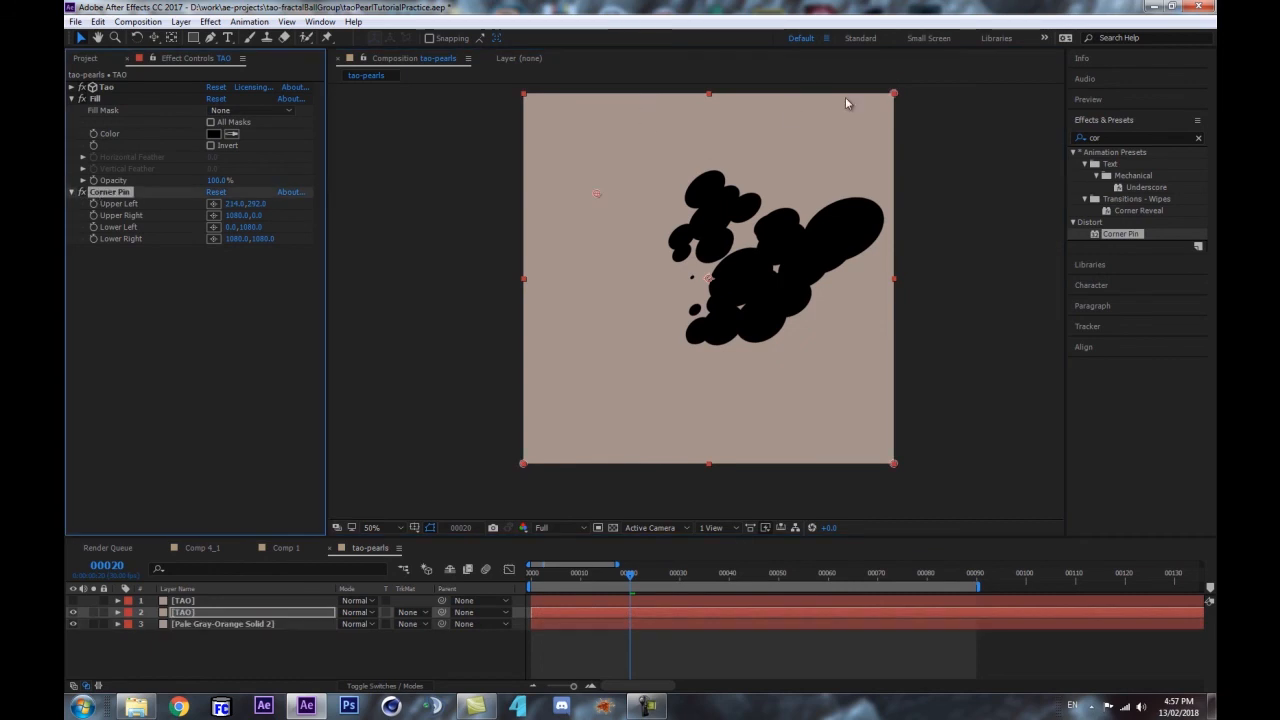
pyautogui.moveTo(893, 97); pyautogui.dragTo(661, 226)
pyautogui.moveTo(597, 195); pyautogui.dragTo(575, 282)
pyautogui.moveTo(785, 241)
pyautogui.mouseDown()
pyautogui.moveTo(777, 250)
pyautogui.moveTo(809, 251)
pyautogui.moveTo(790, 263)
pyautogui.mouseUp()
pyautogui.hotkey('ctrl', 'z')
pyautogui.moveTo(575, 284); pyautogui.dragTo(536, 305)
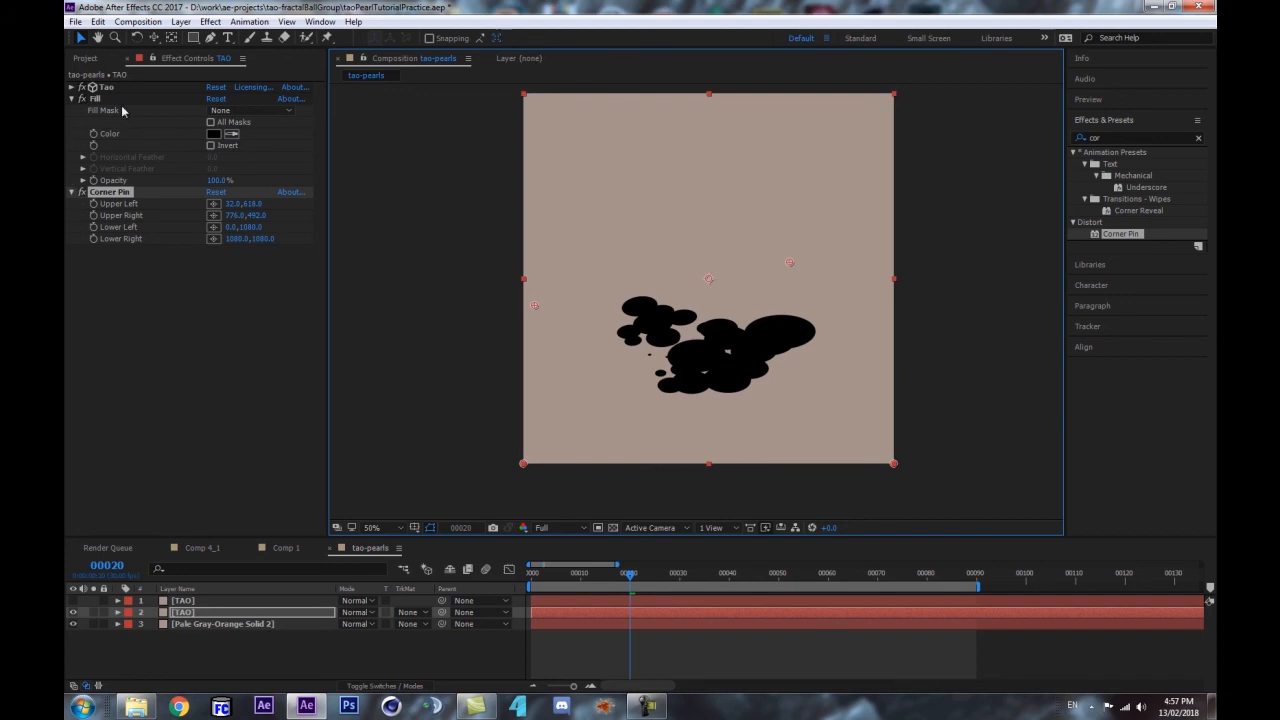
# - Show the top TAO layer and reshape the shadow's Corner Pin to Upper Left 98, 680, Upper Right 792, 594, Lower Left -220, 1092, Lower Right 1150, 1206
pyautogui.click(71, 601)
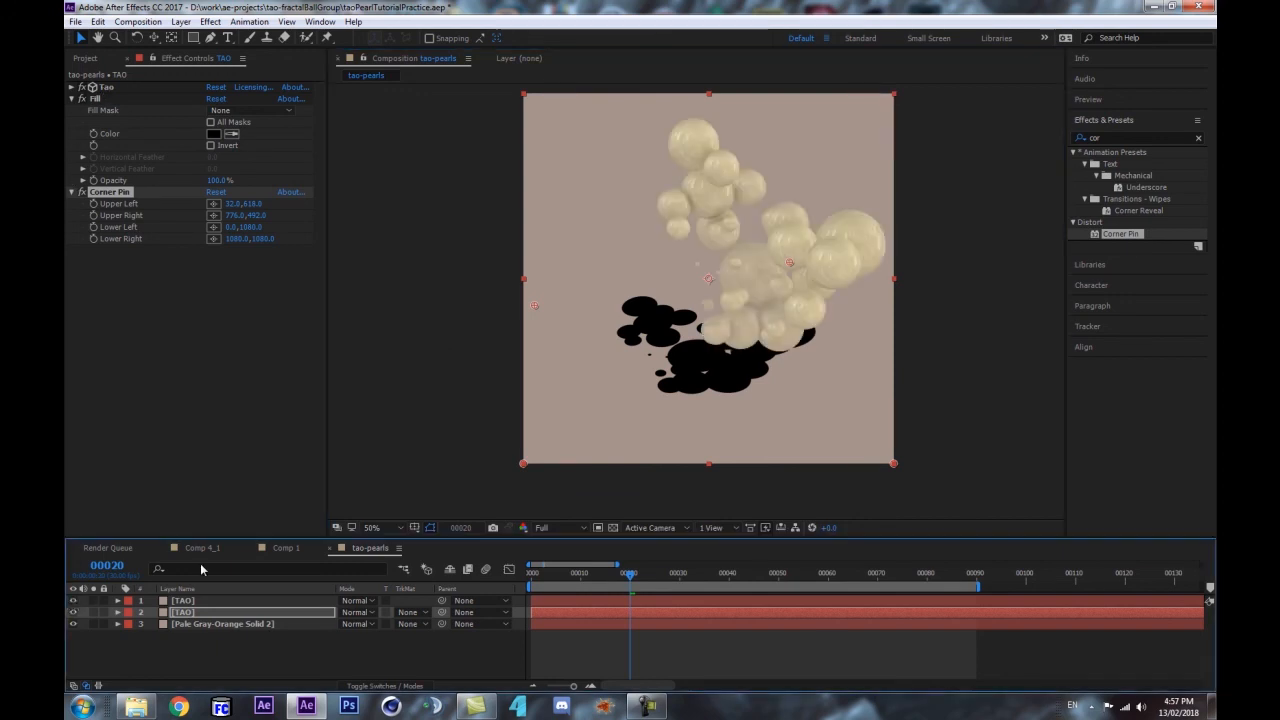
pyautogui.click(109, 195)
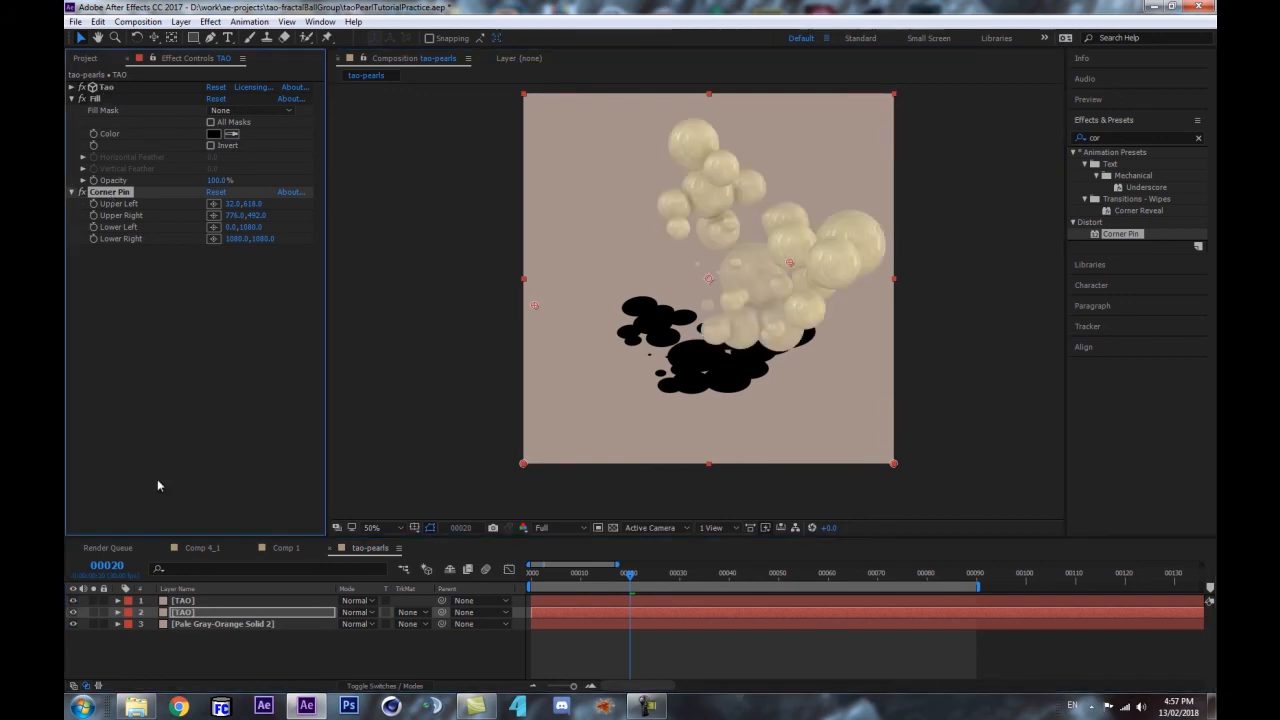
pyautogui.moveTo(534, 306); pyautogui.dragTo(557, 326)
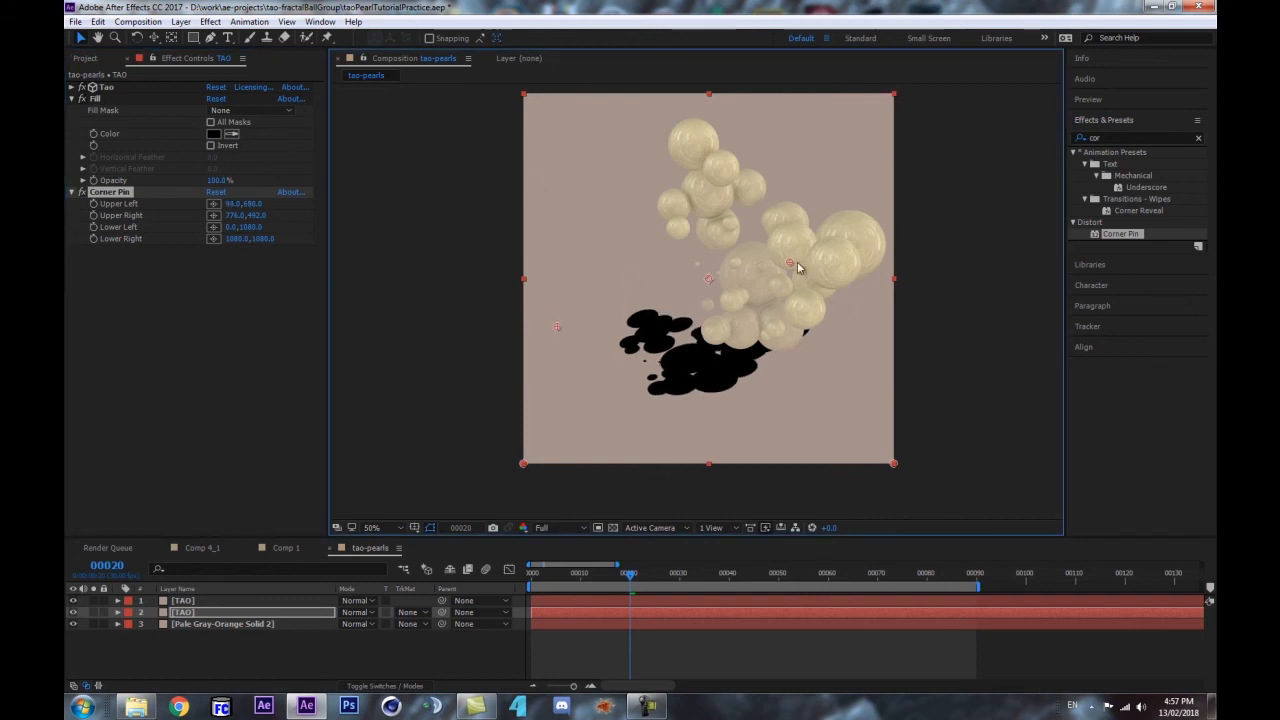
pyautogui.moveTo(792, 266); pyautogui.dragTo(795, 297)
pyautogui.moveTo(517, 465); pyautogui.dragTo(486, 470)
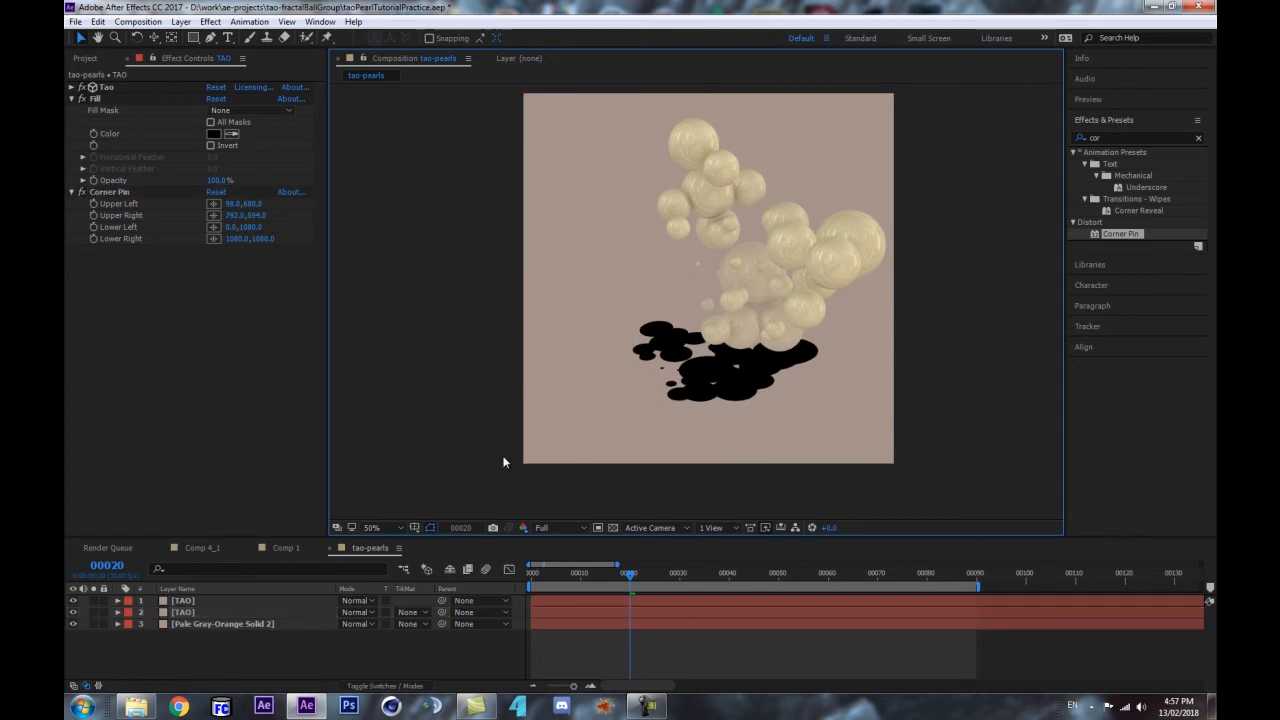
pyautogui.click(98, 191)
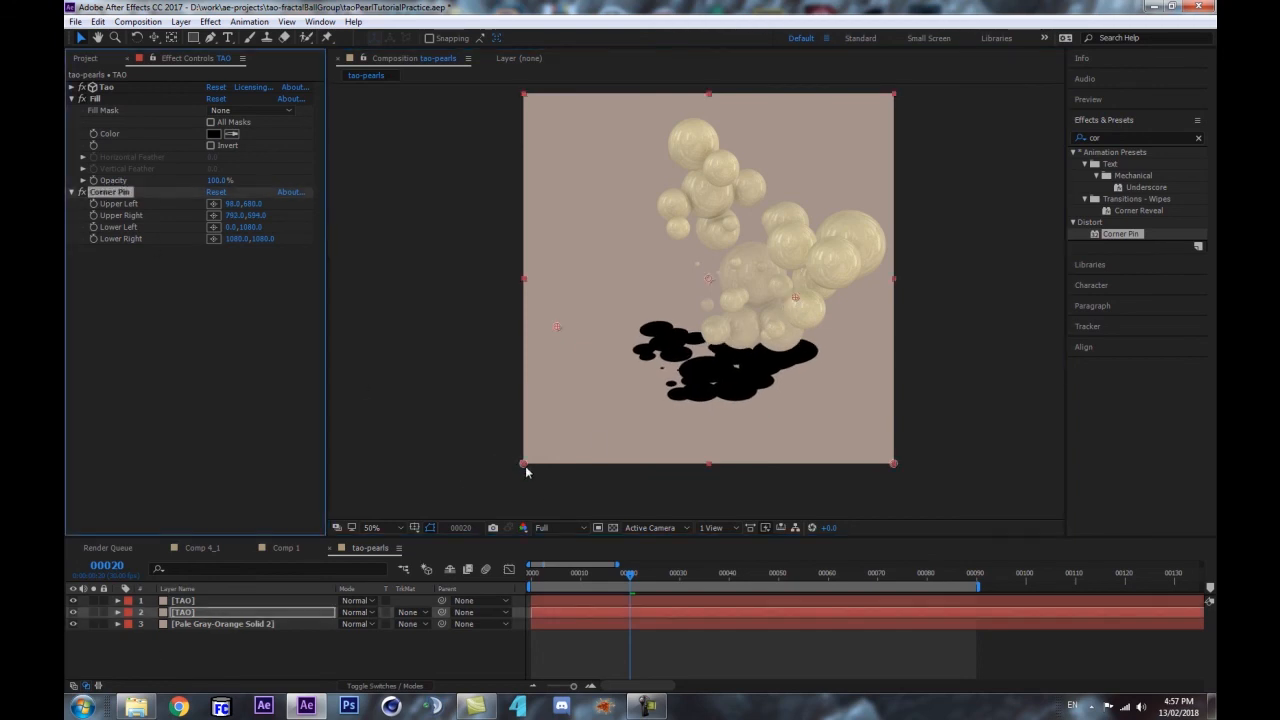
pyautogui.moveTo(522, 464); pyautogui.dragTo(447, 470)
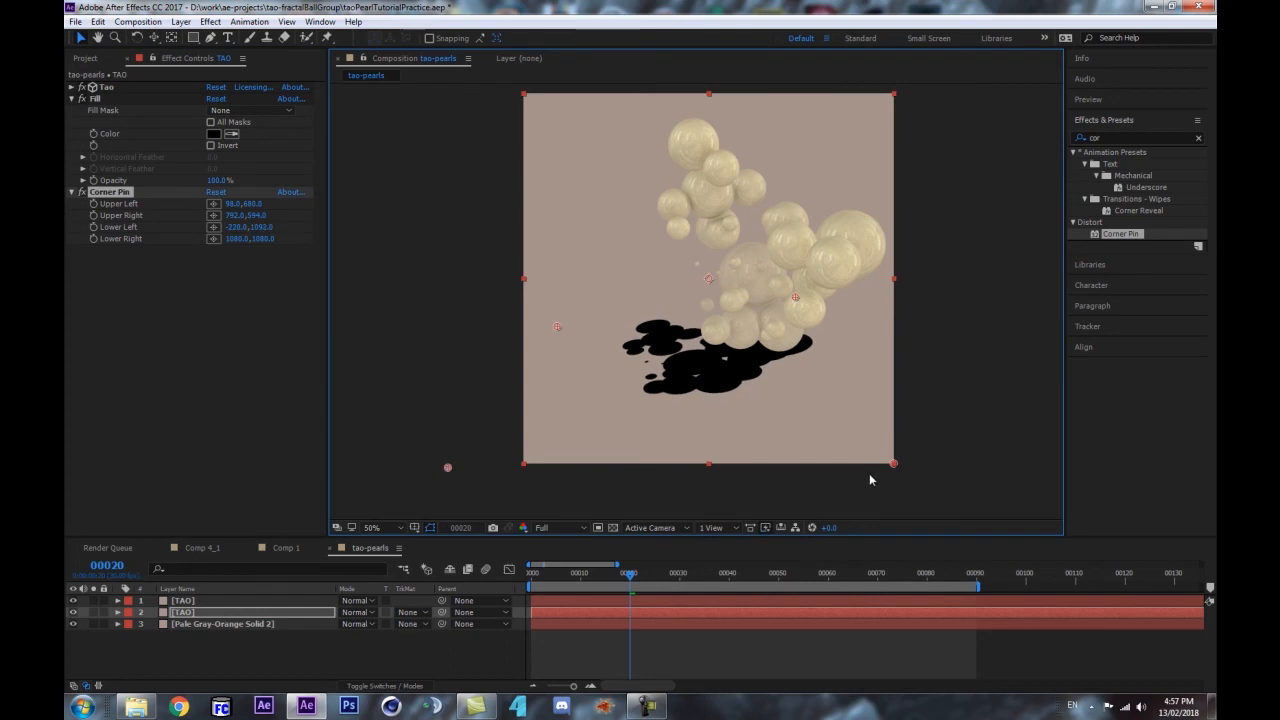
pyautogui.moveTo(895, 465); pyautogui.dragTo(920, 509)
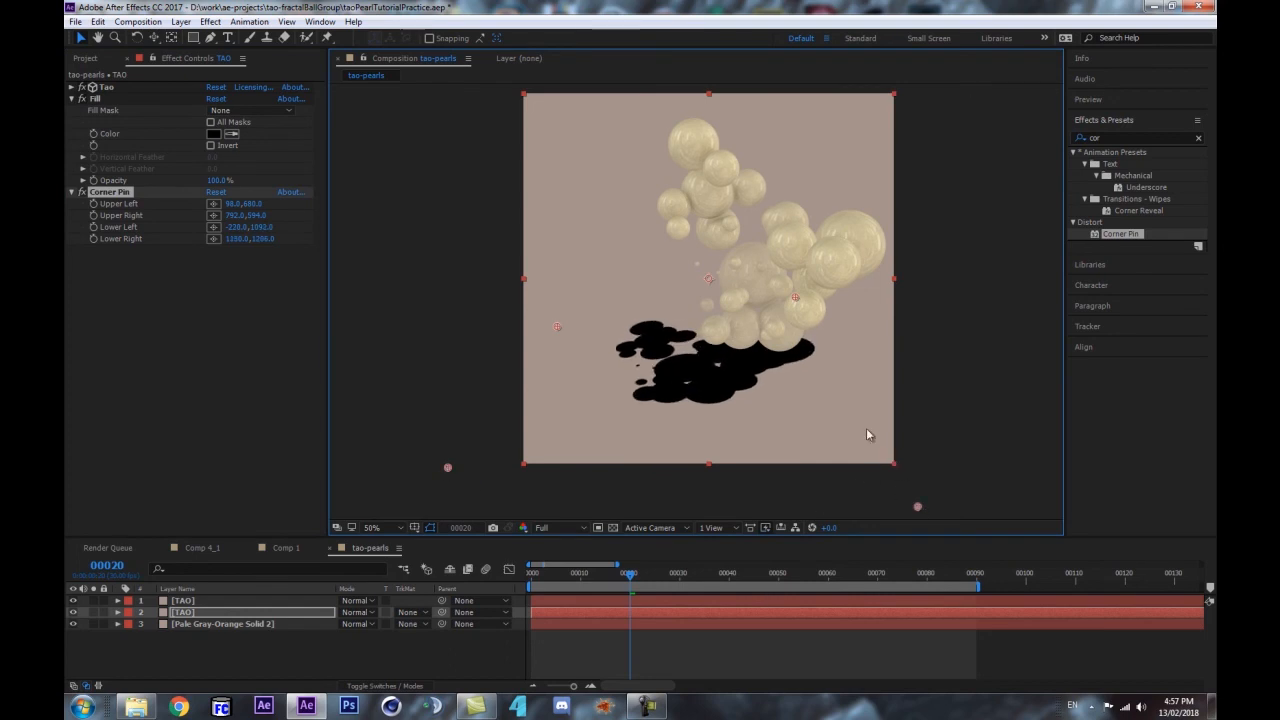
# - Preview the animation to check how the black silhouette follows the pearl cluster
pyautogui.click(469, 667)
pyautogui.press('space')
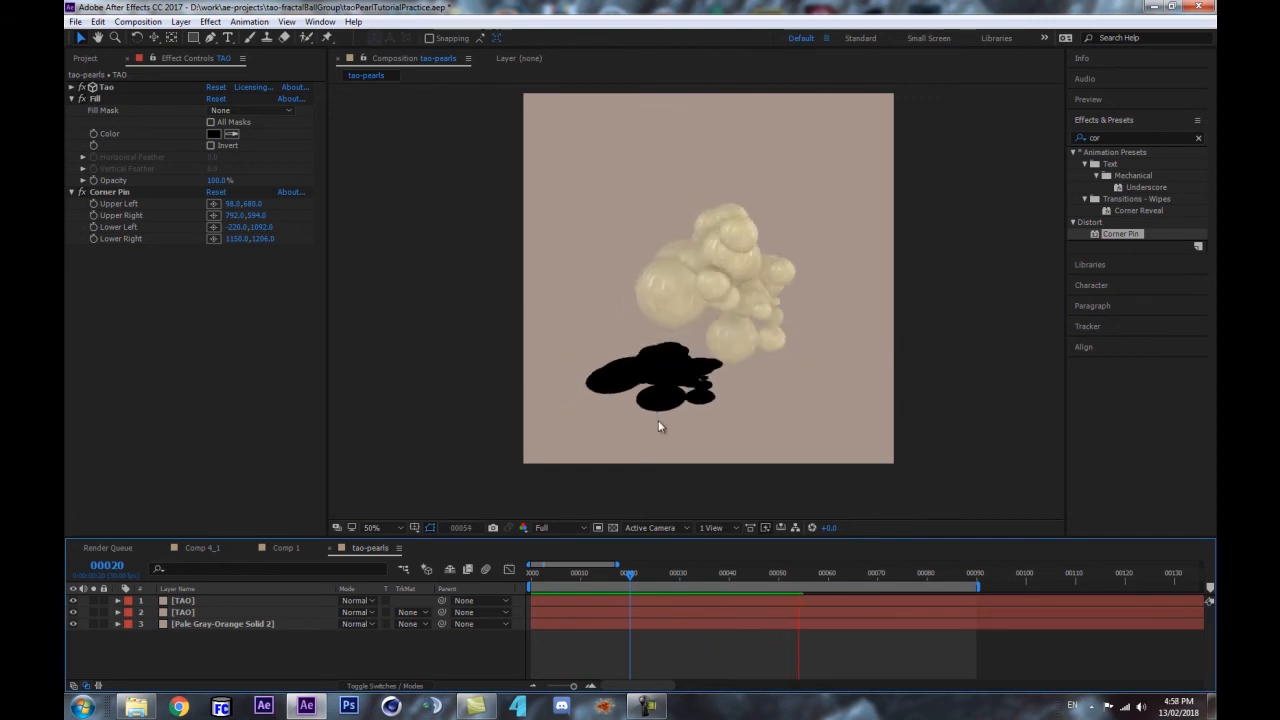
pyautogui.press('space')
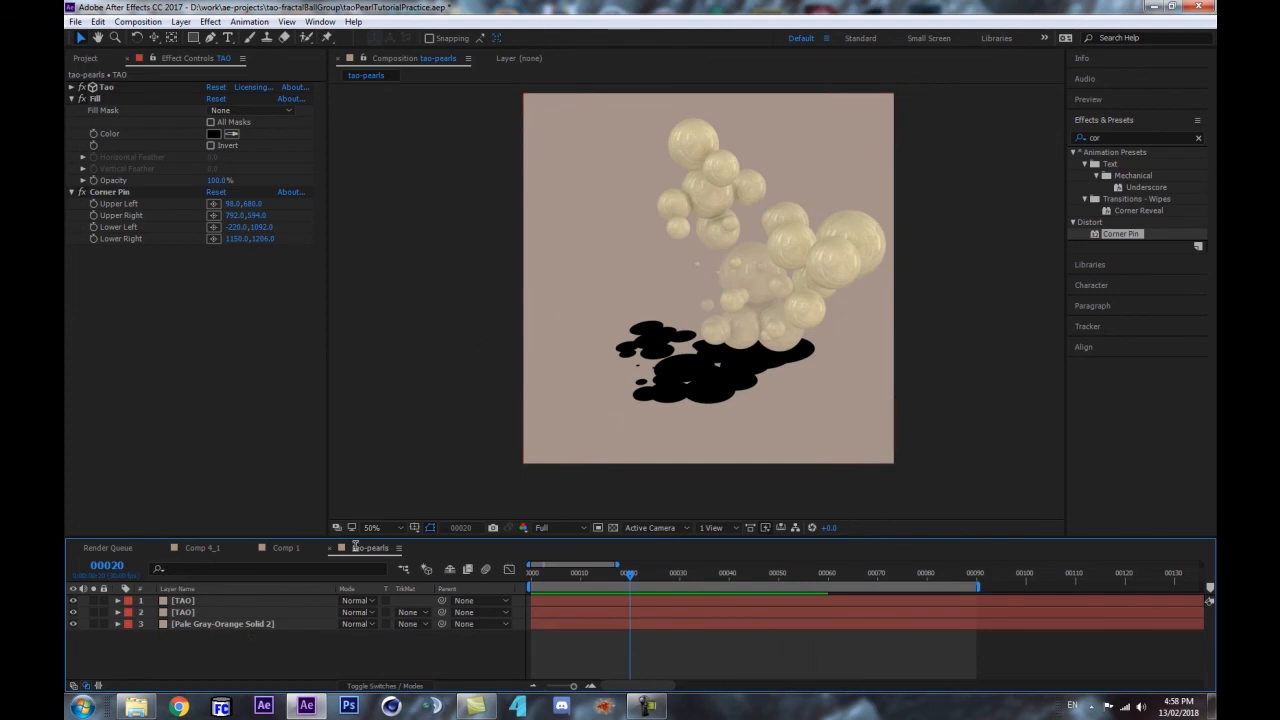
# - Adjust the shadow's Corner Pin to Upper Left 162, 724, Upper Right 744, 638, Lower Left -216, 1256, Lower Right 1114, 1230
pyautogui.click(186, 614)
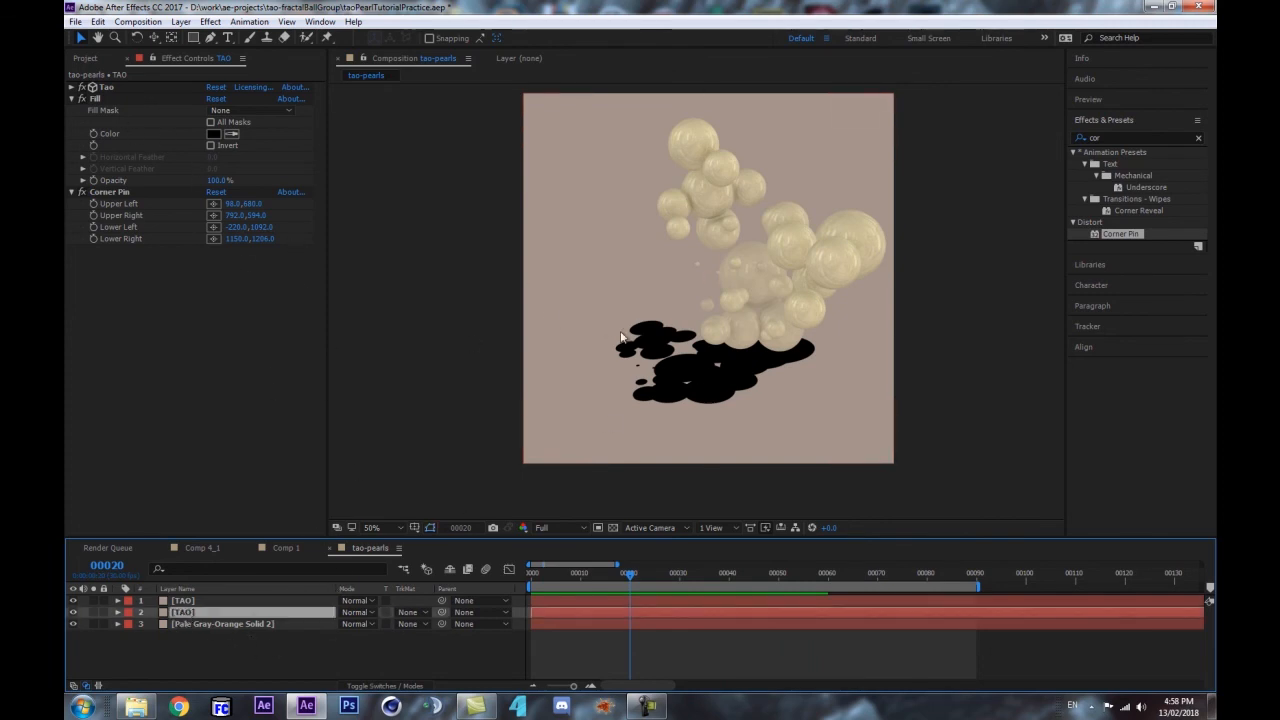
pyautogui.press(',')
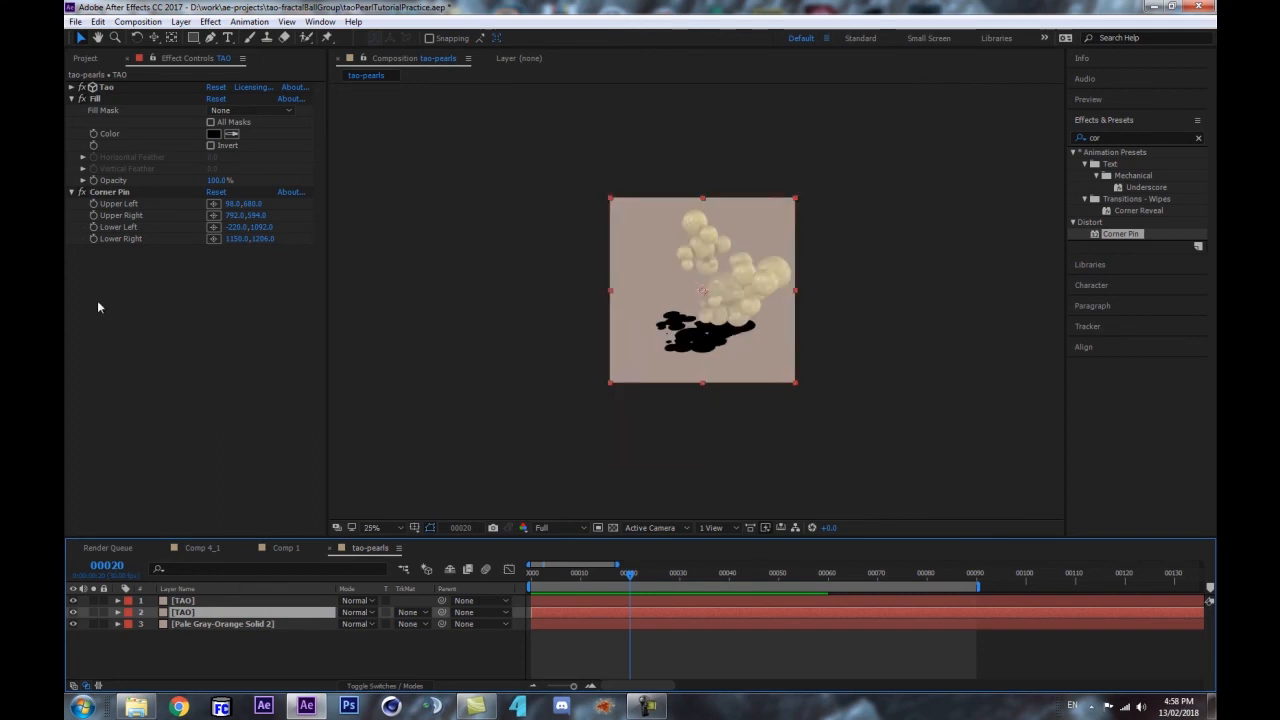
pyautogui.click(109, 192)
pyautogui.press('.')
pyautogui.press(',')
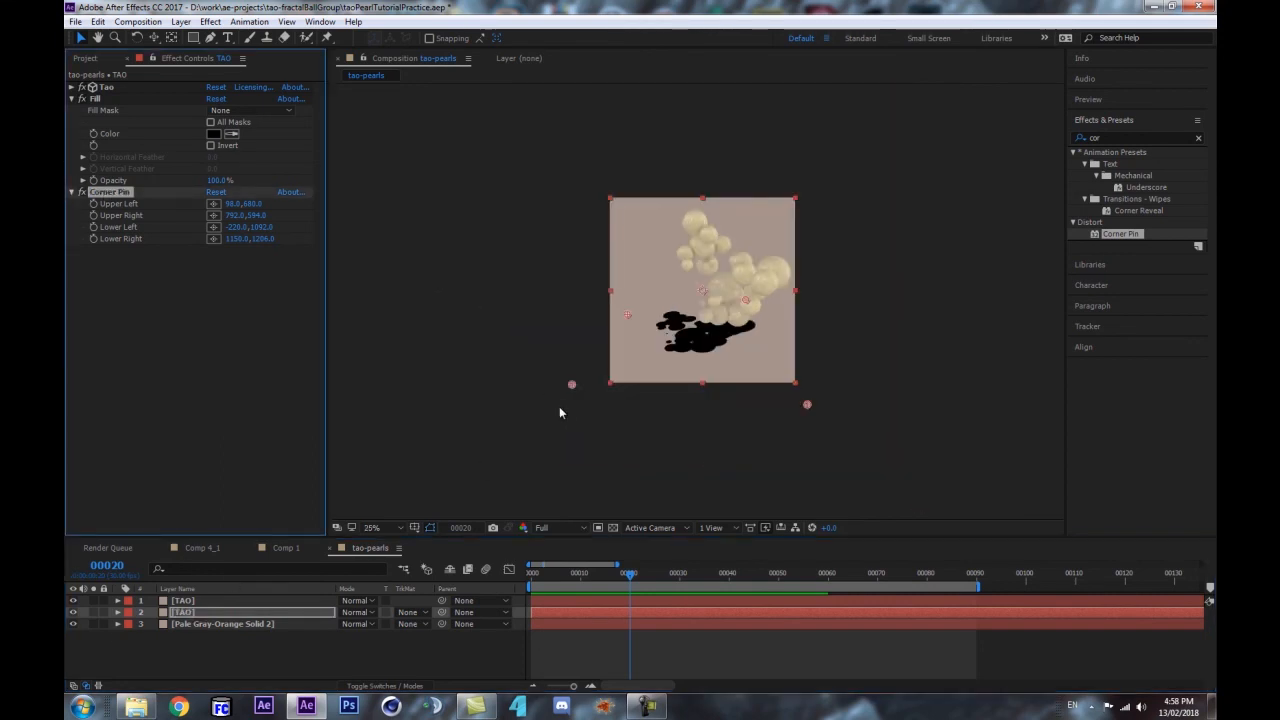
pyautogui.moveTo(571, 386); pyautogui.dragTo(572, 412)
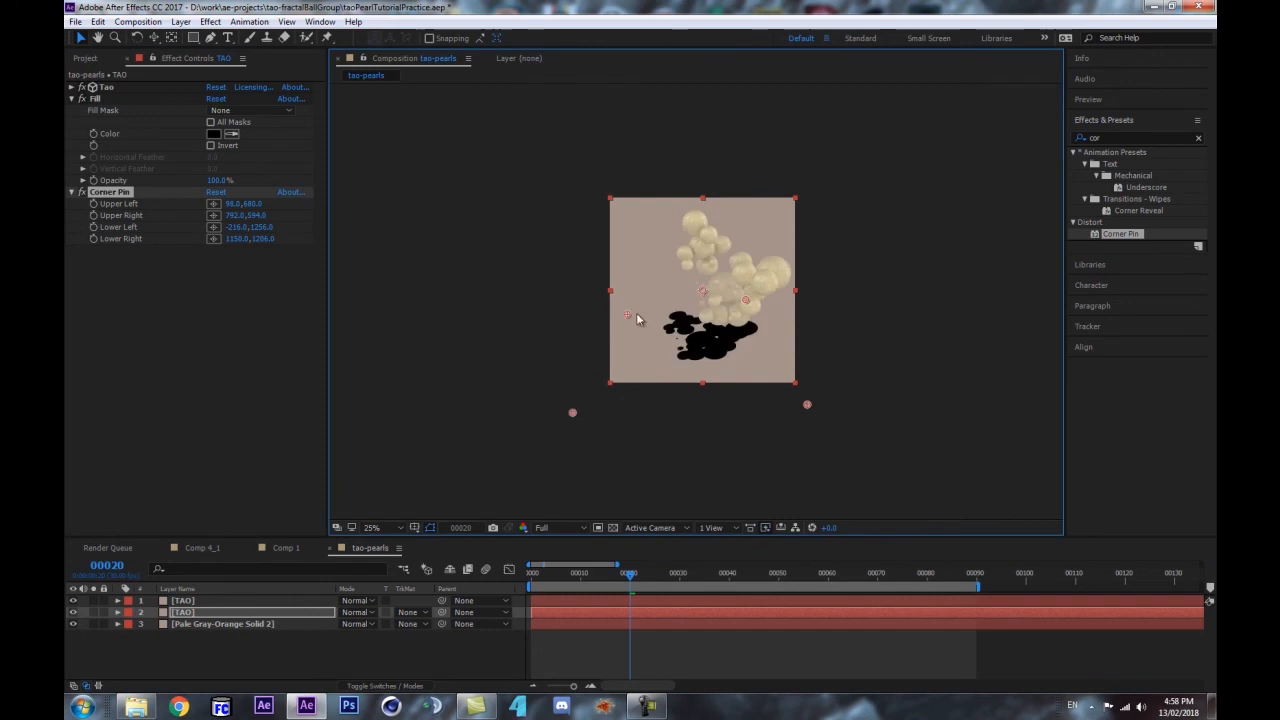
pyautogui.moveTo(629, 317); pyautogui.dragTo(640, 328)
pyautogui.moveTo(745, 300); pyautogui.dragTo(737, 307)
pyautogui.moveTo(806, 408); pyautogui.dragTo(782, 420)
pyautogui.press('.')
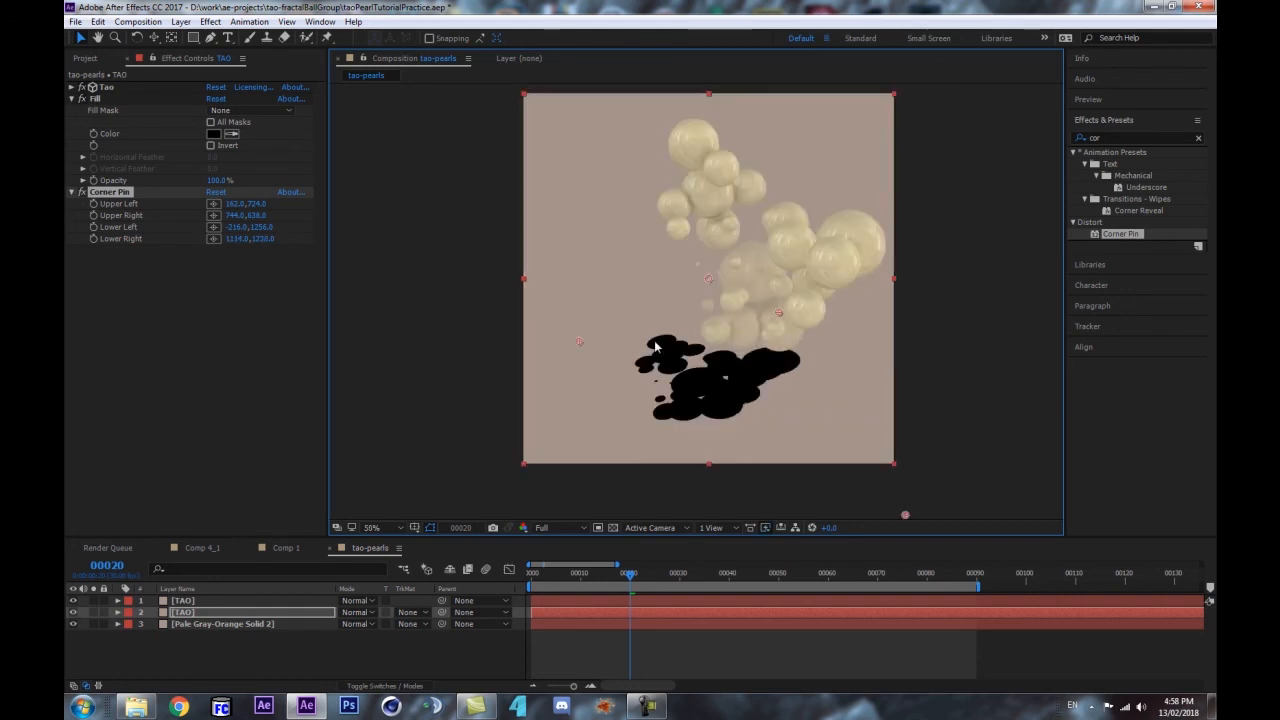
# - Fine-tune the shadow's perspective by moving Corner Pin Upper Left to 150, 714 and Upper Right to 724, 664
pyautogui.moveTo(581, 337)
pyautogui.mouseDown()
pyautogui.moveTo(607, 332)
pyautogui.moveTo(564, 328)
pyautogui.moveTo(575, 322)
pyautogui.mouseUp()
pyautogui.hotkey('ctrl', 'z')
pyautogui.moveTo(783, 318); pyautogui.dragTo(772, 322)
pyautogui.moveTo(576, 325); pyautogui.dragTo(575, 340)
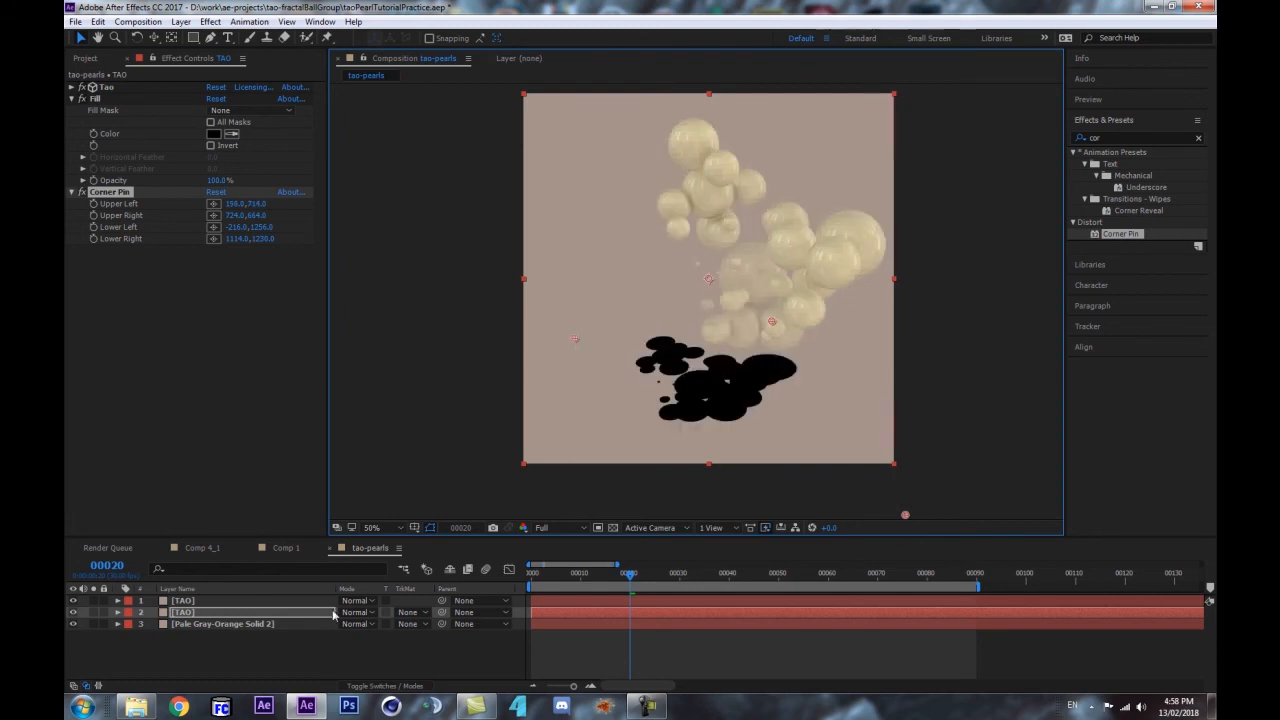
# - Set the black TAO layer's opacity to 17% and its blending mode to Multiply
pyautogui.click(194, 613)
pyautogui.scroll(1, 775, 348)
pyautogui.scroll(-1, 767, 336)
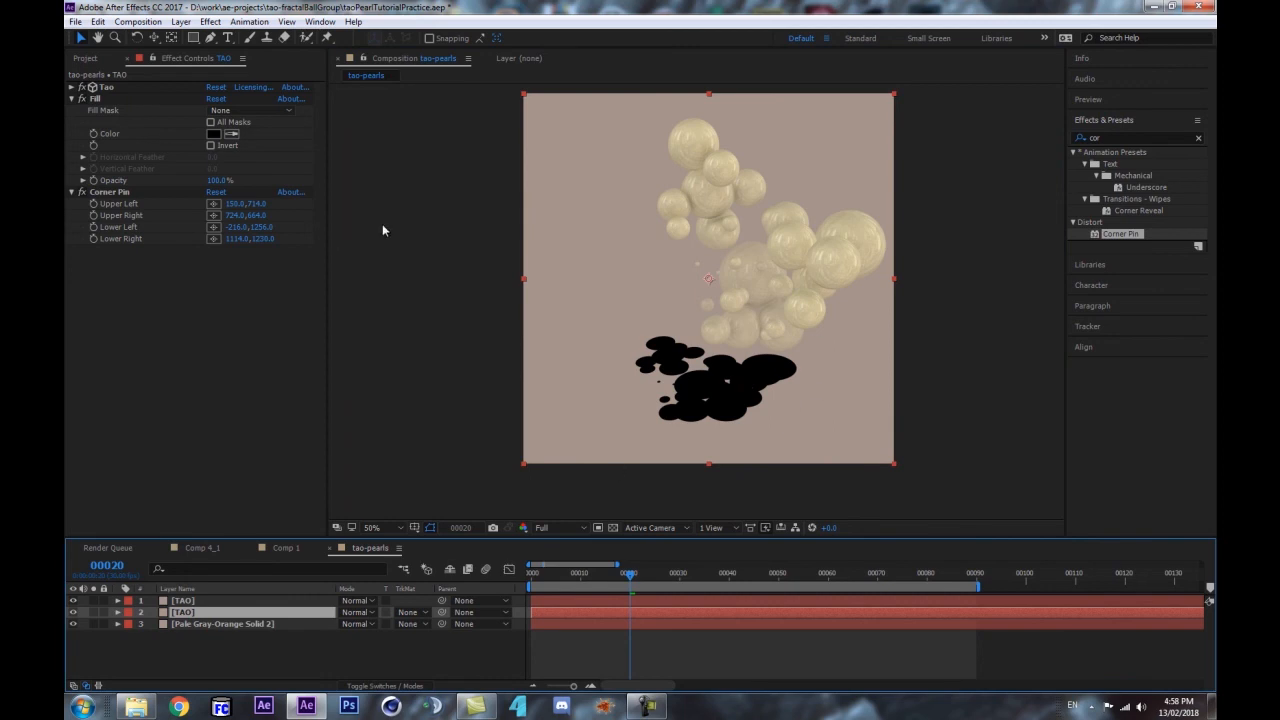
pyautogui.press('t')
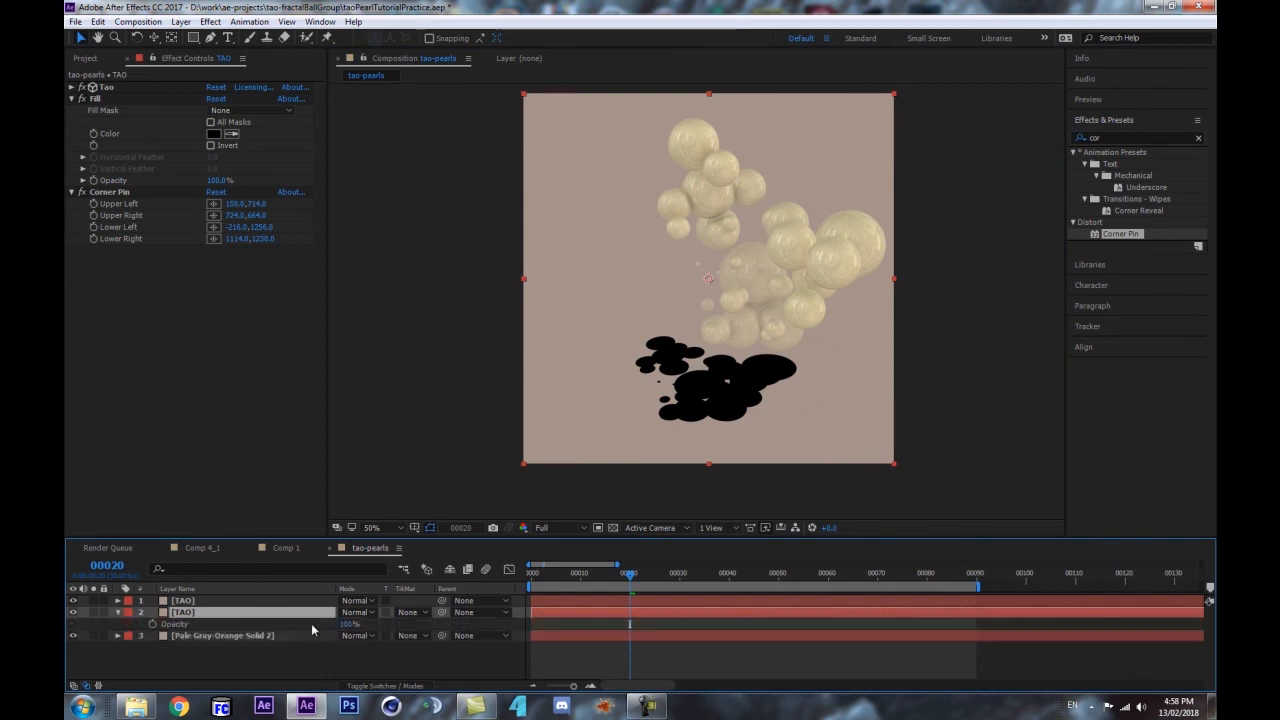
pyautogui.moveTo(346, 623); pyautogui.dragTo(296, 634)
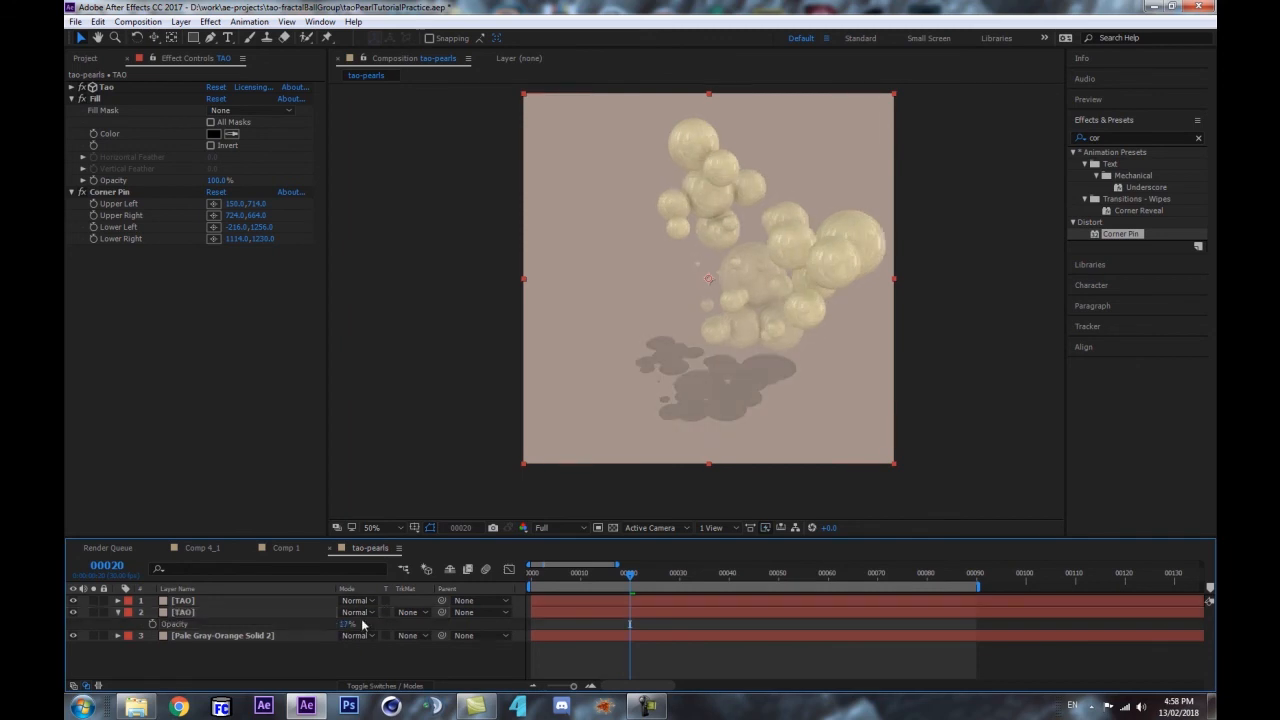
pyautogui.click(360, 613)
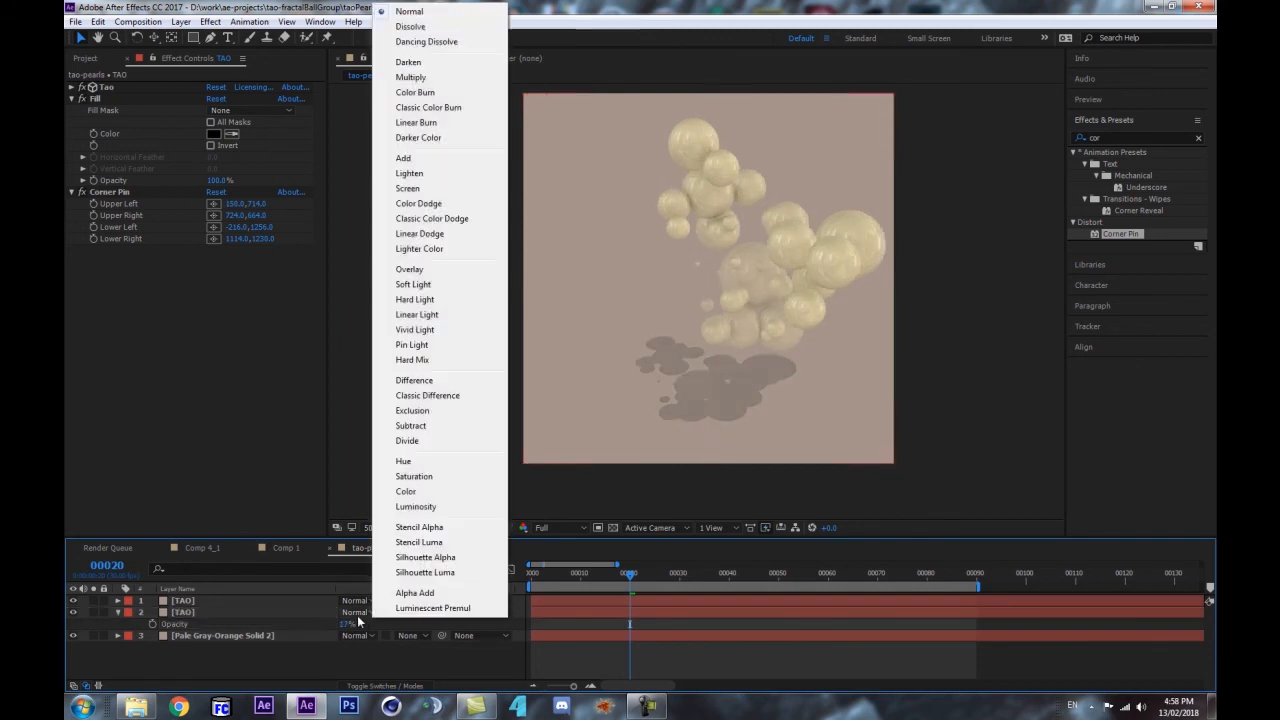
pyautogui.click(410, 78)
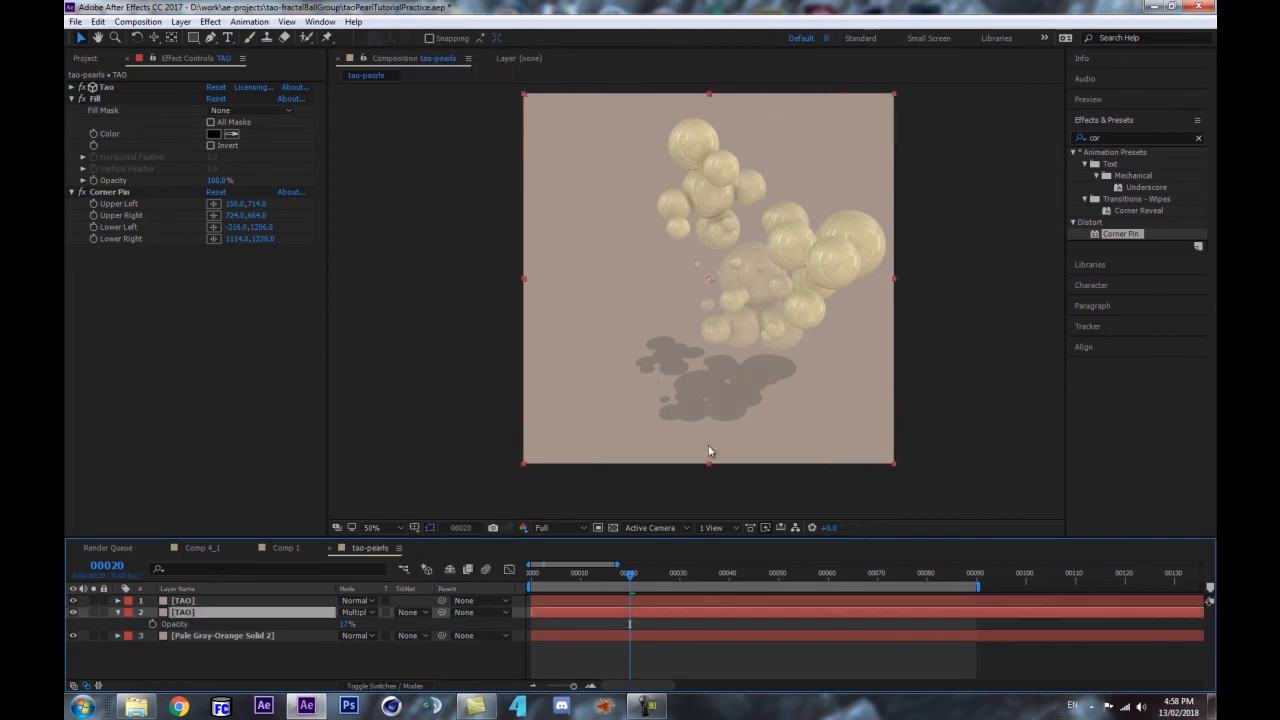
# - At frame 56, apply Fast Box Blur to the shadow layer with a Blur Radius of 19
pyautogui.moveTo(605, 560); pyautogui.dragTo(808, 578)
pyautogui.click(1120, 137)
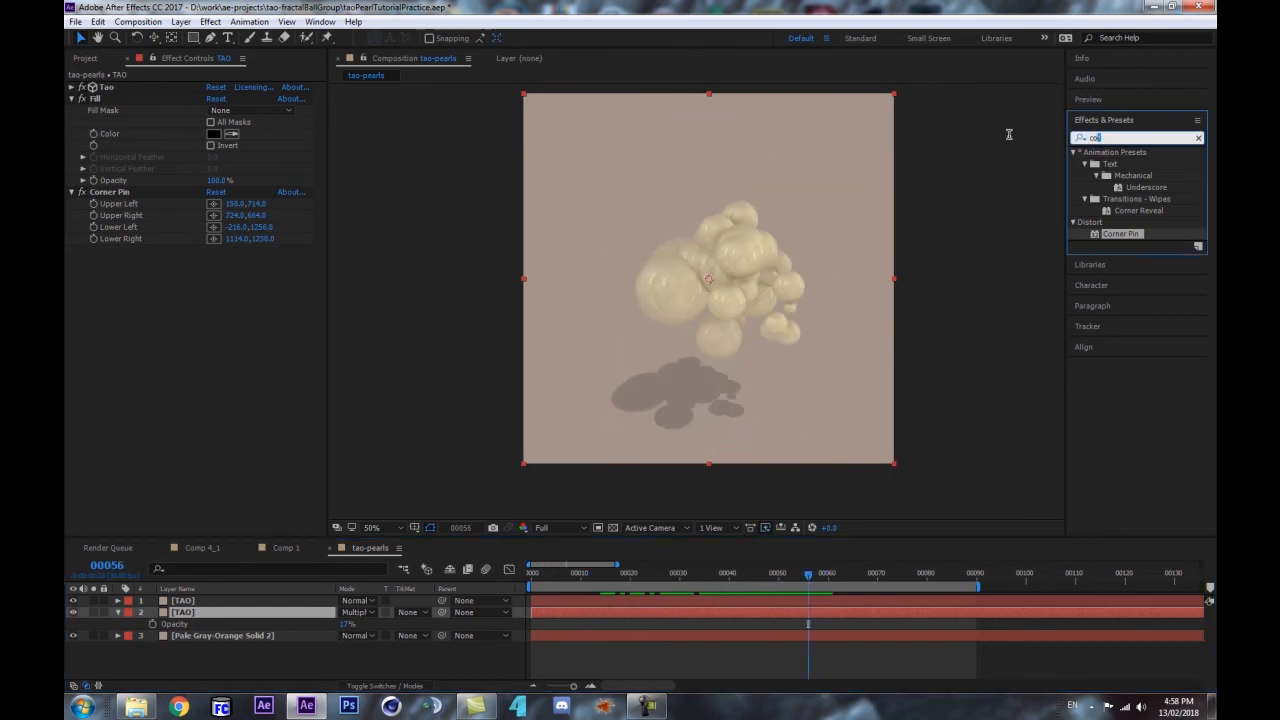
pyautogui.write('fast')
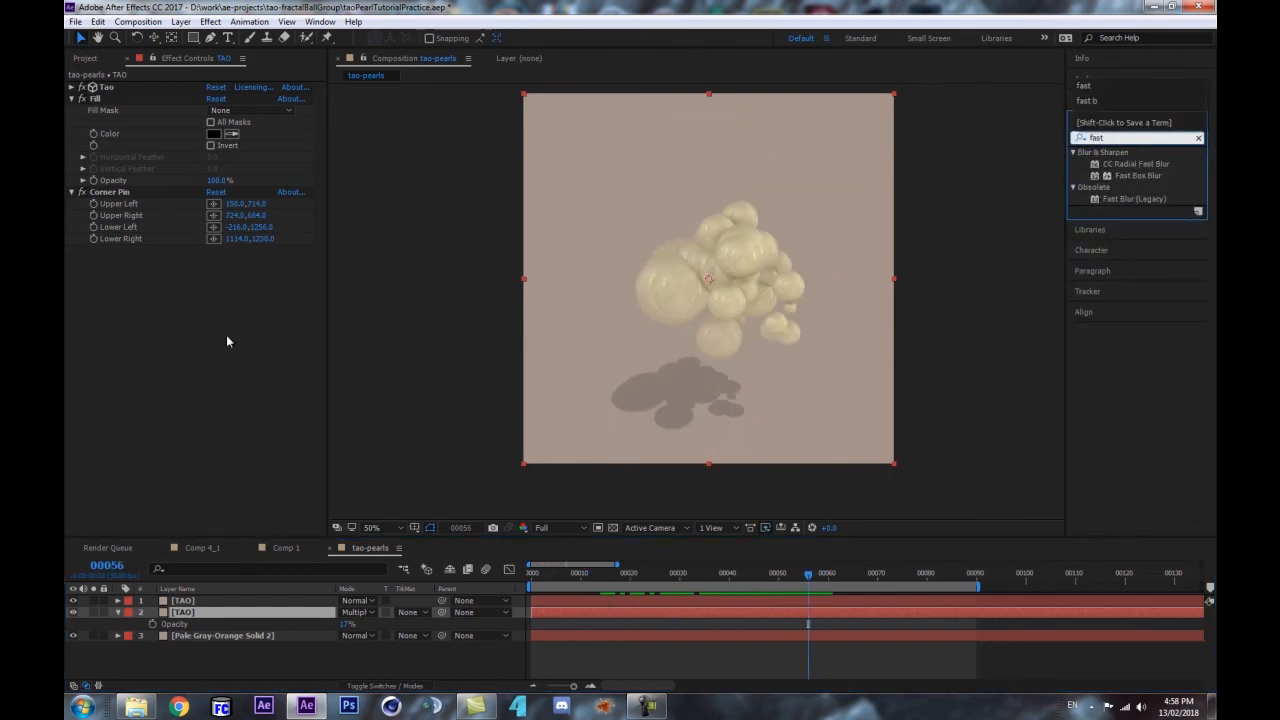
pyautogui.moveTo(1116, 177); pyautogui.dragTo(1124, 174)
pyautogui.moveTo(342, 513); pyautogui.dragTo(244, 612)
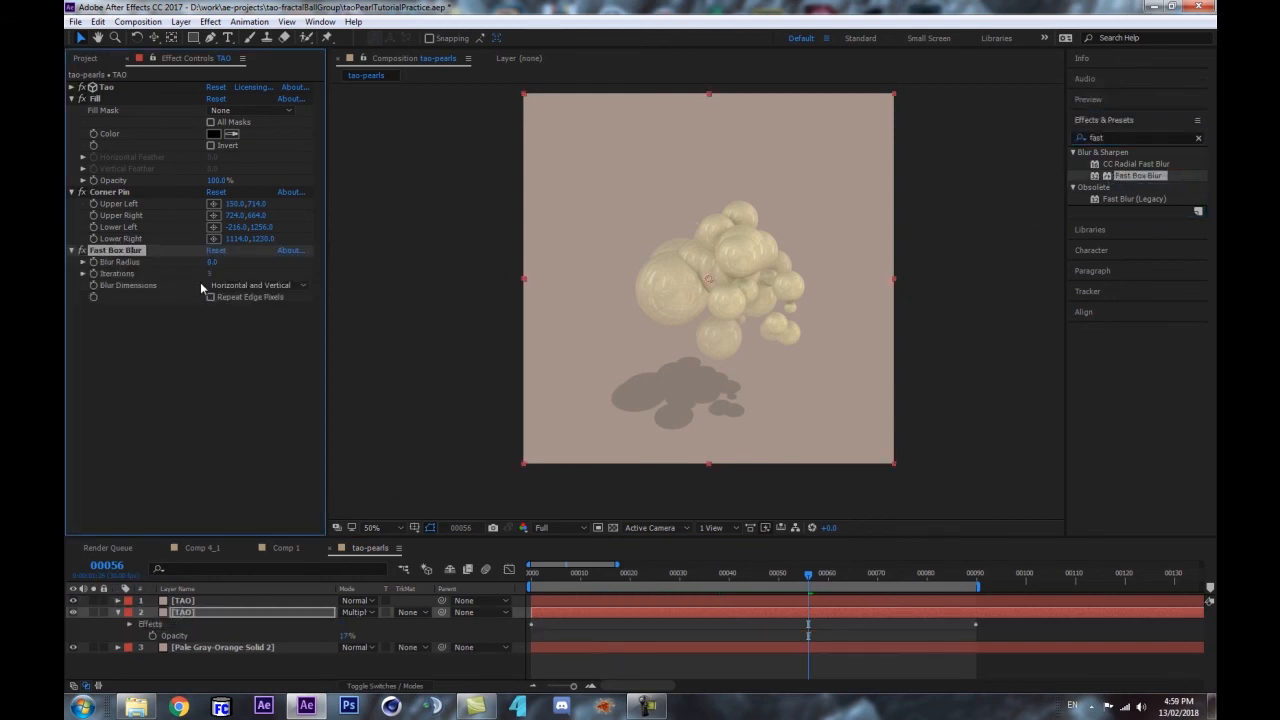
pyautogui.moveTo(231, 261); pyautogui.dragTo(241, 261)
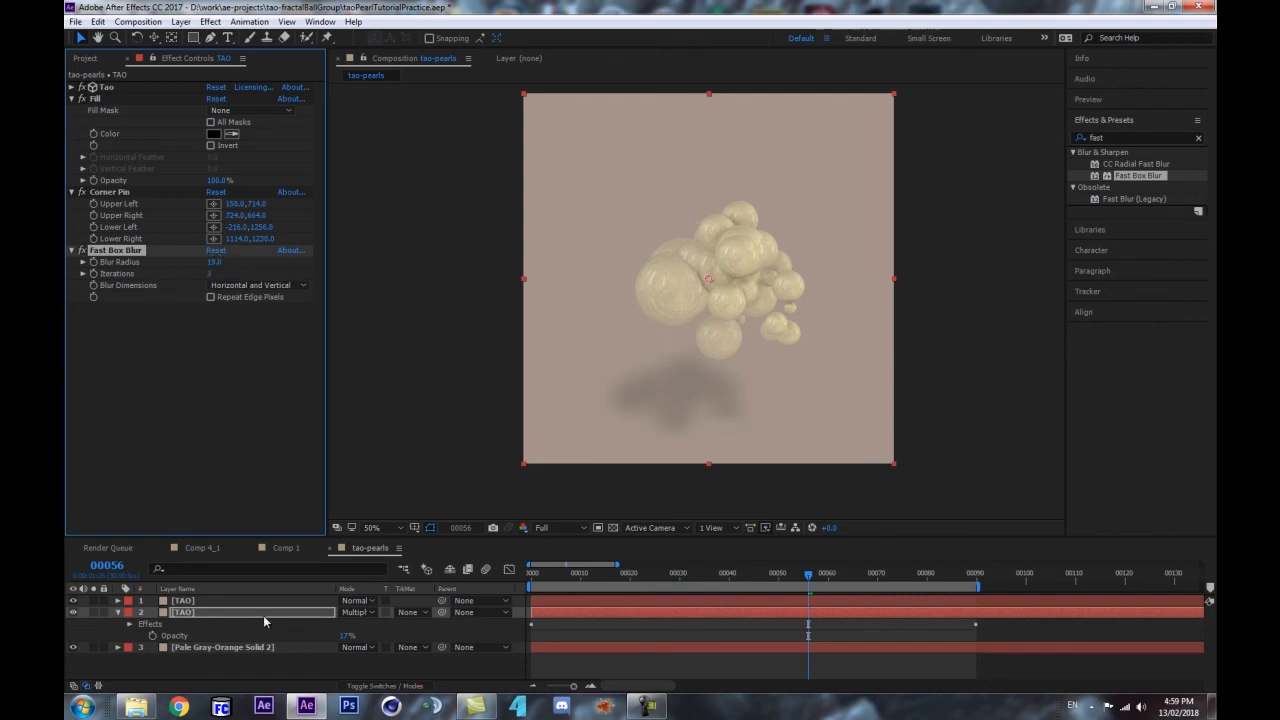
# - Play the full loop to check the blurred shadow beneath the moving spheres
pyautogui.press('space')
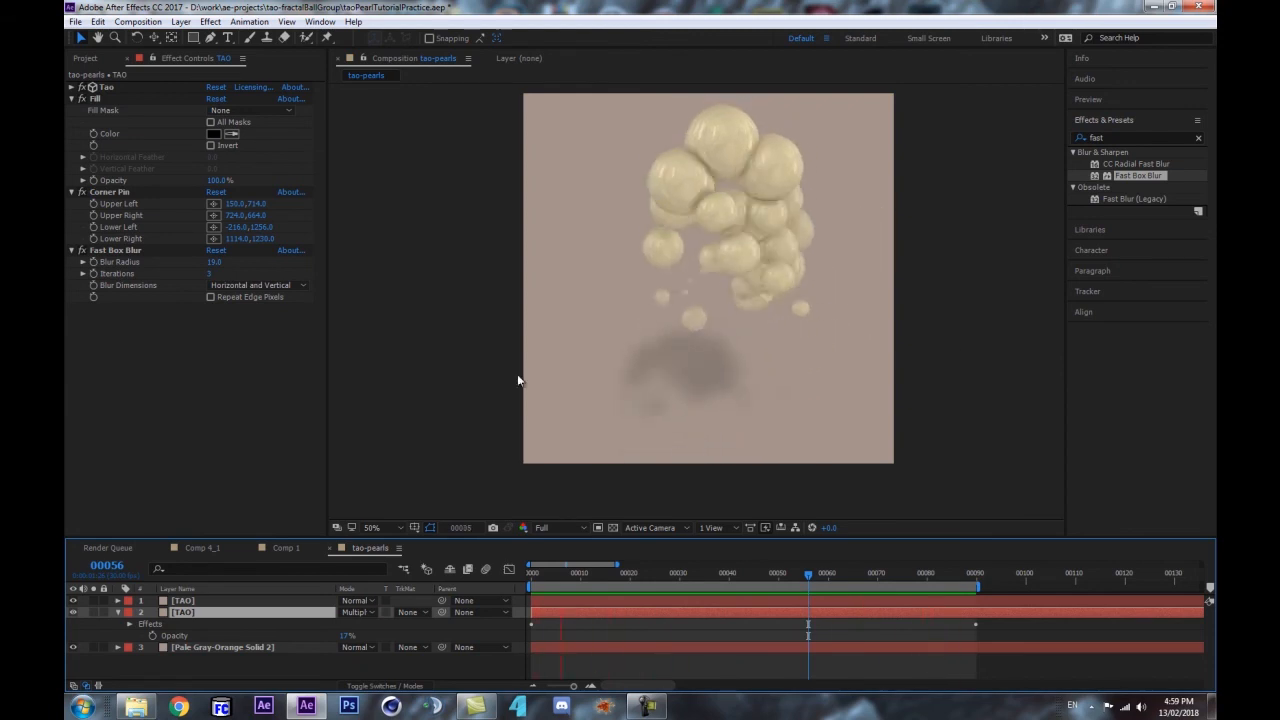
pyautogui.press(',')
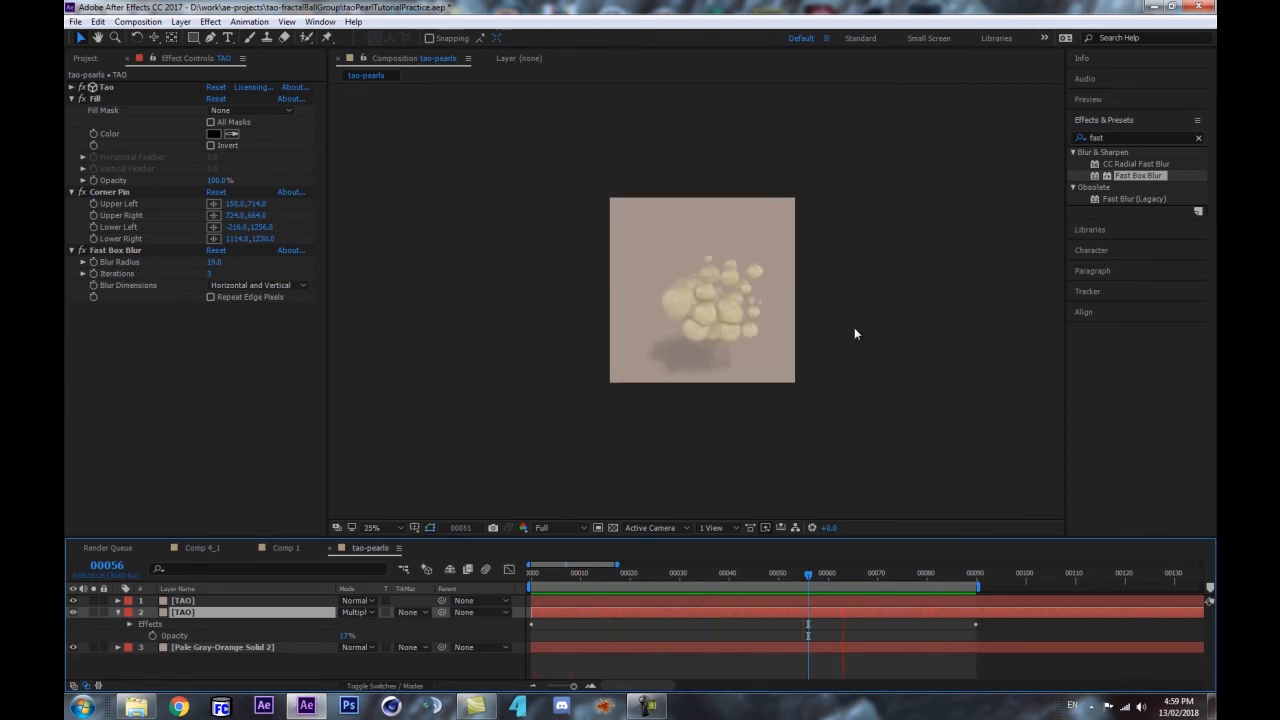
pyautogui.press('space')
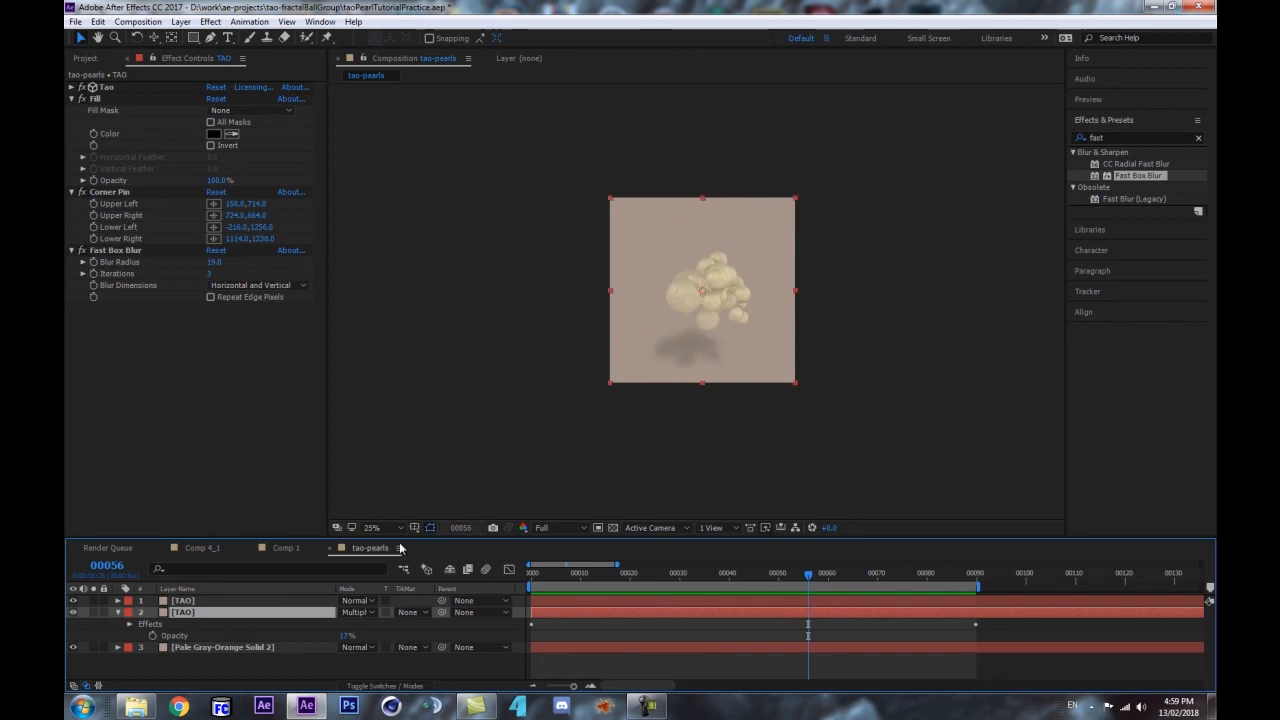
# - Shift the shadow layer right and slightly down so it sits beneath the pearl cluster, and preview the result
pyautogui.click(212, 604)
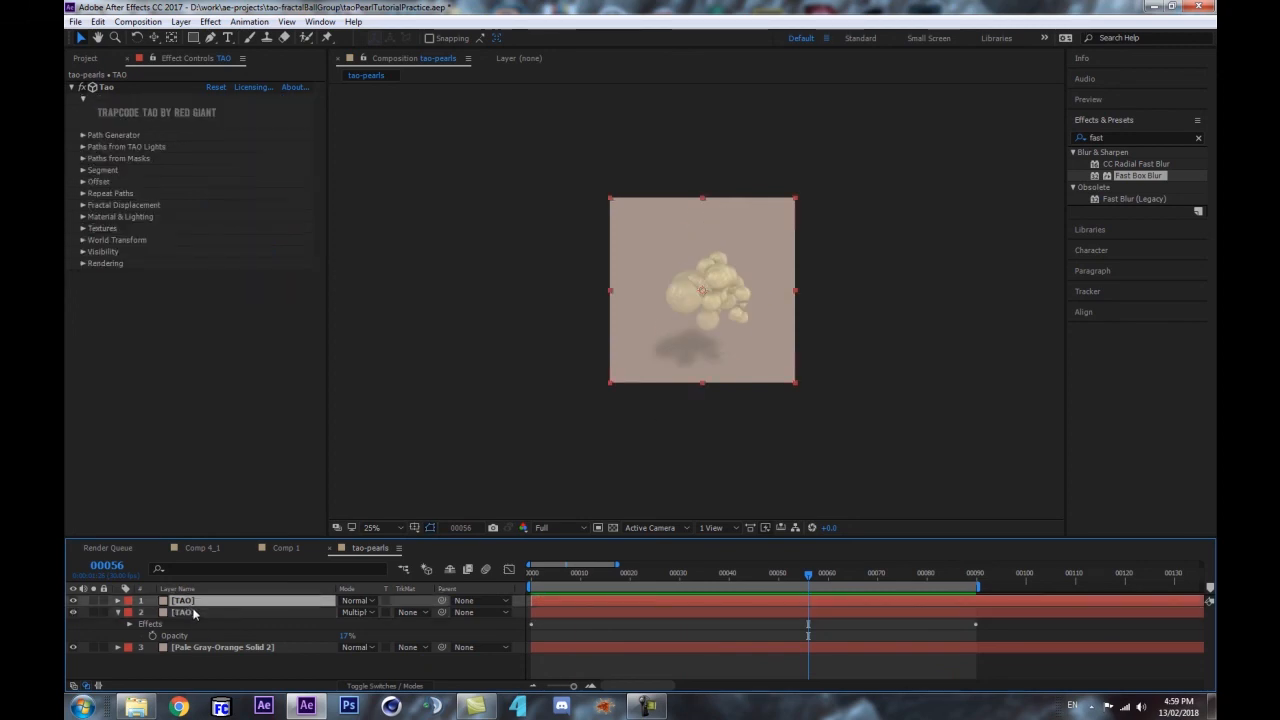
pyautogui.click(193, 610)
pyautogui.moveTo(698, 381); pyautogui.dragTo(723, 391)
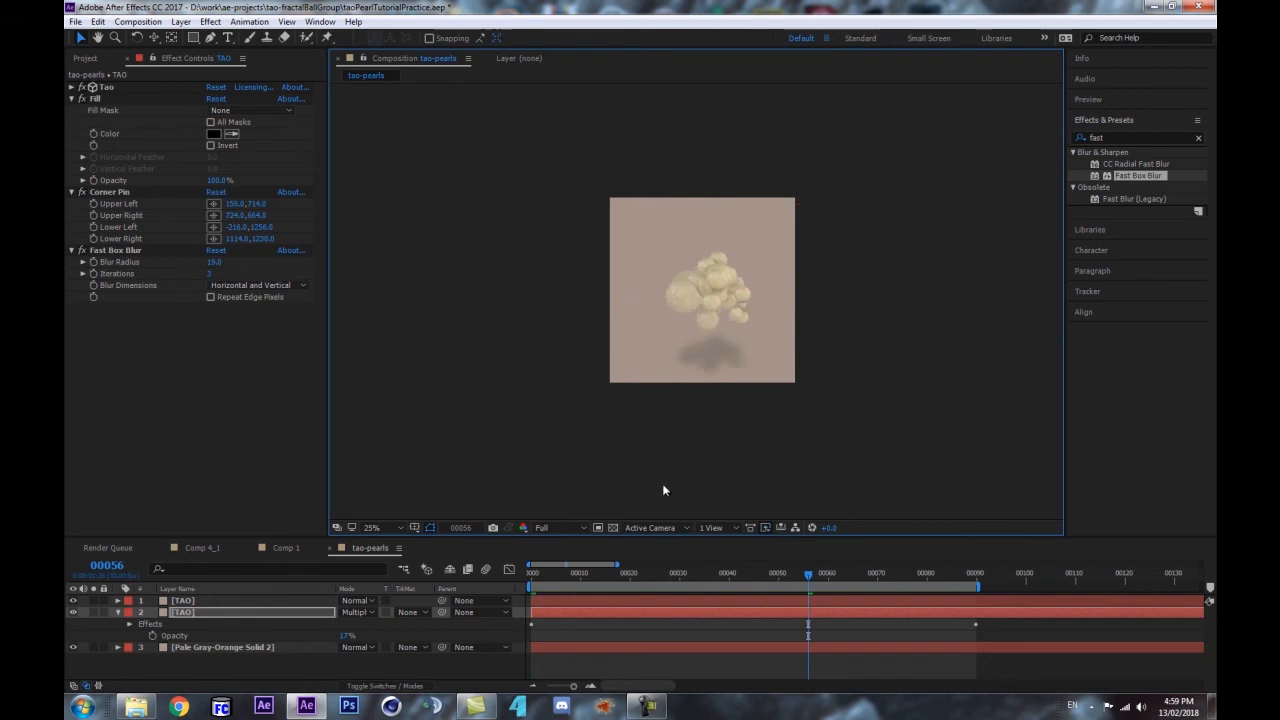
pyautogui.press('space')
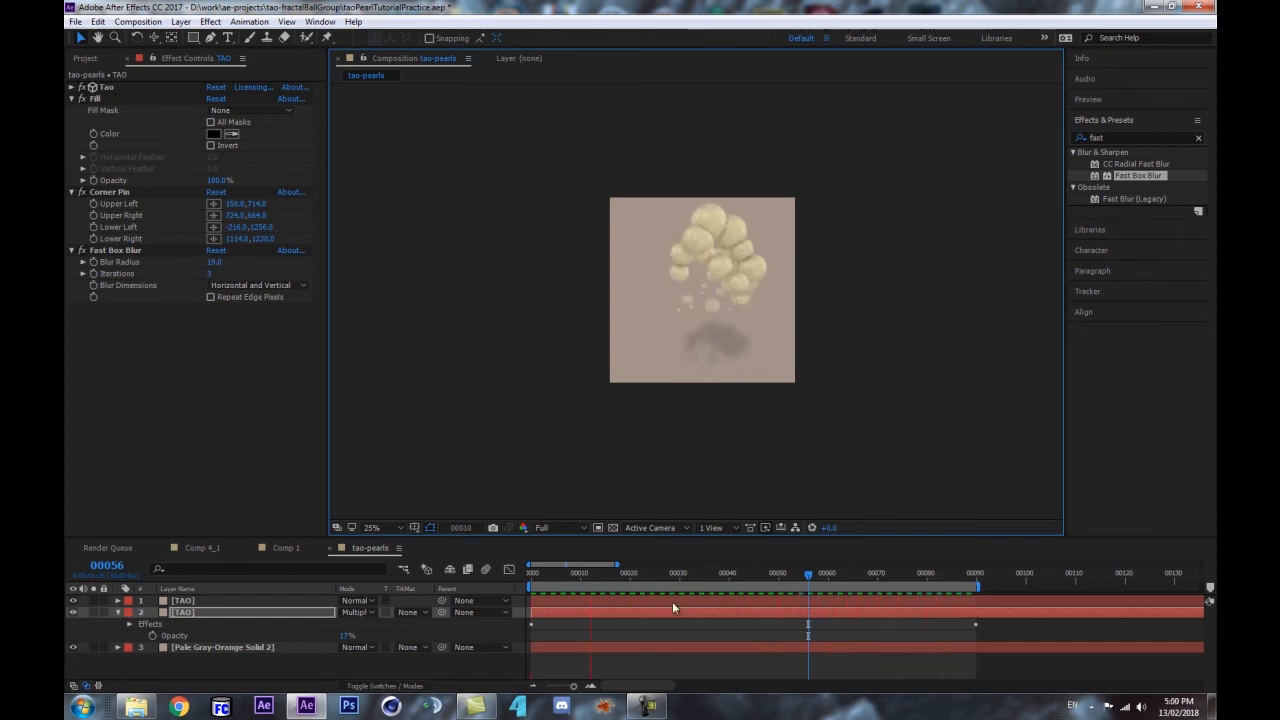
pyautogui.press('space')
# - At frame 41, raise the top TAO layer's pearls by setting World Transform W Position to about 500, 448, and preview the loop
pyautogui.click(741, 580)
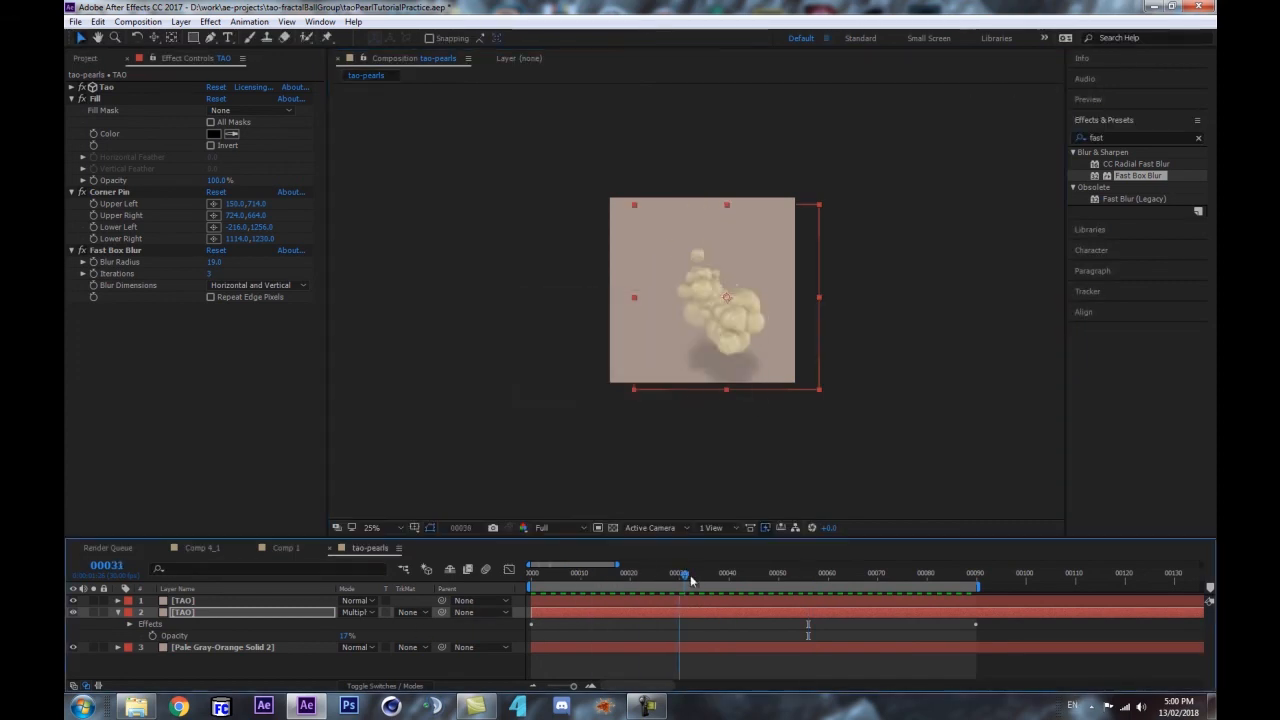
pyautogui.click(183, 601)
pyautogui.press('.')
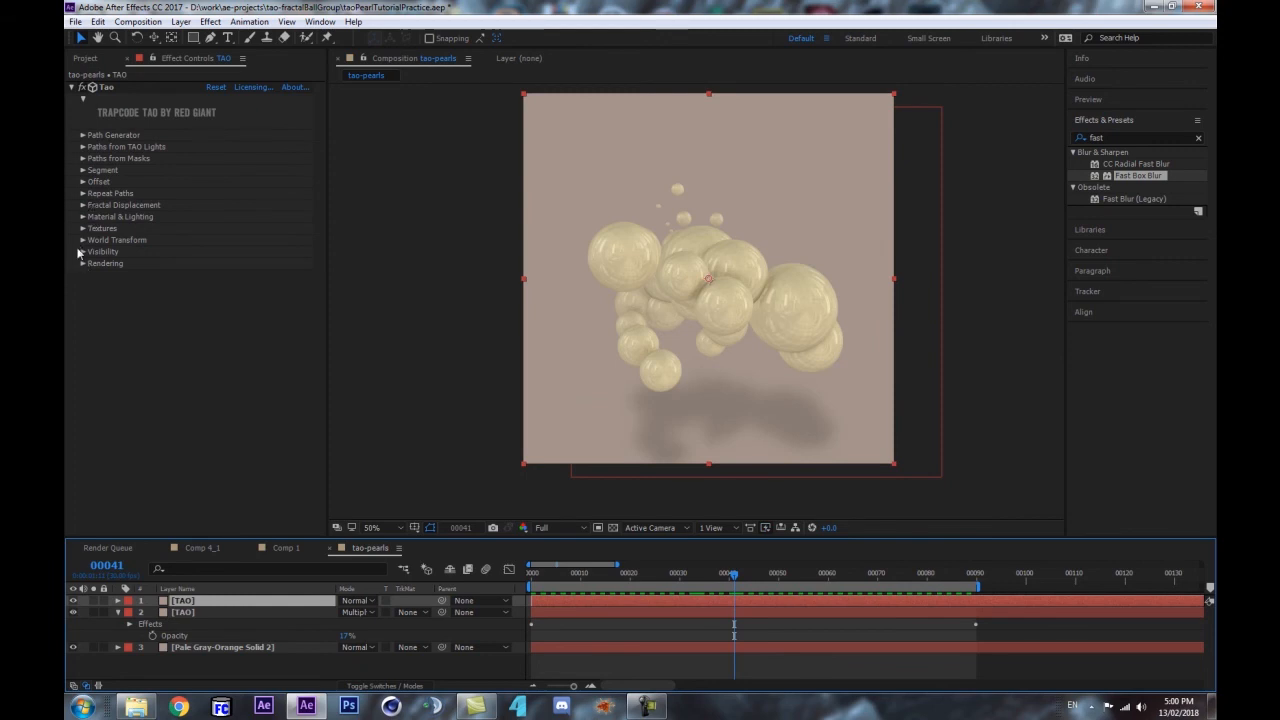
pyautogui.click(84, 241)
pyautogui.moveTo(251, 298); pyautogui.dragTo(195, 296)
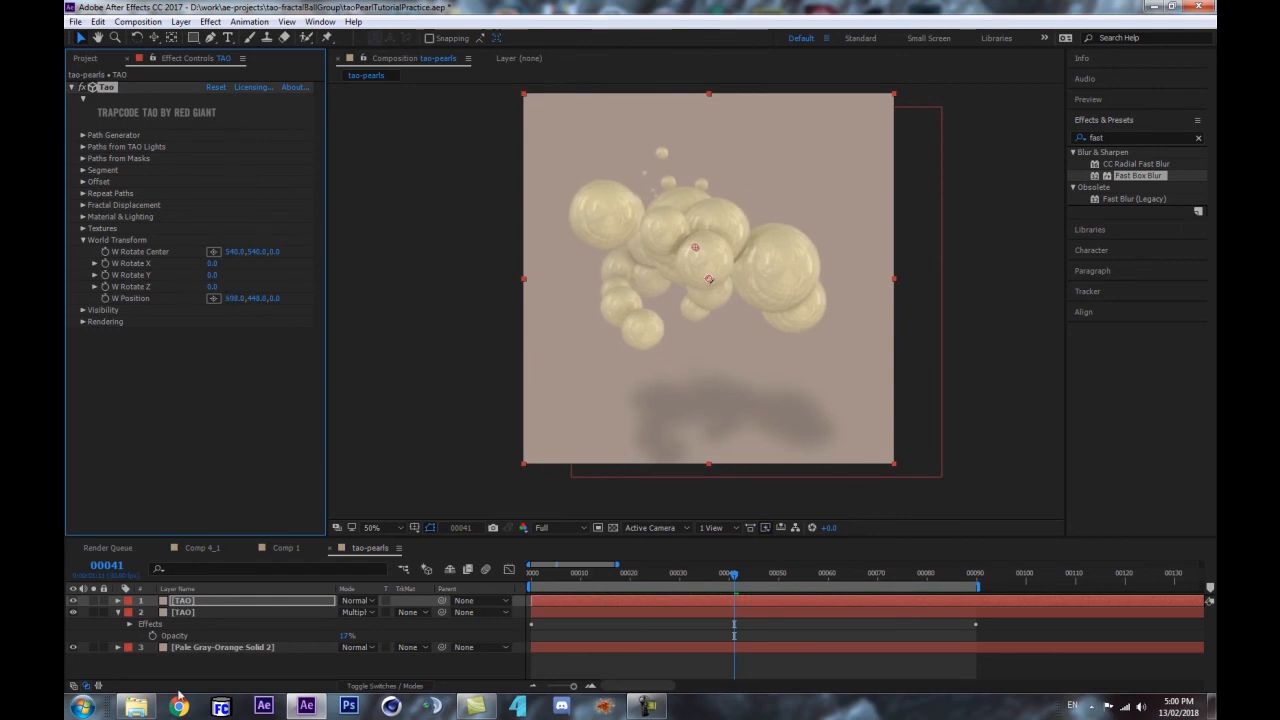
pyautogui.click(201, 616)
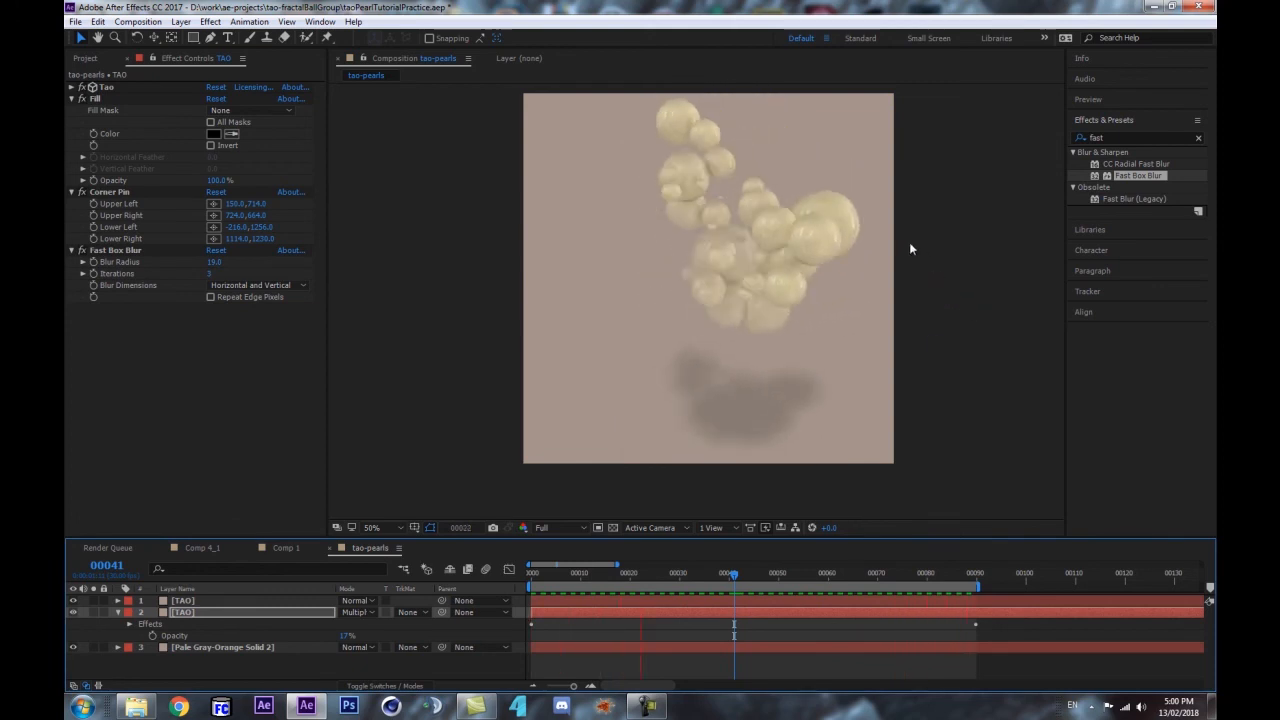
pyautogui.scroll(-1, 839, 276)
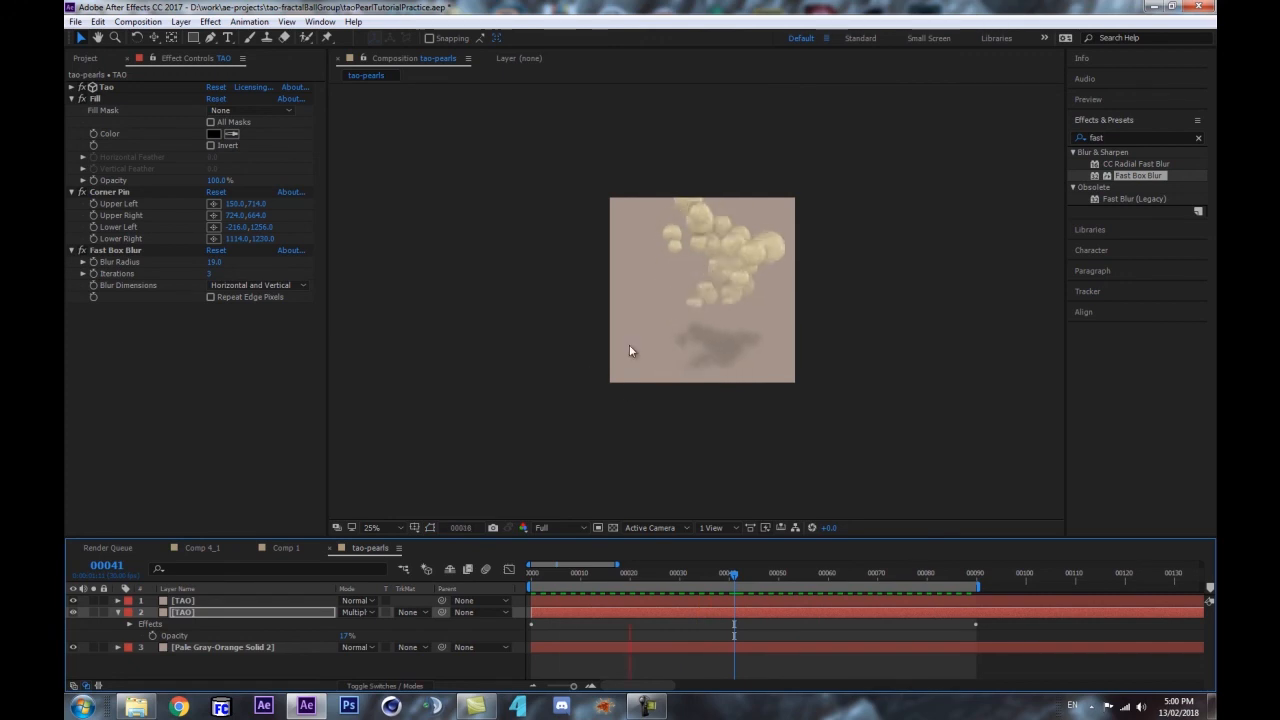
# - Move the shadow layer slightly up toward the pearl cluster and preview the loop
pyautogui.press('space')
pyautogui.moveTo(748, 373); pyautogui.dragTo(746, 357)
pyautogui.press('space')
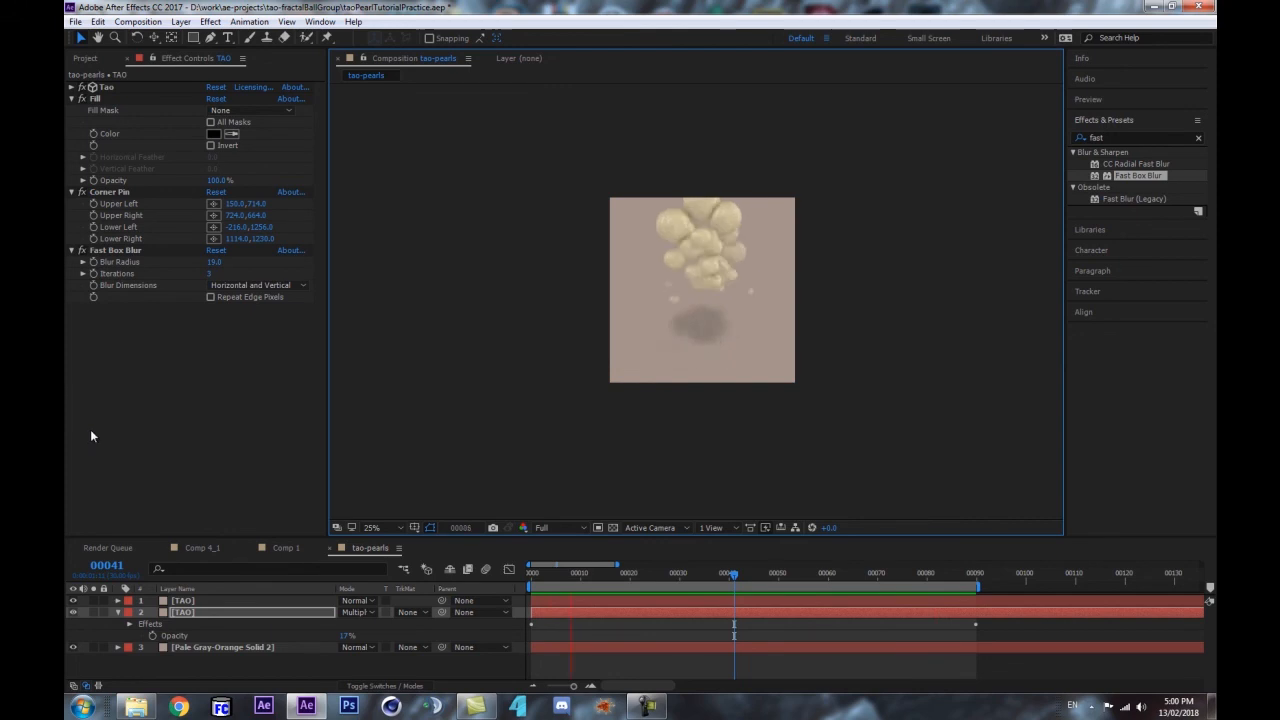
pyautogui.press('space')
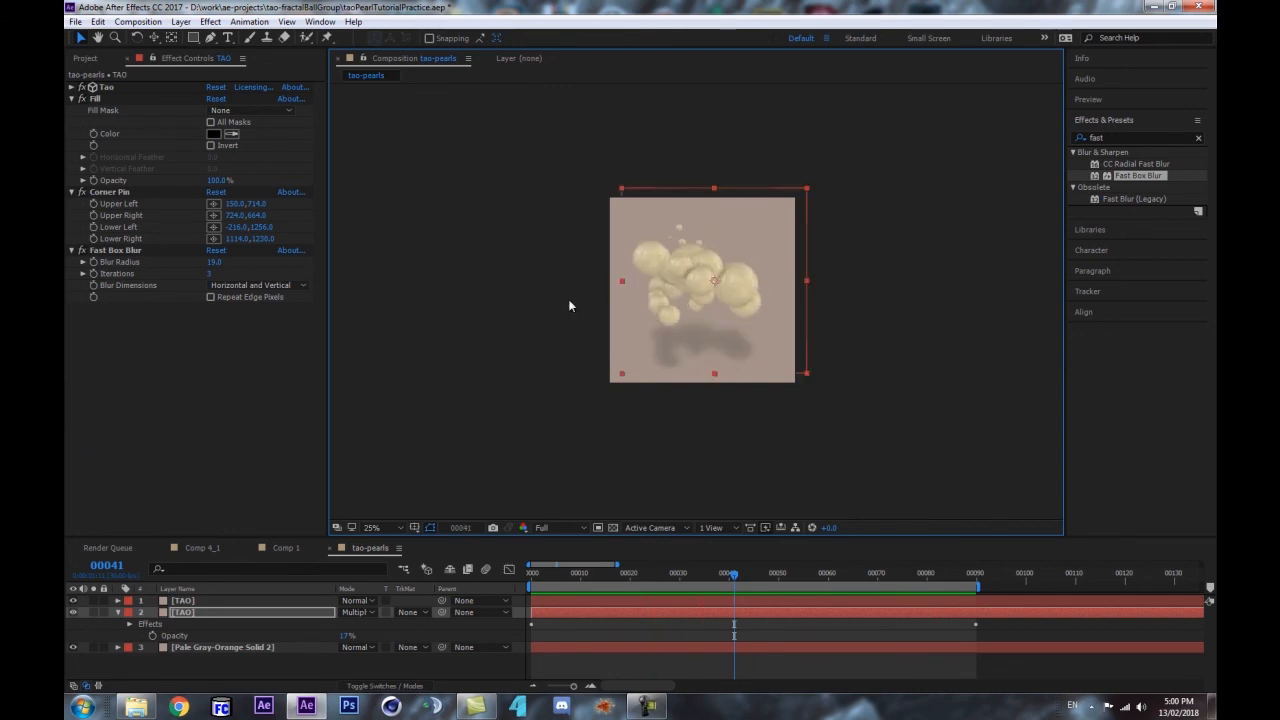
# - Add a two-node 50mm camera named Camera 1 and place it above all other layers
pyautogui.hotkey('ctrl', 'alt', 'shift', 'c')
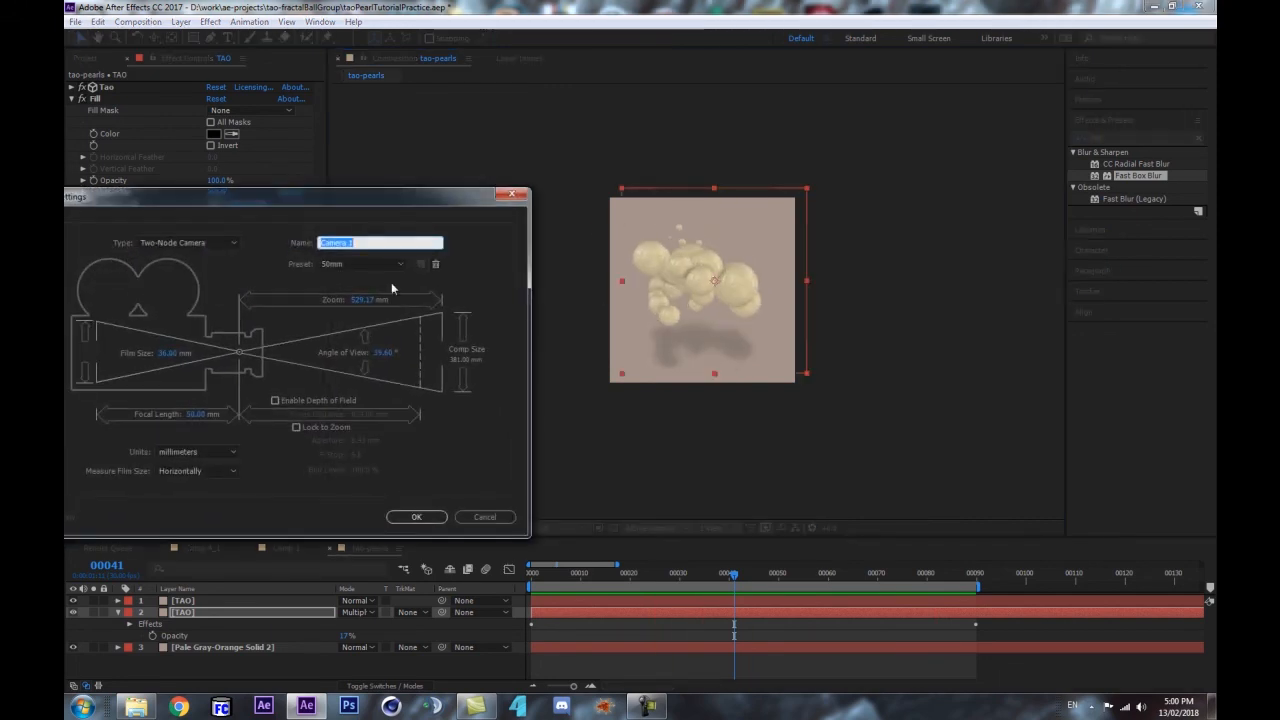
pyautogui.click(414, 517)
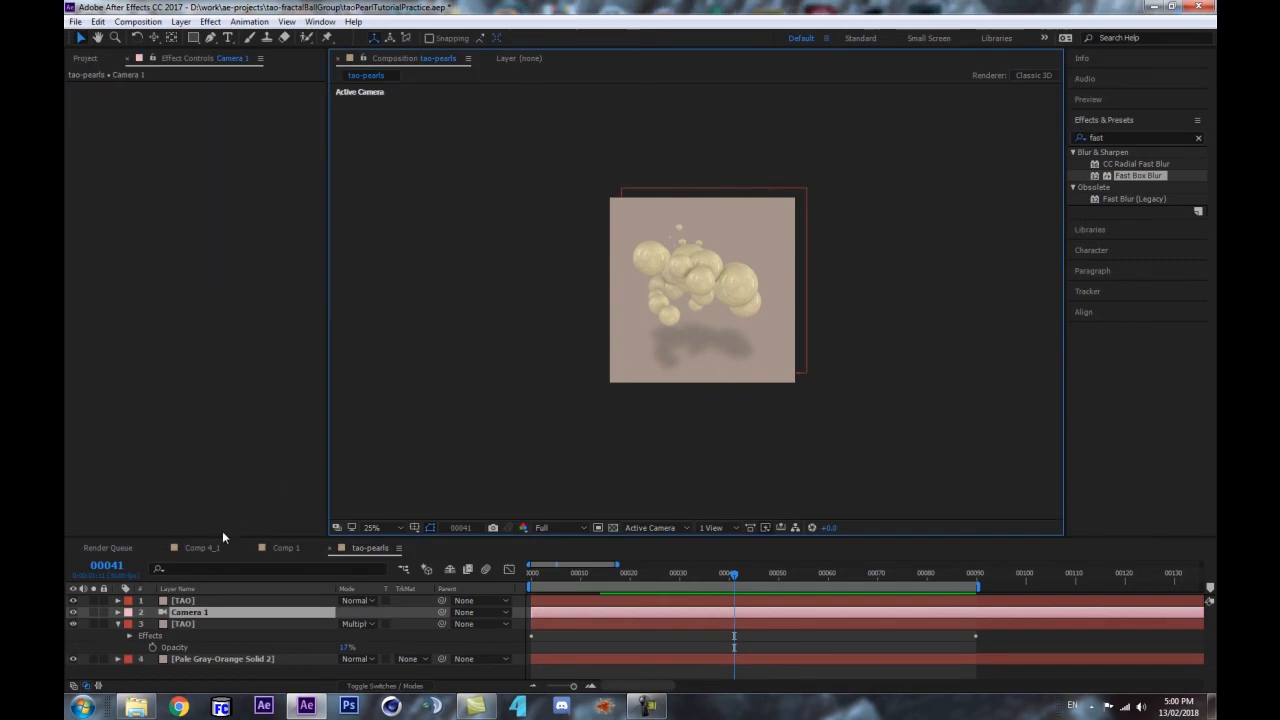
pyautogui.moveTo(190, 612); pyautogui.dragTo(198, 597)
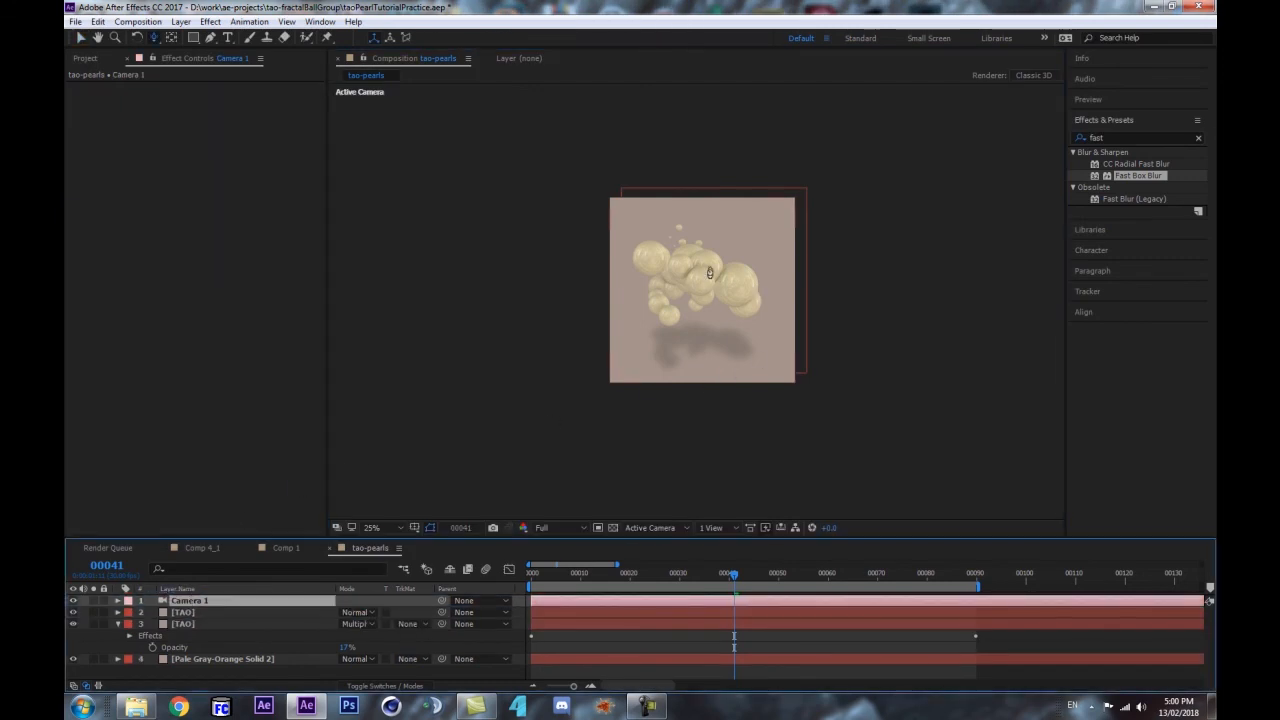
# - Dolly the camera slightly back from the pearls and preview the result
pyautogui.moveTo(709, 273); pyautogui.dragTo(706, 288)
pyautogui.scroll(1, 786, 363)
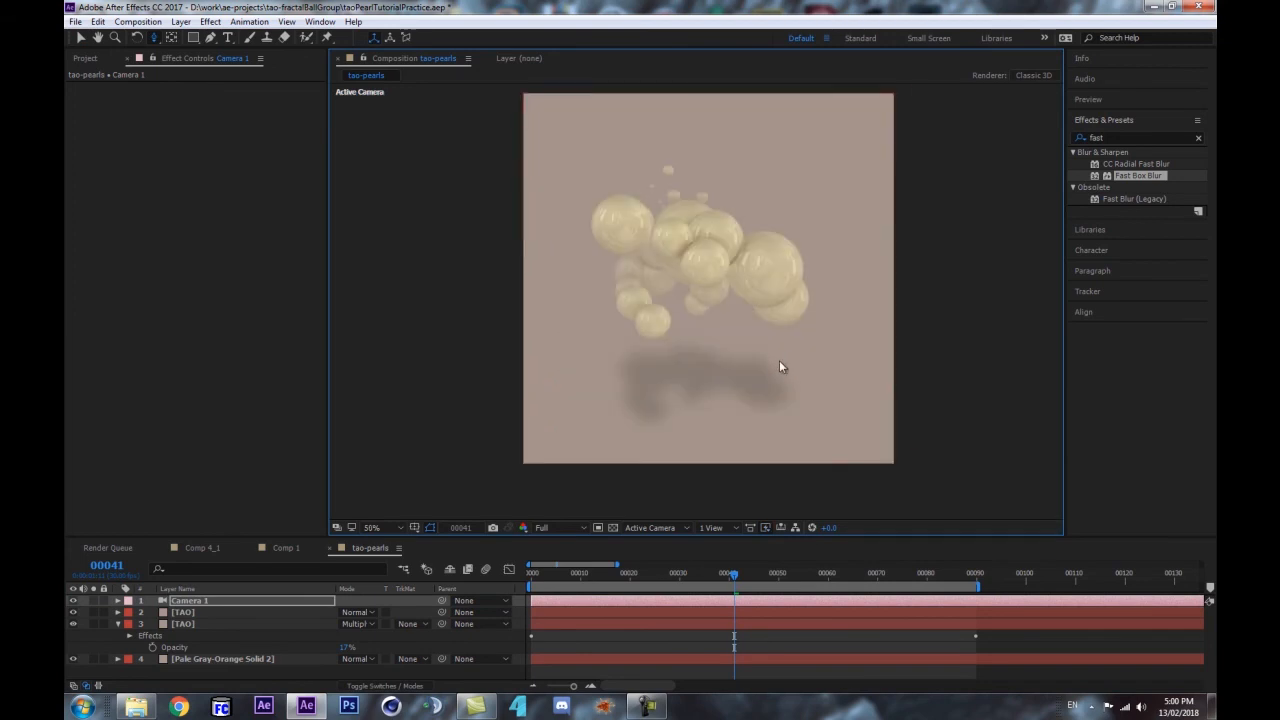
pyautogui.press('space')
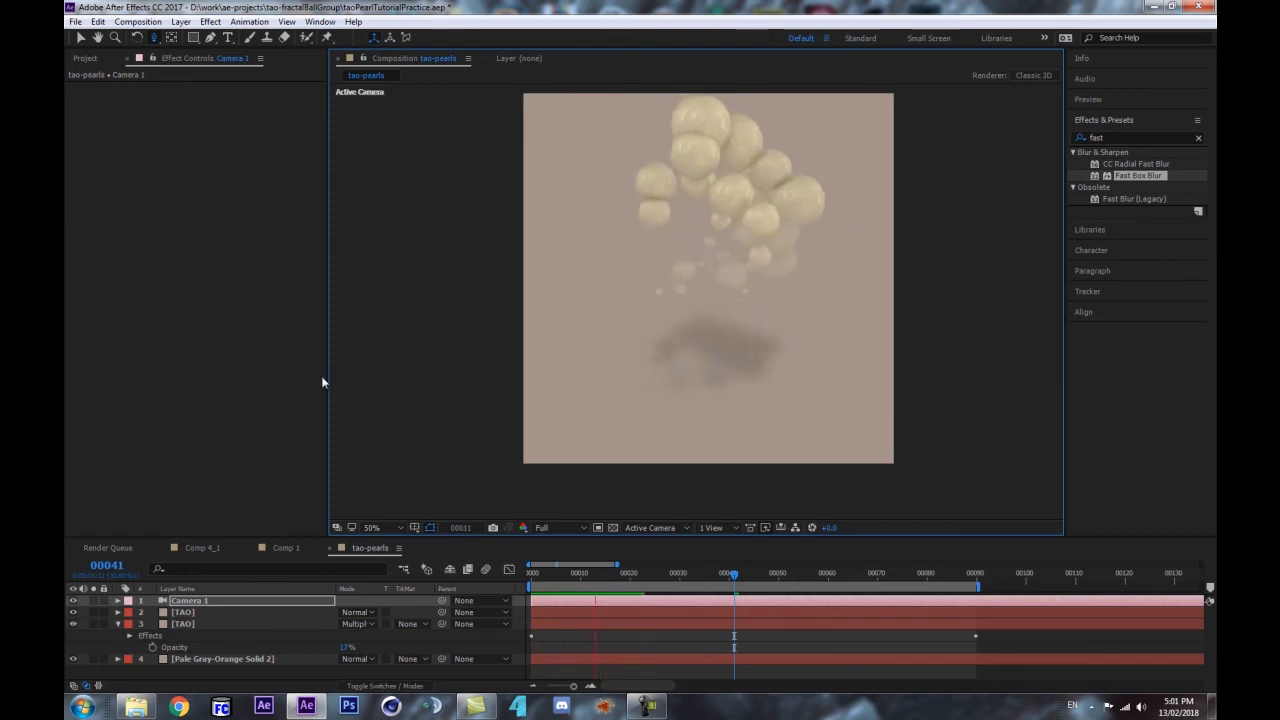
pyautogui.press('space')
# - Set Fog End in the upper TAO layer's Visibility settings to 2880 and preview the loop
pyautogui.click(190, 613)
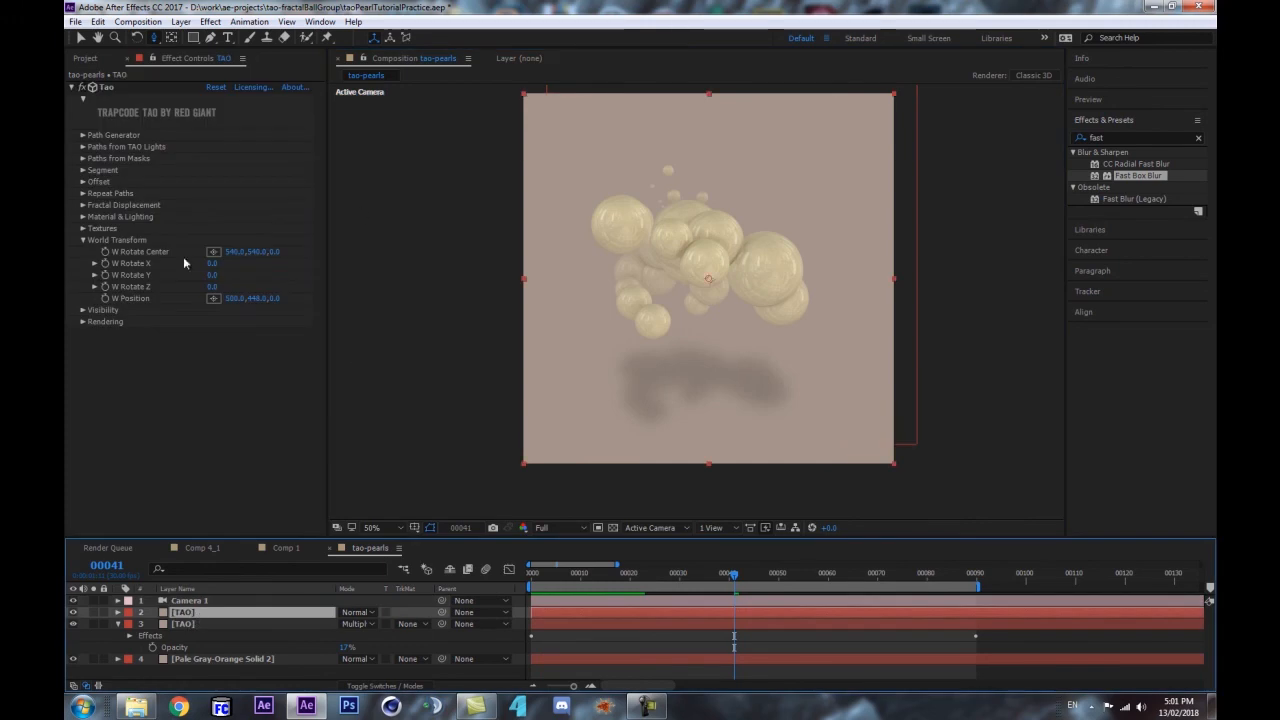
pyautogui.click(80, 311)
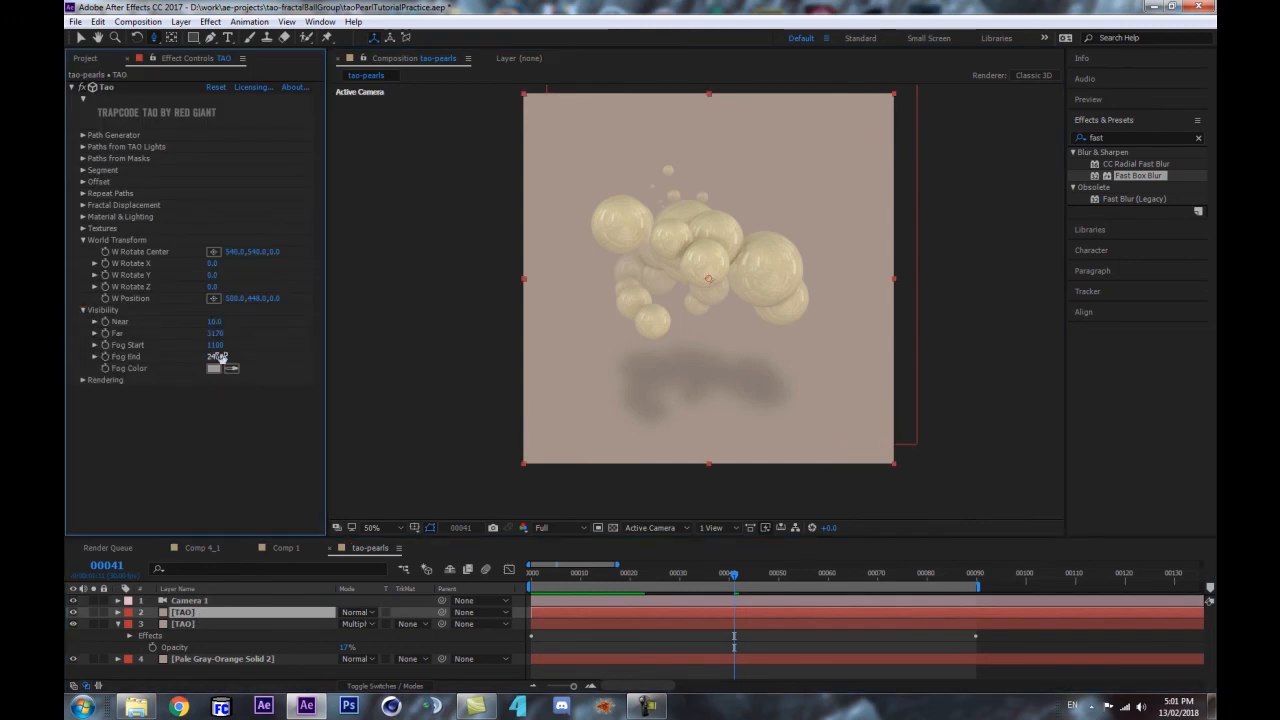
pyautogui.moveTo(221, 362); pyautogui.dragTo(245, 348)
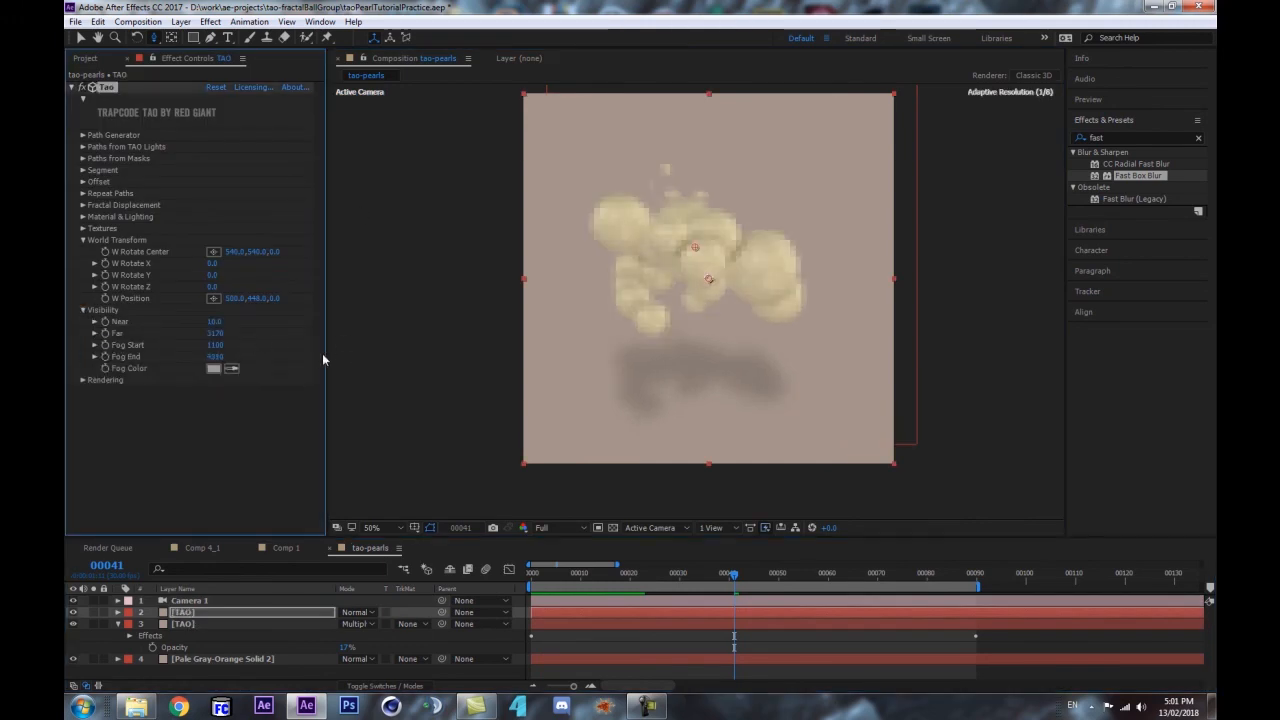
pyautogui.hotkey('ctrl', 'z')
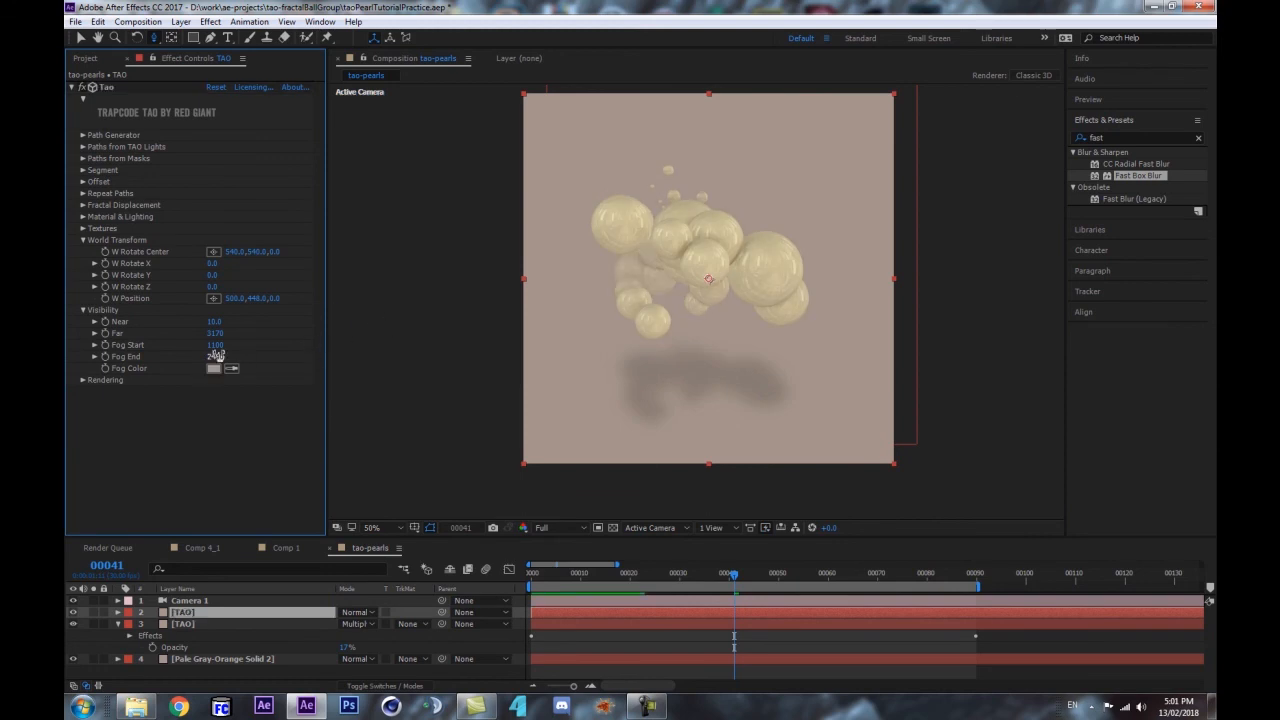
pyautogui.moveTo(218, 358); pyautogui.dragTo(248, 366)
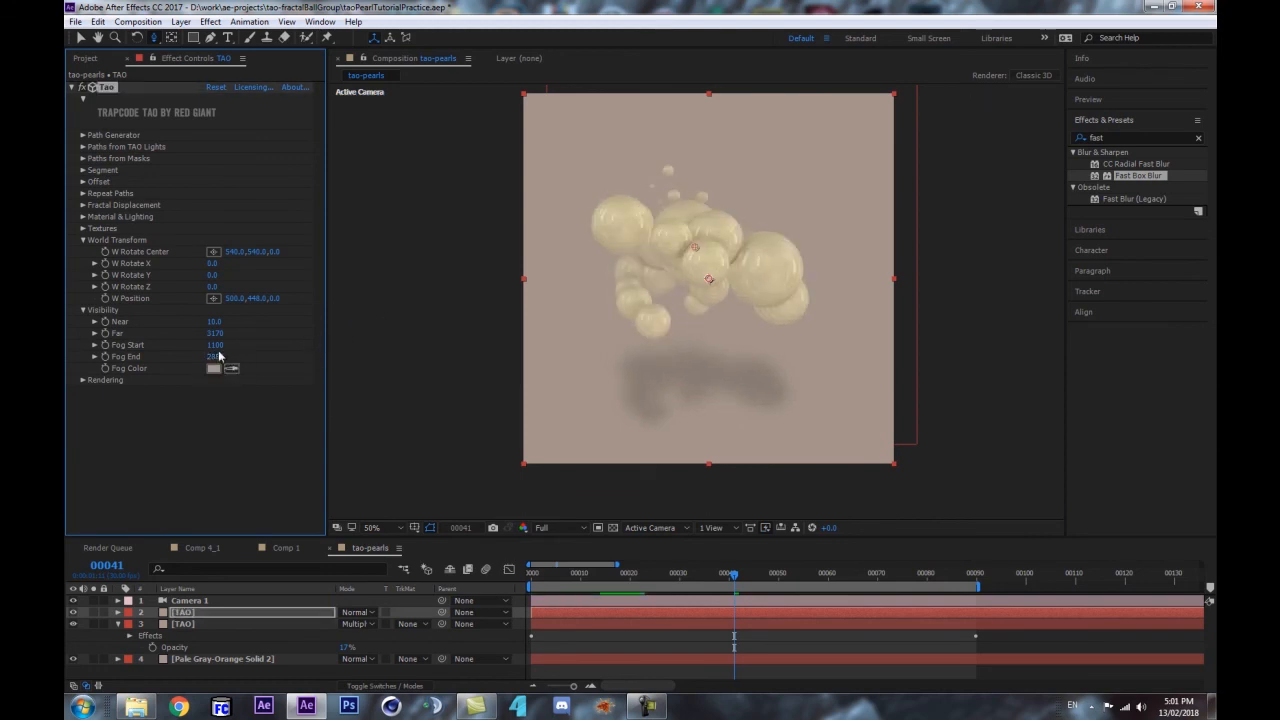
pyautogui.click(268, 613)
pyautogui.press('space')
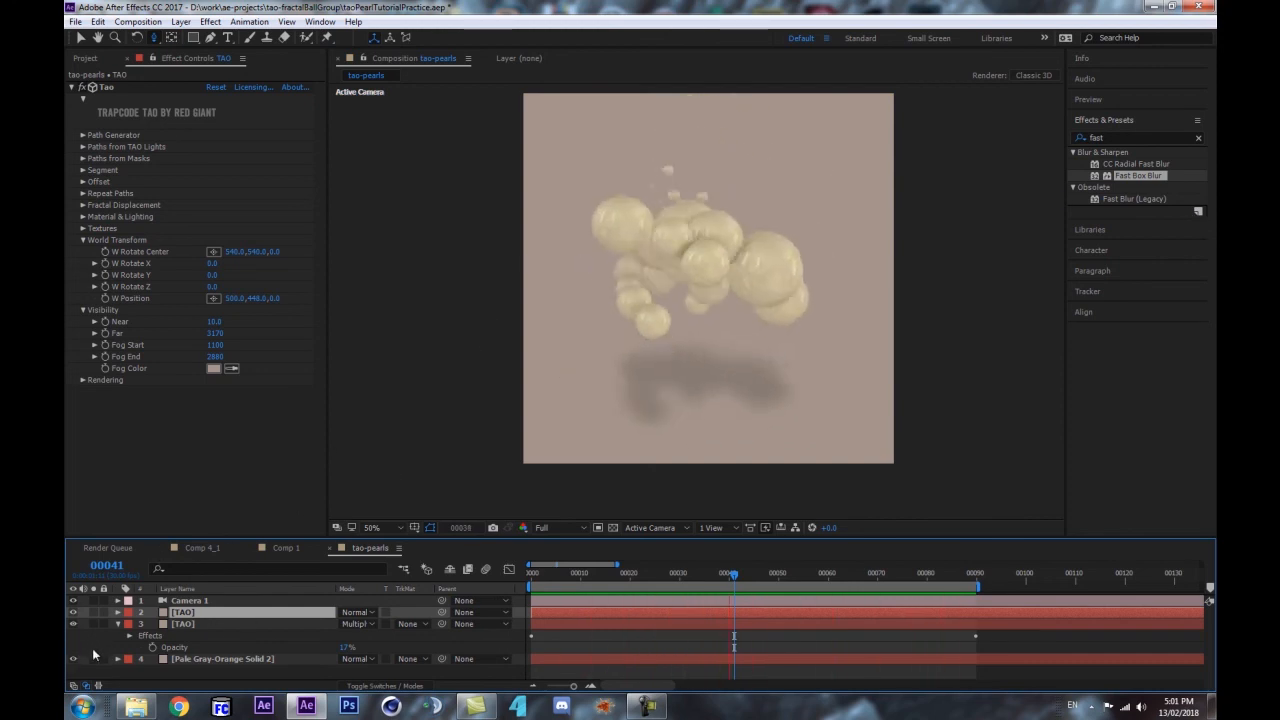
pyautogui.click(118, 624)
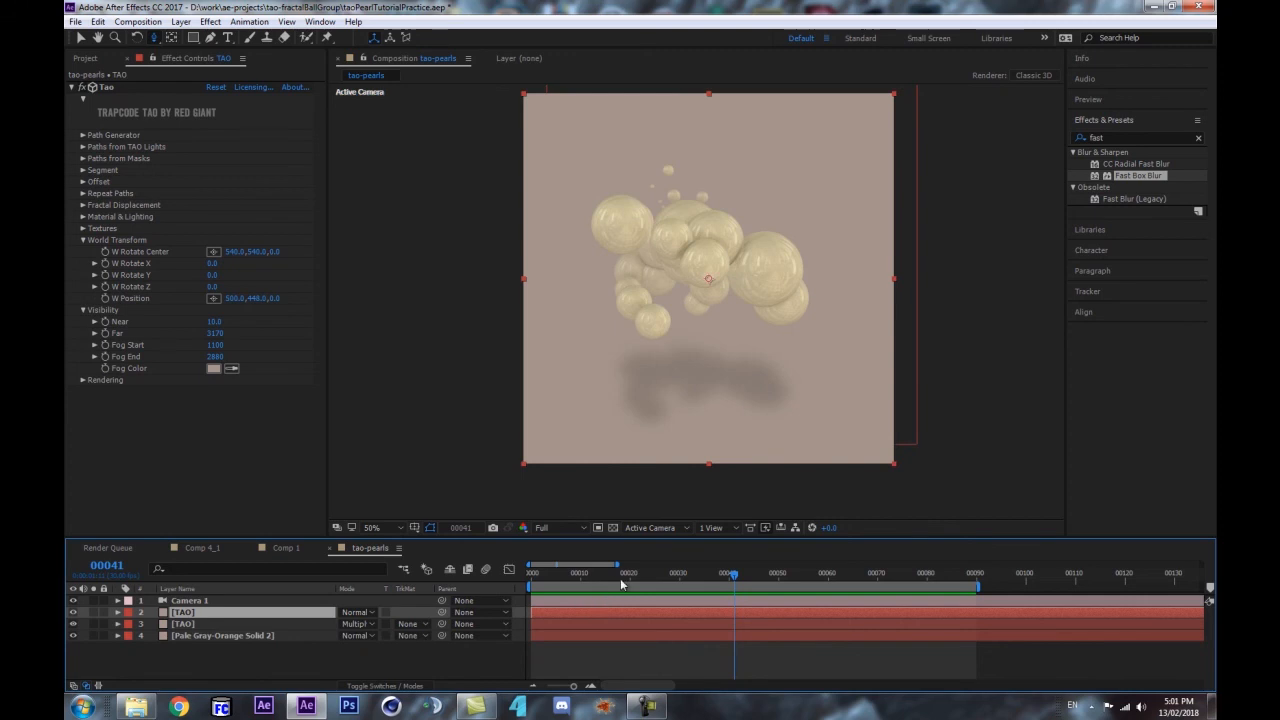
pyautogui.press('space')
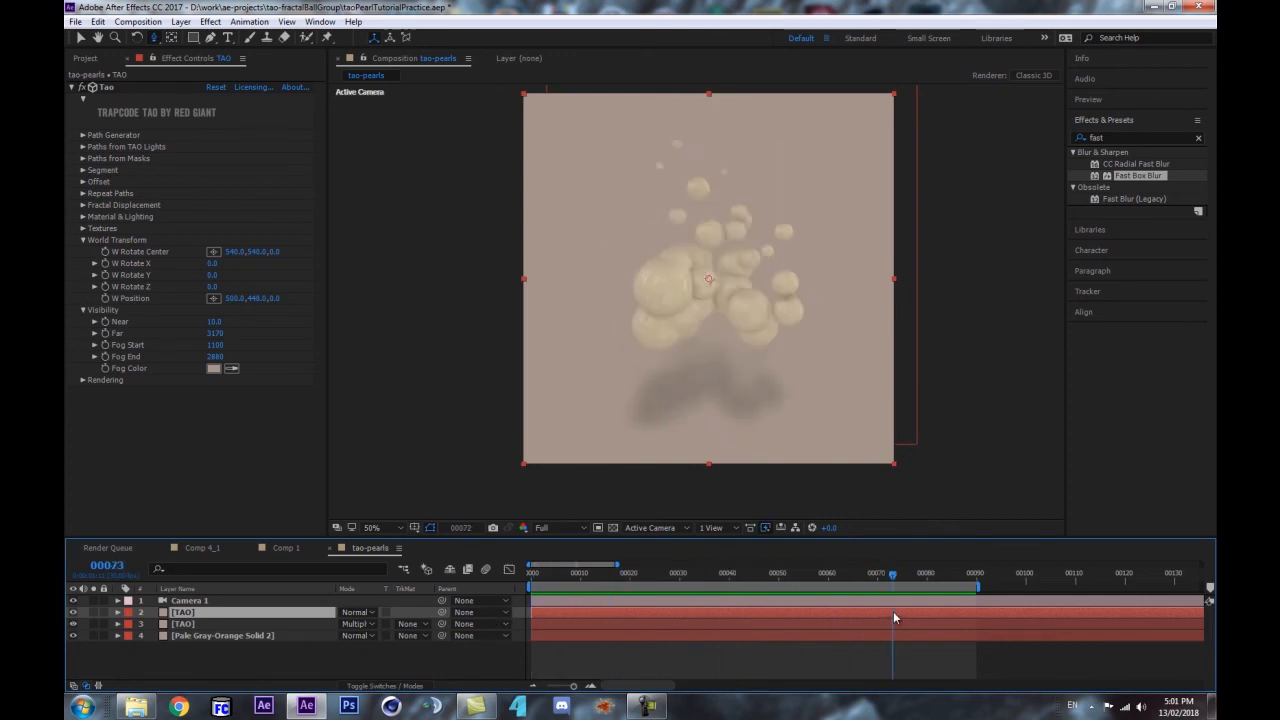
# - Add an adjustment layer above the camera and apply the Curves effect to it
pyautogui.click(200, 601)
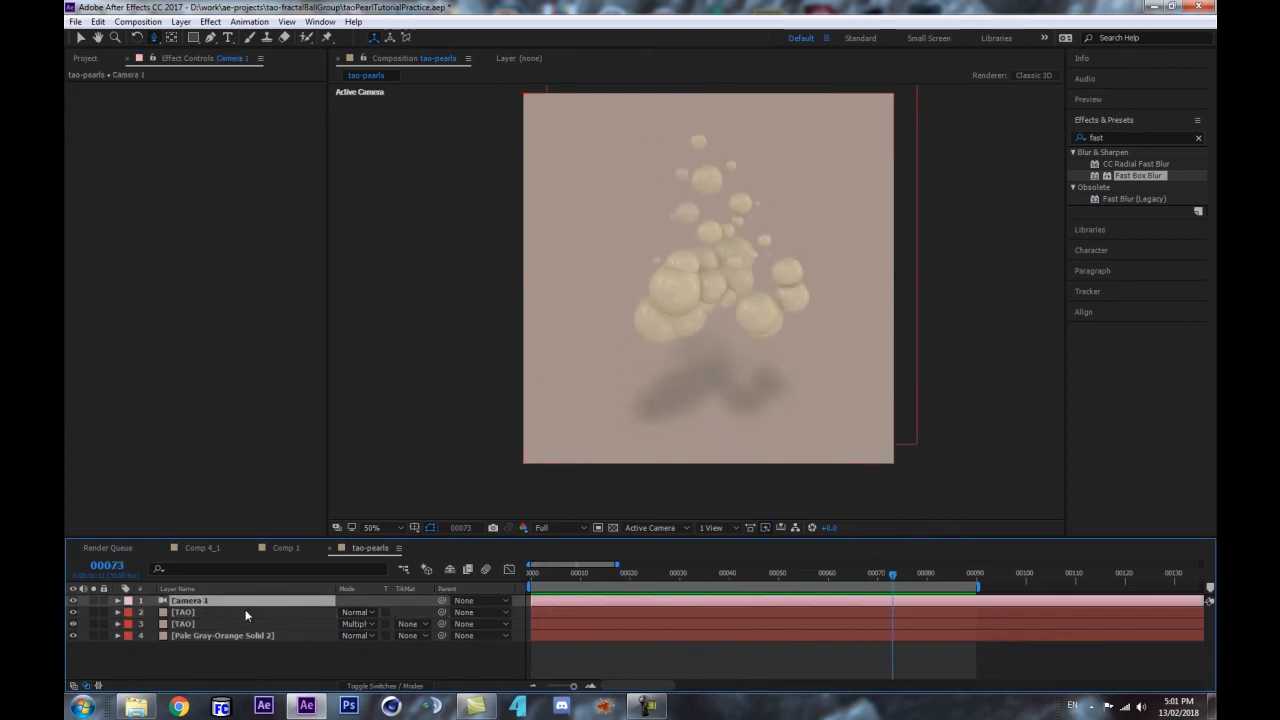
pyautogui.hotkey('ctrl', 'alt', 'y')
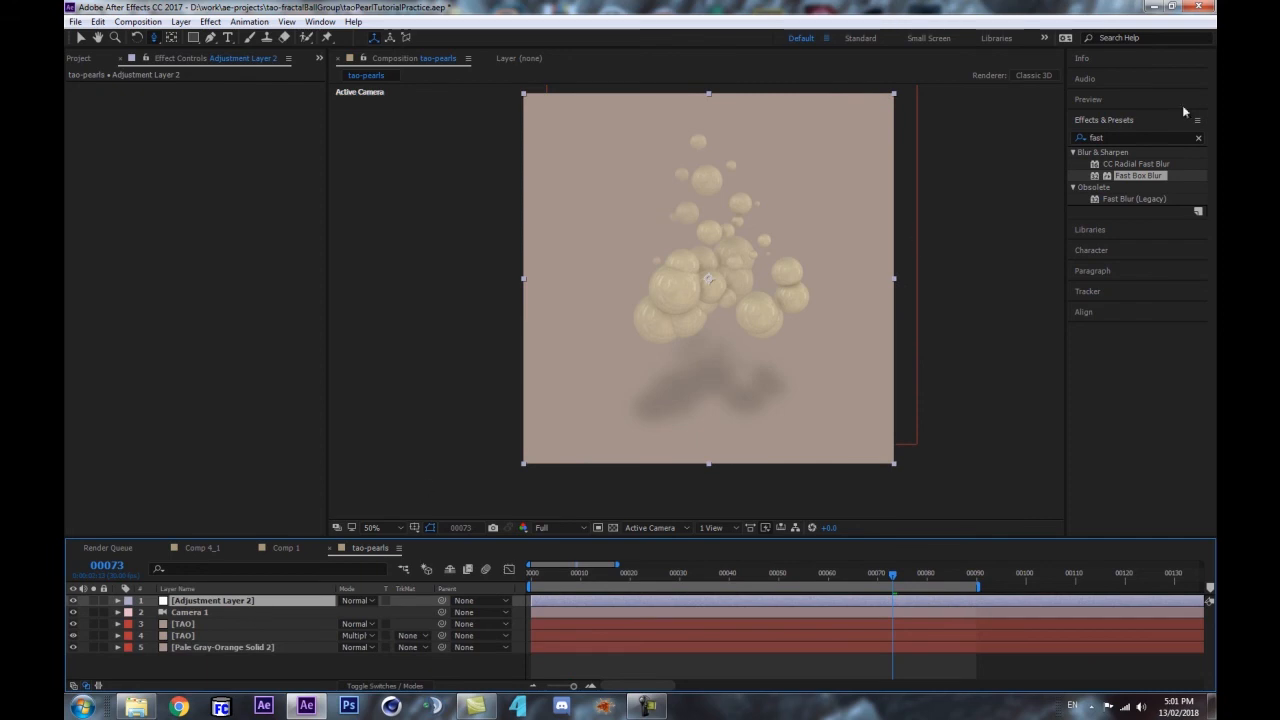
pyautogui.click(1123, 137)
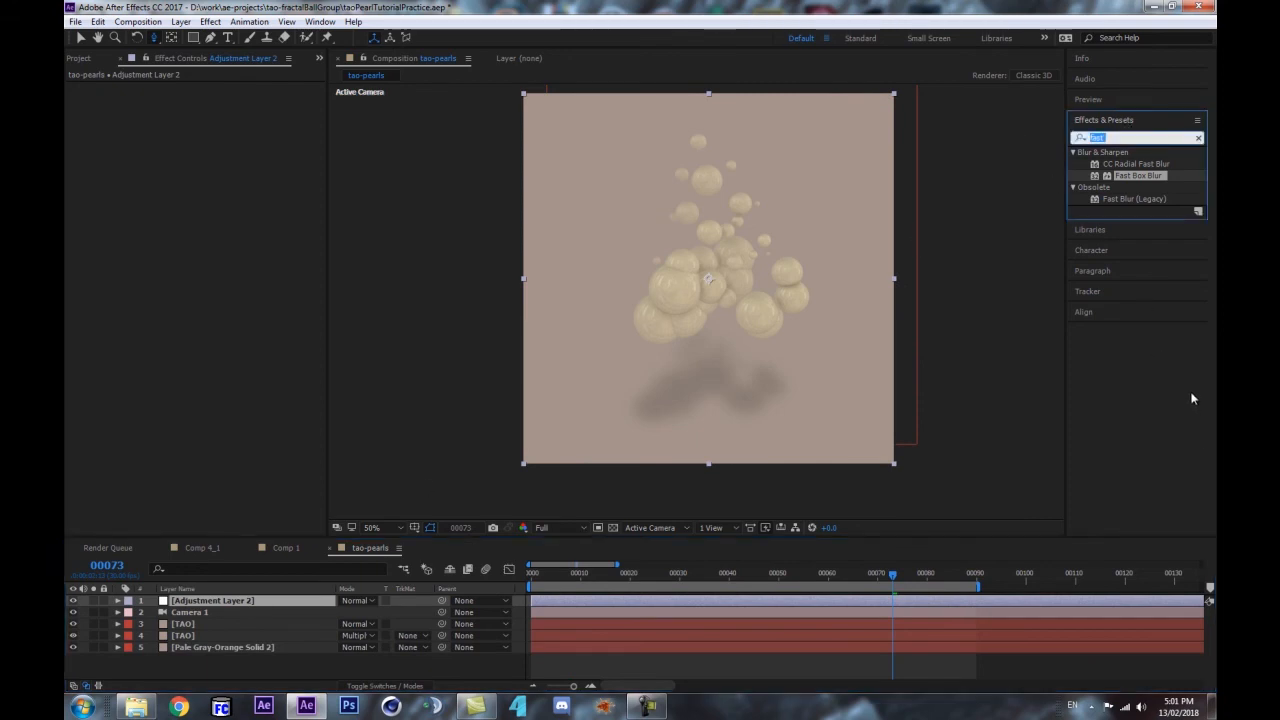
pyautogui.write('curves')
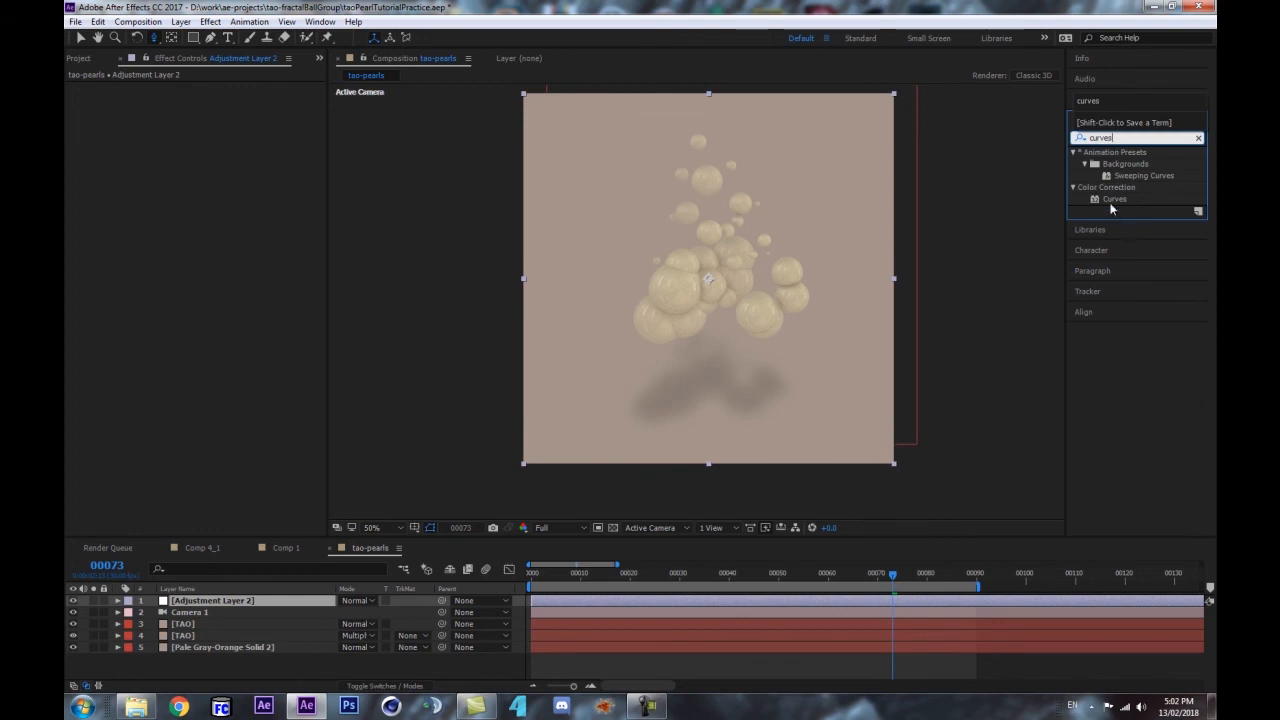
pyautogui.moveTo(1112, 199); pyautogui.dragTo(210, 601)
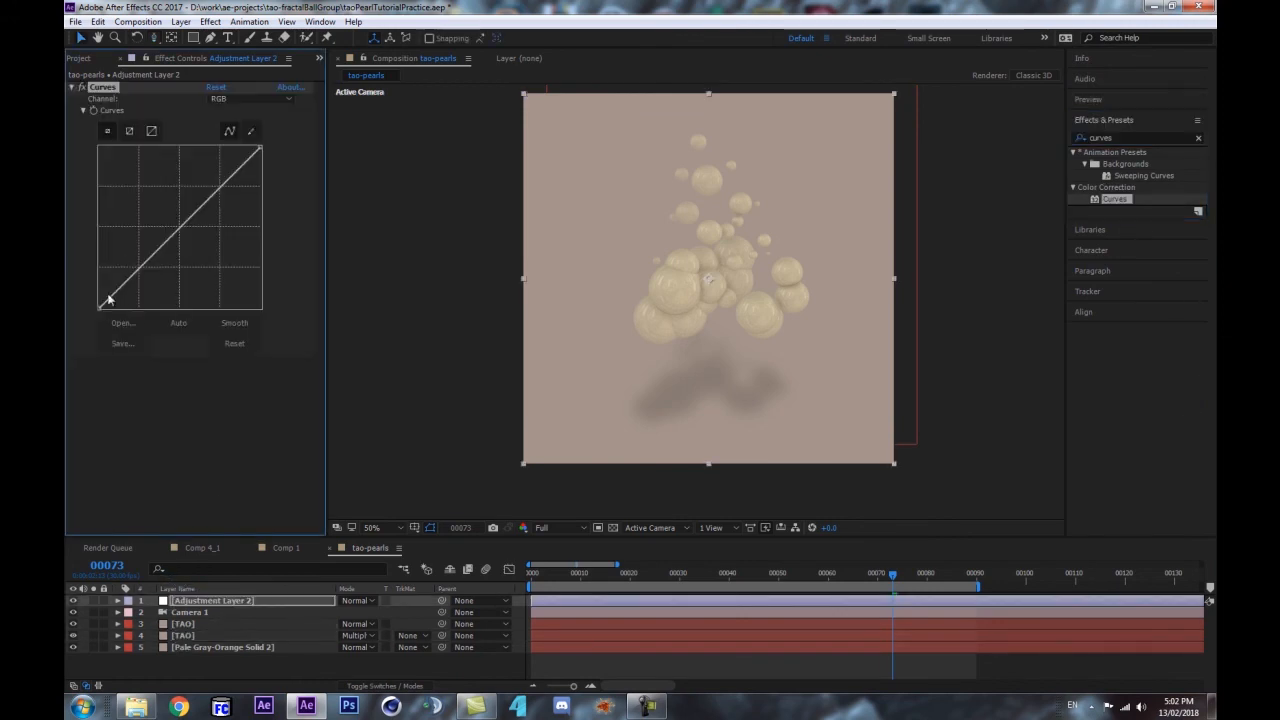
# - Bend the adjustment layer's RGB curve into an S-shape with darker shadows and brighter highlights, and preview the loop
pyautogui.moveTo(133, 281); pyautogui.dragTo(140, 281)
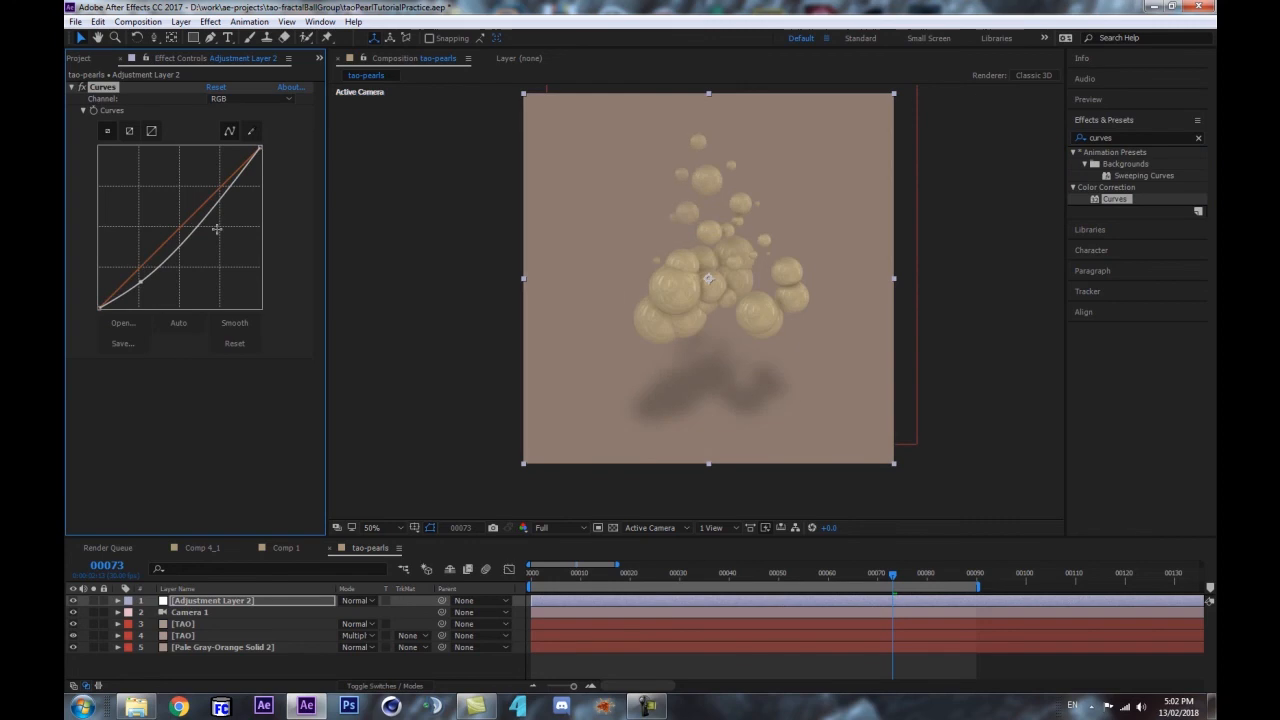
pyautogui.moveTo(211, 220)
pyautogui.mouseDown()
pyautogui.moveTo(205, 199)
pyautogui.moveTo(198, 207)
pyautogui.mouseUp()
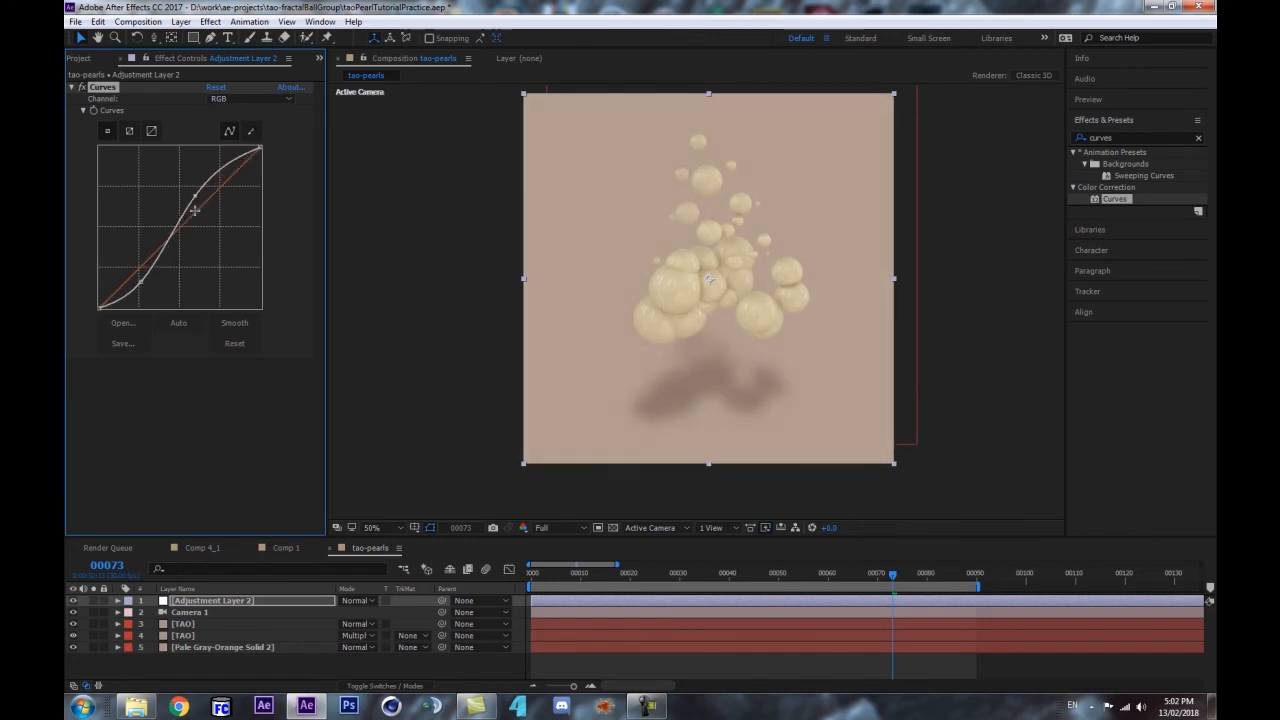
pyautogui.click(288, 664)
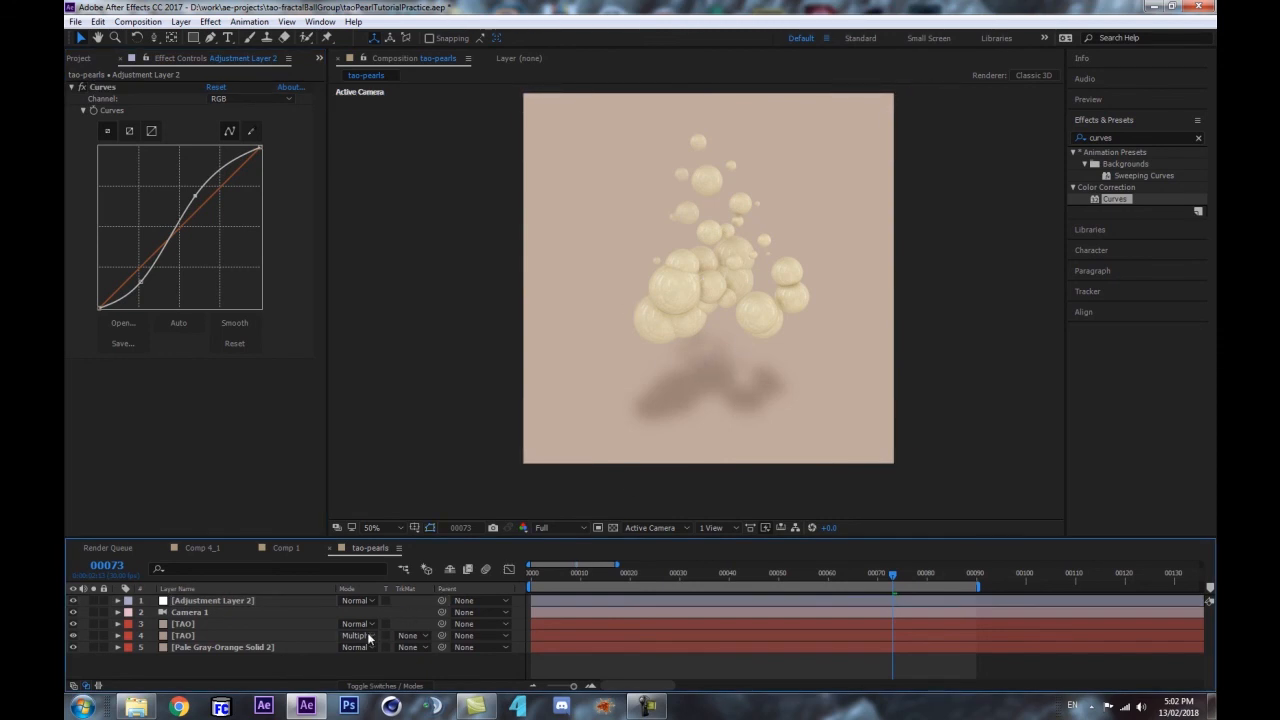
pyautogui.moveTo(582, 573); pyautogui.dragTo(758, 573)
pyautogui.scroll(-1, 752, 264)
pyautogui.press('space')
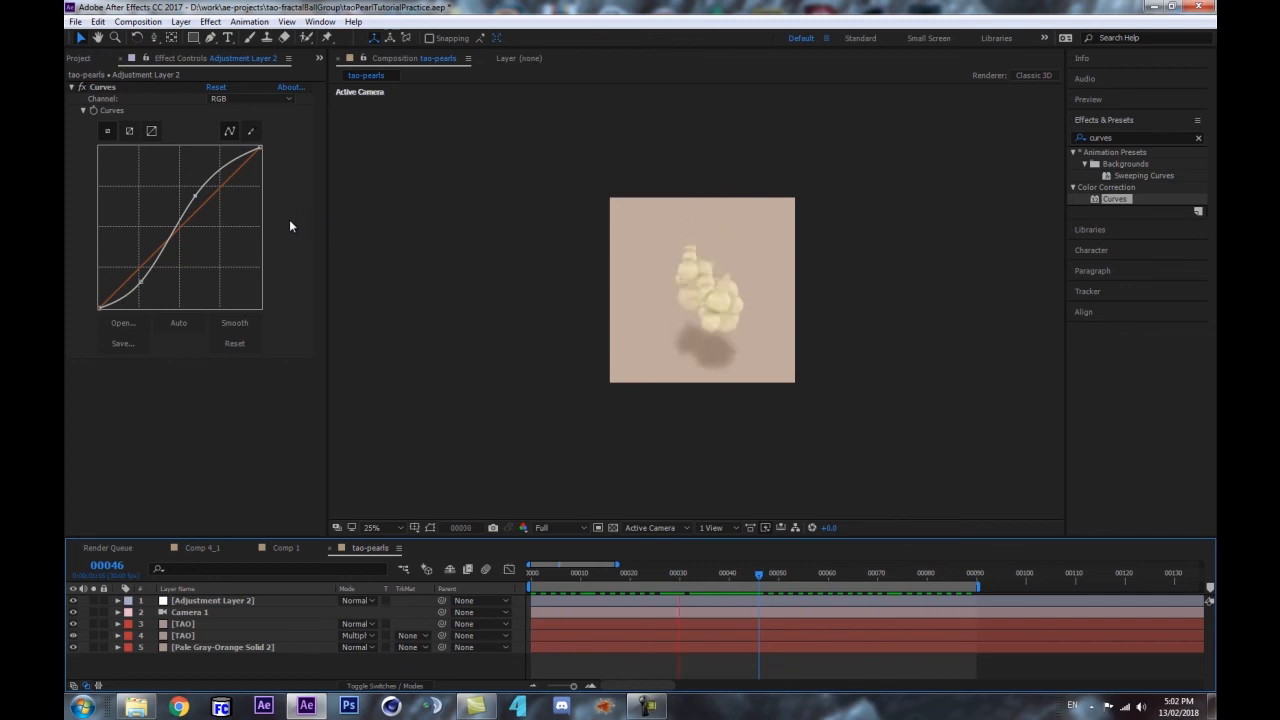
pyautogui.press('.')
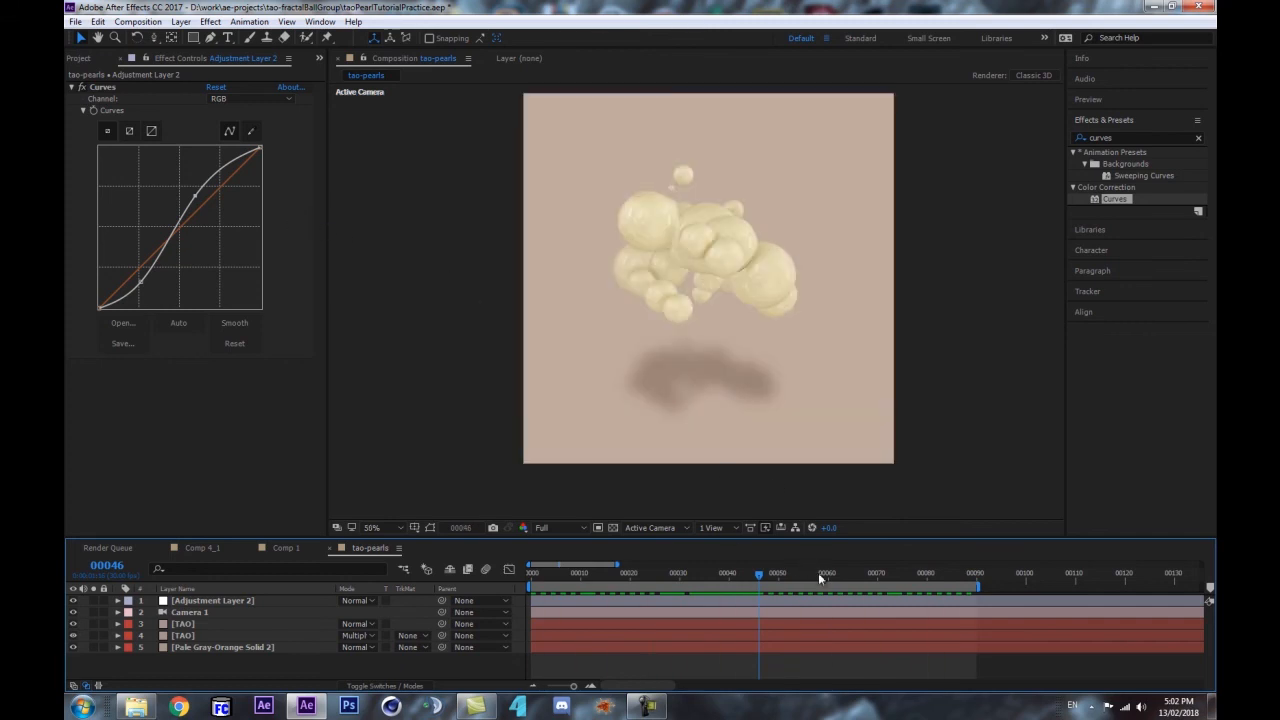
# - At frame 66, set the upper TAO layer's AO Radius to 117 and AO Lift to 0.40, and preview the loop
pyautogui.moveTo(820, 577); pyautogui.dragTo(856, 563)
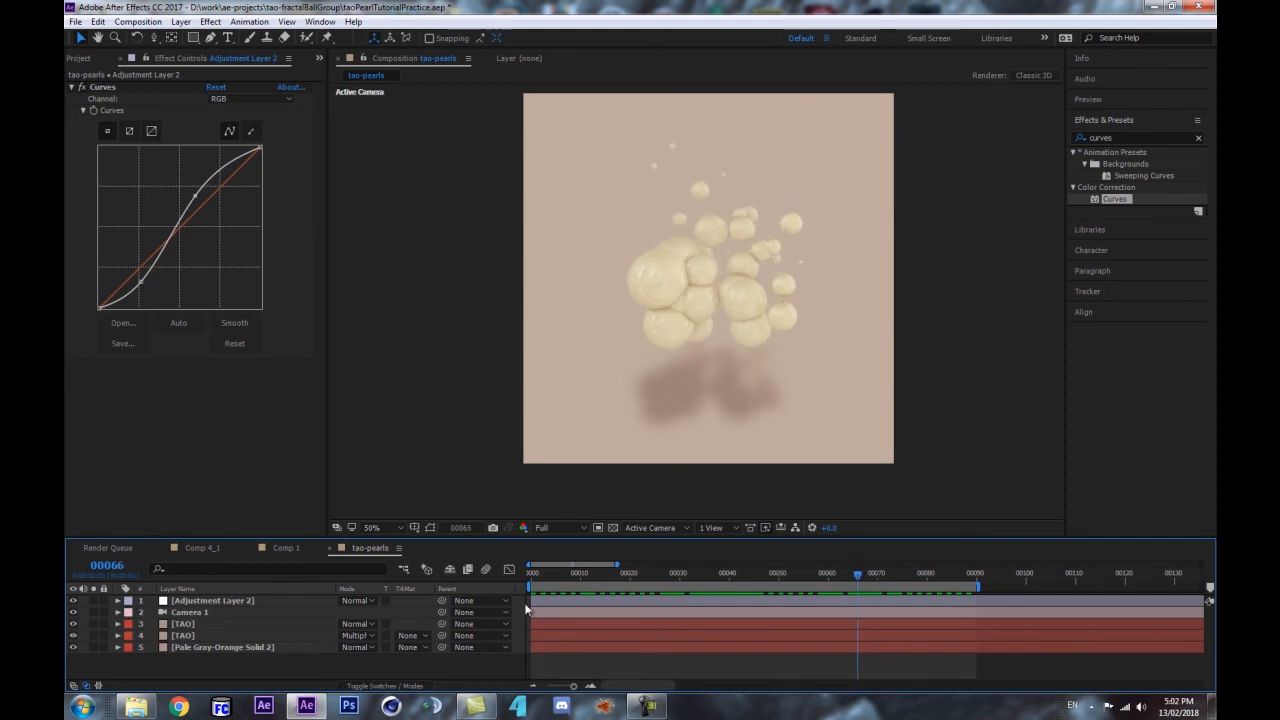
pyautogui.click(200, 627)
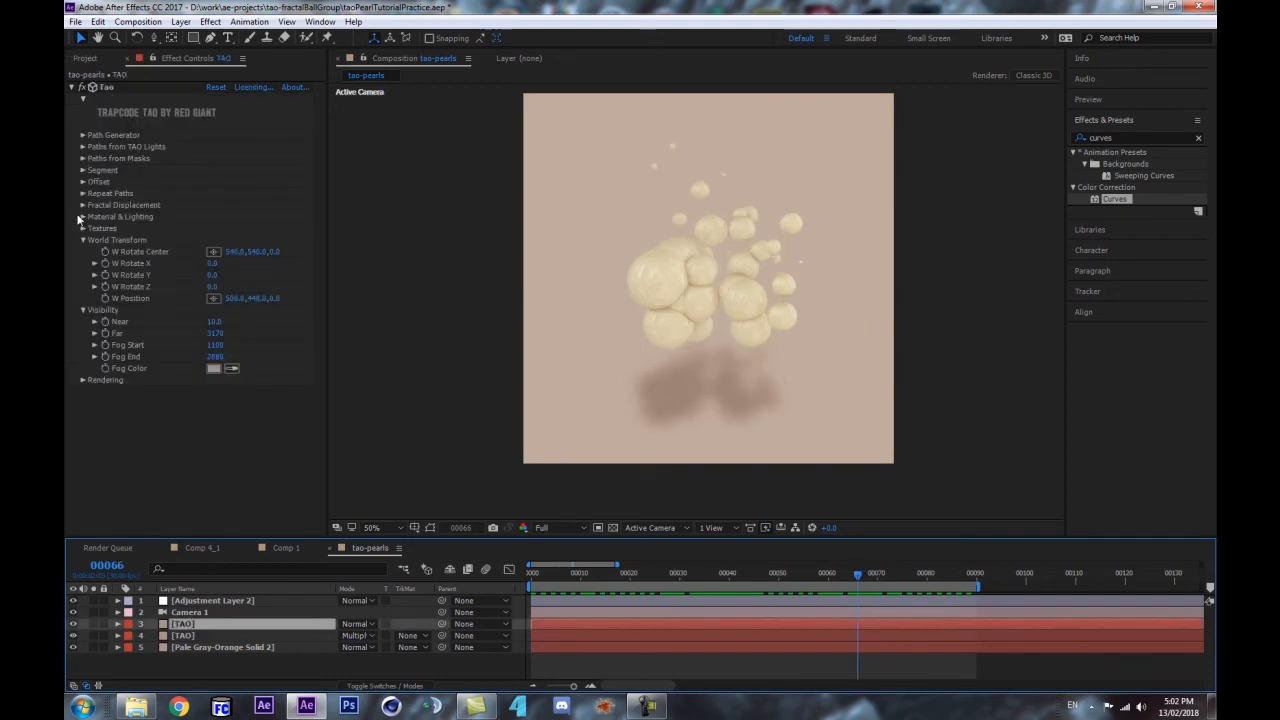
pyautogui.click(82, 381)
pyautogui.scroll(-2, 254, 420)
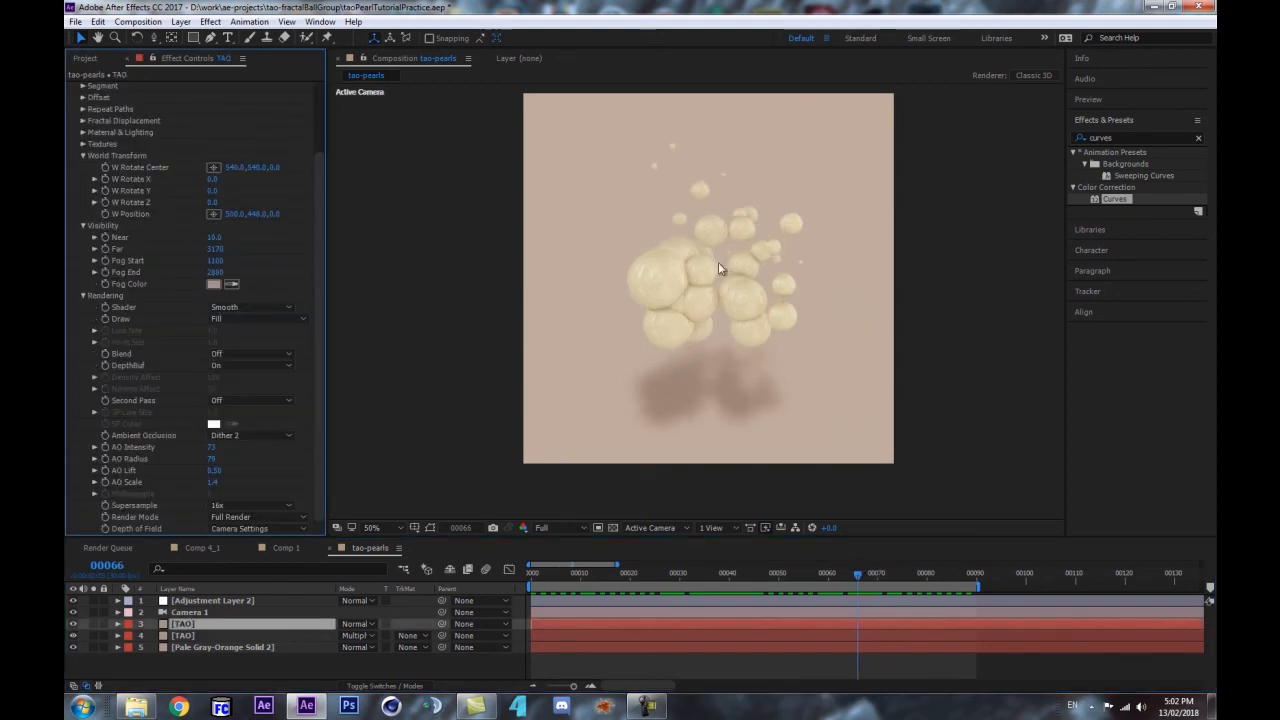
pyautogui.moveTo(207, 452); pyautogui.dragTo(156, 450)
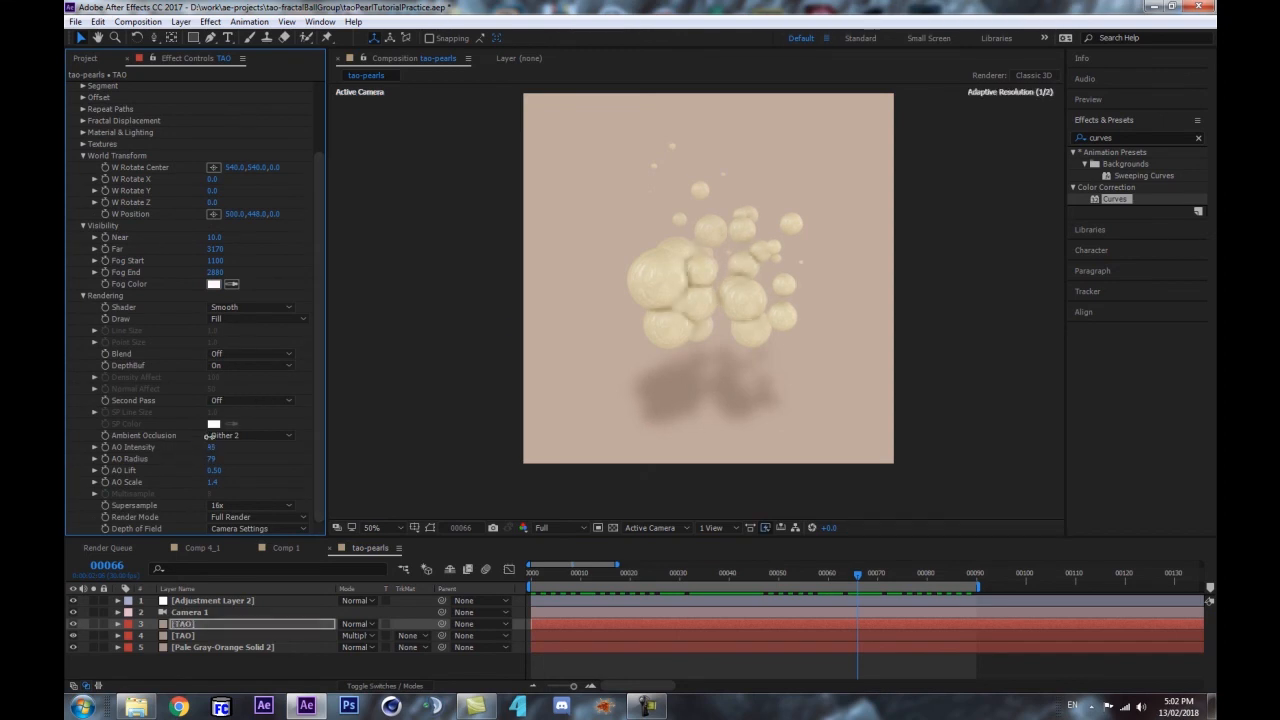
pyautogui.hotkey('ctrl', 'z')
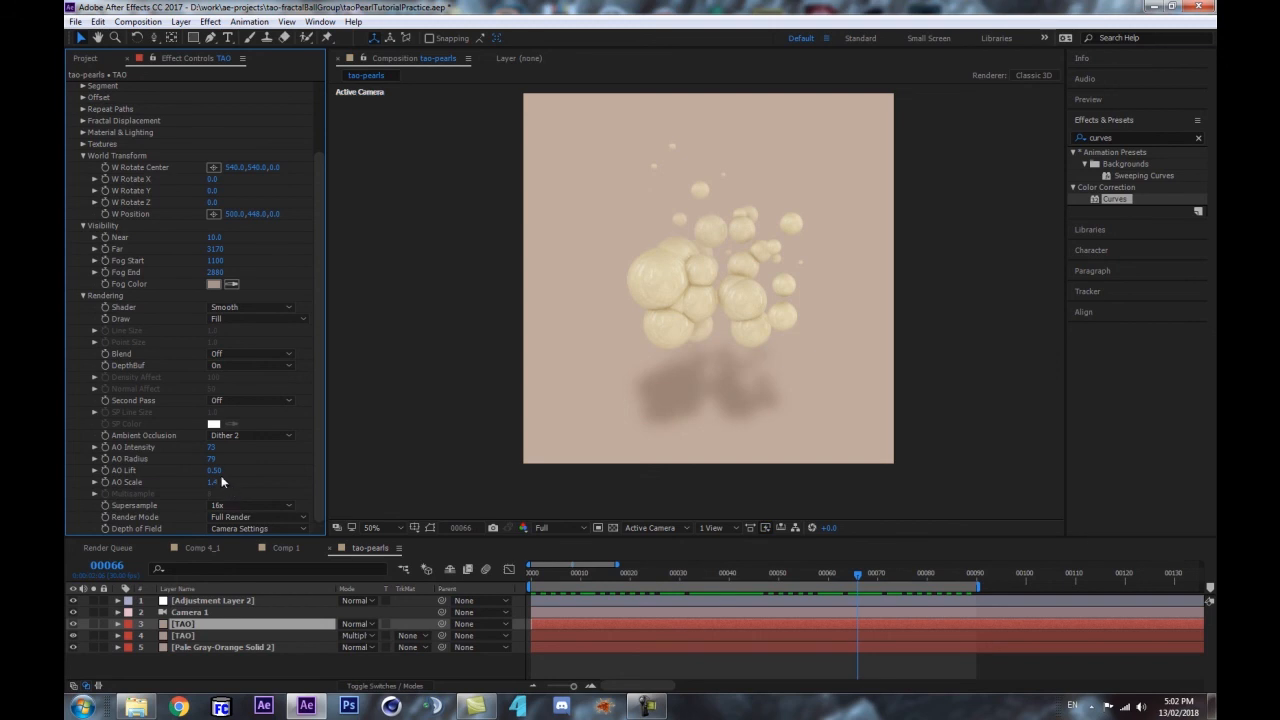
pyautogui.hotkey('ctrl', 'z')
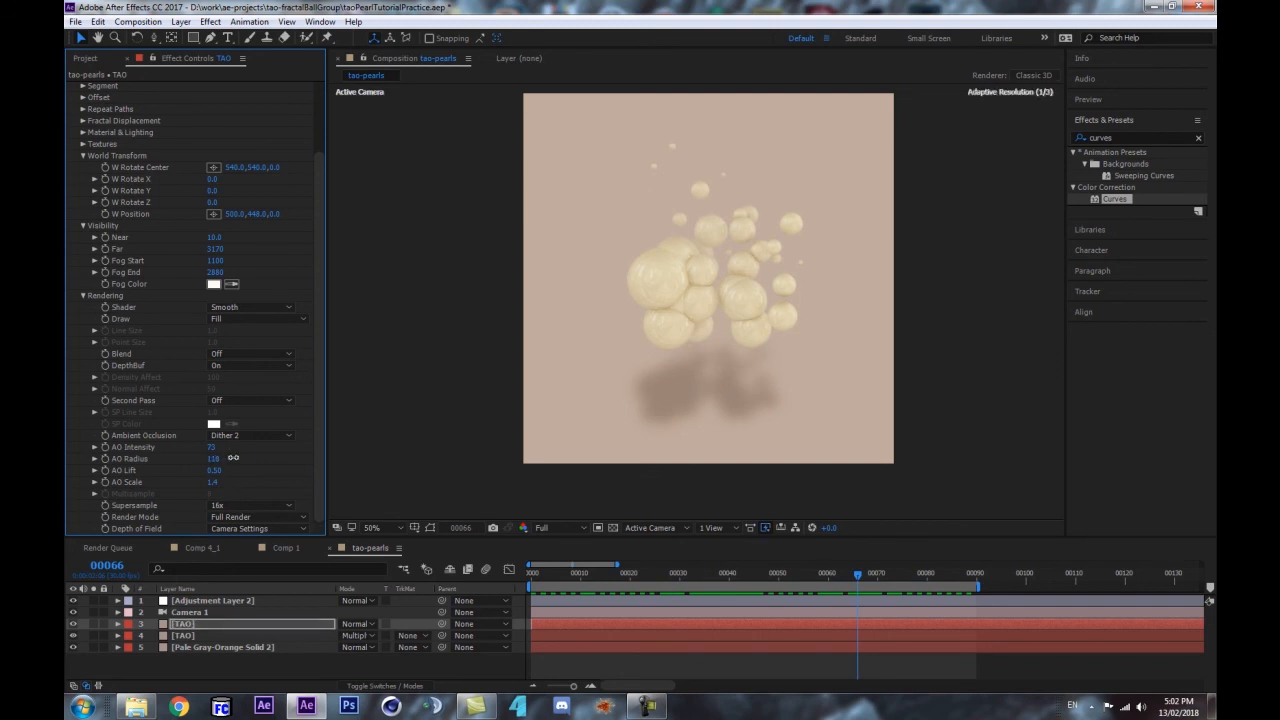
pyautogui.scroll(1, 820, 366)
pyautogui.hotkey('ctrl', 'z')
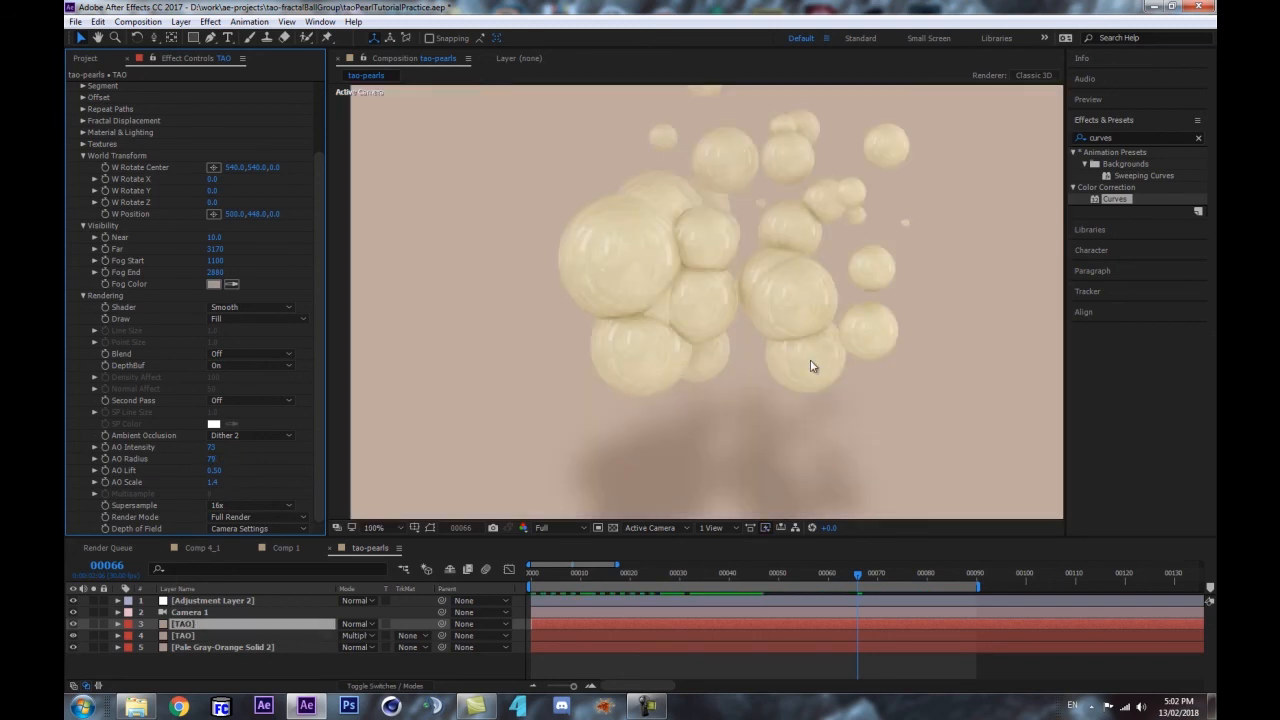
pyautogui.scroll(-1, 608, 408)
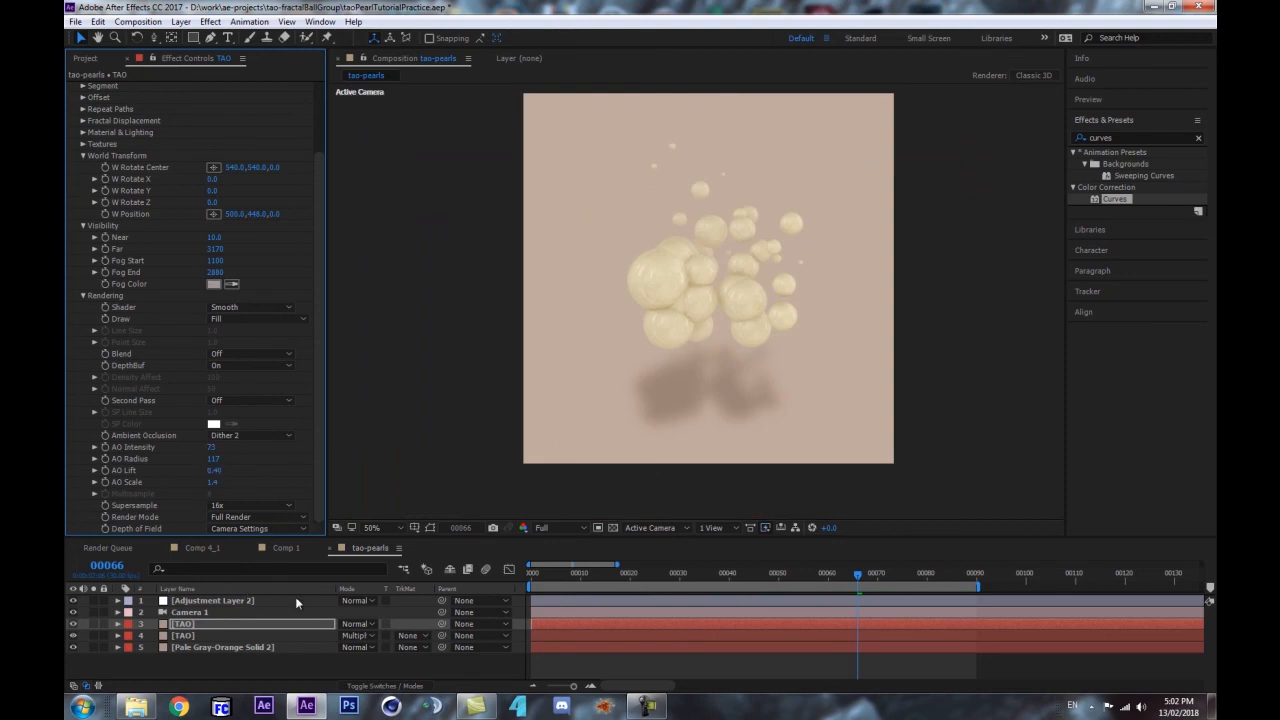
pyautogui.click(255, 664)
pyautogui.press('space')
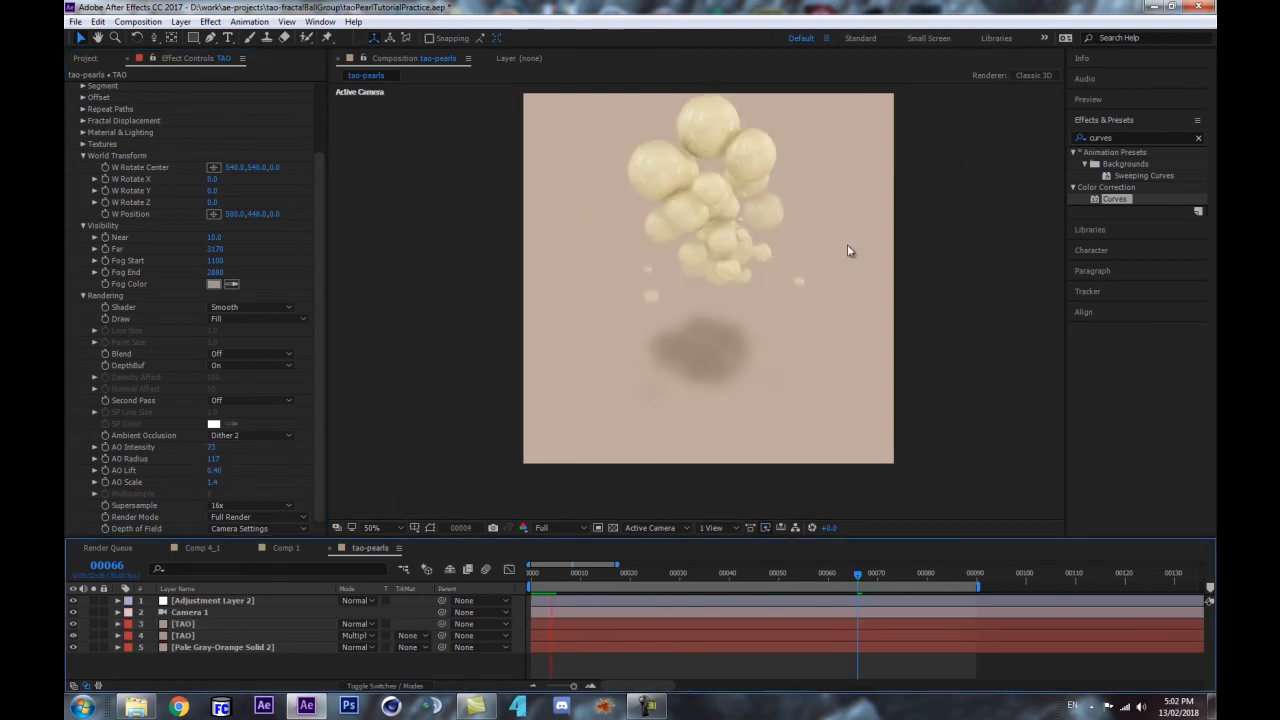